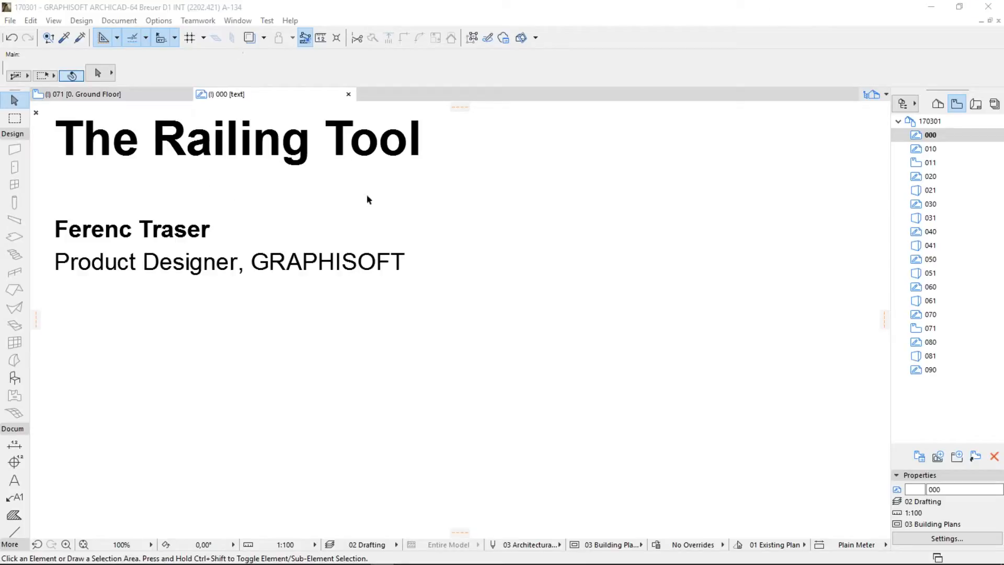
Step: Open the 010 overview and the 011 ground floor plan, and inspect the slab by selecting it briefly
click(931, 154)
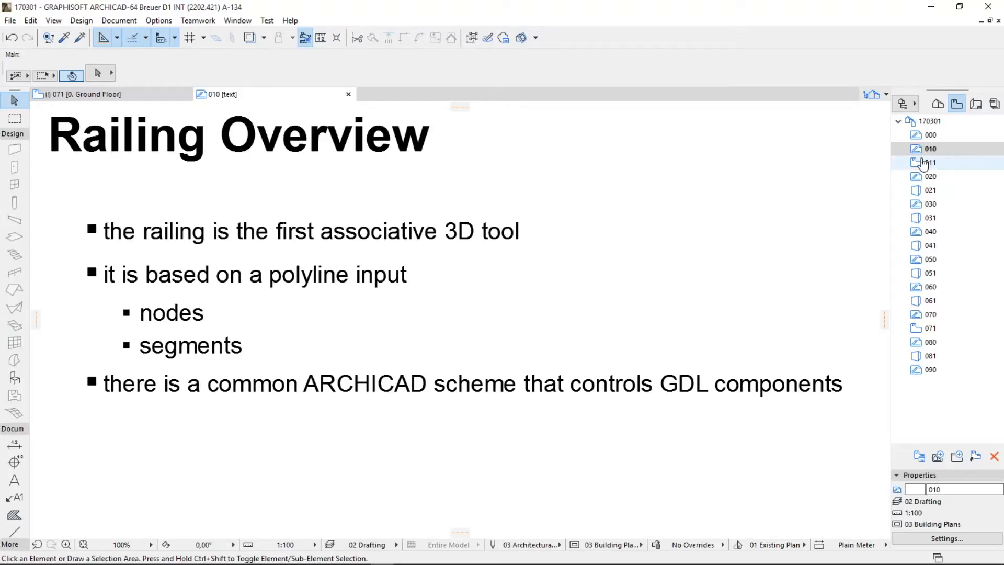
double_click(924, 163)
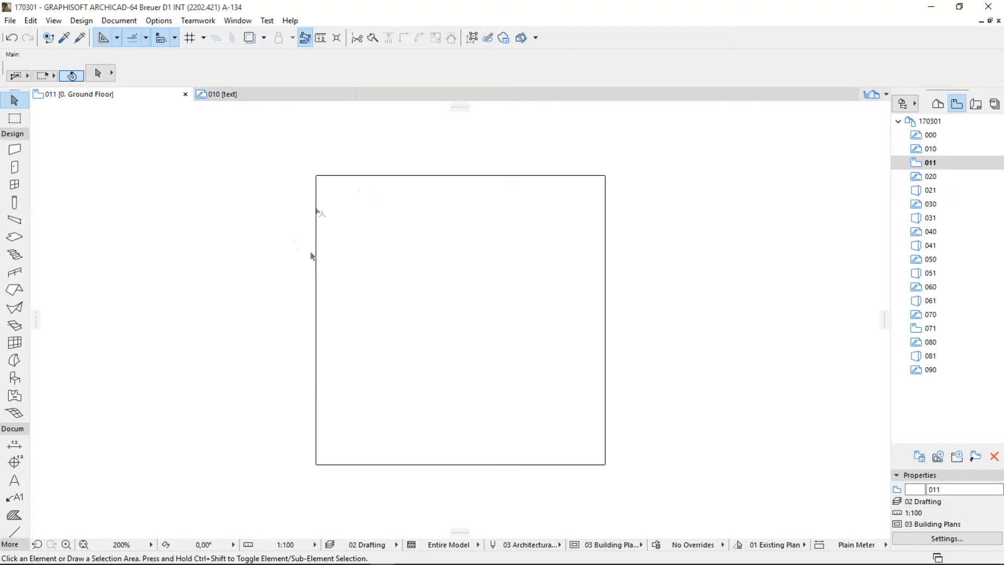
click(337, 263)
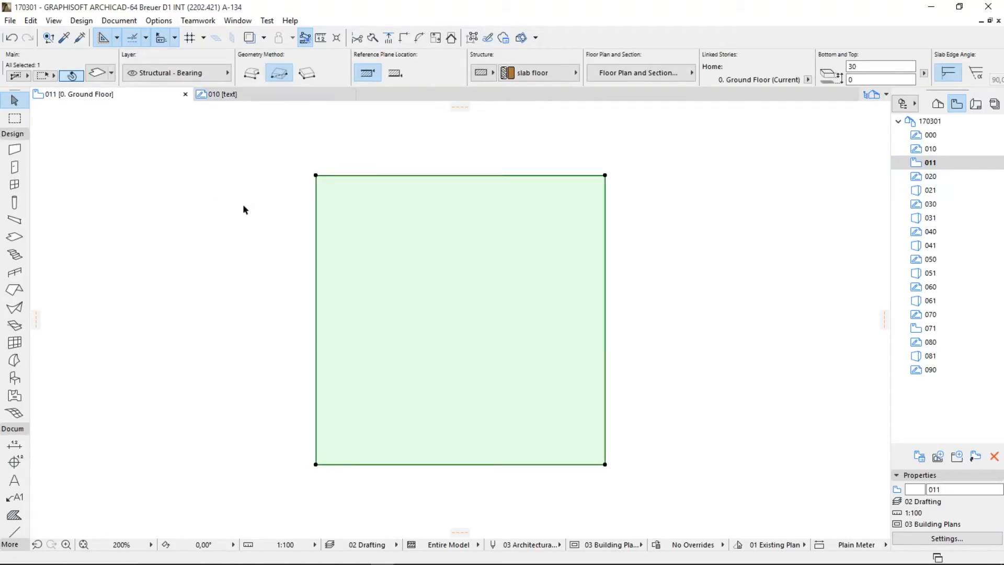
click(237, 217)
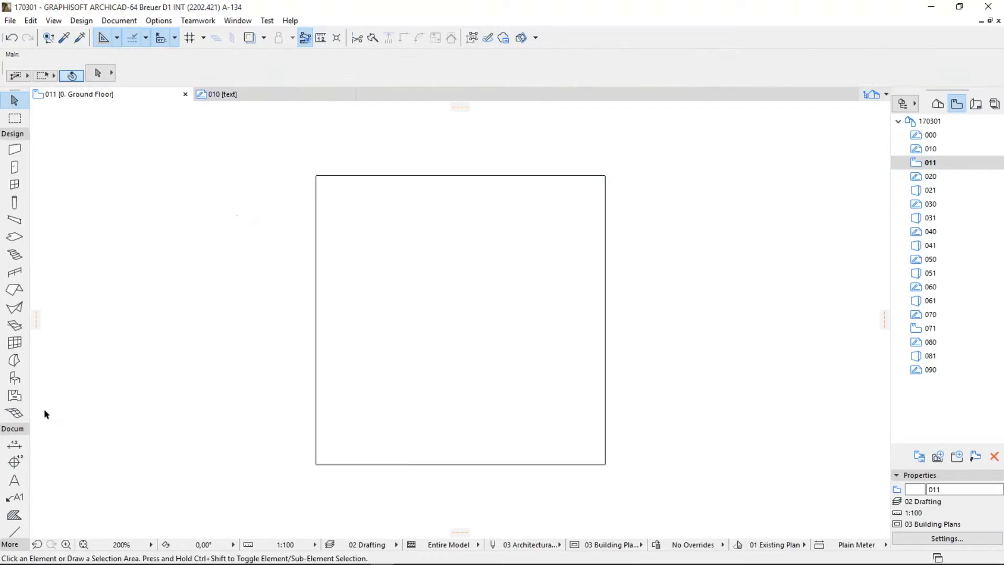
Step: Place a Basic Railing along the slab's left and upper edges, from the lower-left corner to the upper-right corner
click(25, 272)
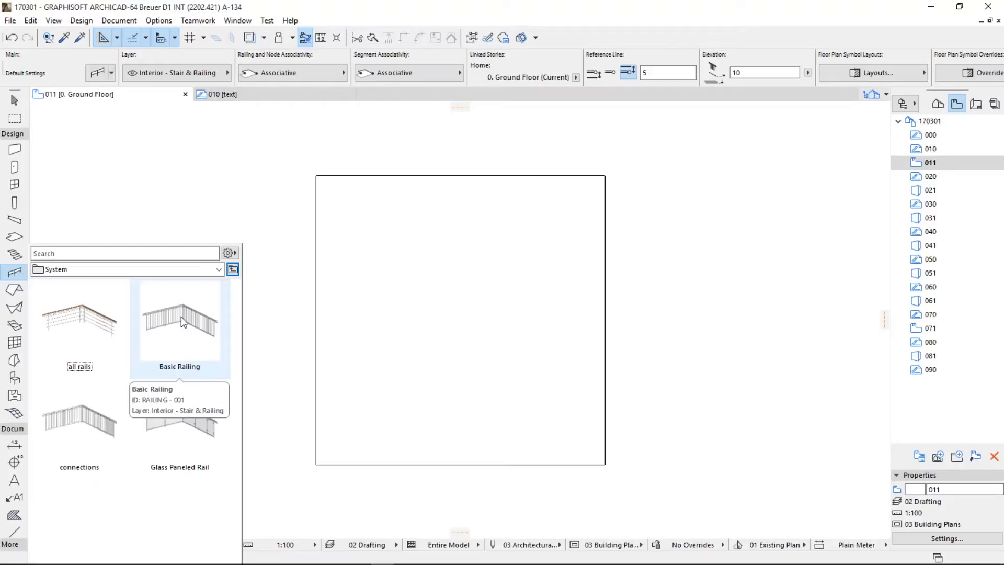
double_click(181, 316)
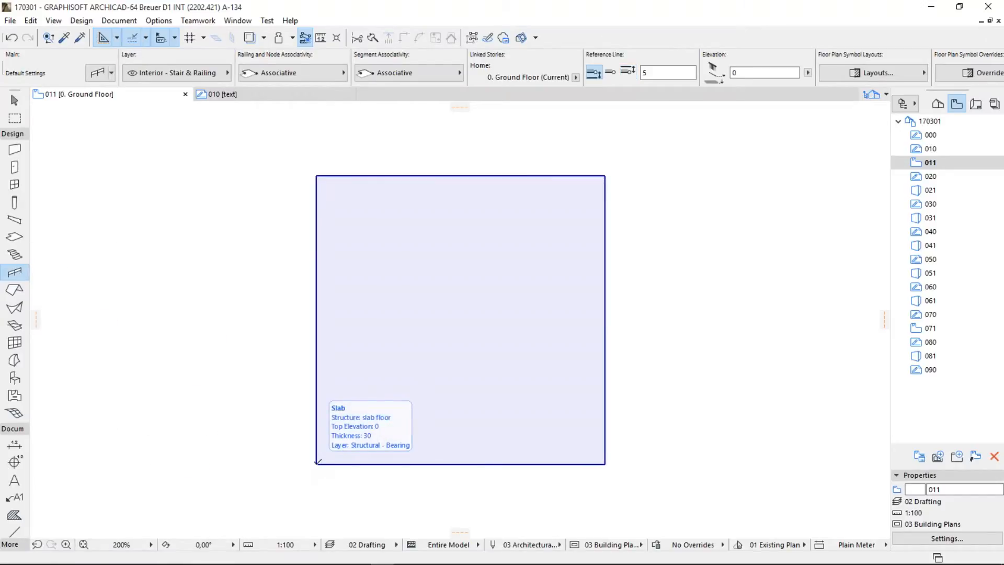
click(317, 462)
click(316, 462)
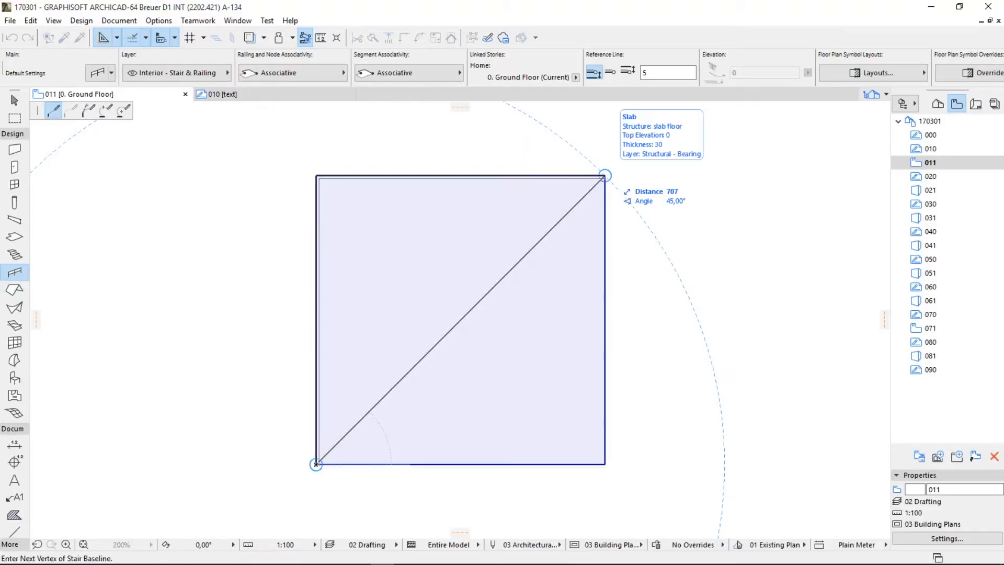
double_click(605, 176)
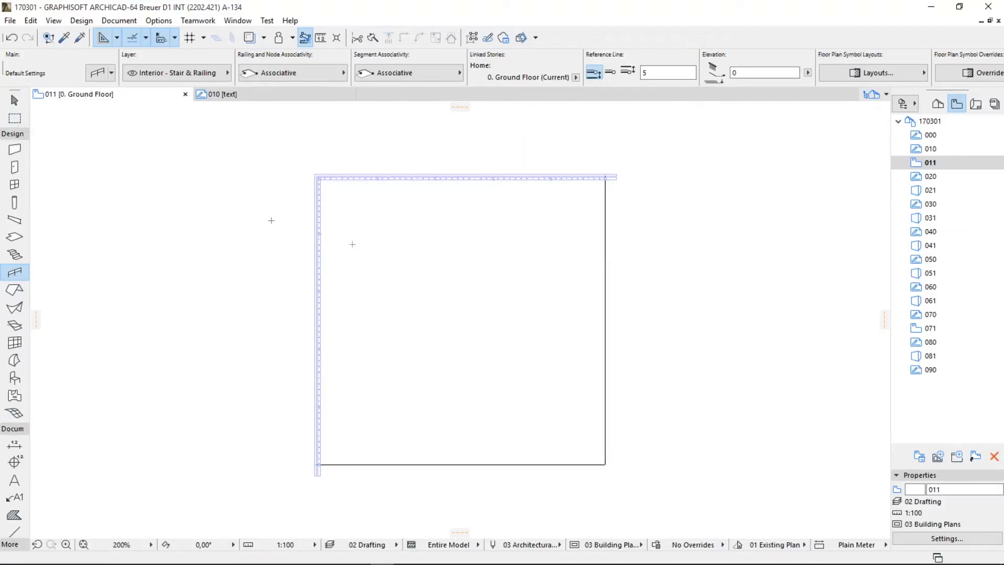
click(14, 100)
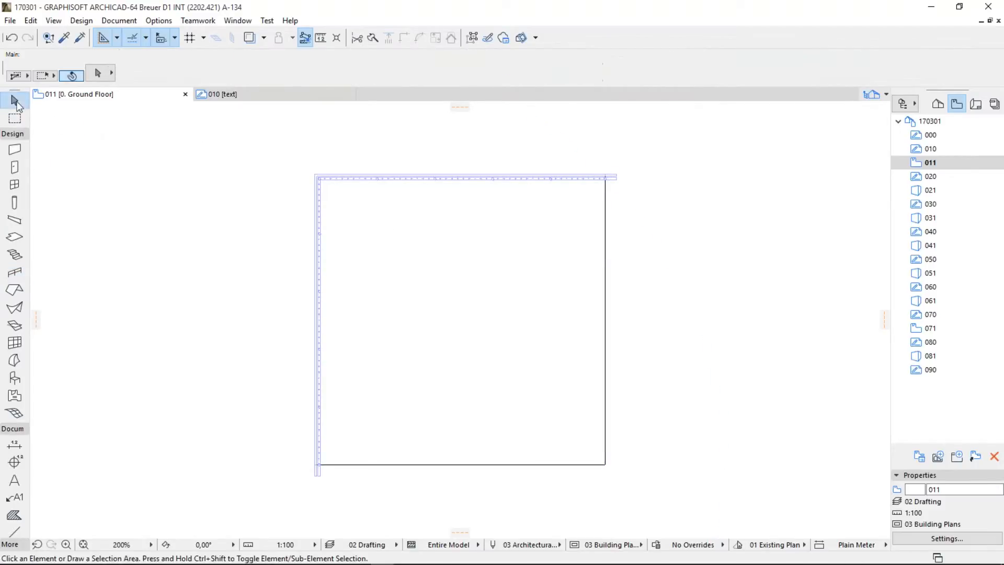
Step: Insert a new node on the slab's upper edge and place it inside the slab to form a V-shaped notch
click(330, 182)
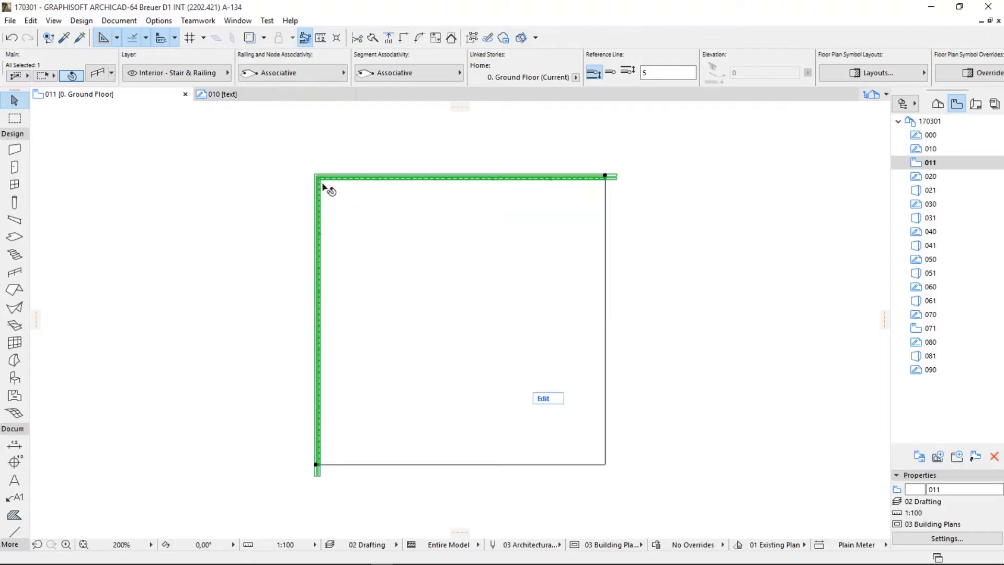
click(432, 228)
click(446, 178)
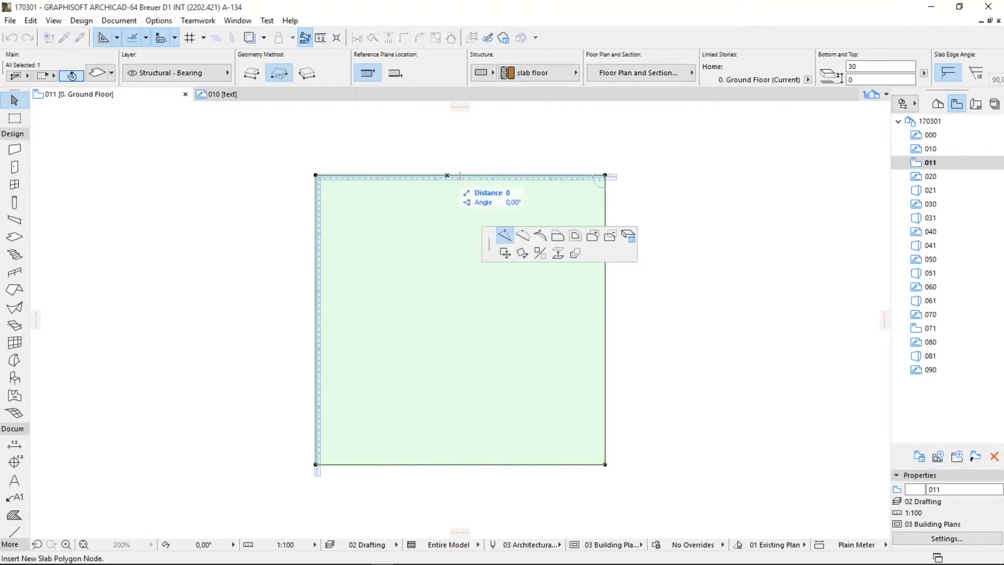
click(466, 255)
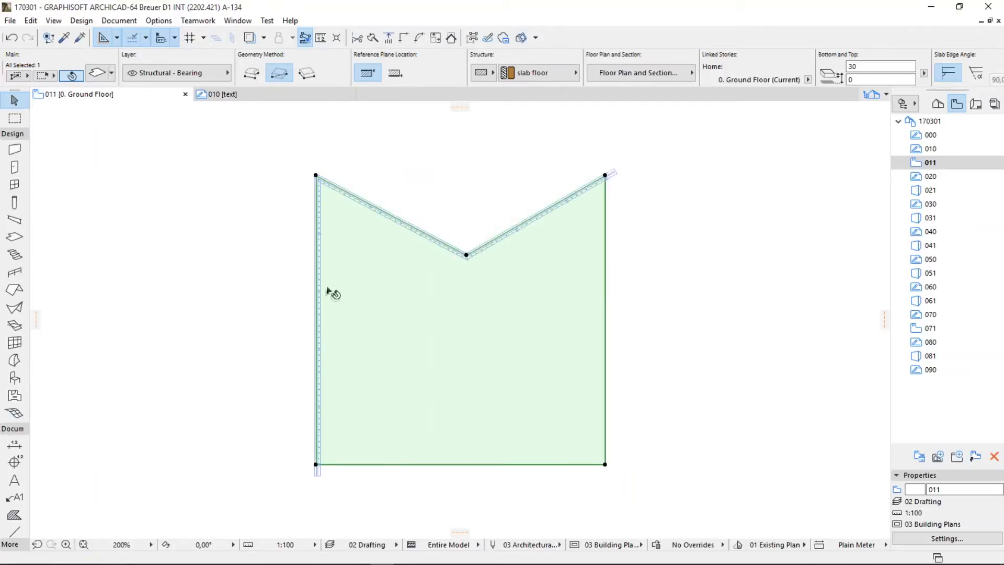
drag(319, 291, 366, 311)
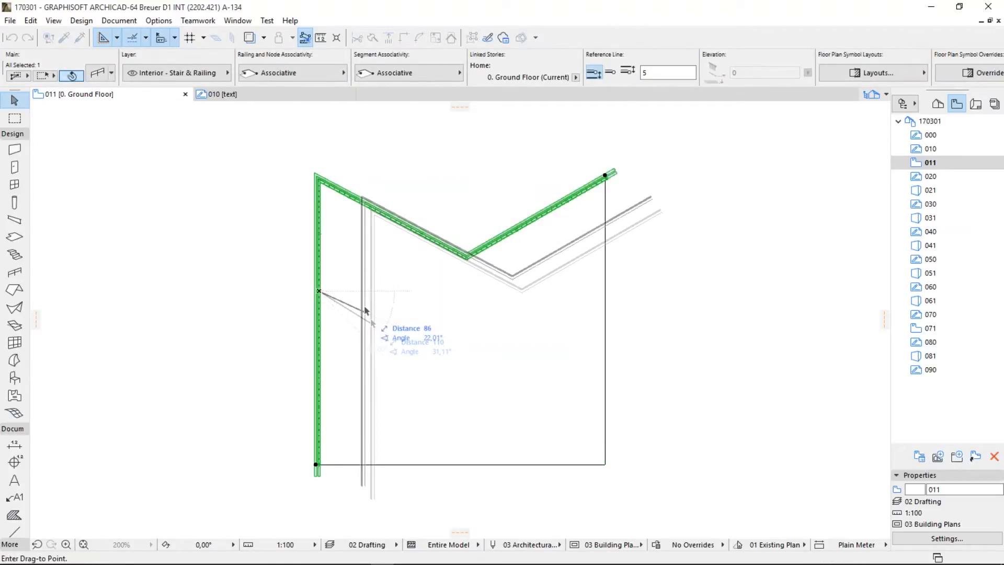
key(Escape)
click(386, 301)
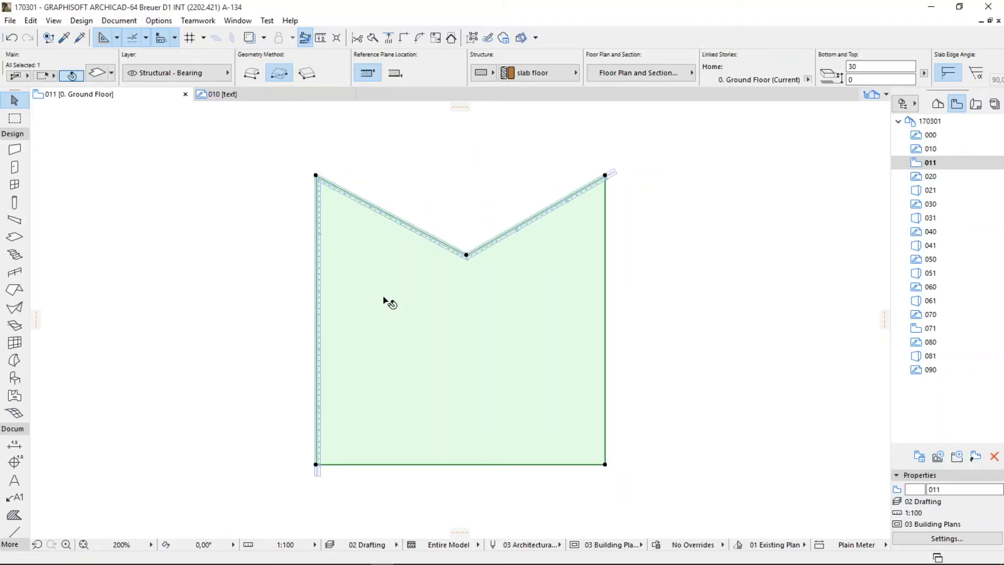
click(316, 284)
click(360, 287)
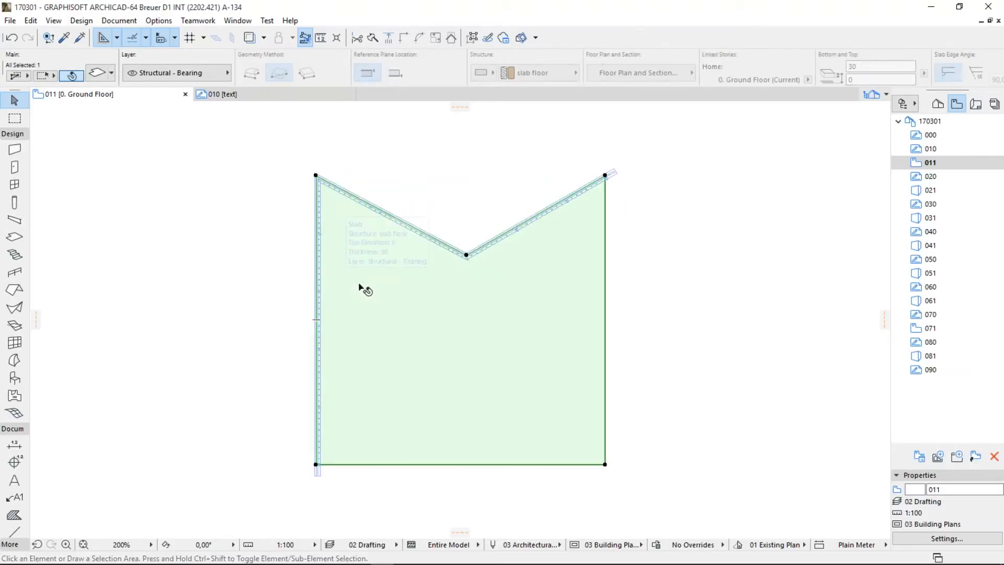
click(317, 283)
click(362, 276)
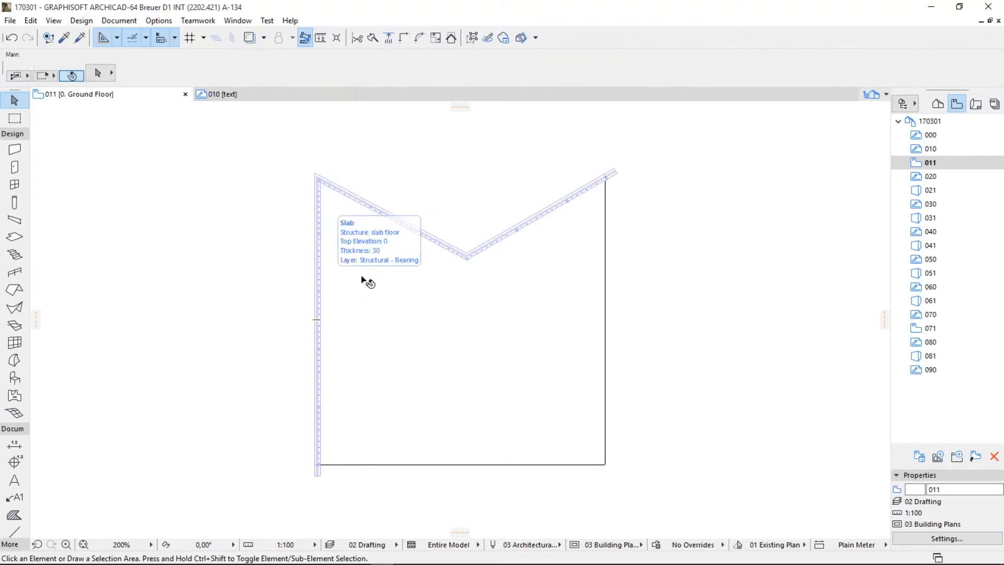
Step: Curve the slab edge between the upper-left corner and the notch node outward into an arc, and deselect the slab
click(365, 281)
click(419, 231)
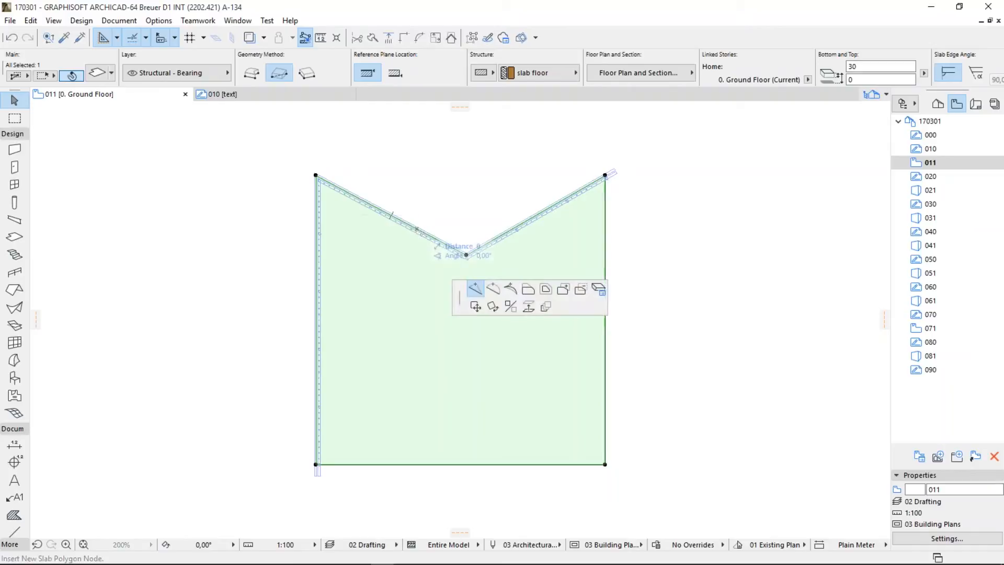
click(493, 289)
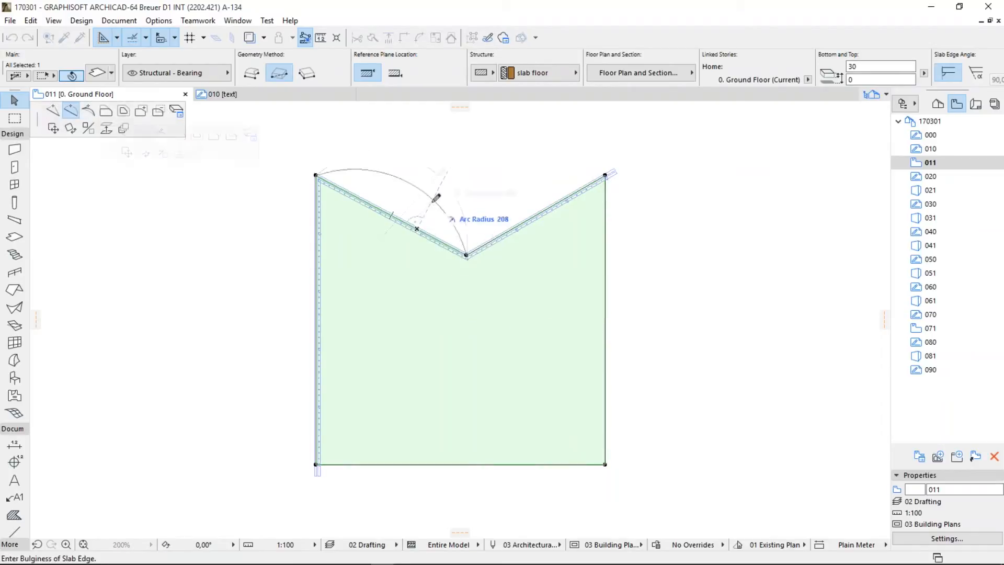
click(437, 209)
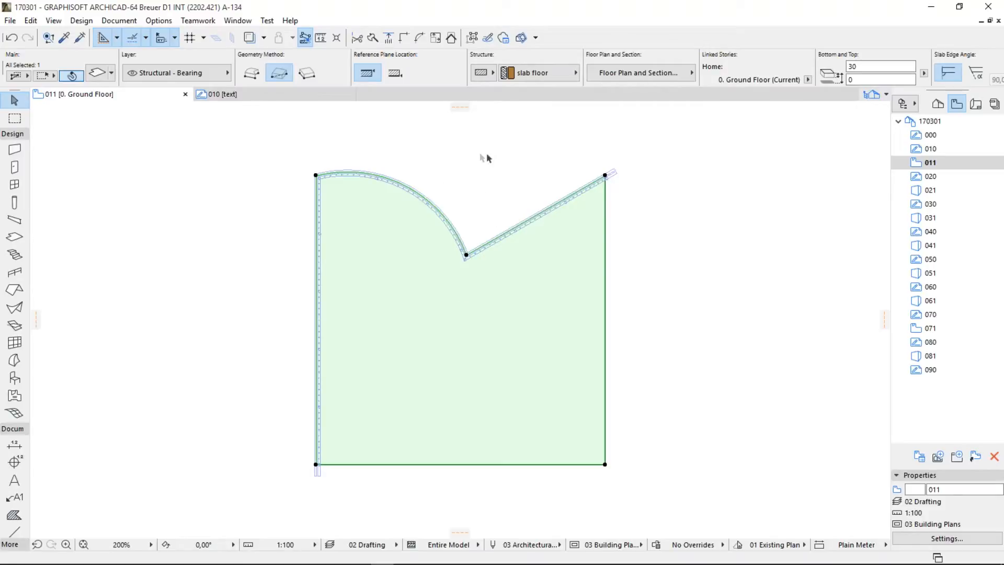
key(Escape)
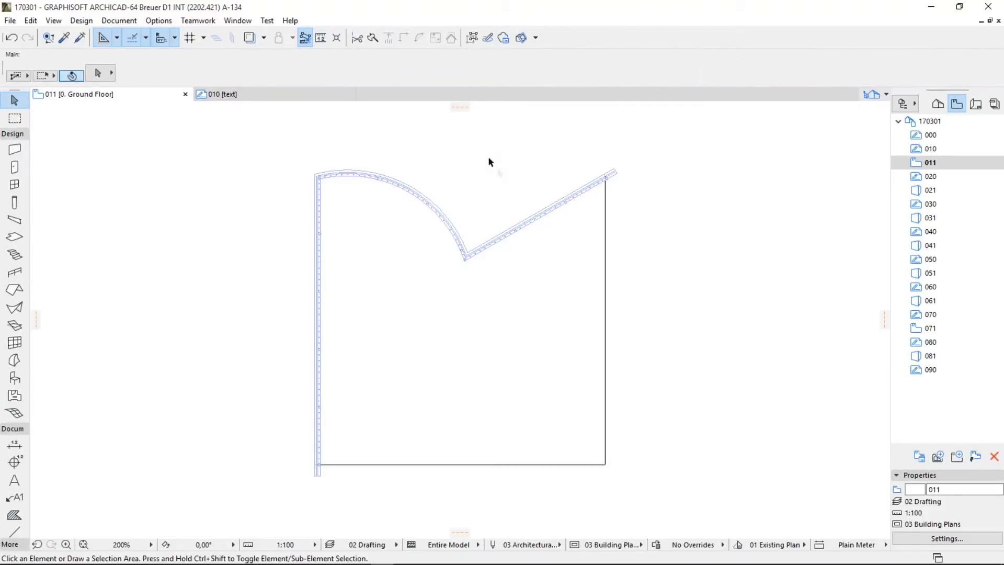
Step: Stretch the railing's end node from the slab's upper-right corner to a point above and outside the slab
click(542, 284)
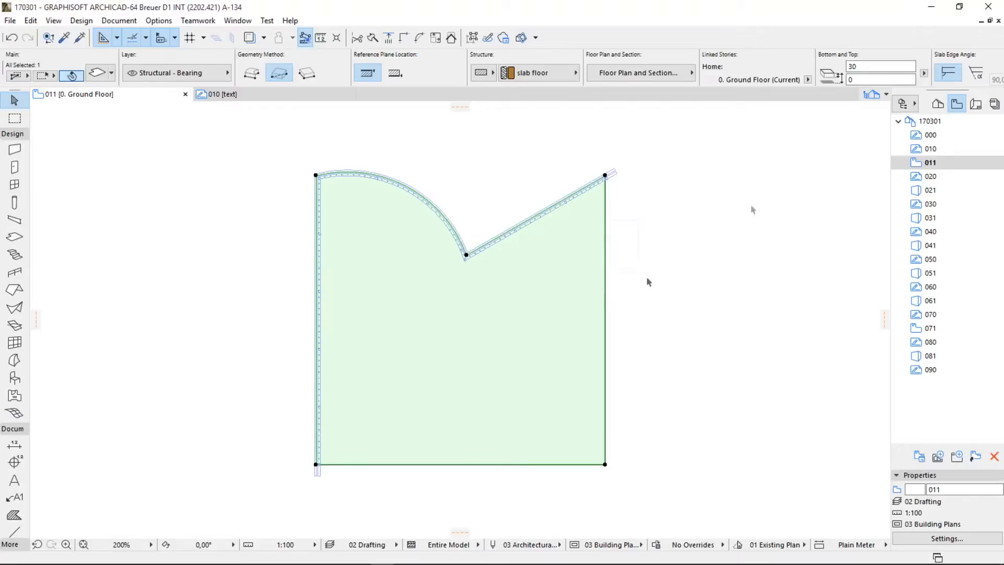
click(692, 244)
click(615, 174)
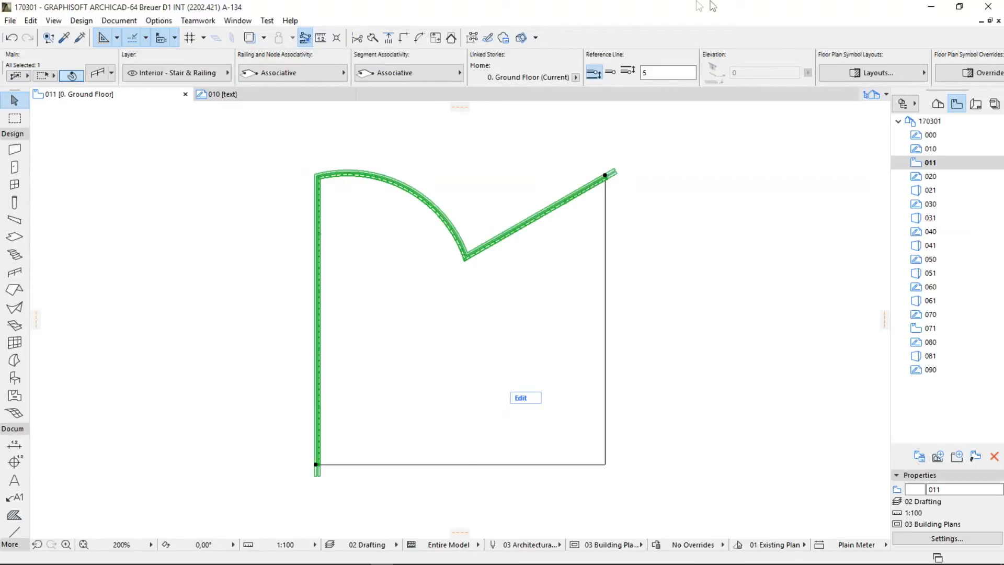
click(525, 156)
click(619, 172)
click(605, 177)
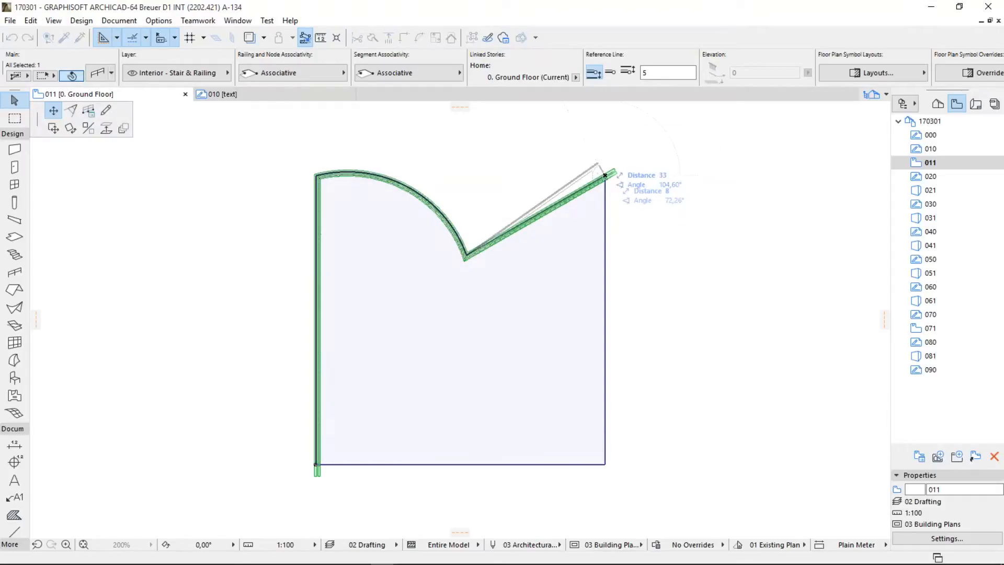
click(577, 125)
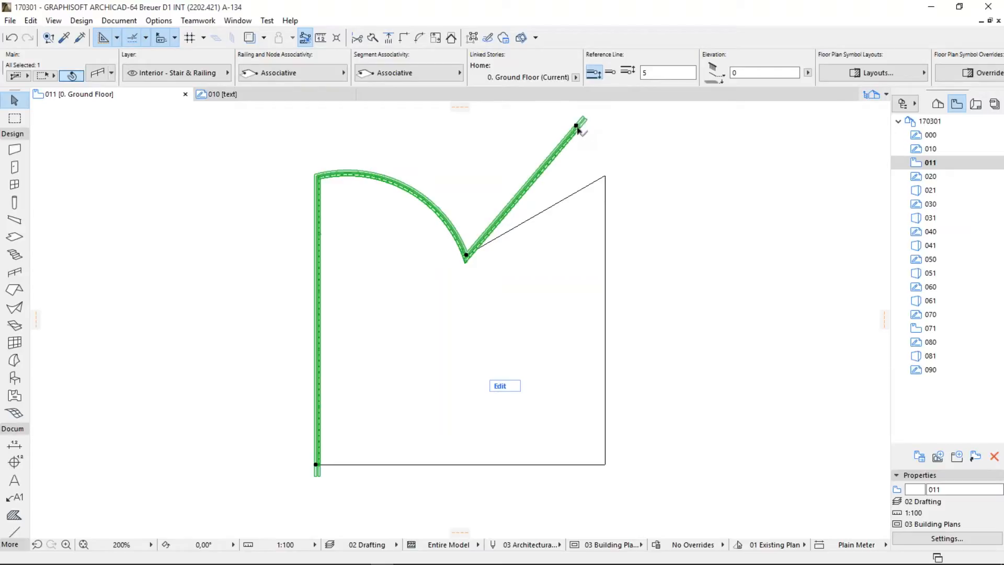
Step: Move the slab to the right in the plan, and move it back left past its original position
click(563, 259)
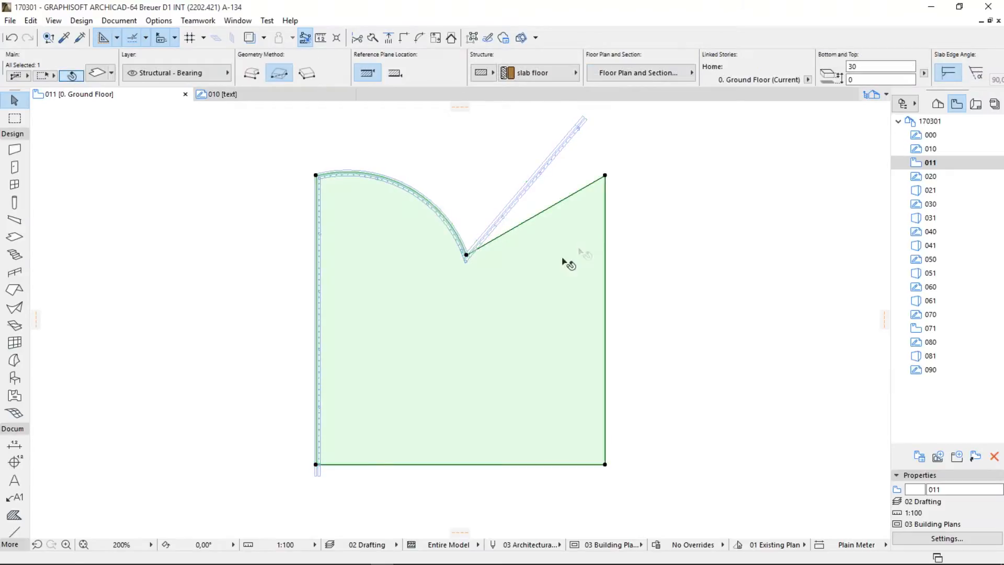
key(ctrl+d)
click(561, 257)
click(668, 283)
key(ctrl+d)
click(661, 287)
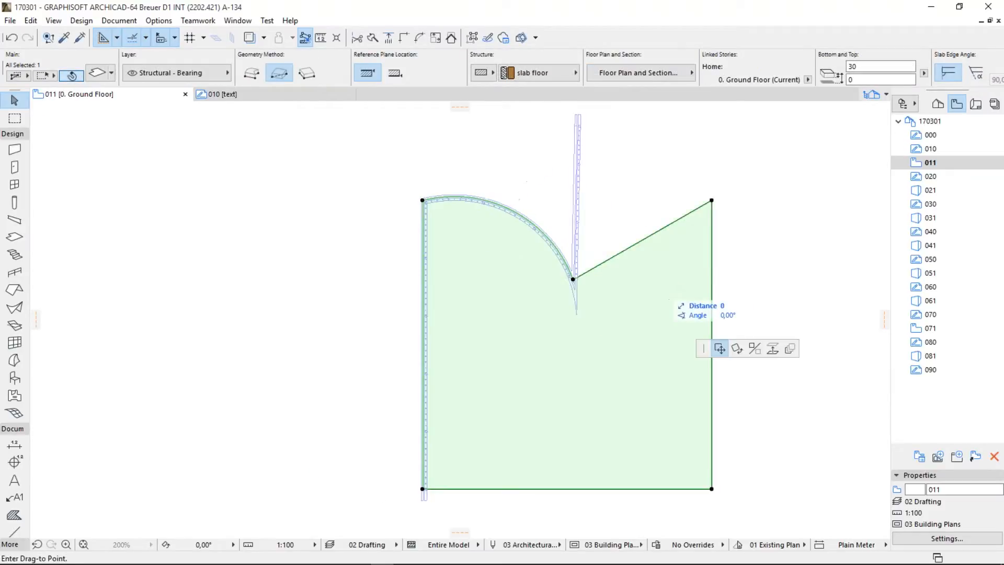
click(506, 268)
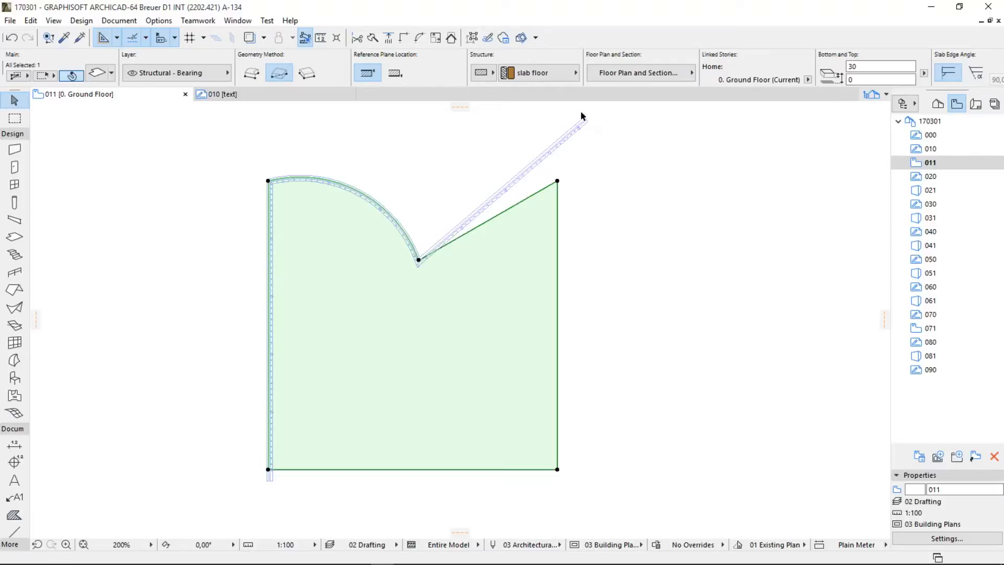
click(590, 164)
click(524, 246)
click(180, 210)
click(315, 302)
click(271, 295)
click(273, 298)
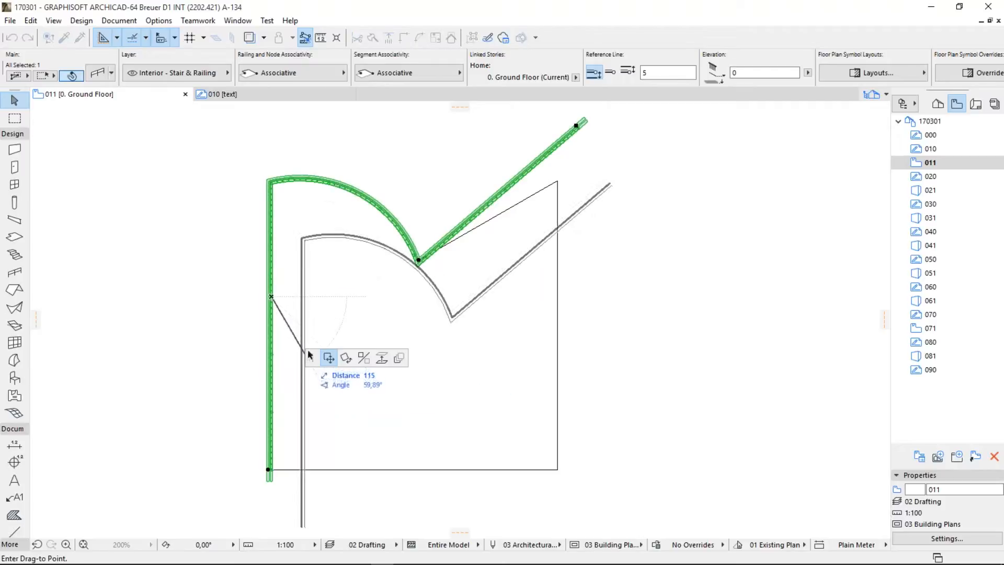
click(327, 358)
key(Escape)
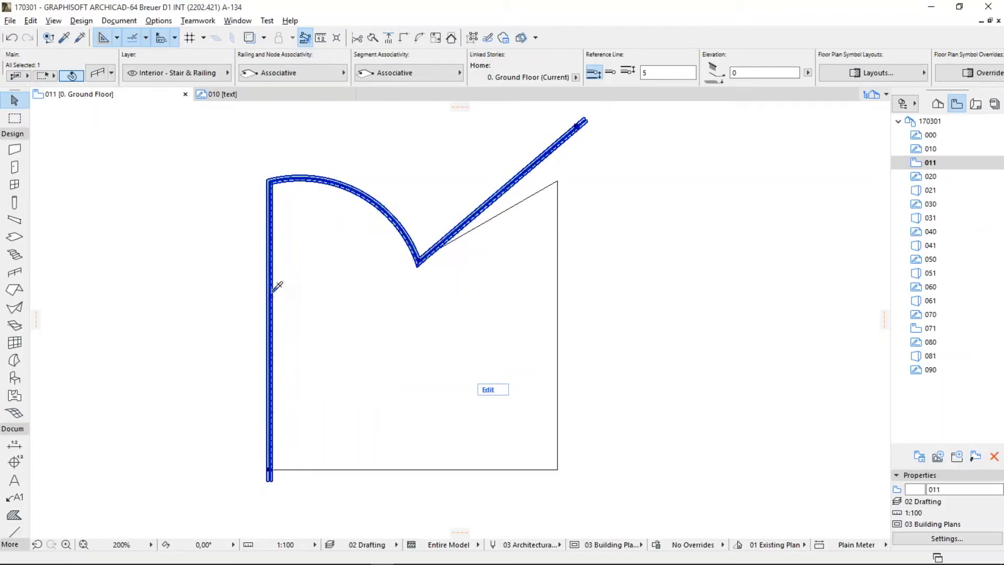
alt+click(271, 294)
click(272, 297)
click(328, 356)
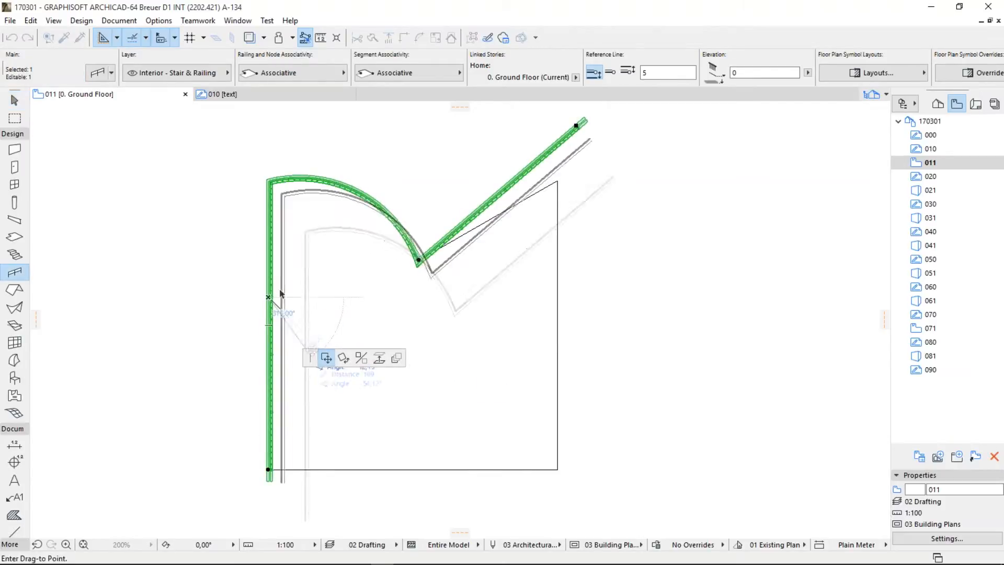
key(Escape)
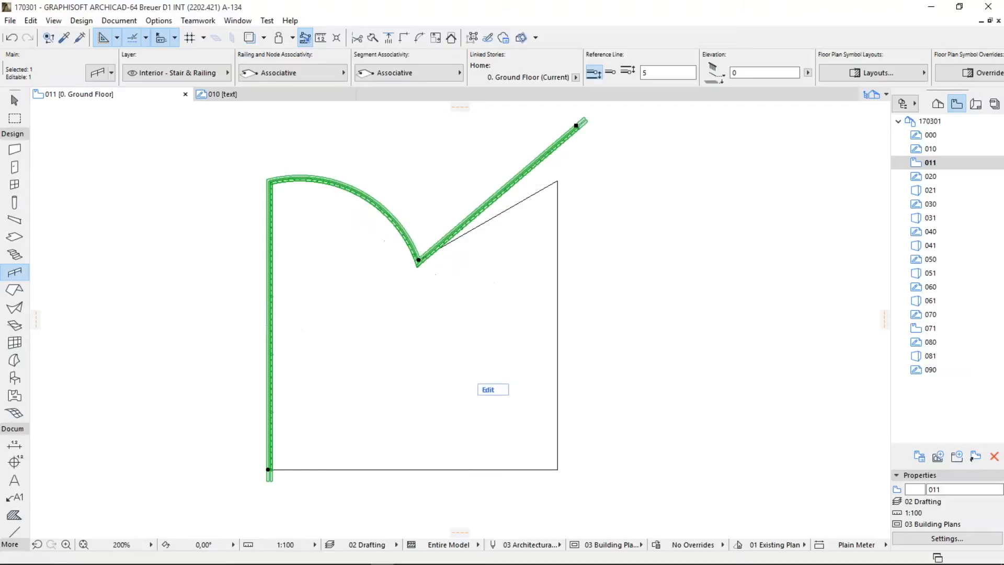
click(270, 242)
key(Escape)
click(267, 233)
key(Escape)
Step: Undo the slab moves and the stretching of the railing's end node, and clear the selection
click(13, 38)
click(29, 38)
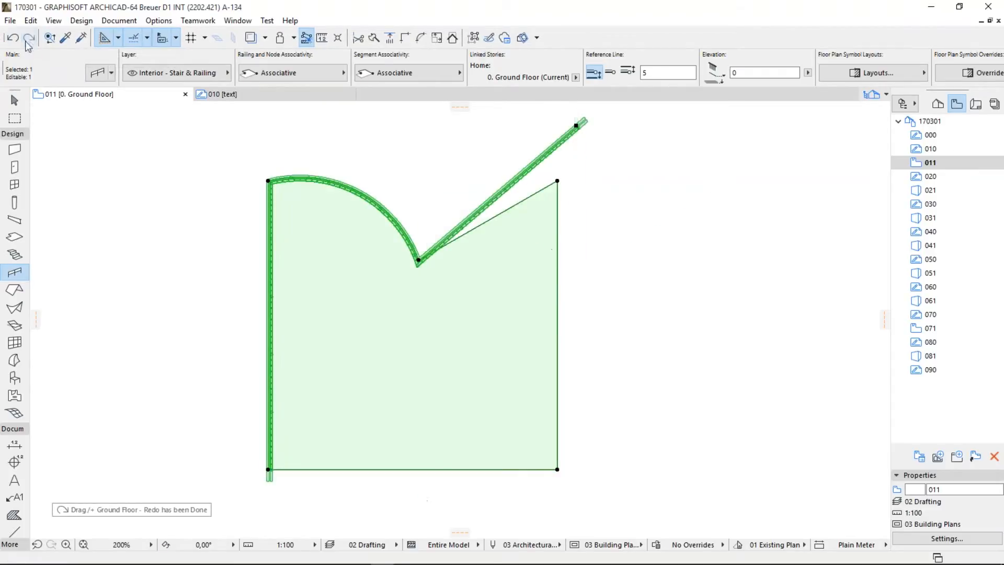
click(13, 38)
click(14, 39)
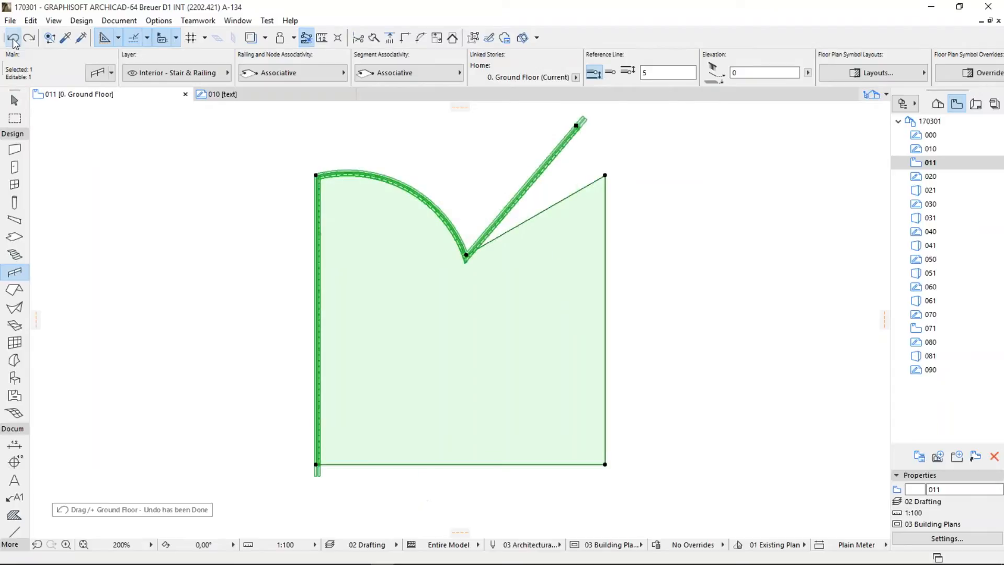
key(Escape)
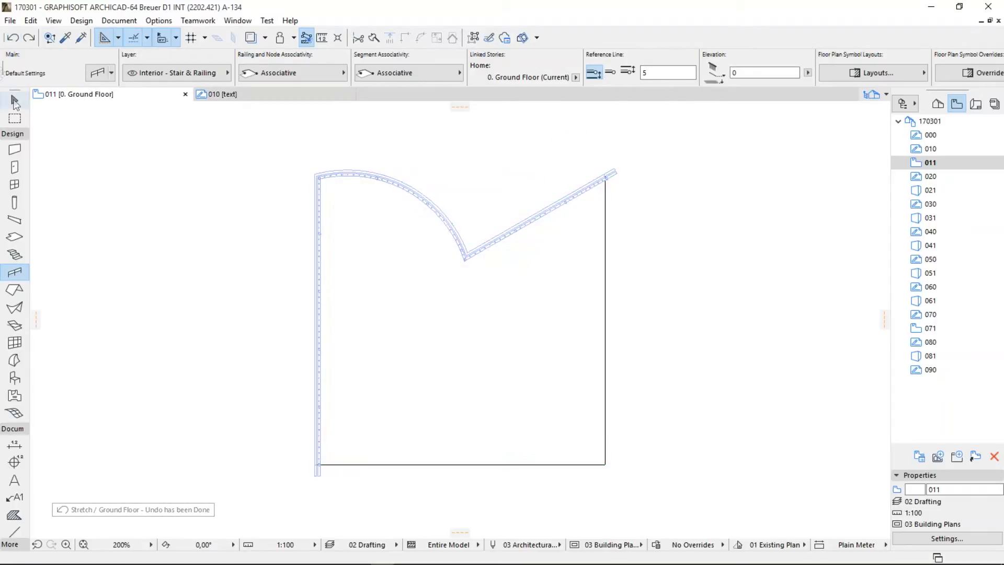
click(526, 223)
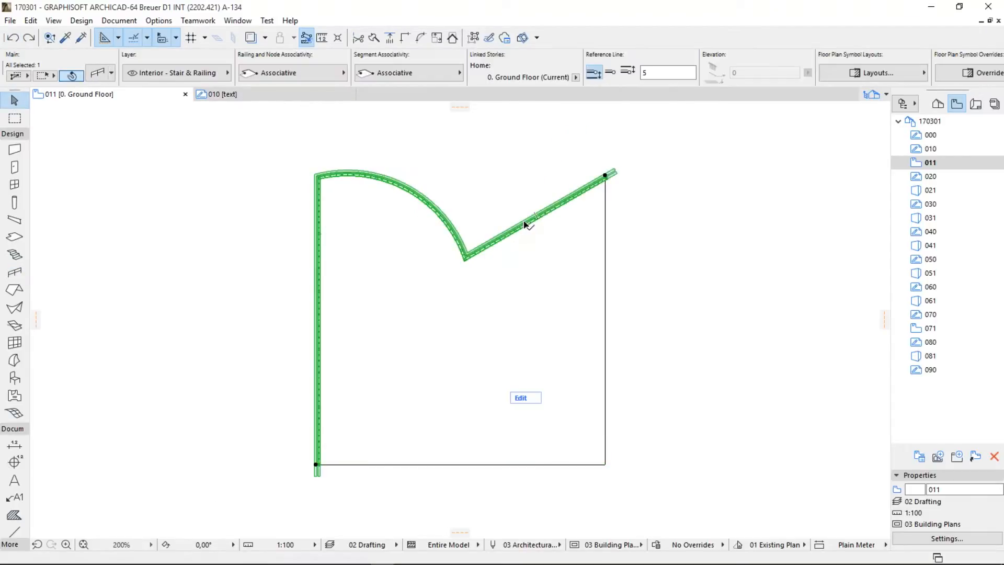
click(539, 215)
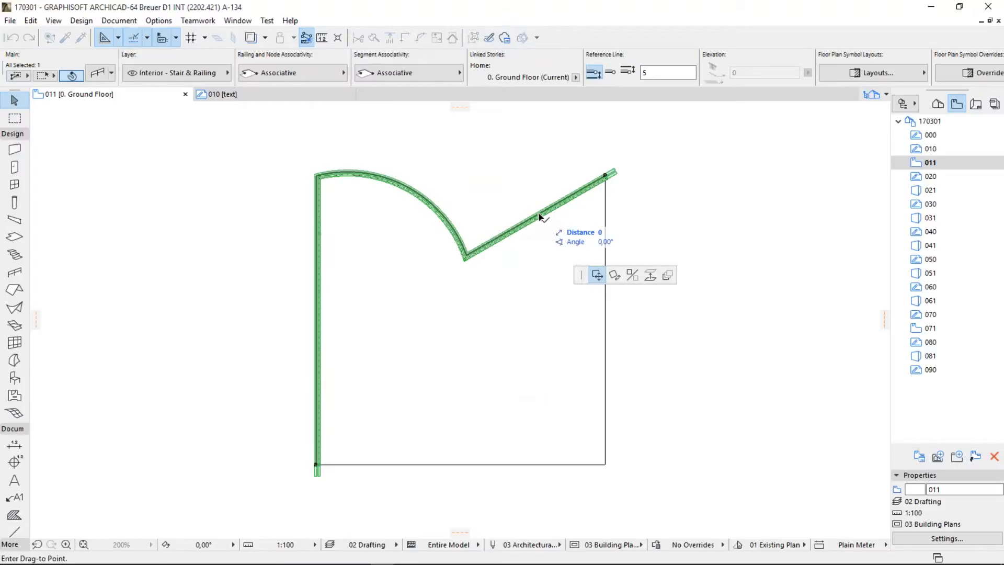
key(Escape)
key(Escape)
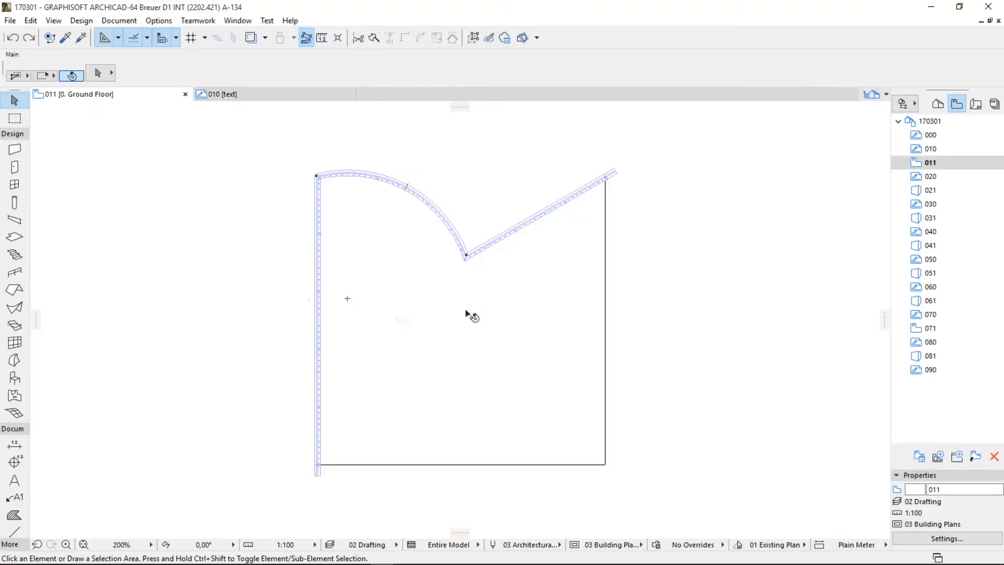
click(485, 247)
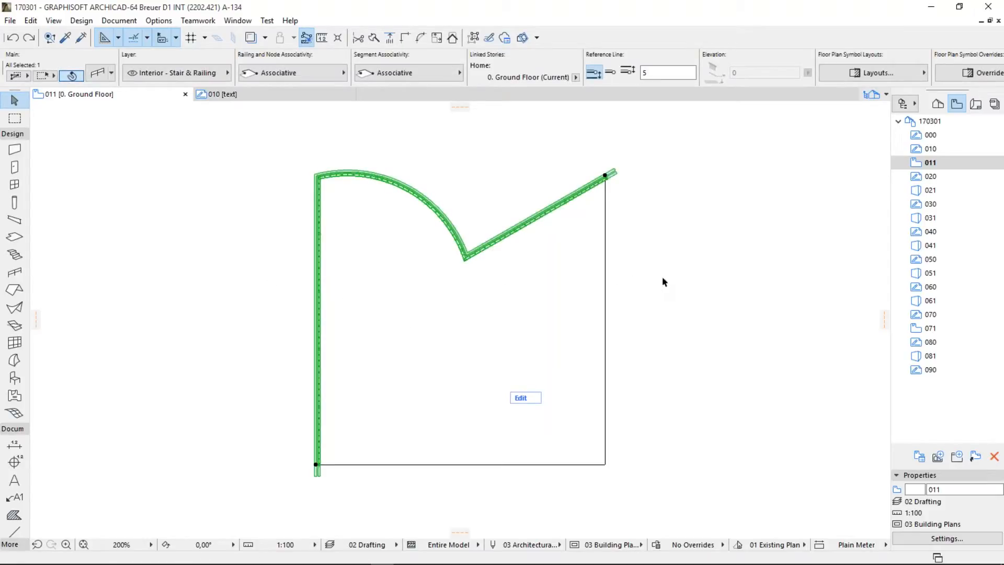
click(563, 201)
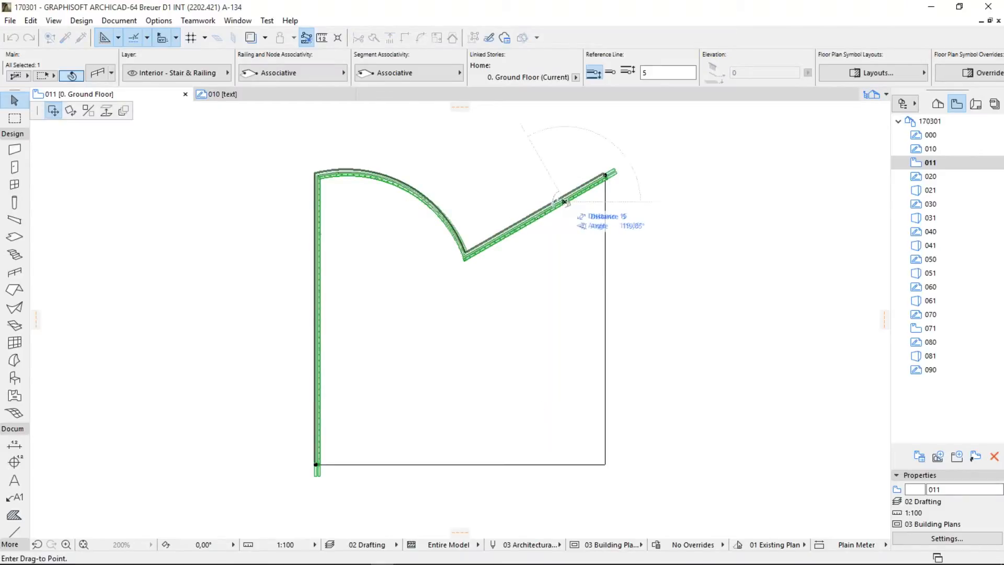
key(Escape)
Step: Insert a new node in the railing segment between the slab's notch and upper-right corner, placing it outside the slab edge
key(Tab)
alt+click(535, 215)
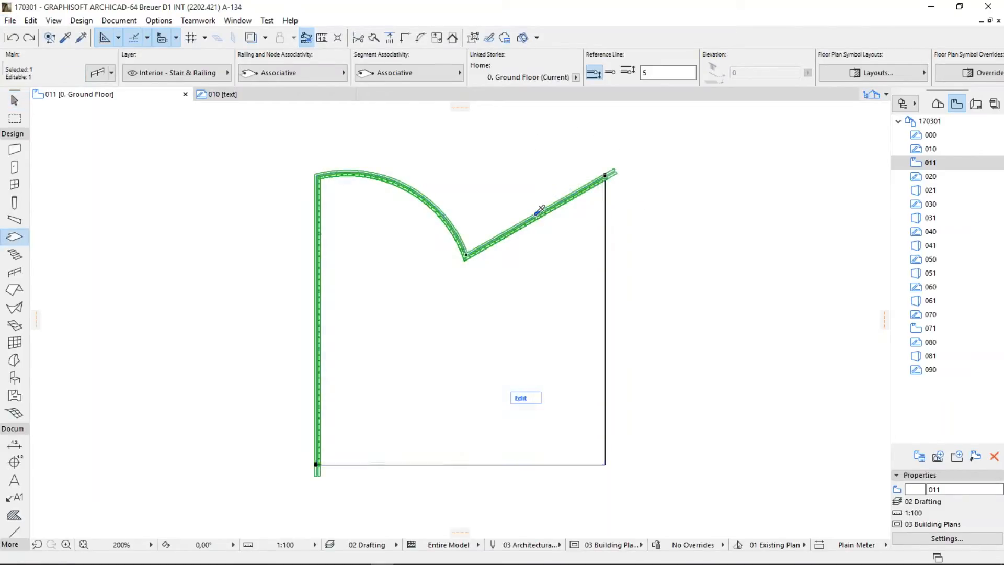
click(536, 211)
click(594, 272)
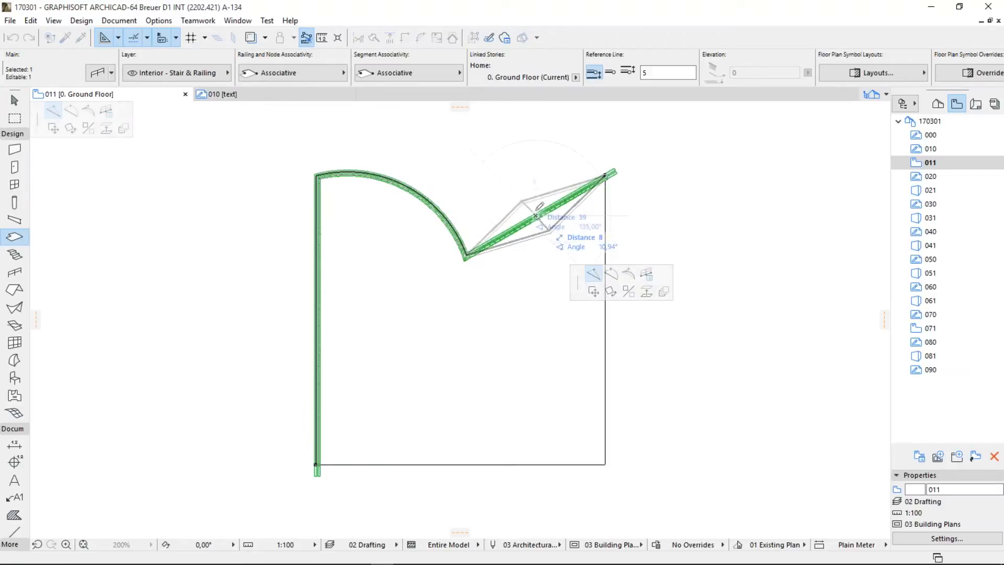
click(515, 190)
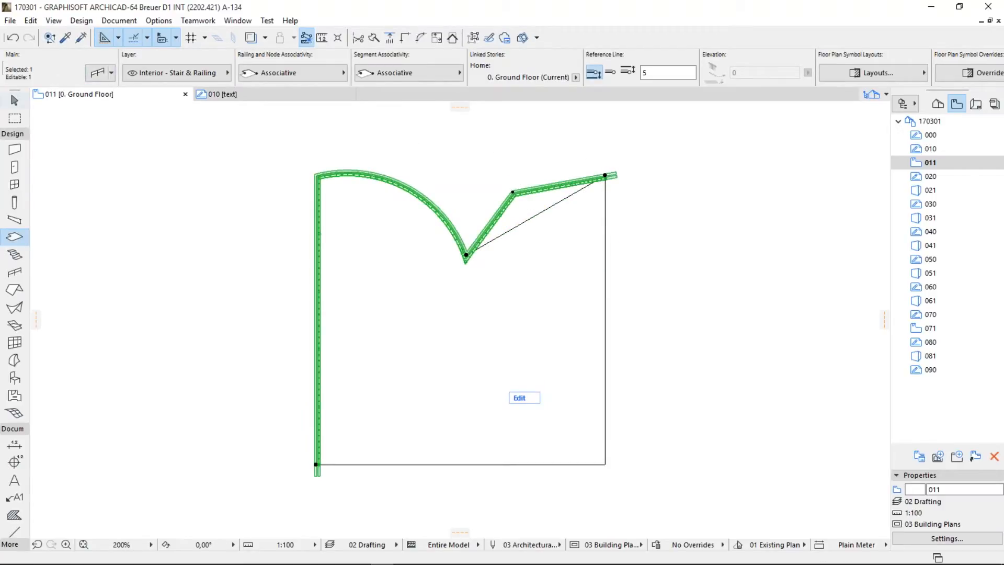
Step: Select the slab and reposition its upper-right corner node further up and outward
click(14, 100)
click(583, 186)
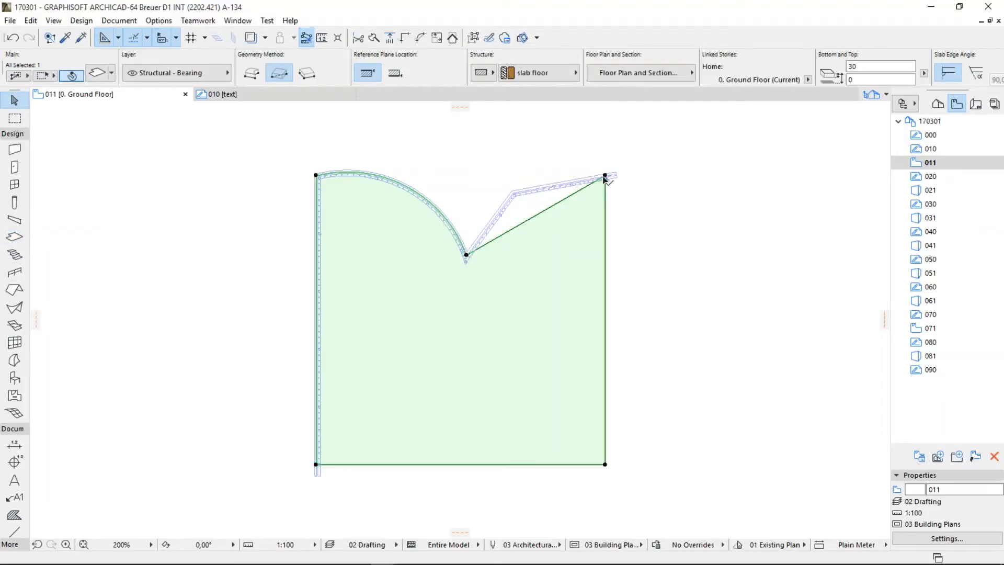
click(605, 175)
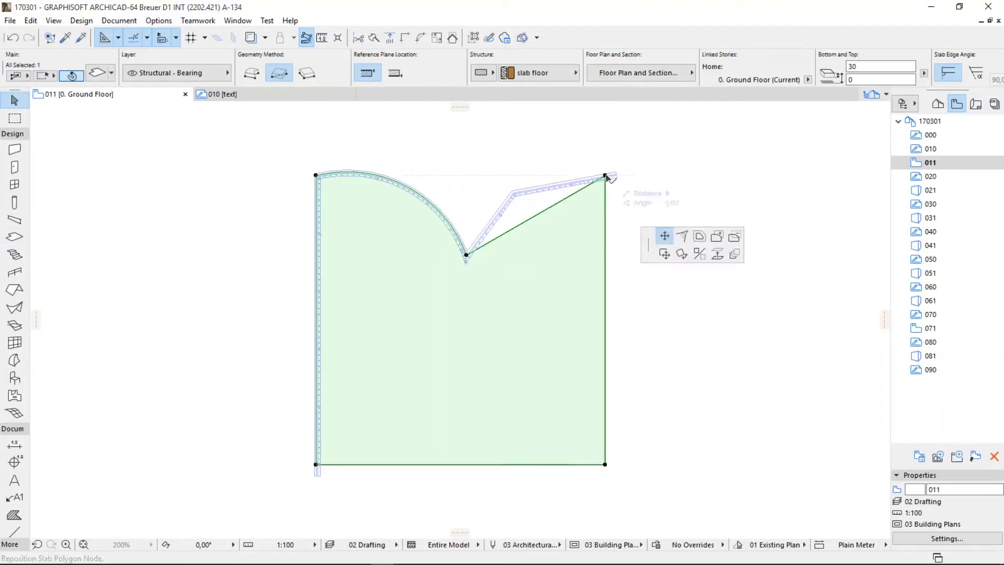
click(692, 133)
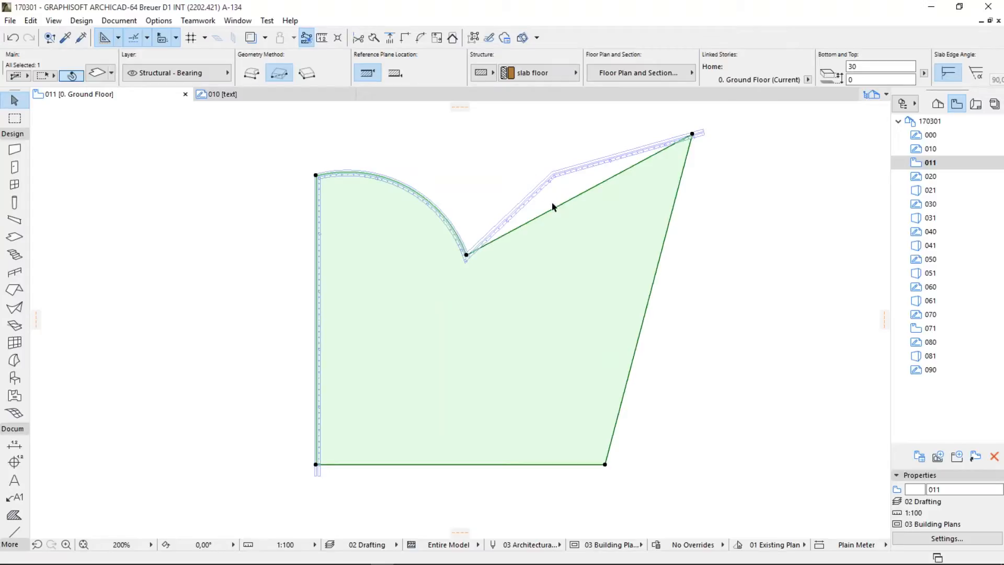
Step: Undo the slab corner move, the inserted railing node, and the slab's arc and notch edits, and clear the selection
click(13, 37)
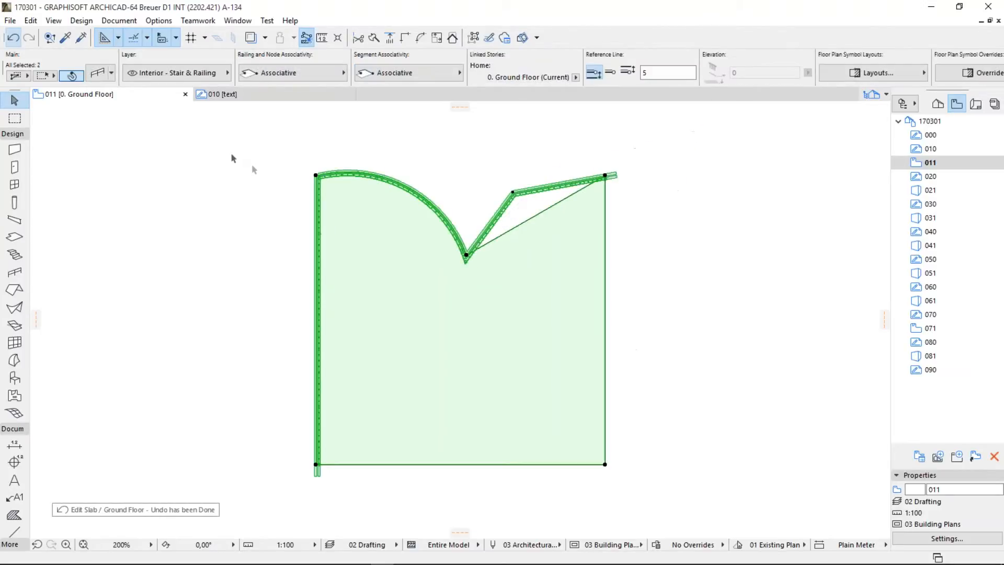
click(301, 183)
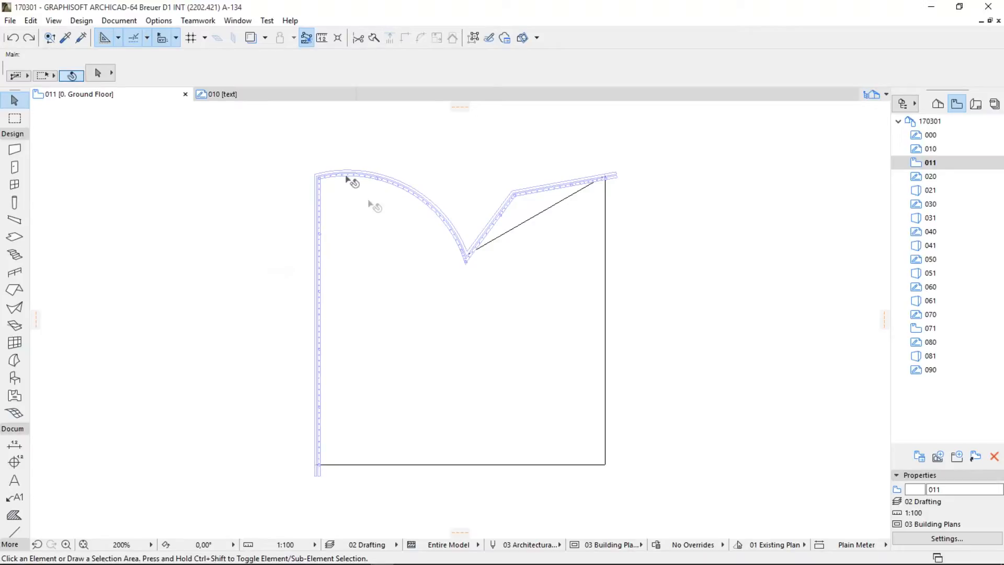
click(610, 176)
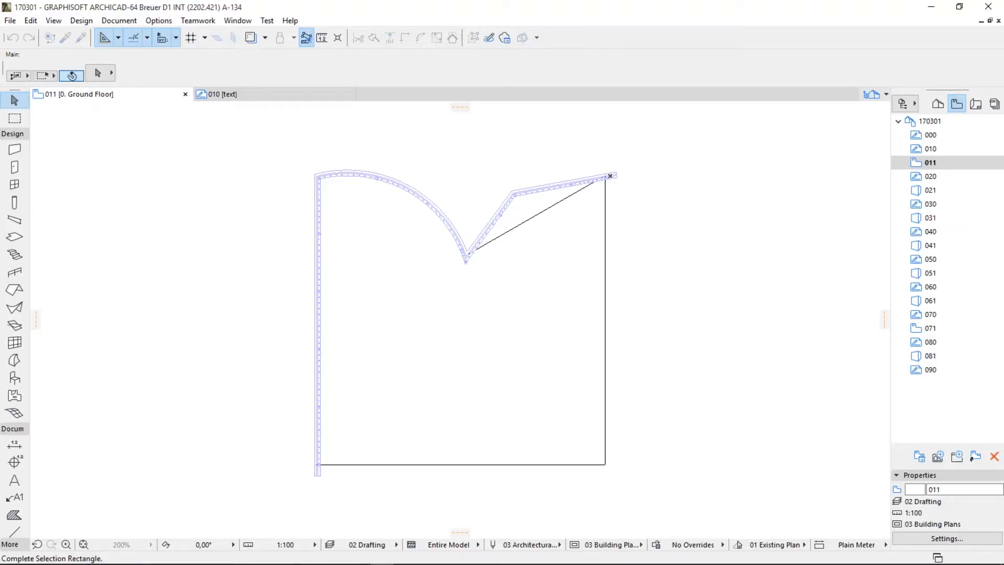
key(Escape)
click(13, 37)
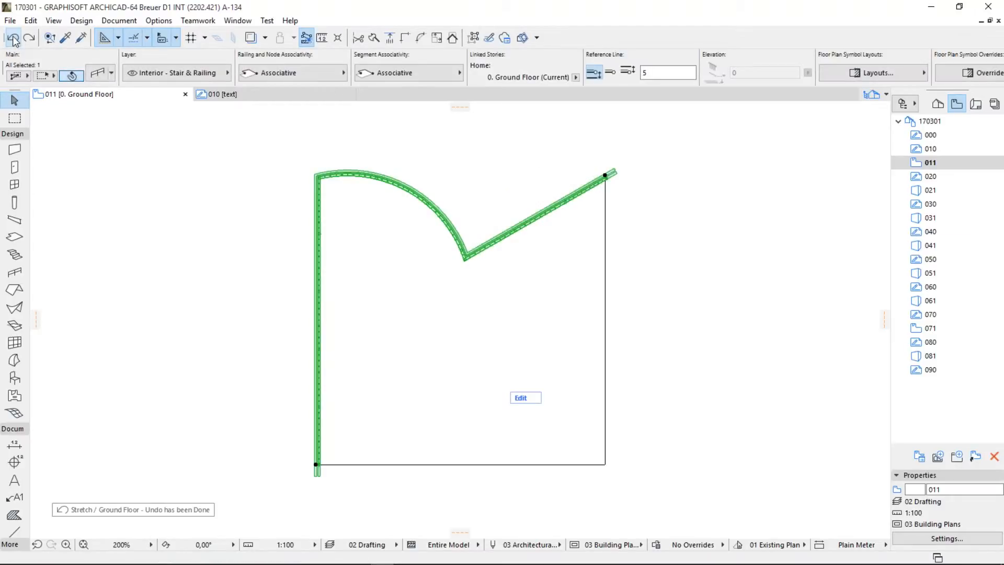
click(14, 38)
click(13, 37)
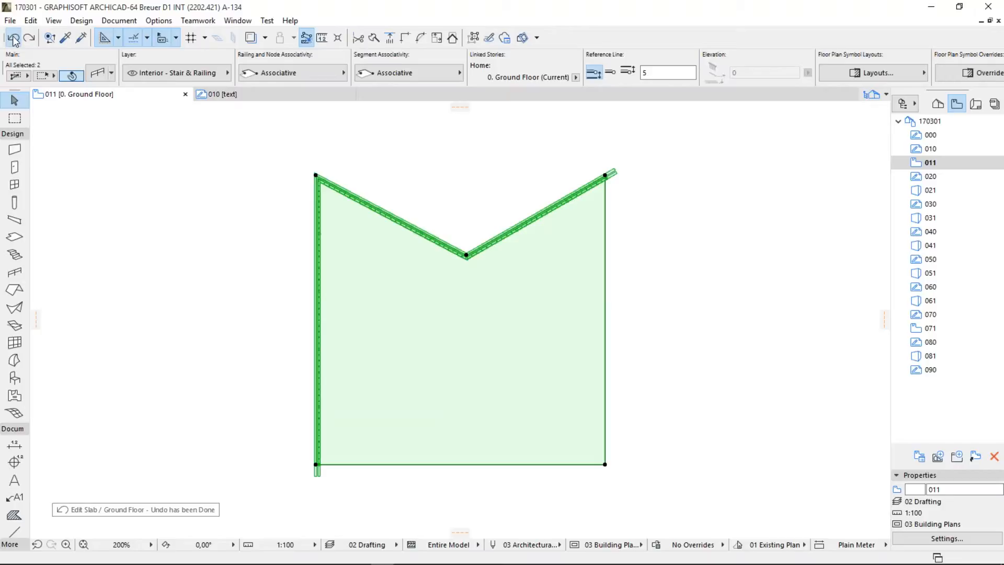
click(220, 138)
Step: Select the railing on the slab and pick up its settings to activate the Railing tool
click(588, 177)
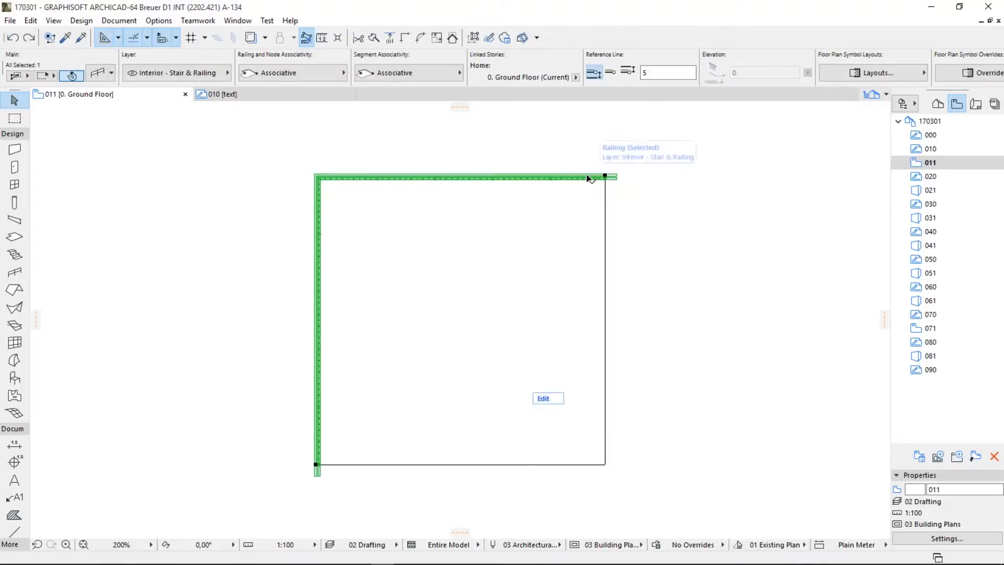
alt+click(587, 176)
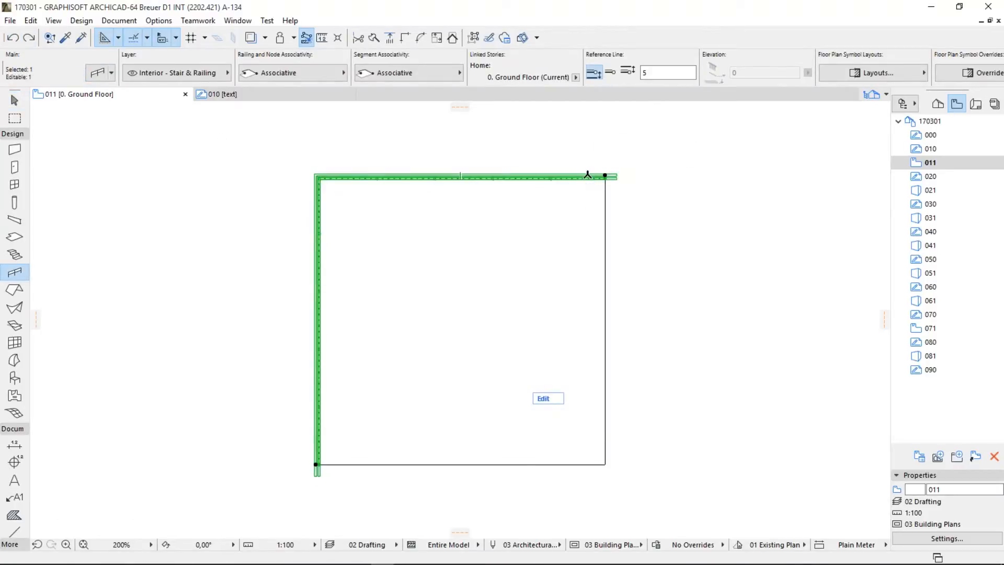
click(587, 176)
key(Escape)
key(Escape)
click(534, 176)
key(Escape)
click(530, 175)
key(Escape)
Step: Change the railing's segment along the slab's upper edge to Static Segment, applied to the clicked segment only
scroll(481, 173, up, 3)
click(498, 179)
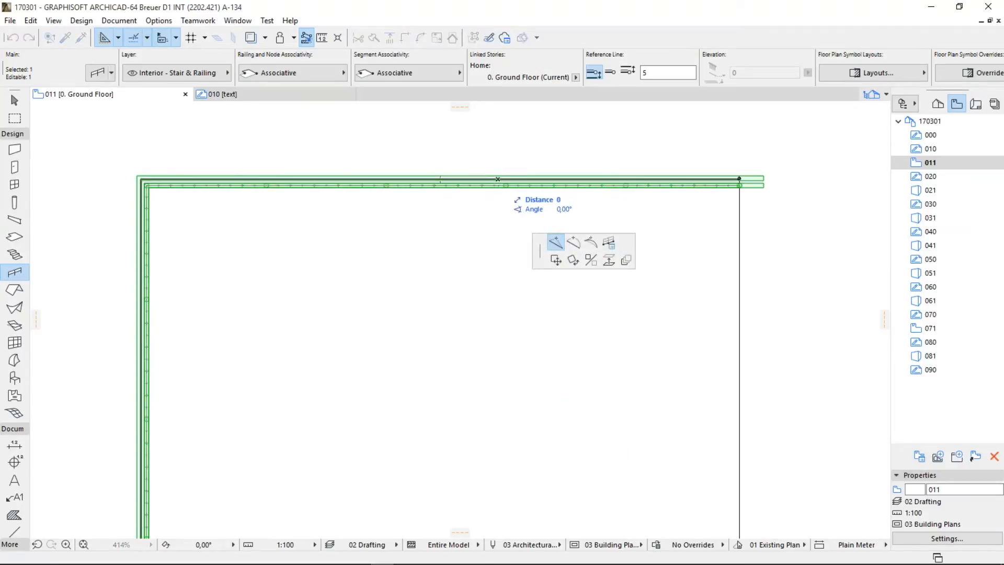
click(609, 245)
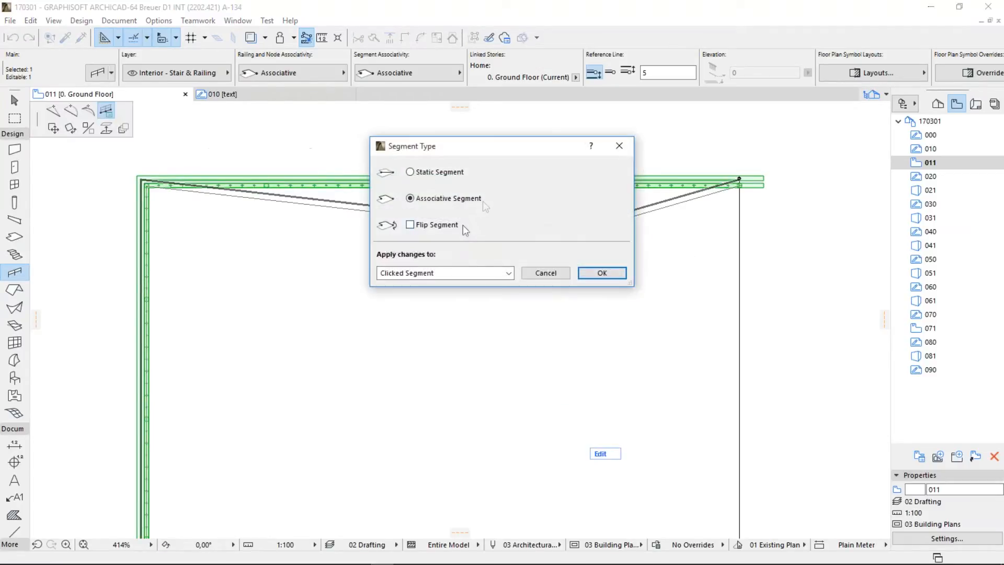
click(443, 179)
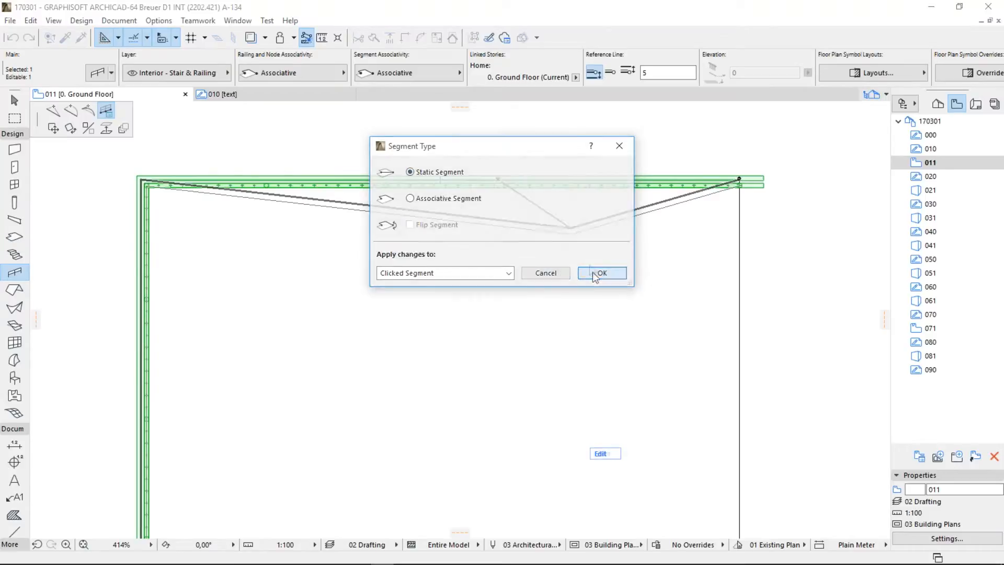
click(592, 272)
Step: Undo the change of the railing segment to static
scroll(517, 206, down, 3)
middle_drag(522, 251, 461, 192)
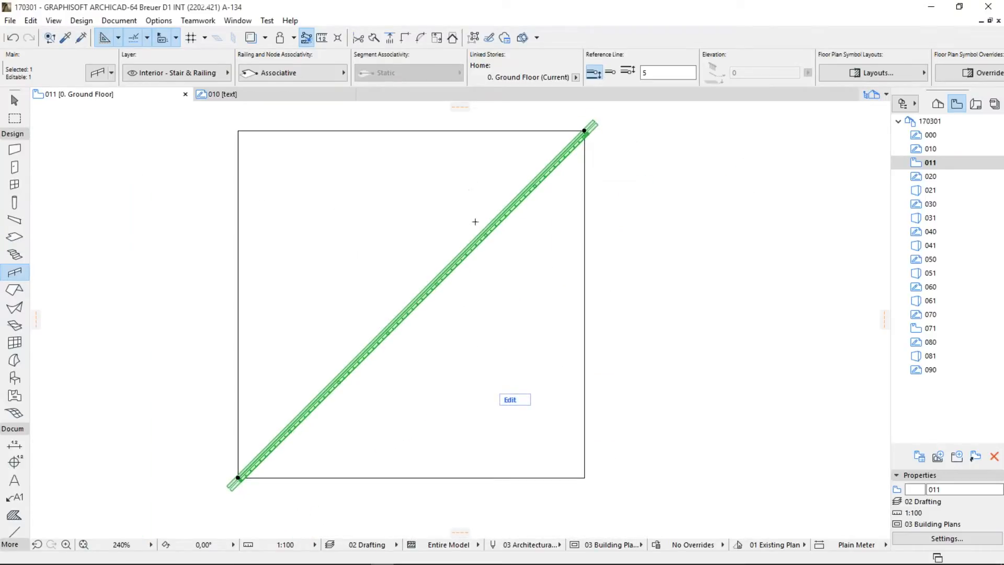
click(13, 38)
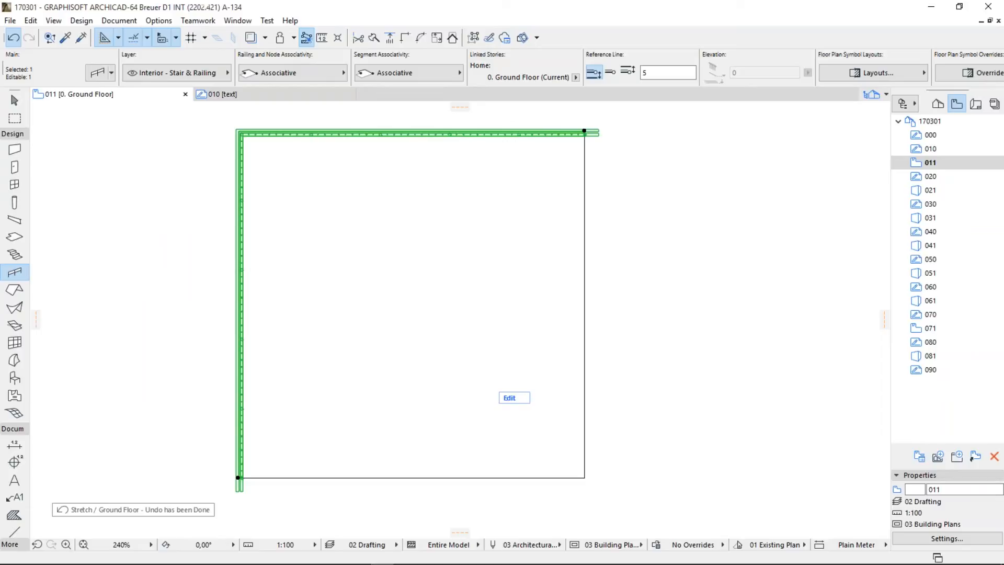
Step: Enable Flip Segment for the railing's associative segment on the slab's upper edge, applied to the clicked segment, and deselect the railing
click(531, 131)
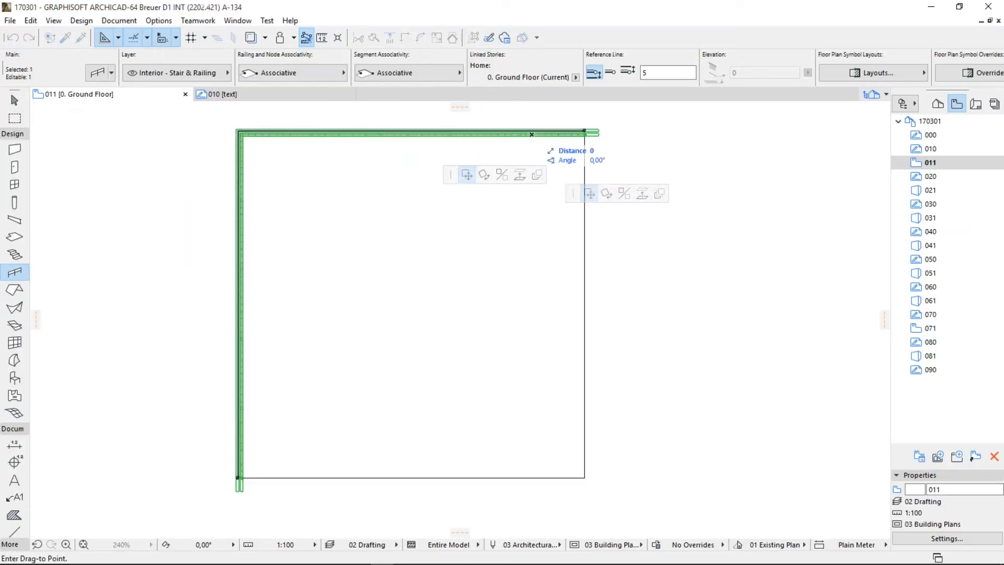
key(Escape)
scroll(521, 126, up, 4)
click(521, 135)
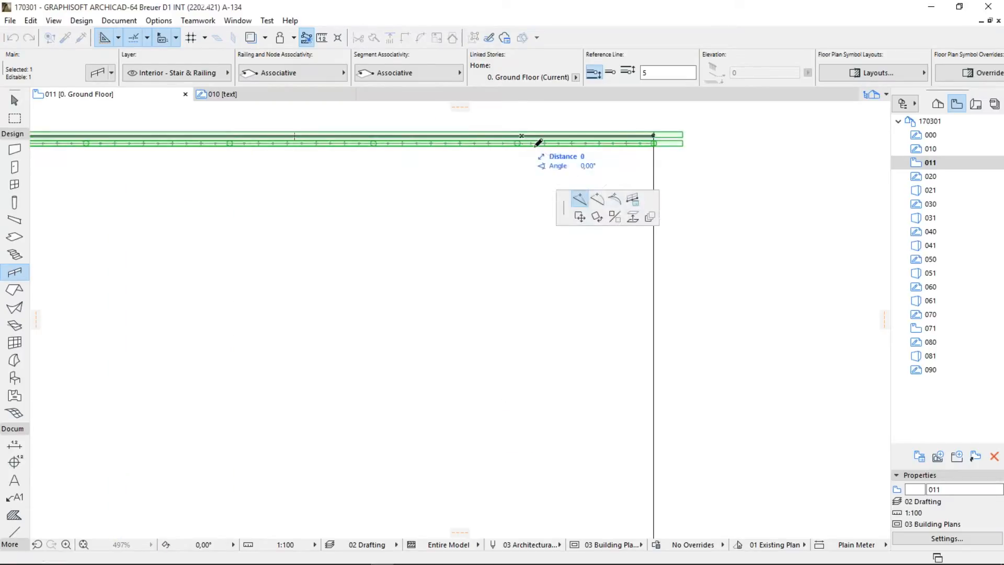
click(632, 198)
click(636, 197)
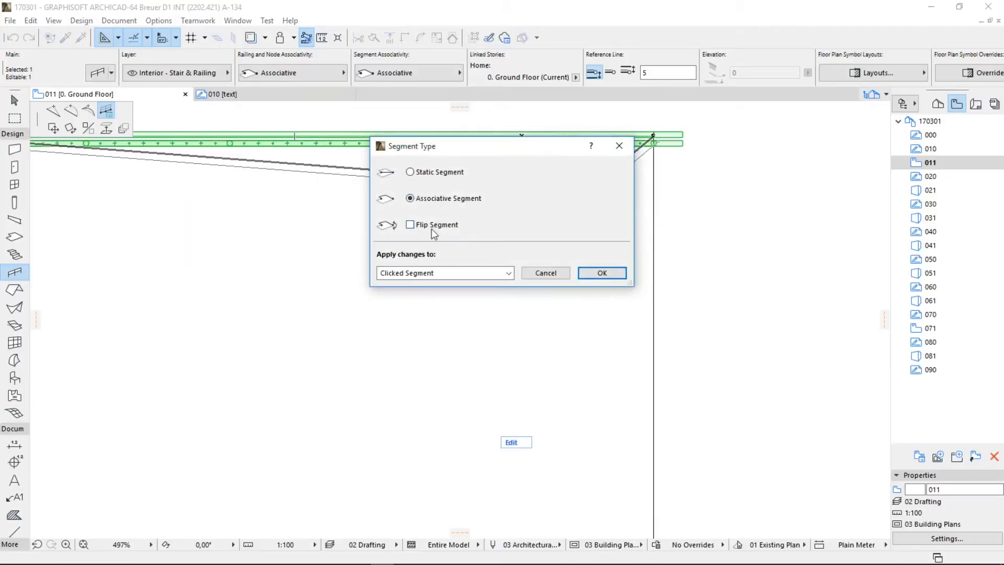
click(432, 228)
click(602, 273)
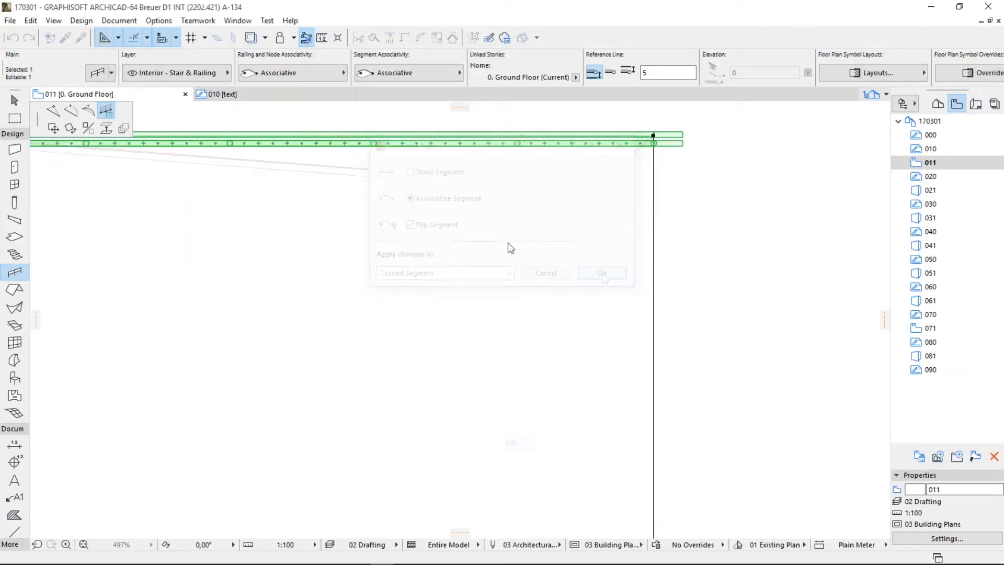
scroll(505, 245, down, 5)
middle_drag(551, 222, 552, 239)
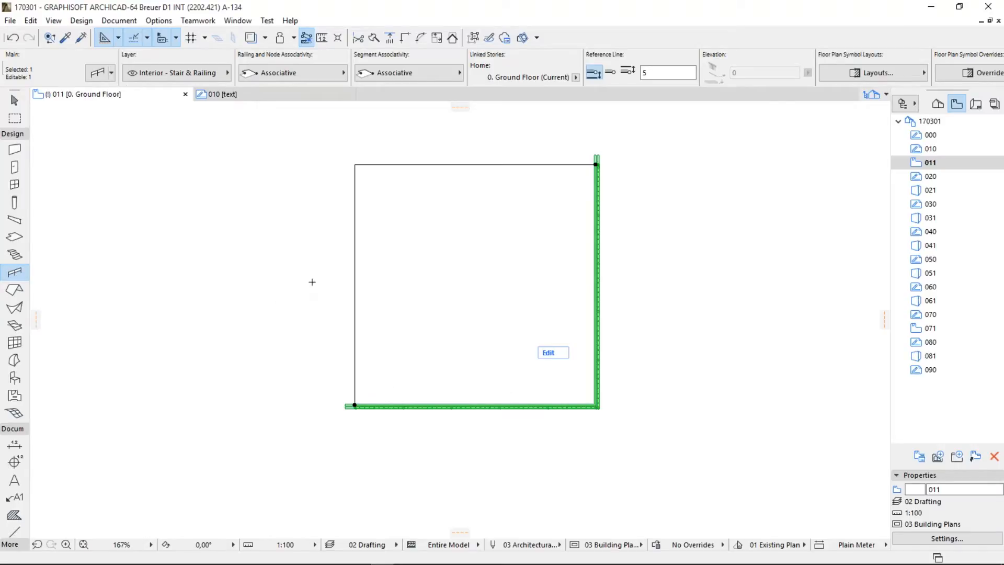
key(Escape)
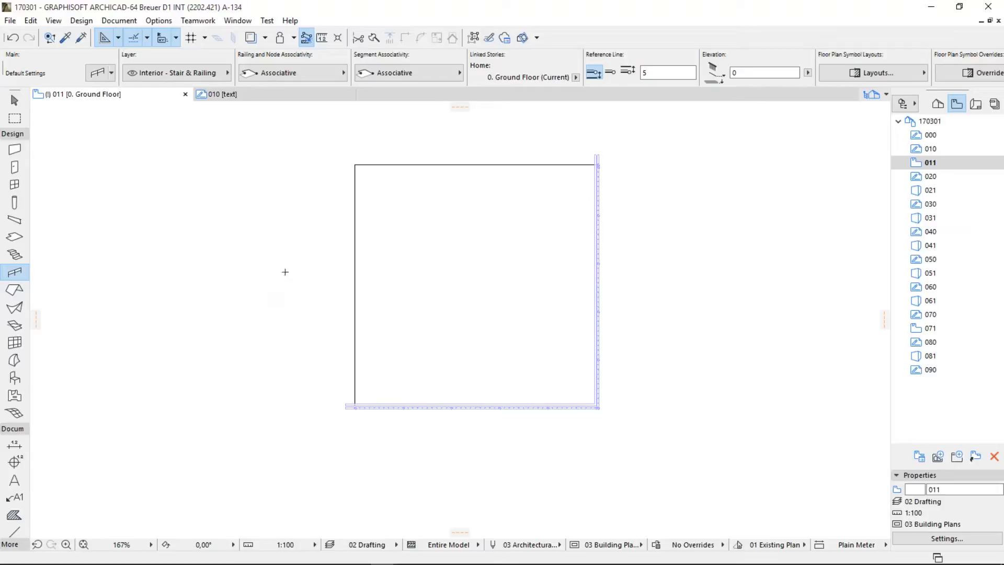
Step: Open the saved text view 020 on associativity to other elements, and open the 3D view 021
click(930, 176)
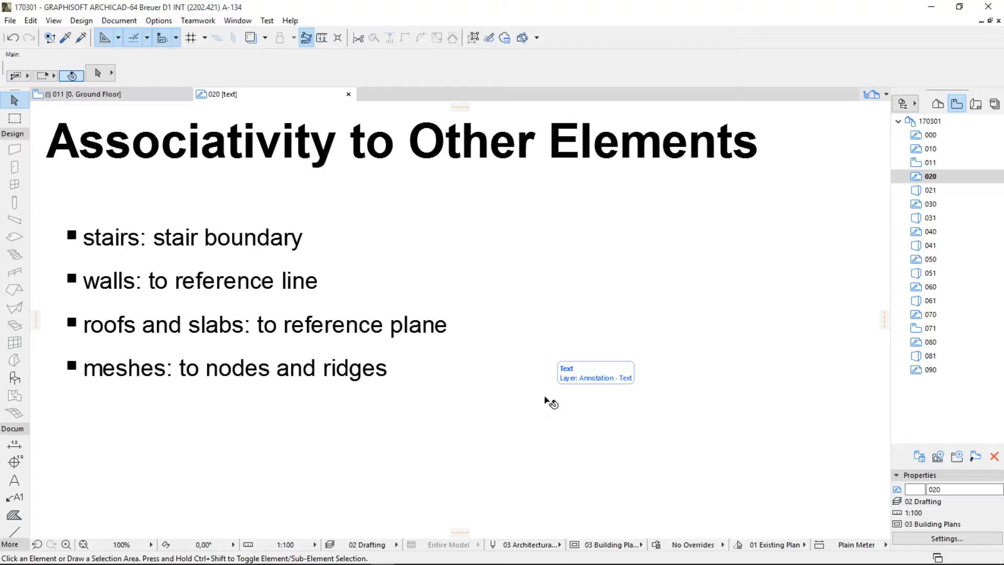
double_click(930, 190)
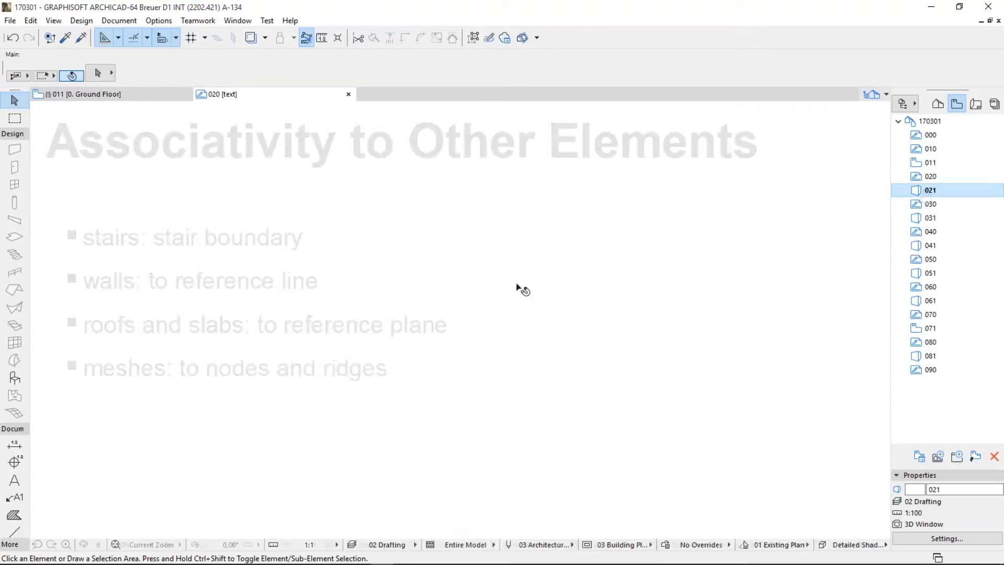
Step: Draw an associative railing along two adjacent edges of the slab at the origin, starting from the origin corner
middle_drag(430, 281, 479, 310)
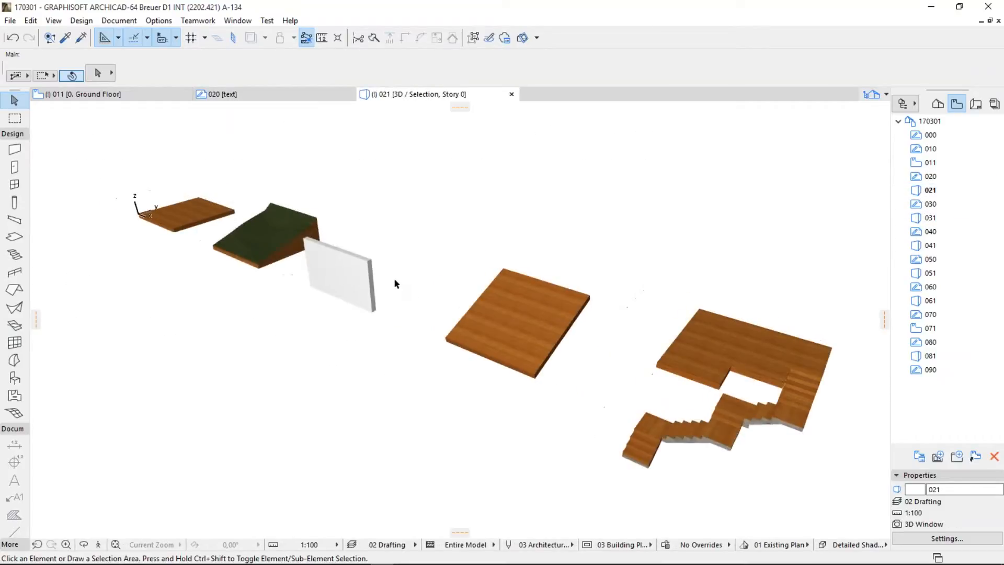
shift+middle_drag(395, 280, 466, 299)
middle_drag(214, 225, 337, 268)
scroll(290, 272, up, 4)
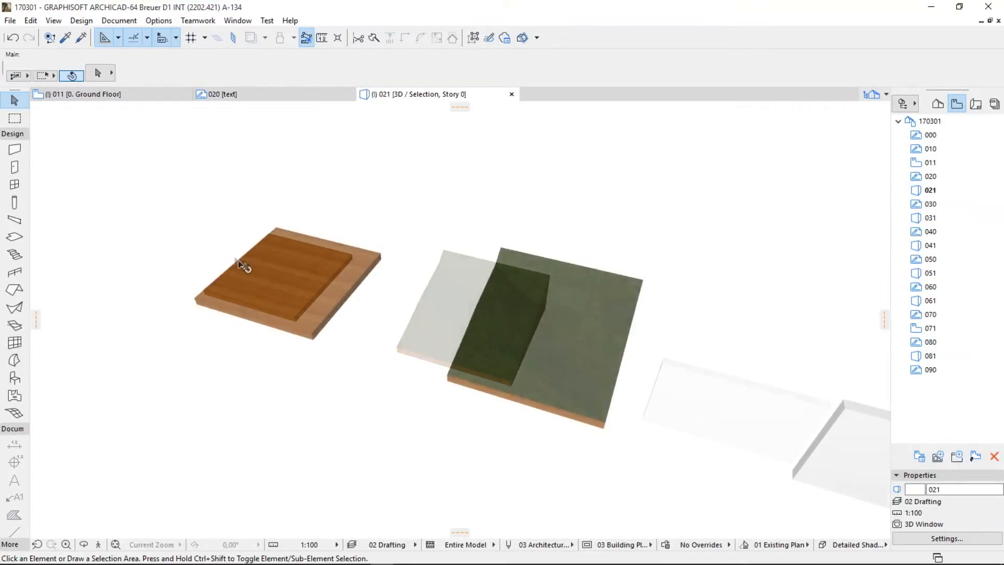
scroll(239, 263, up, 3)
click(15, 273)
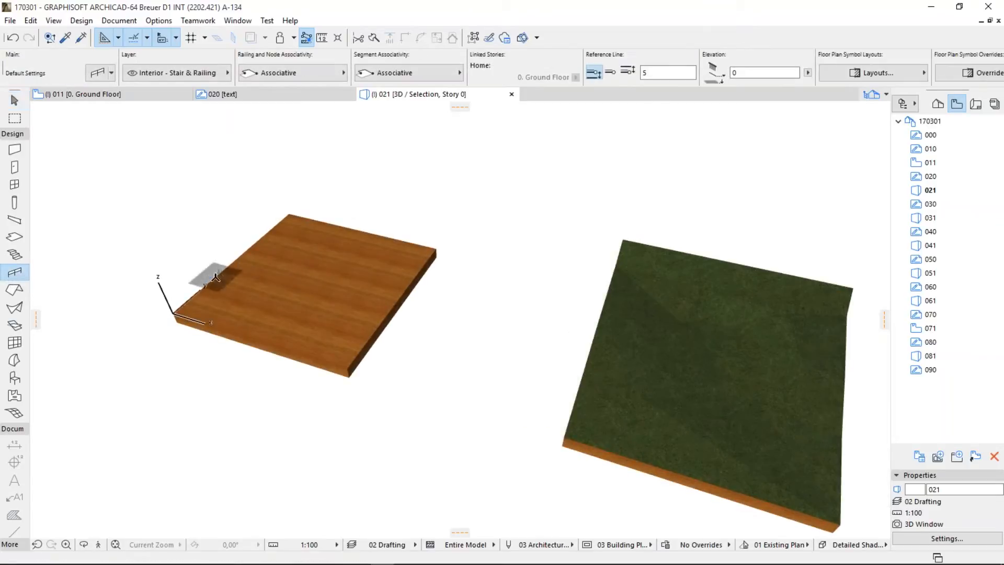
click(175, 314)
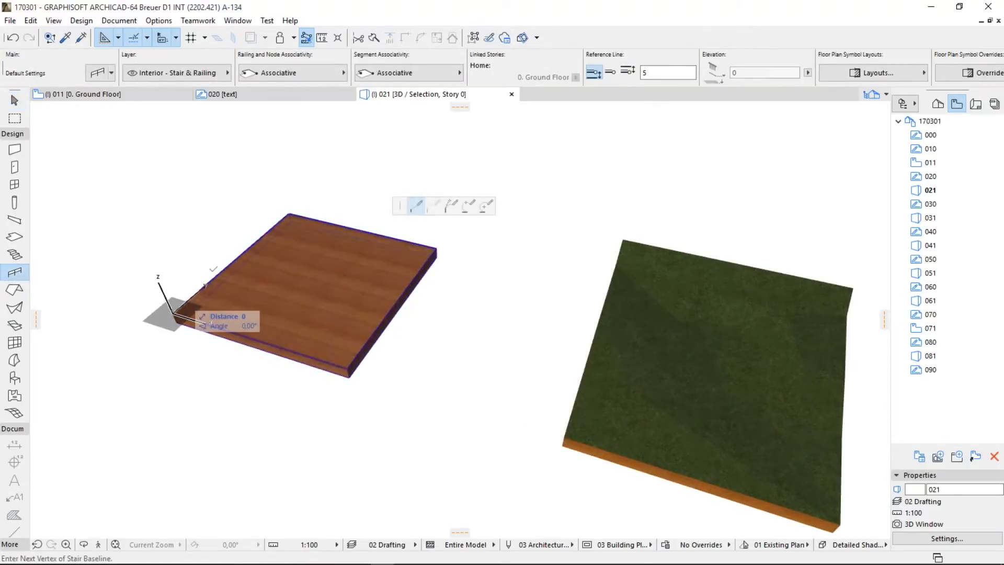
click(290, 214)
click(437, 247)
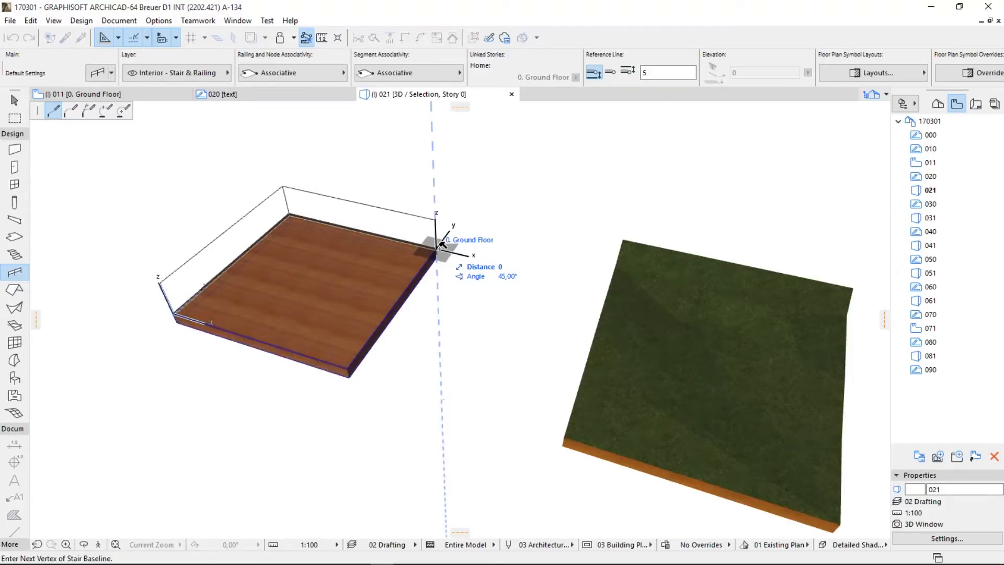
click(439, 245)
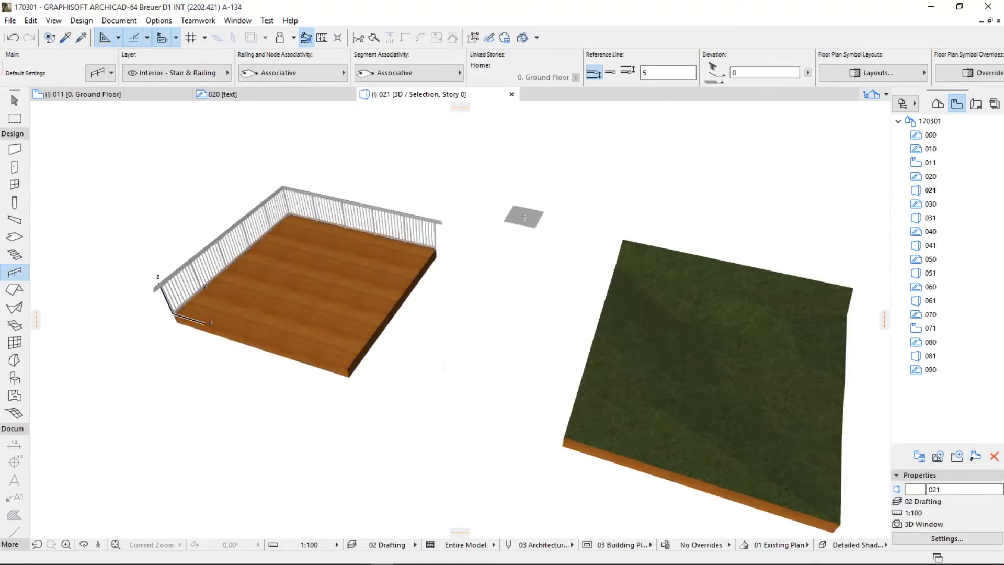
Step: Select the terrain mesh to examine its nodes and ridges, and deselect it
middle_drag(524, 217, 263, 174)
click(14, 100)
click(460, 264)
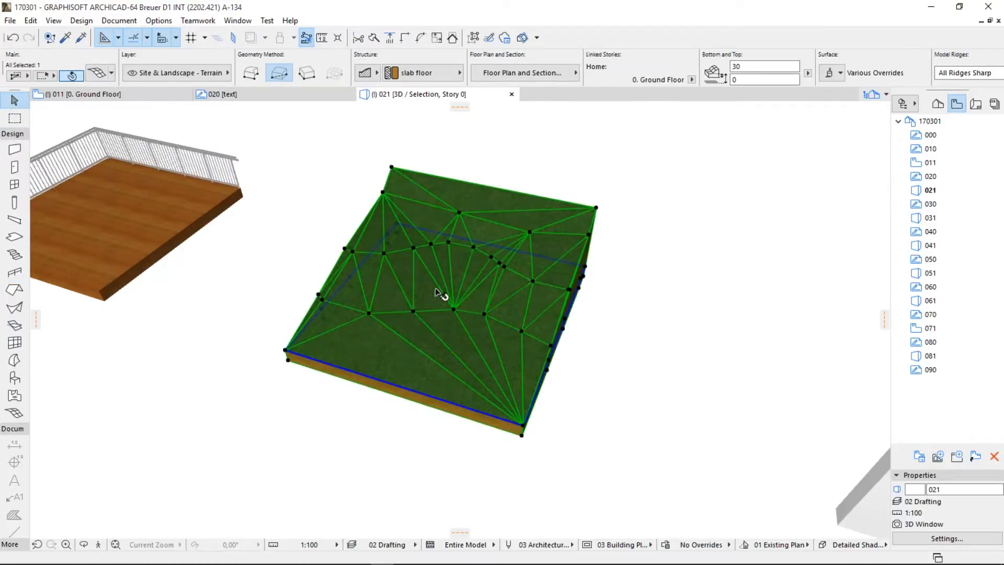
click(277, 301)
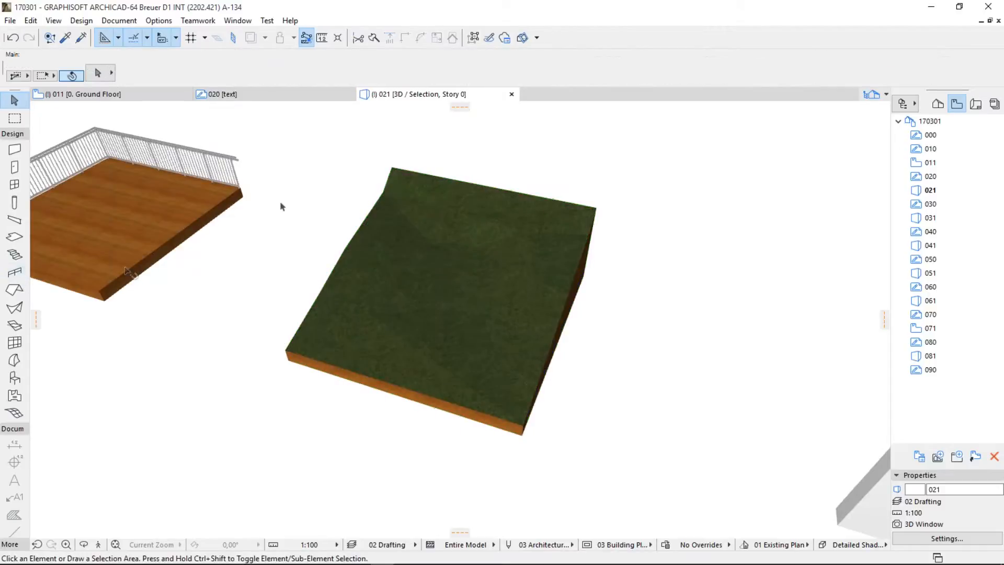
Step: Try a railing along the terrain mesh's middle ridge, using the slab railing's settings, and delete it
alt+click(238, 150)
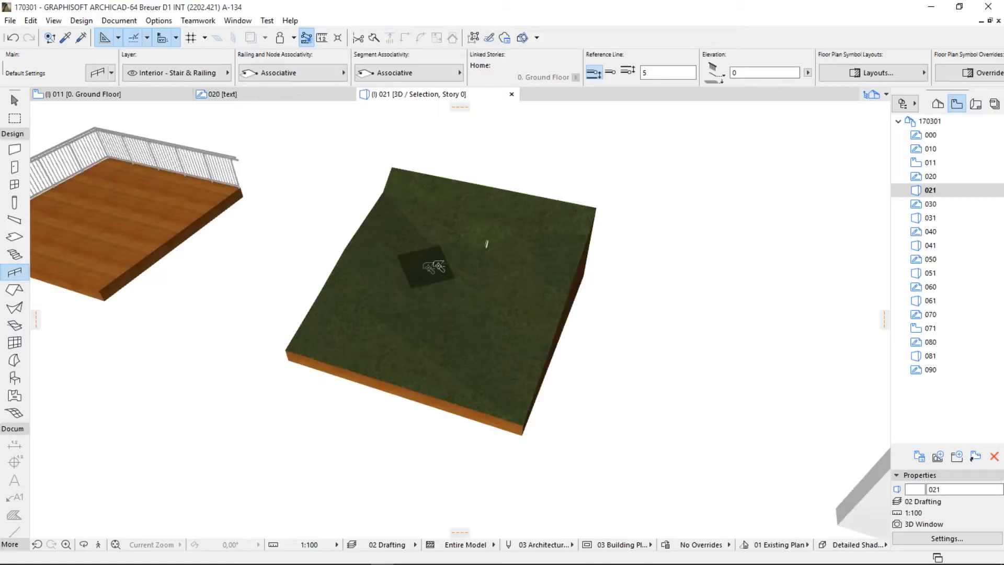
click(443, 247)
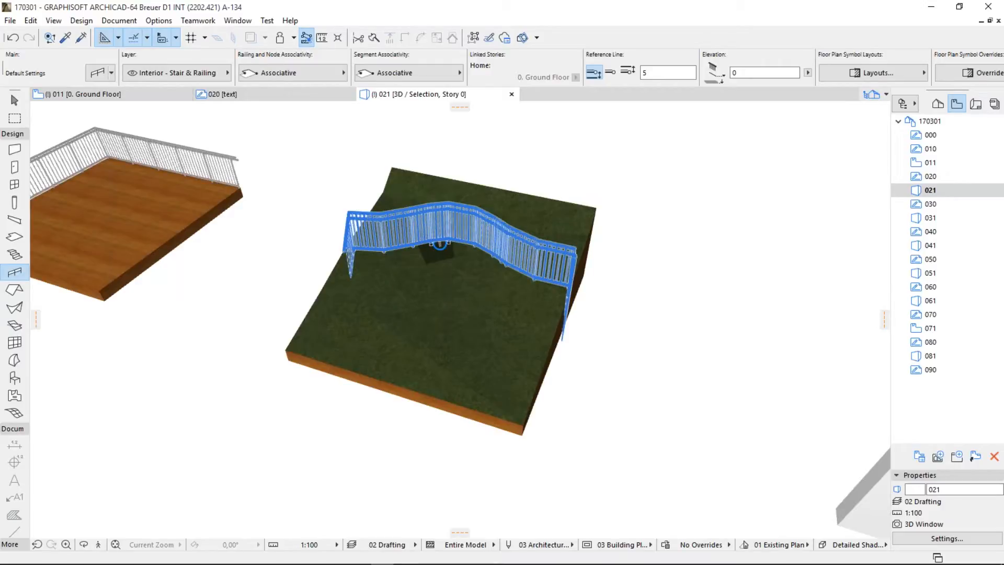
key(Delete)
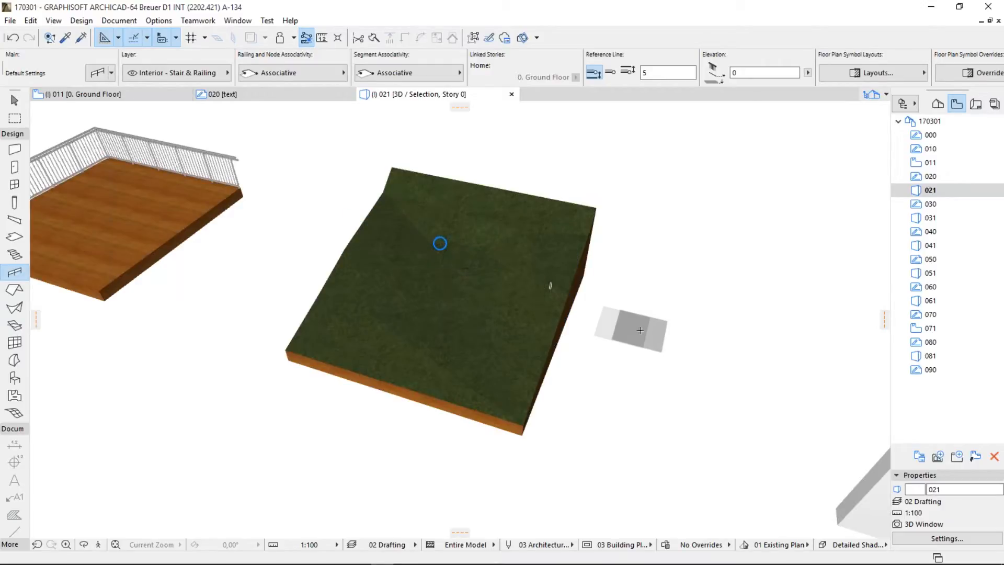
Step: Draw an associative railing along the base of the white wall's front face, from corner to corner
scroll(639, 330, up, 2)
middle_drag(639, 330, 349, 288)
middle_drag(531, 336, 340, 262)
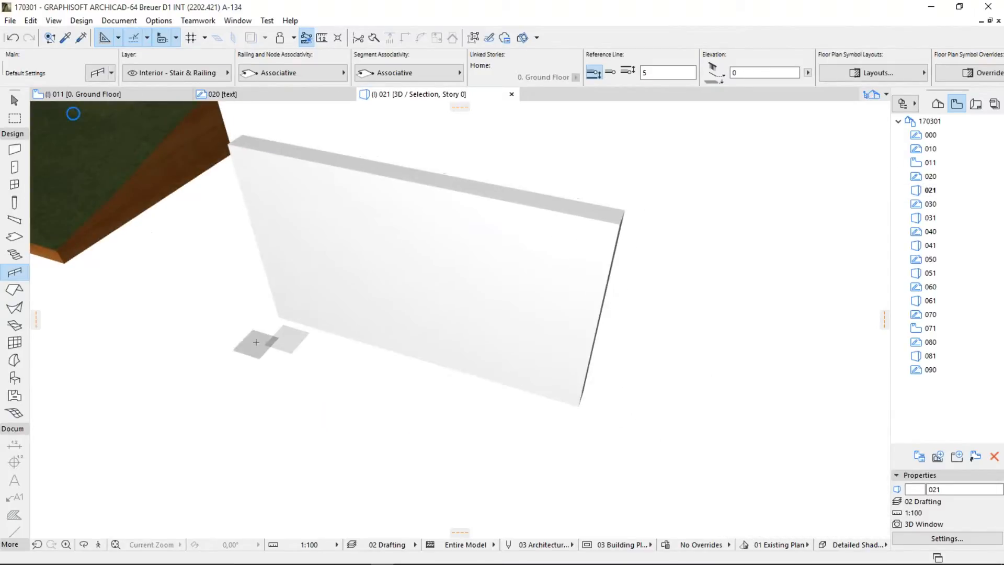
click(276, 317)
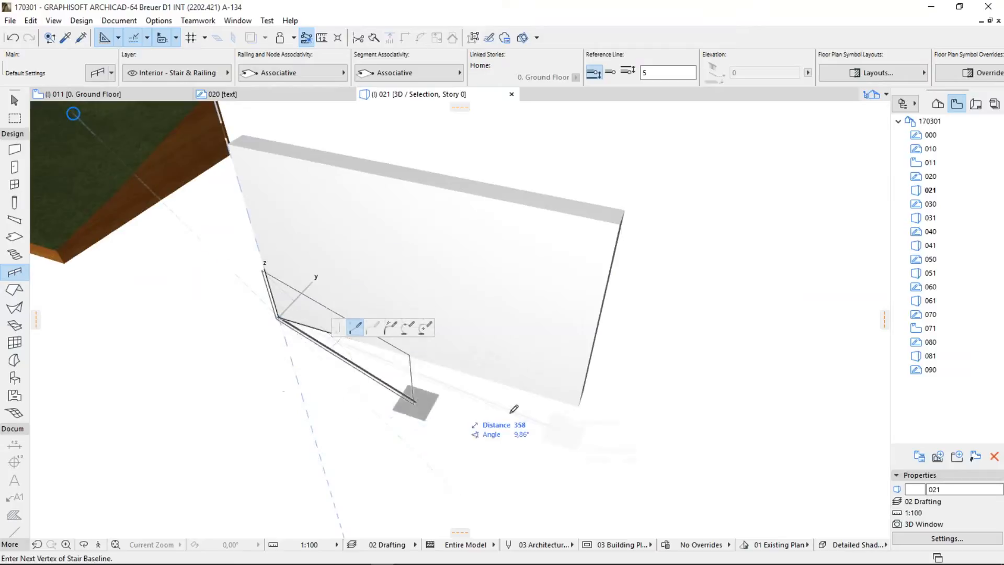
click(579, 403)
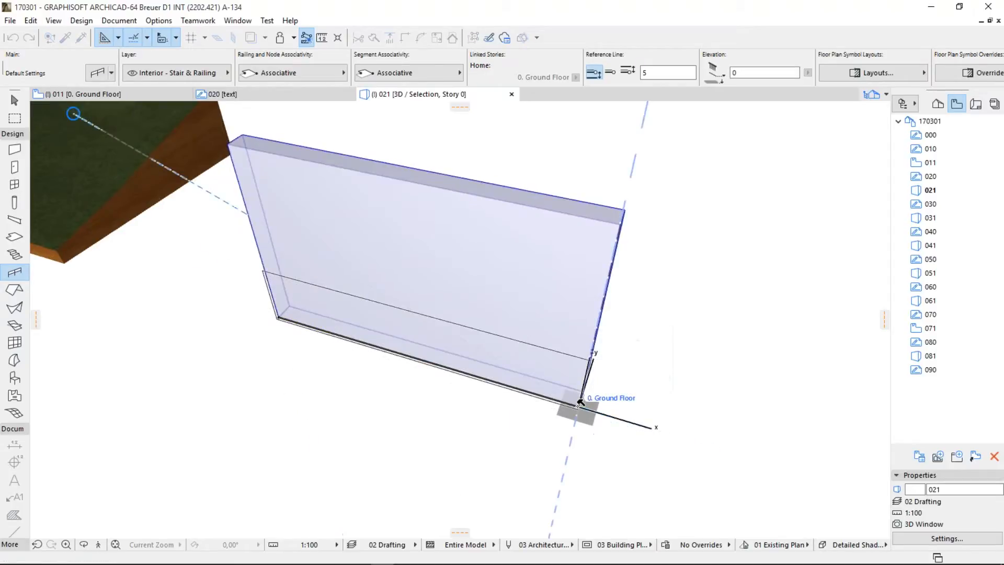
click(578, 404)
Step: Select the wall and its railing in turn to compare the wall's reference line with the railing's position, and deselect
click(16, 101)
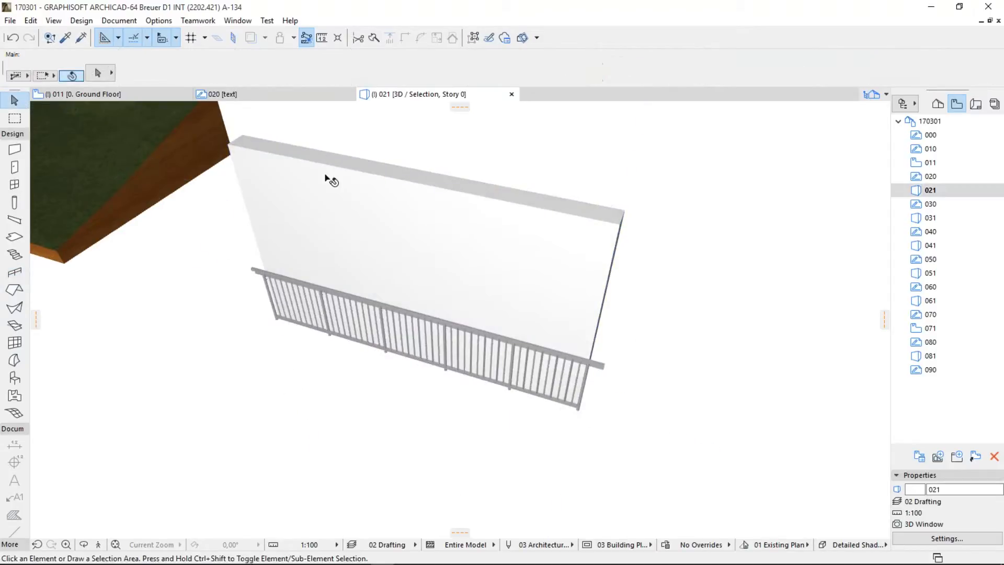
click(325, 177)
click(398, 357)
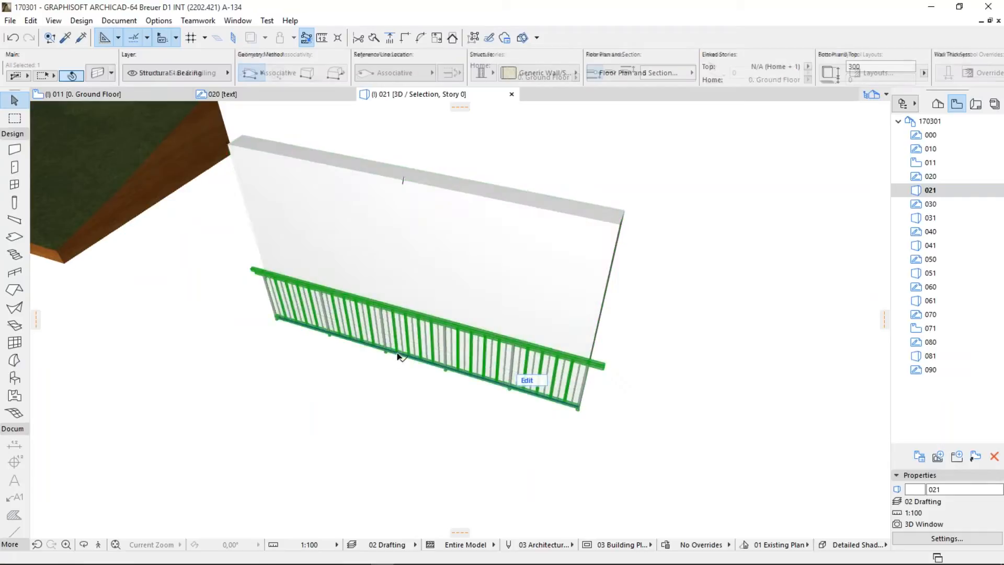
click(439, 260)
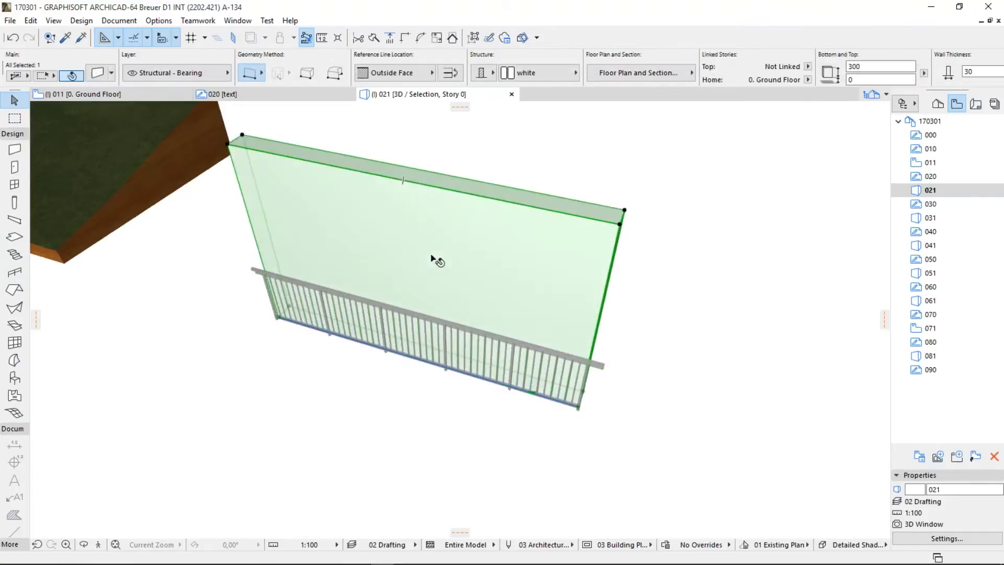
click(221, 271)
Step: Draw an associative railing along the roof plane's long left edge, from the near corner to the far corner
scroll(236, 276, down, 2)
middle_drag(373, 308, 161, 239)
middle_drag(549, 298, 320, 266)
middle_drag(359, 303, 392, 328)
click(17, 273)
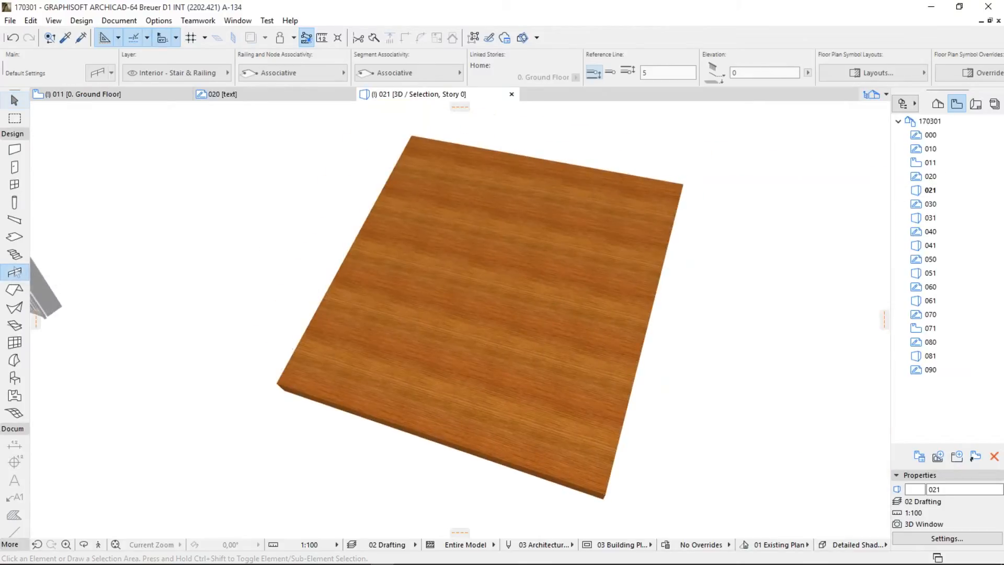
click(278, 384)
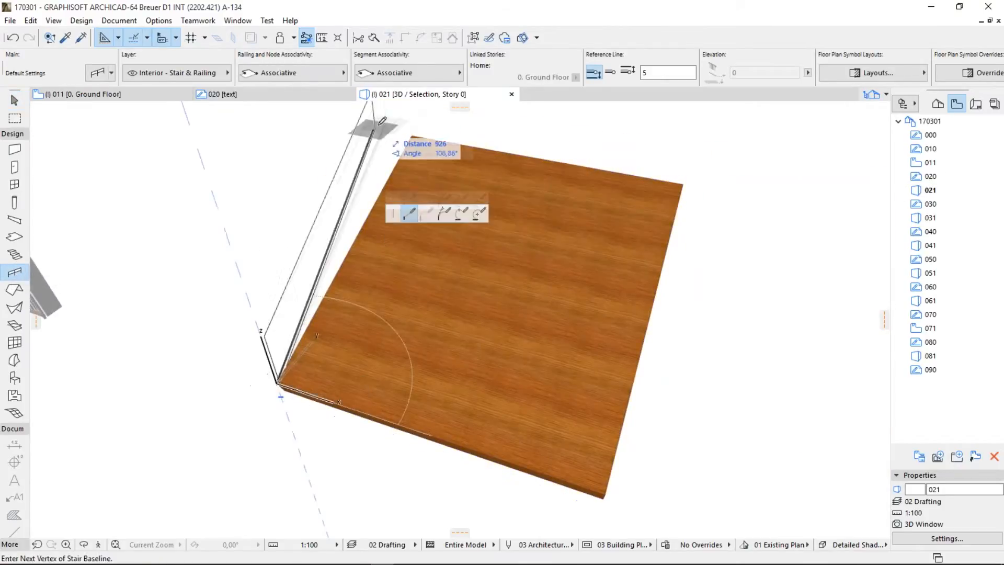
double_click(419, 135)
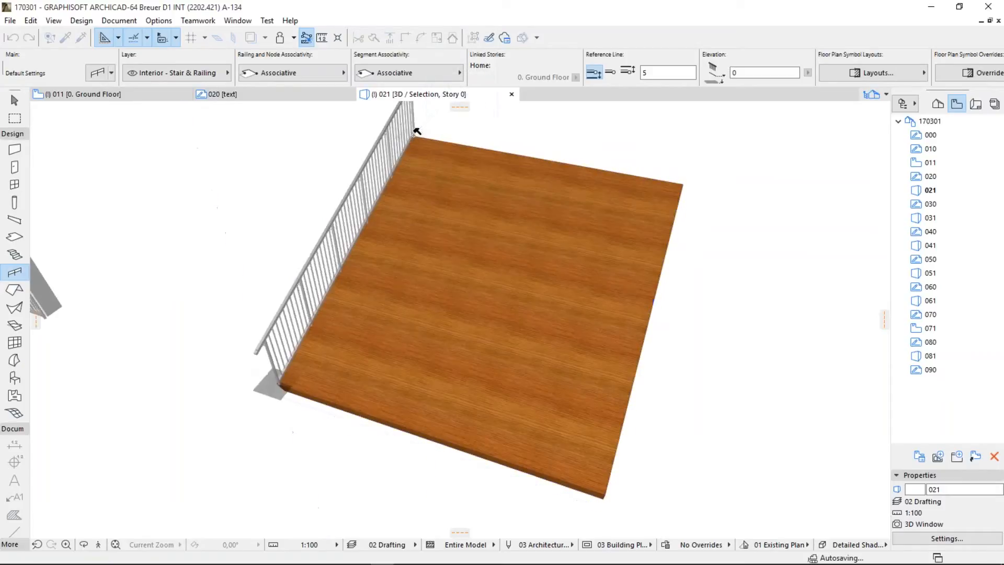
Step: Set the roof plane's pitch to 45° to test the railing's associativity, and deselect the roof
click(16, 100)
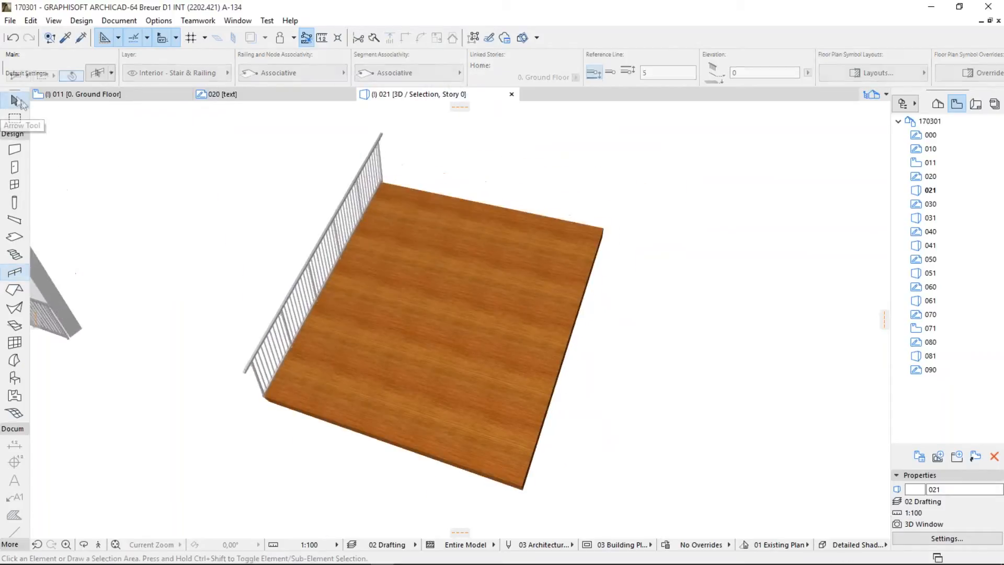
click(372, 157)
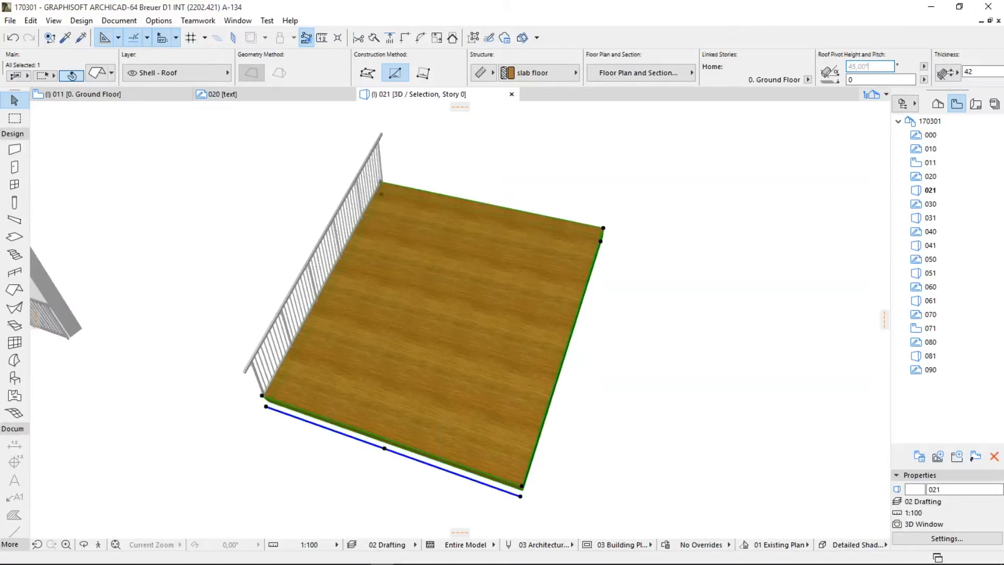
key(Return)
middle_drag(424, 346, 349, 404)
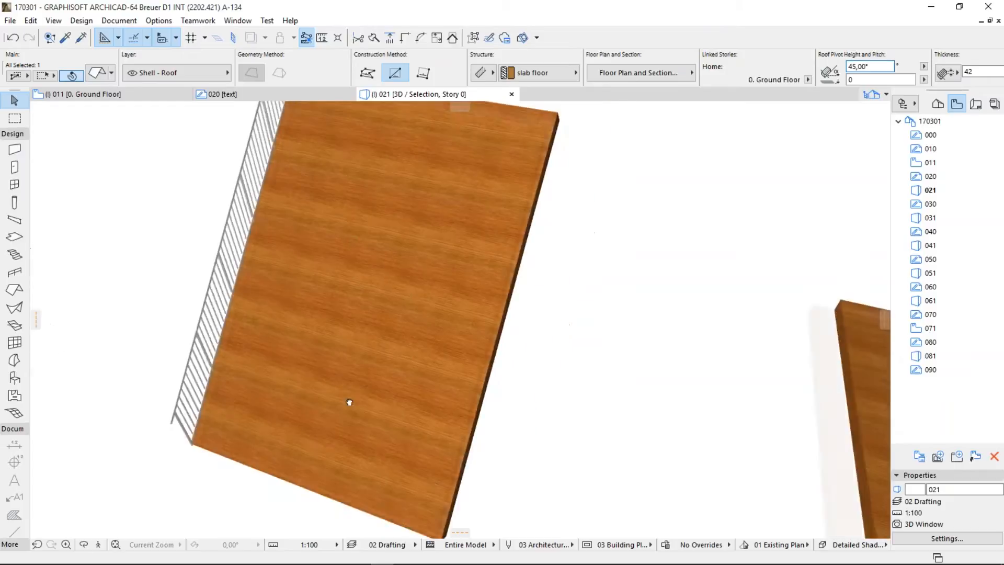
scroll(366, 403, down, 2)
drag(407, 394, 386, 381)
scroll(380, 371, down, 2)
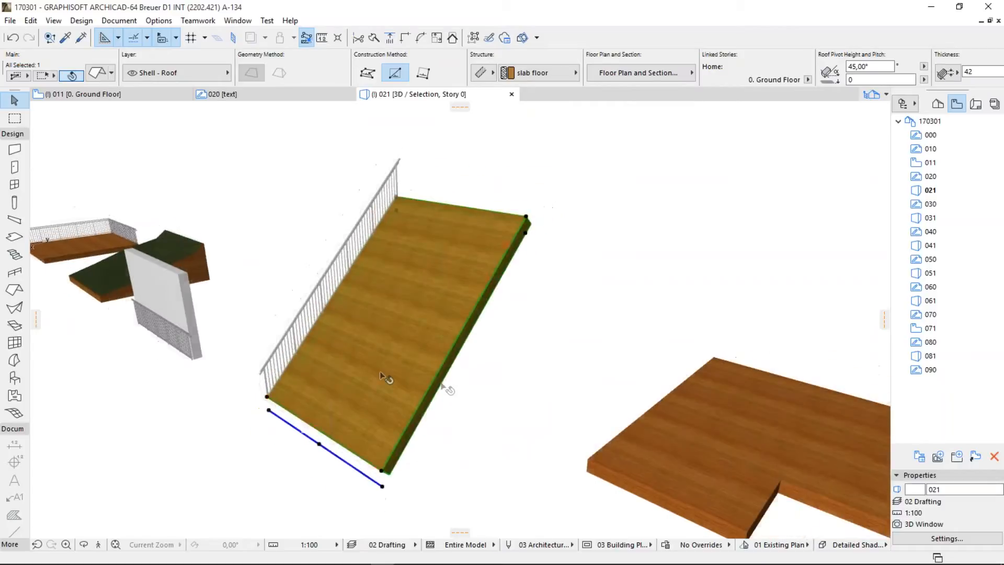
click(503, 384)
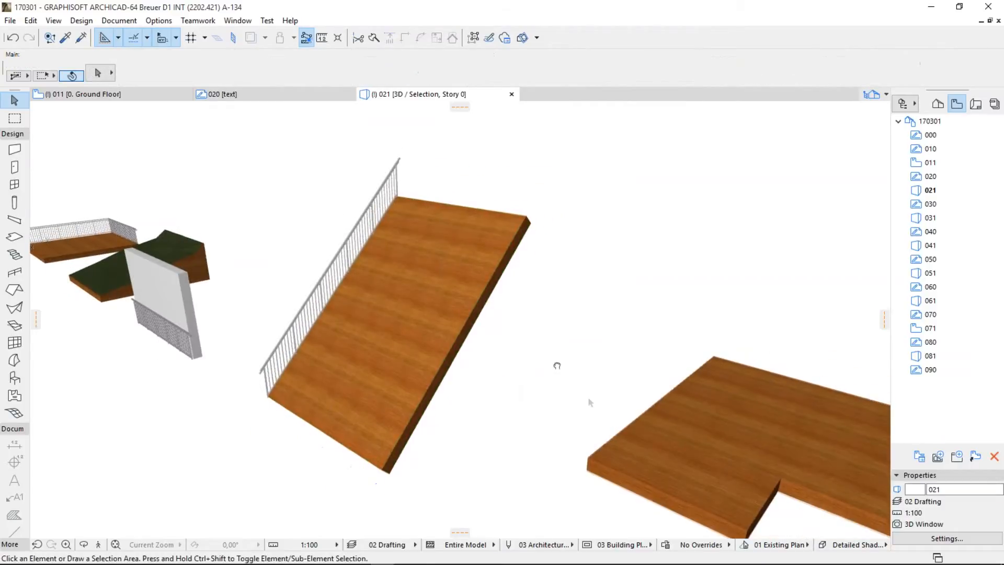
Step: Try an associative railing along the stair's outer boundary from the bottom step to the top, and undo it
scroll(511, 331, down, 3)
scroll(421, 329, up, 3)
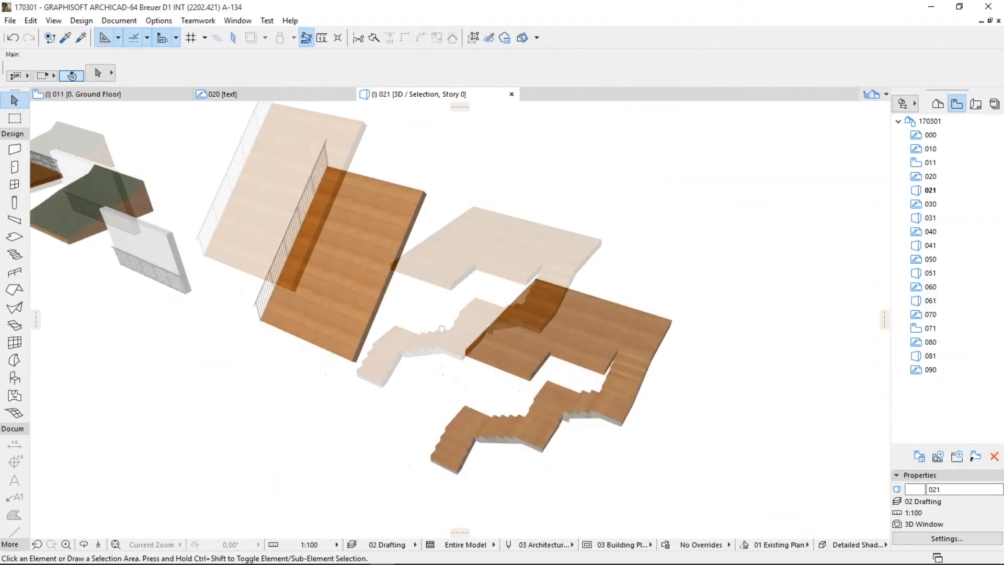
scroll(397, 246, up, 2)
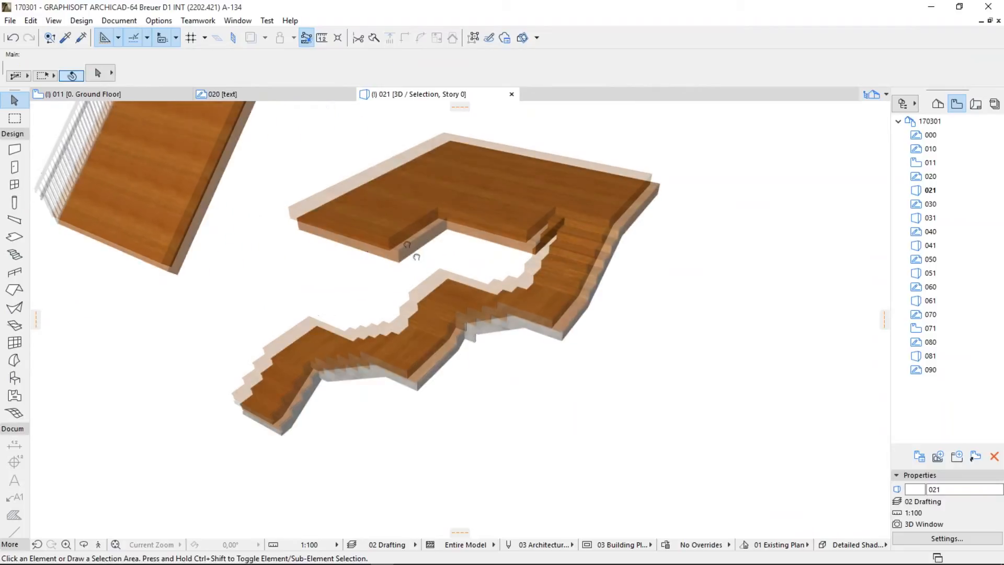
alt+click(74, 155)
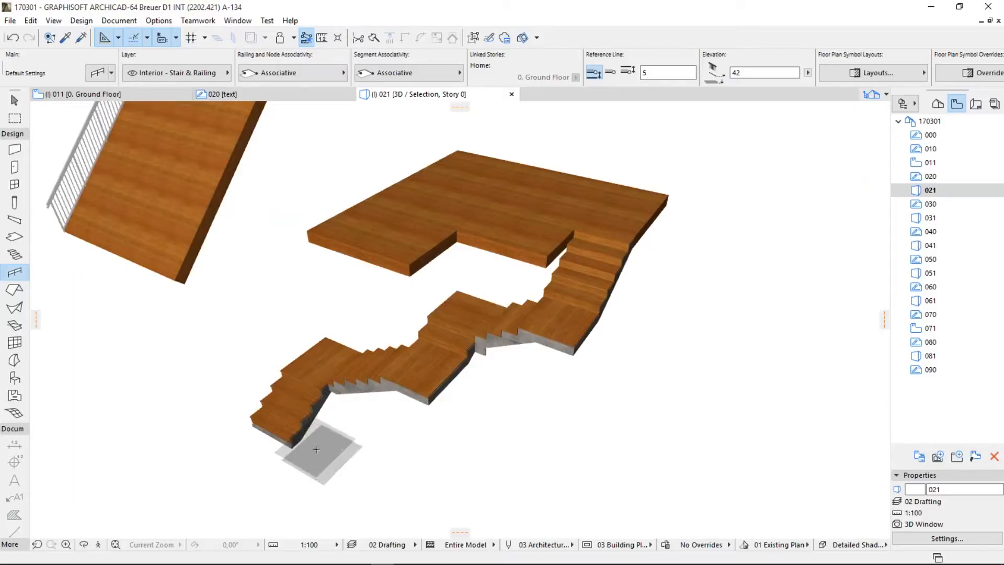
click(291, 436)
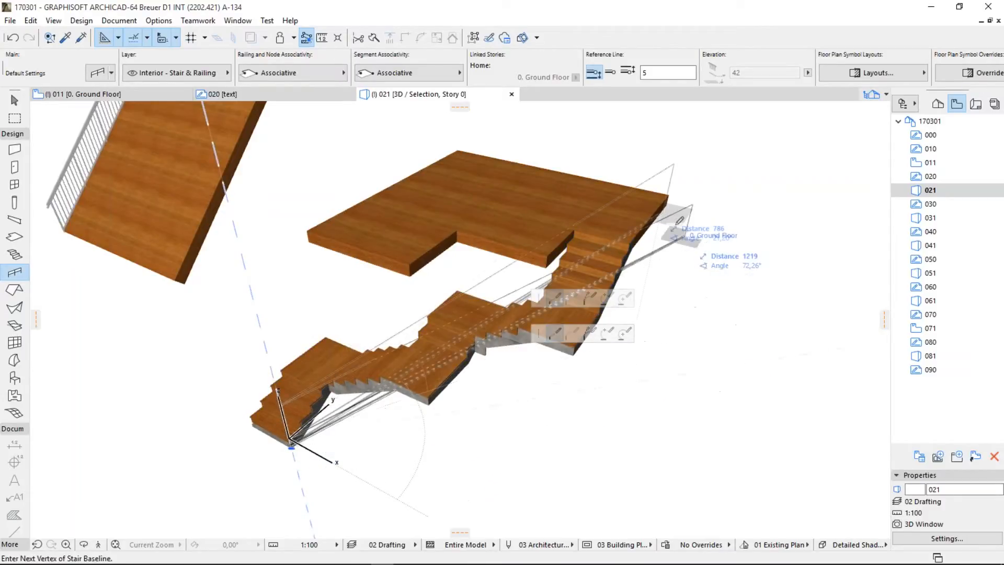
double_click(635, 240)
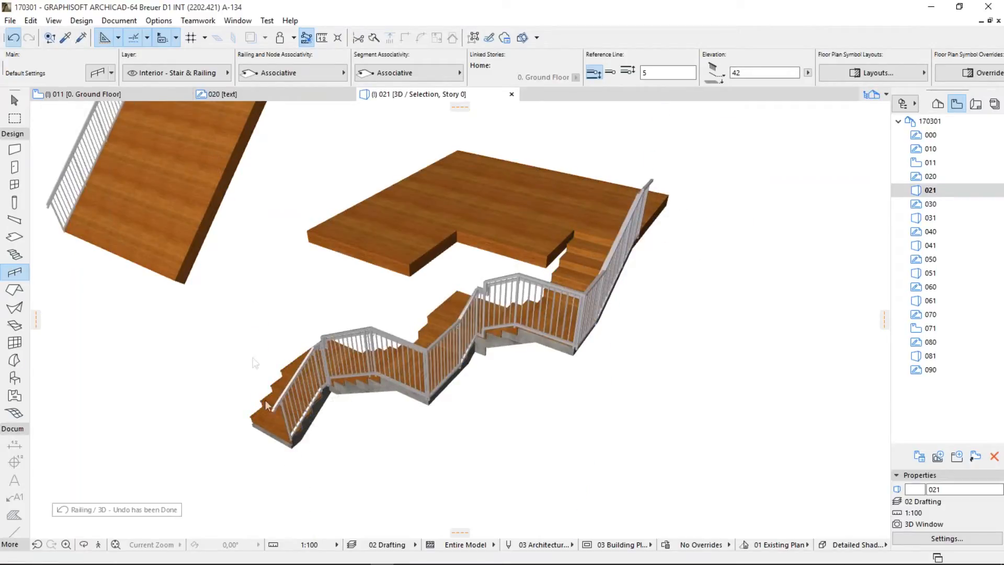
key(ctrl+z)
Step: Draw one associative railing along the stair's outer boundary, continuing around the upper slab's outer edges to its far left corner
click(291, 443)
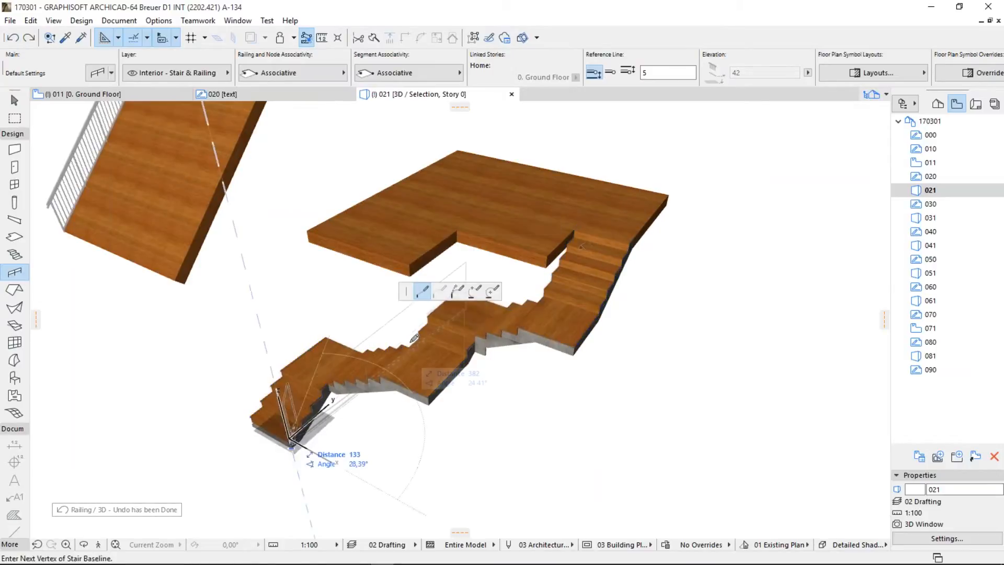
click(643, 222)
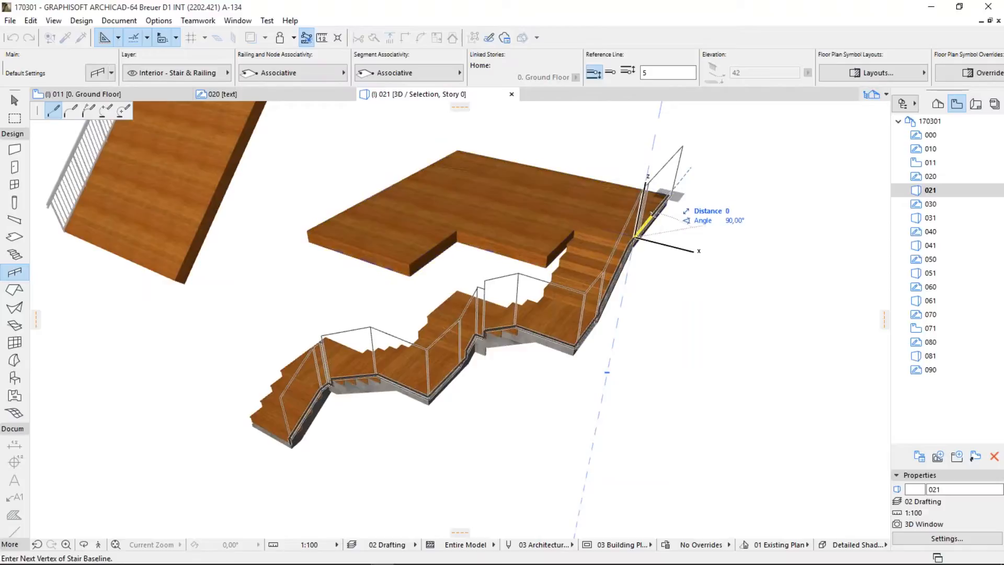
click(669, 194)
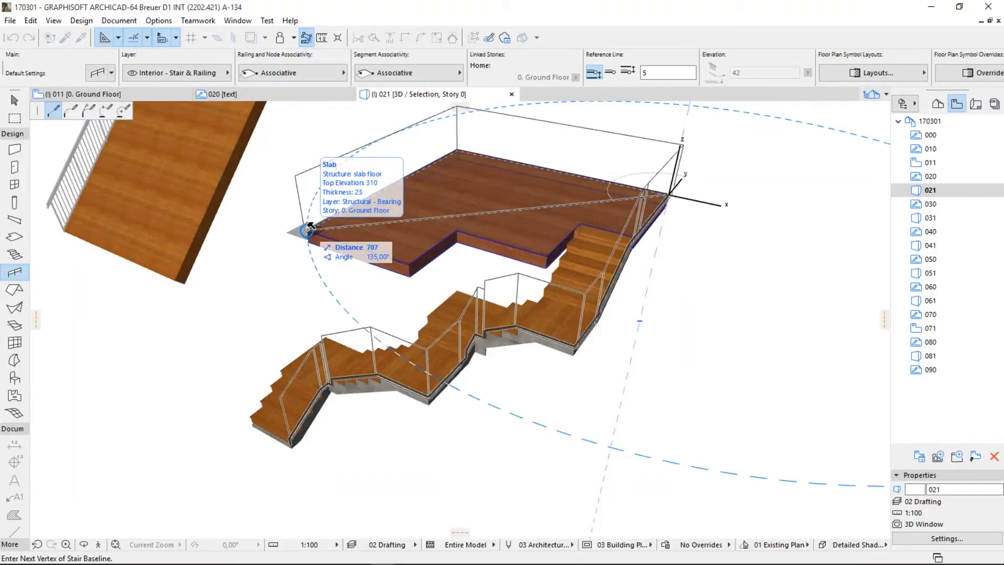
click(309, 229)
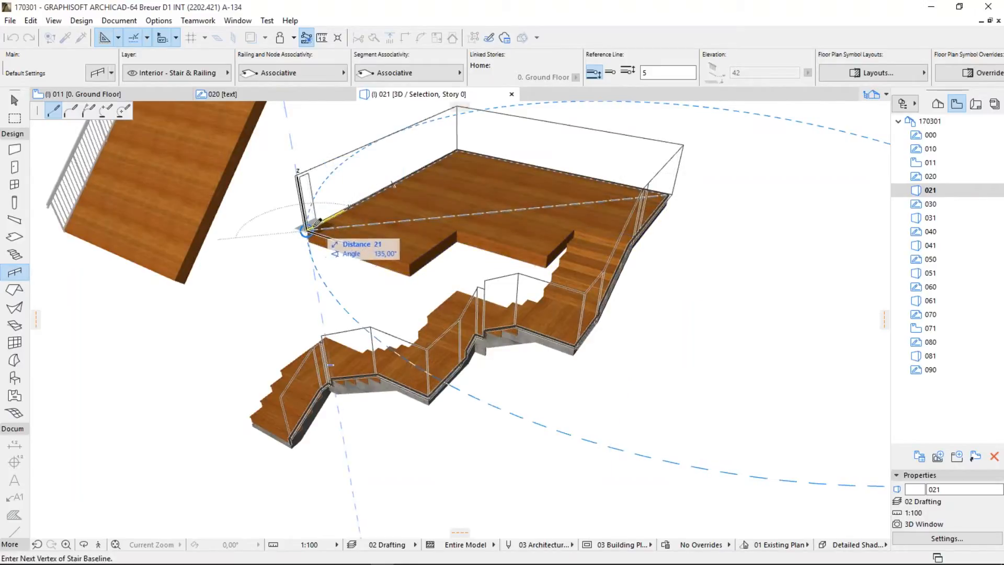
key(Escape)
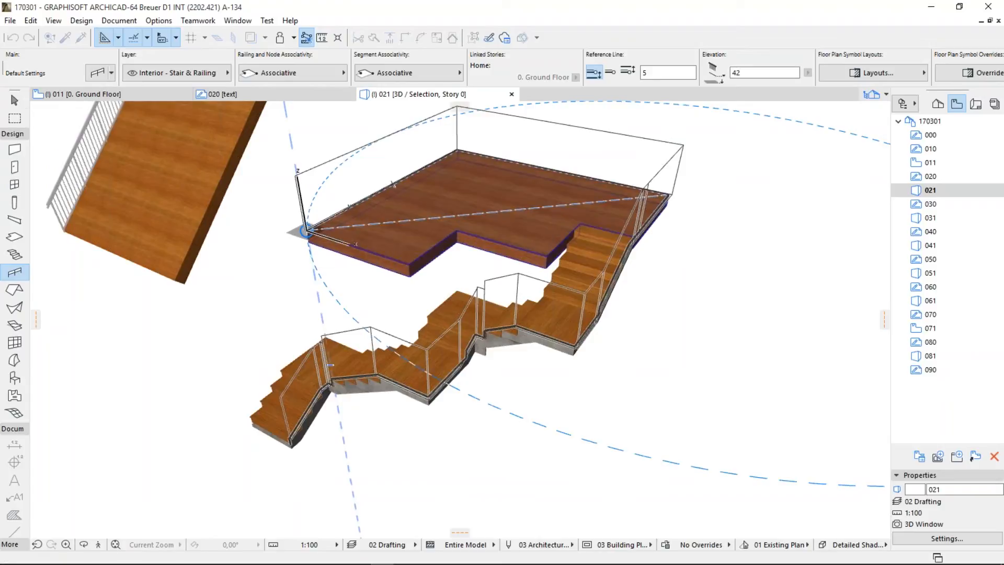
Step: Finish the associative stair railing at the upper slab's far left corner and open the 030 Railing Pattern view
click(309, 229)
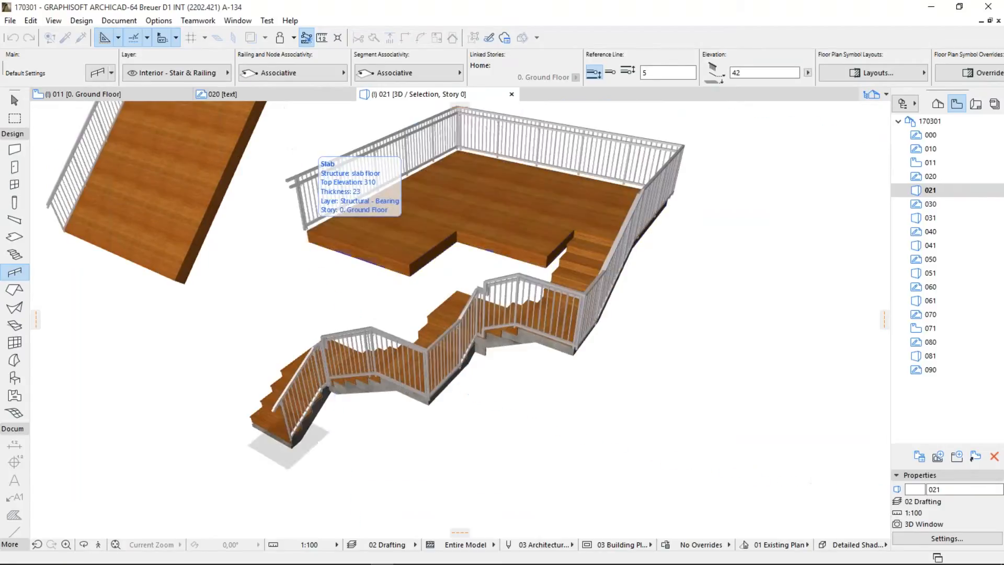
key(shift)
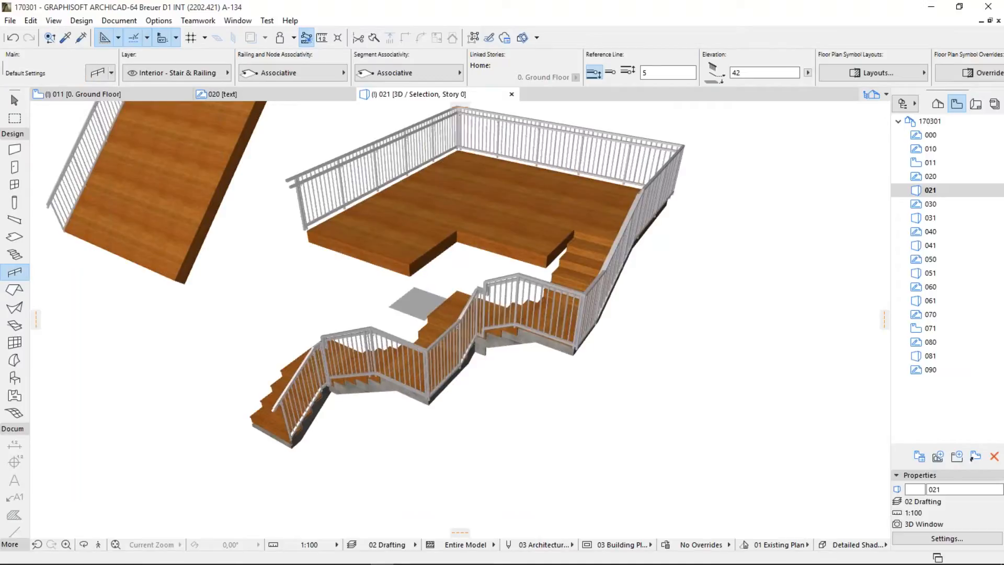
shift+middle_drag(410, 287, 549, 298)
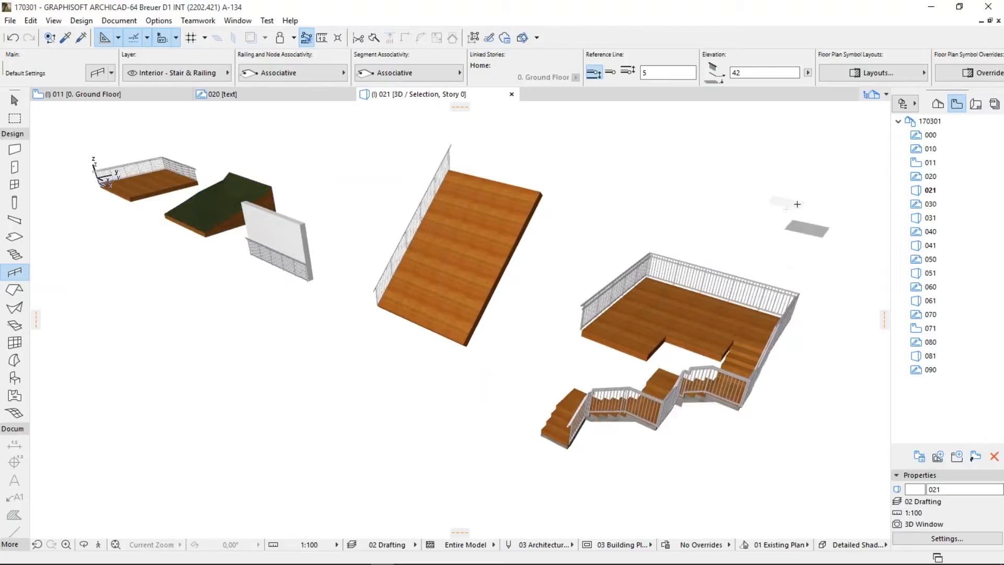
double_click(927, 204)
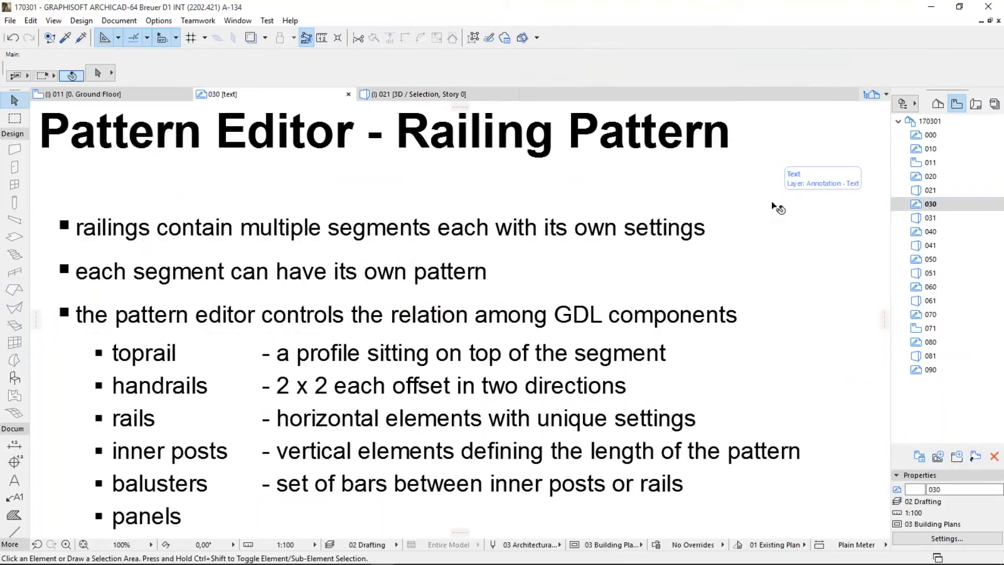
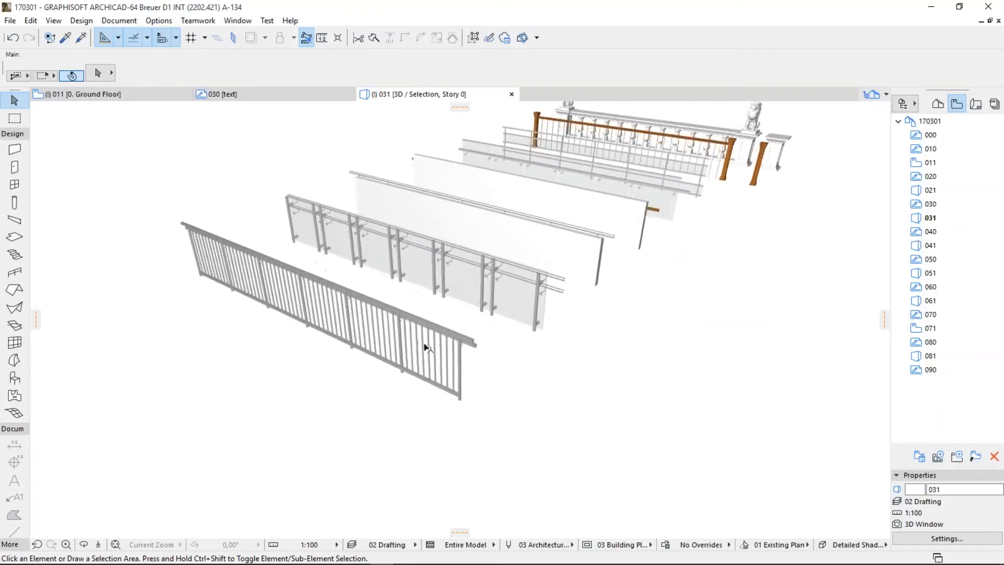
Step: Select the baluster railing and examine its toprail, handrail, brackets, posts and bottom rail up close
click(438, 341)
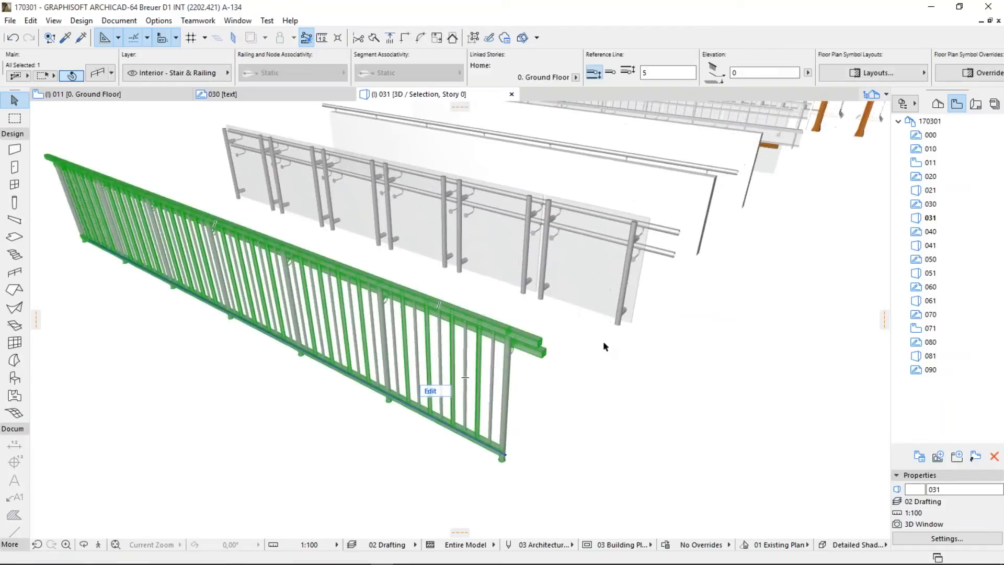
shift+middle_drag(602, 343, 366, 335)
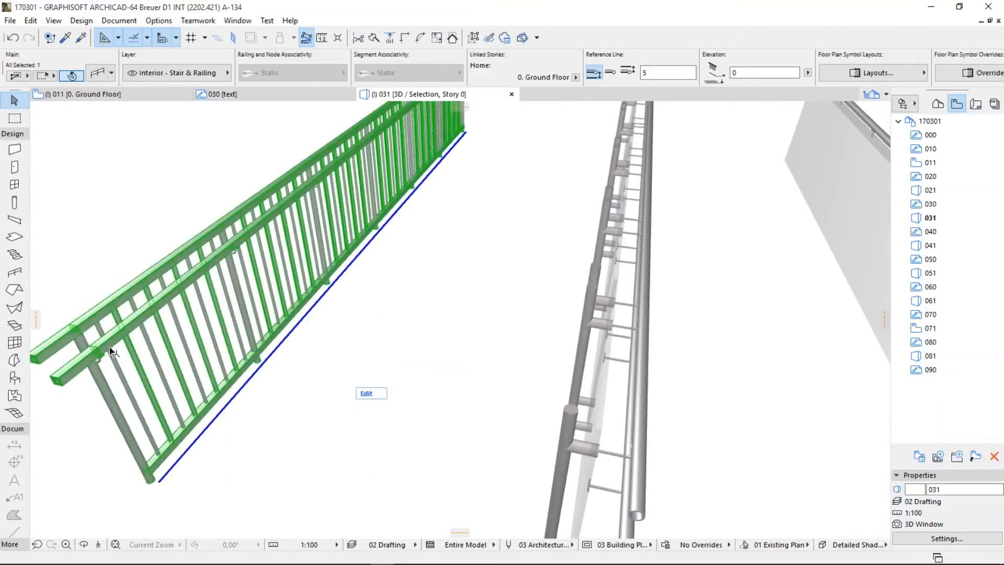
shift+middle_drag(108, 347, 247, 410)
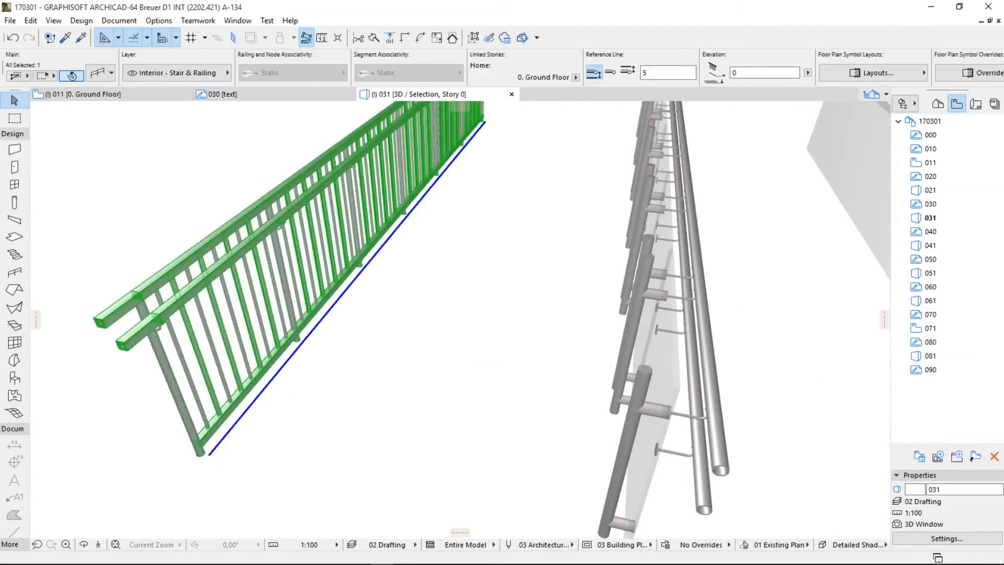
scroll(194, 419, up, 6)
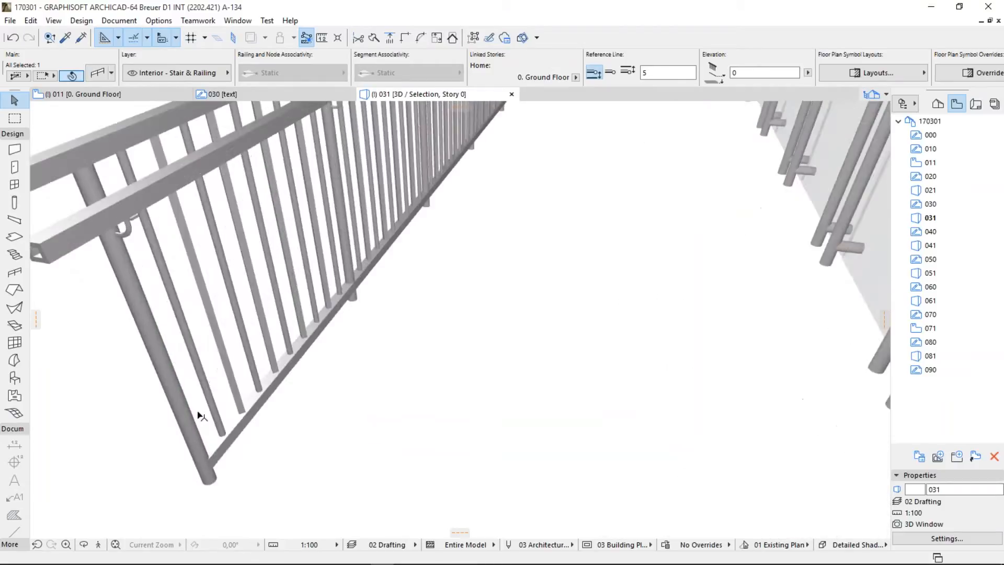
scroll(200, 416, up, 2)
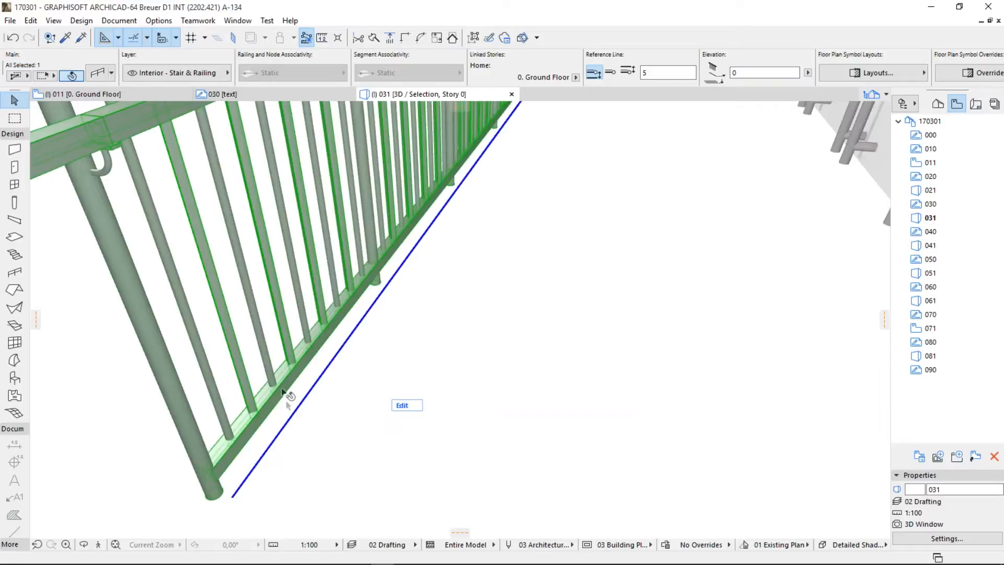
scroll(253, 416, down, 5)
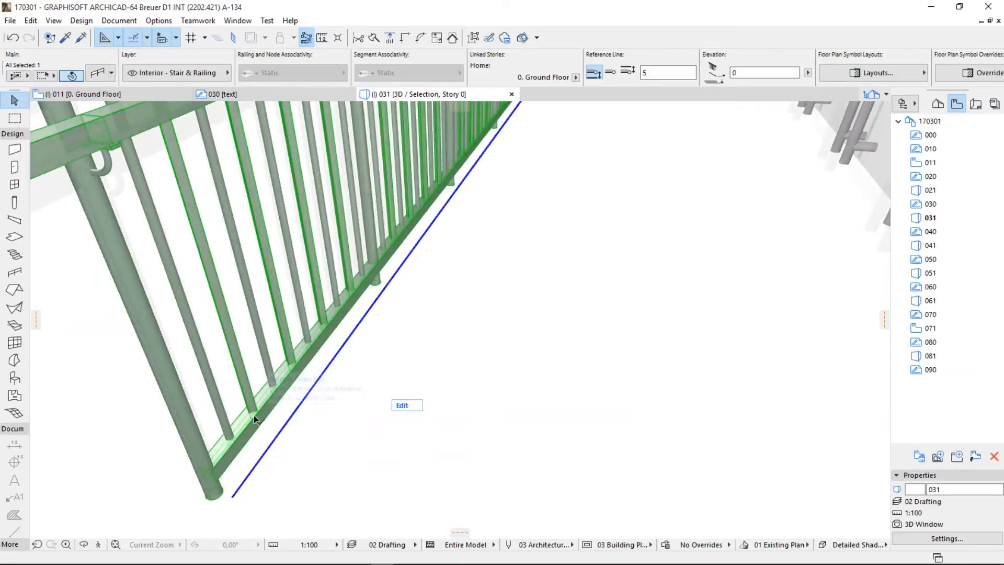
shift+middle_drag(256, 419, 194, 383)
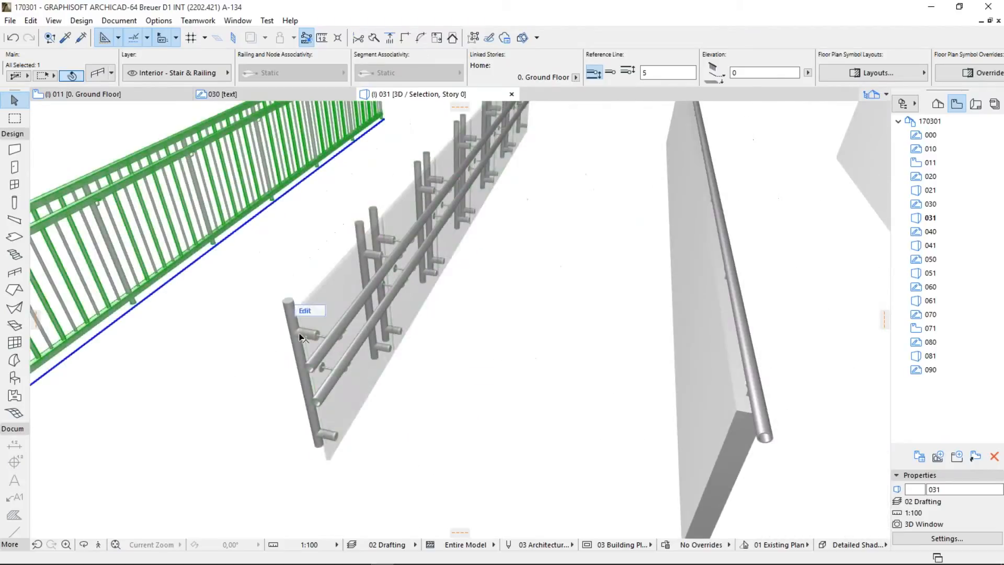
Step: Select the glass-panel railing with paired posts and examine its double handrails, brackets and panel connections from several angles
click(356, 371)
shift+middle_drag(401, 386, 338, 394)
middle_drag(330, 297, 336, 321)
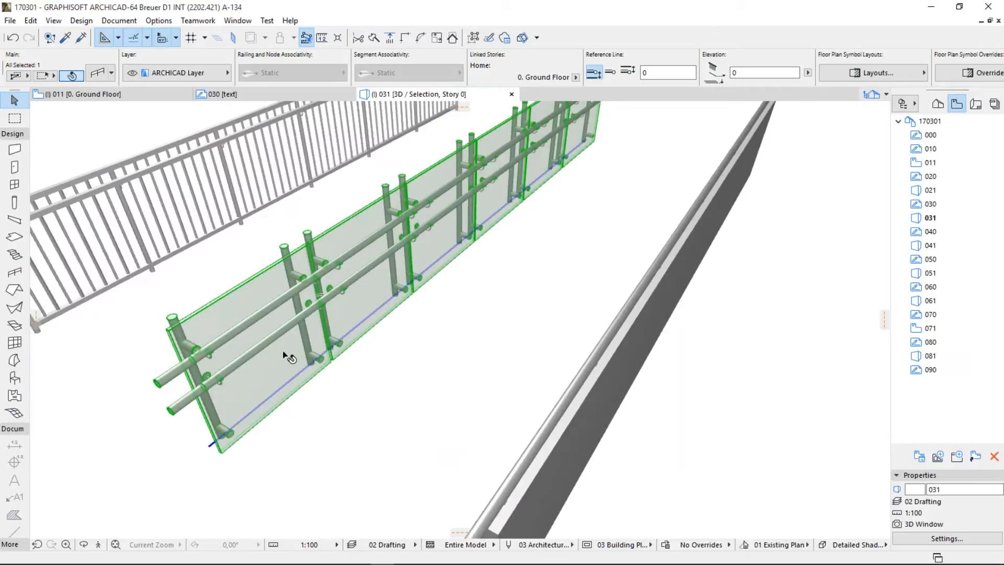
scroll(289, 355, up, 5)
scroll(312, 343, down, 5)
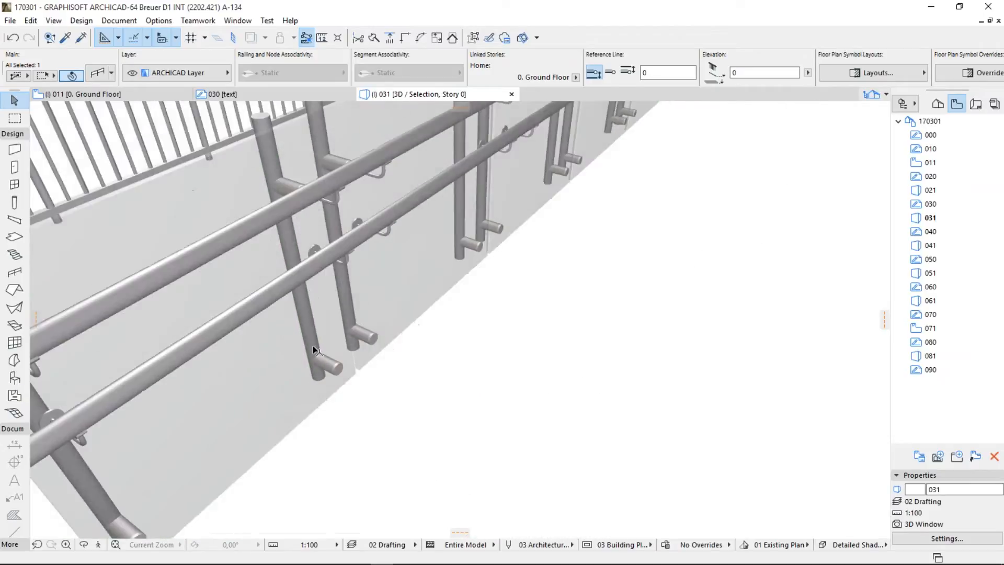
middle_drag(325, 338, 343, 361)
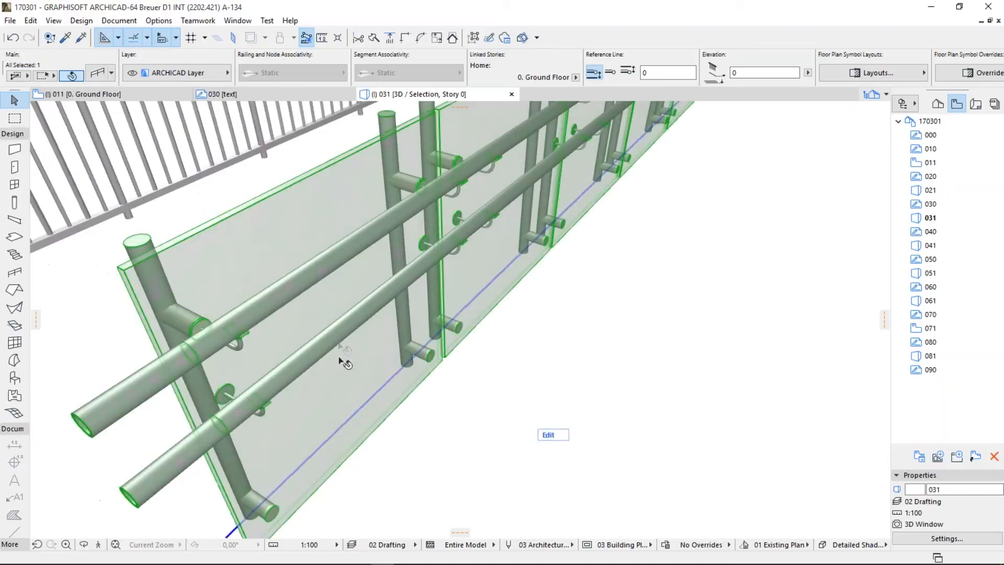
shift+middle_drag(262, 348, 403, 351)
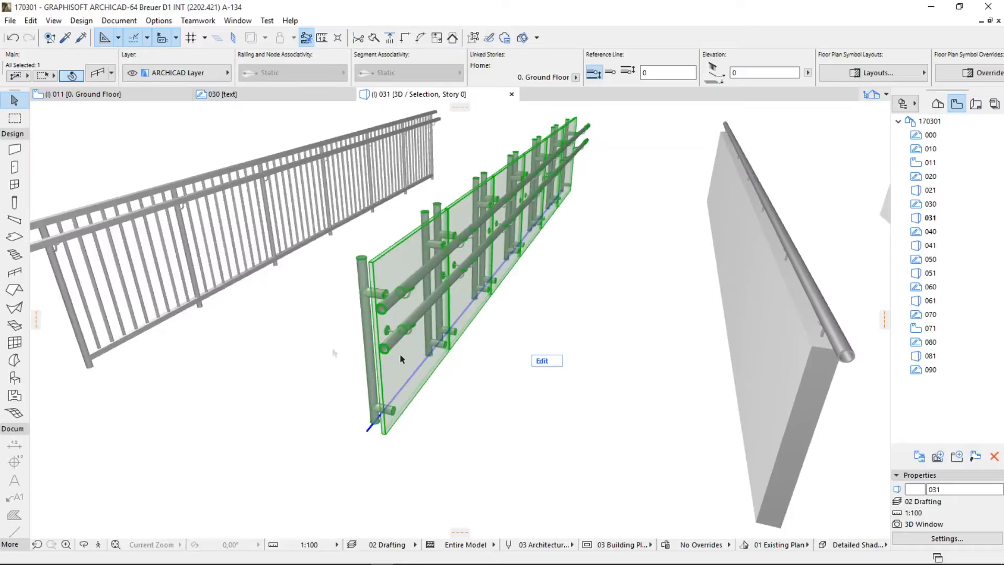
scroll(404, 325, up, 5)
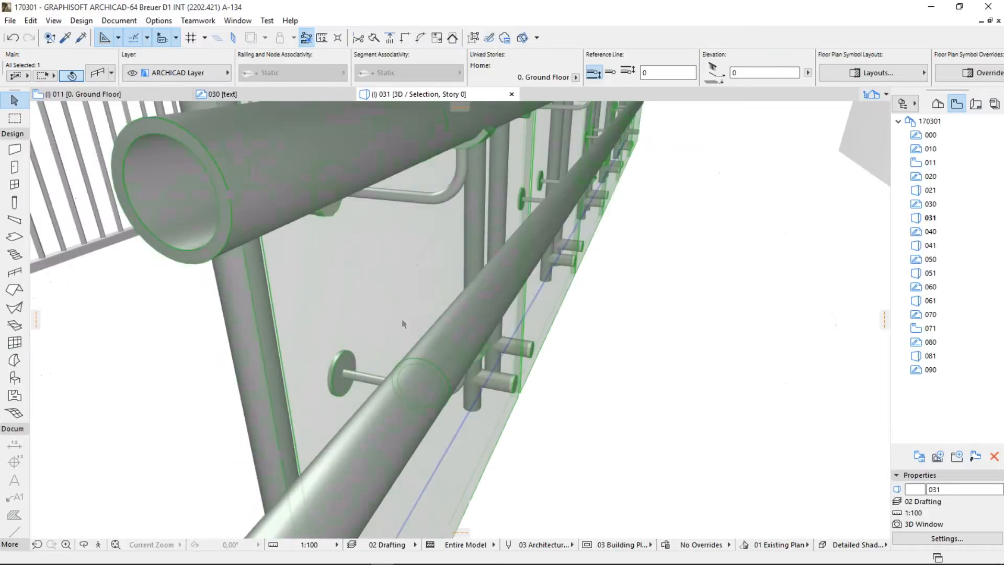
scroll(403, 325, down, 1)
scroll(421, 280, down, 4)
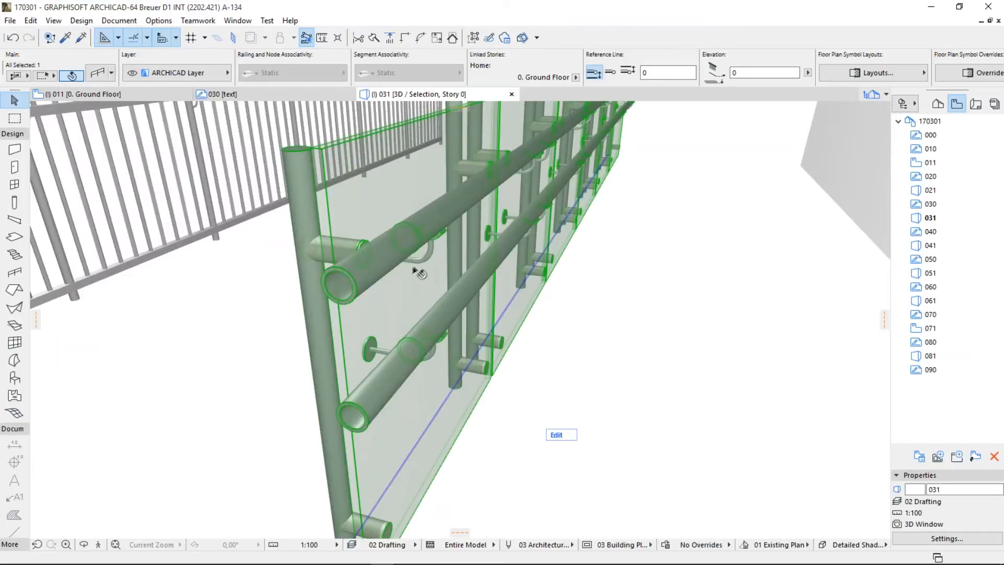
scroll(413, 271, down, 4)
middle_drag(415, 271, 544, 264)
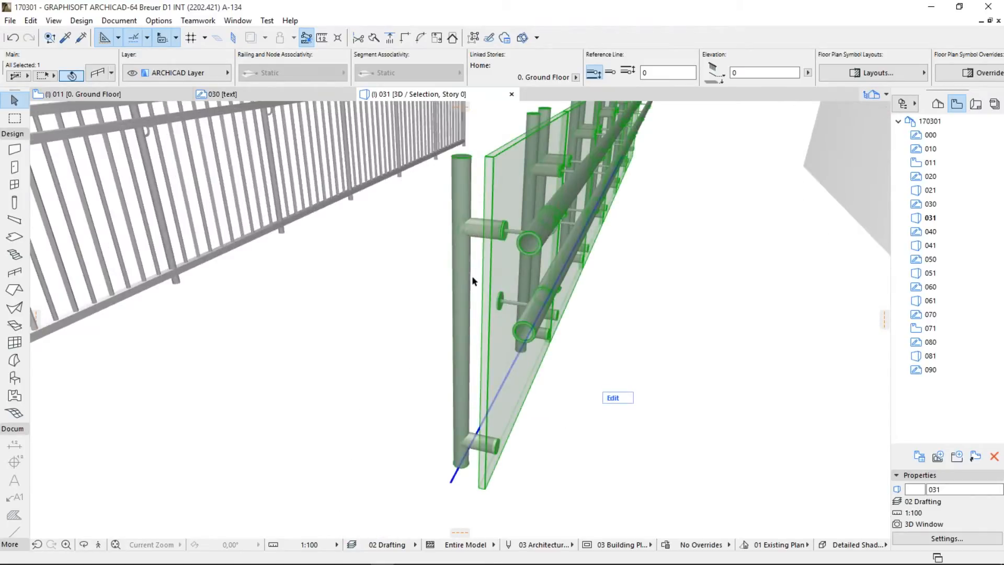
Step: Select the solid-panel railing with the round tube on top and examine how the tube is mounted above the panel
scroll(472, 275, down, 5)
shift+middle_drag(534, 283, 470, 316)
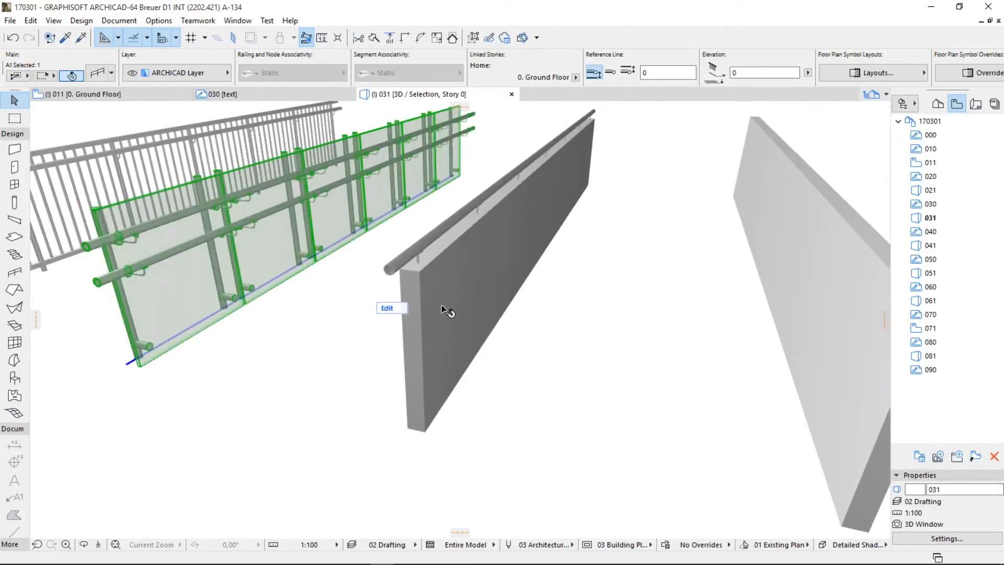
click(442, 310)
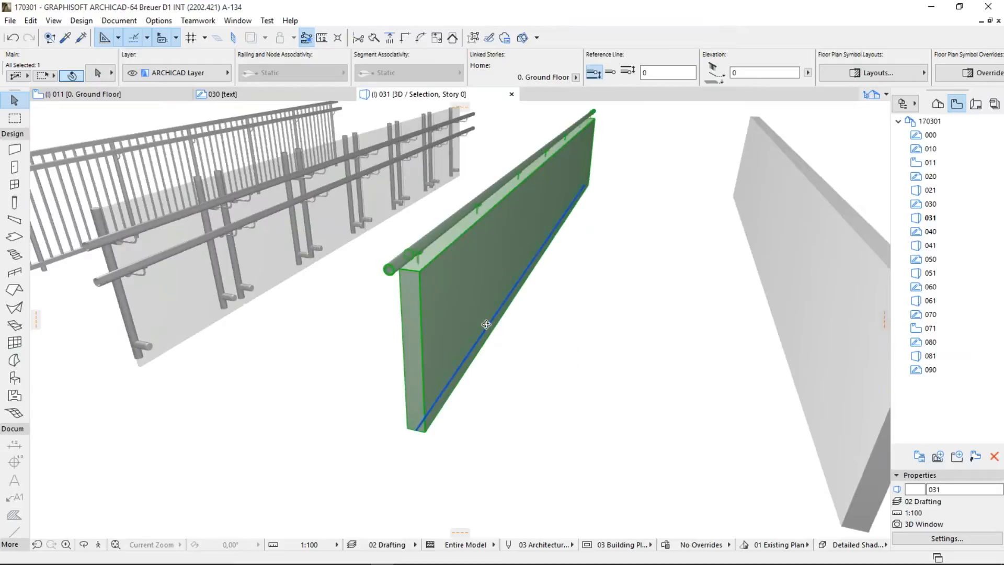
shift+middle_drag(486, 321, 470, 295)
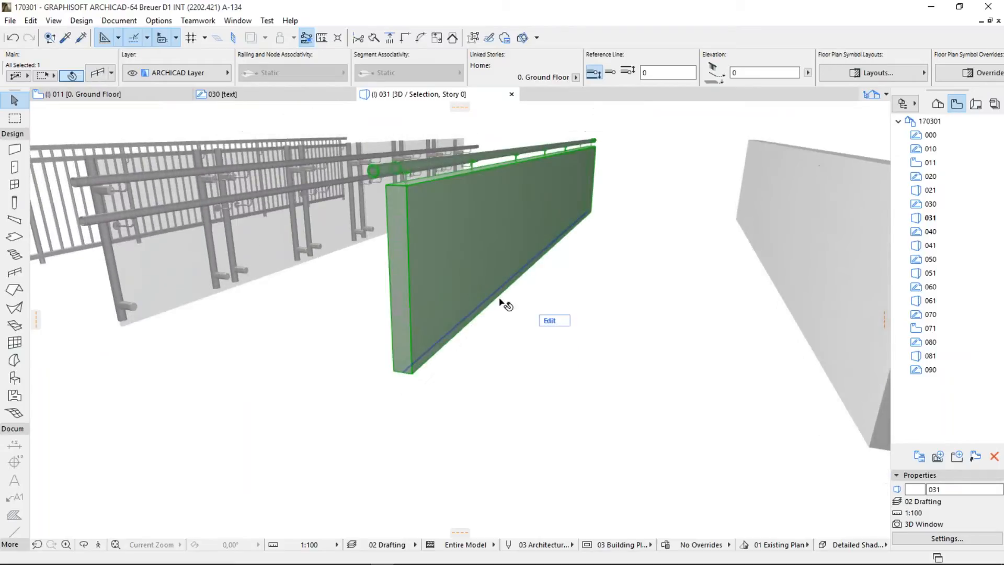
shift+middle_drag(527, 246, 523, 205)
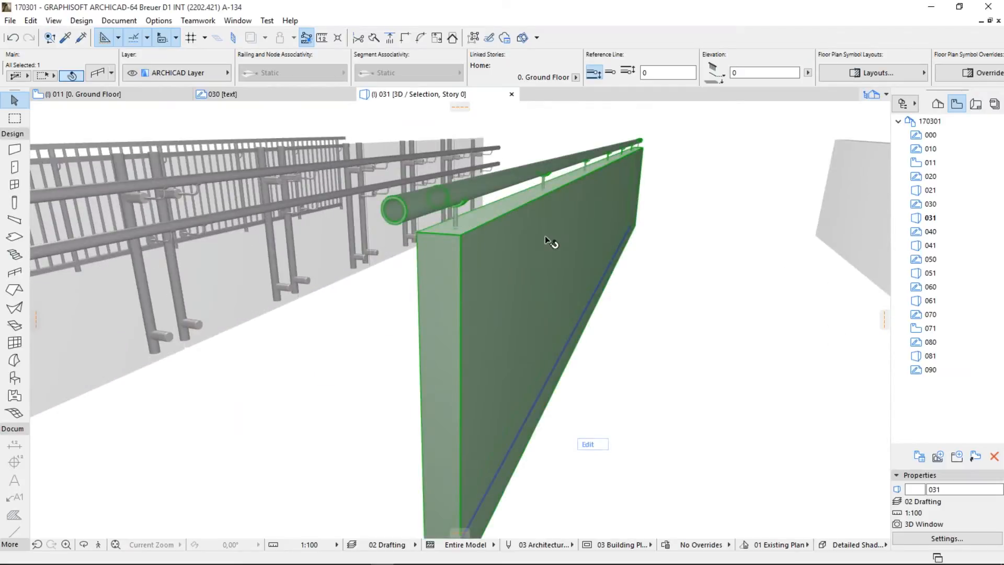
Step: Select the solid-panel railing with the wooden handrail, examine the handrail profile and its side brackets, and deselect it
scroll(545, 237, down, 8)
shift+middle_drag(550, 244, 512, 295)
click(673, 254)
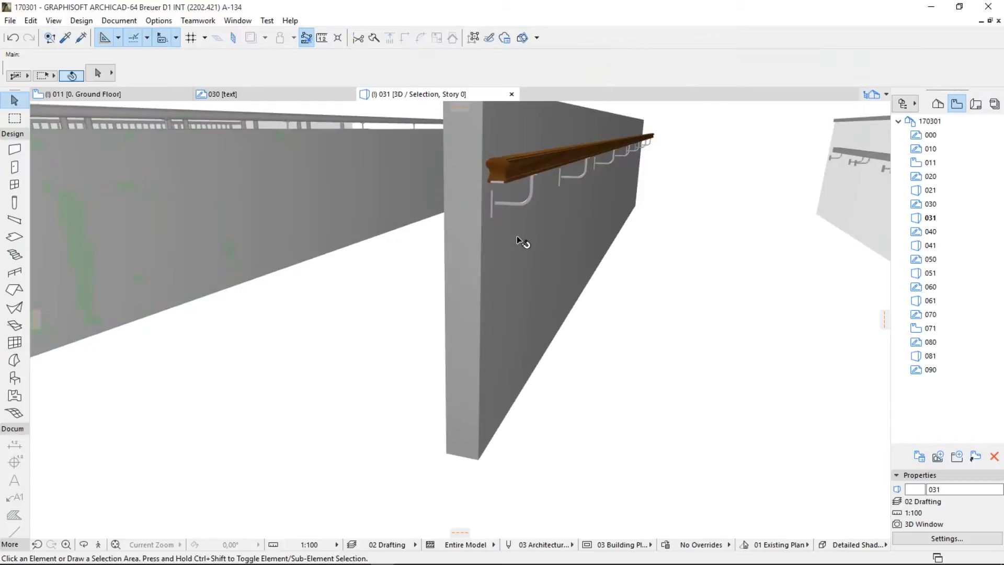
middle_drag(552, 222, 550, 241)
scroll(488, 199, up, 5)
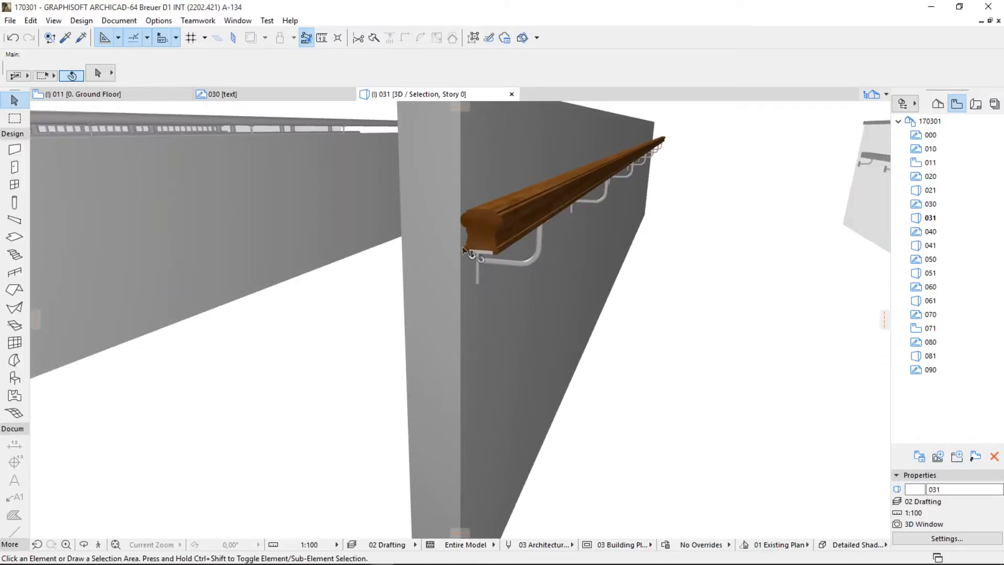
scroll(474, 264, down, 5)
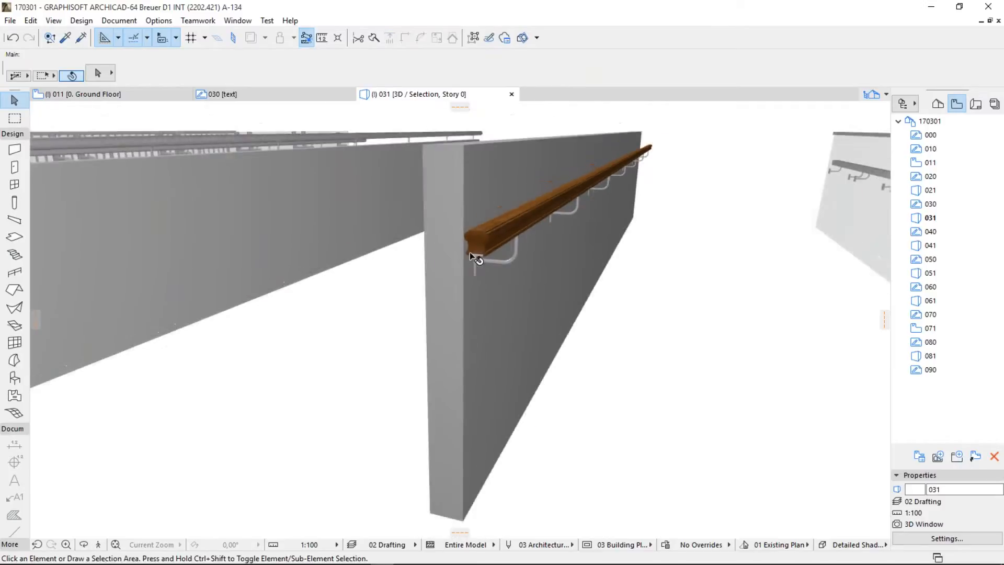
click(469, 252)
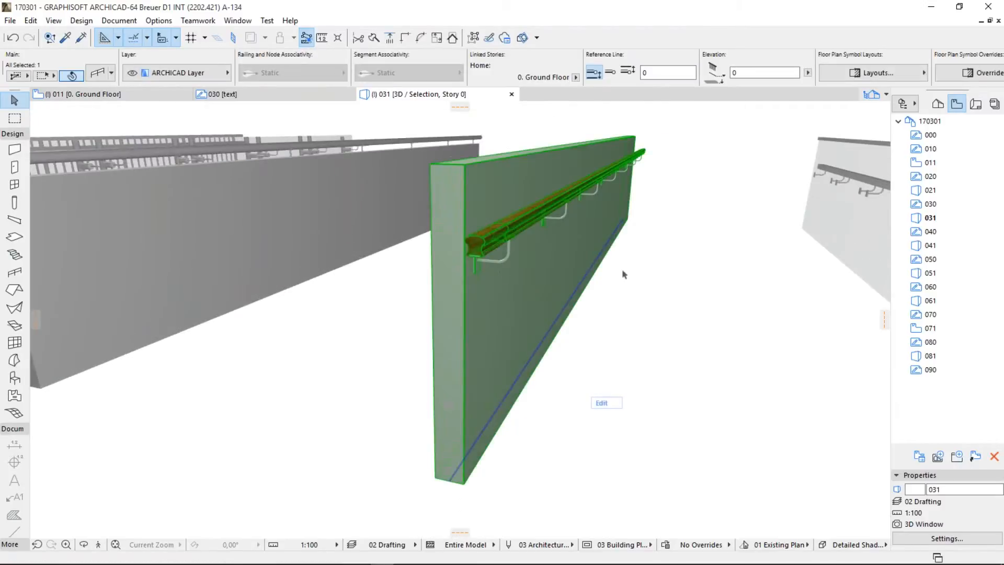
middle_drag(622, 274, 594, 291)
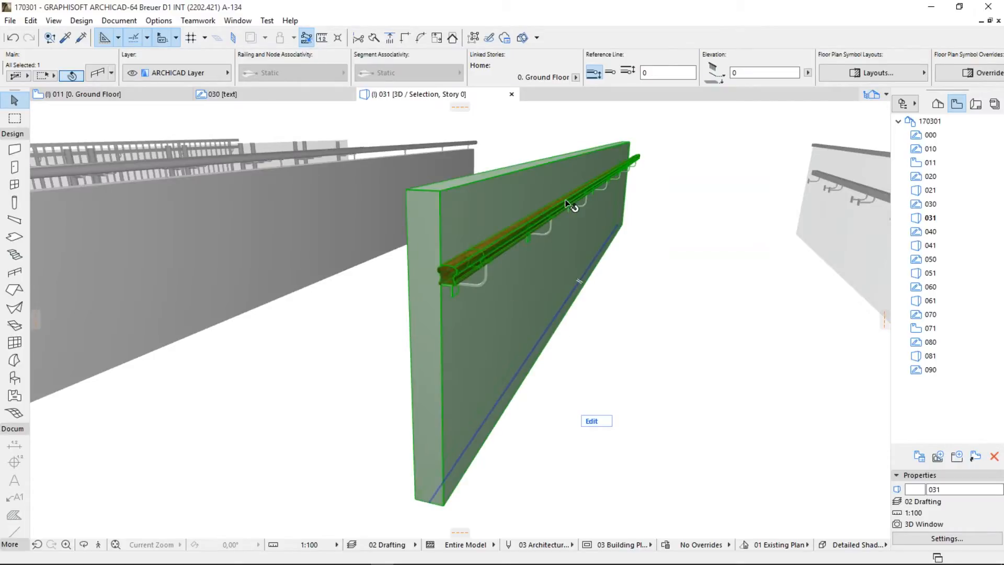
click(616, 301)
Step: Select the glass-panel railing with the square handrail, examine its toprail, handrail and panel divisions, and deselect it
scroll(612, 302, down, 6)
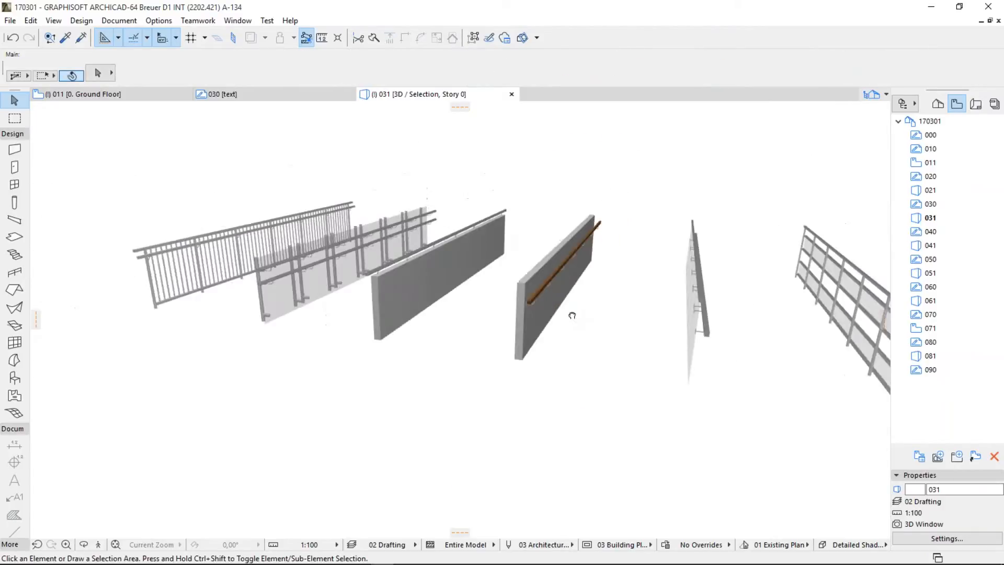
middle_drag(572, 315, 460, 300)
scroll(511, 309, up, 3)
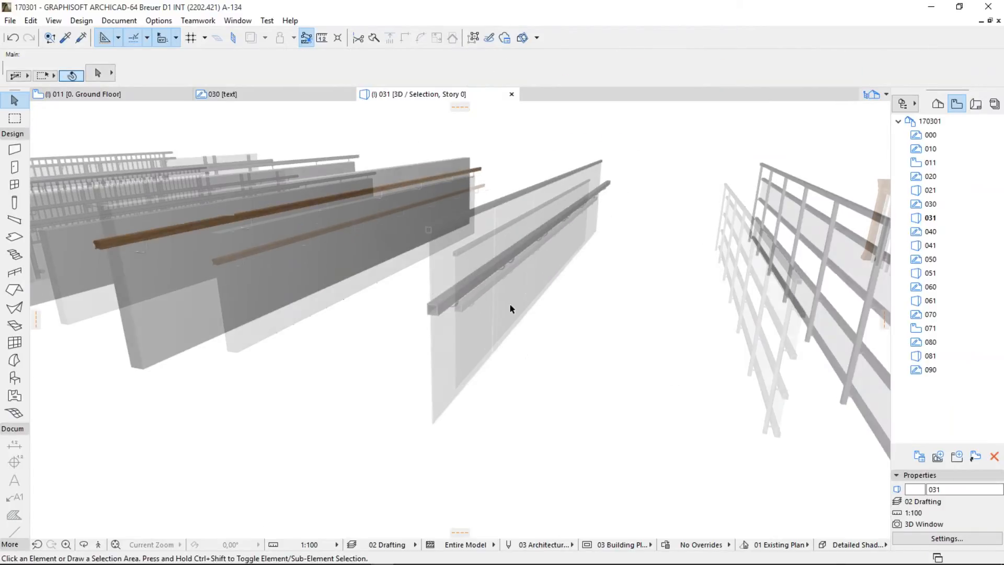
scroll(509, 303, up, 3)
click(446, 318)
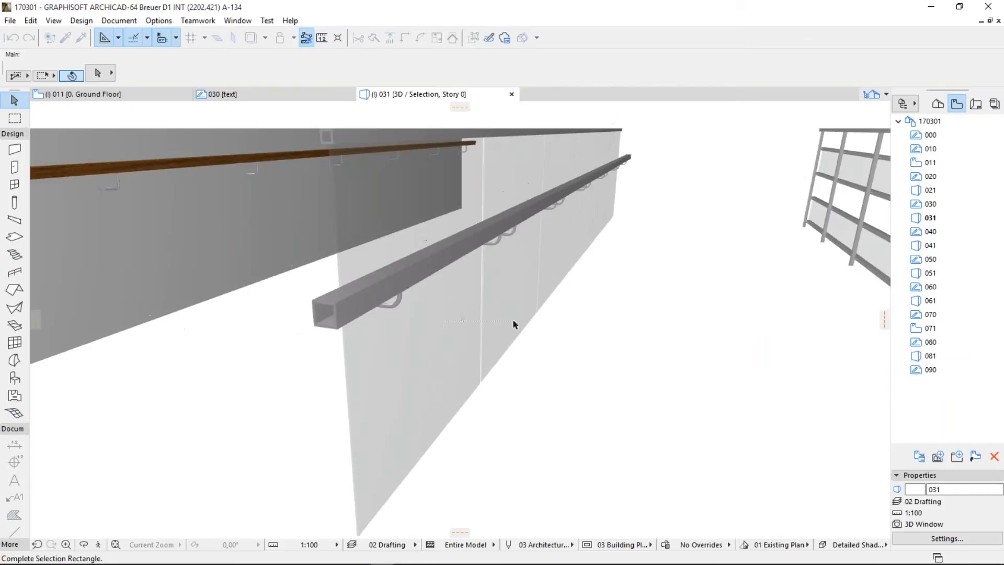
click(452, 314)
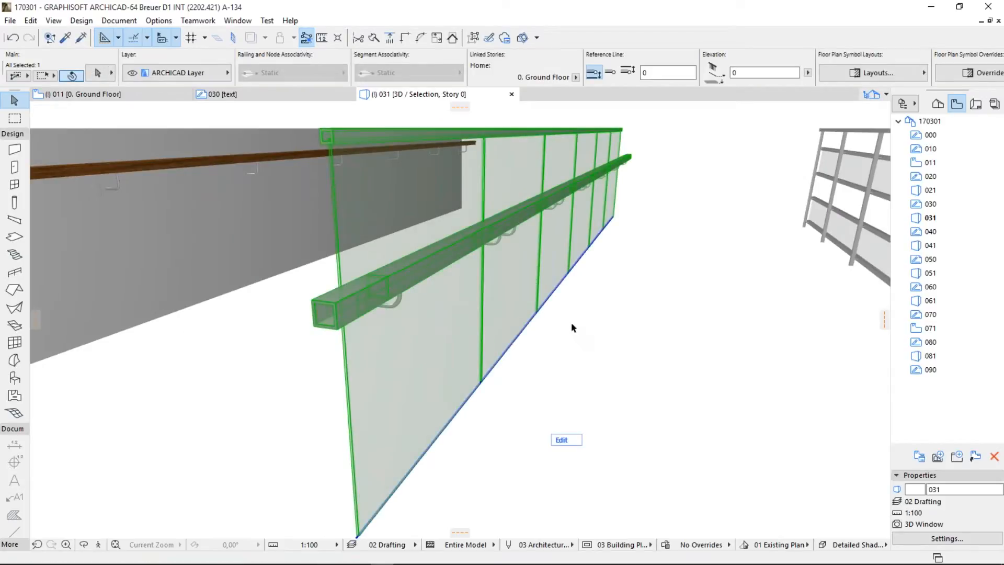
shift+middle_drag(573, 328, 506, 314)
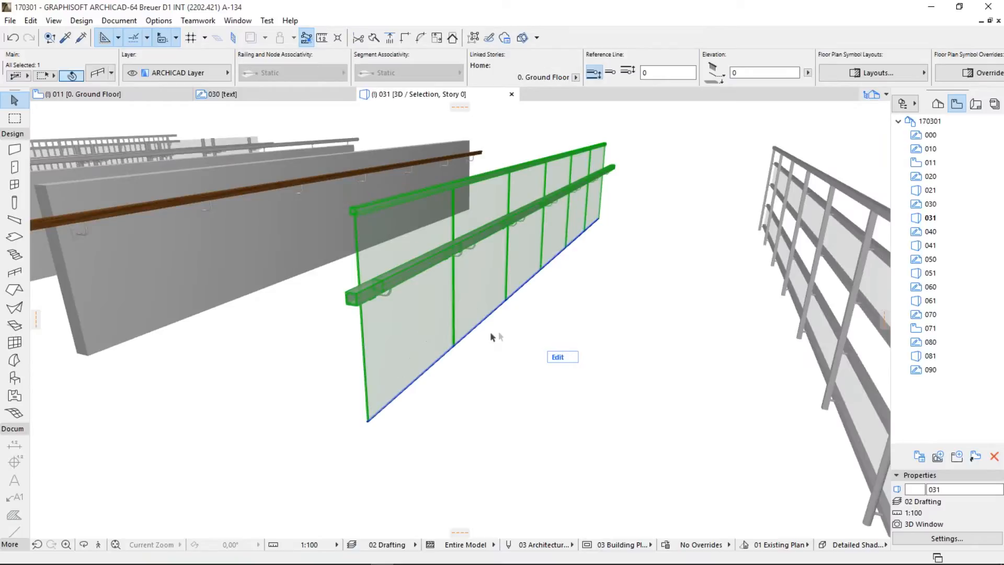
click(512, 333)
Step: Select the railing with several horizontal rails and infill panels to examine its pattern
shift+middle_drag(513, 332, 437, 319)
scroll(438, 319, up, 10)
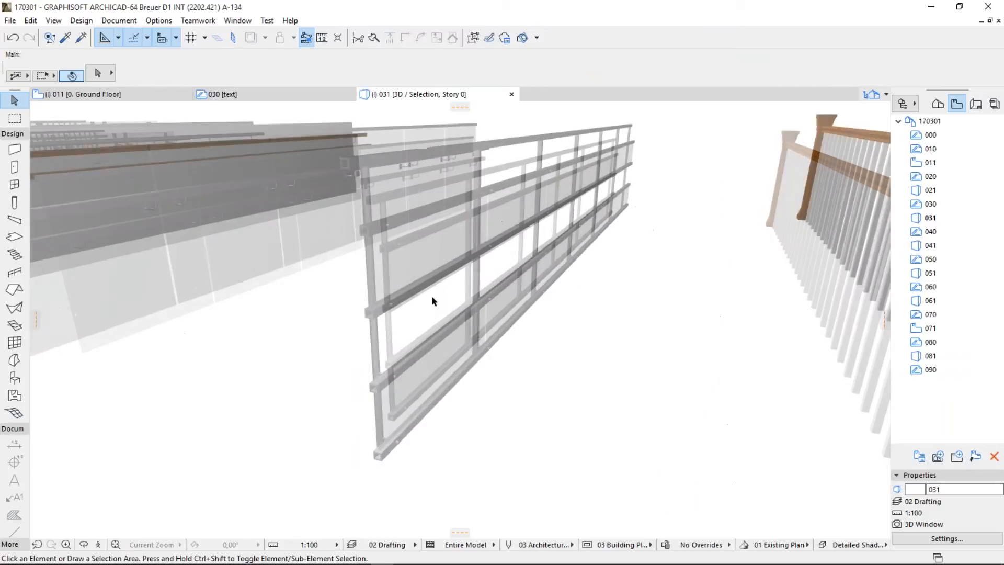
click(426, 255)
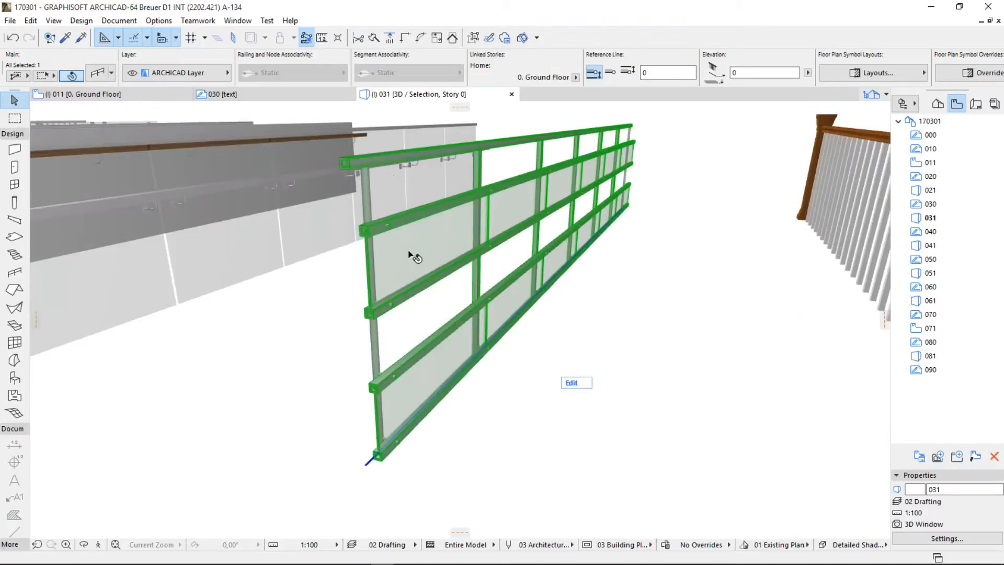
Step: Compare the wooden baluster railing's end post with the separately modelled wooden post beside it by selecting each in turn
scroll(470, 257, down, 5)
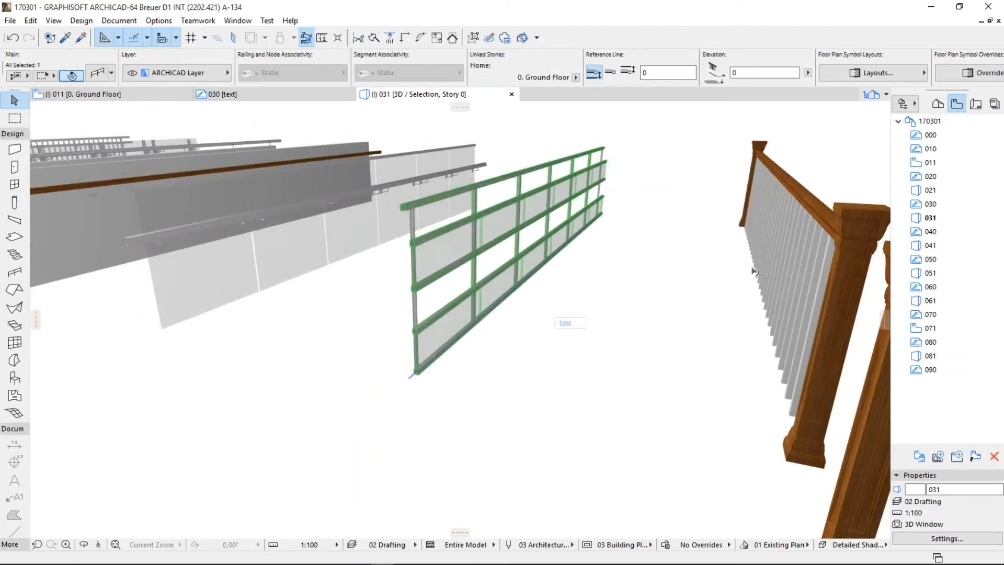
click(765, 302)
click(616, 310)
shift+middle_drag(626, 314, 412, 204)
click(783, 163)
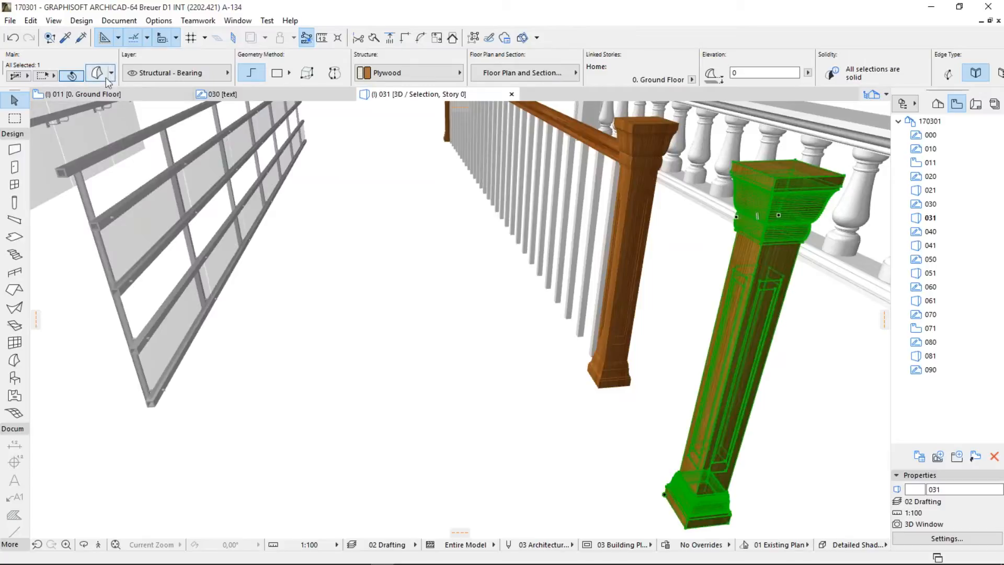
click(645, 174)
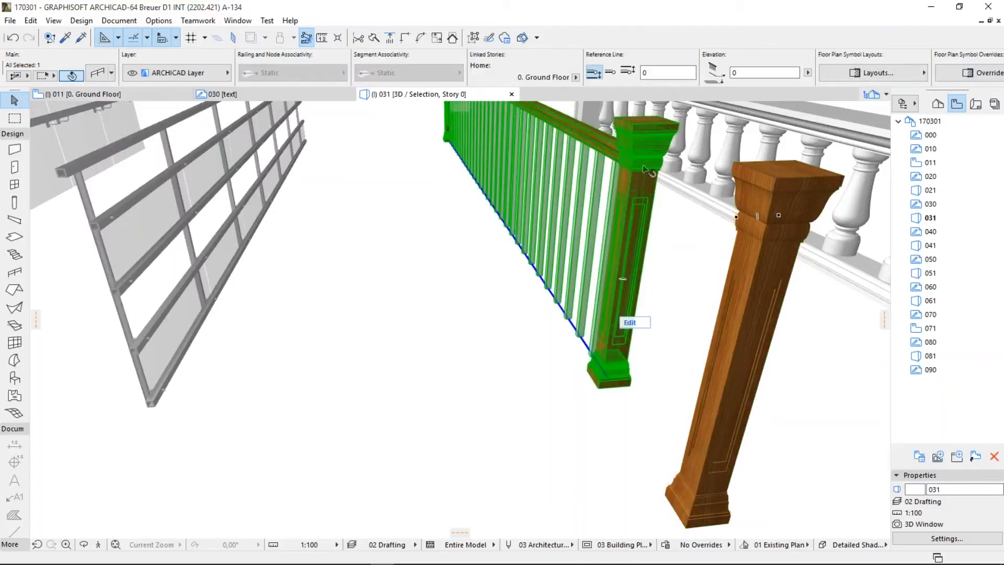
click(759, 215)
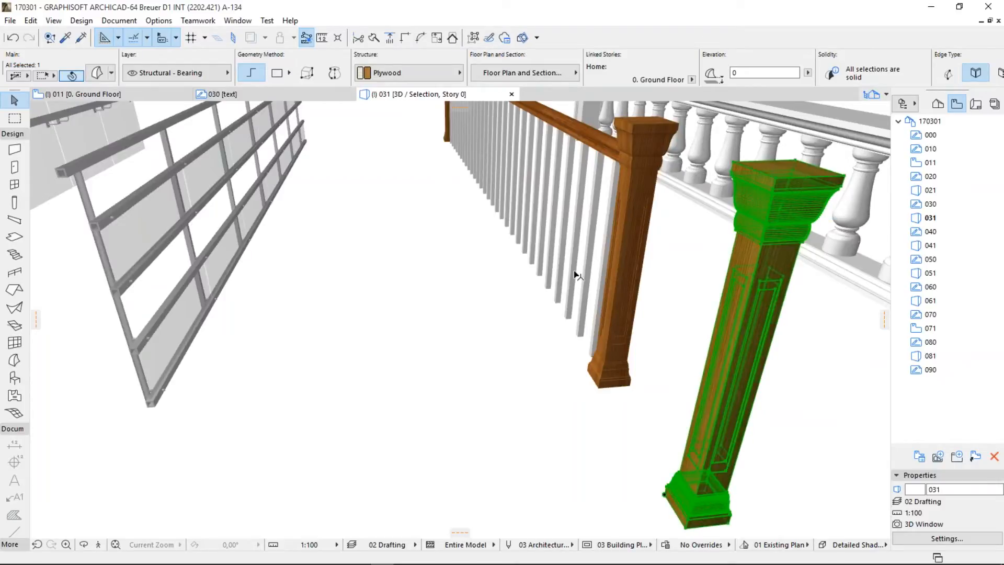
Step: Select the classical balustrade with lion-topped posts, examine its balusters and posts, and deselect it
shift+middle_drag(556, 277, 715, 261)
click(702, 263)
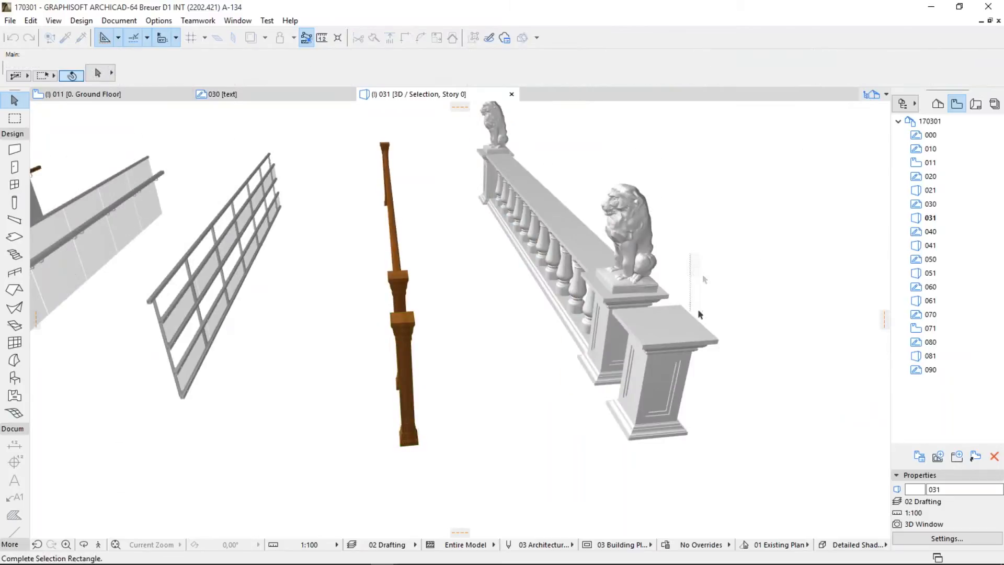
click(713, 261)
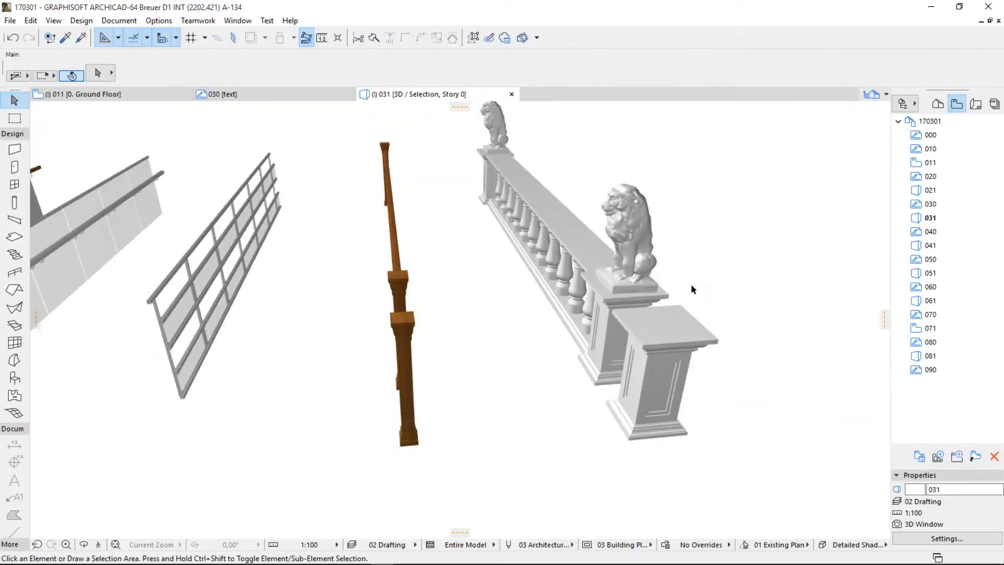
shift+middle_drag(691, 284, 628, 176)
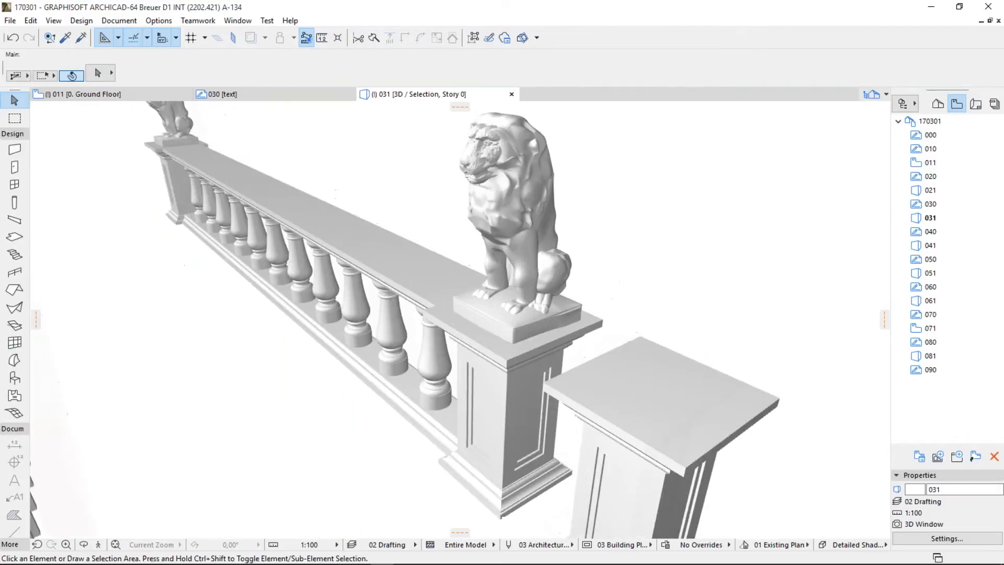
scroll(574, 302, down, 3)
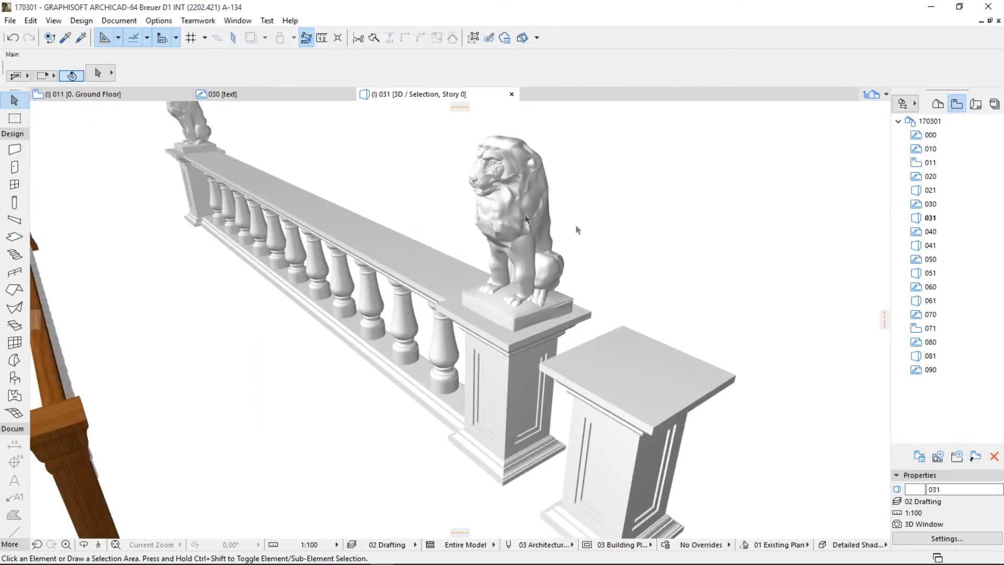
drag(631, 174, 300, 307)
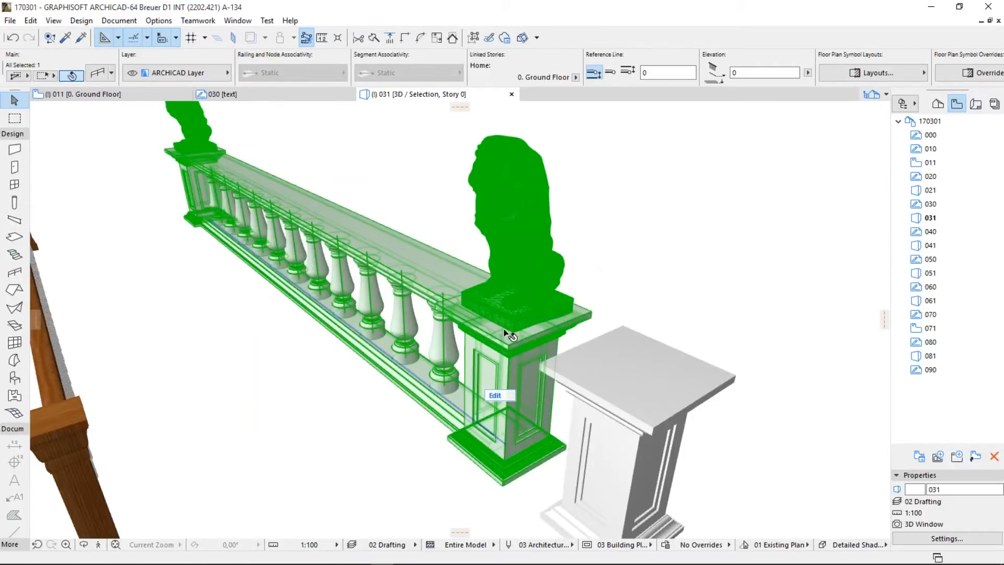
key(Escape)
Step: Select the steel railing with vertical balusters and open its selection settings with the model still in view
scroll(463, 331, up, 1)
scroll(463, 331, down, 3)
middle_drag(473, 338, 443, 350)
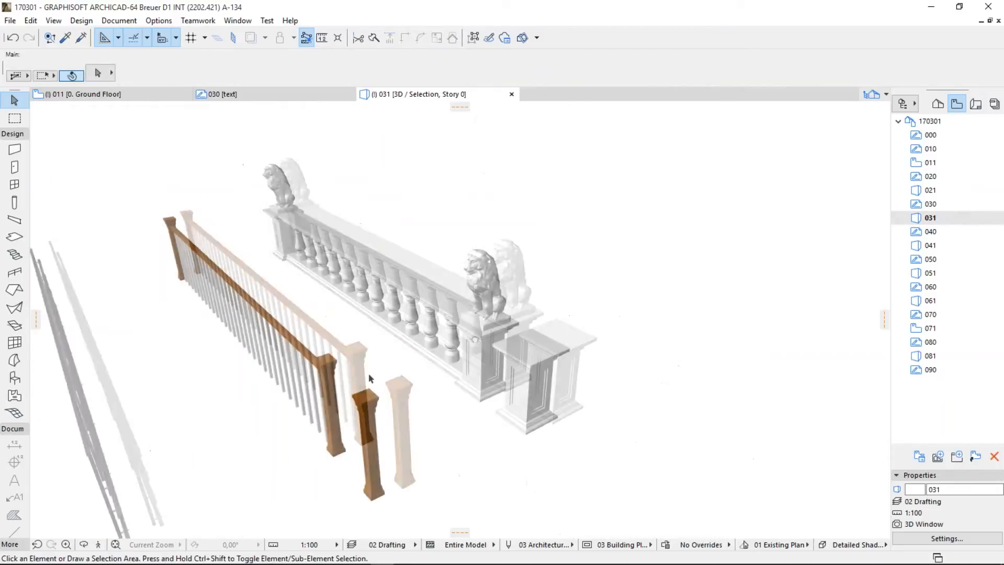
scroll(369, 378, down, 5)
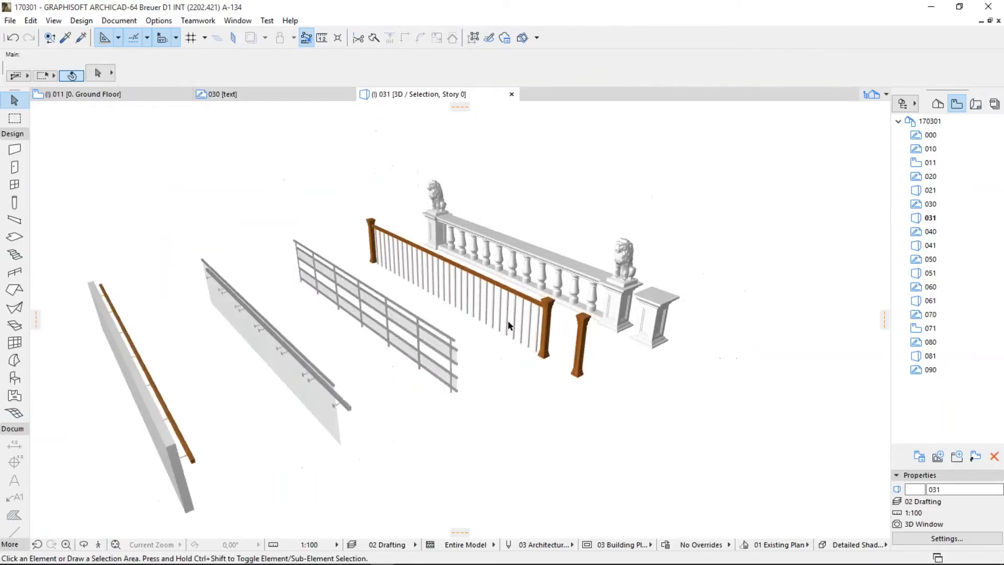
middle_drag(510, 325, 659, 274)
middle_drag(293, 382, 638, 285)
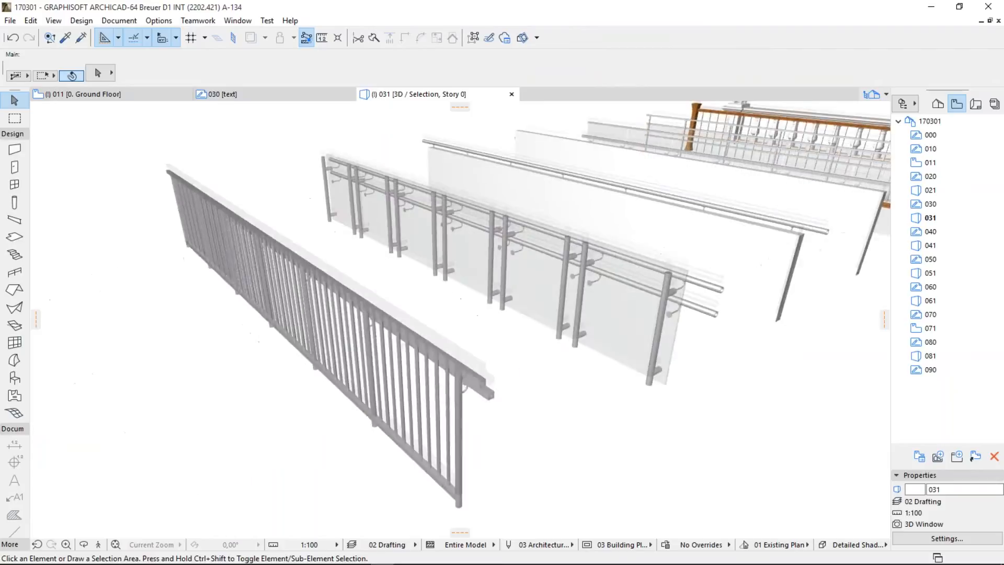
middle_drag(406, 395, 334, 346)
click(335, 346)
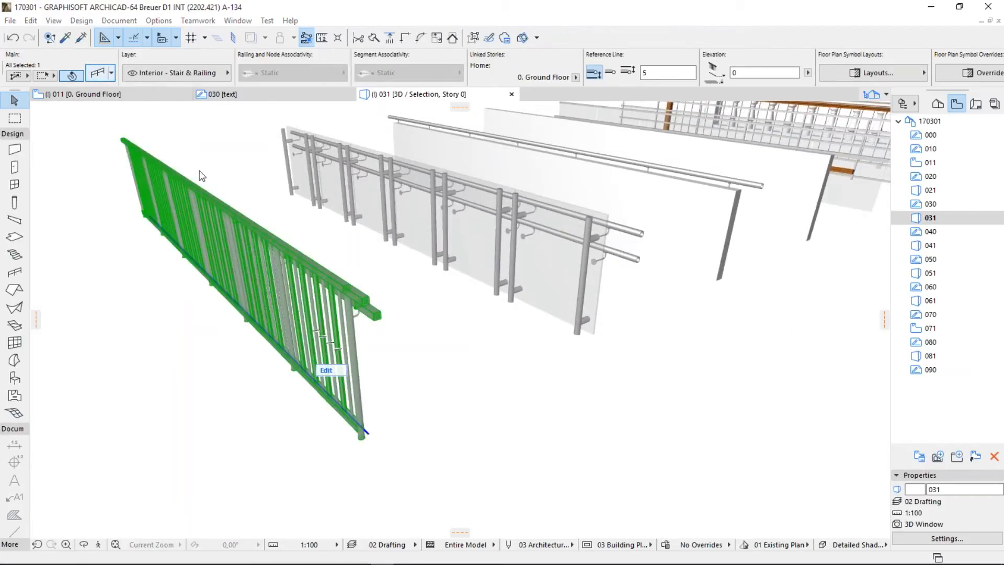
key(ctrl+t)
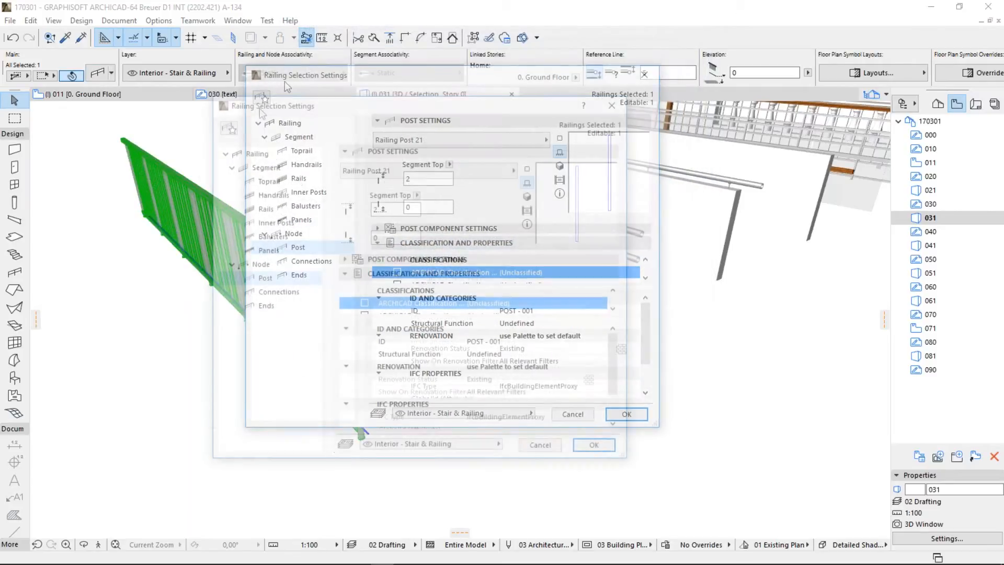
click(390, 269)
drag(415, 97, 225, 26)
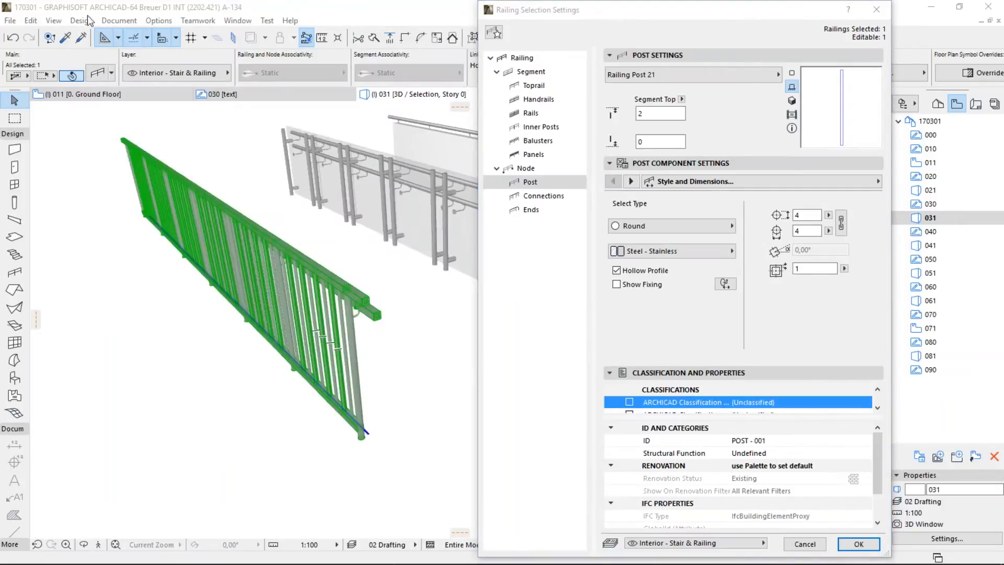
drag(761, 16, 589, 16)
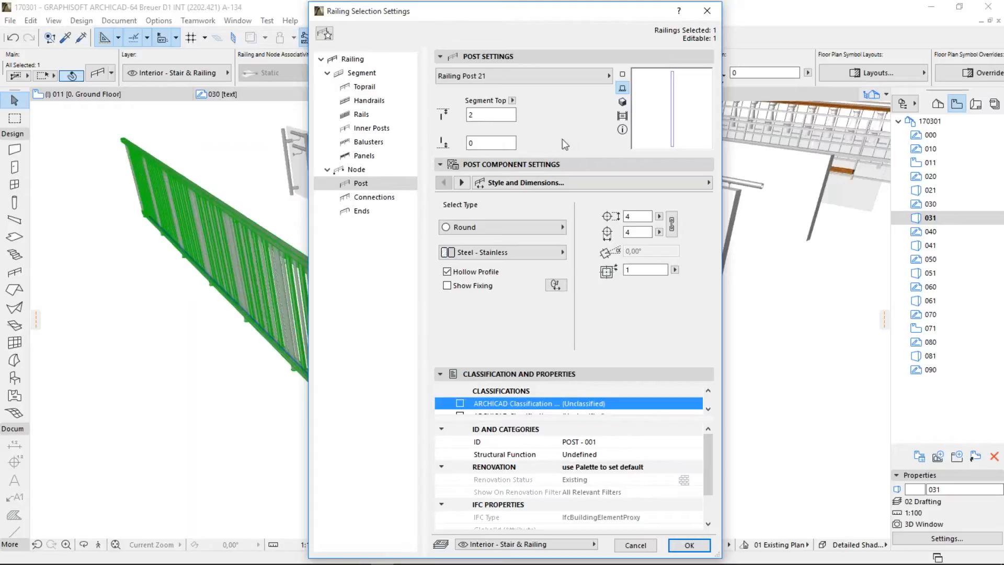
Step: Examine the available post types for the railing without changing the current Railing Post 21
click(565, 83)
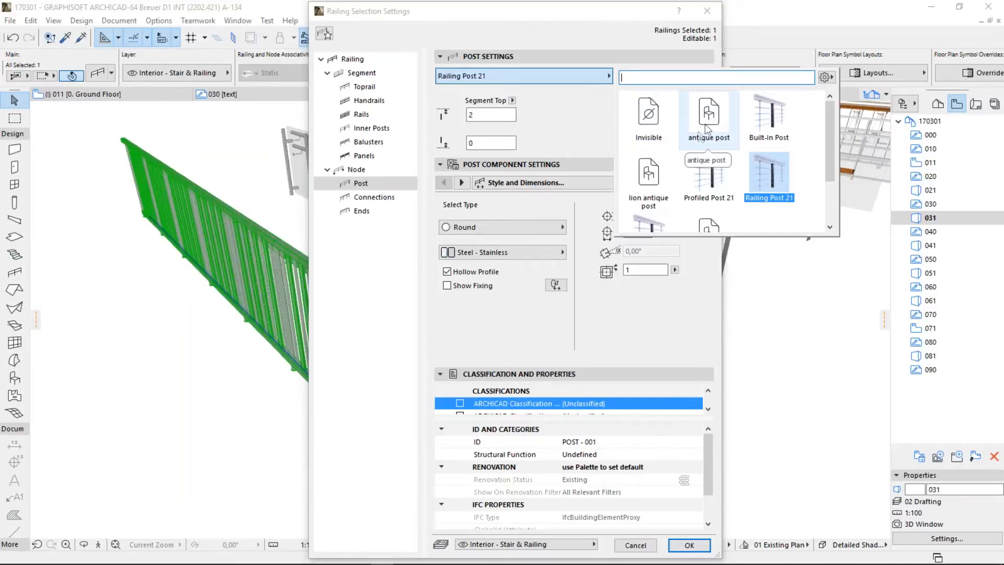
scroll(764, 195, down, 1)
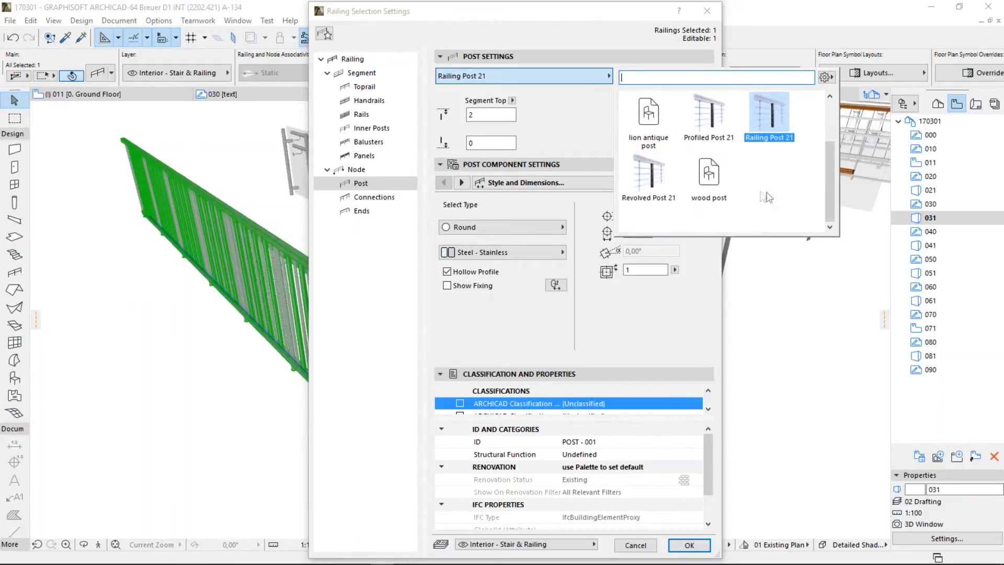
scroll(768, 188, up, 1)
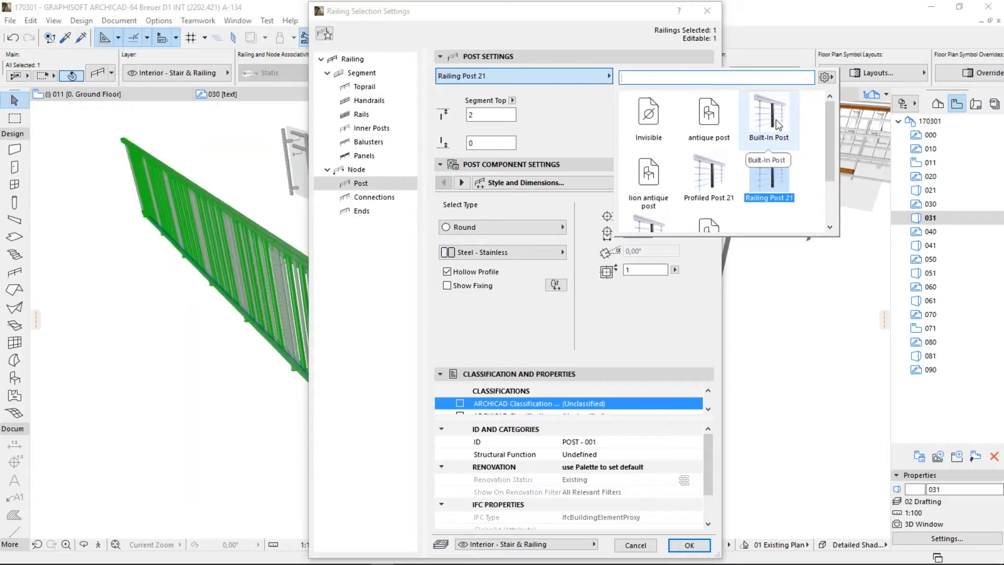
click(587, 119)
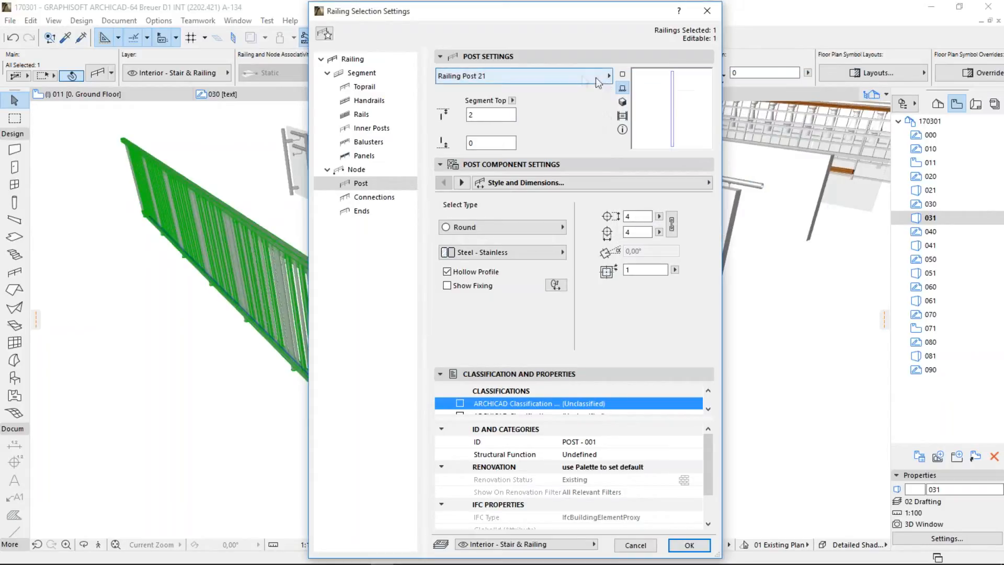
click(597, 80)
click(567, 119)
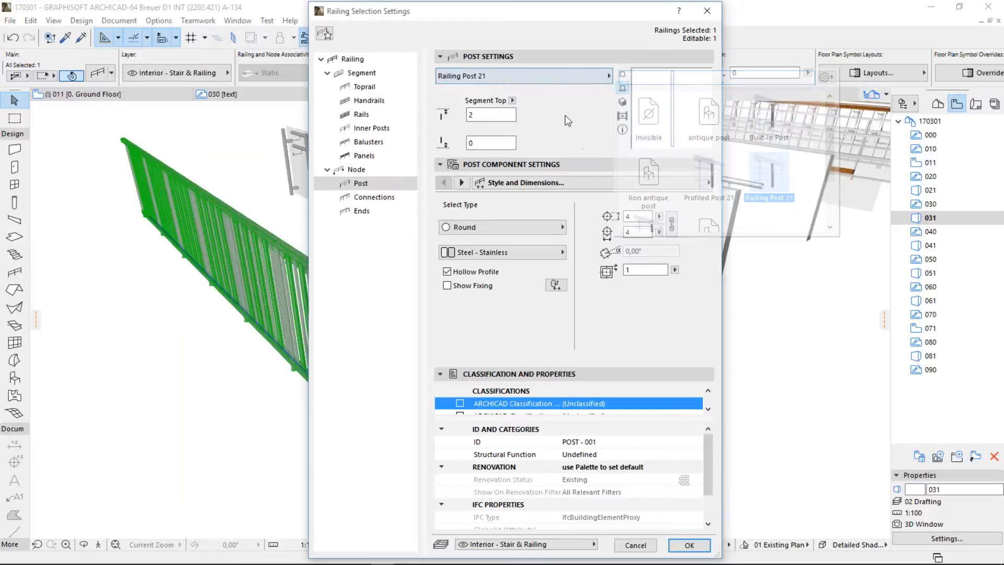
Step: Review the post's profile shape options, fixing settings and 2D representation, keeping the Round type
click(531, 225)
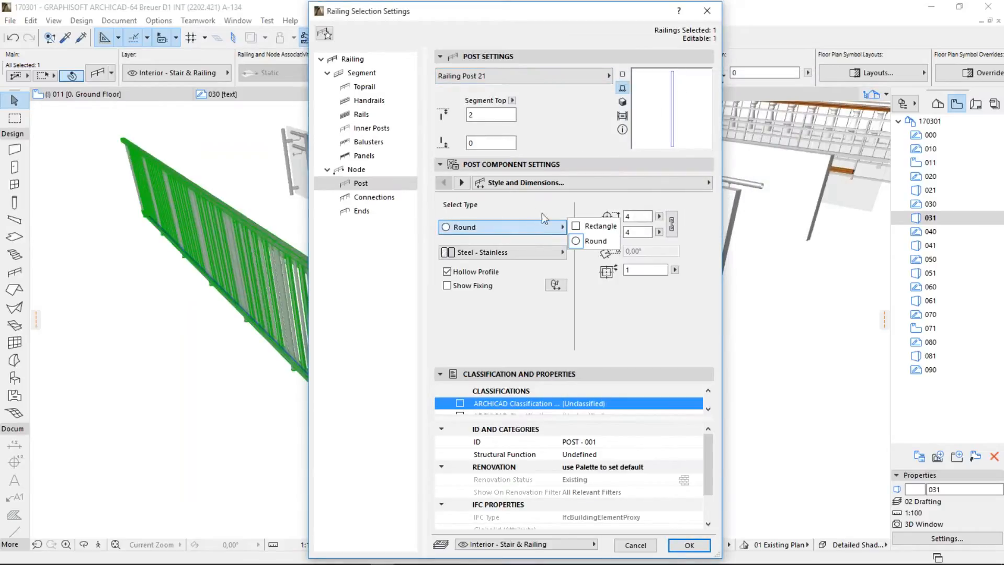
click(589, 240)
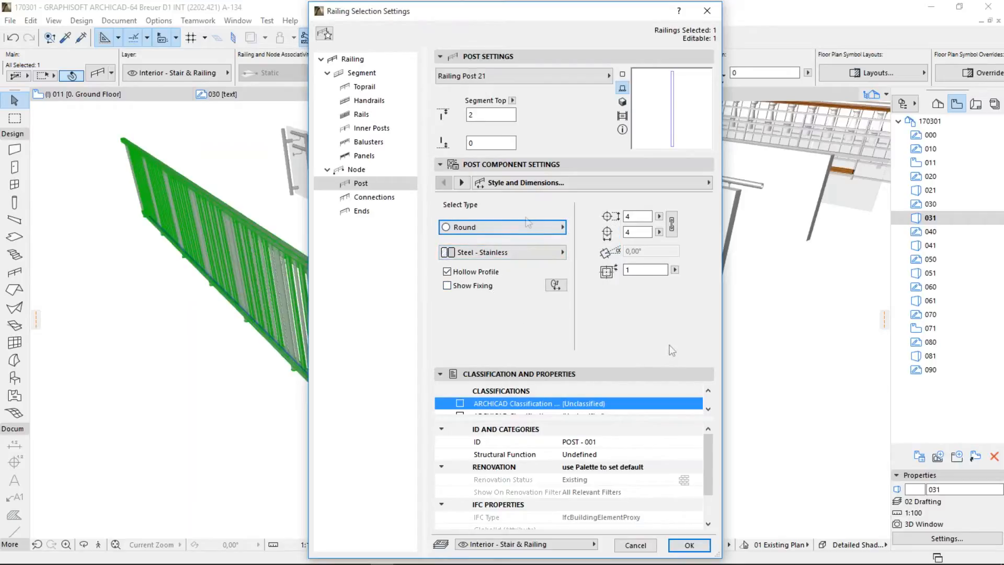
click(461, 183)
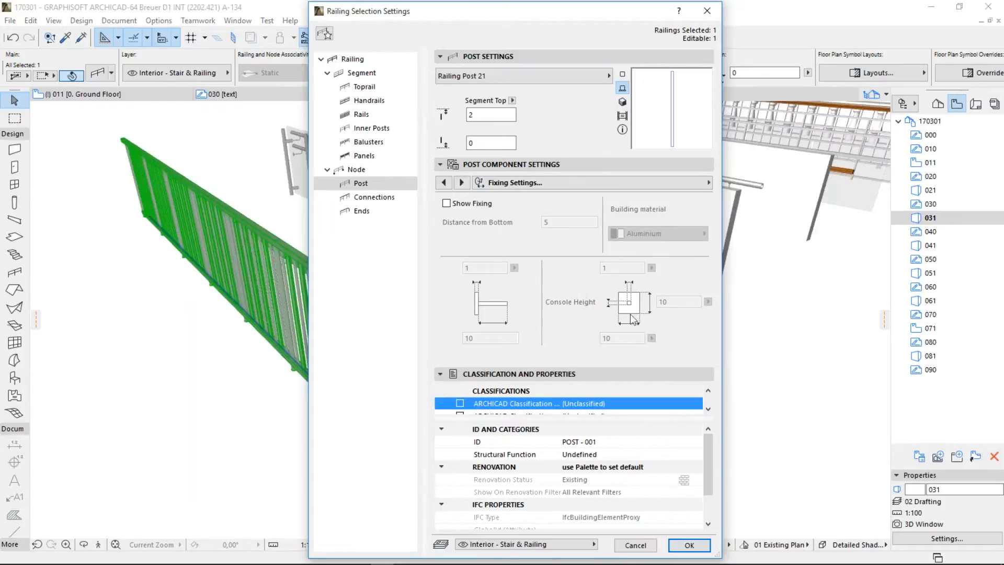
click(461, 182)
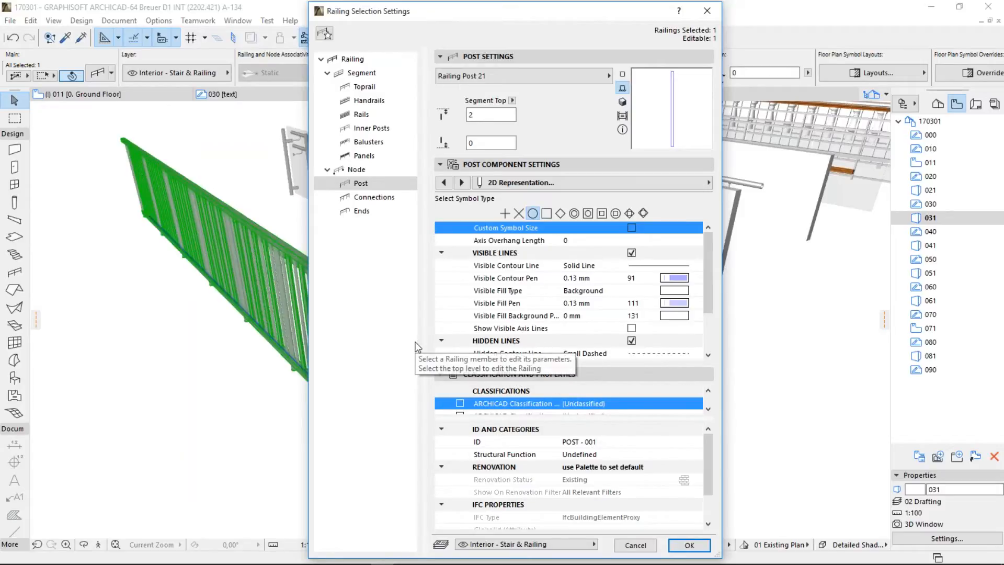
Step: Review the toprail settings and the segment height that controls the toprail's position
click(371, 86)
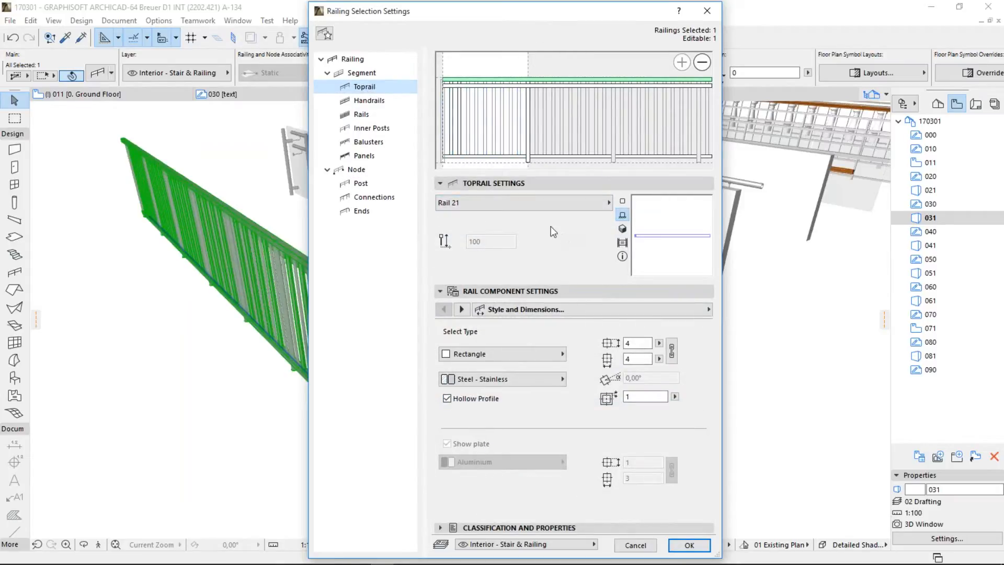
click(359, 78)
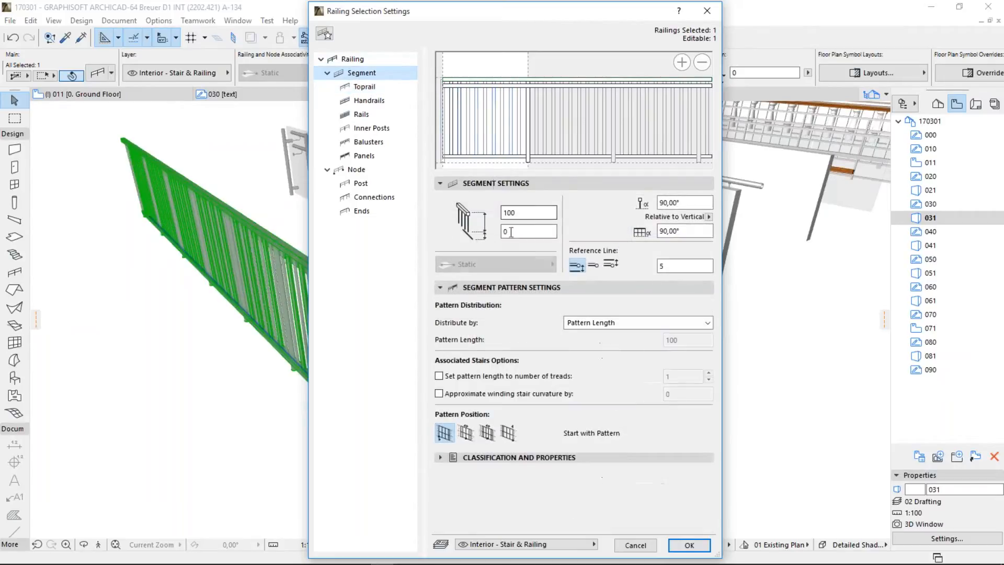
click(523, 213)
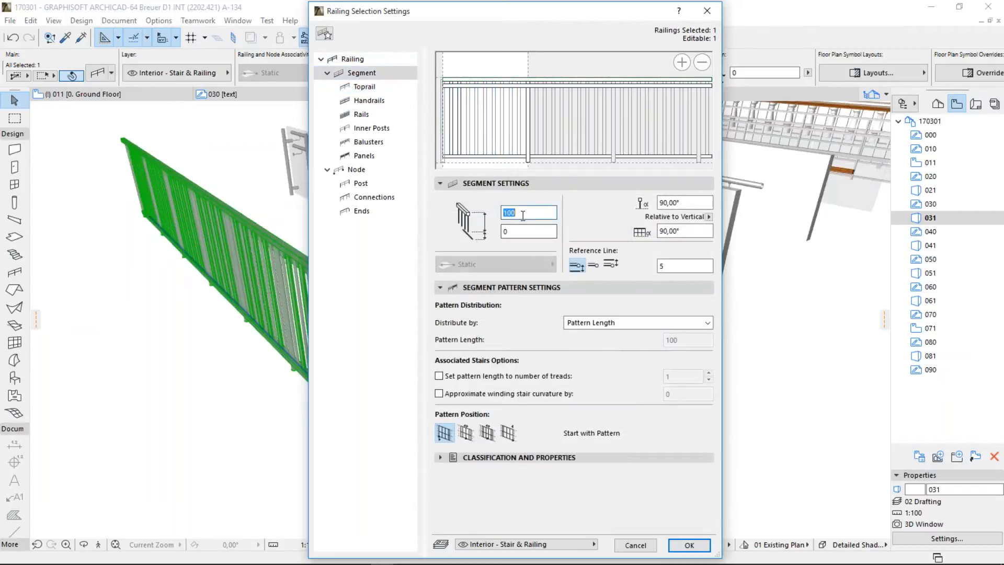
click(364, 86)
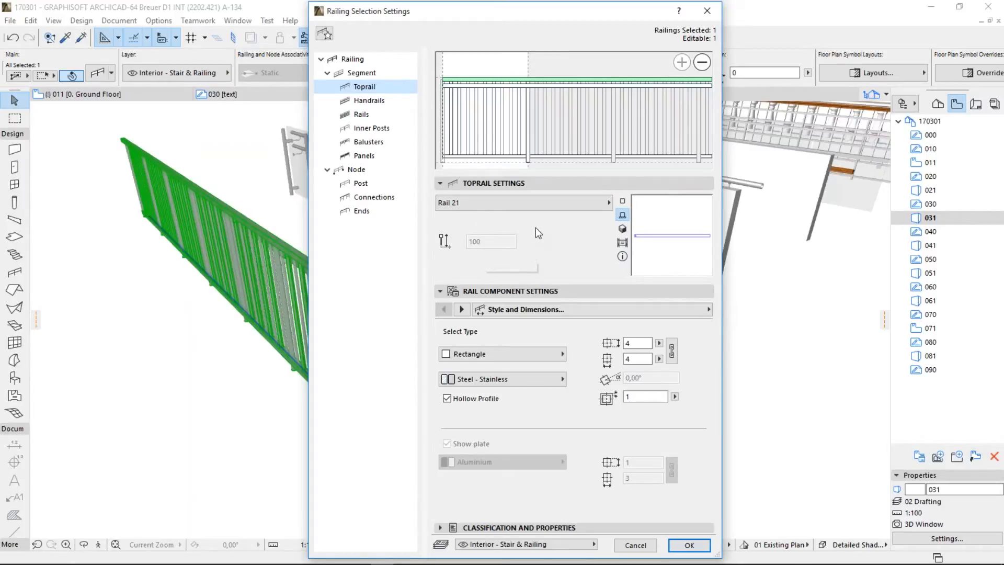
Step: Select the handrail in the railing pattern preview and examine its component in 3D and elevation views
click(514, 85)
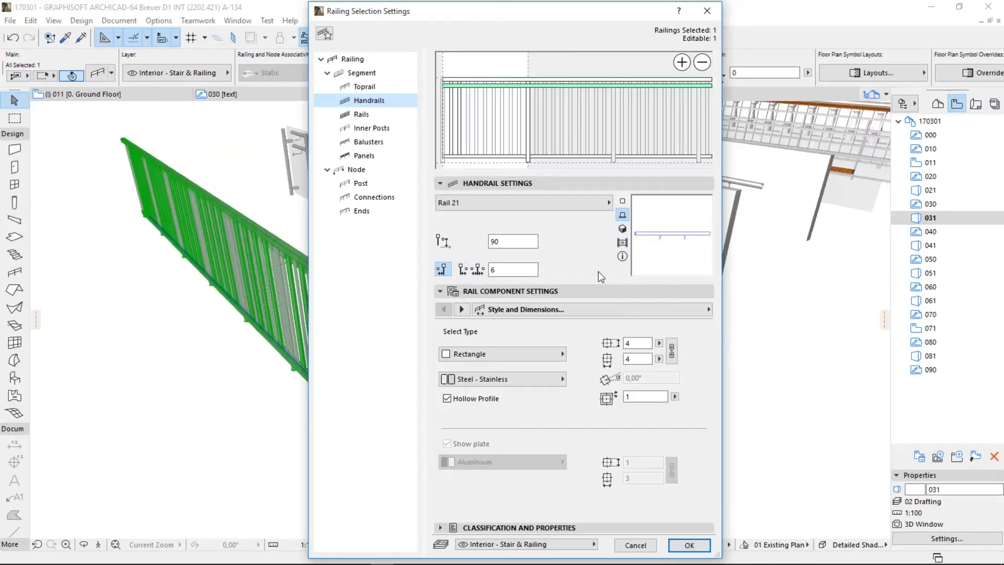
click(623, 228)
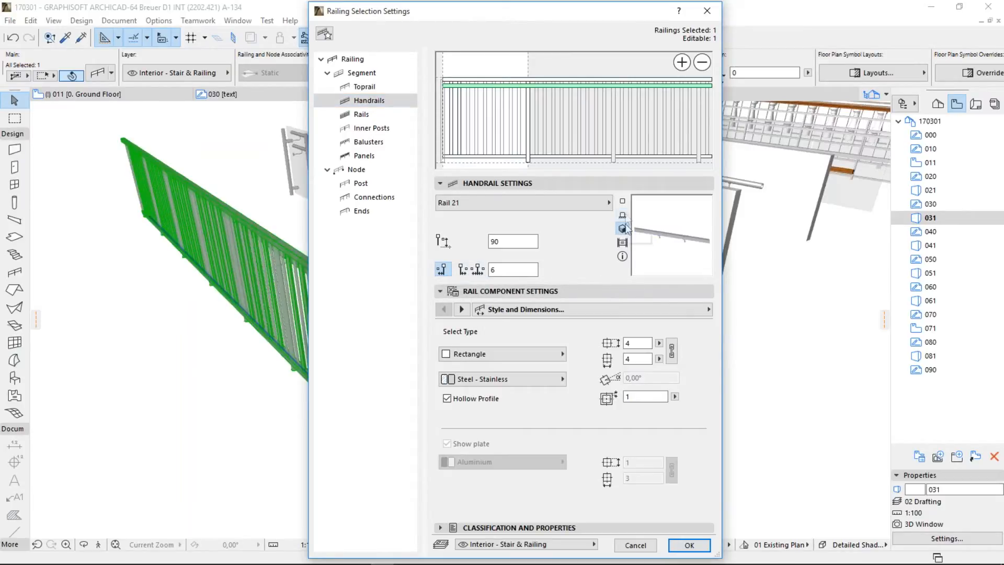
click(623, 215)
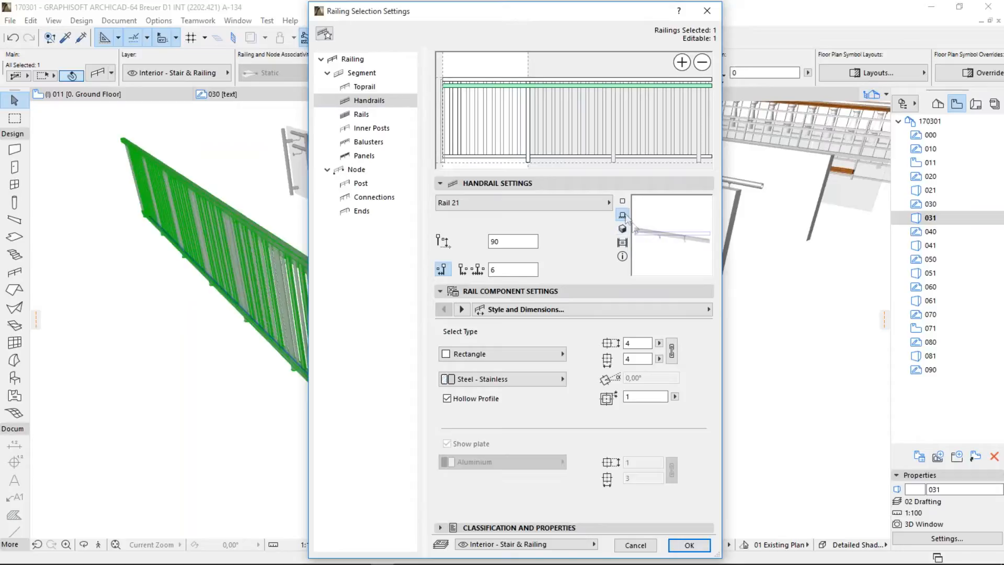
Step: Check the available handrail types and change the handrail to Profiled Rail 21
click(502, 200)
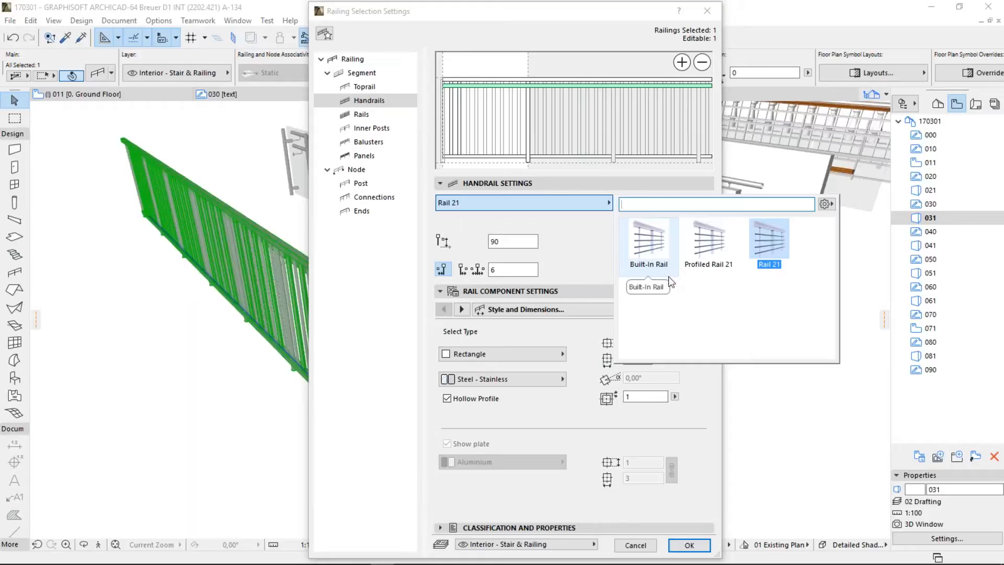
click(583, 250)
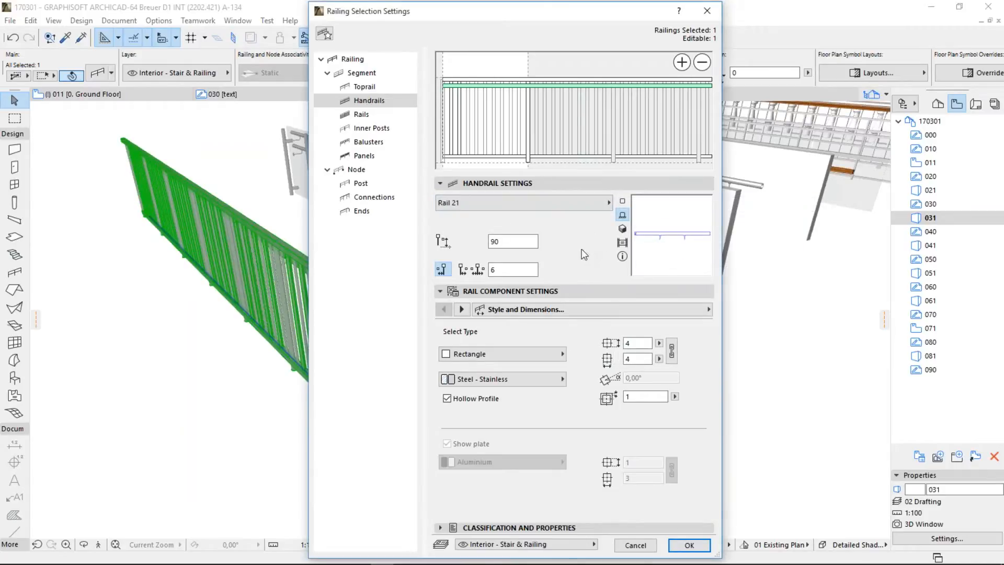
click(577, 205)
click(708, 243)
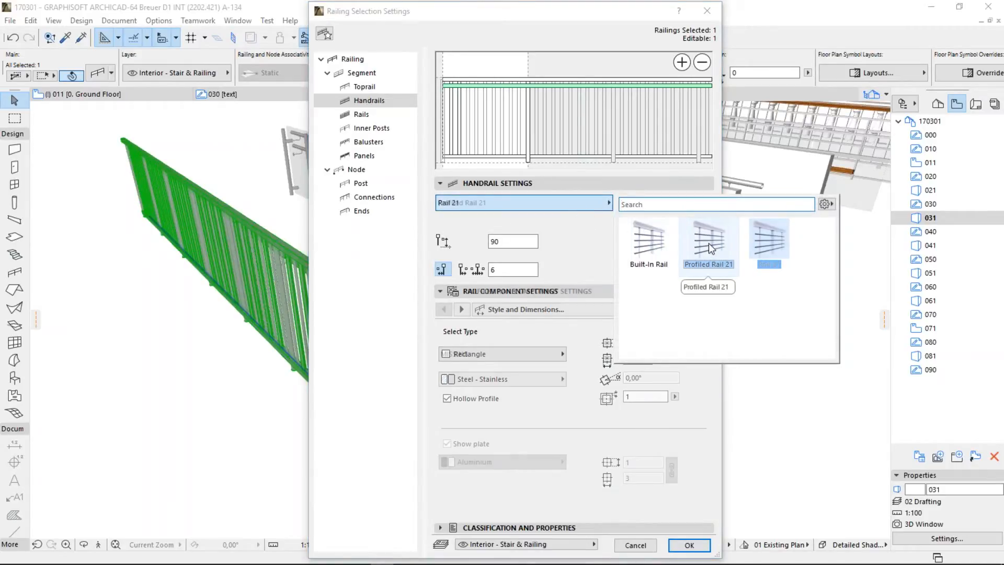
Step: Check the profiles available for the profiled handrail and change the handrail type to Built-In Rail
click(557, 353)
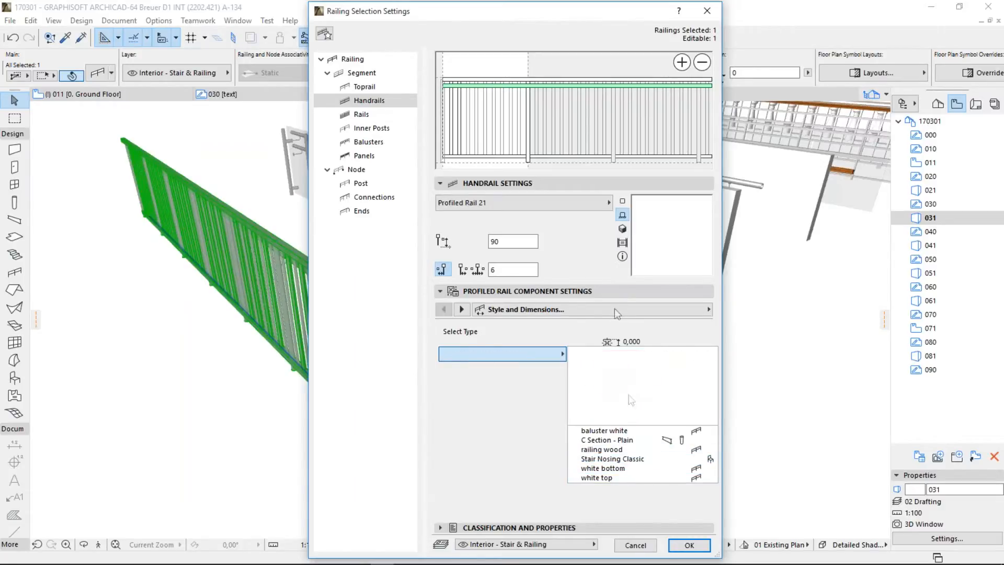
click(571, 252)
click(580, 204)
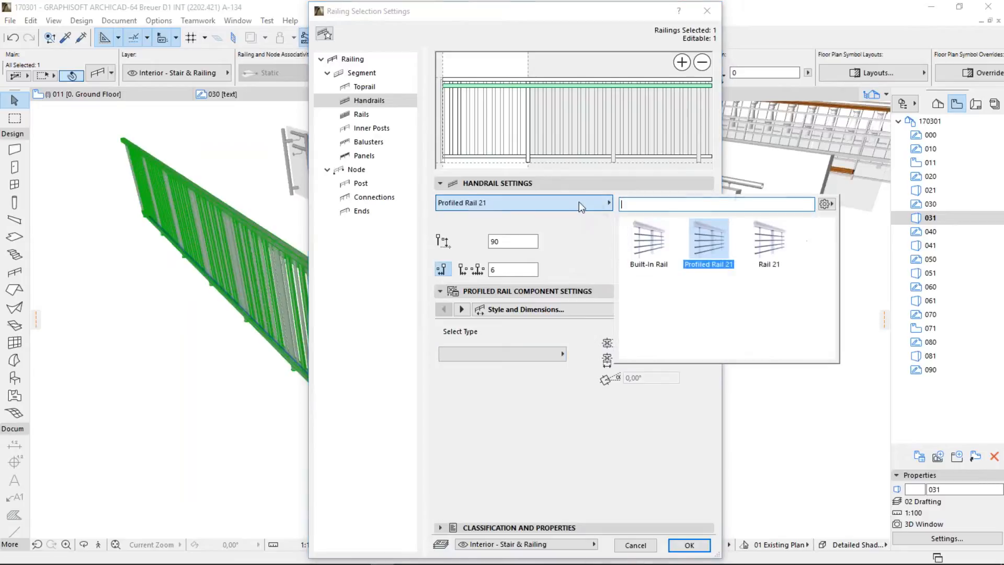
click(660, 253)
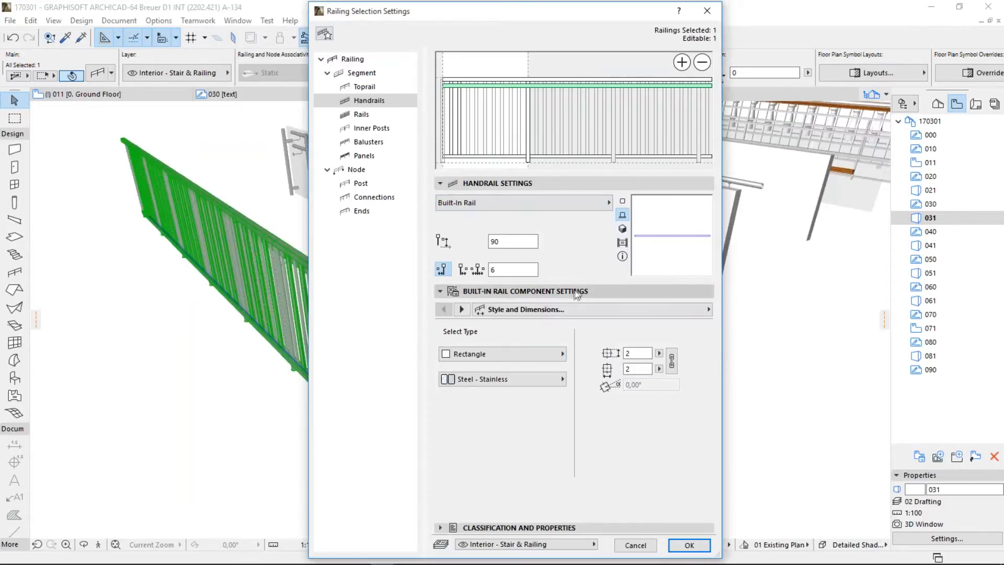
Step: Compare the rail, toprail and handrail settings of the steel railing and locate each member in the pattern preview
click(363, 115)
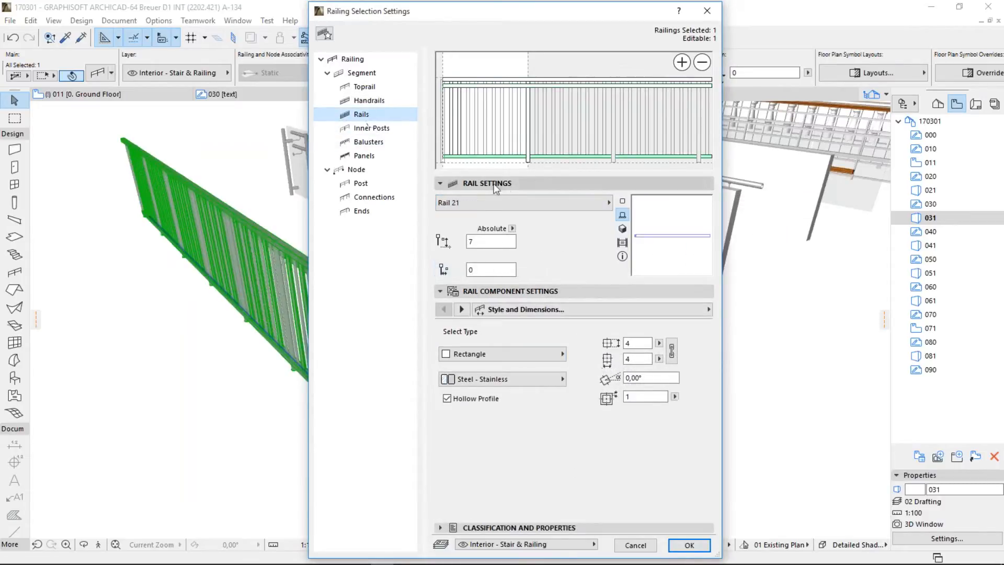
click(365, 88)
click(368, 101)
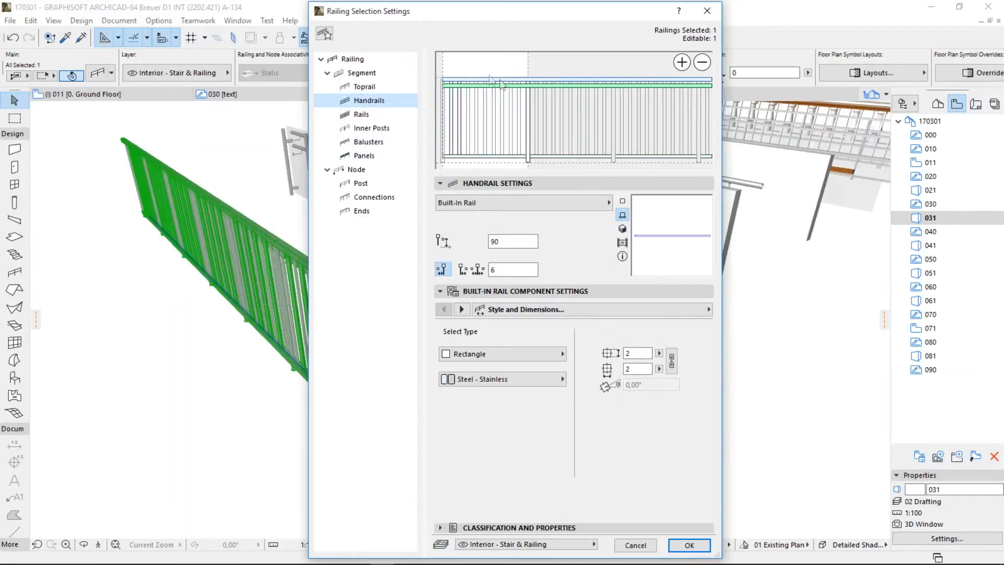
click(363, 114)
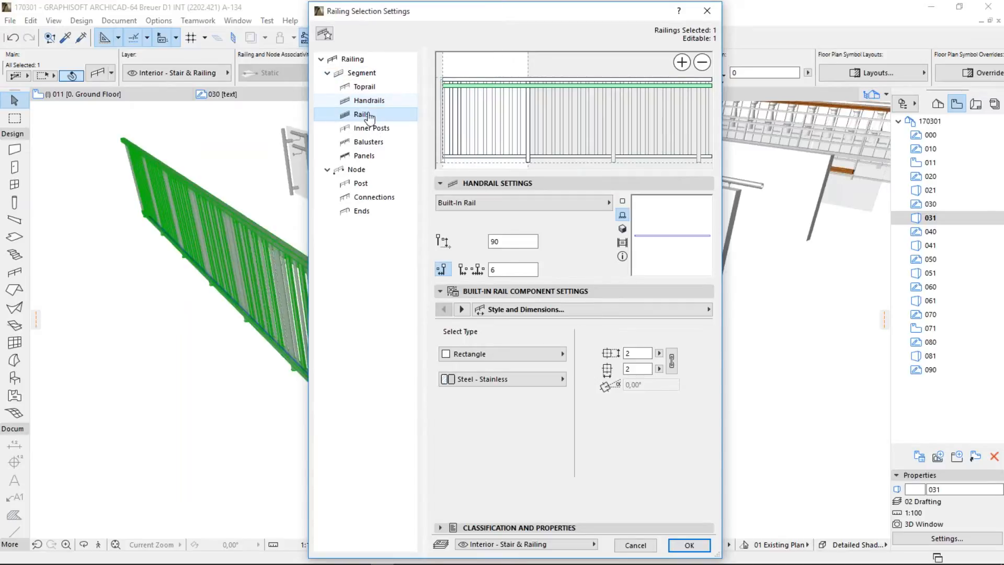
click(502, 83)
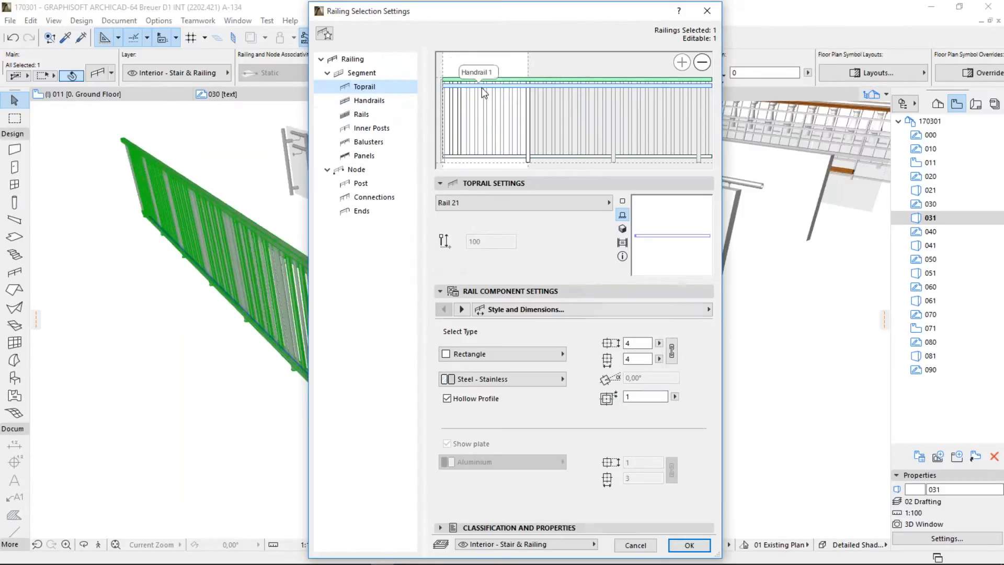
click(482, 87)
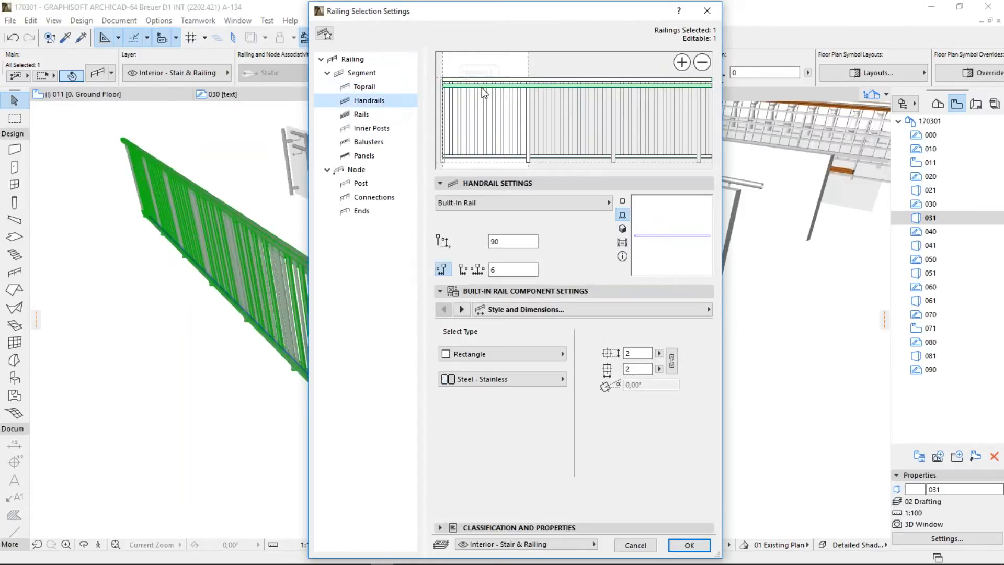
Step: Examine the bottom rail, inner post, baluster and segment settings through the pattern preview, and leave the railing settings without saving
click(482, 157)
click(528, 143)
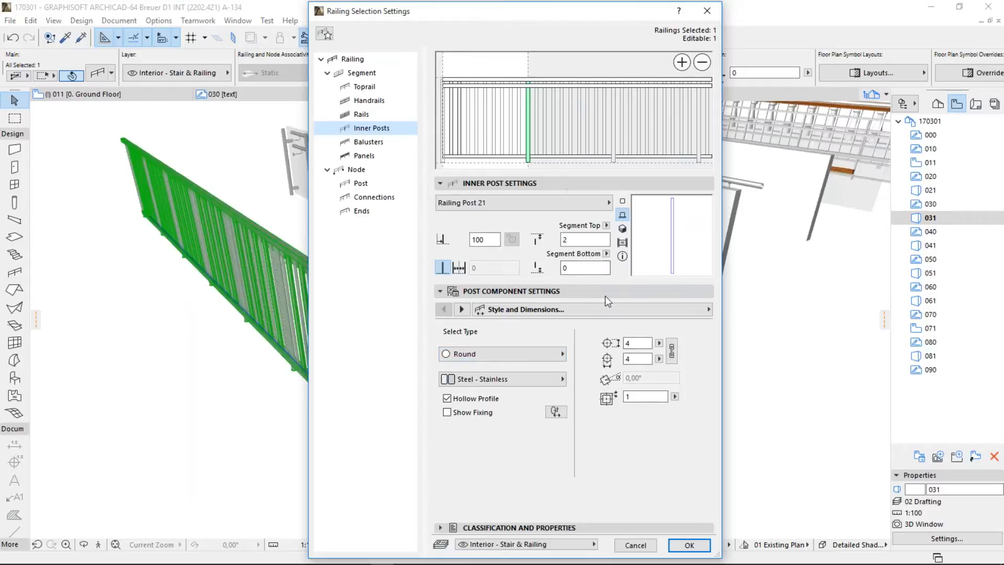
click(503, 157)
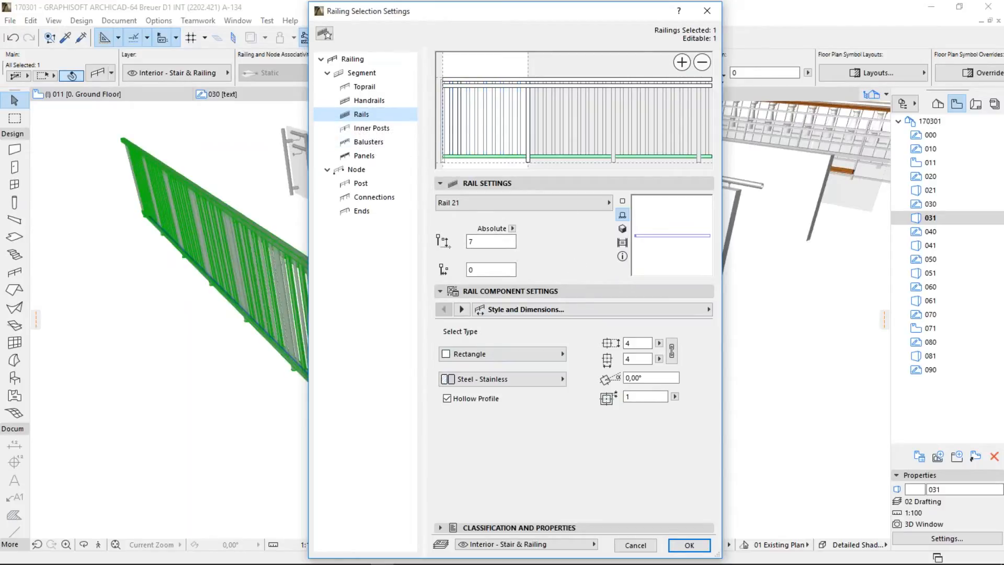
click(455, 146)
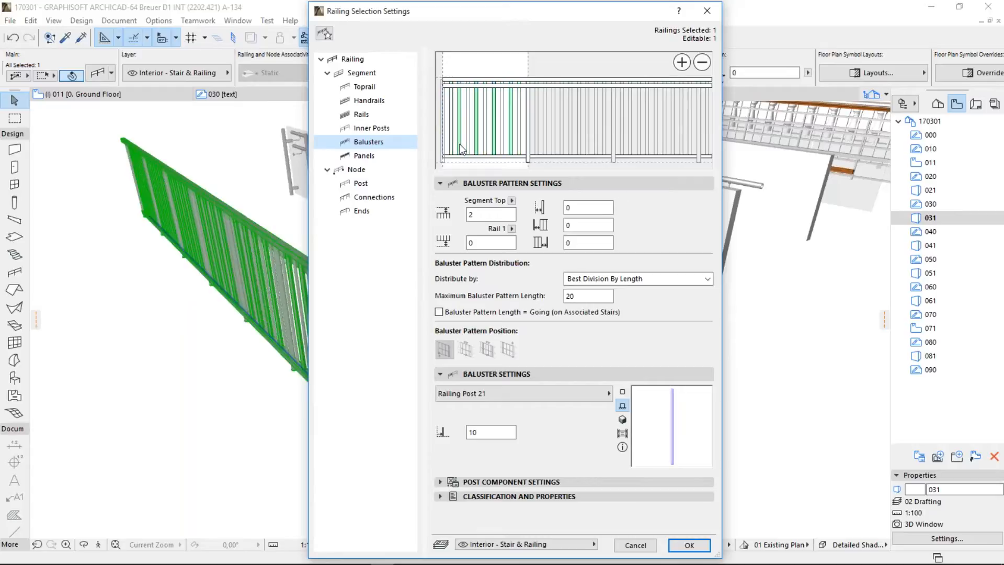
click(449, 147)
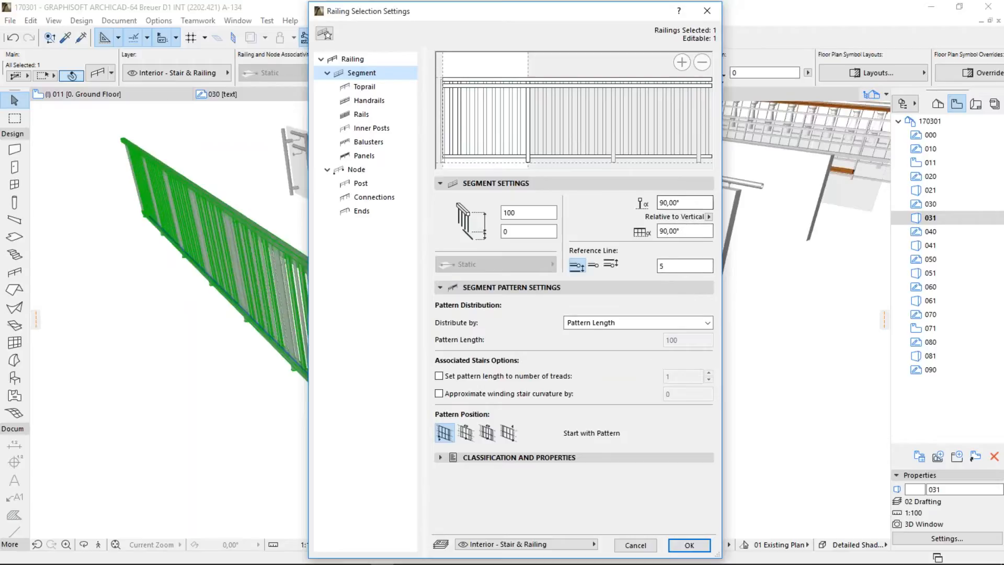
click(706, 11)
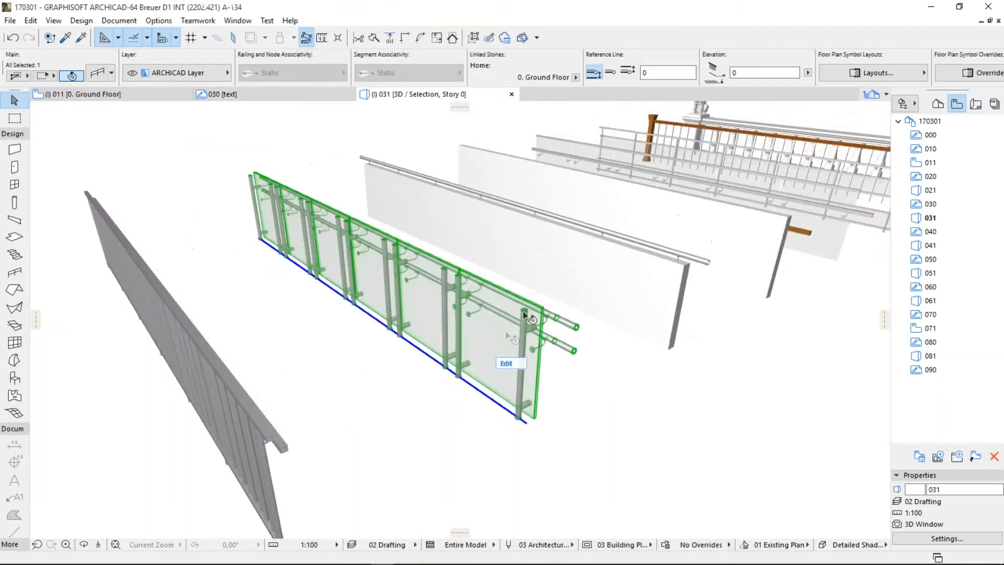
Step: Inspect the single or duplicate inner post option in the glass-panel railing's settings
key(ctrl+t)
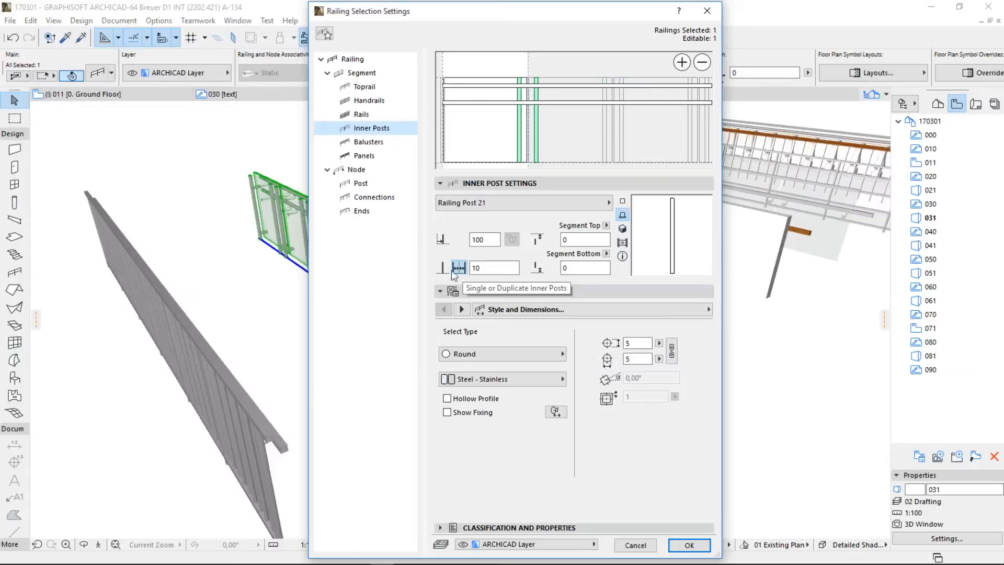
click(457, 269)
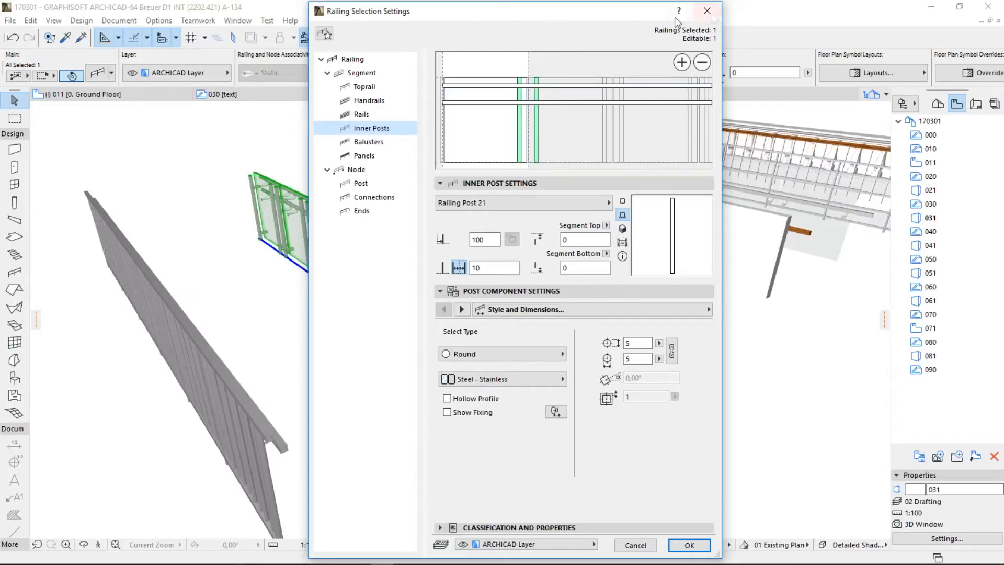
click(707, 11)
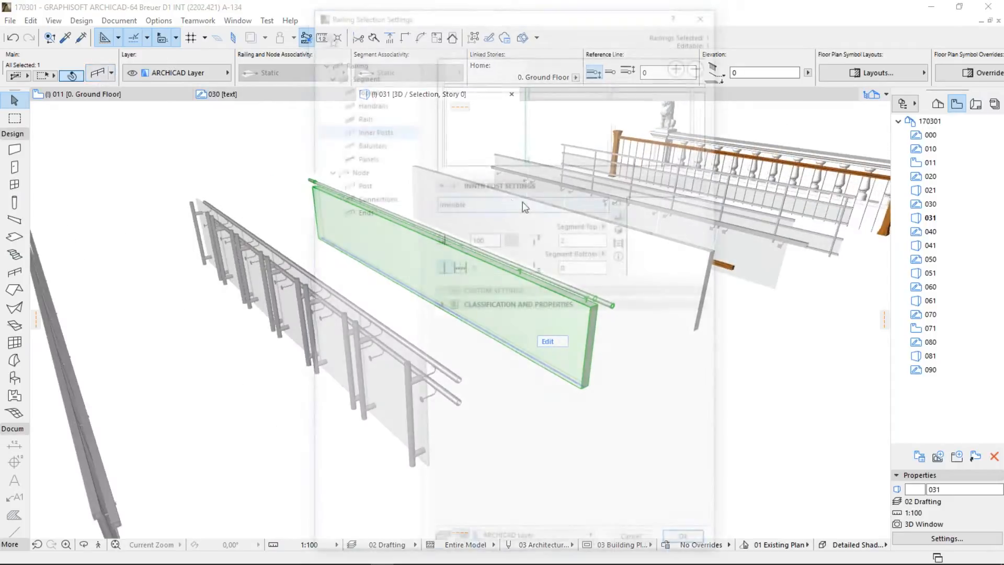
Step: Inspect the large built-in rail that forms the solid white railing in its settings
key(ctrl+t)
click(567, 124)
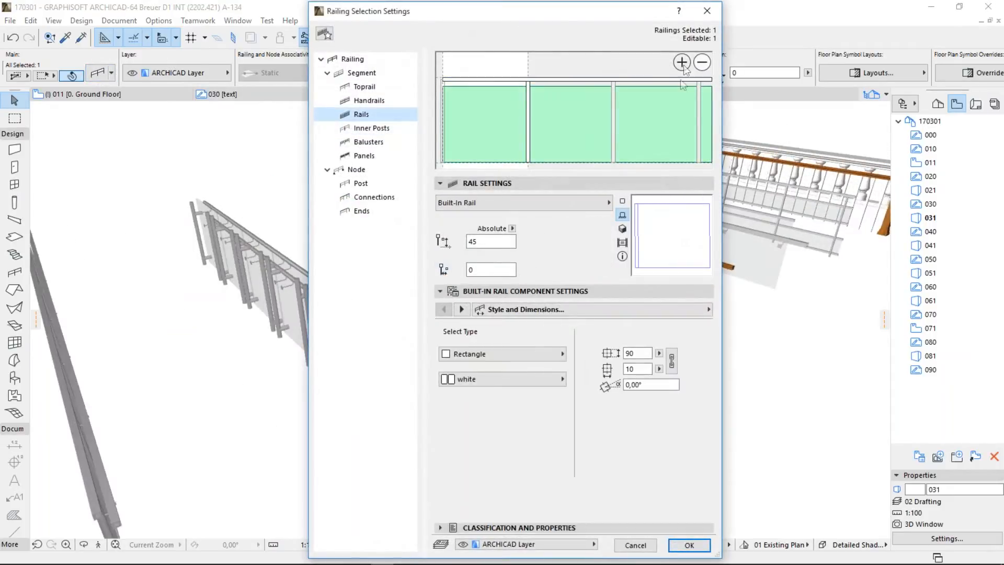
click(705, 16)
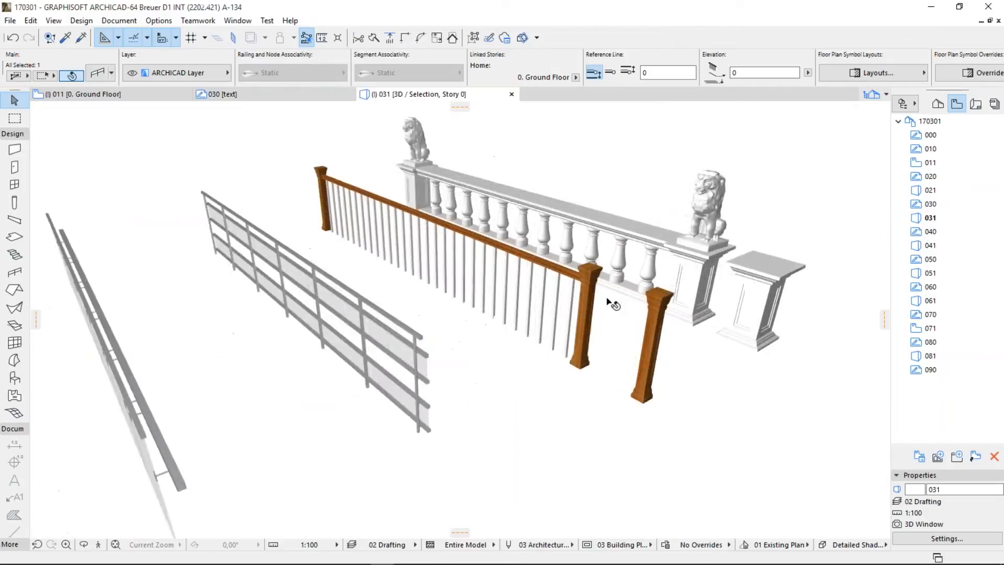
Step: Review the custom wood post used in the wooden railing's node settings
scroll(607, 301, up, 1)
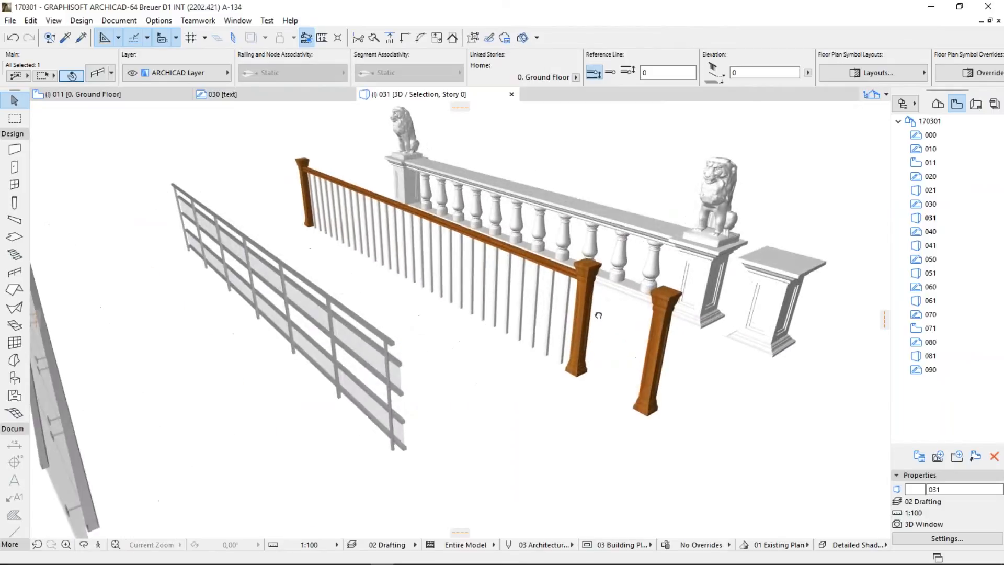
middle_drag(600, 312, 591, 327)
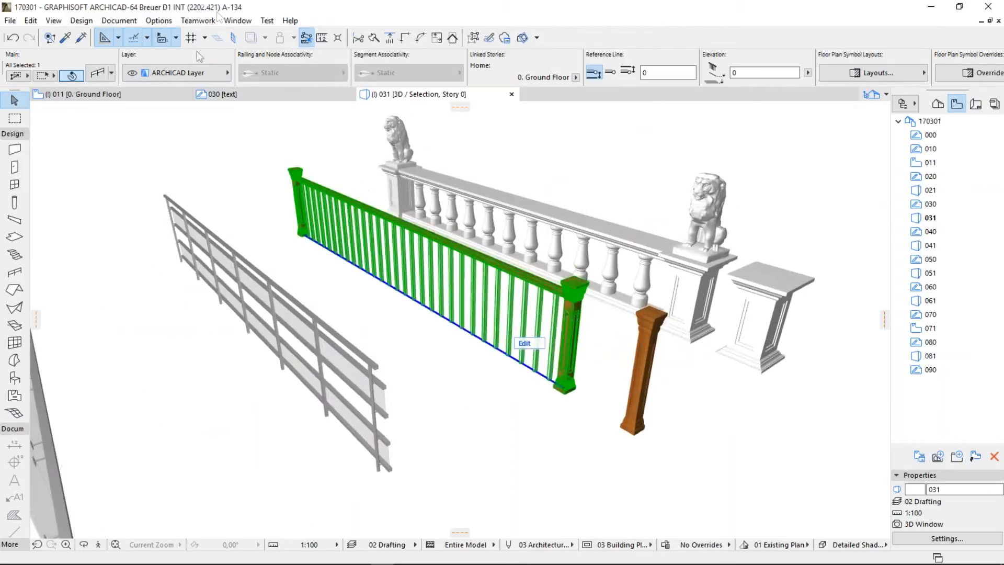
key(ctrl+t)
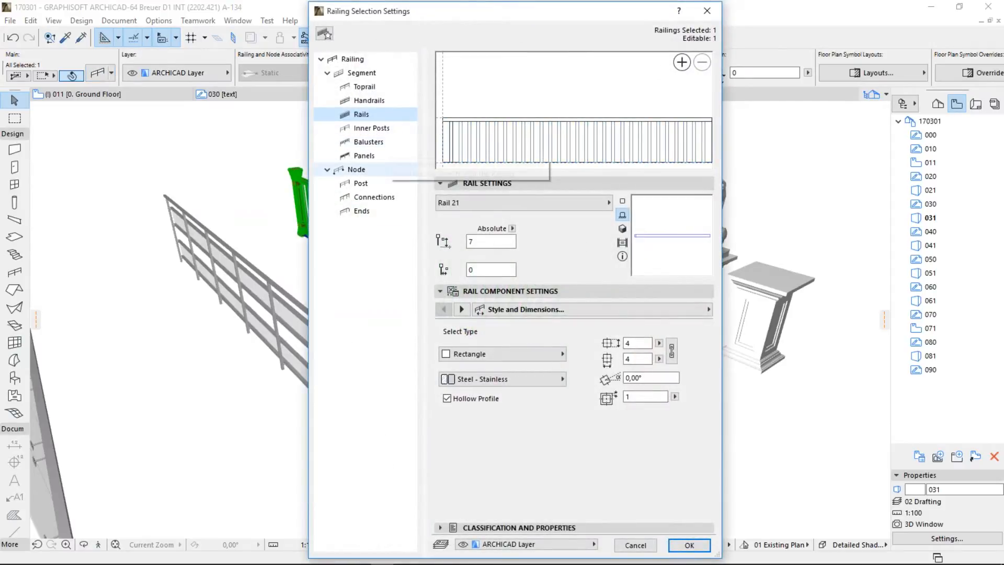
click(361, 183)
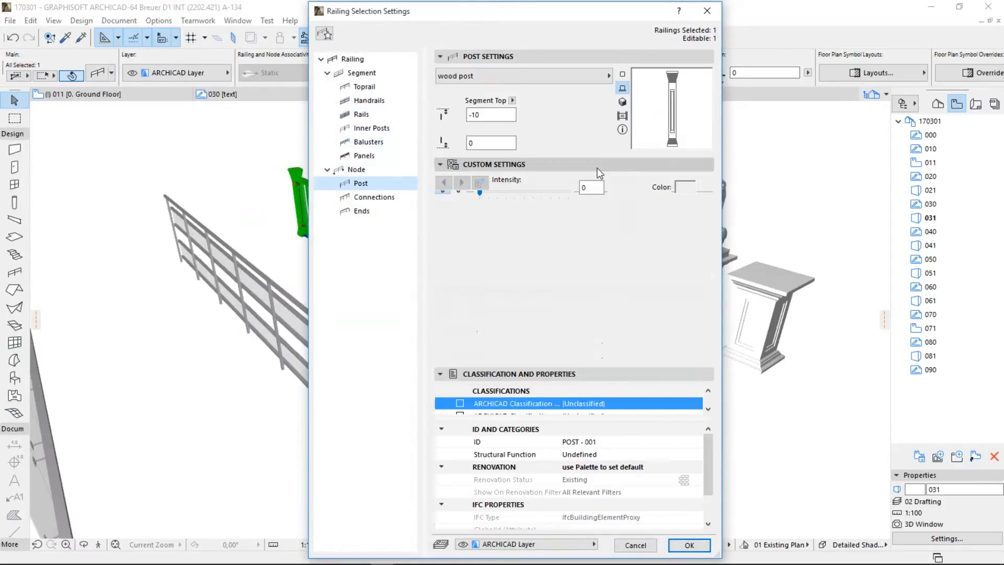
click(546, 165)
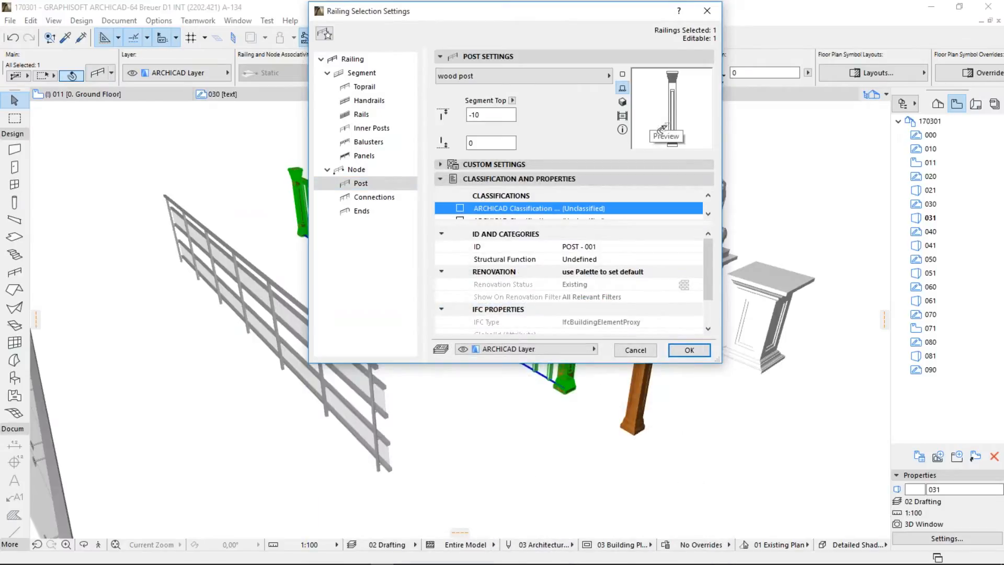
click(707, 11)
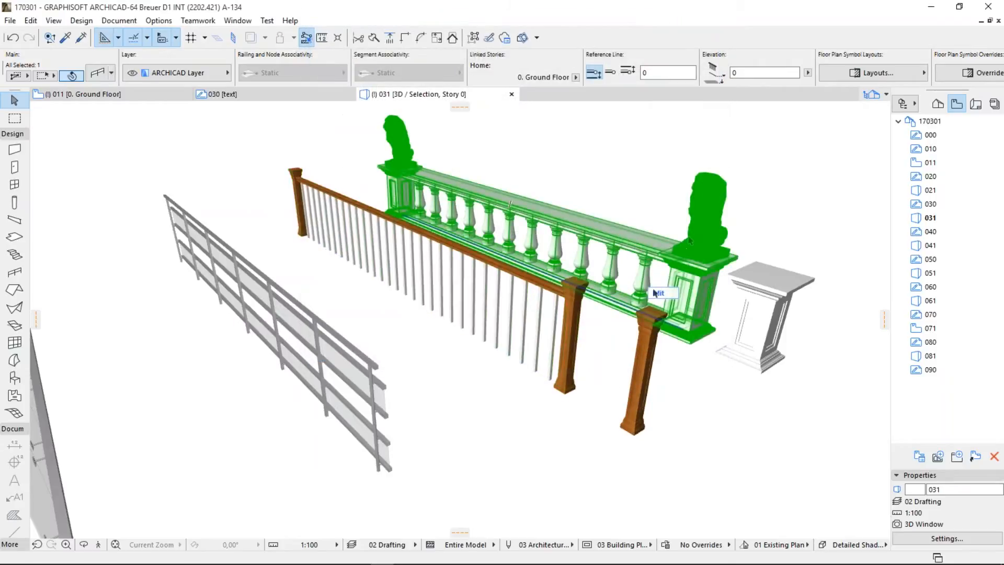
Step: Examine the white balustrade with lion posts in 3D and review its post and baluster pattern settings
scroll(696, 272, up, 4)
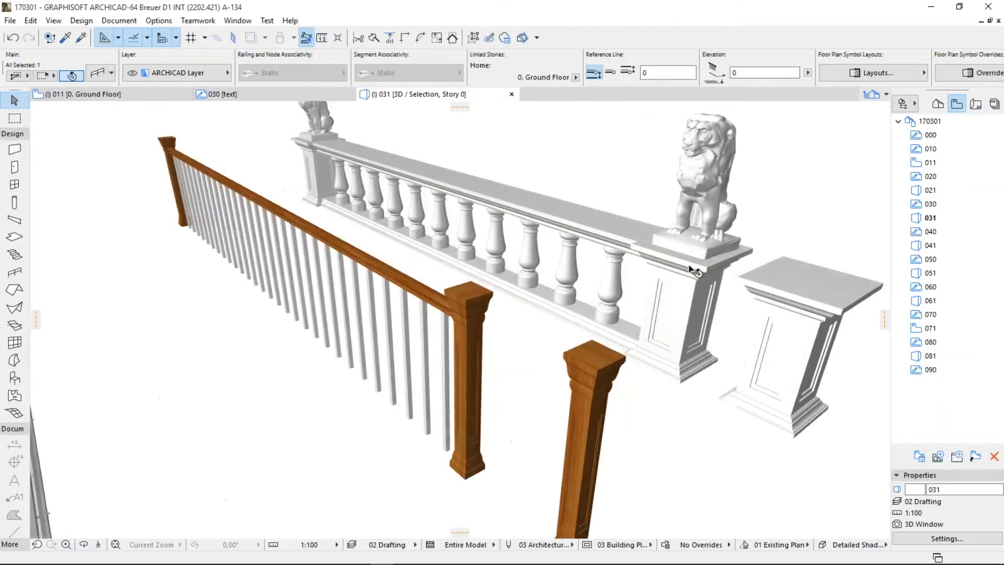
scroll(695, 272, down, 2)
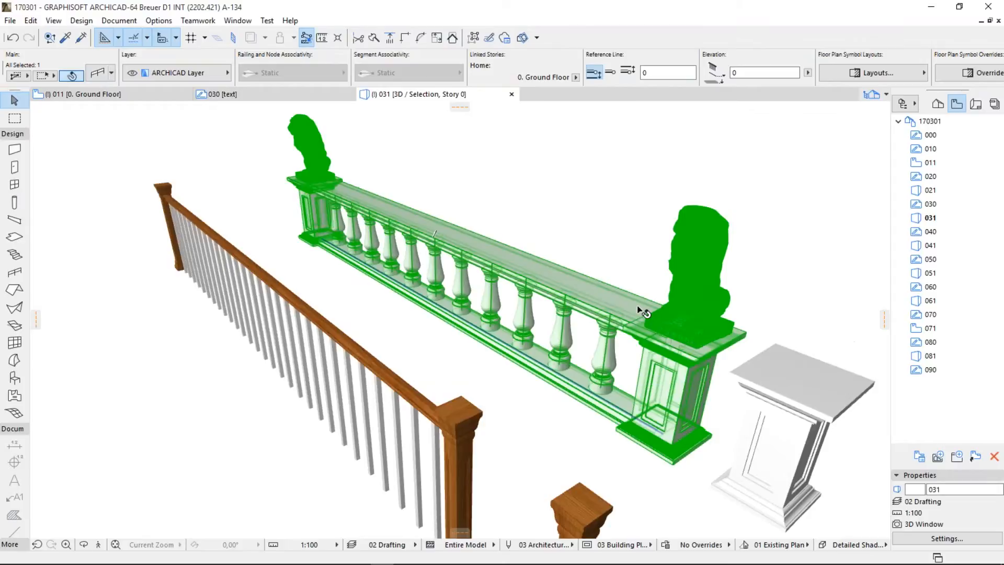
scroll(631, 271, up, 1)
click(98, 74)
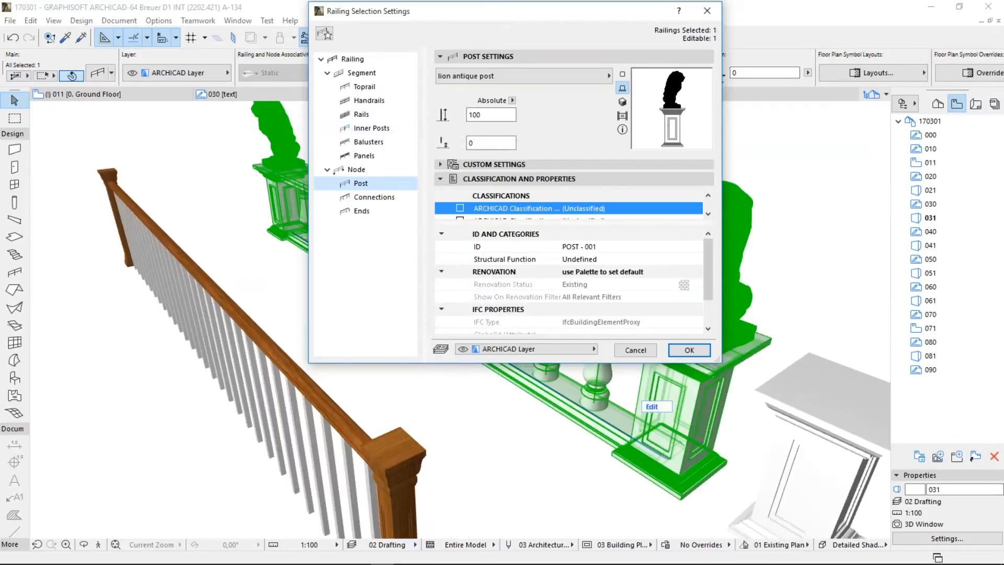
click(367, 142)
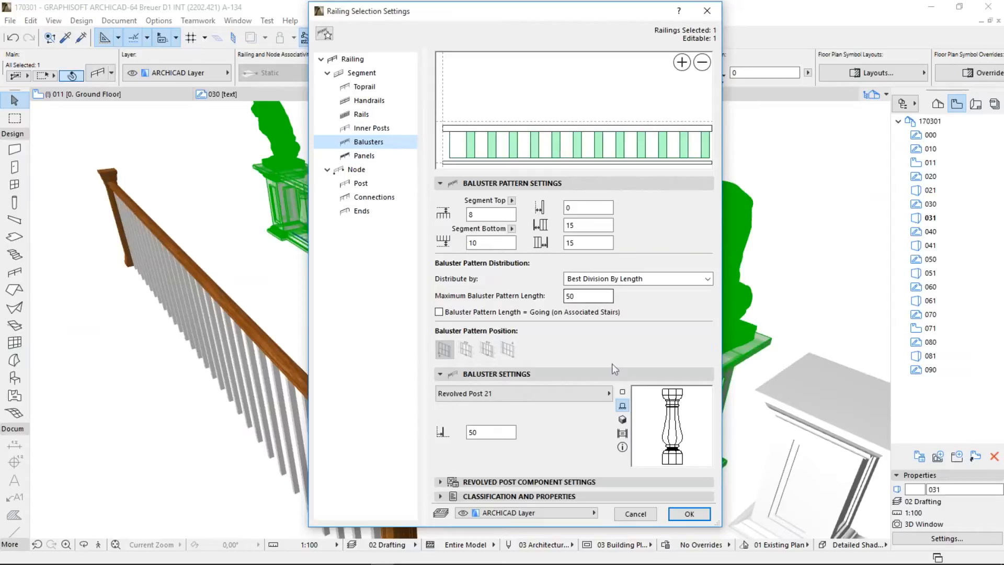
Step: Change the white balustrade's post type to antique post
click(360, 184)
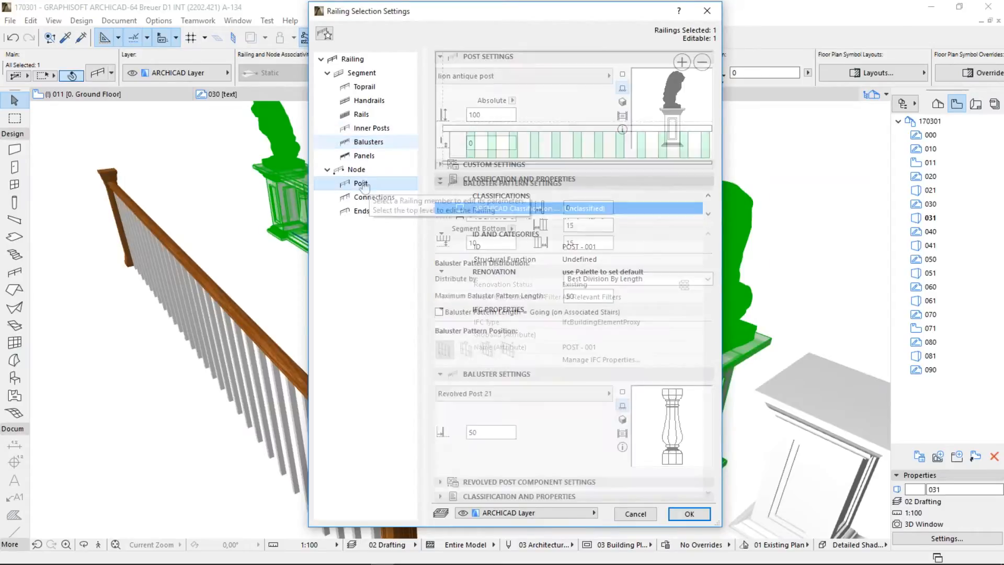
click(561, 76)
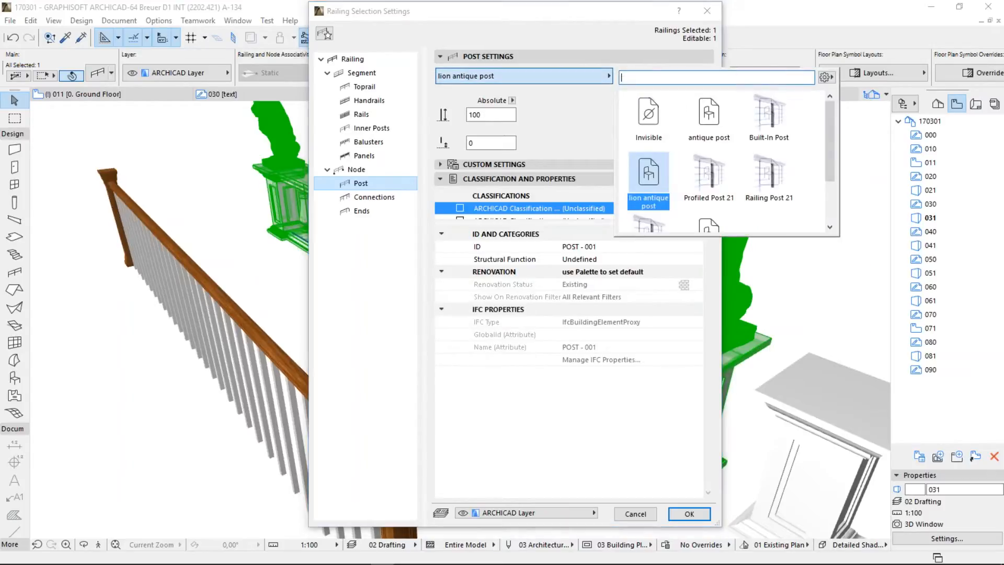
click(709, 117)
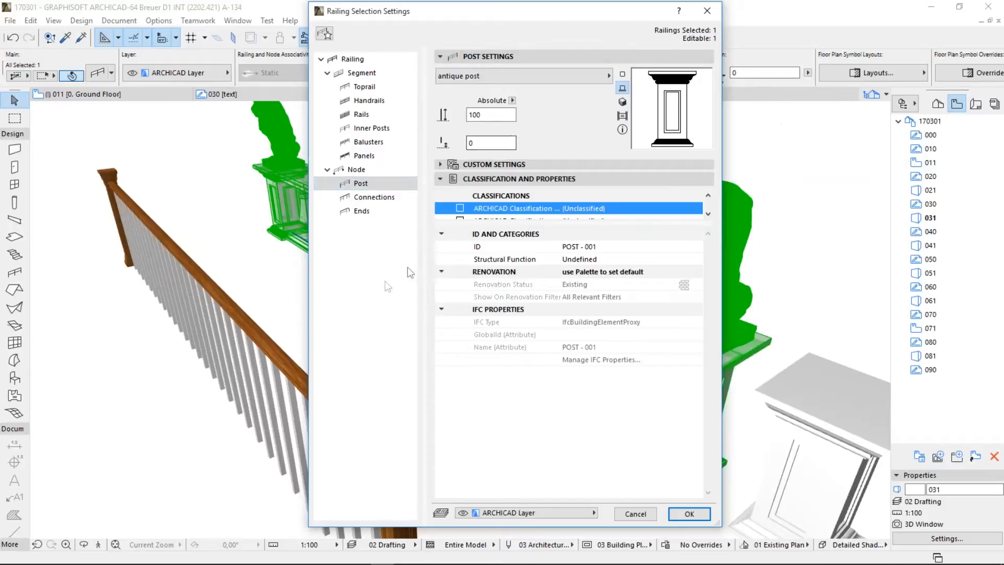
Step: Review the balusters' revolved post style and dimension settings, including the available middle profiles, and leave the railing settings without applying changes
click(369, 142)
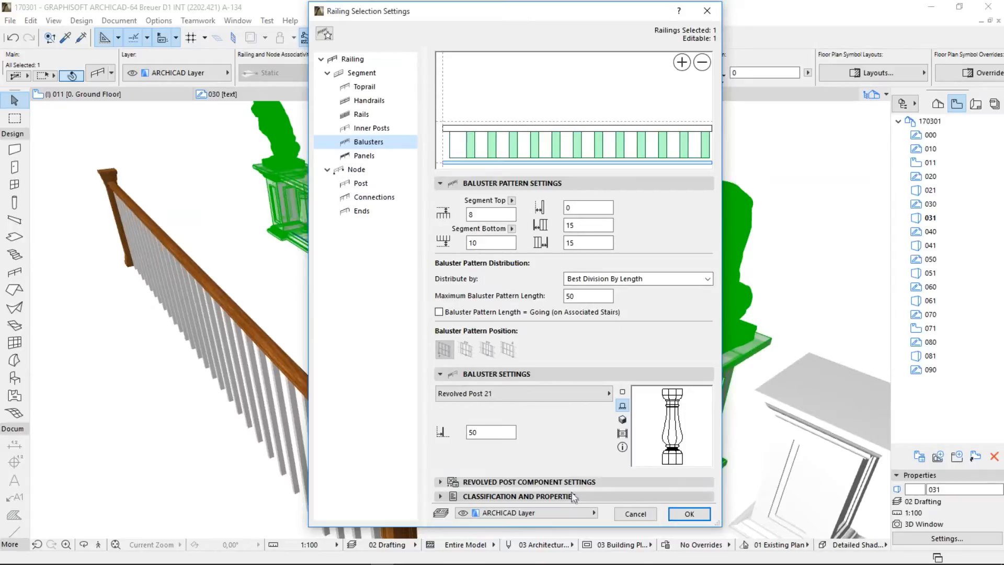
click(570, 483)
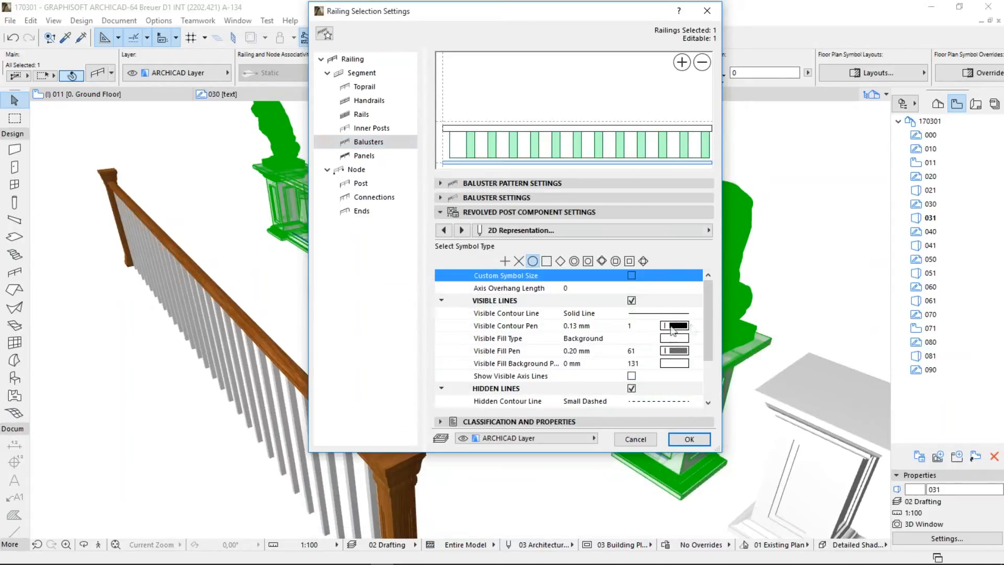
click(444, 231)
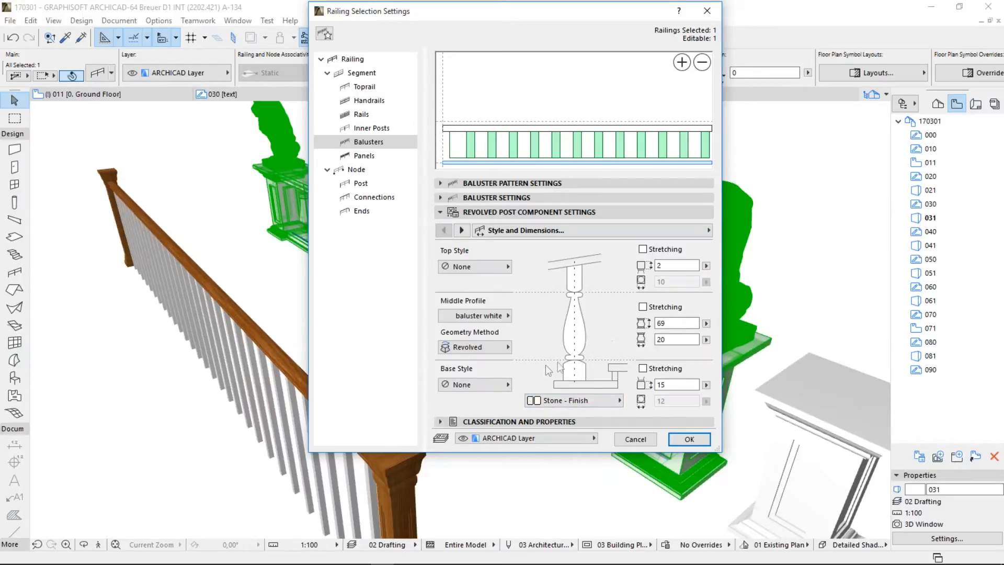
click(492, 320)
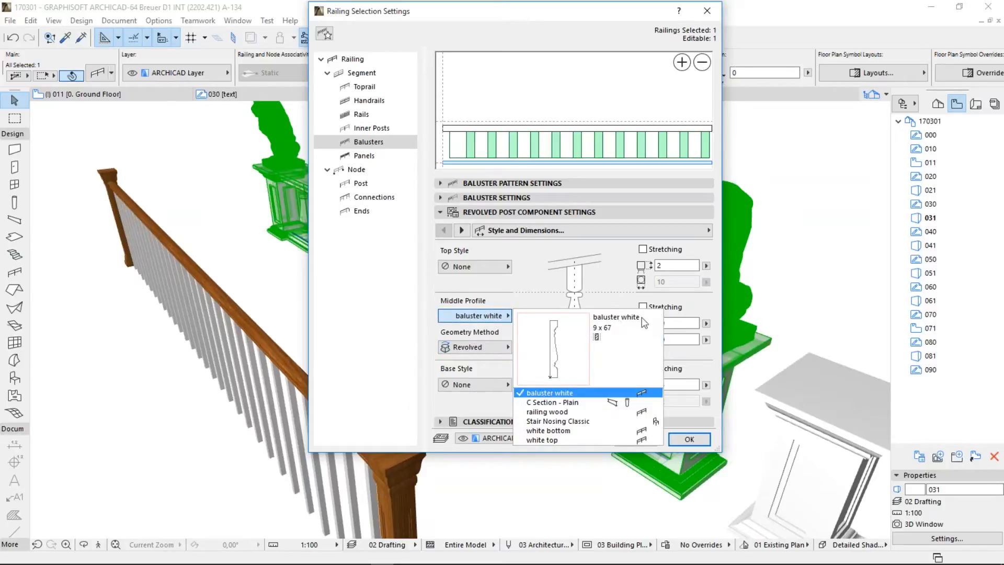
click(524, 289)
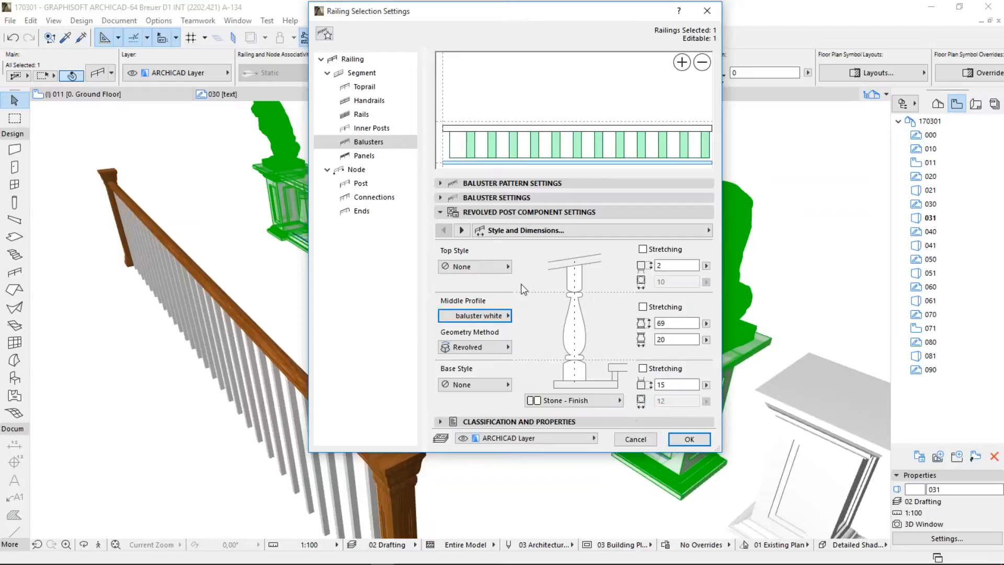
click(648, 438)
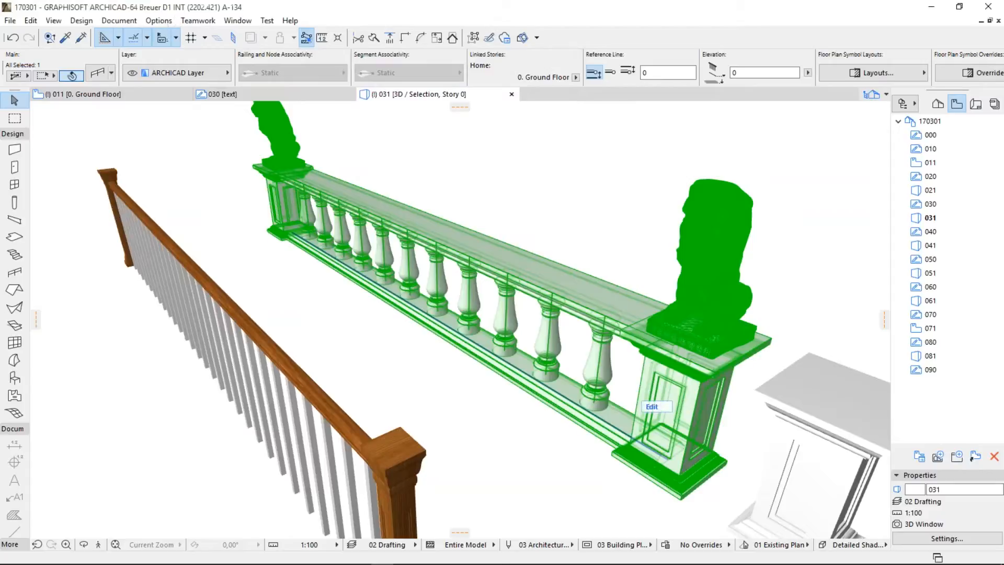
Step: Examine the baluster white profile in the Profile Manager and the element types it can be used with
click(158, 20)
mouse_move(192, 36)
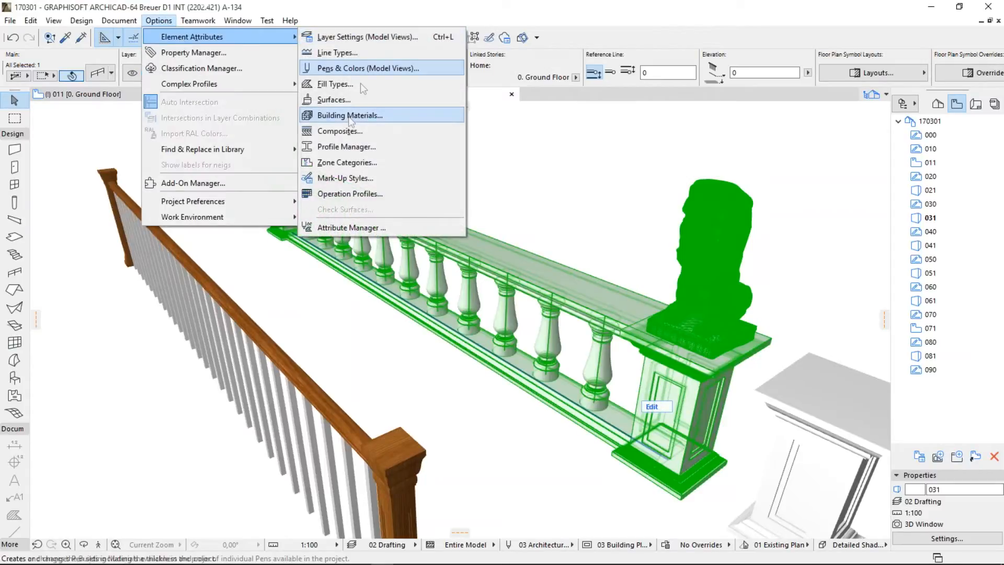
click(346, 146)
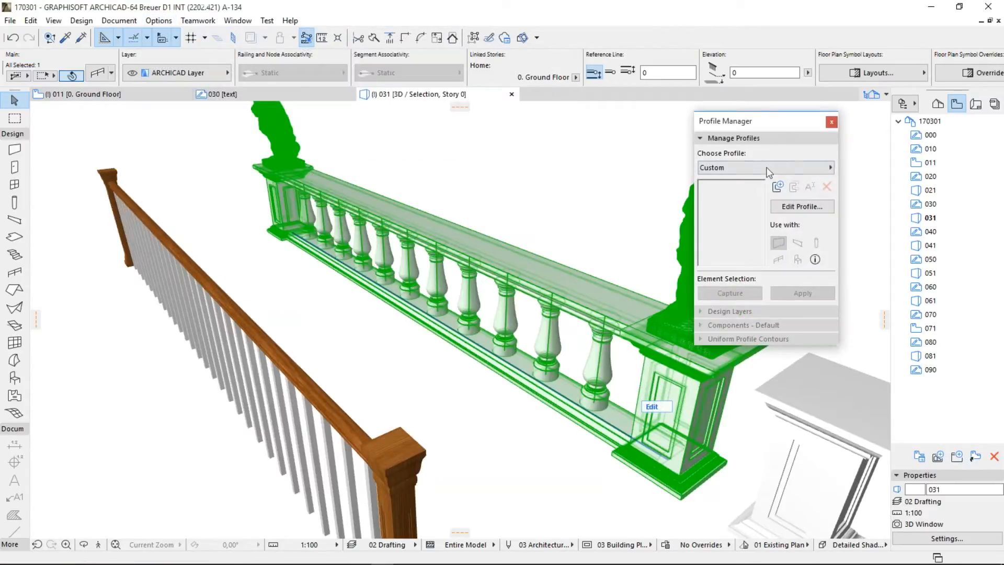
click(767, 168)
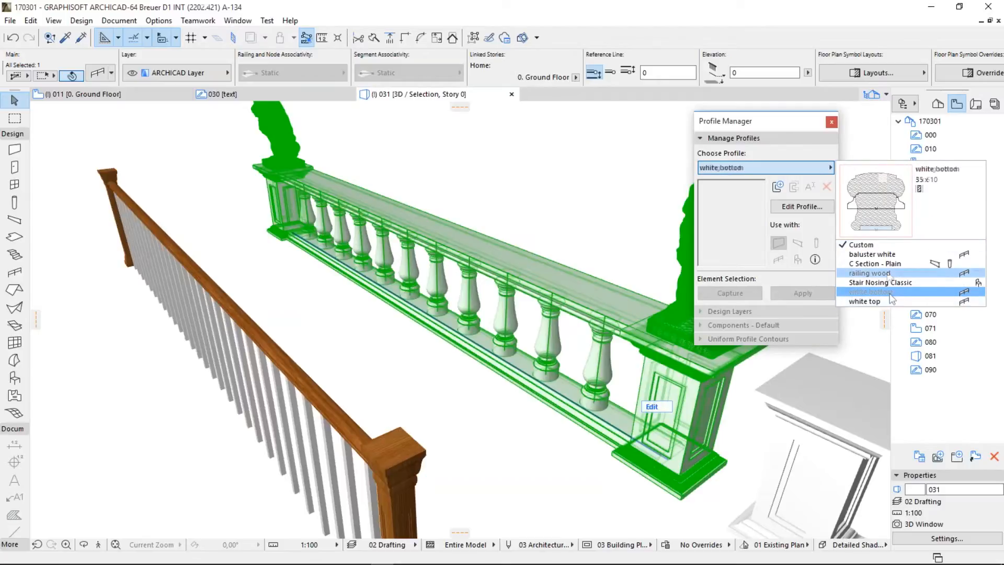
click(886, 256)
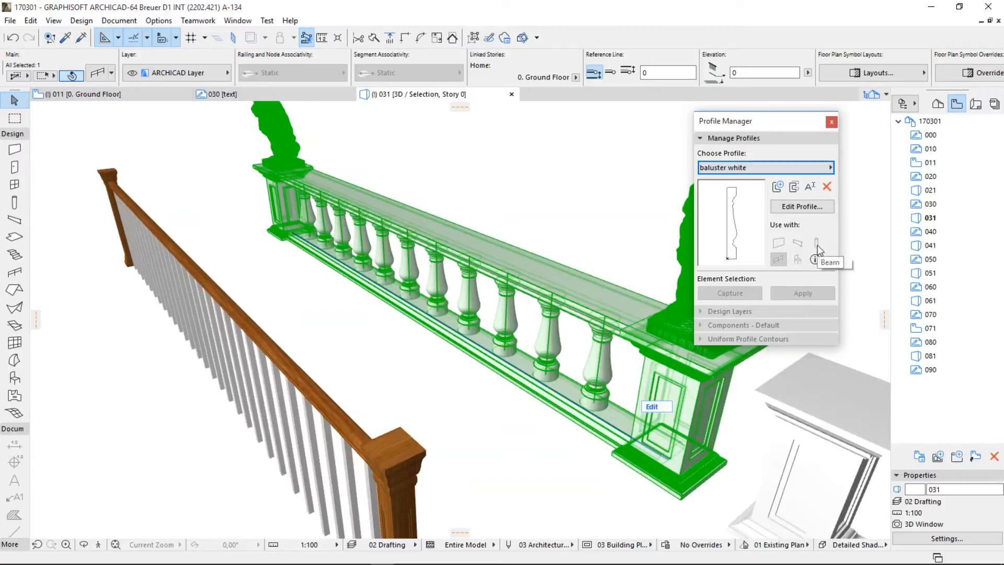
click(779, 260)
click(831, 124)
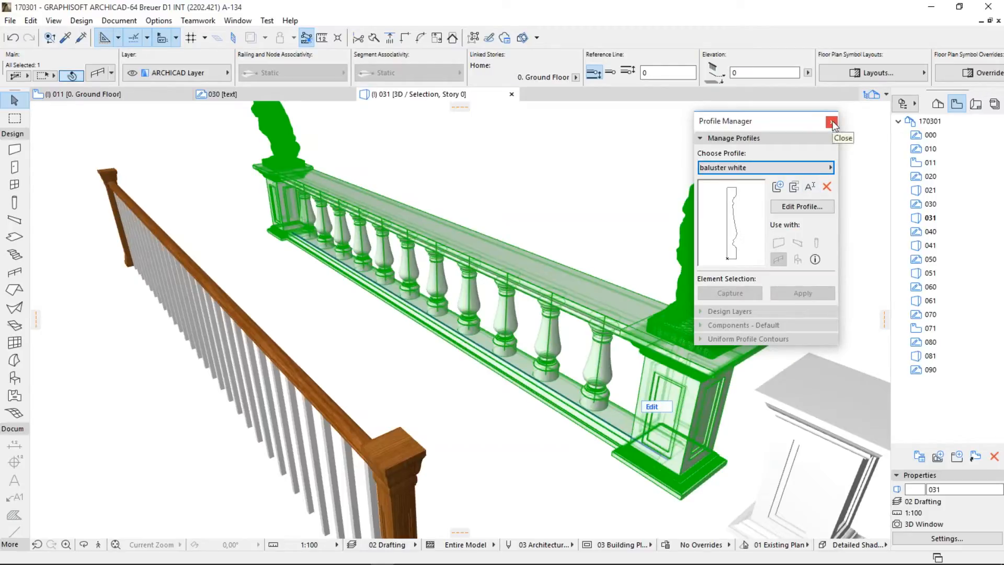
Step: Try to set the geometry method of the balusters' middle profile to Quadrangle in the whole railing's settings
click(96, 74)
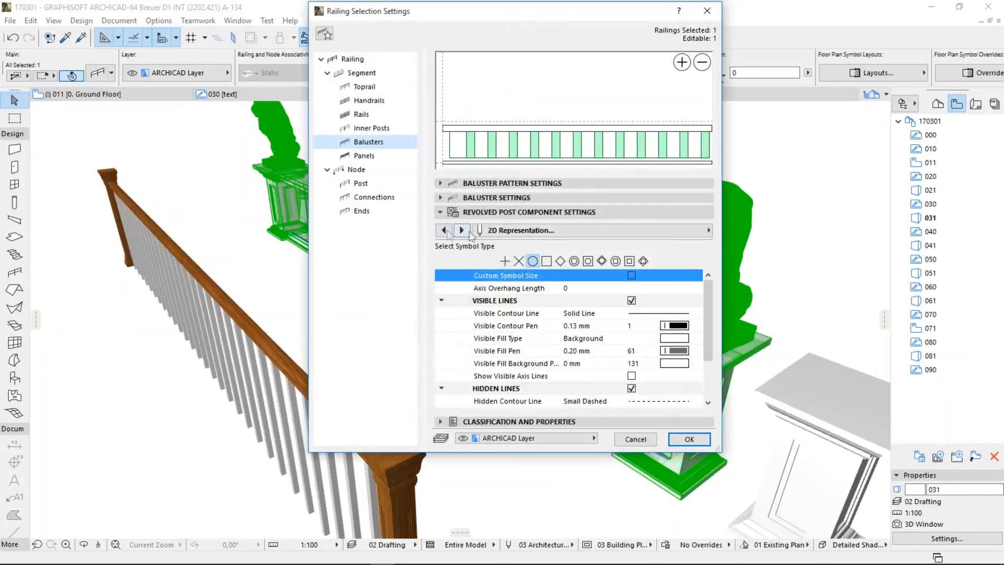
click(461, 230)
click(497, 317)
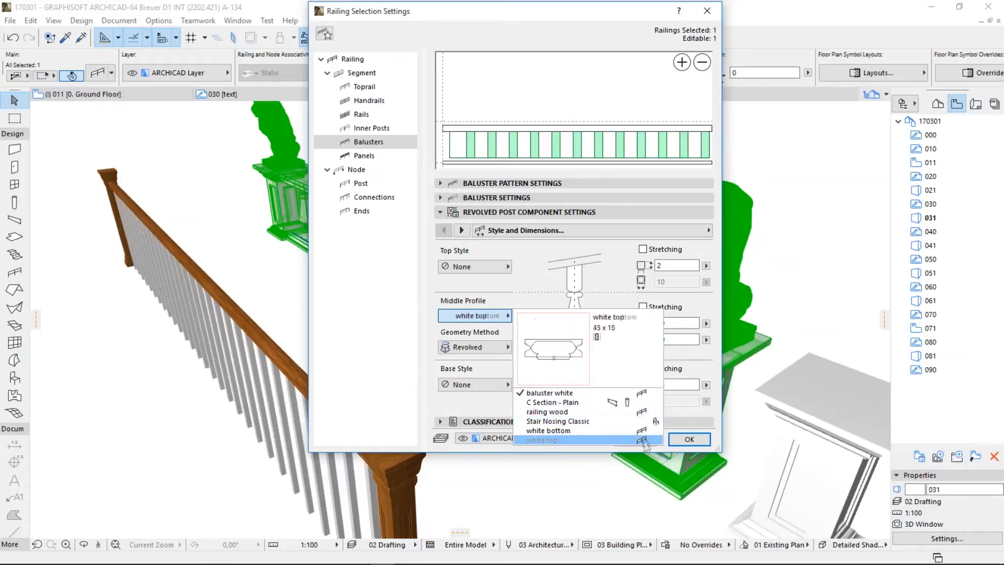
click(507, 296)
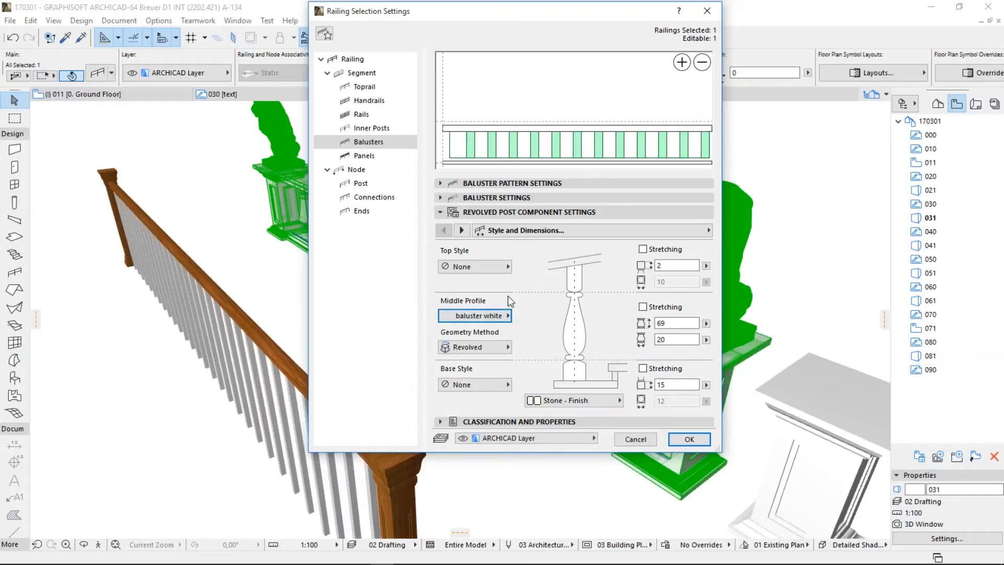
click(498, 348)
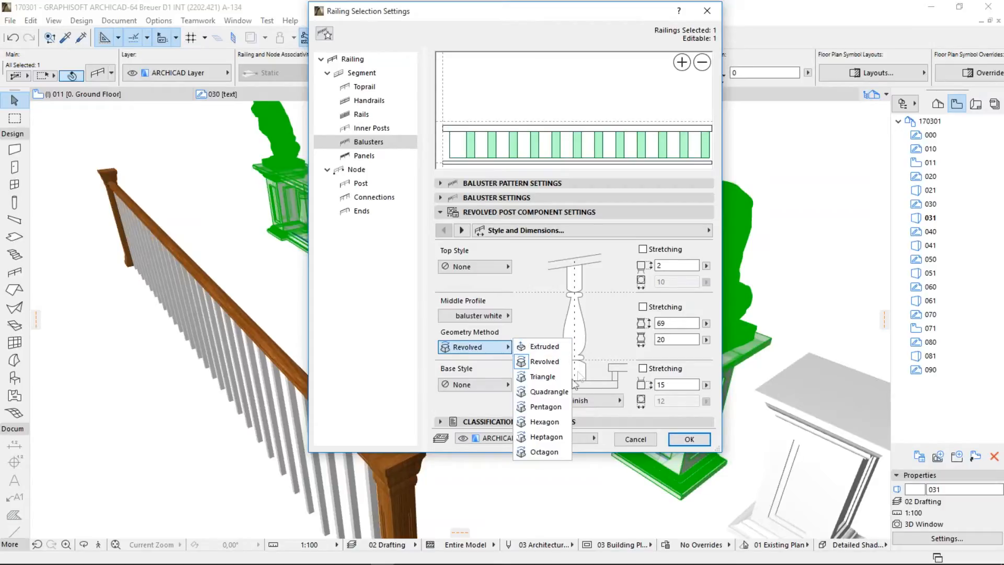
click(549, 391)
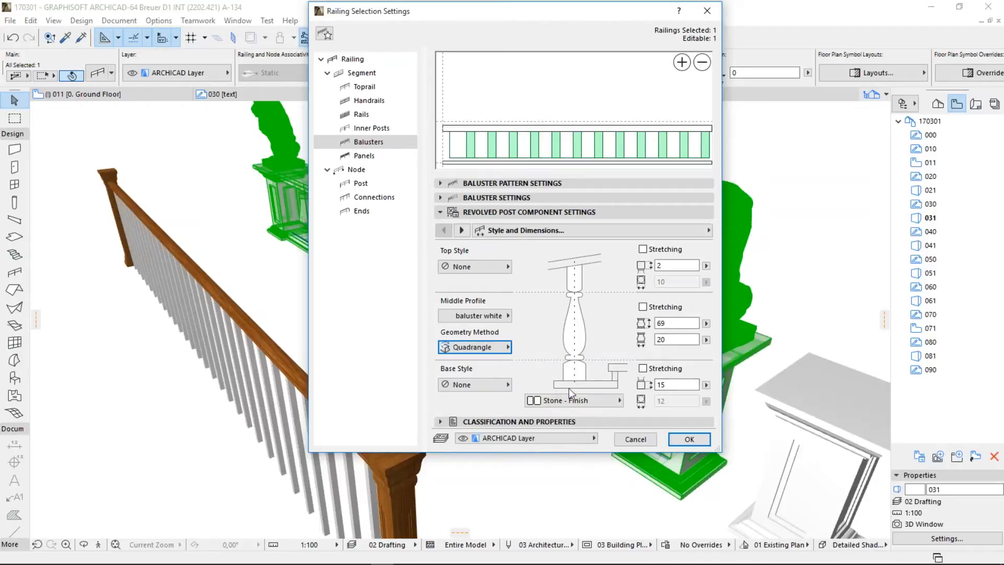
click(689, 438)
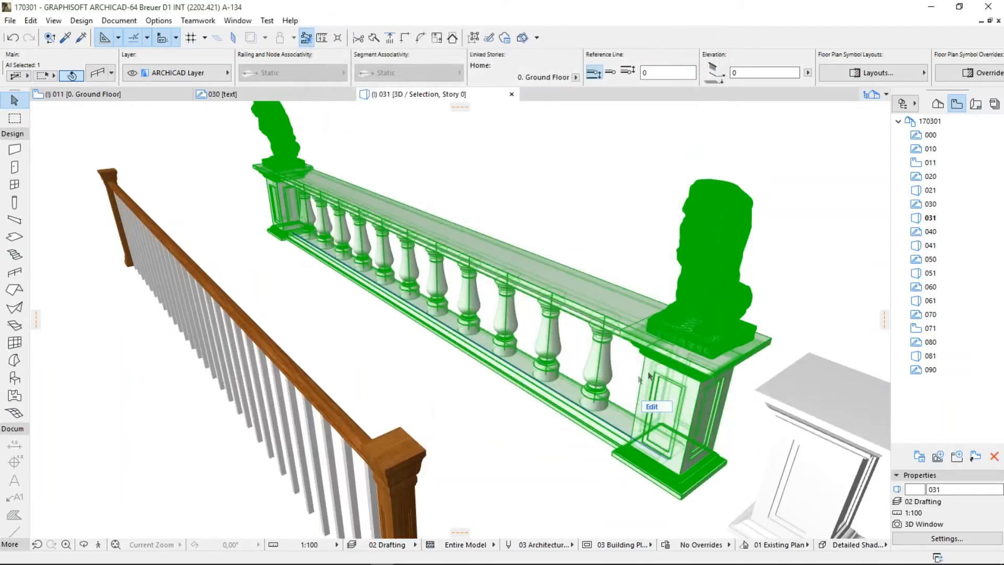
Step: Enter edit mode for the white balustrade with lion posts and select its set of balusters
middle_drag(653, 409, 634, 409)
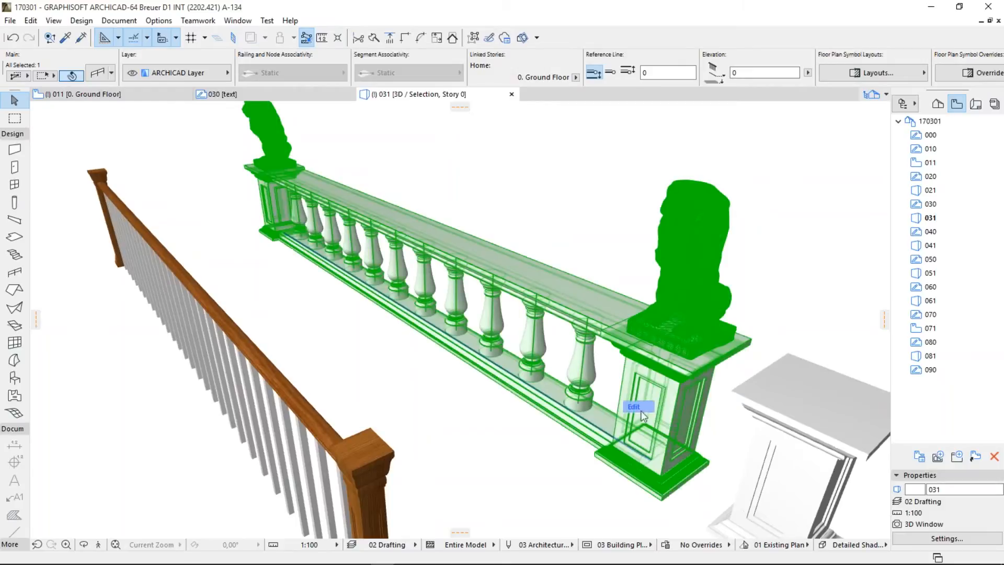
click(640, 407)
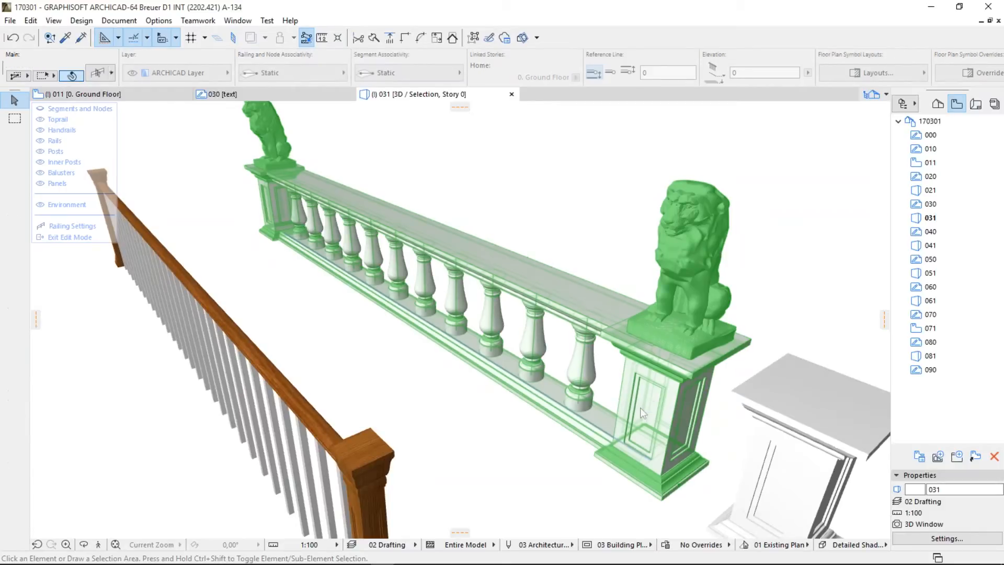
click(584, 364)
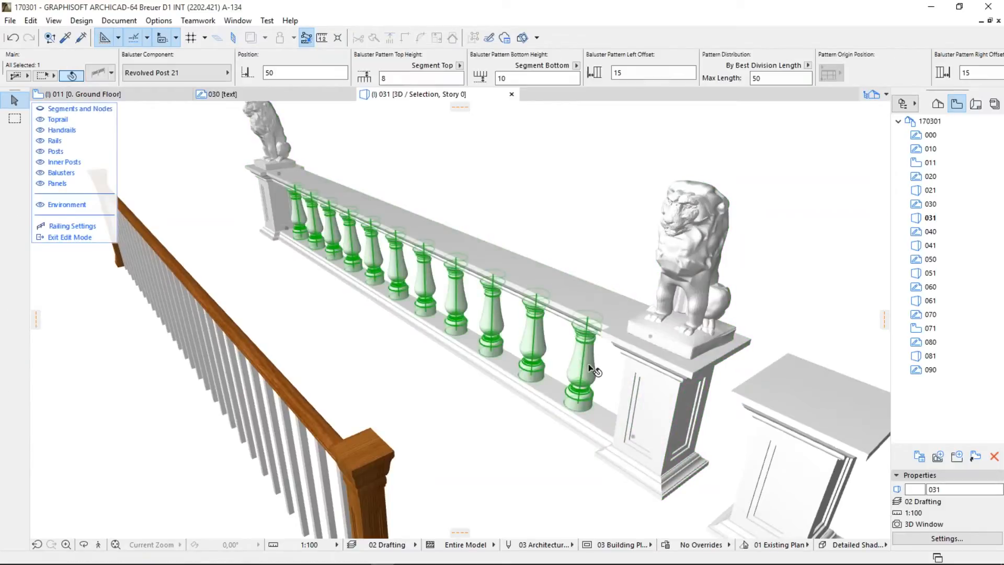
Step: Set the selected baluster set's geometry method to Quadrangle and examine the balusters up close
click(100, 74)
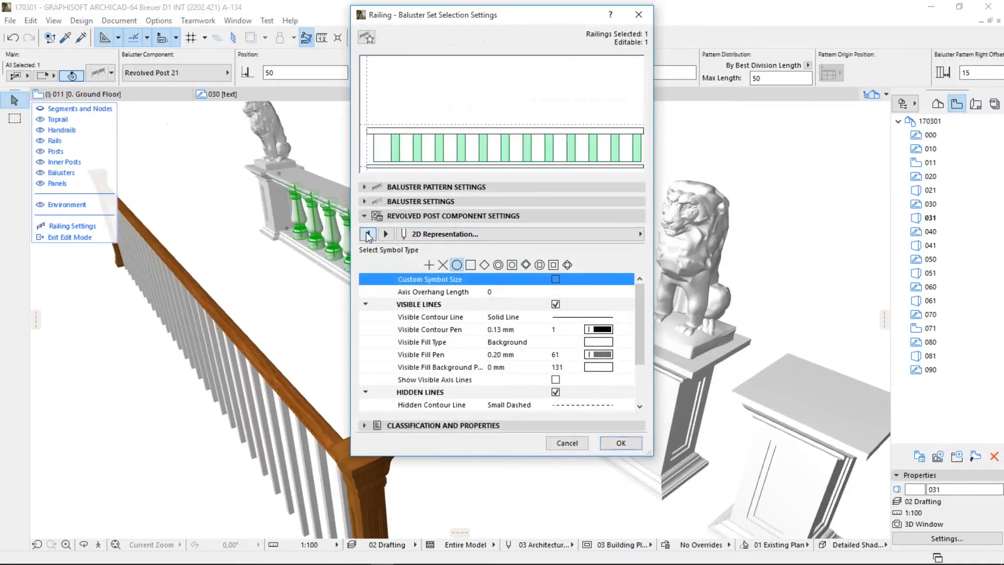
click(366, 232)
click(416, 321)
click(407, 317)
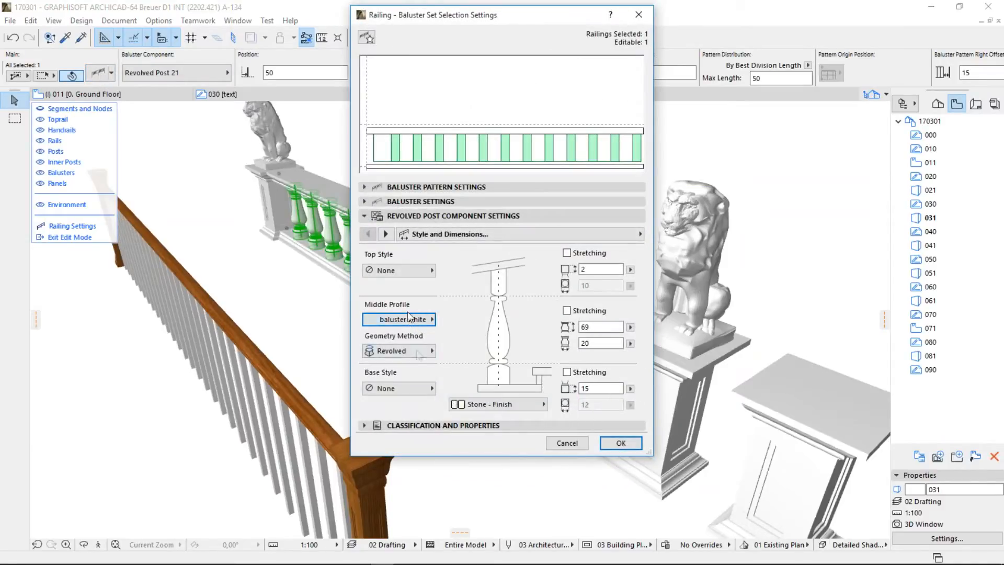
click(418, 351)
click(473, 396)
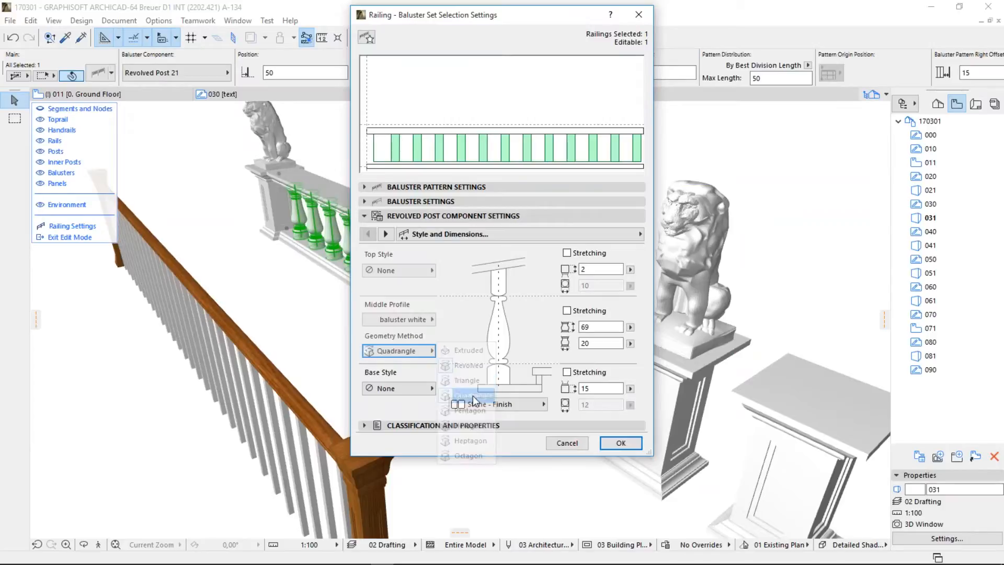
click(621, 443)
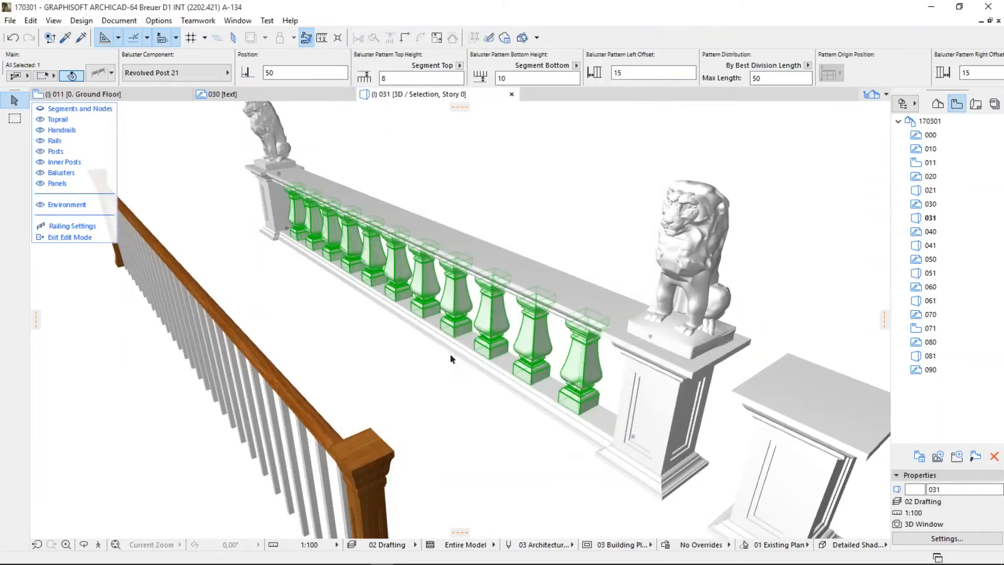
scroll(581, 386, up, 3)
scroll(581, 384, up, 5)
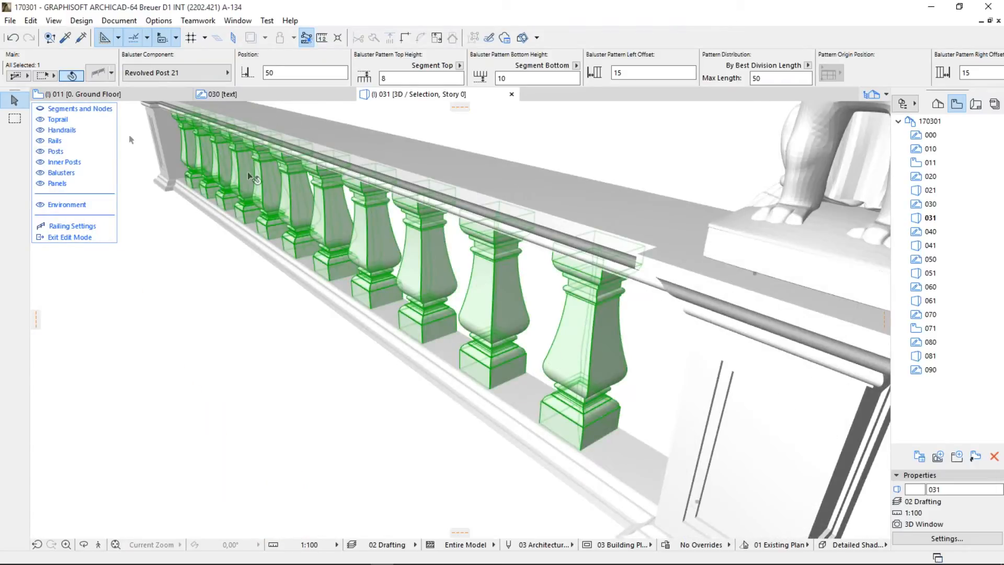
Step: Set the baluster set's geometry method to Revolved and enable stretching for the top, middle and base parts
click(103, 74)
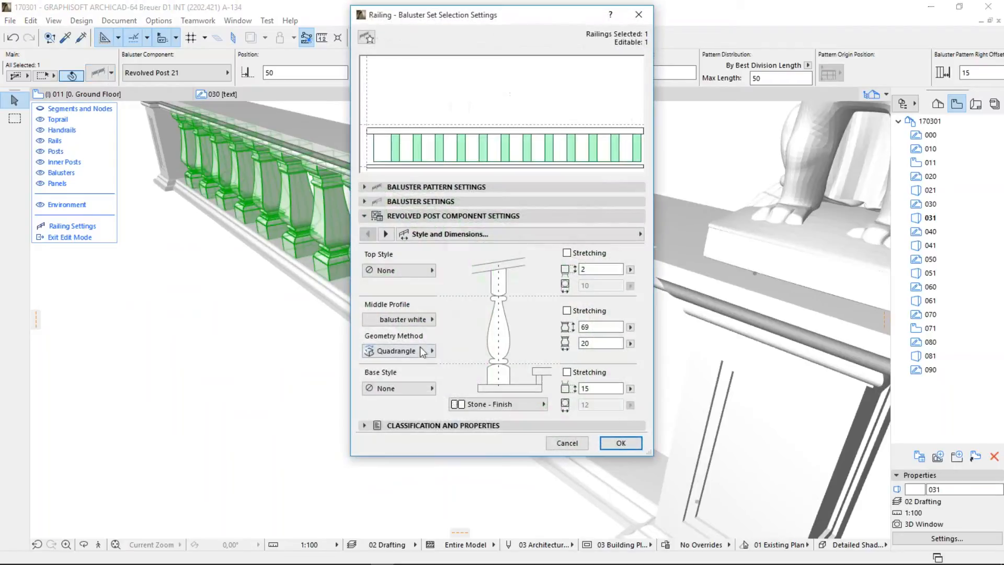
click(426, 351)
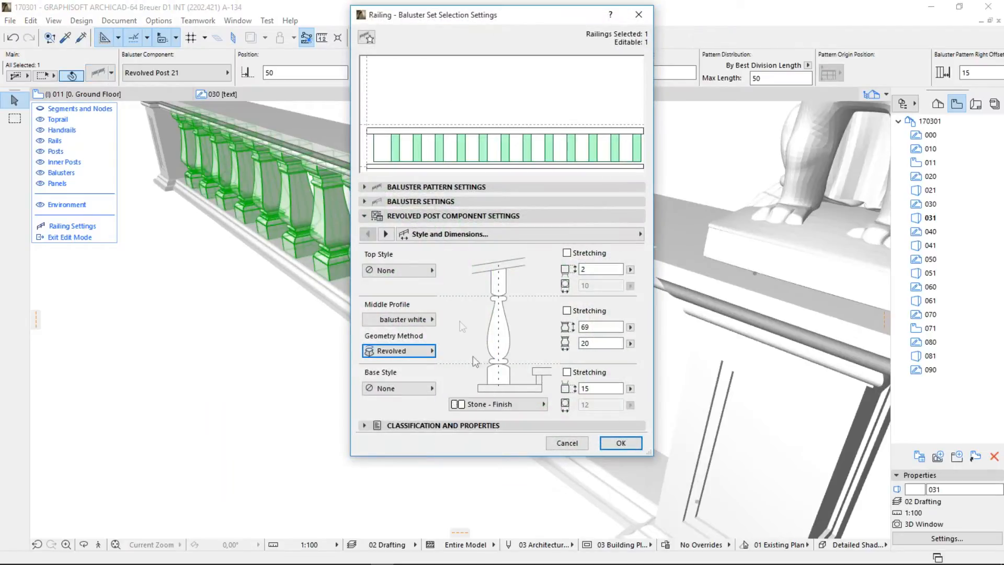
click(471, 365)
click(586, 311)
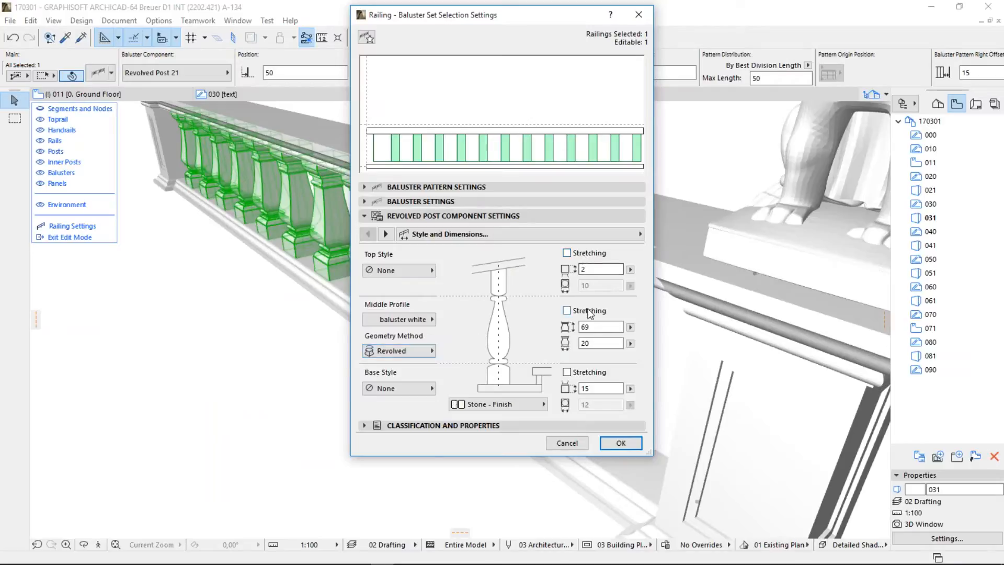
click(593, 253)
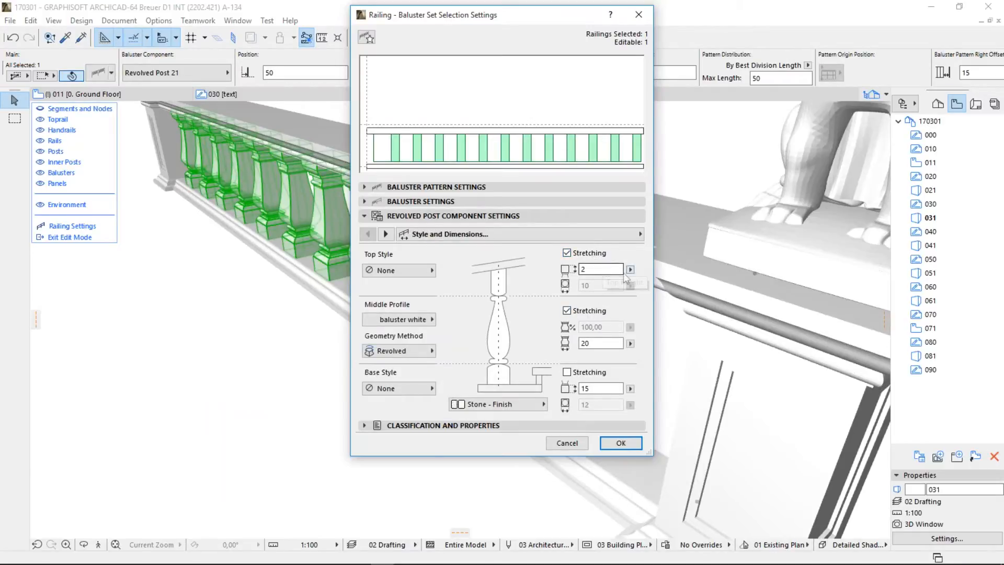
click(595, 373)
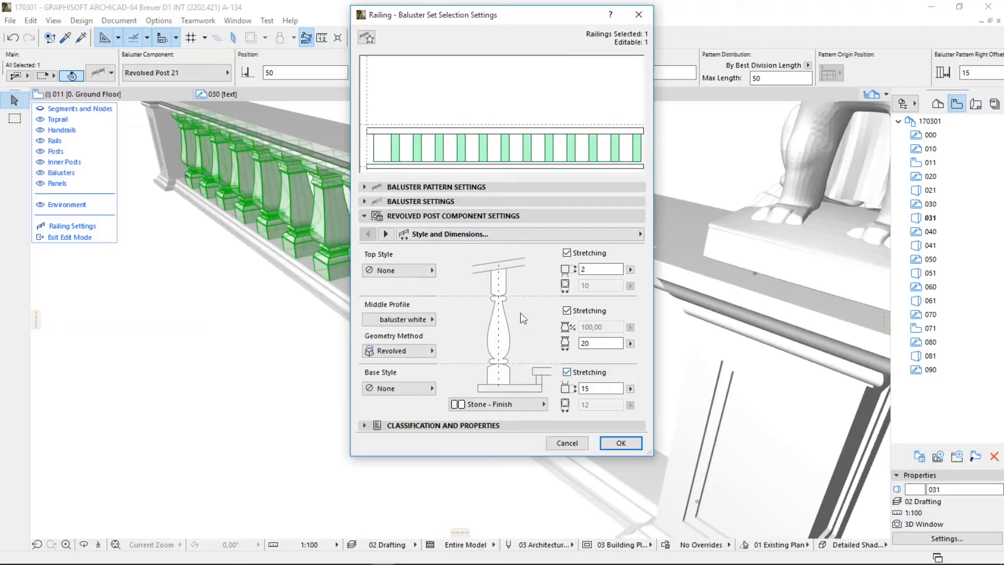
Step: Set both the top style and the base style of the balusters to Style 3
click(413, 270)
click(463, 315)
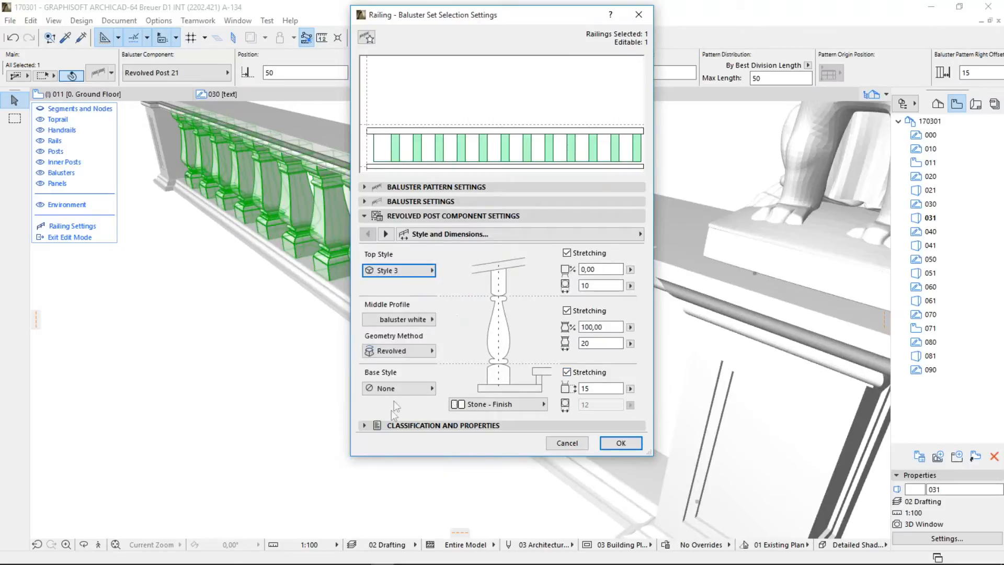
click(428, 388)
click(463, 433)
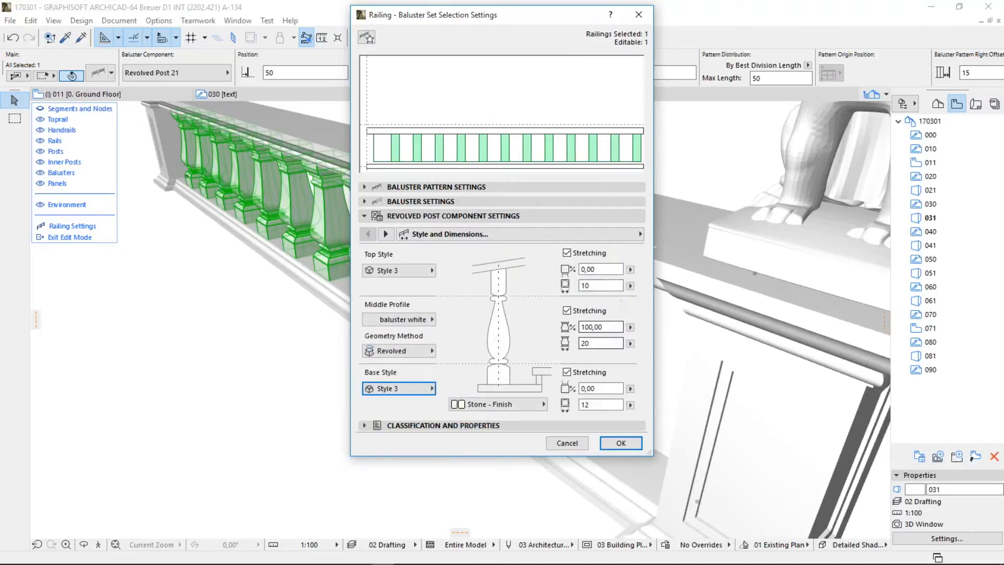
Step: Set the balusters' top and base parts each to 10 percent height and a width of 20
click(609, 286)
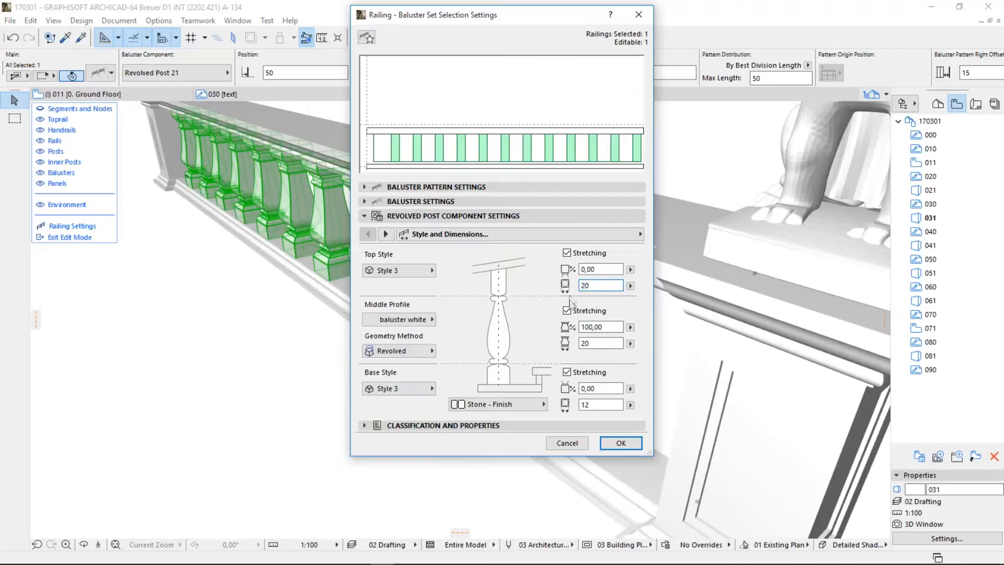
click(598, 268)
text(10)
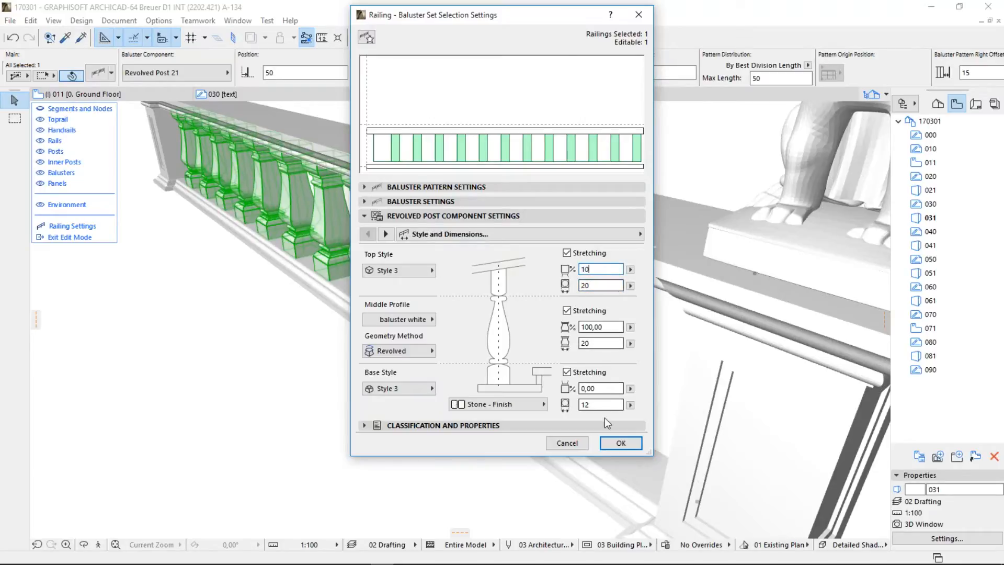
click(600, 388)
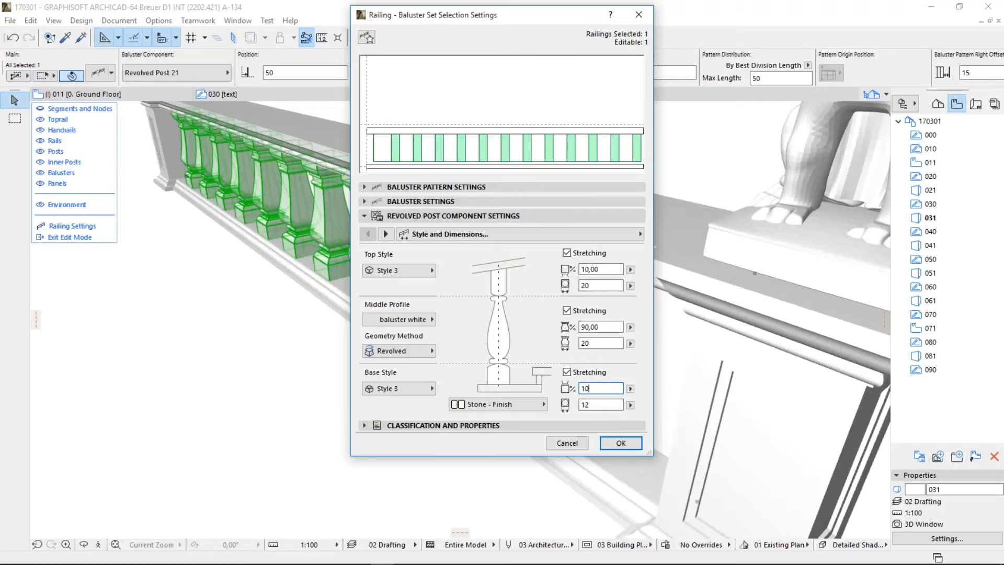
key(Tab)
text(20)
click(621, 443)
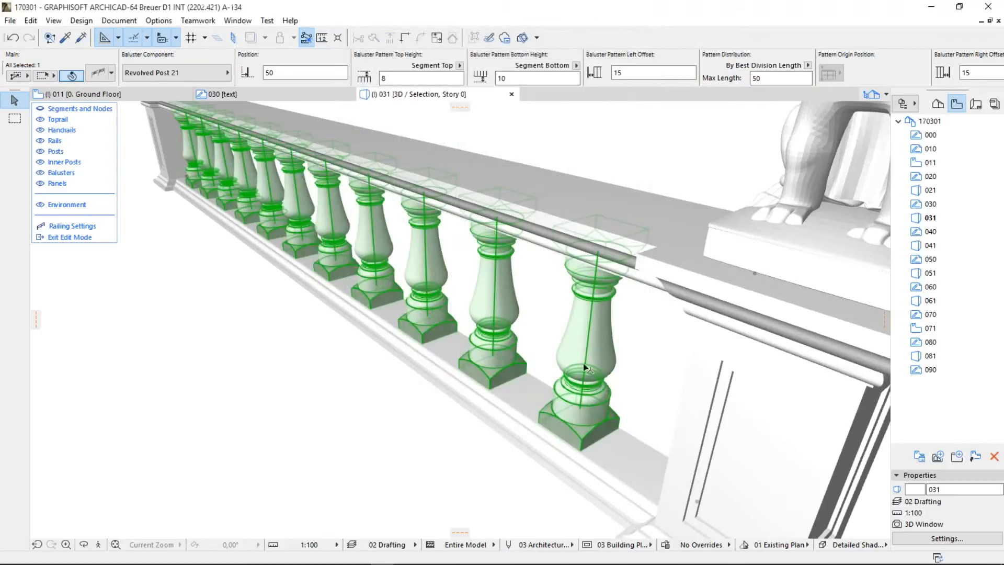
Step: Check the reshaped balusters, exit the white balustrade's edit mode and clear the selection
shift+middle_drag(618, 339, 663, 386)
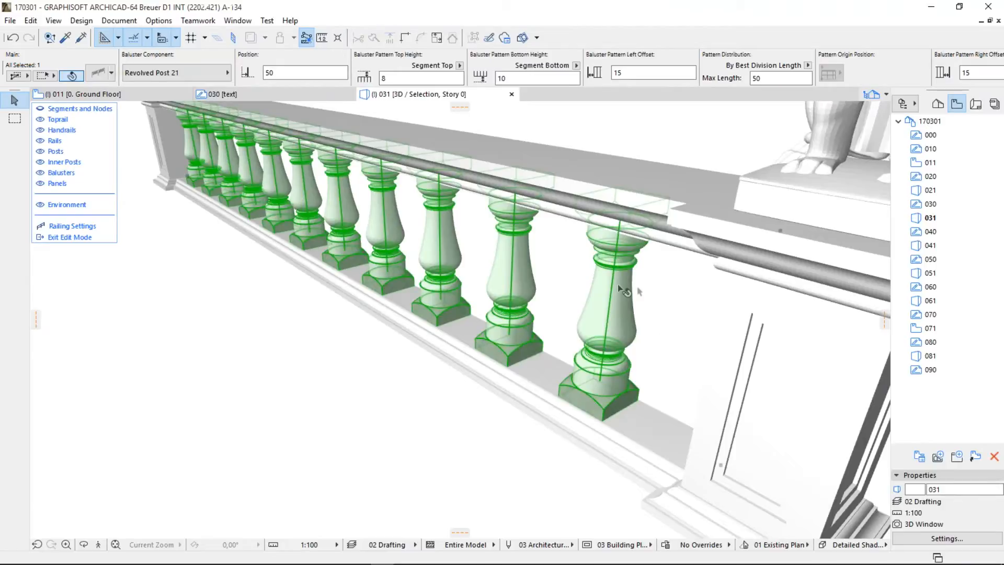
scroll(616, 290, down, 6)
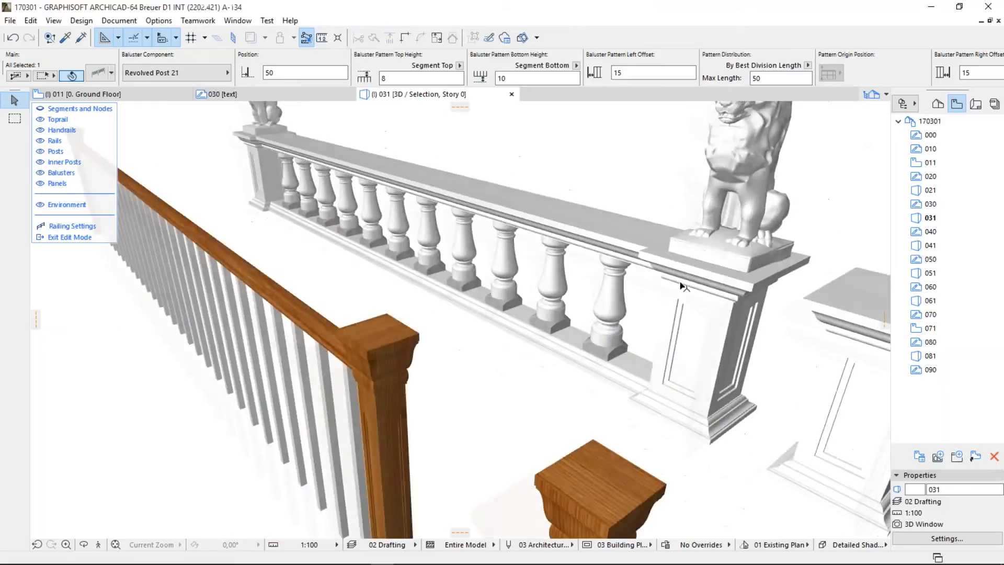
middle_drag(684, 284, 540, 359)
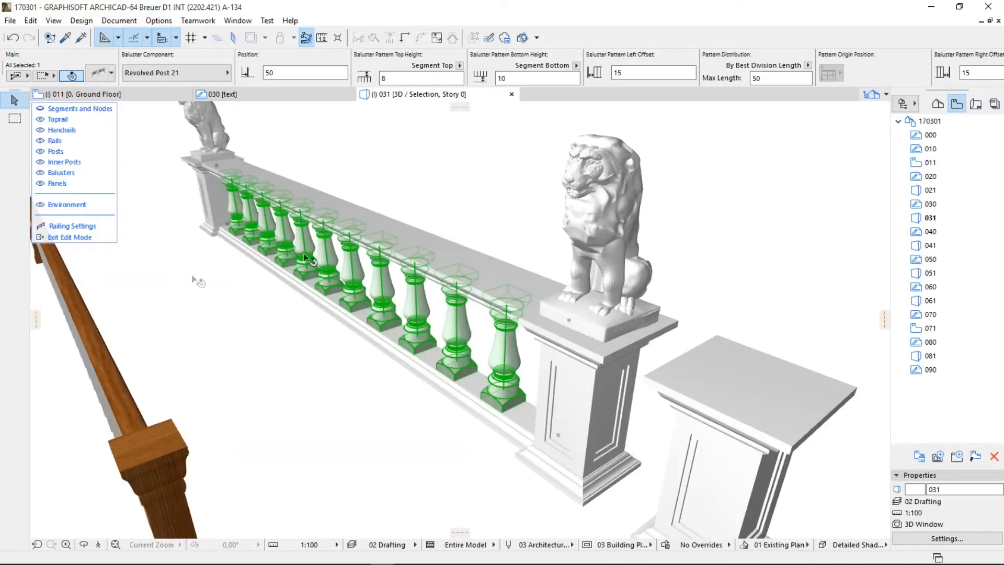
click(61, 238)
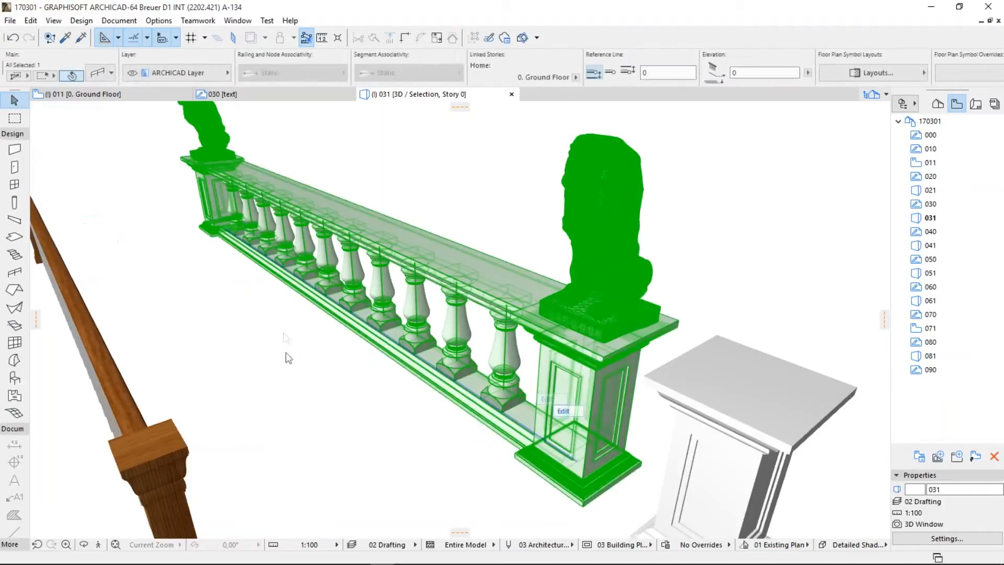
click(307, 356)
Step: Open the dialog for saving the standalone white post as a Railing Post, then leave it without saving
scroll(292, 357, down, 5)
middle_drag(389, 299, 442, 260)
click(666, 280)
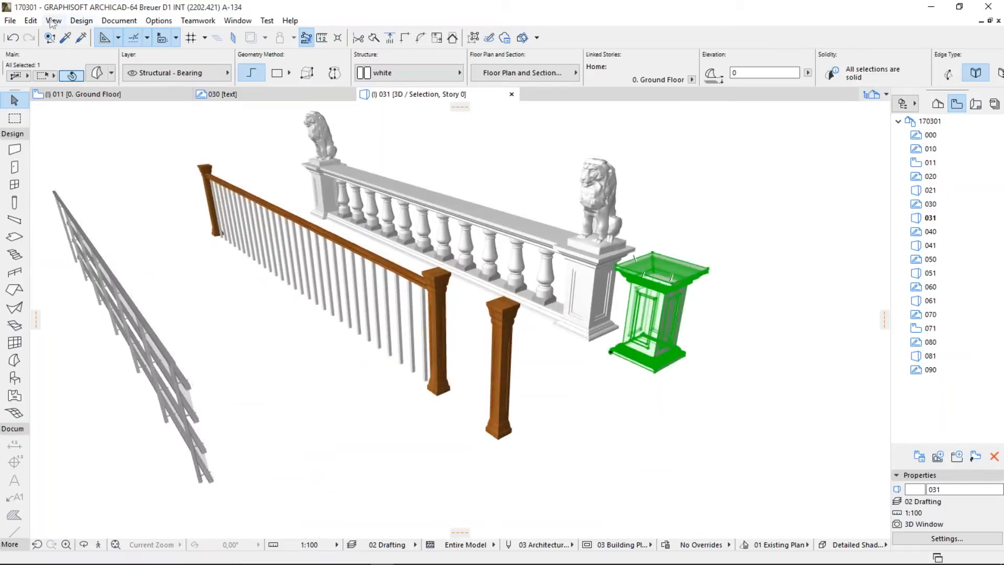
click(9, 20)
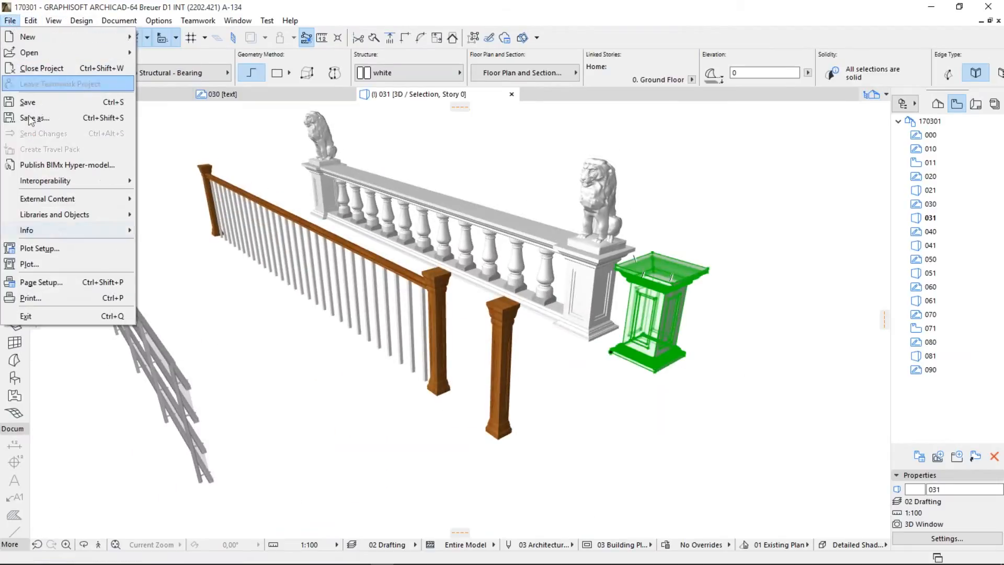
mouse_move(59, 217)
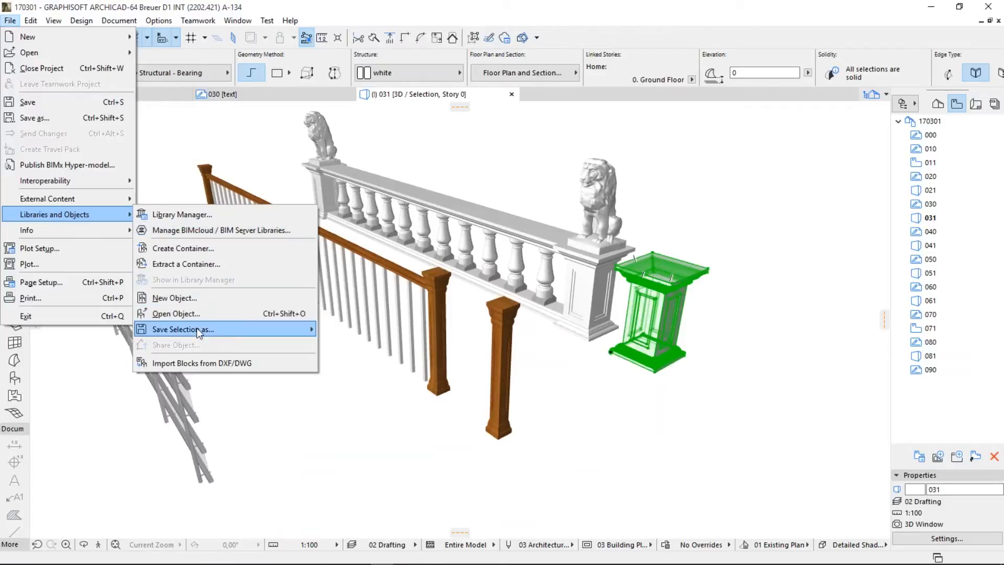
mouse_move(200, 333)
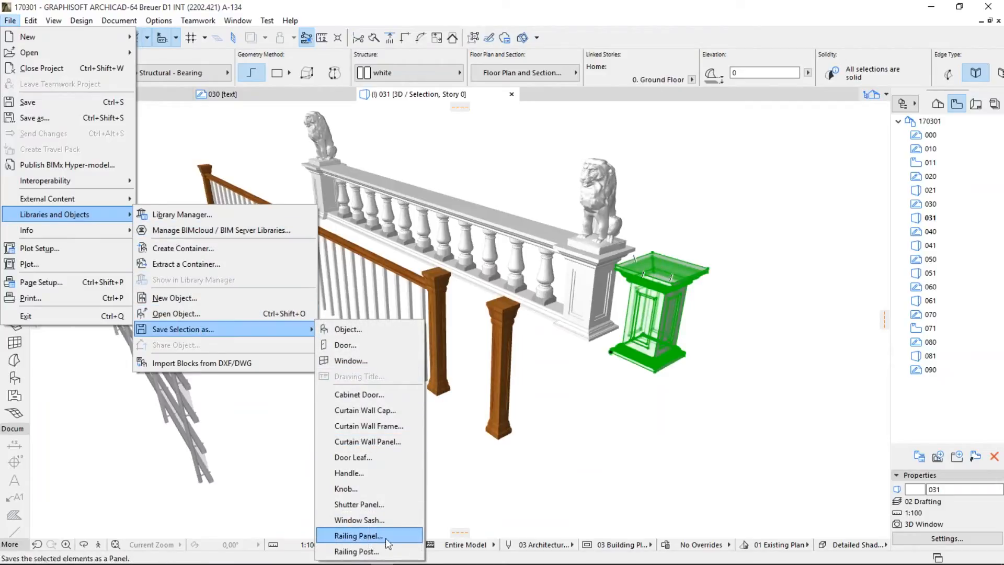
click(357, 552)
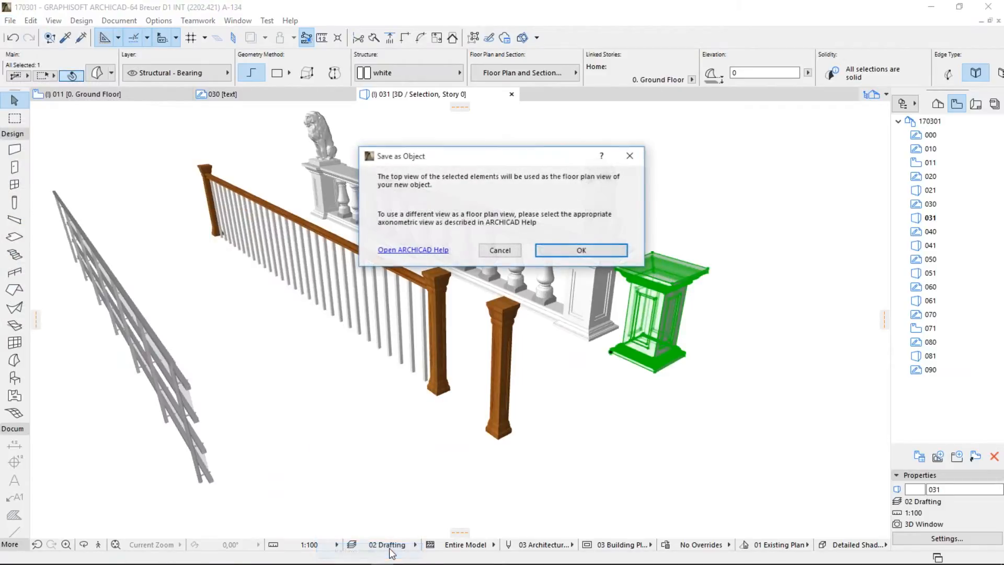
click(575, 250)
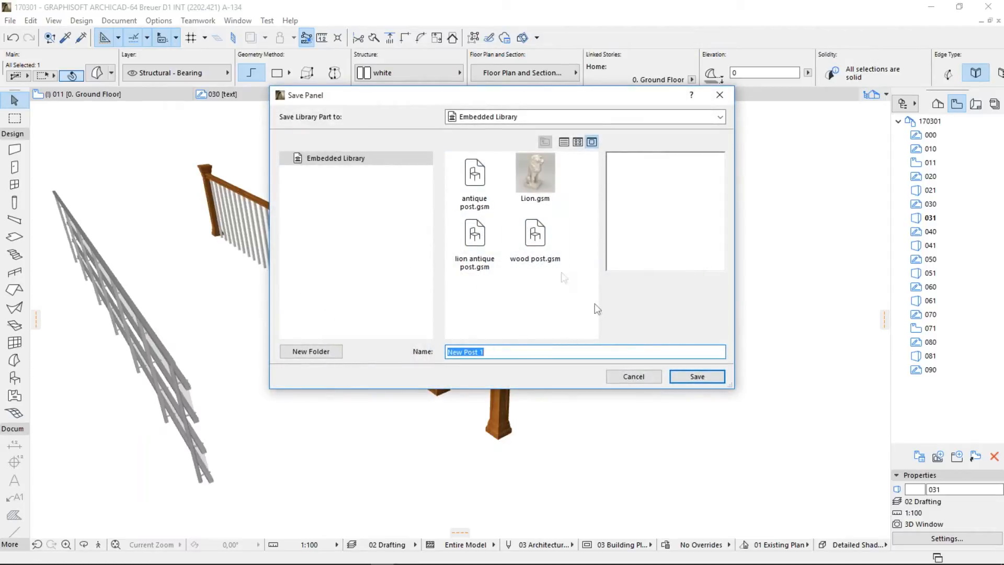
click(634, 377)
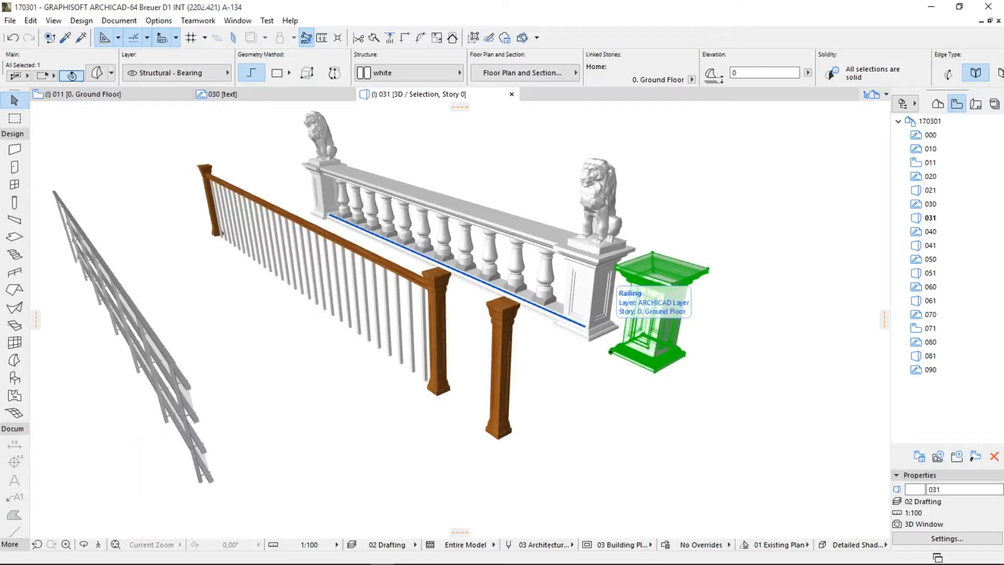
click(670, 377)
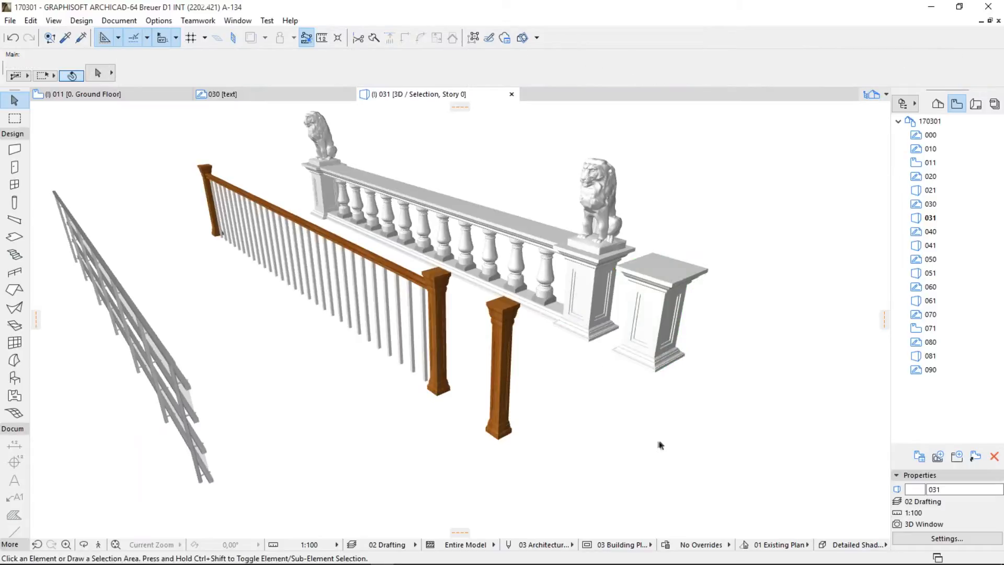
Step: Compare the standalone wooden post with the wooden railing and inspect the post component in that railing's settings
click(513, 341)
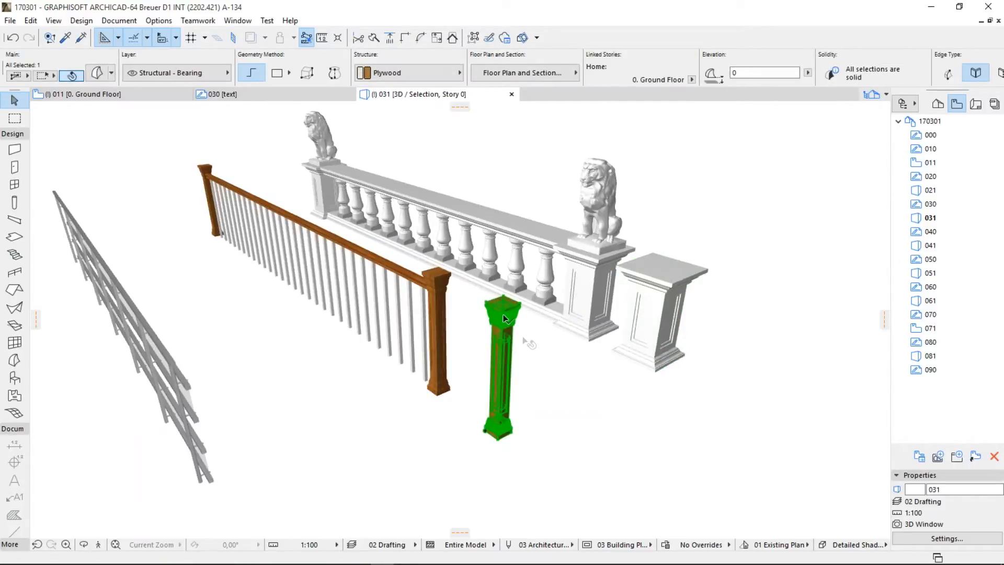
click(468, 348)
scroll(473, 348, up, 5)
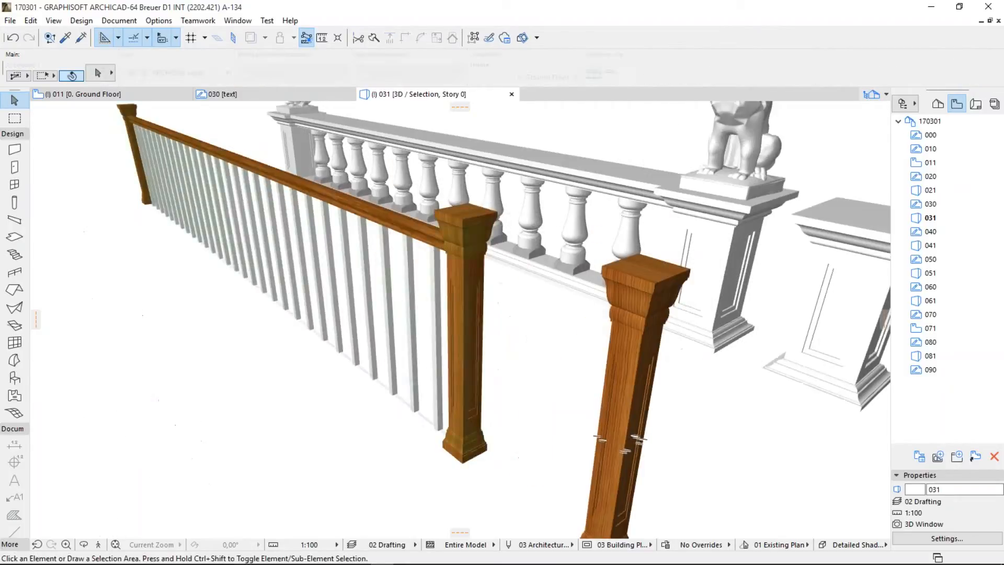
click(414, 375)
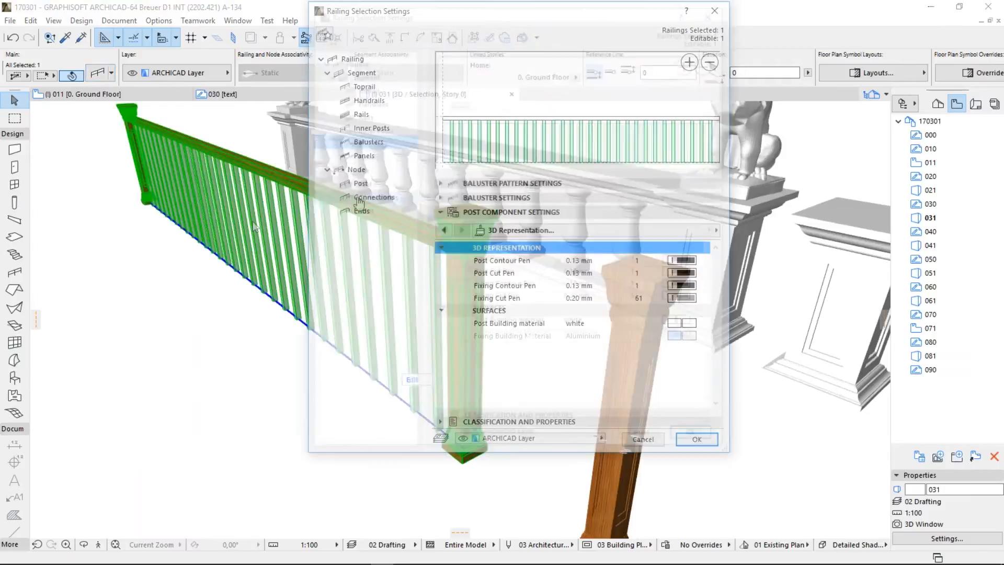
click(361, 186)
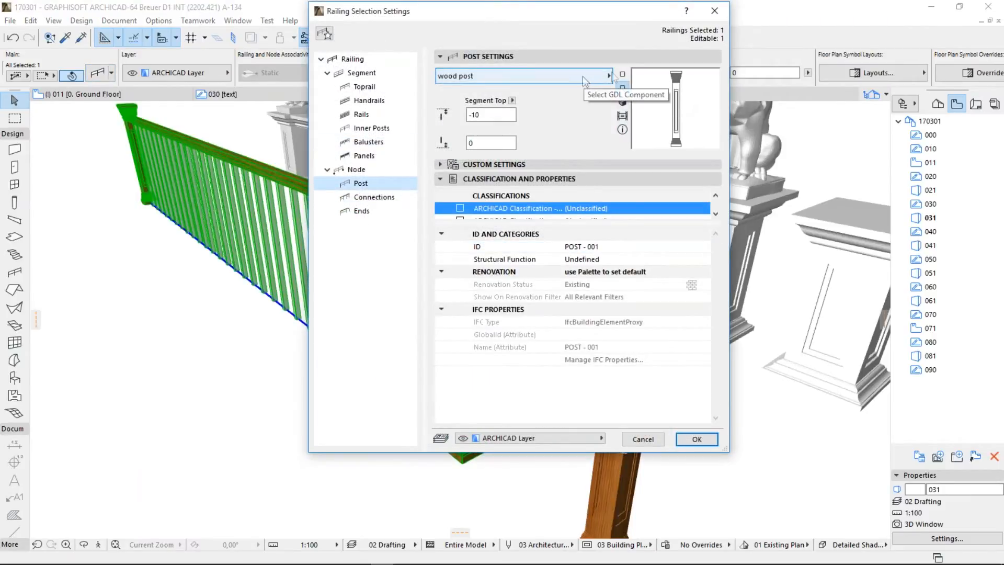
click(715, 11)
key(Escape)
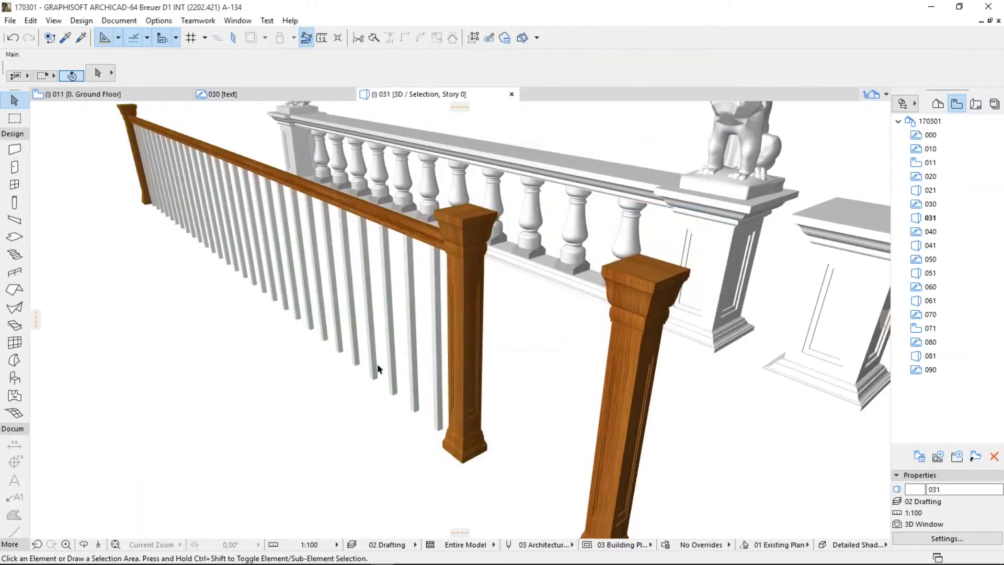
scroll(378, 353, down, 4)
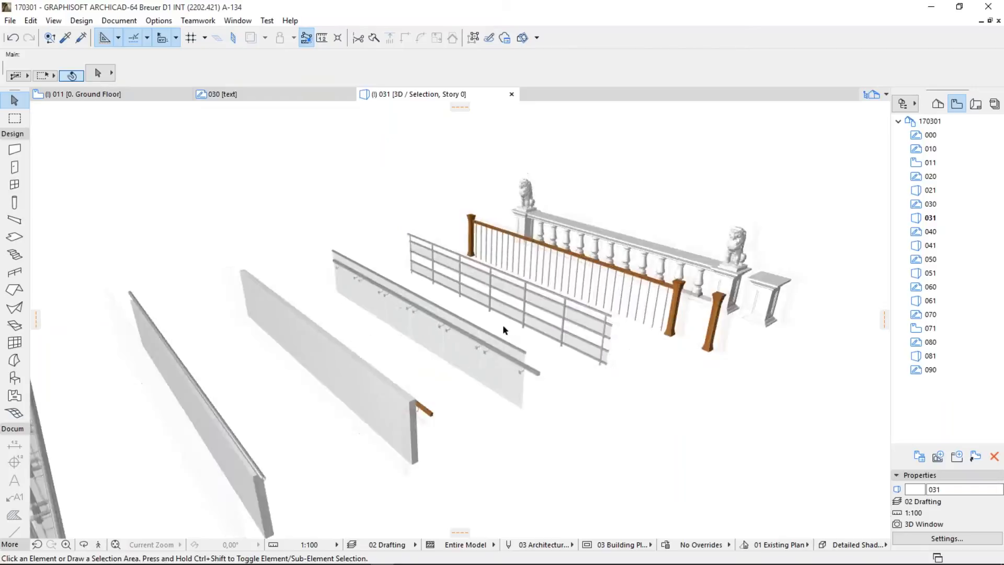
middle_drag(503, 330, 624, 308)
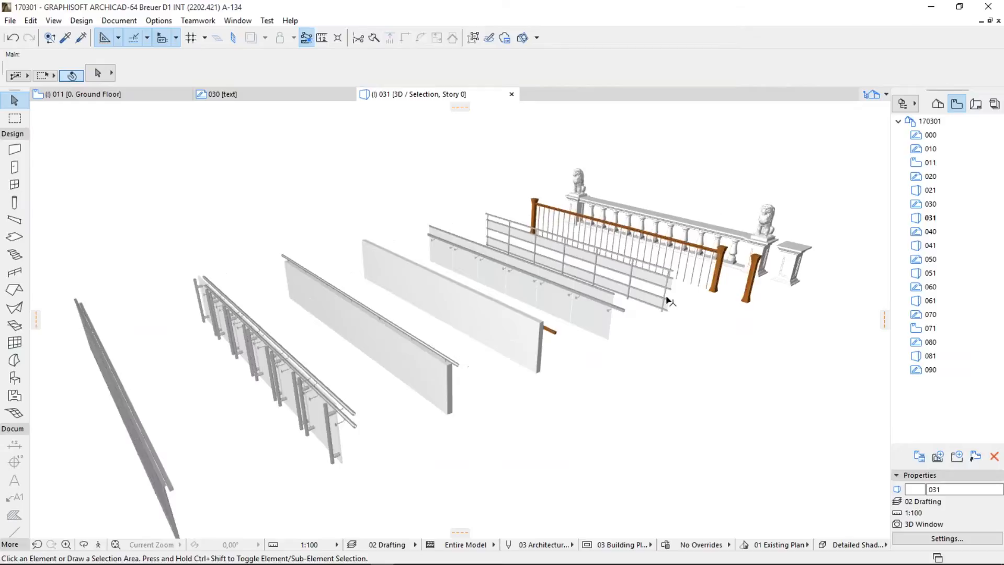
shift+middle_drag(678, 328, 647, 312)
scroll(646, 313, up, 6)
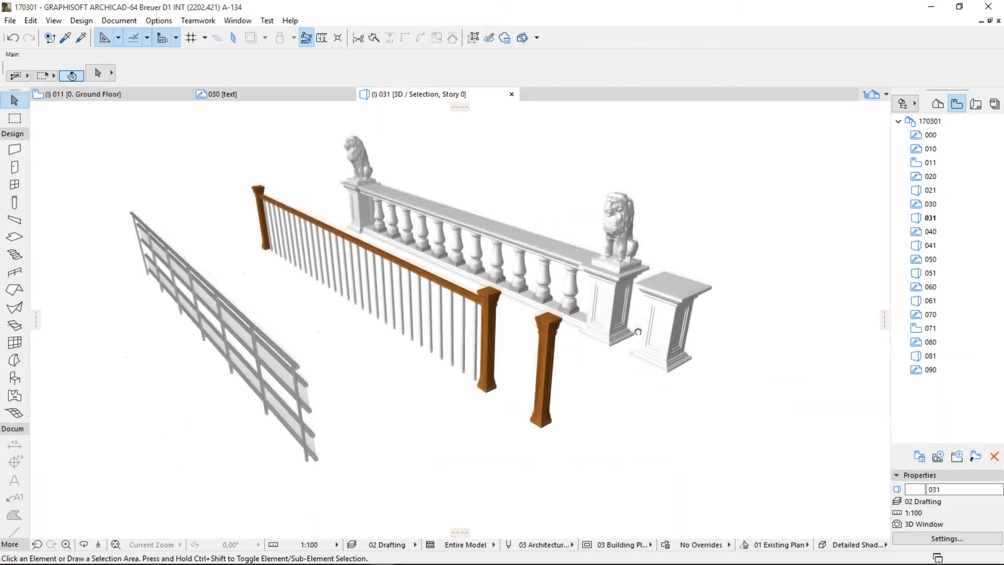
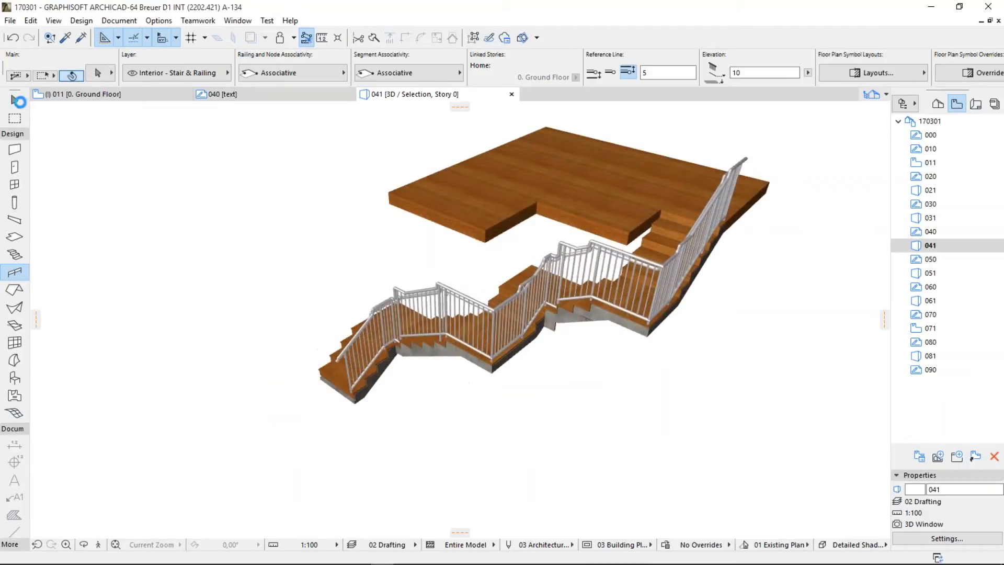
Step: Enter edit mode for the metal stair railing and select its toprail connections at the gooseneck corners
click(15, 100)
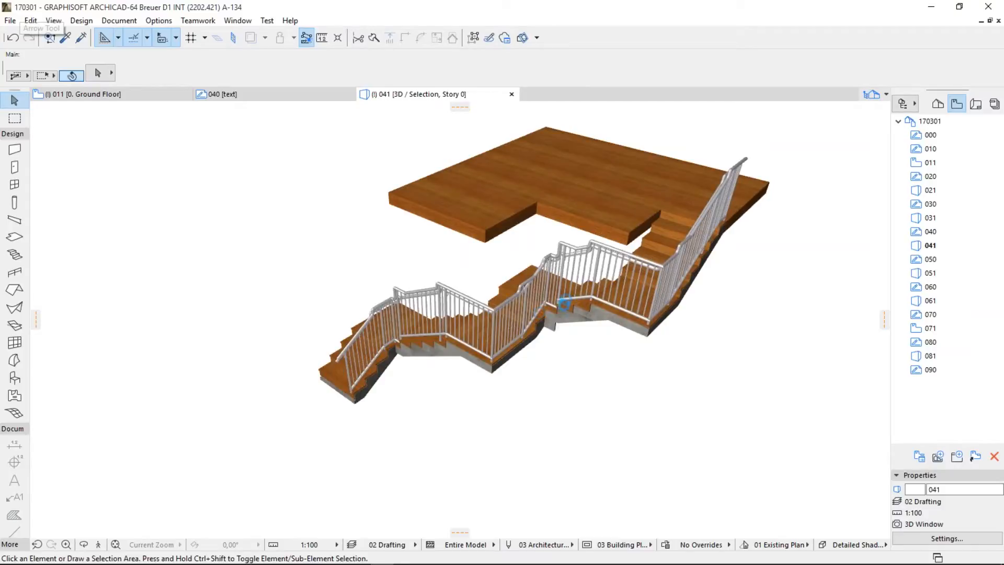
shift+middle_drag(560, 319, 706, 307)
scroll(385, 302, up, 10)
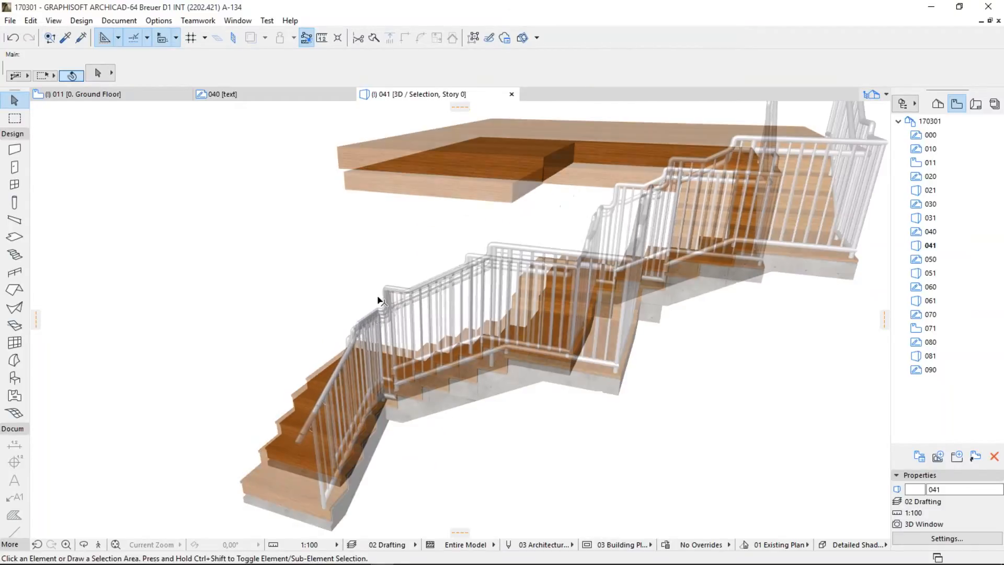
scroll(386, 302, down, 10)
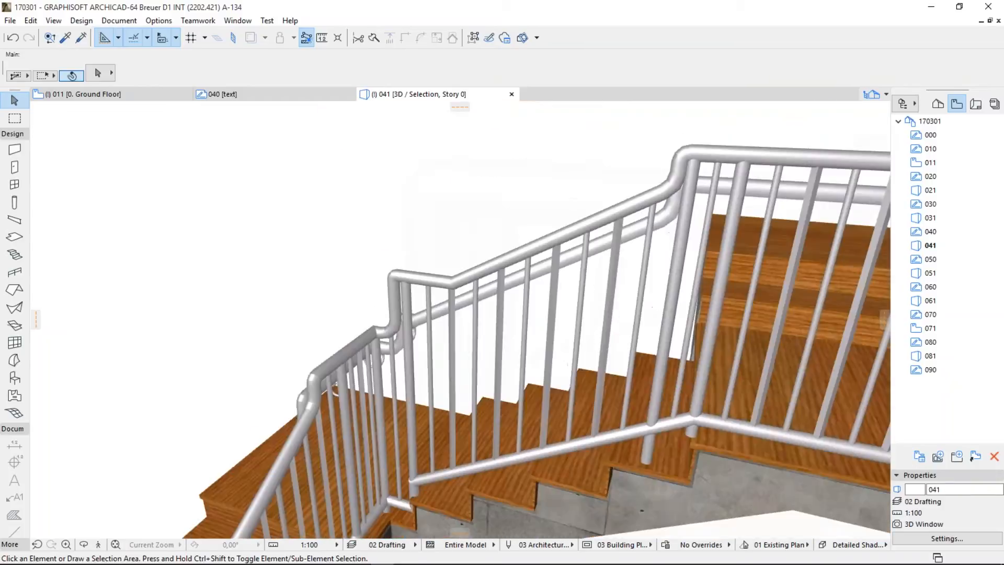
double_click(399, 285)
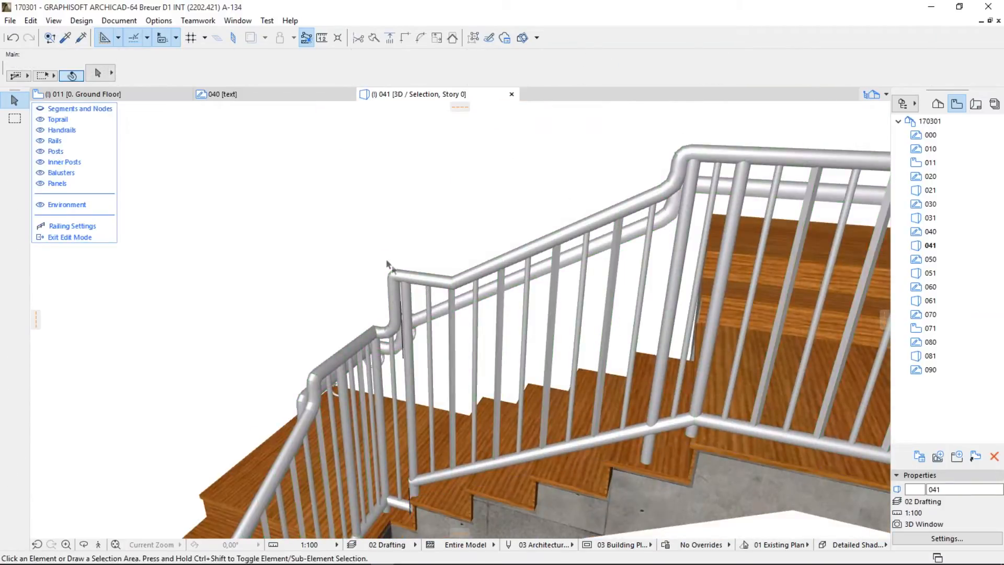
click(397, 275)
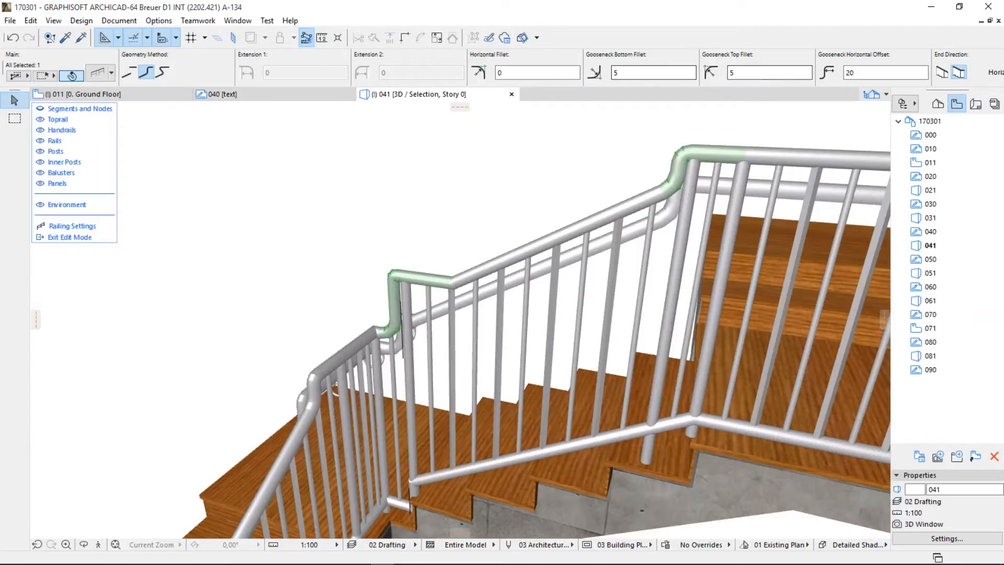
Step: Set the Gooseneck Top Fillet of the selected toprail connections to 10 in their selection settings
scroll(711, 72, right, 3)
scroll(710, 71, right, 5)
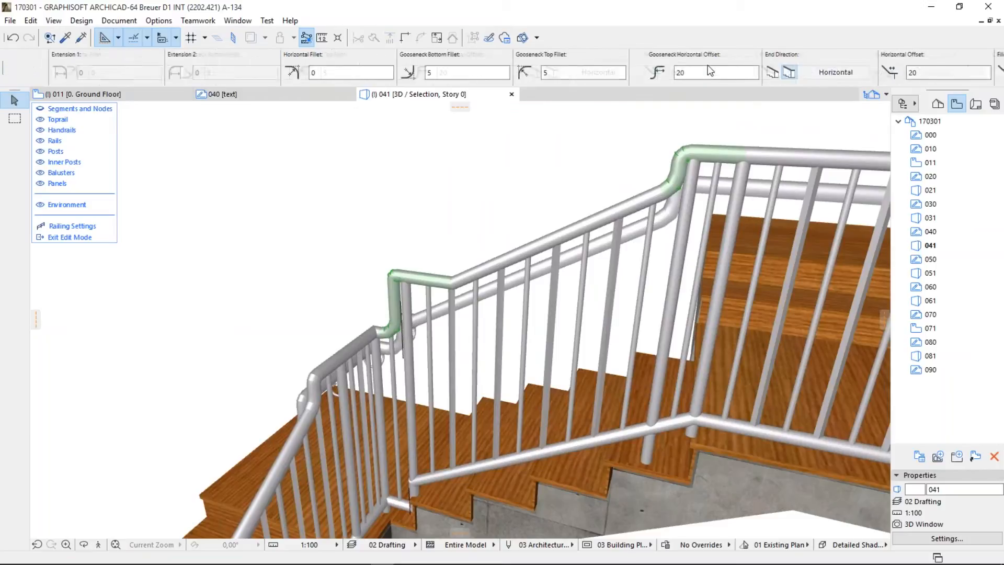
scroll(697, 72, left, 7)
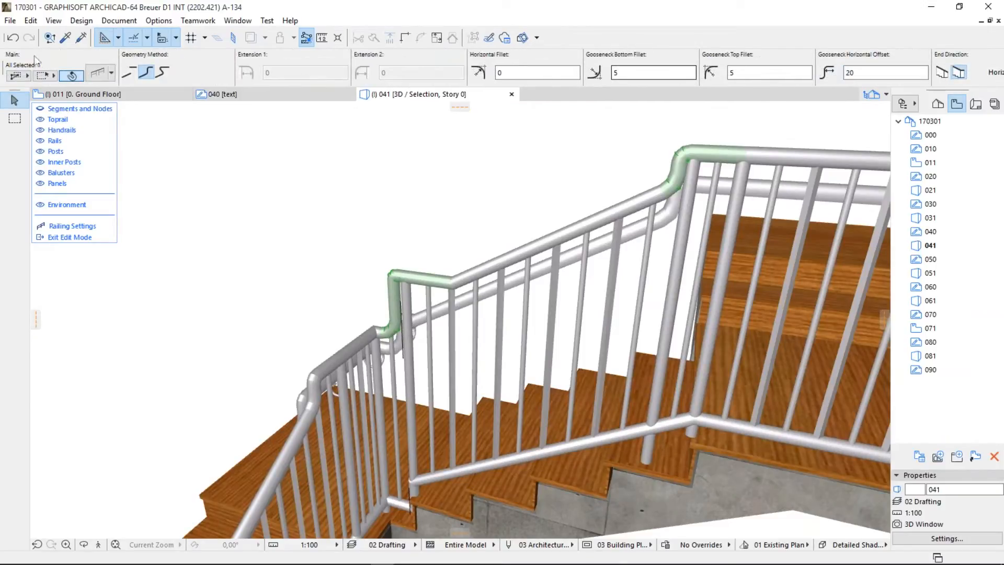
click(97, 75)
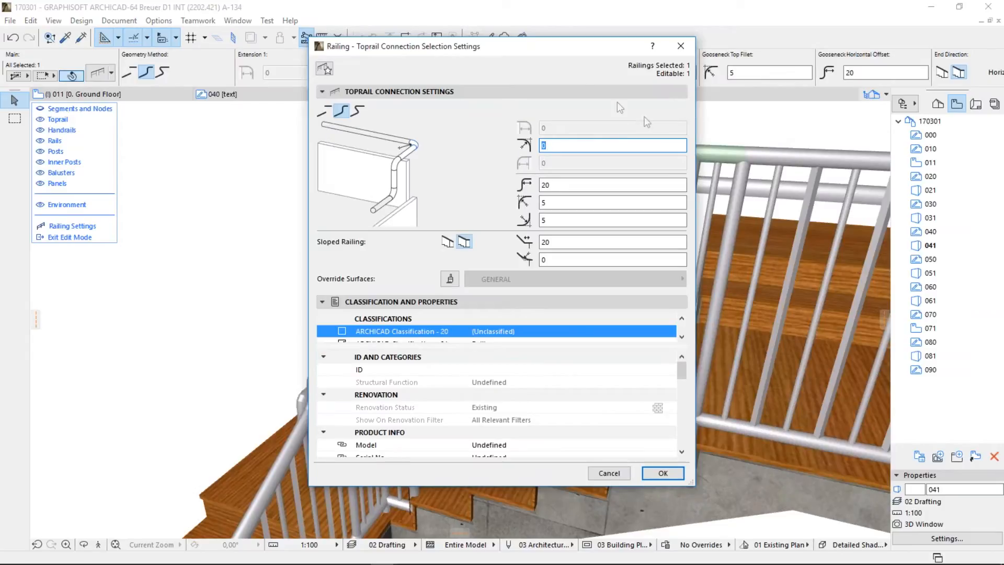
drag(528, 60, 825, 76)
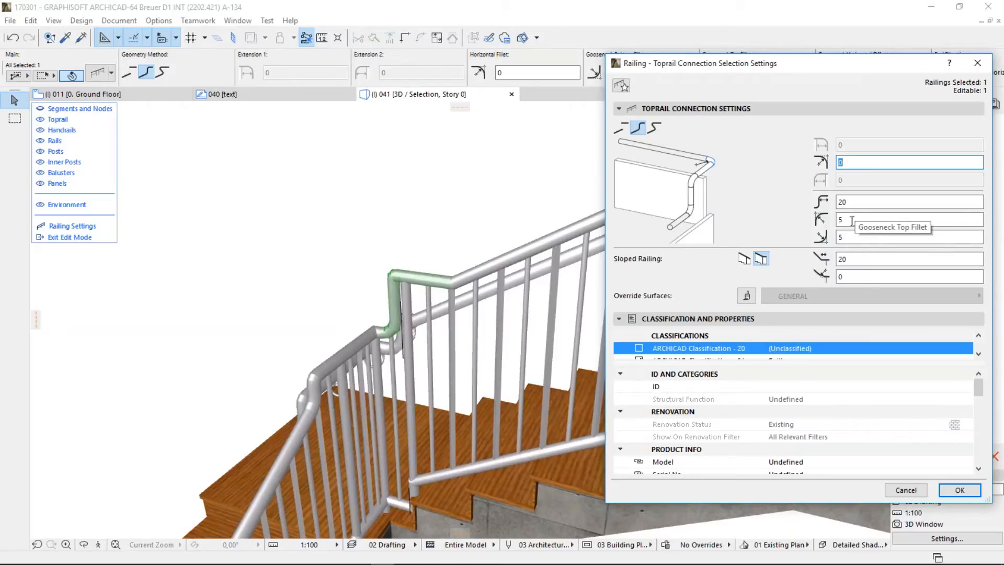
click(847, 219)
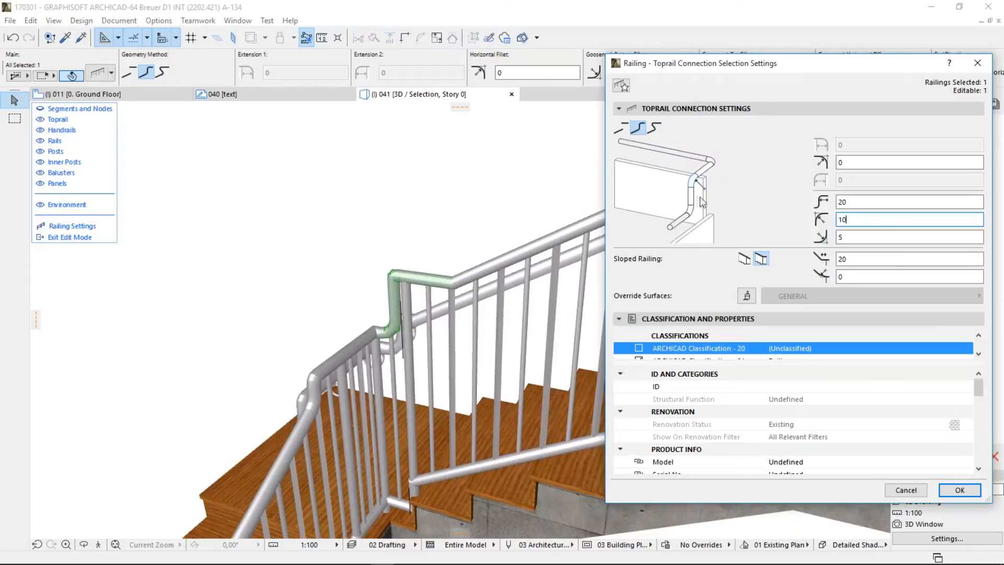
click(858, 235)
click(960, 490)
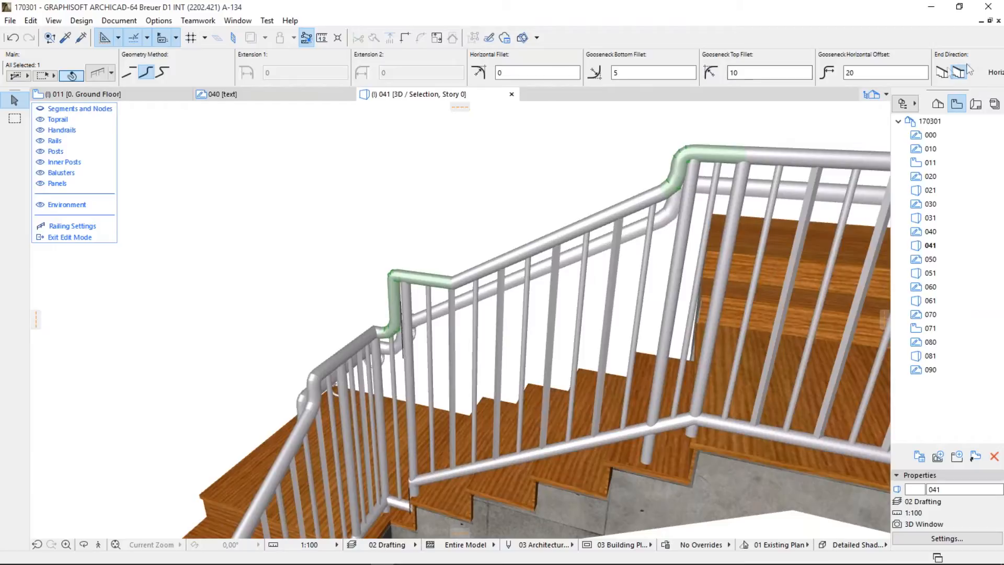
Step: Create independent segments from the selected toprail connections and select only the lower gooseneck connection
scroll(961, 70, down, 3)
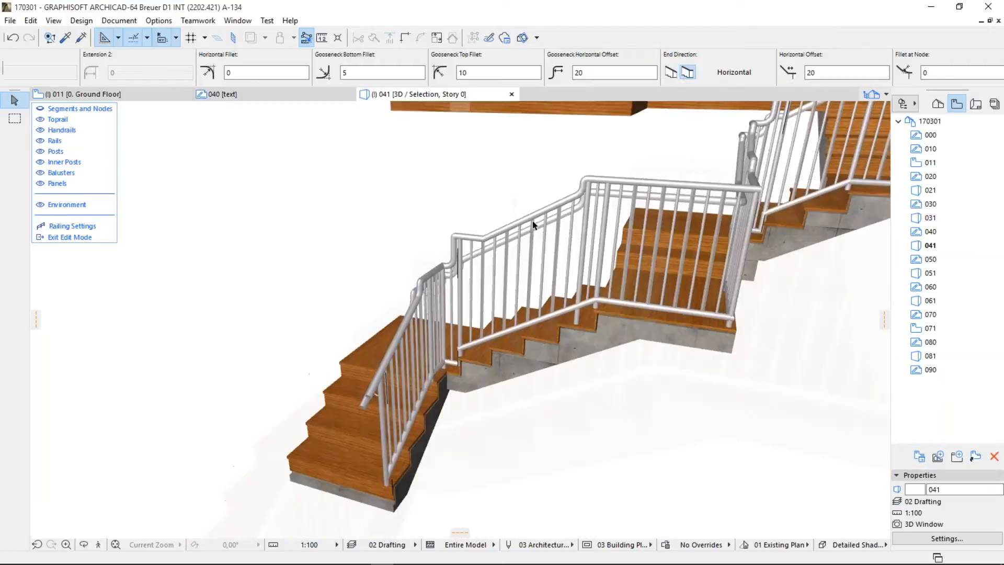
middle_drag(533, 225, 462, 256)
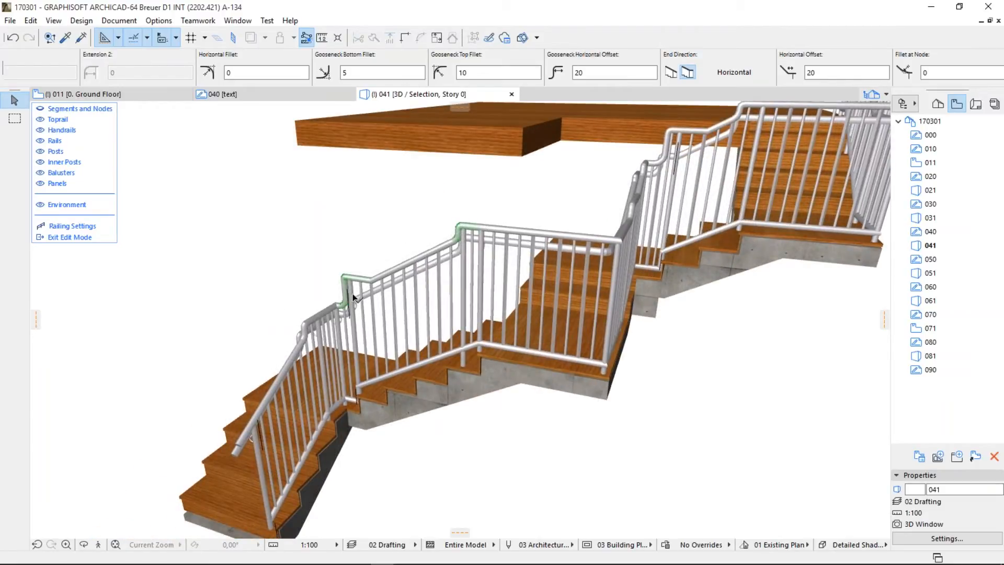
scroll(353, 297, up, 4)
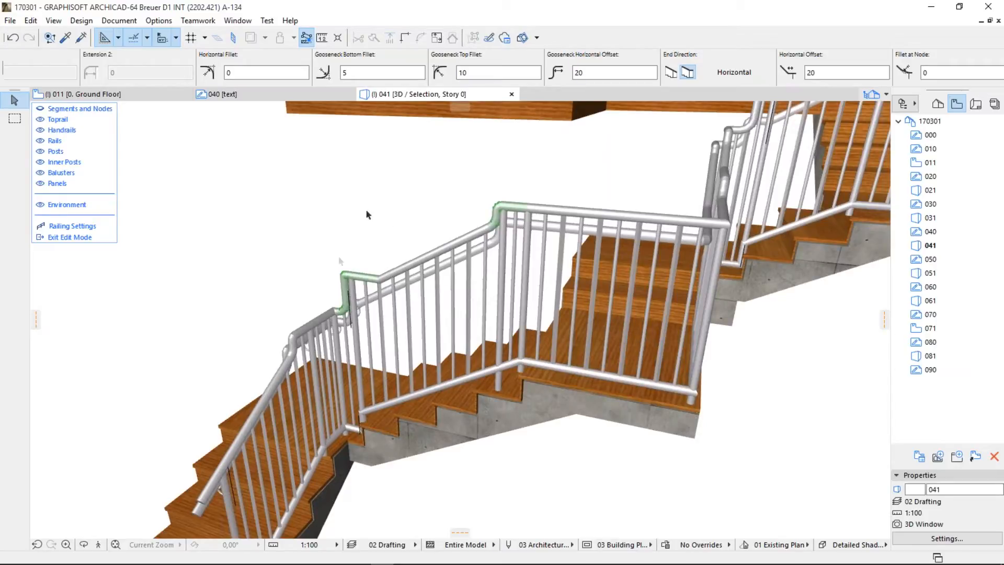
right_click(363, 281)
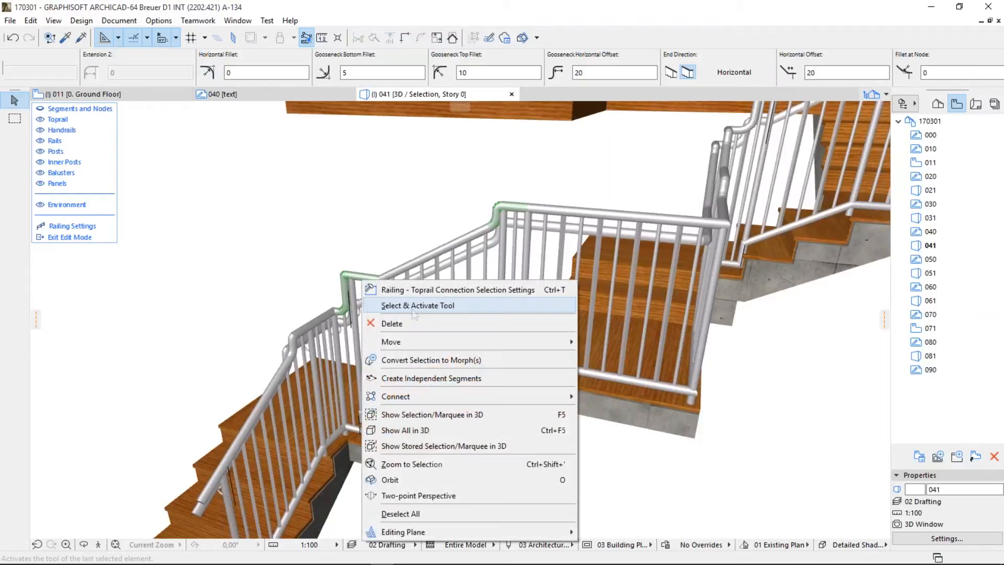
click(448, 378)
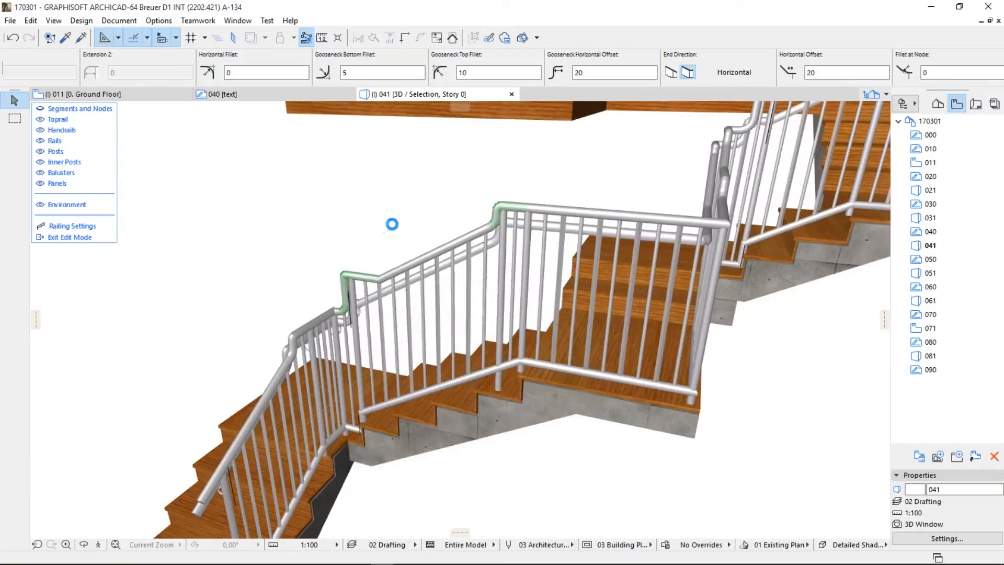
click(358, 278)
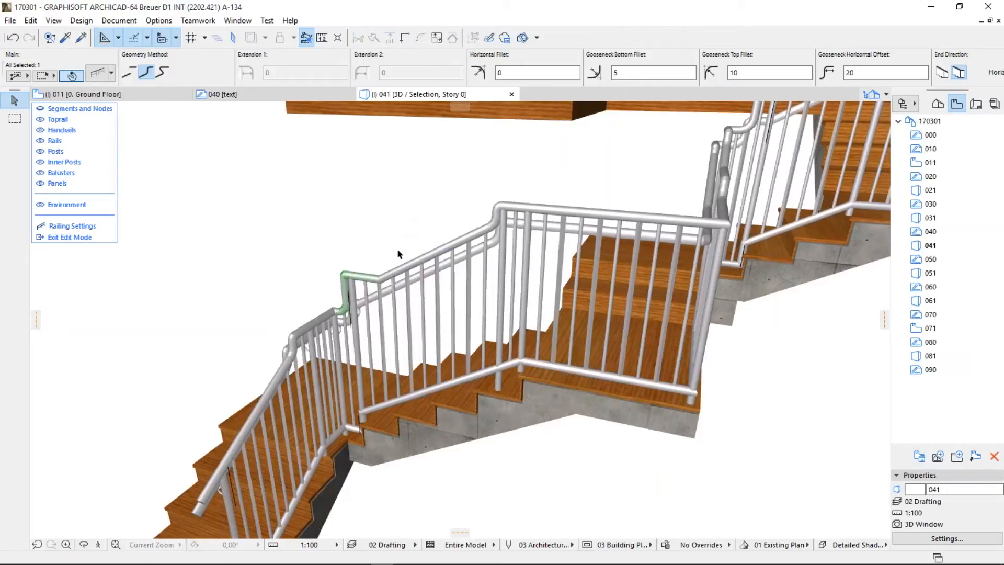
scroll(385, 280, up, 3)
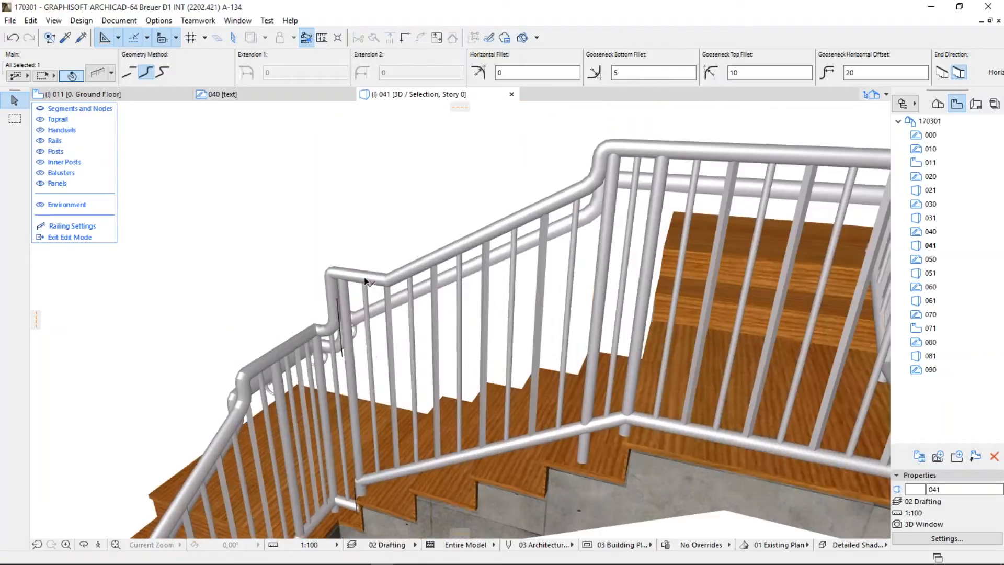
Step: Try the tangential end direction on the lower gooseneck connection, inspect the joint up close and restore the Horizontal direction
click(946, 72)
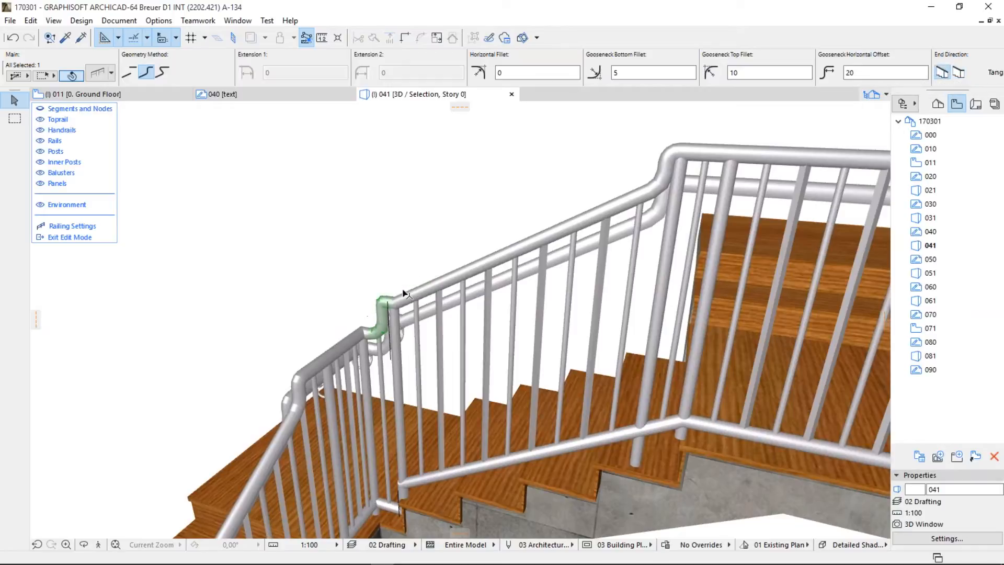
scroll(402, 290, up, 3)
scroll(403, 290, down, 2)
scroll(402, 290, up, 1)
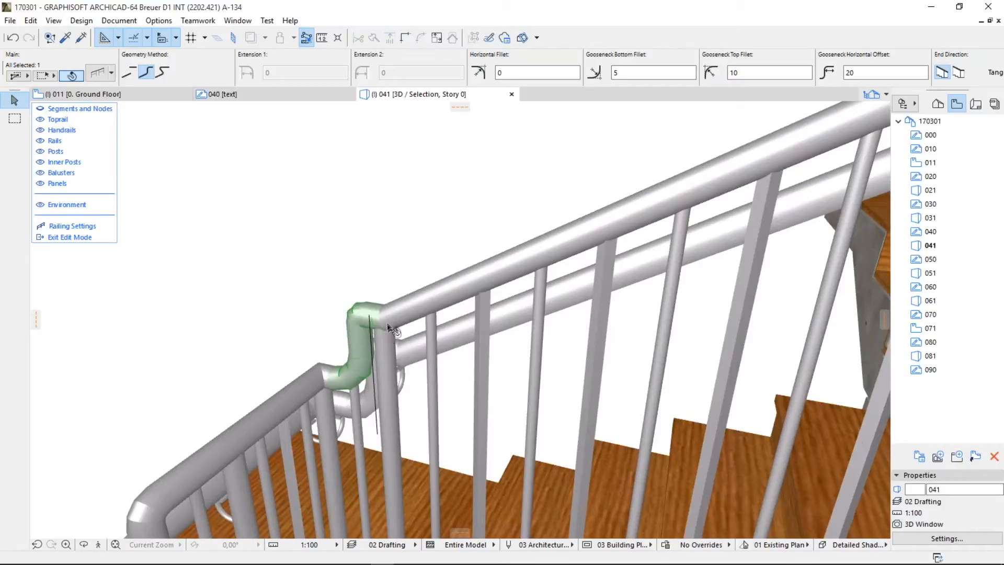
click(961, 73)
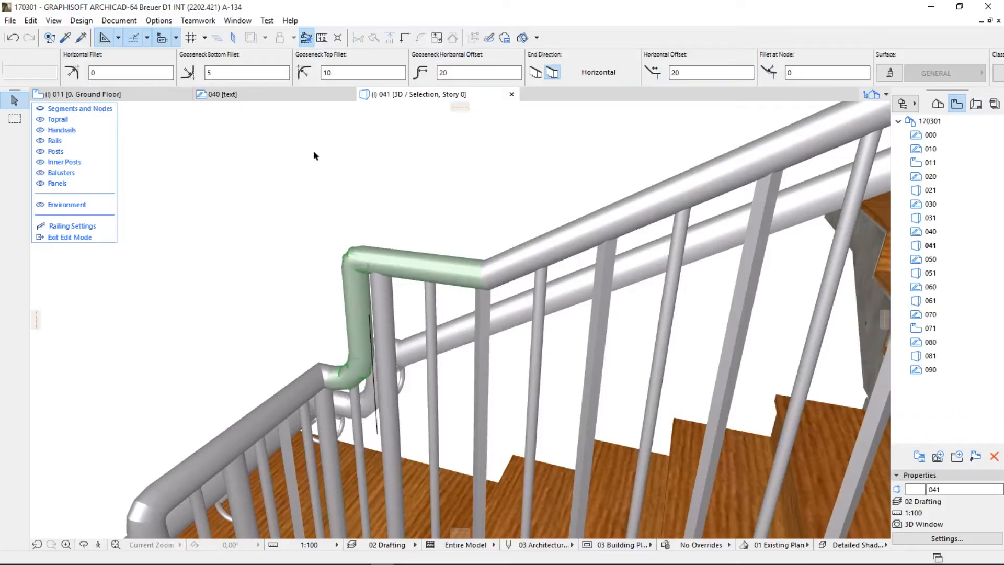
Step: Exit the metal railing's edit mode, clear the selection and open the Railing Ends text view 050
click(68, 238)
click(244, 223)
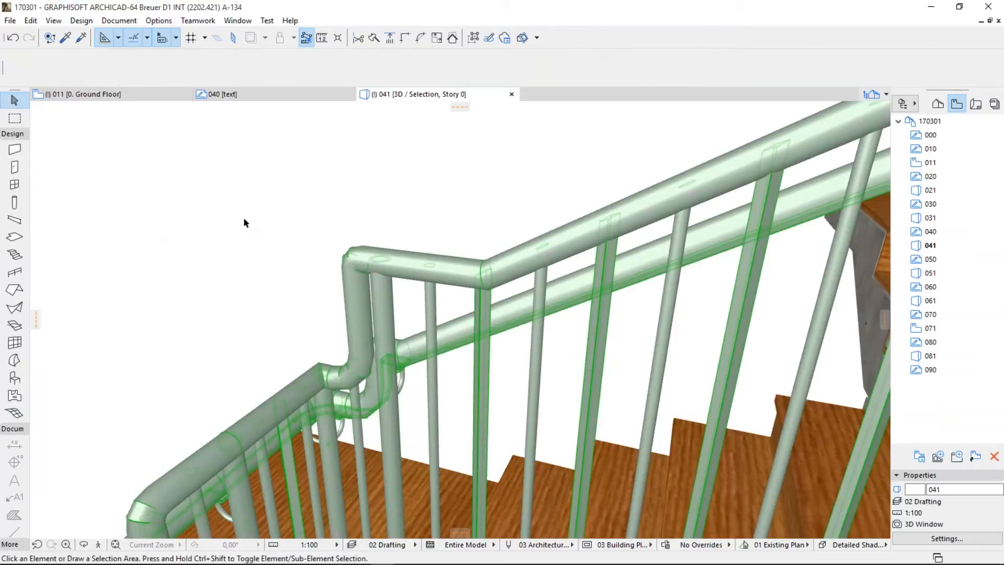
click(924, 260)
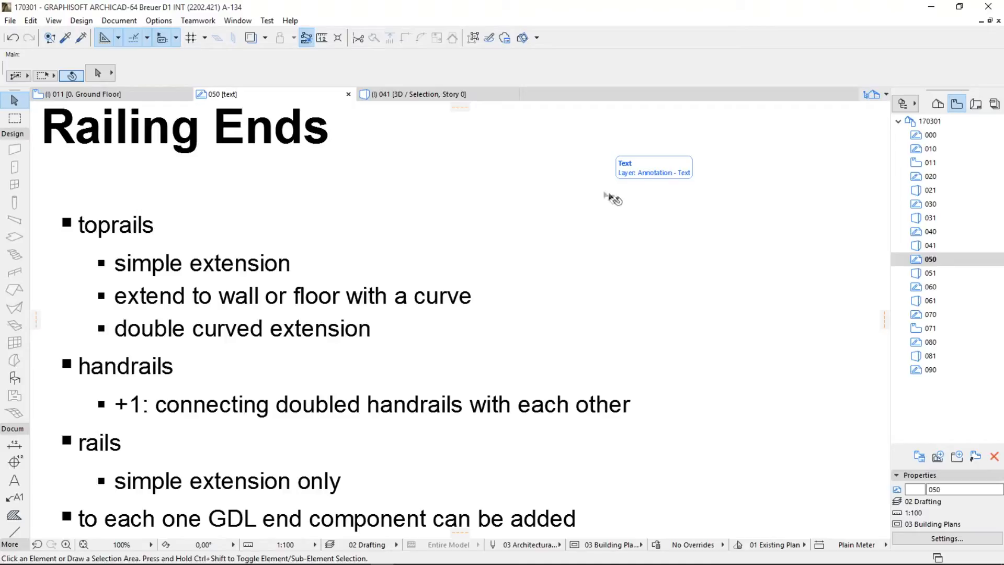
Step: Open 3D view 051 and place a metal railing along the stair's near edge with the Railing tool
click(933, 276)
double_click(933, 274)
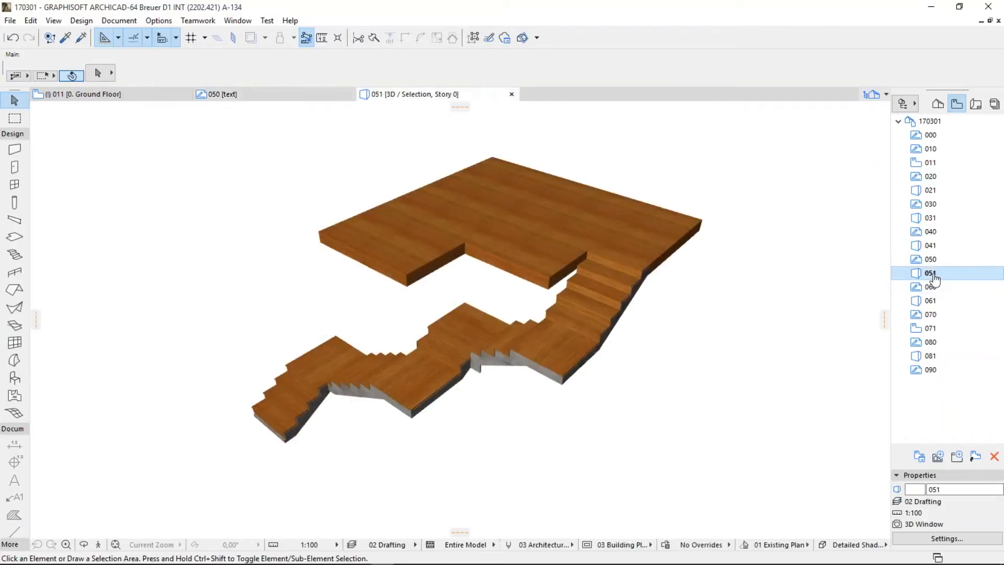
click(16, 272)
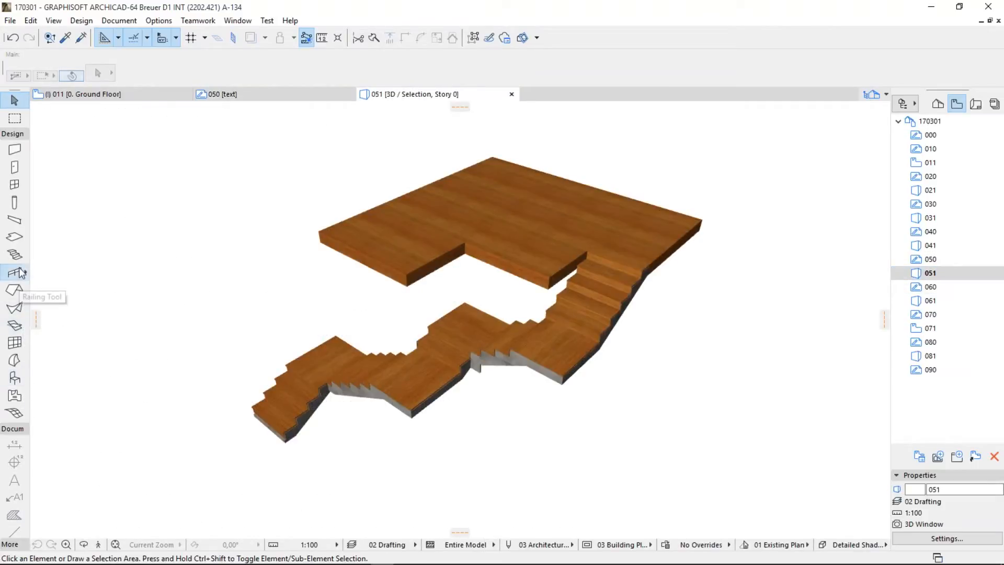
click(435, 389)
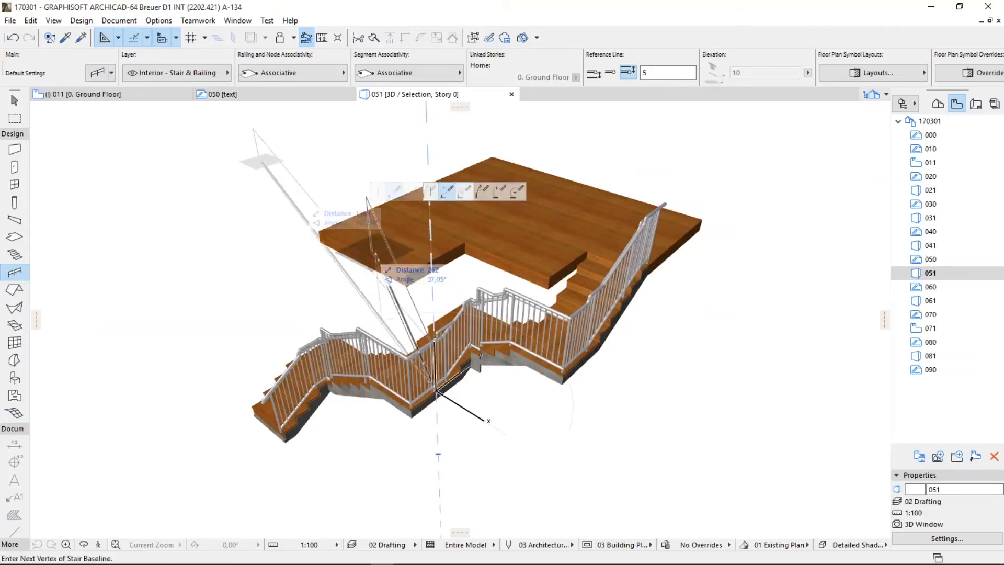
click(15, 100)
Step: Enter edit mode for the new stair railing and select its toprail end at the foot of the stair
middle_drag(341, 410, 375, 375)
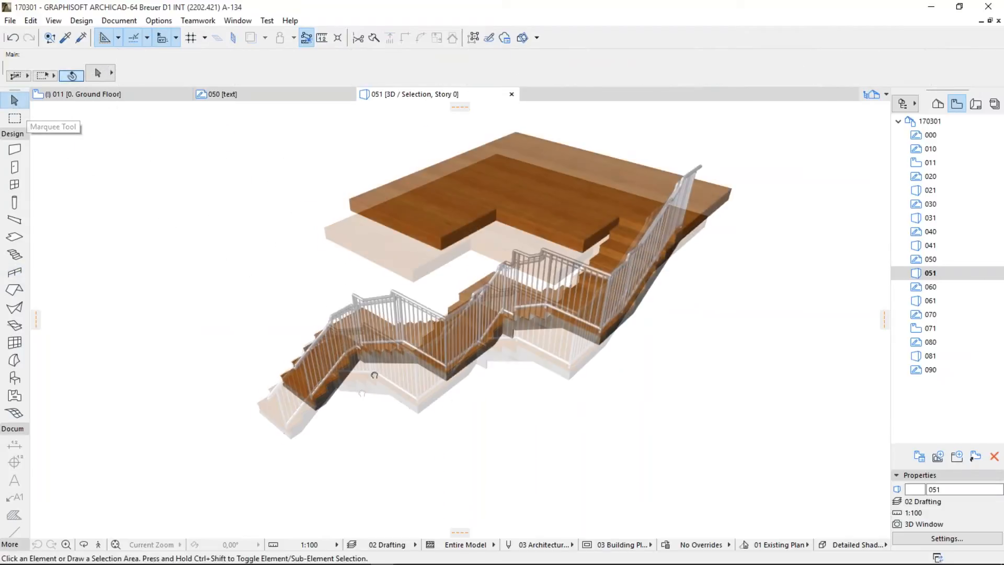
scroll(288, 371, up, 1)
scroll(300, 365, up, 6)
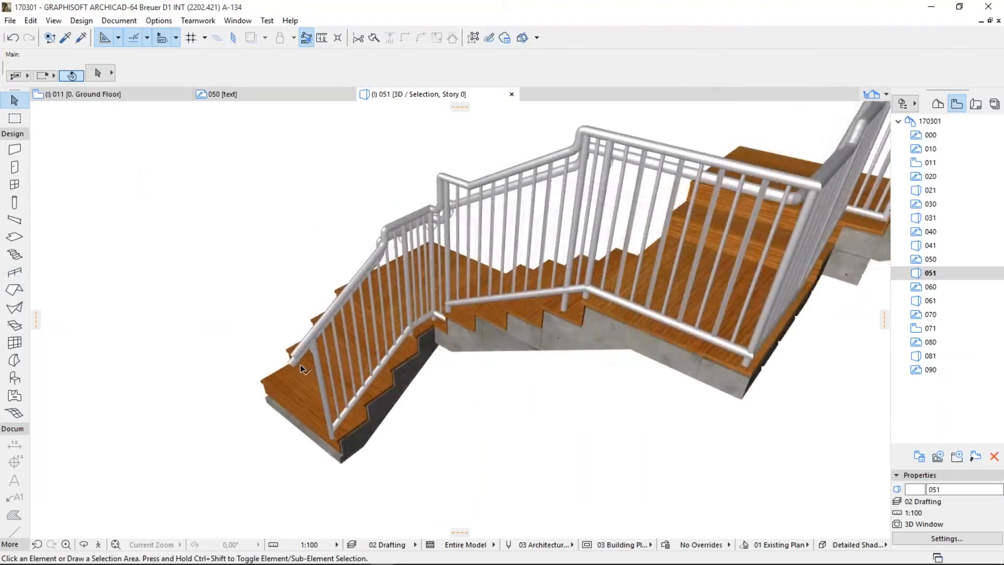
click(427, 376)
click(751, 399)
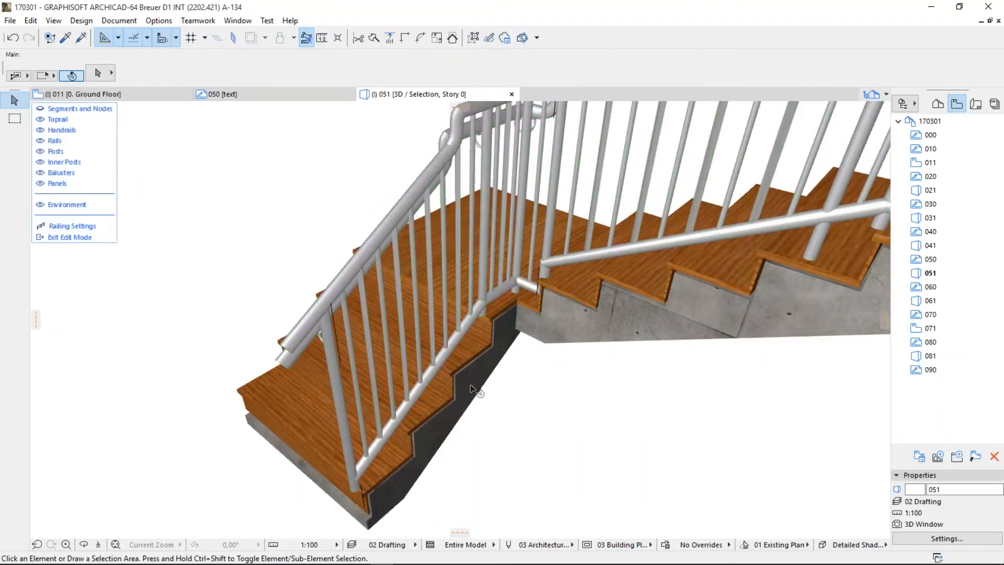
shift+middle_drag(470, 384, 389, 326)
click(276, 248)
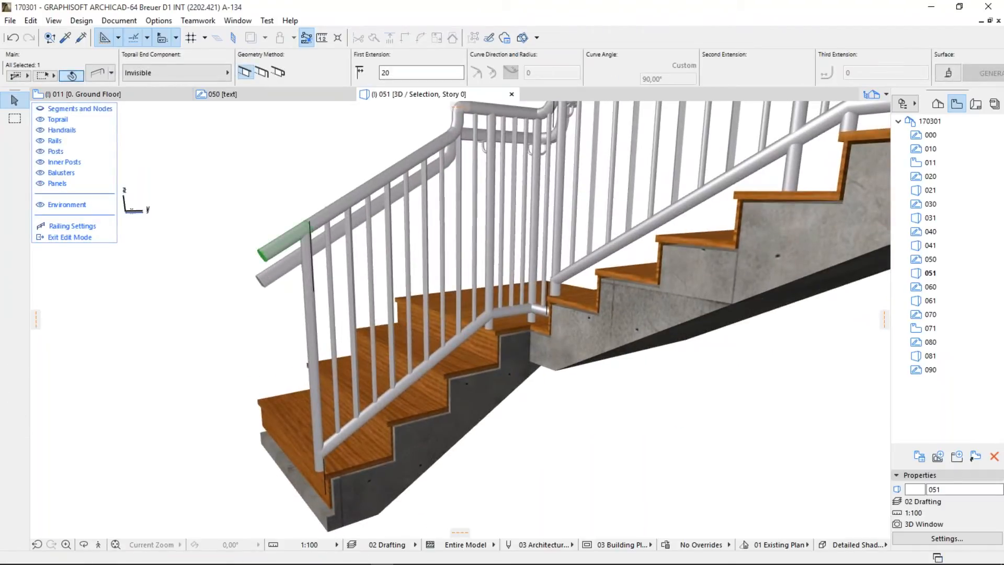
Step: Compare the end options of the toprail and the handrail at the stair's foot and open the toprail end's settings
scroll(263, 266, up, 2)
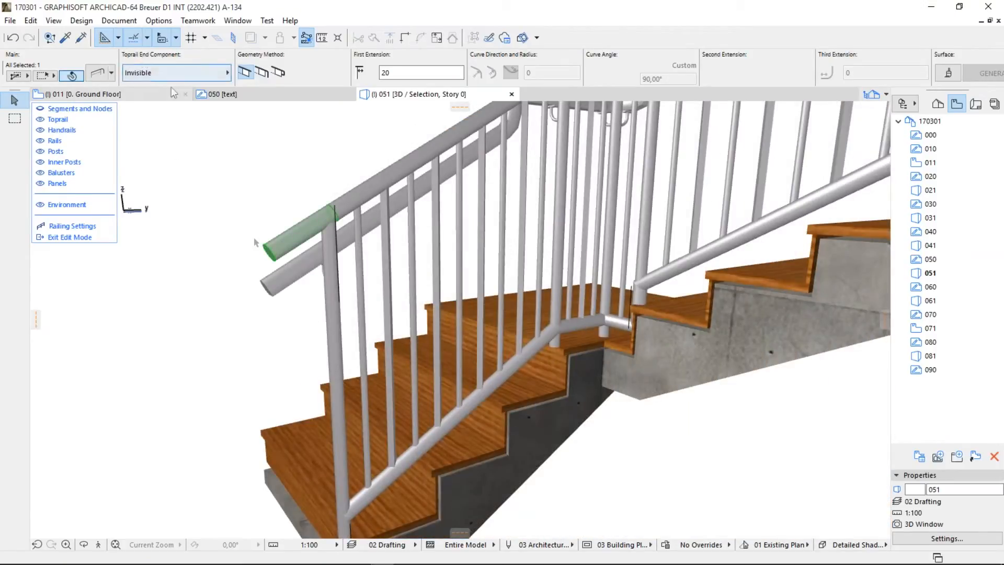
click(298, 266)
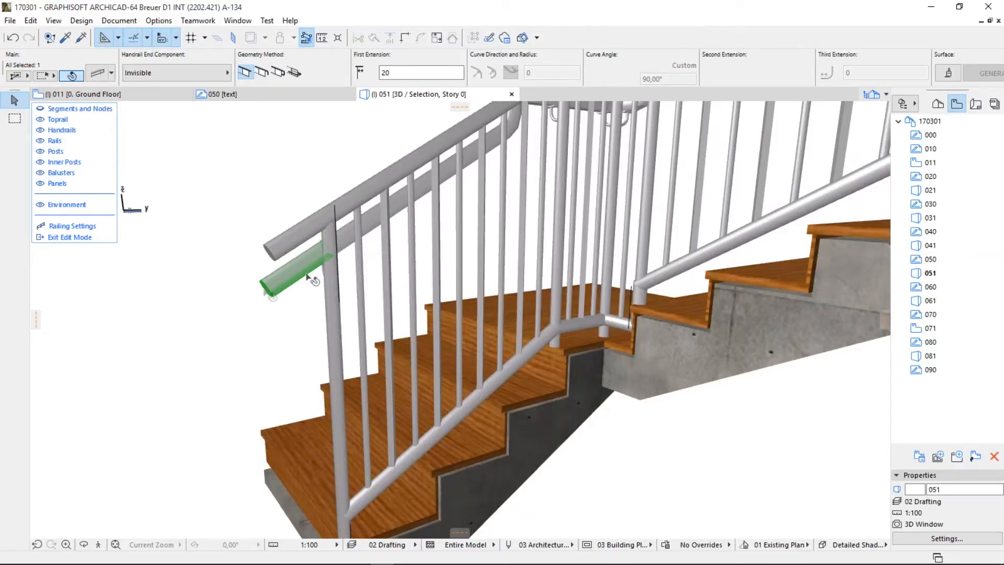
click(303, 233)
click(98, 72)
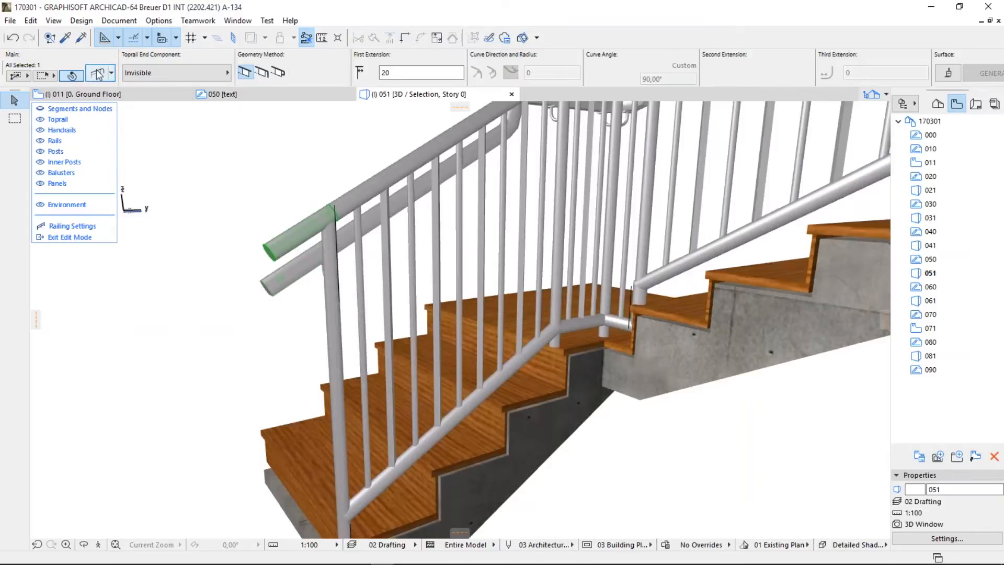
Step: Preview the curved extension geometry for the toprail end with each of its three curve directions
click(341, 122)
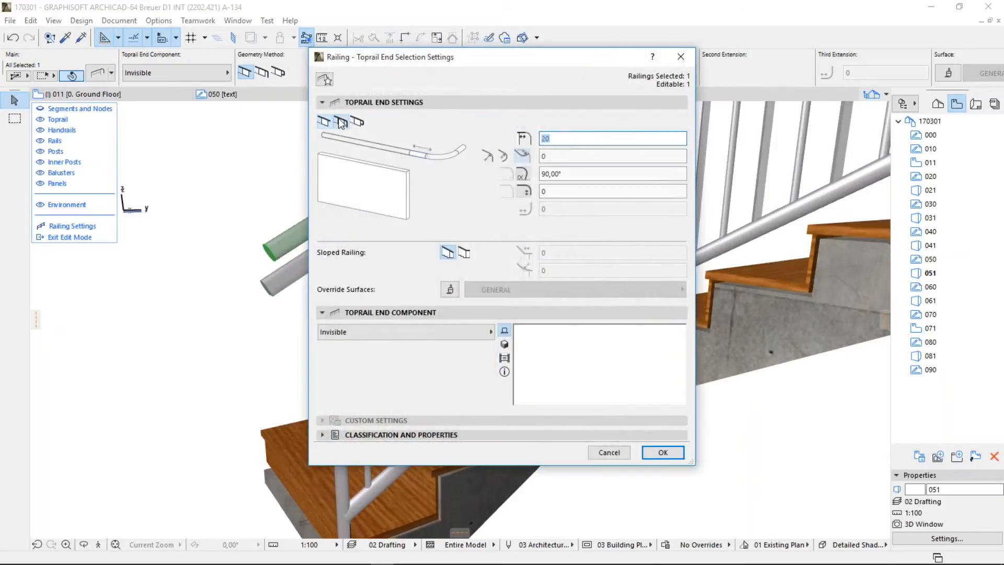
click(489, 156)
click(504, 157)
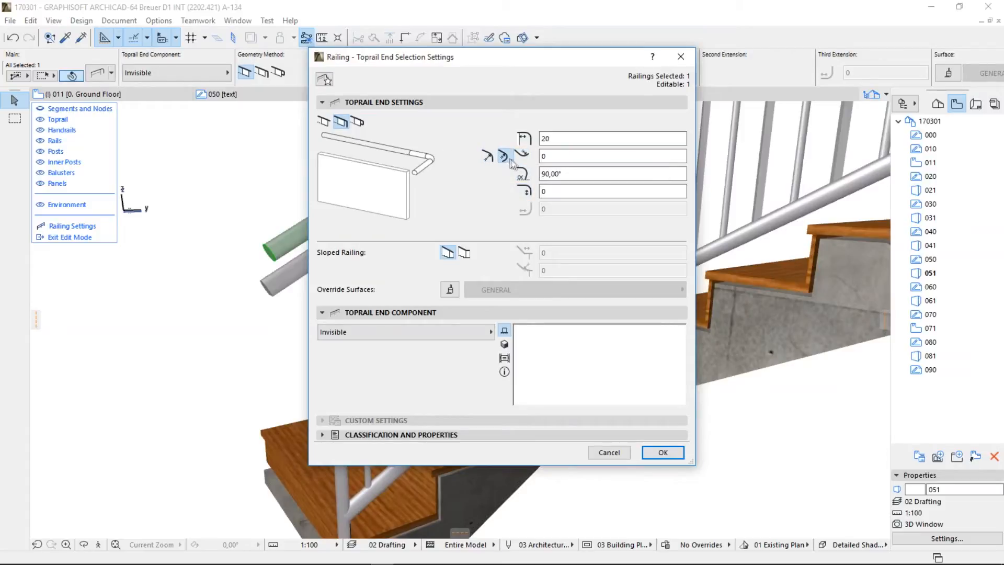
click(521, 157)
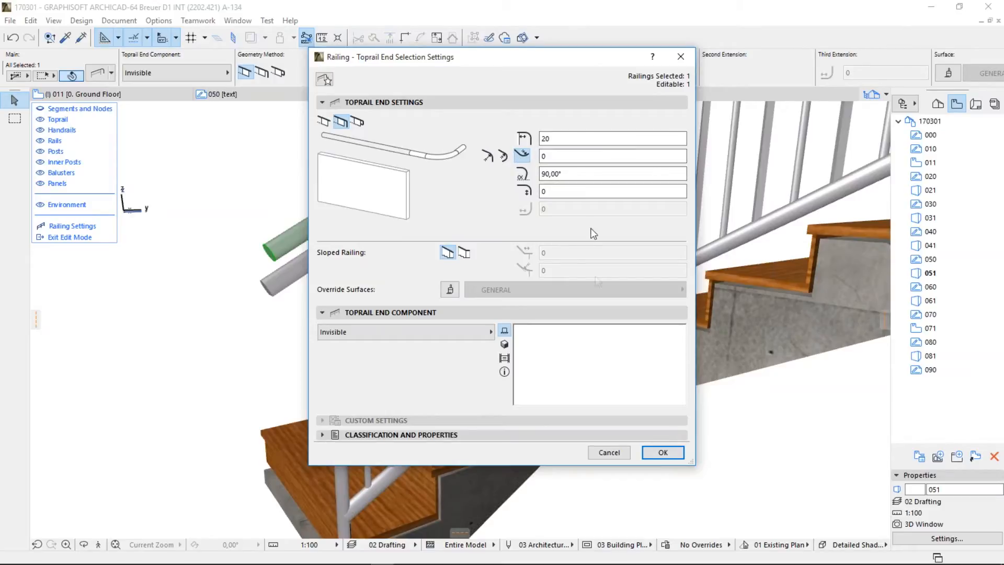
Step: Give the toprail end a simple extension with a horizontal end direction on the slope and a horizontal offset of 20
click(466, 257)
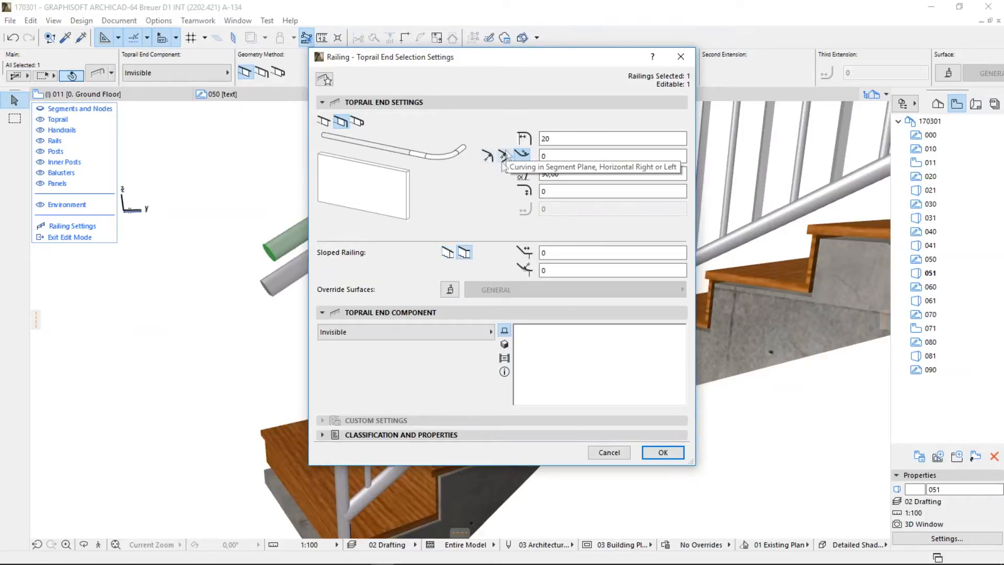
click(323, 121)
click(549, 253)
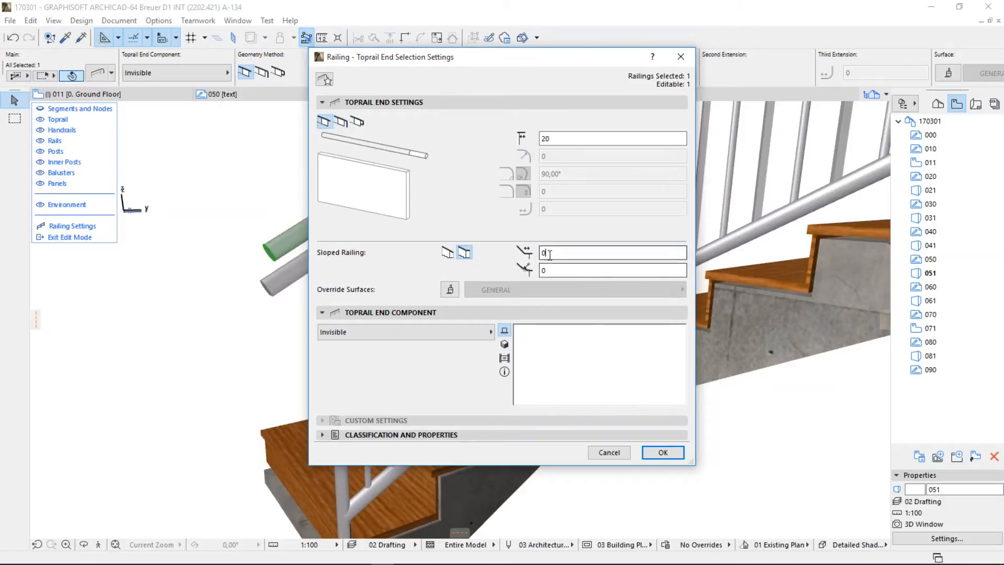
double_click(549, 254)
text(20)
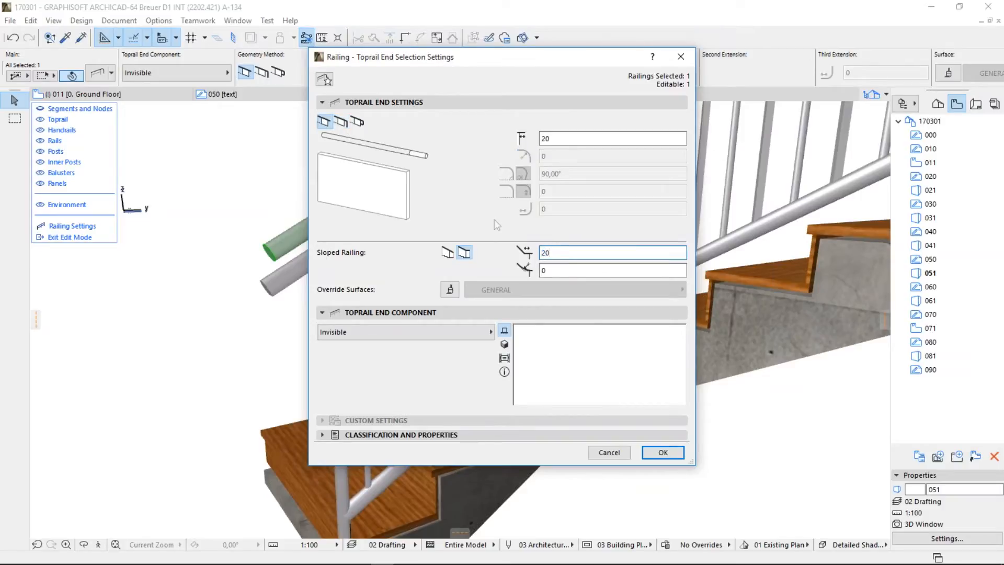
click(677, 456)
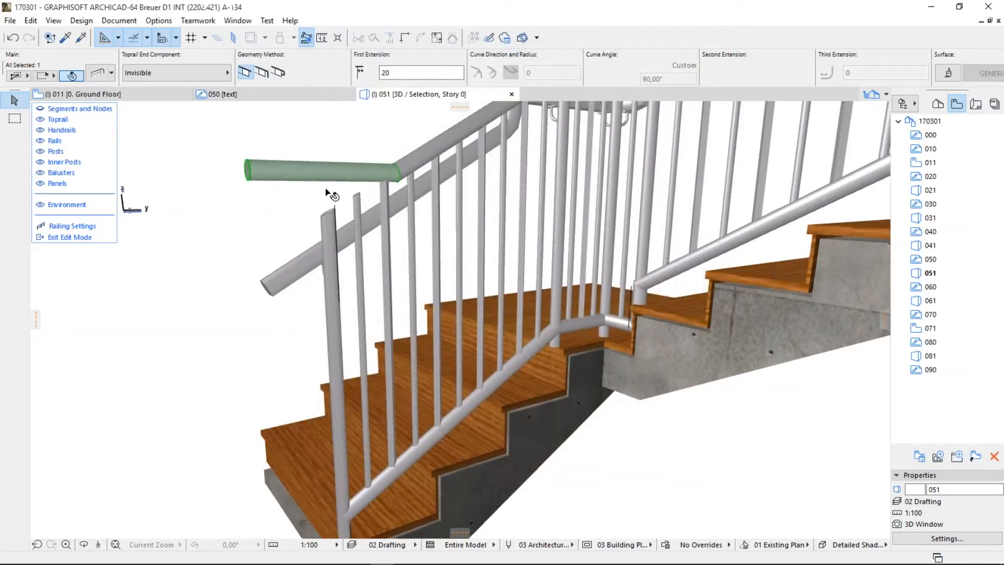
Step: Undo the toprail end extension and leave the railing's edit mode to open view 060
click(13, 38)
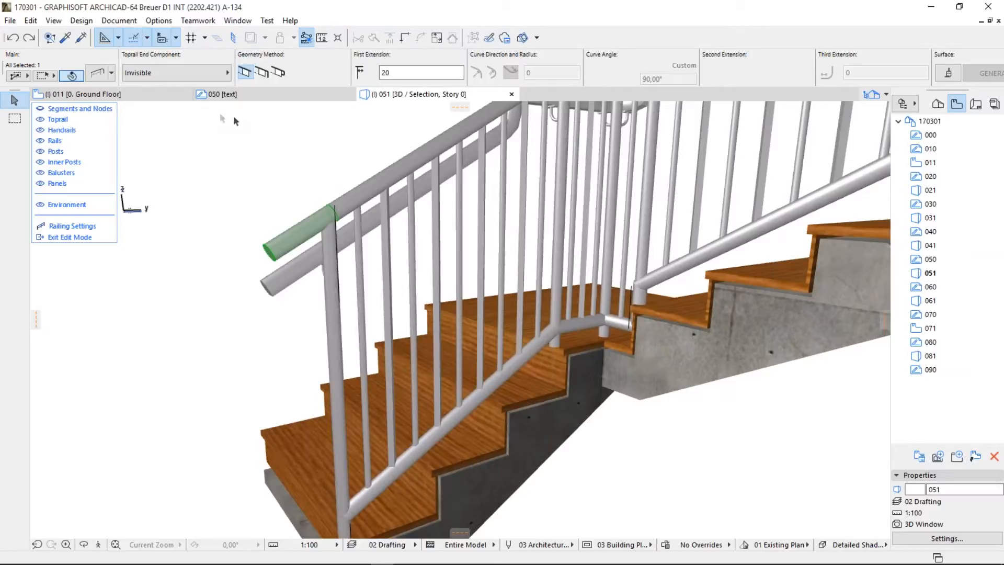
click(65, 237)
click(296, 223)
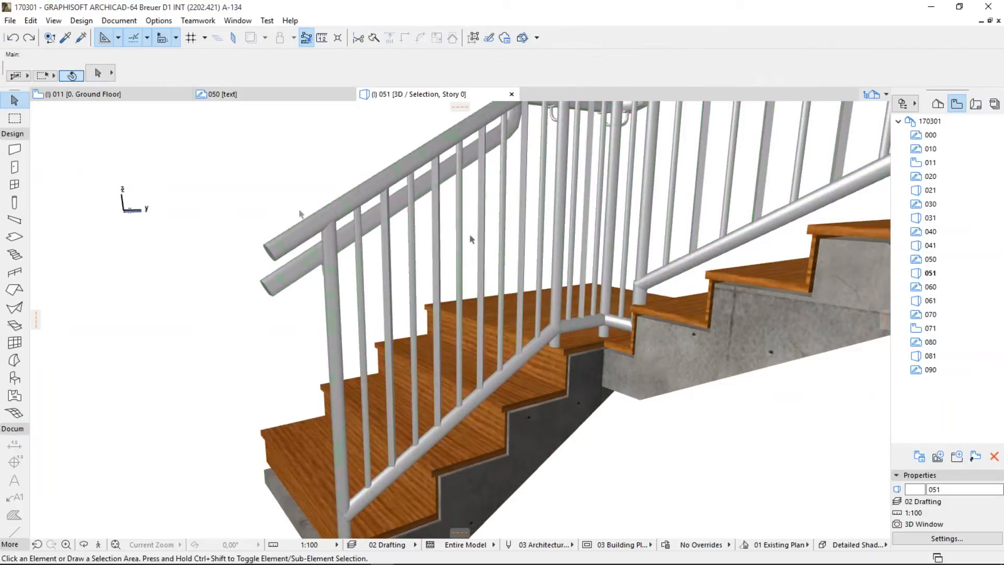
double_click(932, 287)
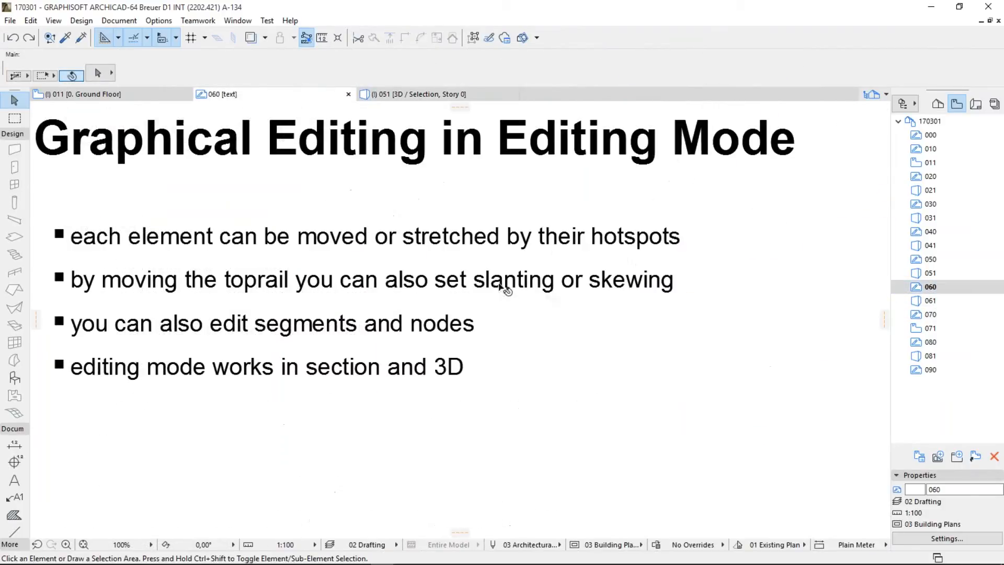
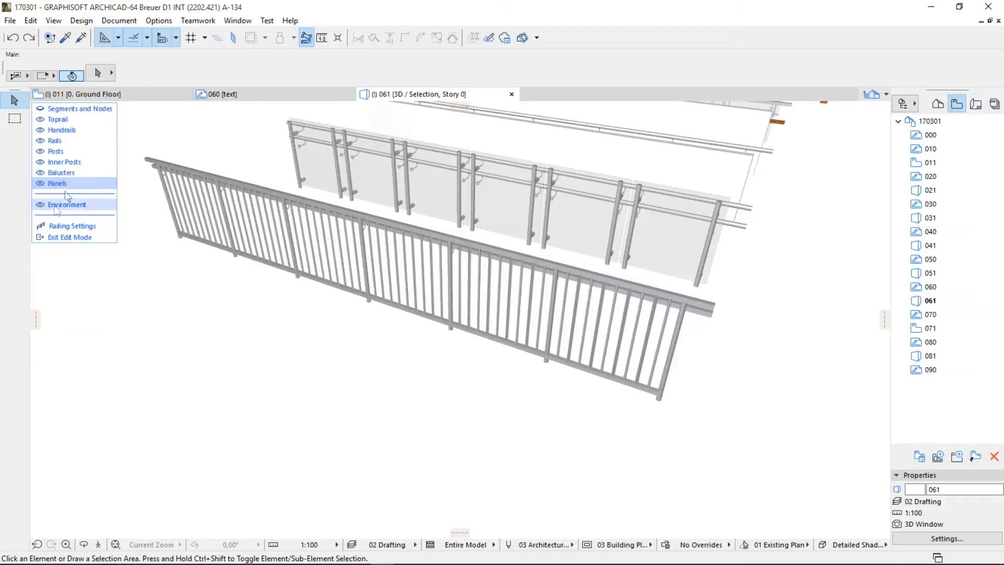
Step: Hide the surrounding environment while editing the baluster railing and show it again
click(47, 206)
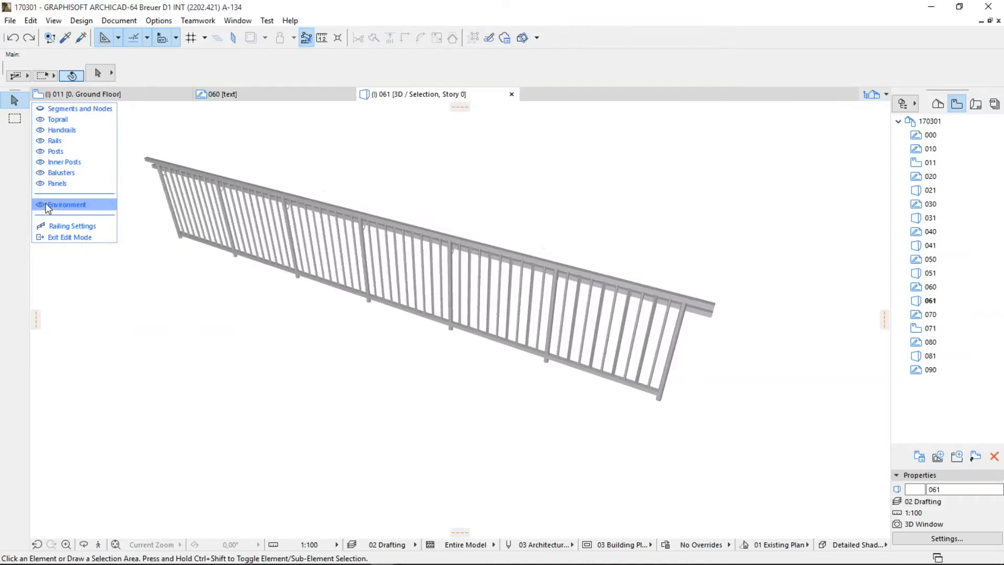
click(47, 206)
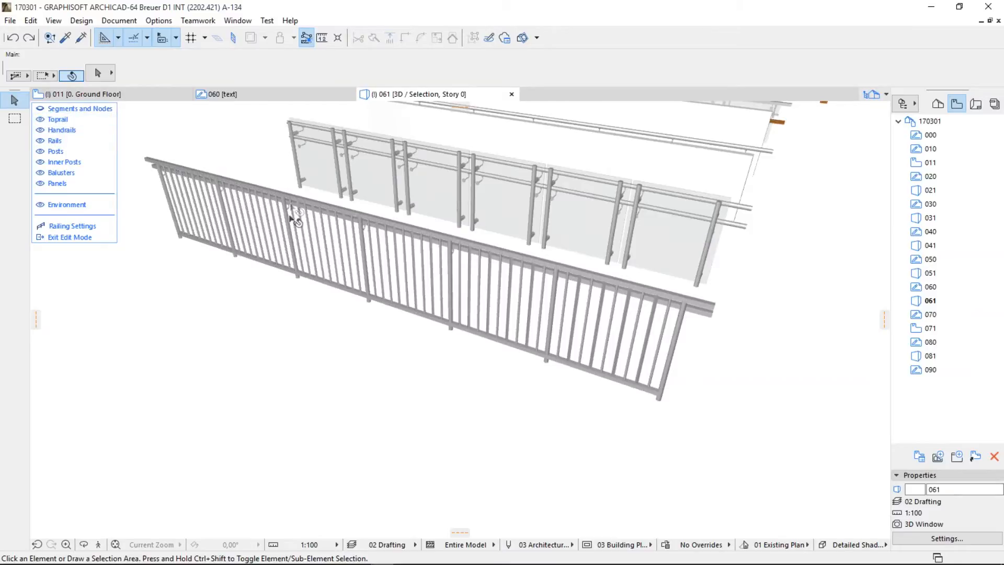
shift+middle_drag(530, 206, 454, 199)
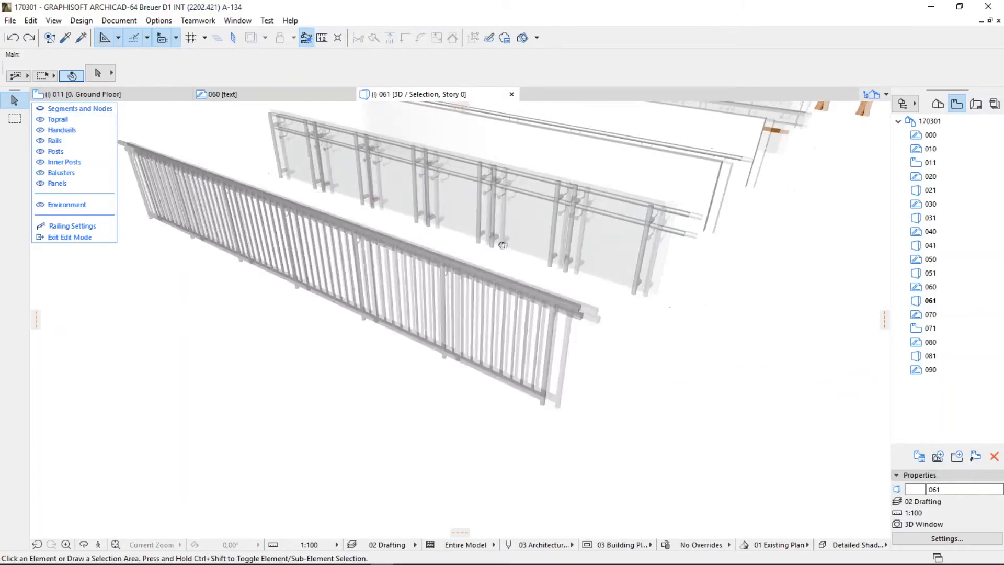
scroll(448, 276, up, 2)
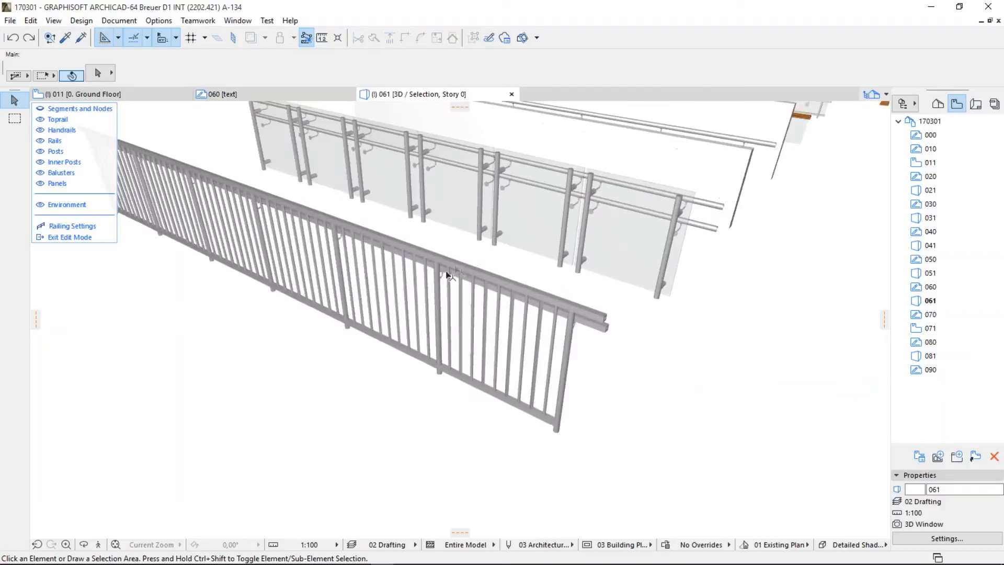
Step: Shorten all inner posts of the baluster railing by stretching their tops down to a segment top offset of 38
click(443, 301)
middle_drag(489, 206, 566, 224)
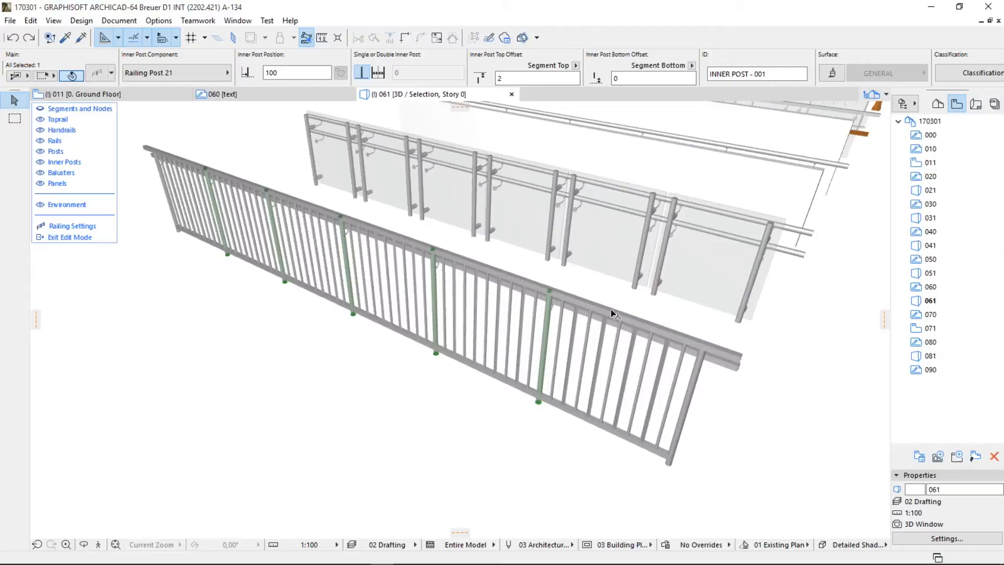
click(553, 289)
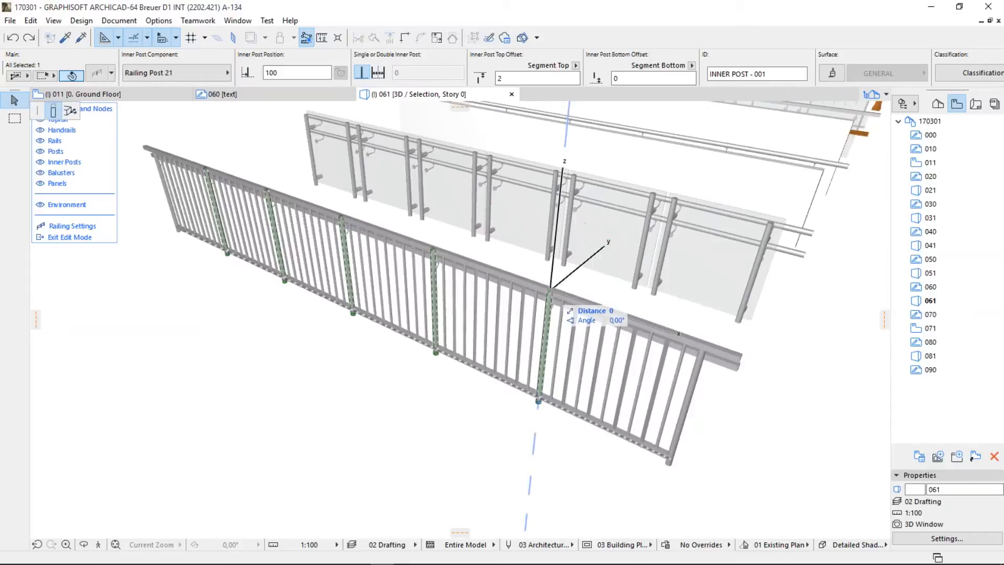
click(555, 333)
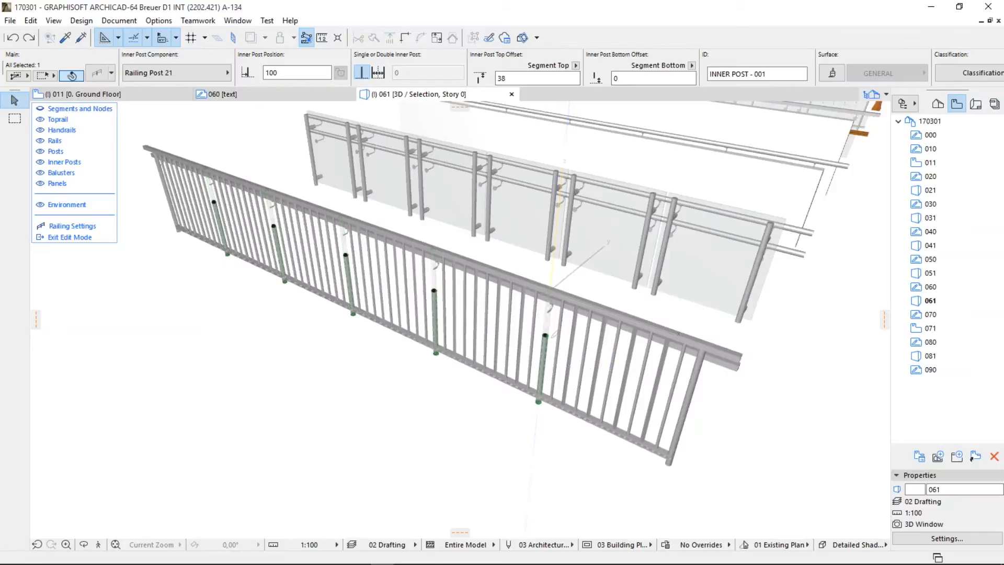
Step: Check the inner post settings without changing them and undo the post stretch
click(98, 74)
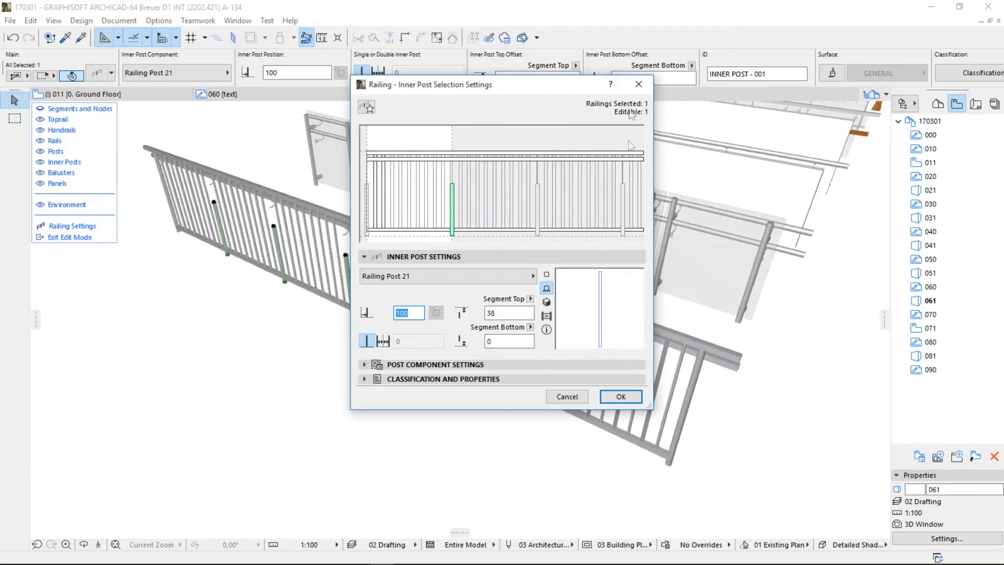
click(639, 84)
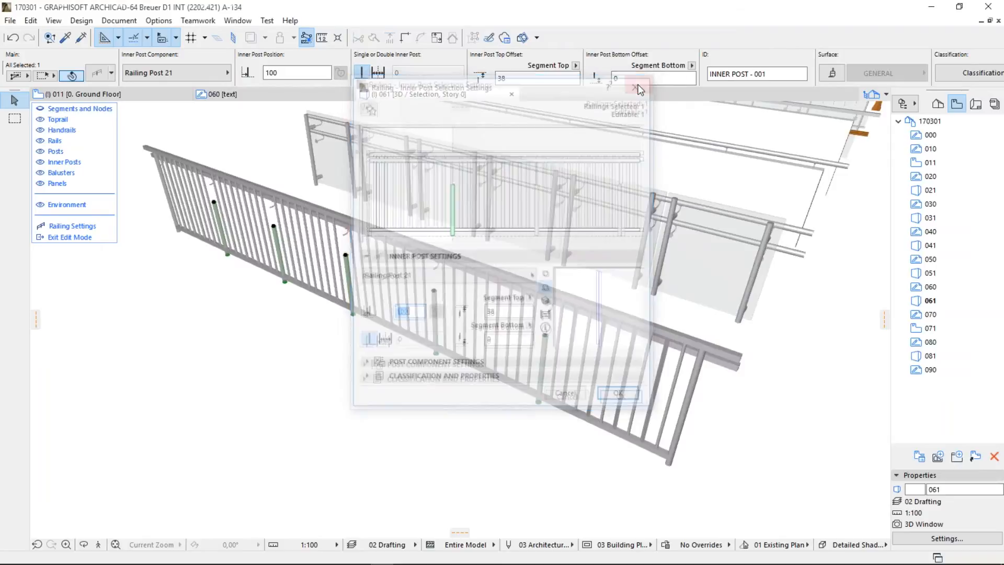
click(13, 38)
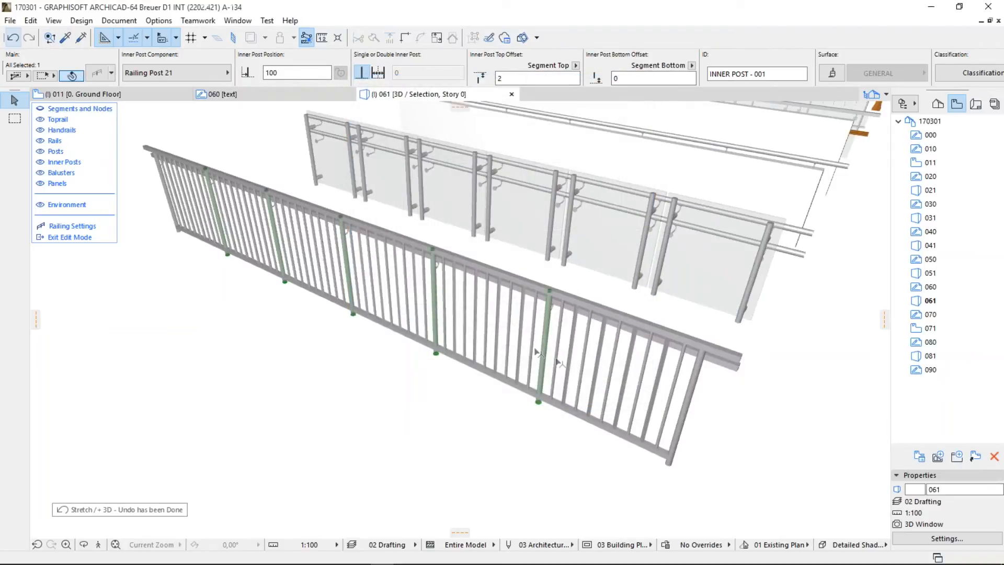
Step: Select the baluster pattern of the railing and examine its repeated balusters up close
scroll(539, 353, up, 3)
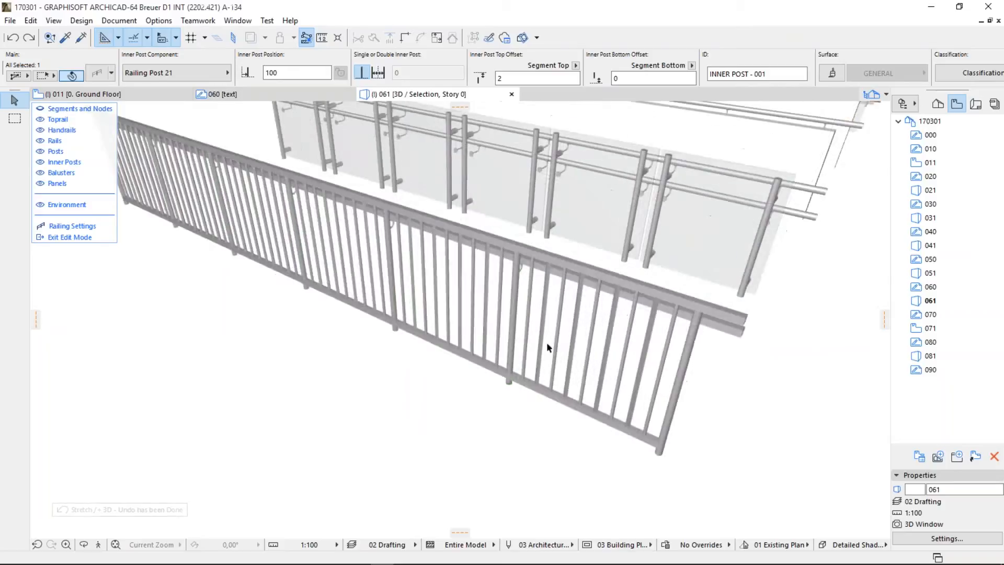
click(542, 313)
scroll(534, 324, up, 3)
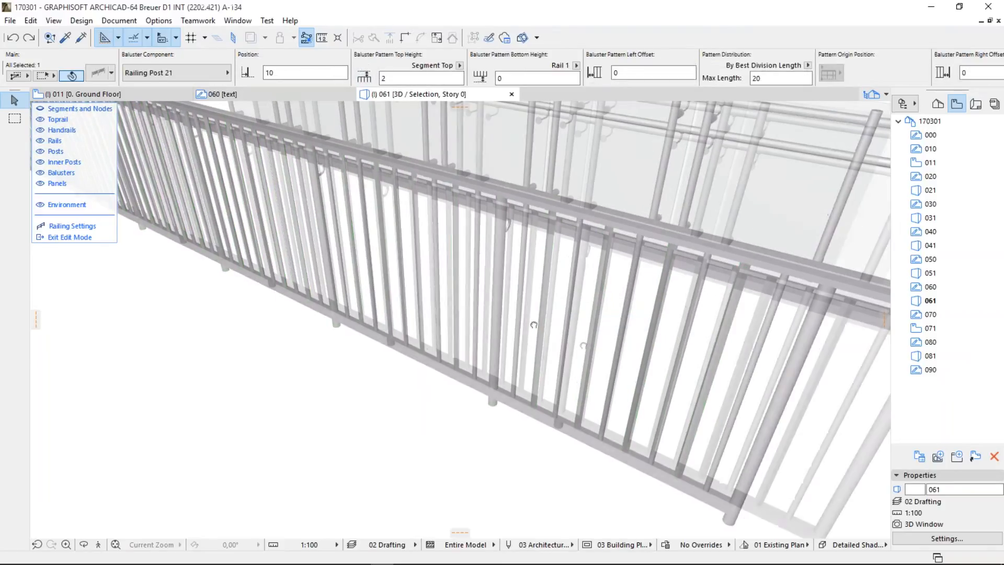
middle_drag(534, 325, 583, 344)
scroll(583, 344, down, 2)
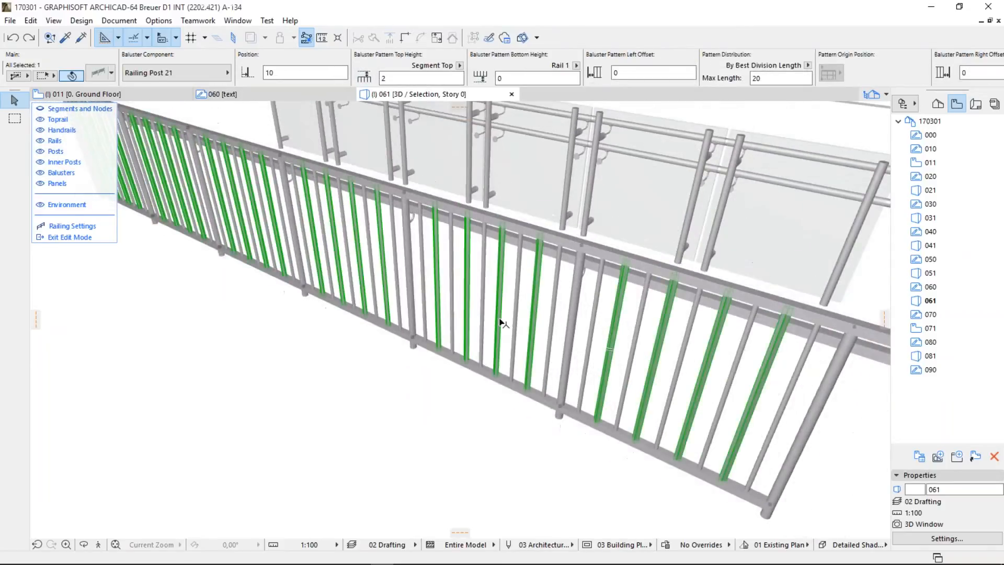
mouse_move(501, 323)
middle_down()
mouse_move(593, 343)
mouse_move(512, 319)
middle_up()
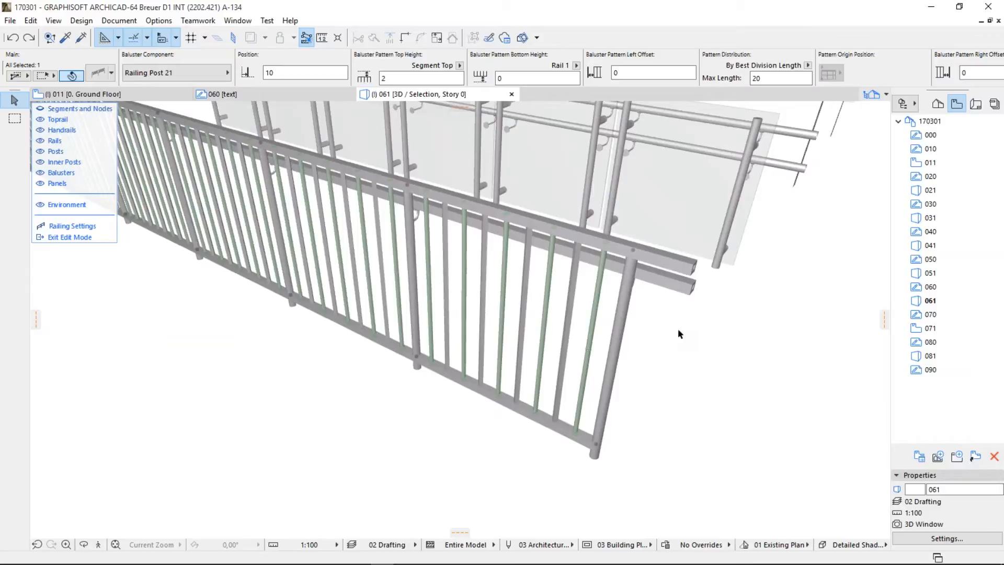
Step: Select the handrail end, the toprail end and the balusters in turn to compare their selectable parts and parameters
click(680, 289)
middle_drag(689, 356, 513, 331)
scroll(523, 343, down, 3)
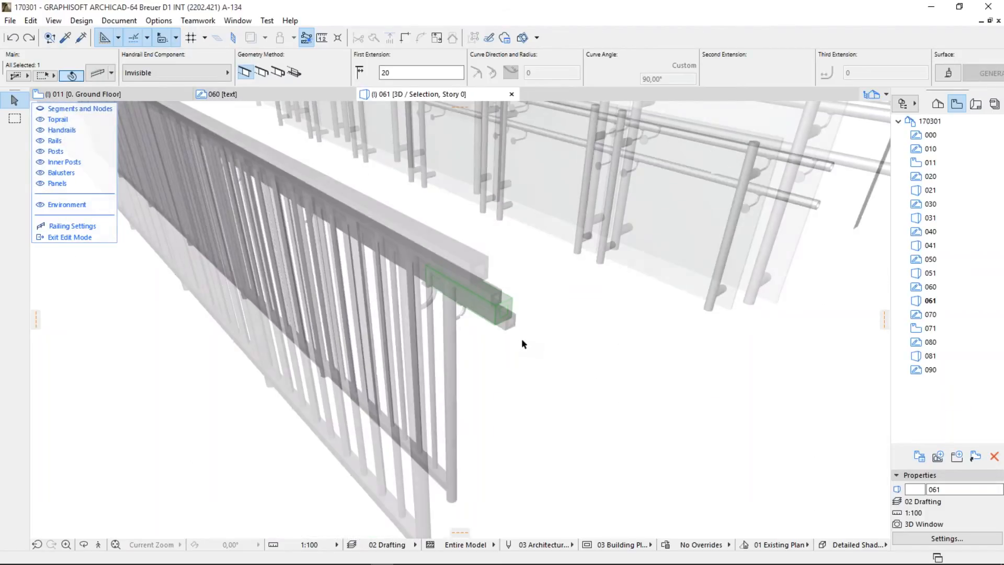
click(494, 289)
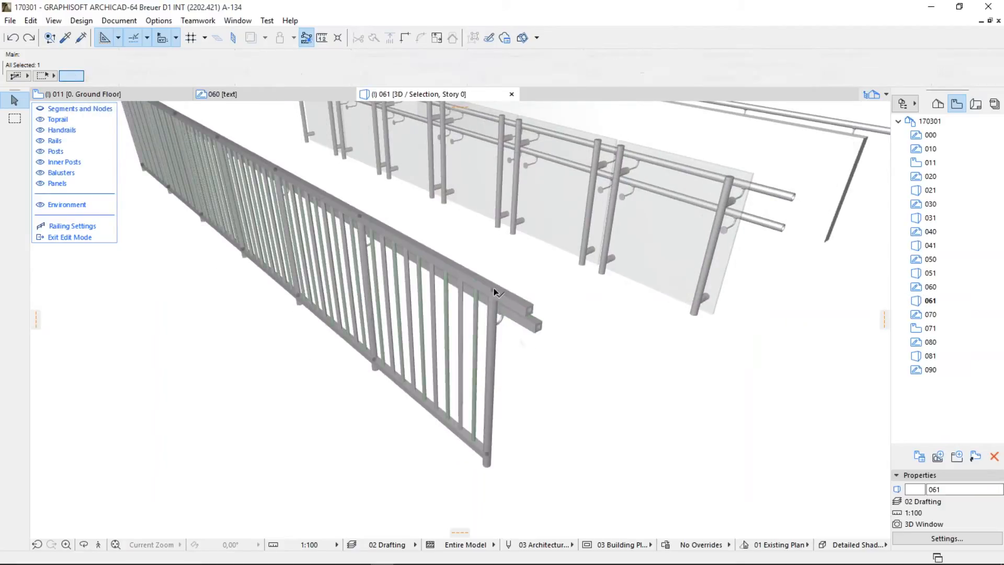
click(518, 309)
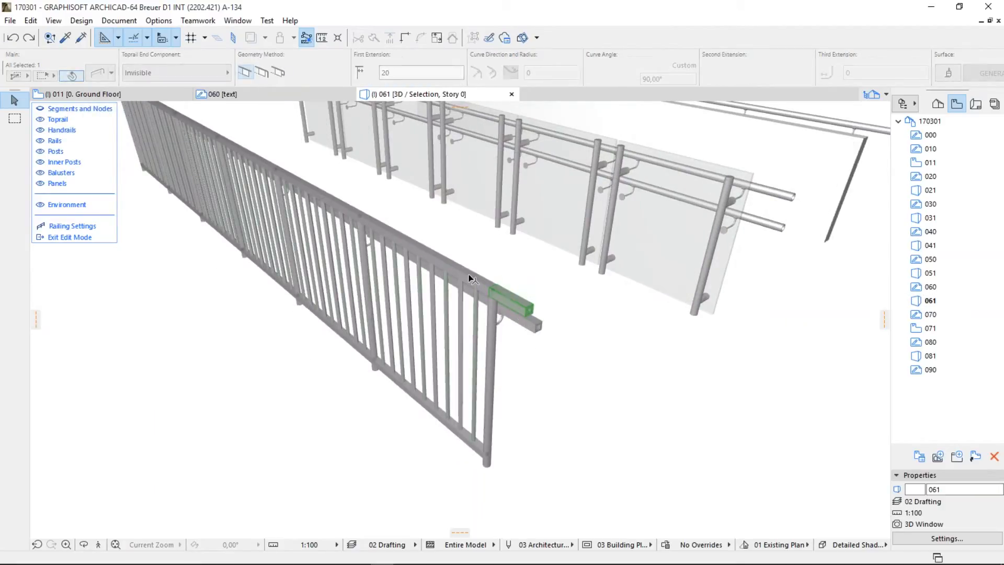
click(480, 308)
scroll(424, 270, up, 3)
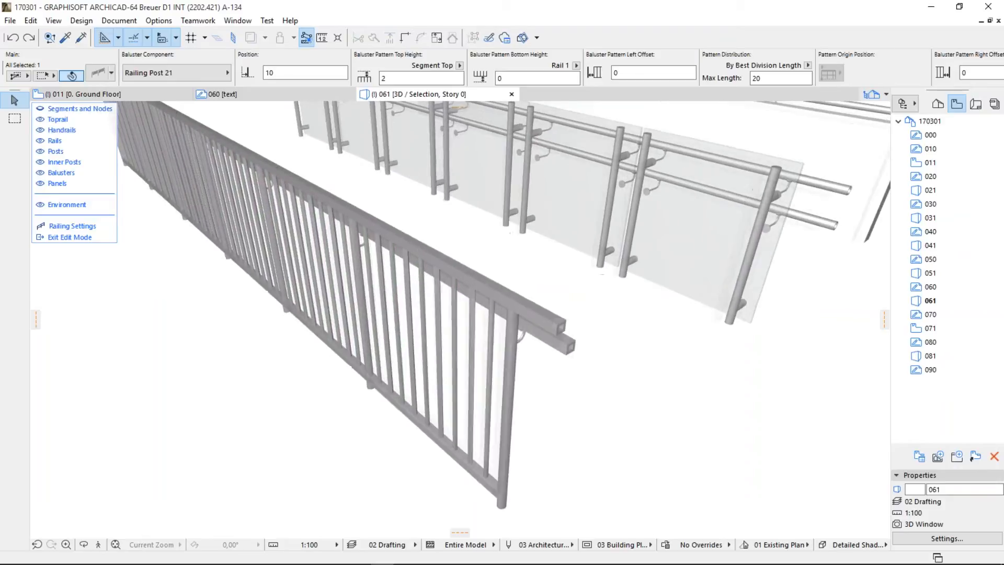
scroll(445, 267, up, 2)
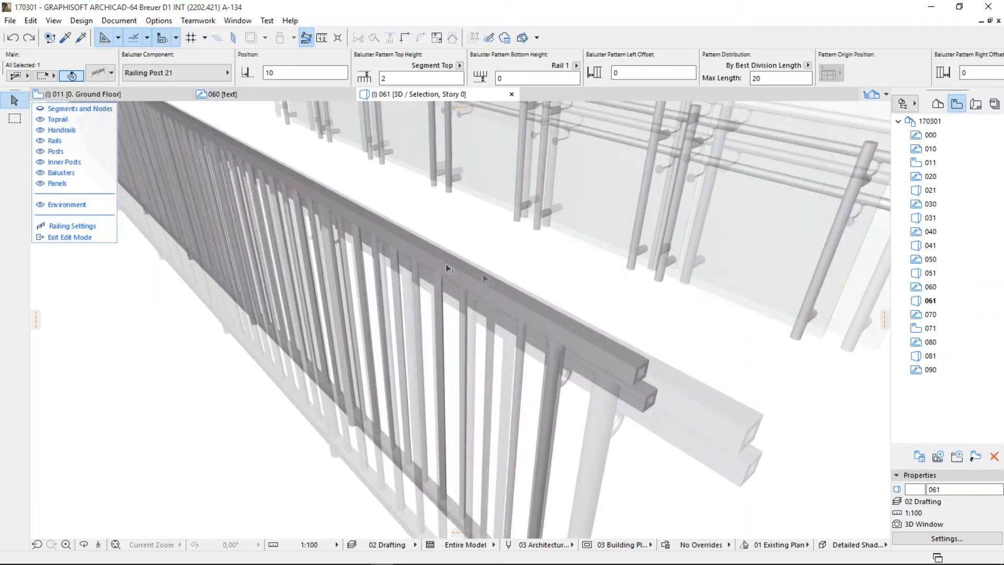
Step: Try to skew the baluster railing by moving its toprail from the end node
click(489, 282)
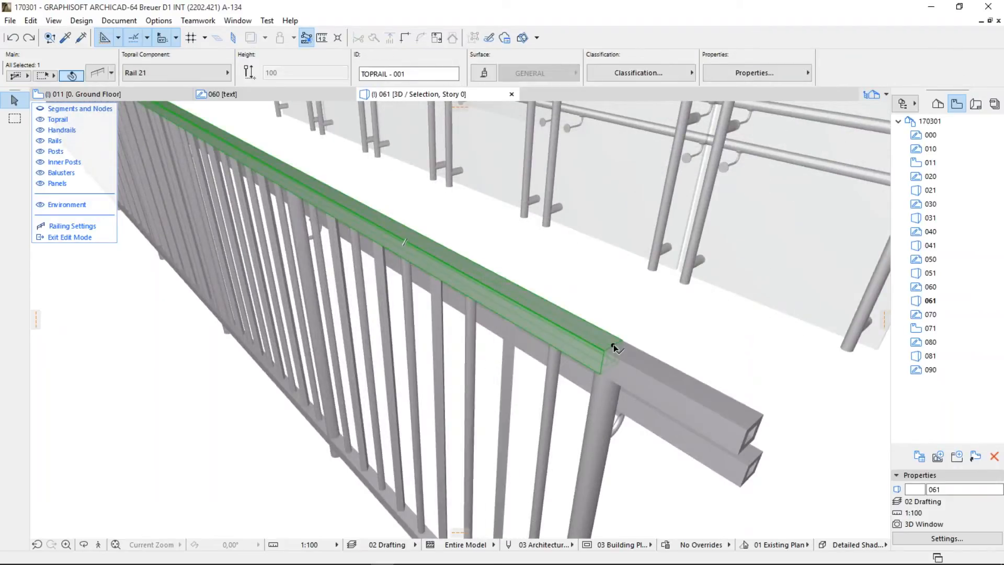
scroll(612, 340, down, 4)
scroll(604, 319, up, 3)
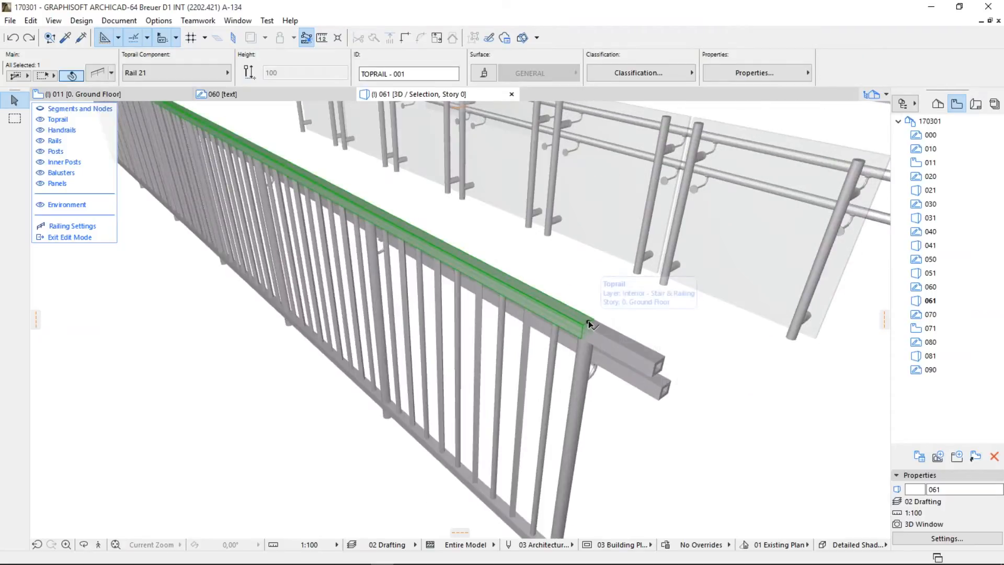
click(589, 325)
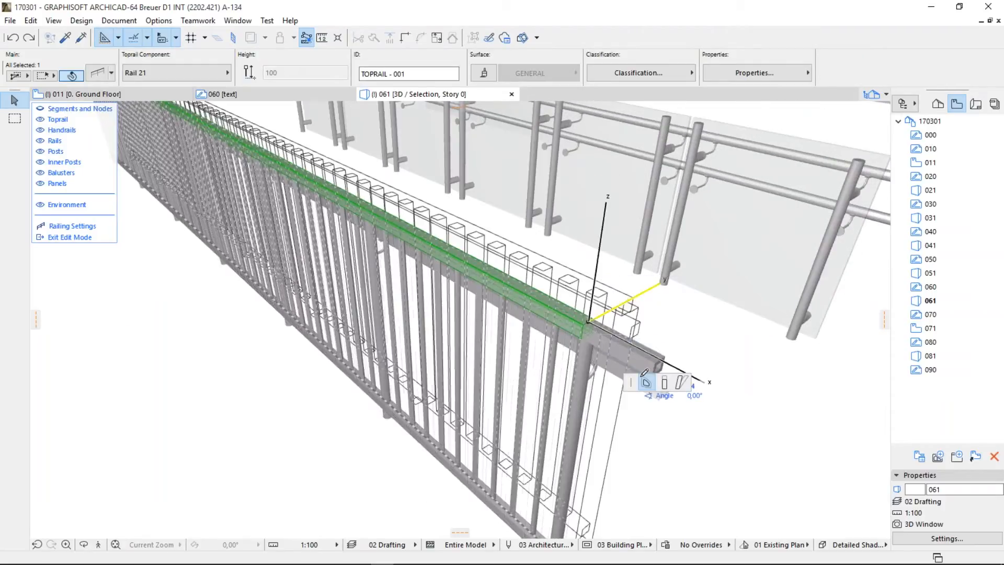
click(681, 382)
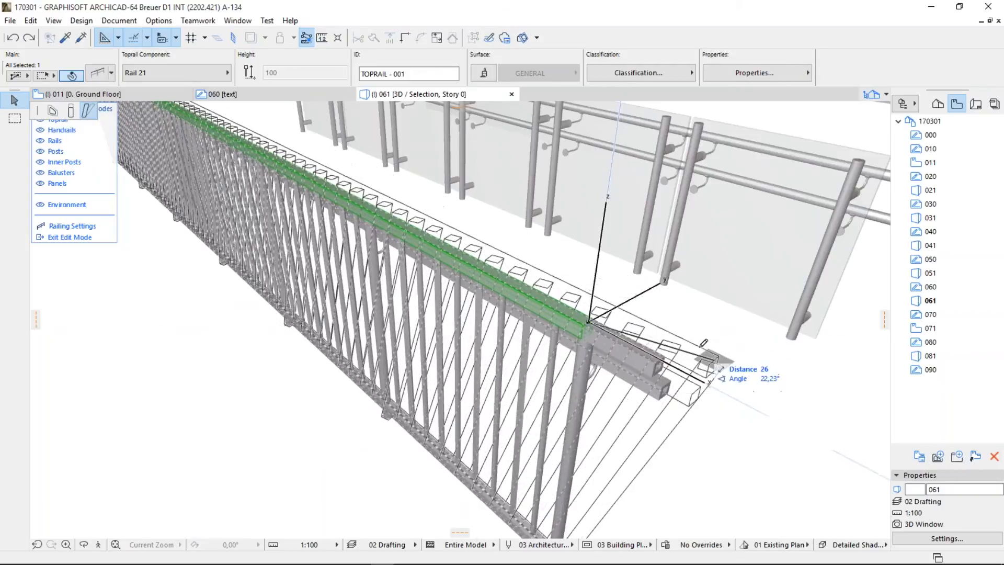
click(648, 447)
middle_drag(642, 301, 552, 364)
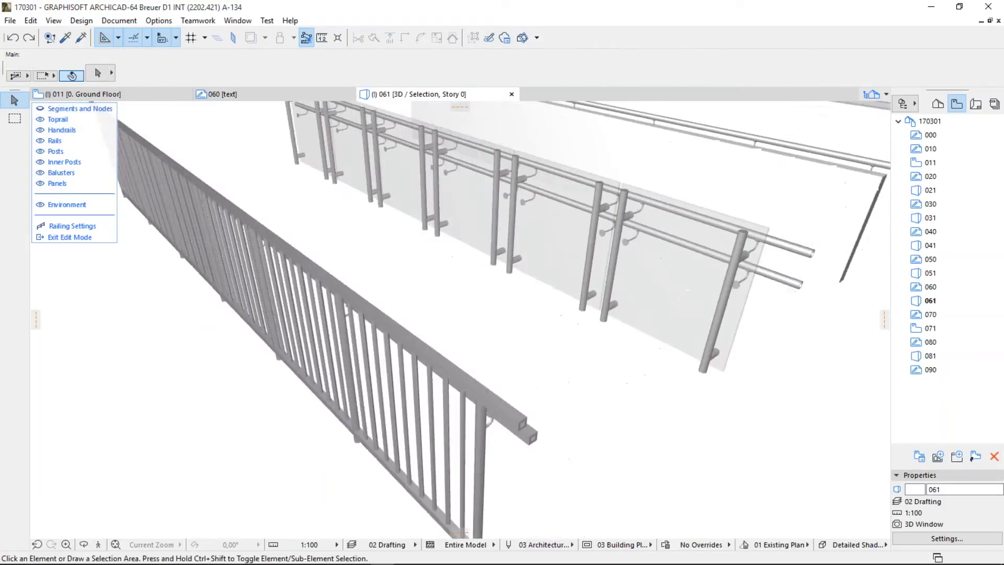
Step: Exit edit mode of the baluster railing and edit the glass railing behind it with its panels selected
click(62, 235)
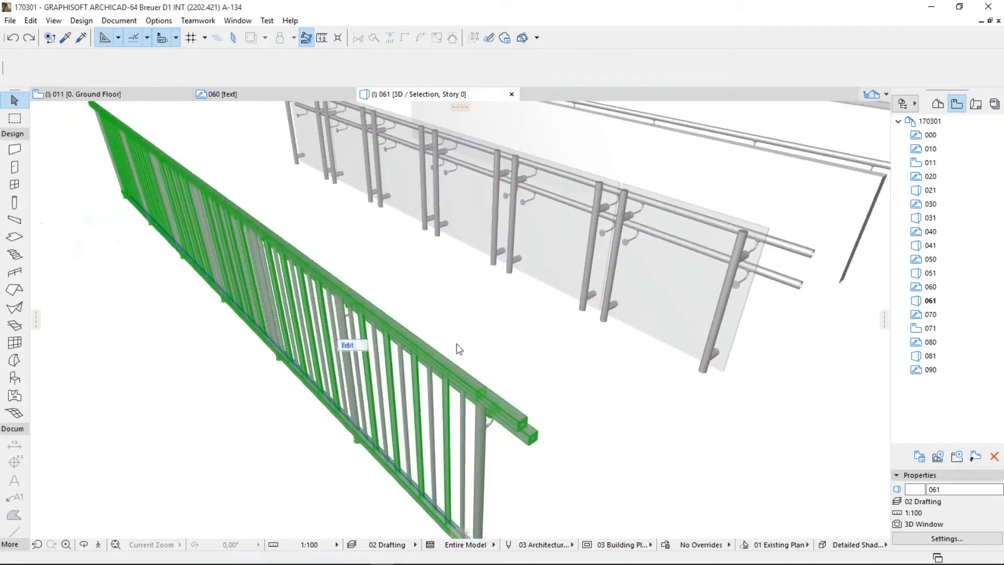
click(649, 285)
middle_drag(648, 285, 569, 358)
click(569, 358)
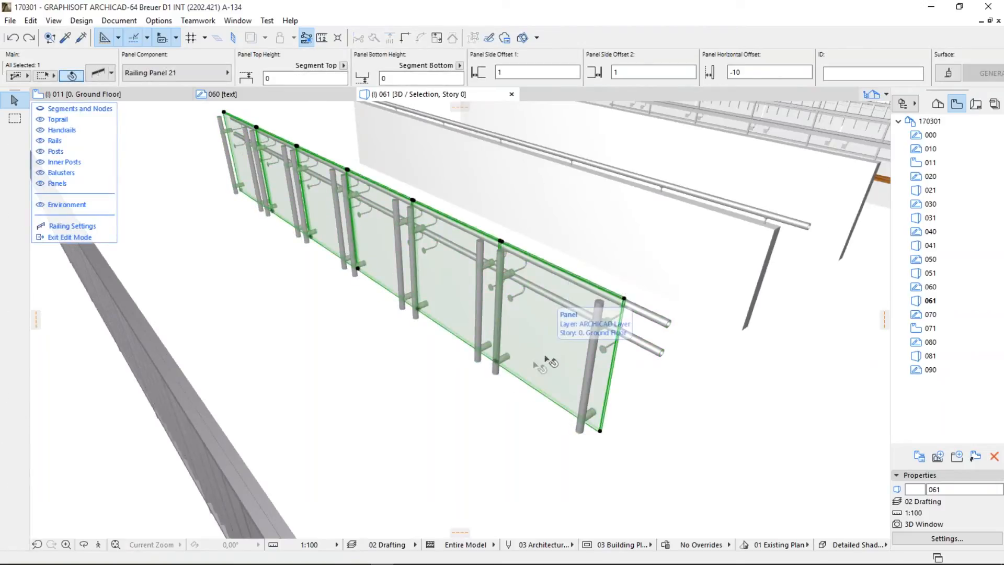
Step: Exit the edit mode of the glass panel railing without moving its panel nodes
click(502, 243)
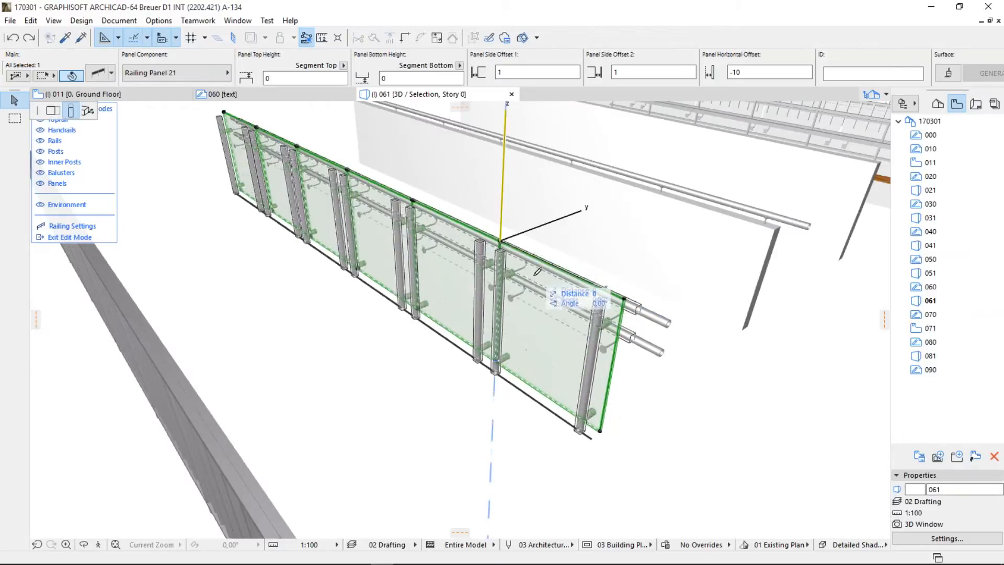
key(Escape)
scroll(575, 285, up, 3)
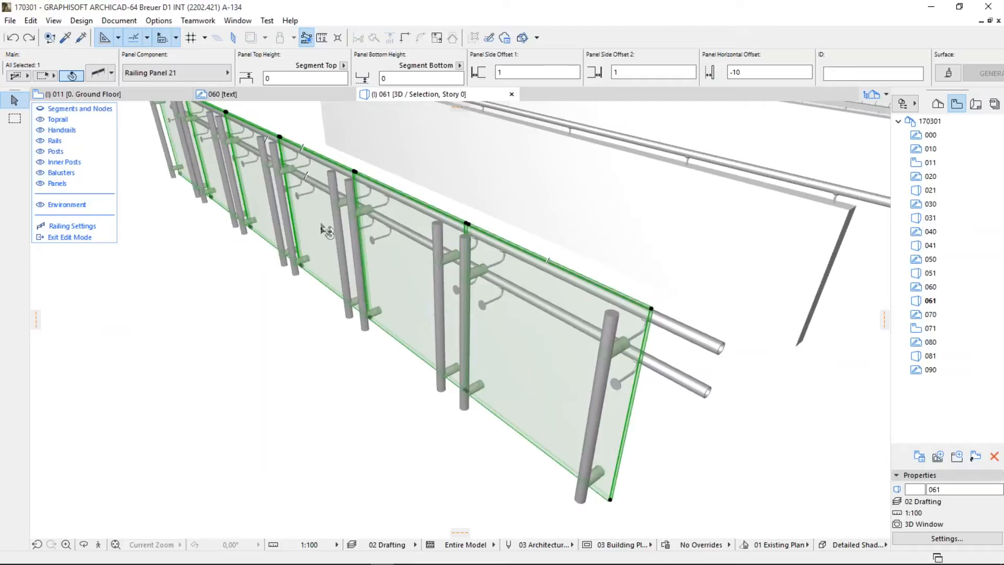
shift+middle_drag(327, 238, 387, 272)
click(85, 238)
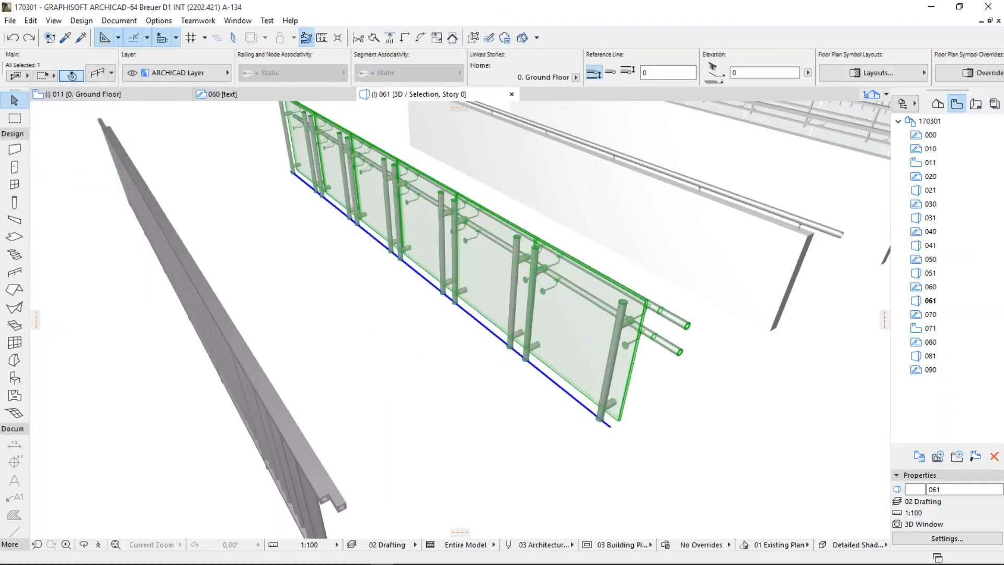
Step: Select the baluster railing in front of the glass railing and open the segment page of its selection settings
shift+middle_drag(495, 336, 546, 228)
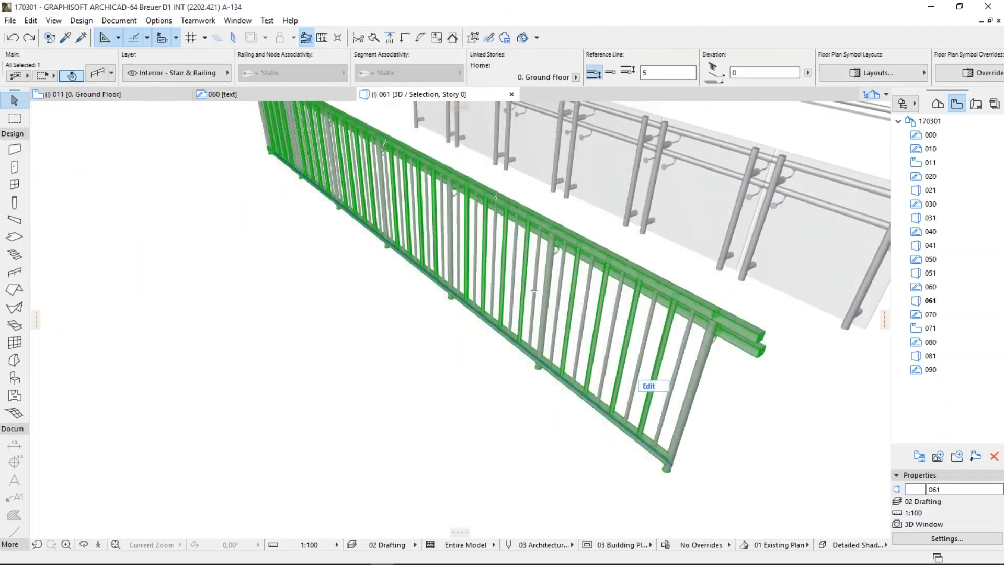
shift+middle_drag(474, 277, 522, 349)
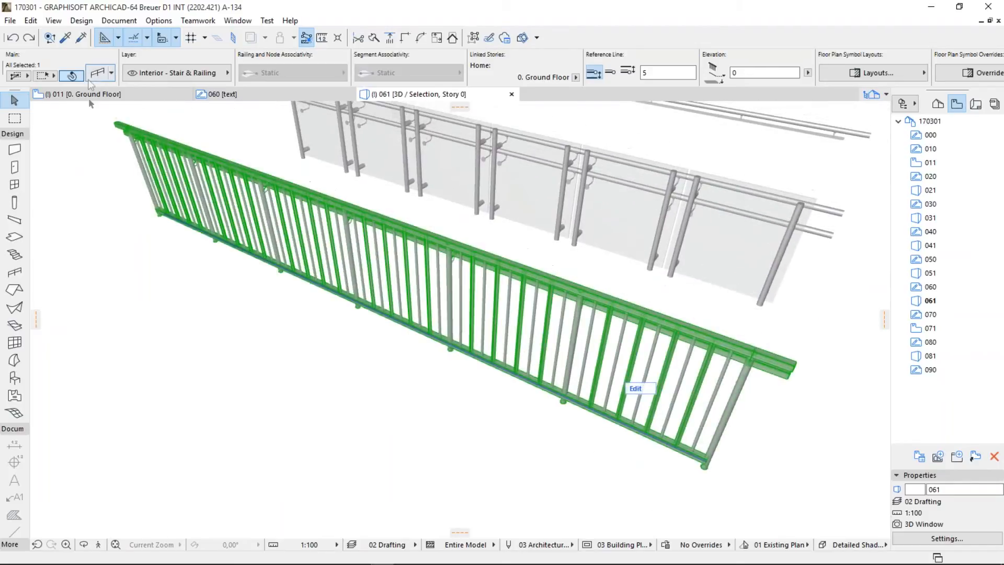
double_click(141, 139)
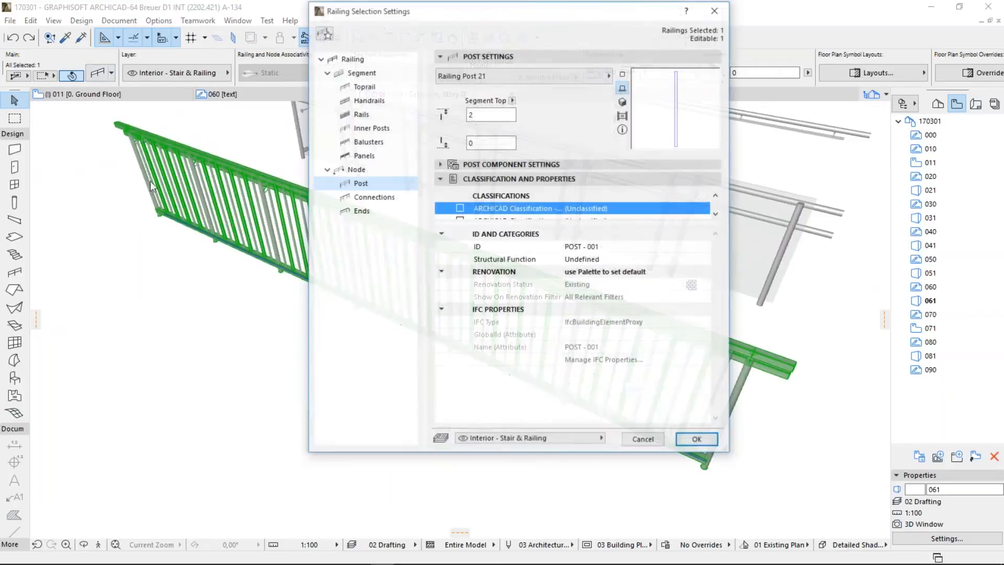
click(361, 73)
drag(573, 11, 477, 61)
drag(625, 166, 596, 166)
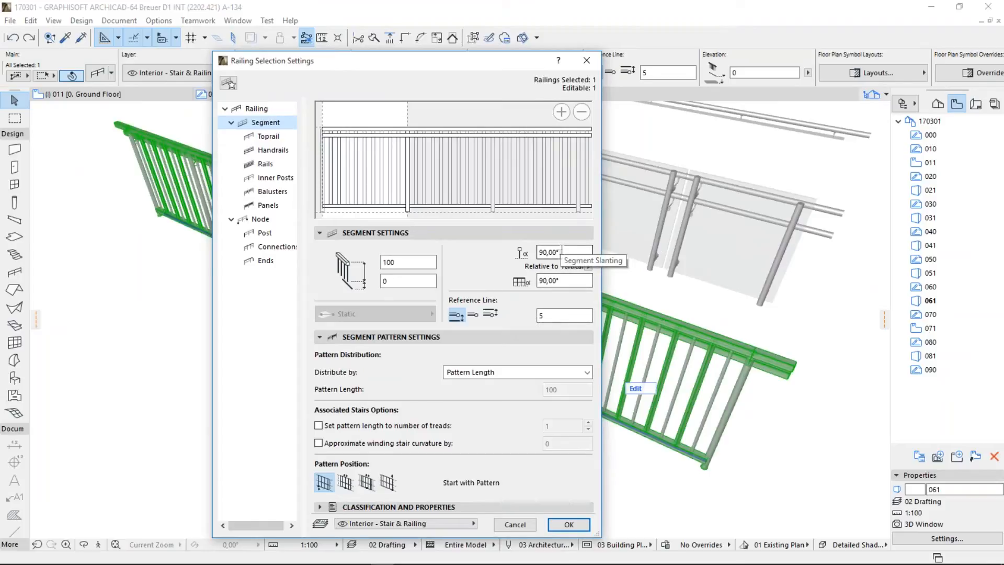
Step: Examine the segment's slanting reference options, the pattern distribution choices and the inner post's position in the pattern
click(588, 267)
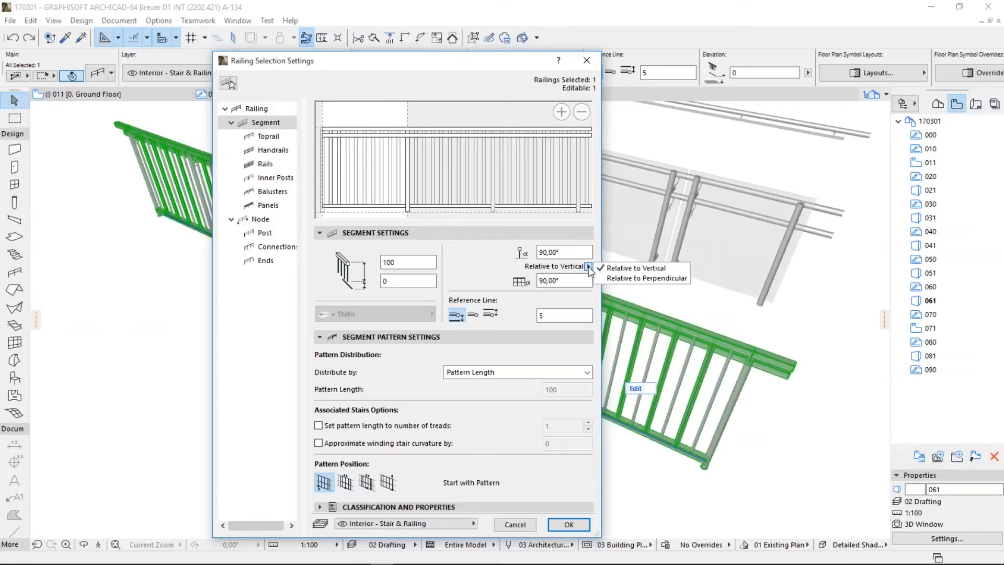
click(508, 310)
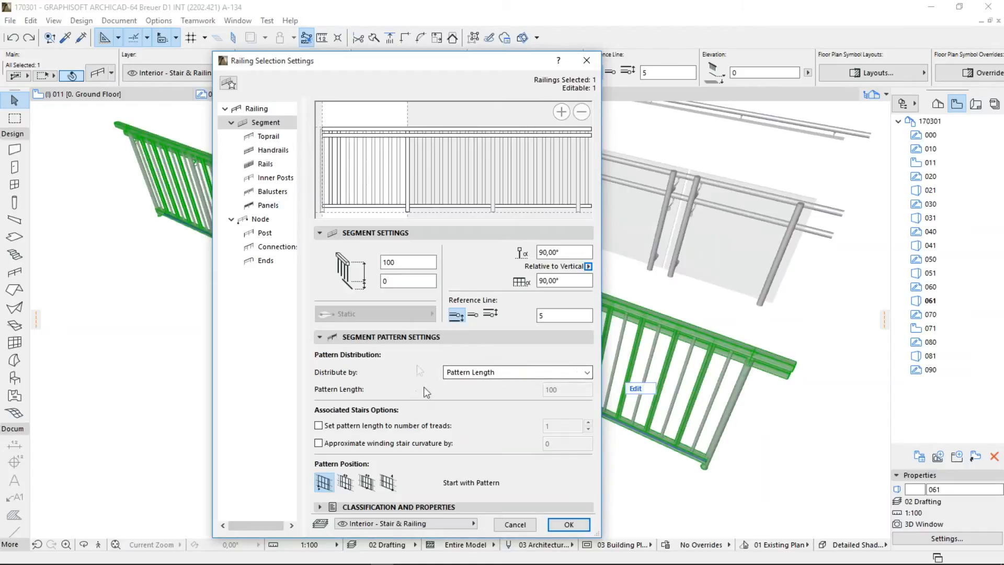
click(492, 373)
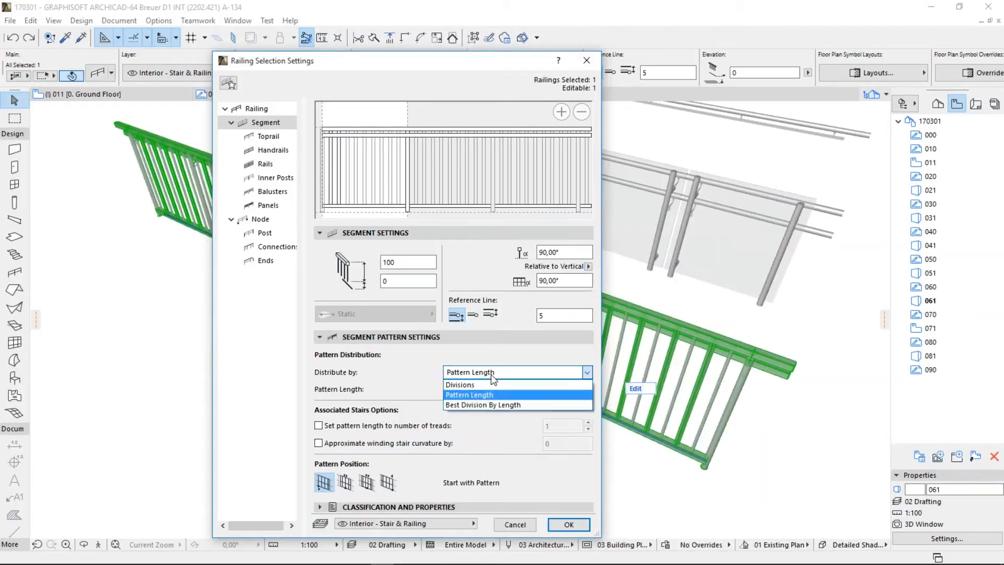
click(492, 373)
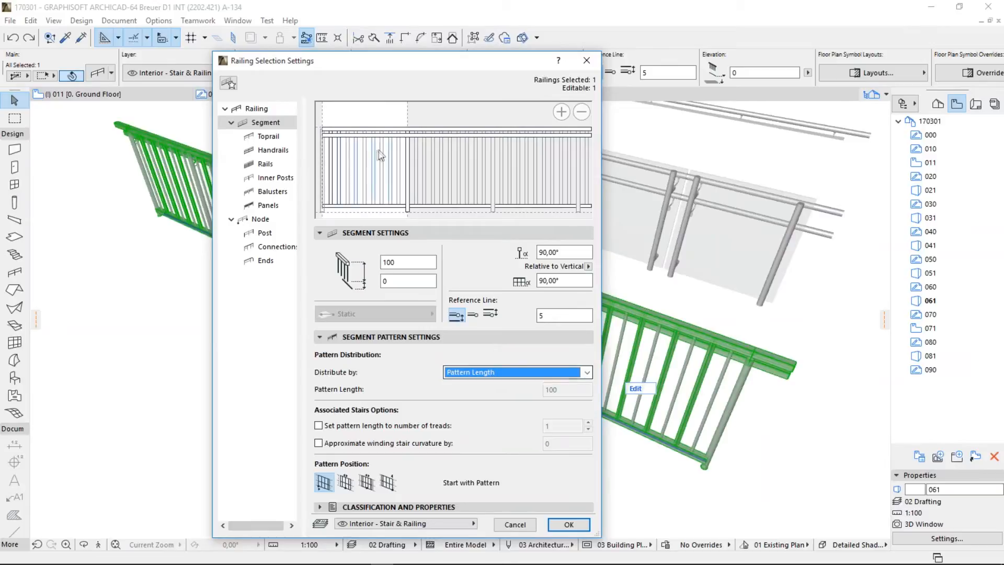
click(407, 184)
double_click(372, 289)
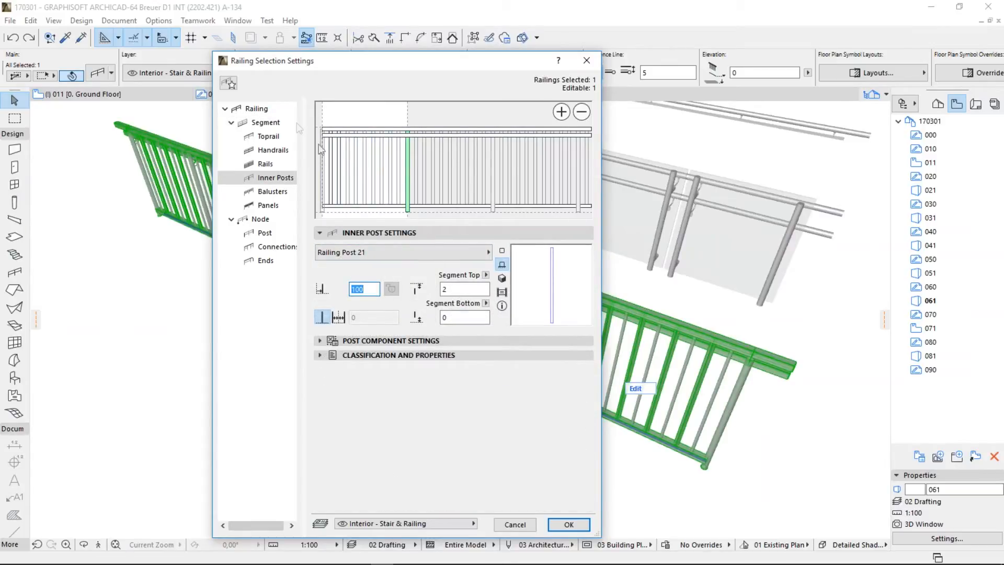
click(267, 124)
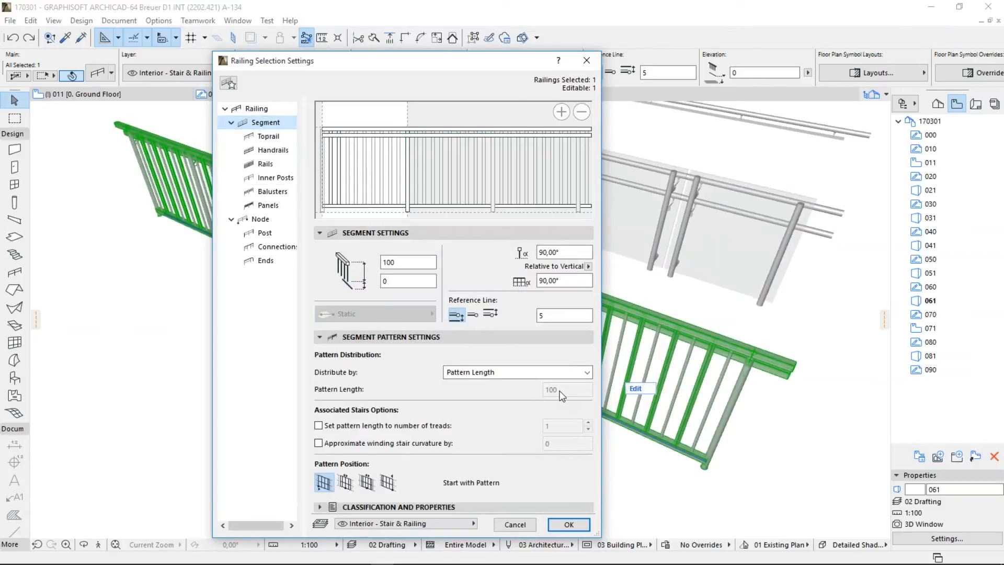
Step: Distribute the baluster railing's segment pattern by Divisions with 3 divisions and apply the settings
click(494, 372)
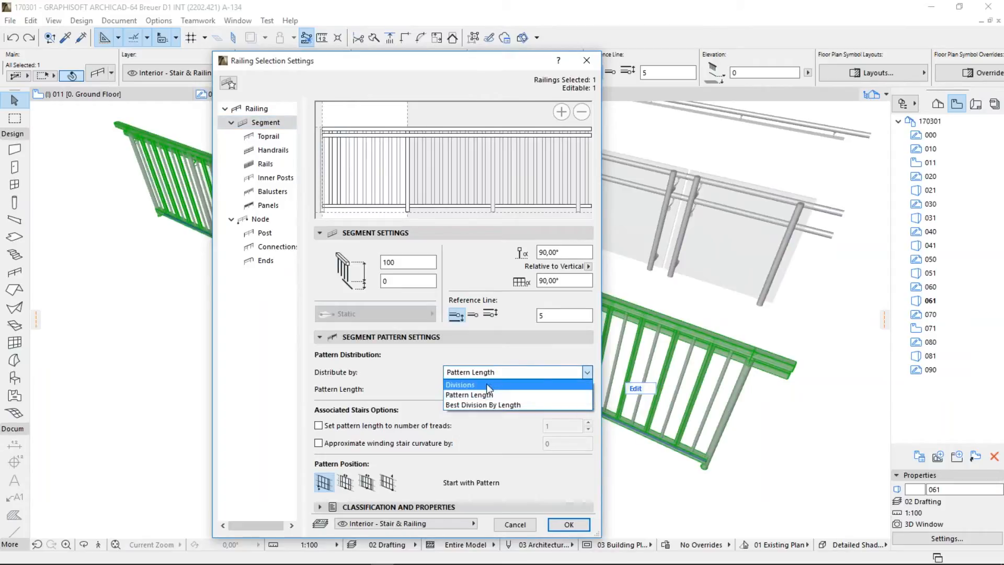
click(470, 385)
click(570, 390)
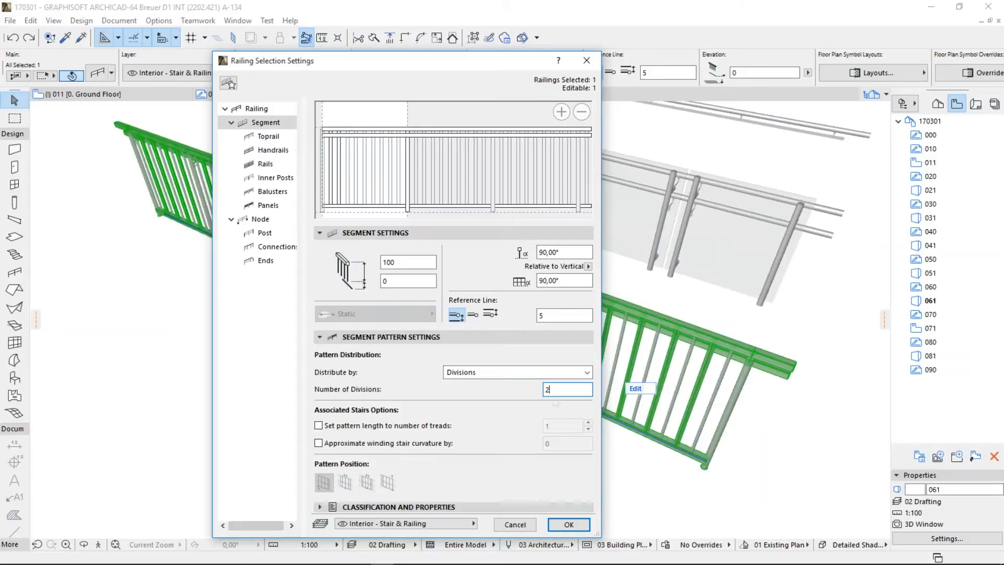
double_click(549, 389)
text(3)
click(576, 526)
Step: Stretch the baluster railing's near end outward along its length by about 147
scroll(541, 404, down, 3)
shift+middle_drag(543, 405, 692, 396)
click(691, 396)
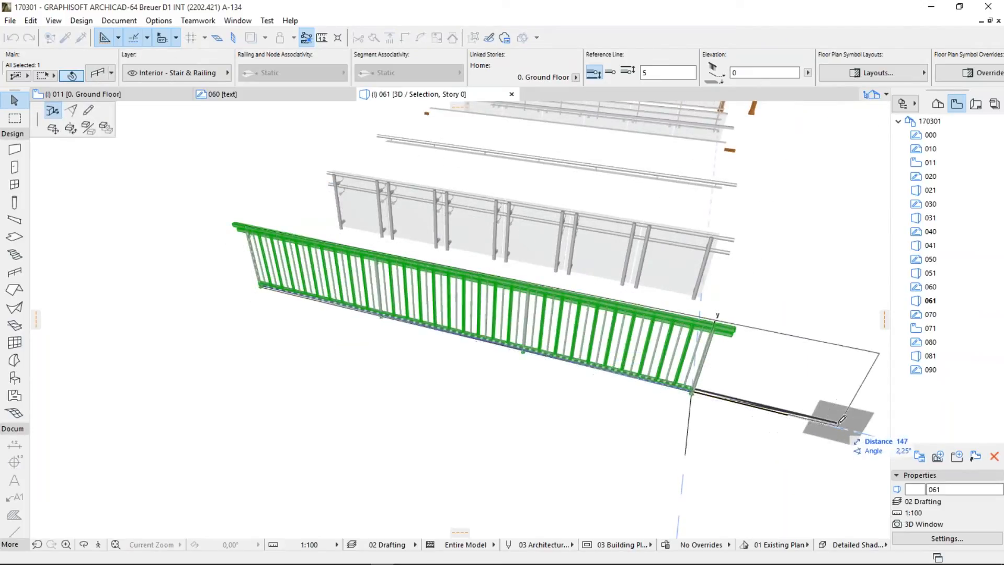
click(838, 429)
shift+middle_drag(691, 429, 659, 434)
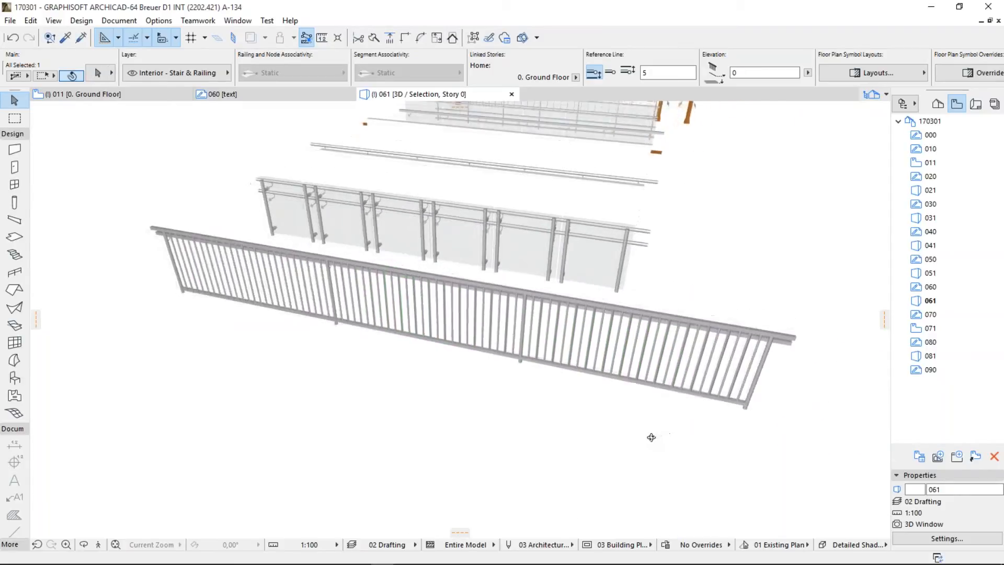
Step: Distribute the railing's segment pattern by Best Division By Length with a maximum pattern length of 120 and apply it
key(ctrl+t)
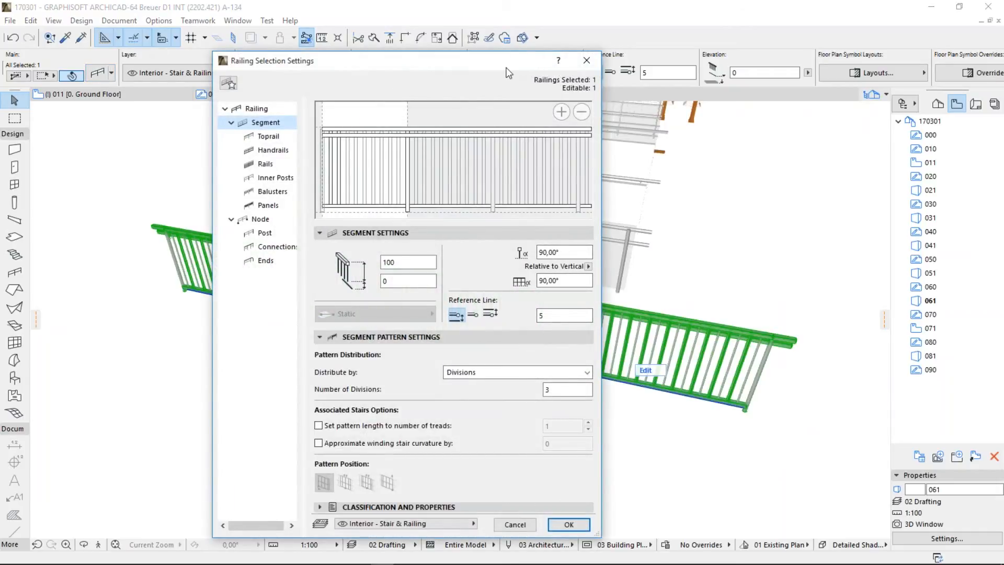
drag(491, 62, 402, 60)
click(409, 370)
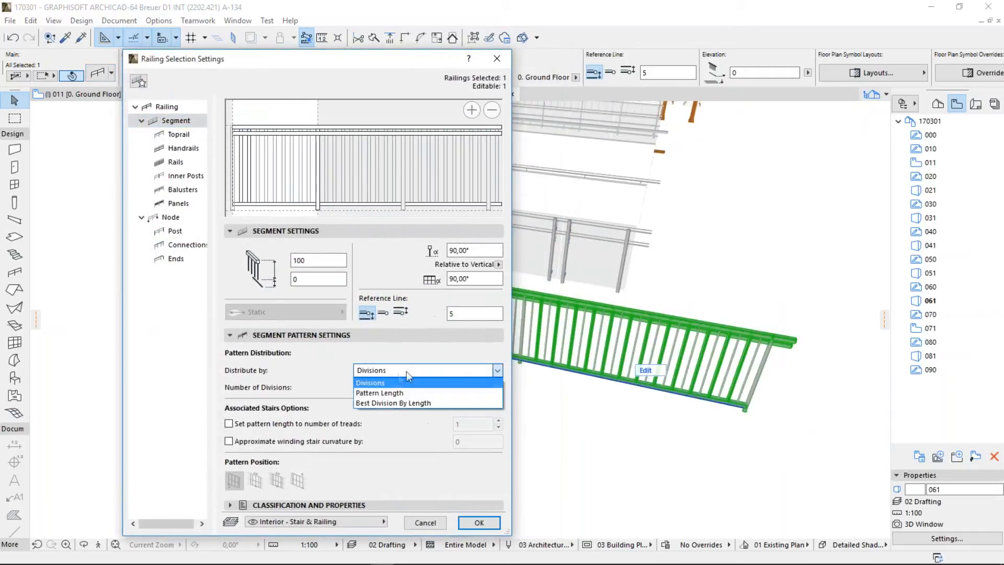
click(394, 403)
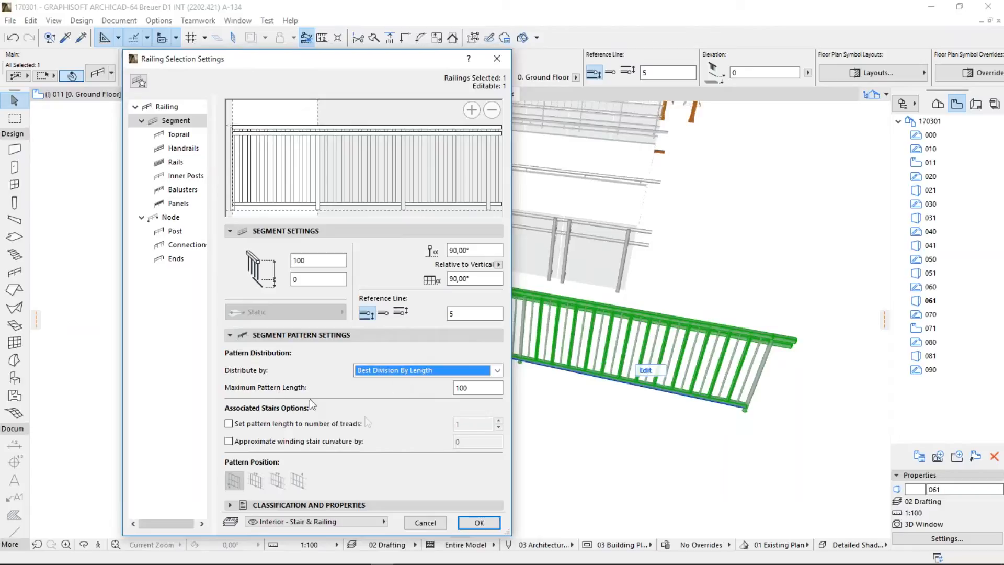
click(483, 388)
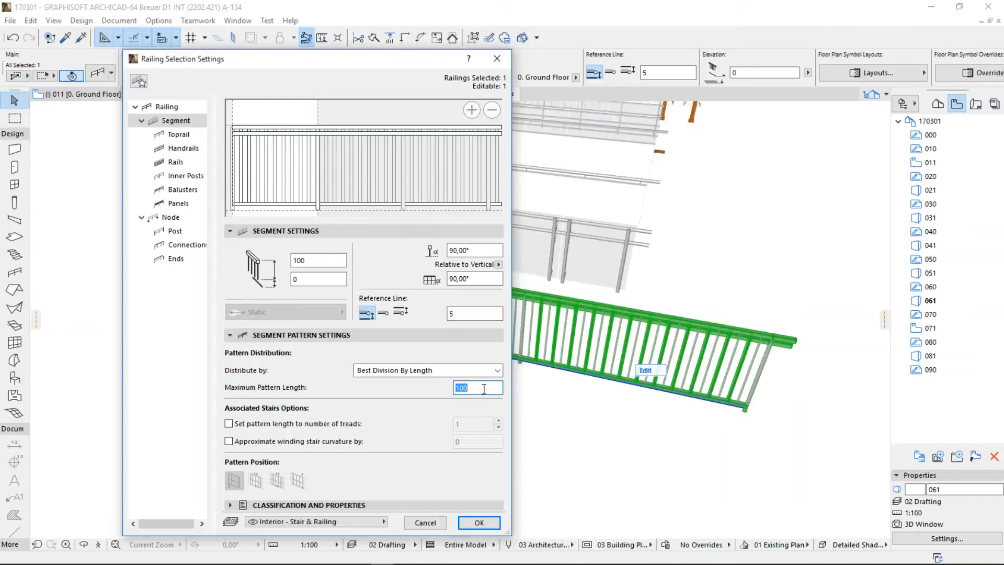
text(1)
click(483, 526)
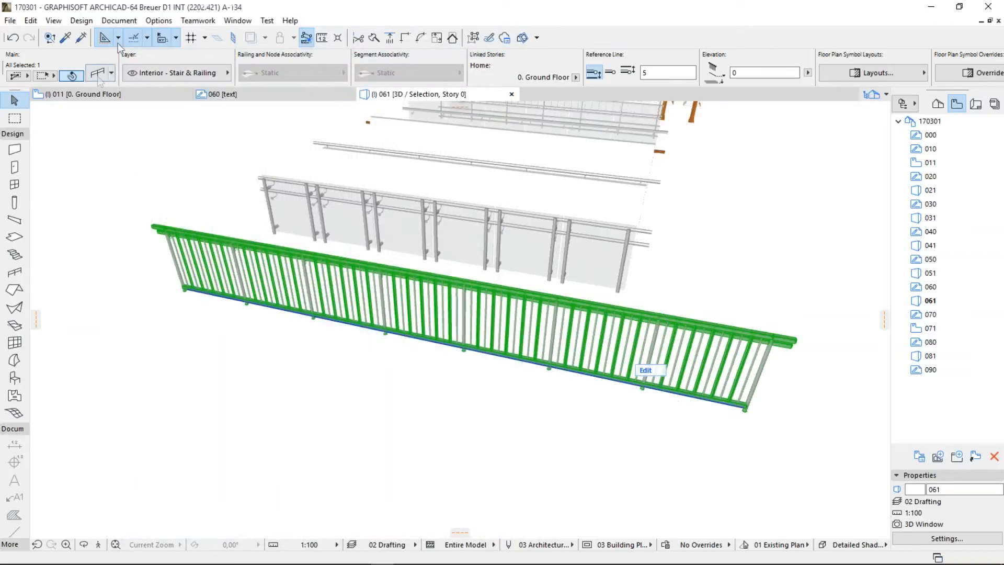
Step: Set the baluster railing's maximum pattern length to 150, apply it and deselect the railing
click(97, 76)
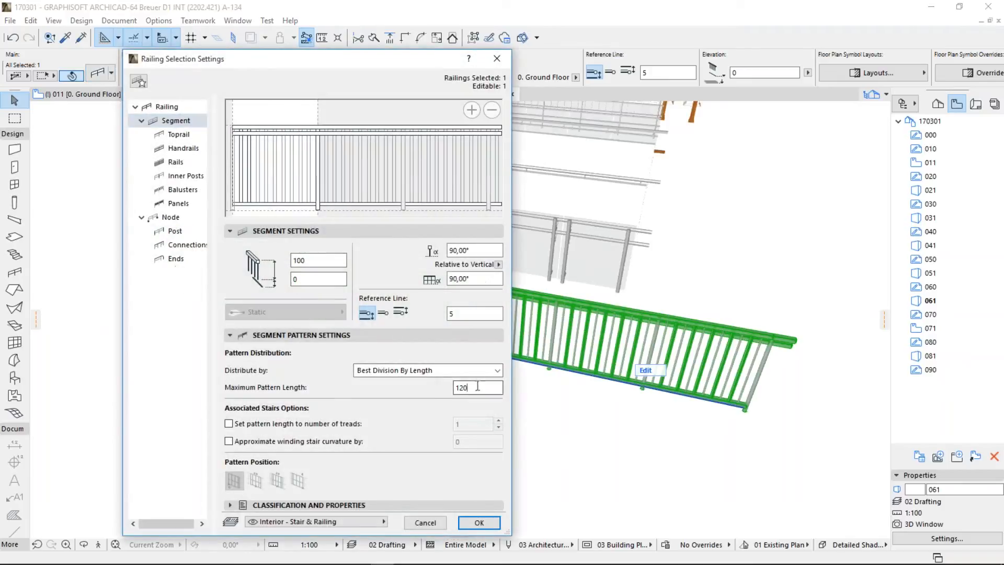
double_click(461, 388)
text(15)
click(481, 523)
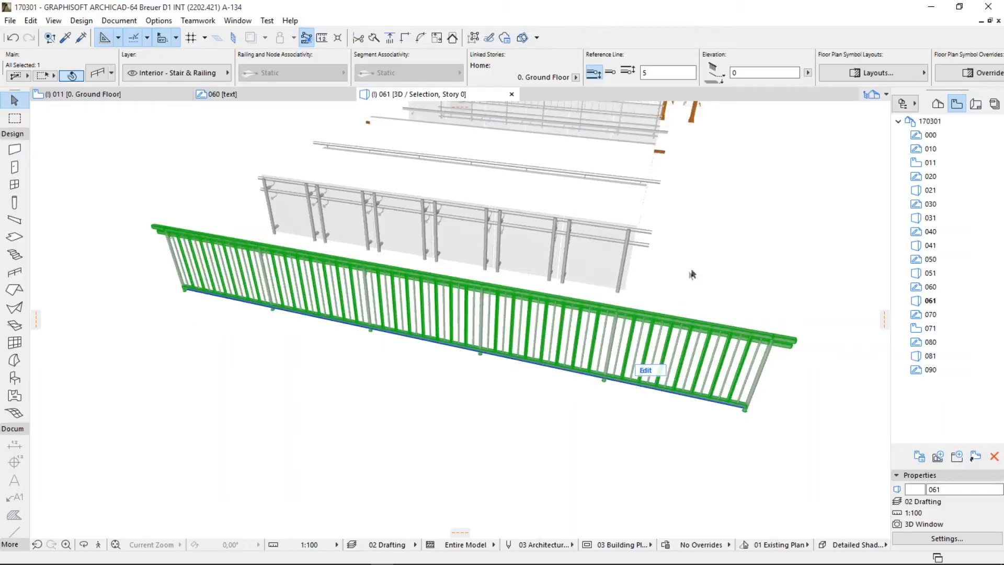
shift+middle_drag(684, 274, 608, 322)
key(Escape)
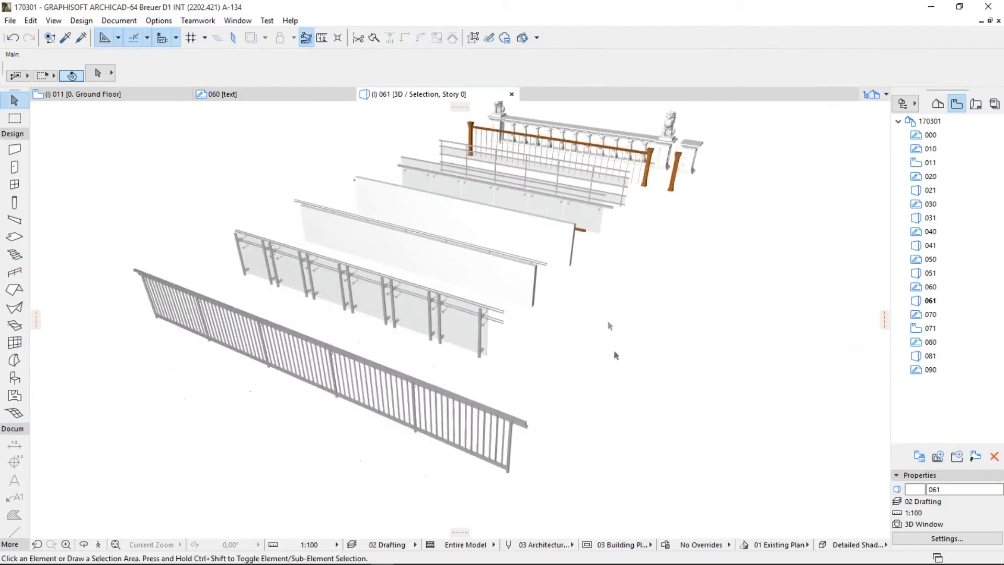
Step: Reselect the baluster railing in 3D view 061 and open the baluster pattern settings of its balusters
double_click(930, 314)
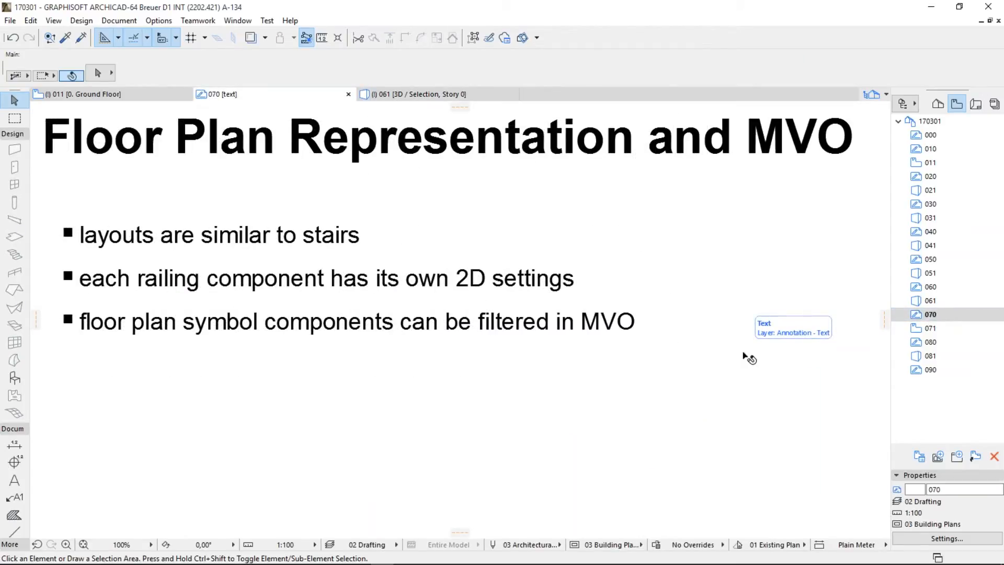
double_click(918, 302)
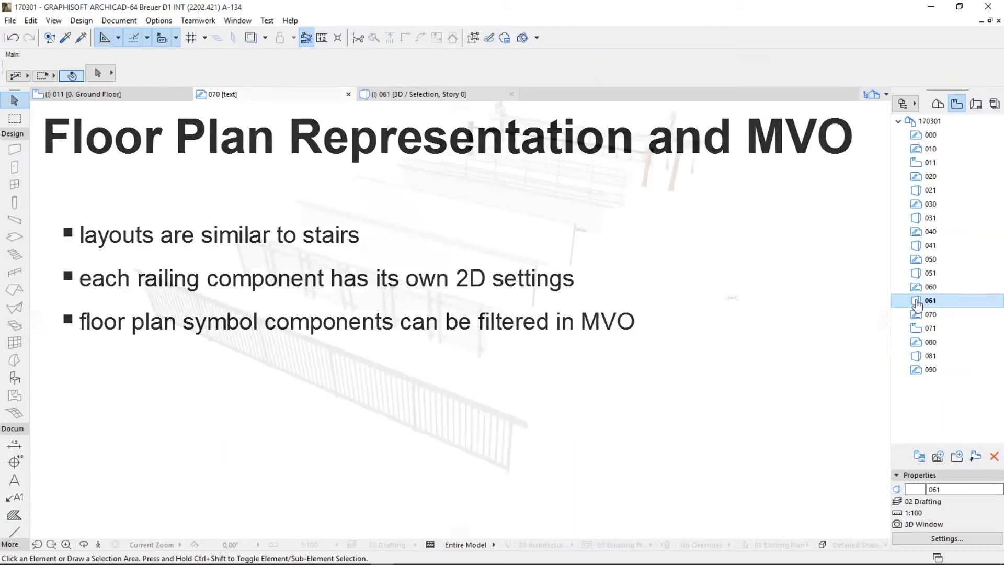
shift+middle_drag(395, 377, 417, 361)
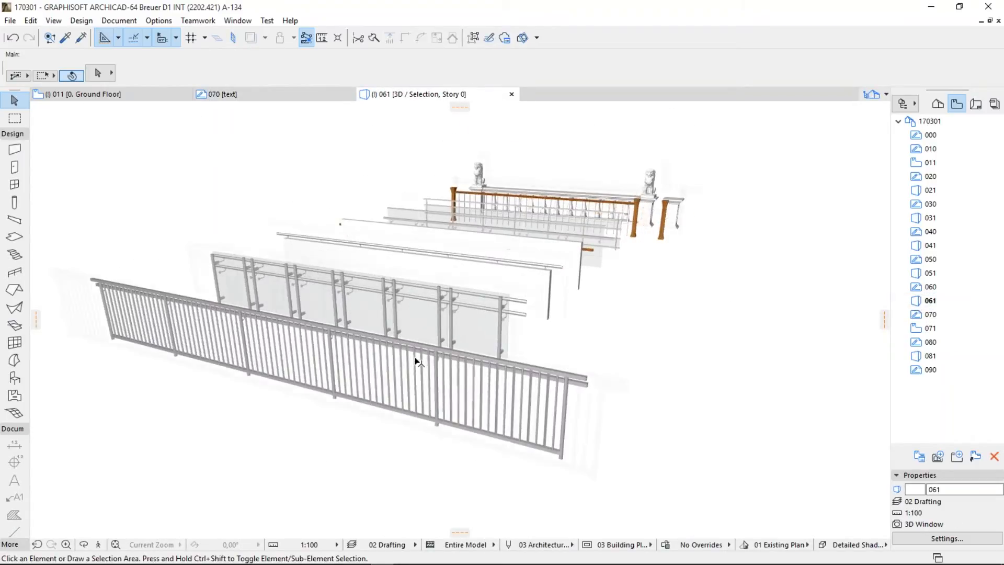
click(417, 351)
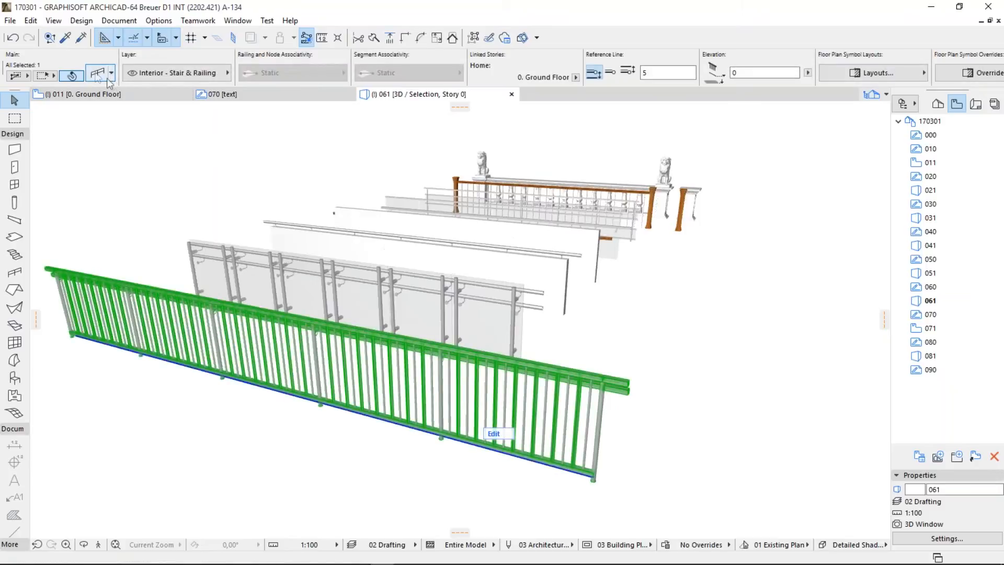
click(96, 73)
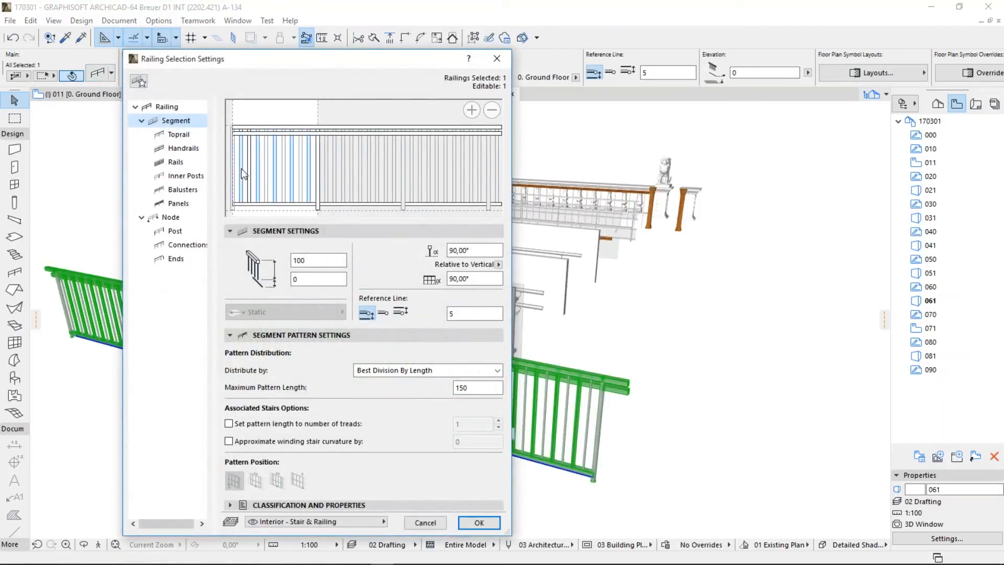
click(240, 168)
click(324, 246)
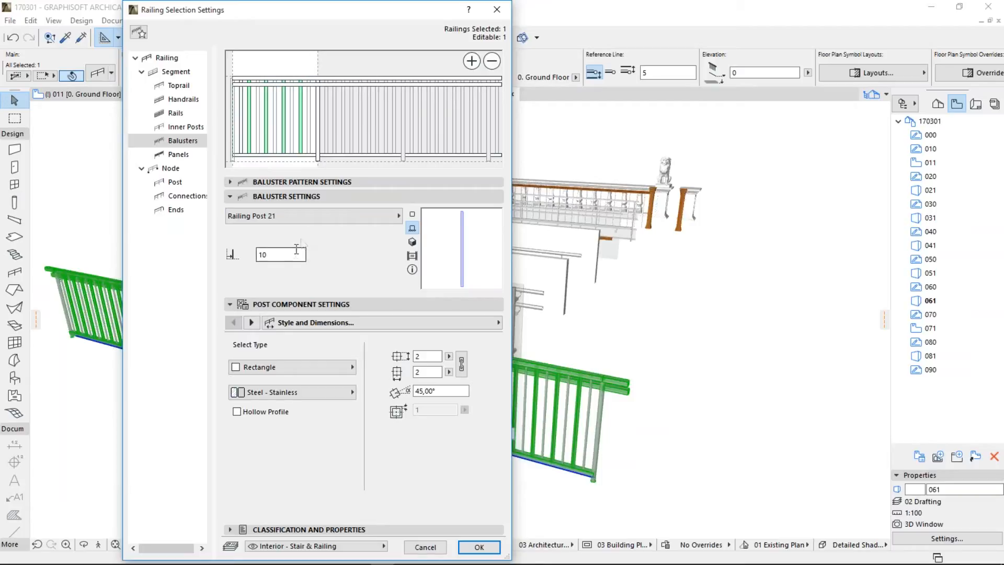
click(282, 179)
Step: Try distributing the balusters by Baluster Pattern Length, and change the distribution to Divisions
click(395, 278)
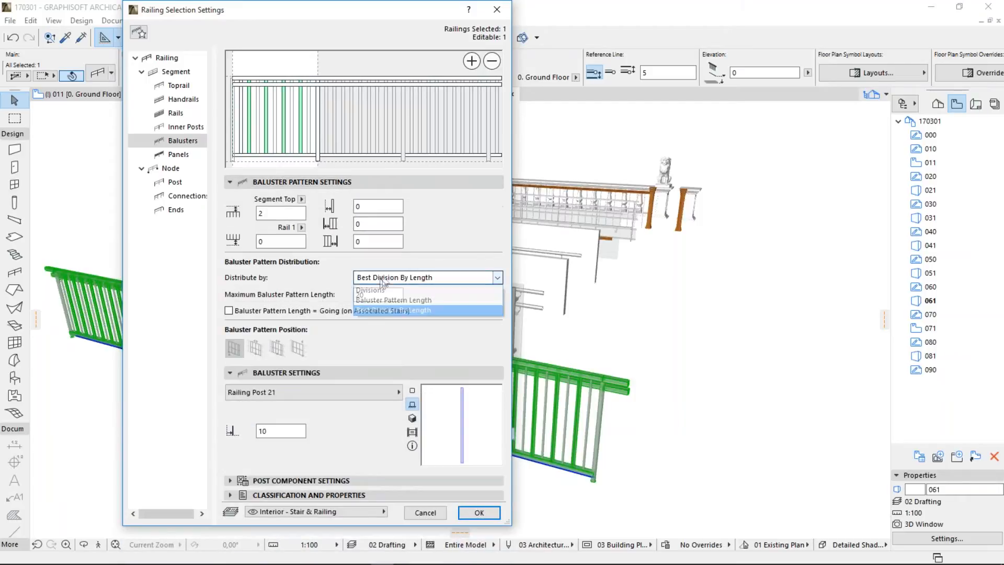
click(416, 301)
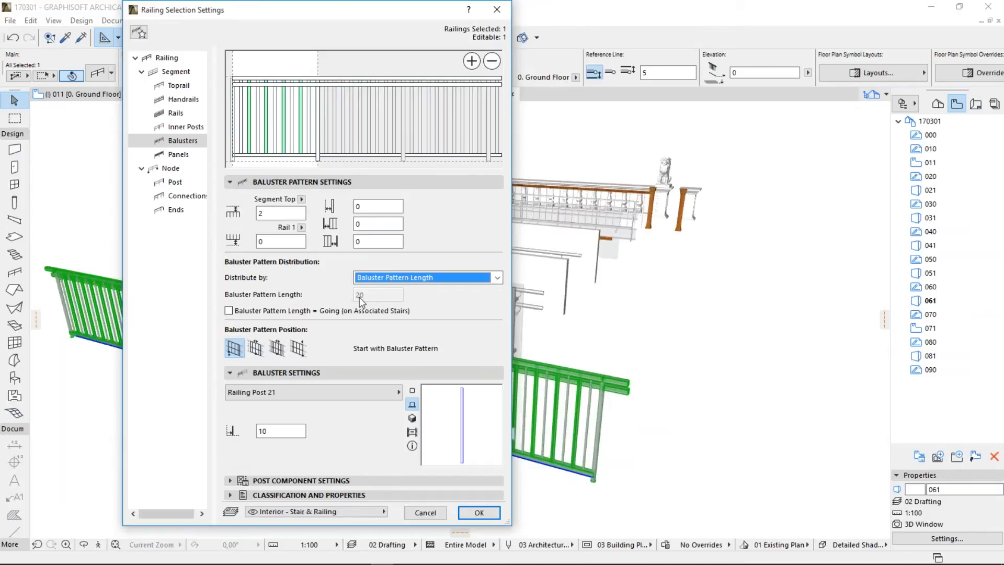
click(366, 277)
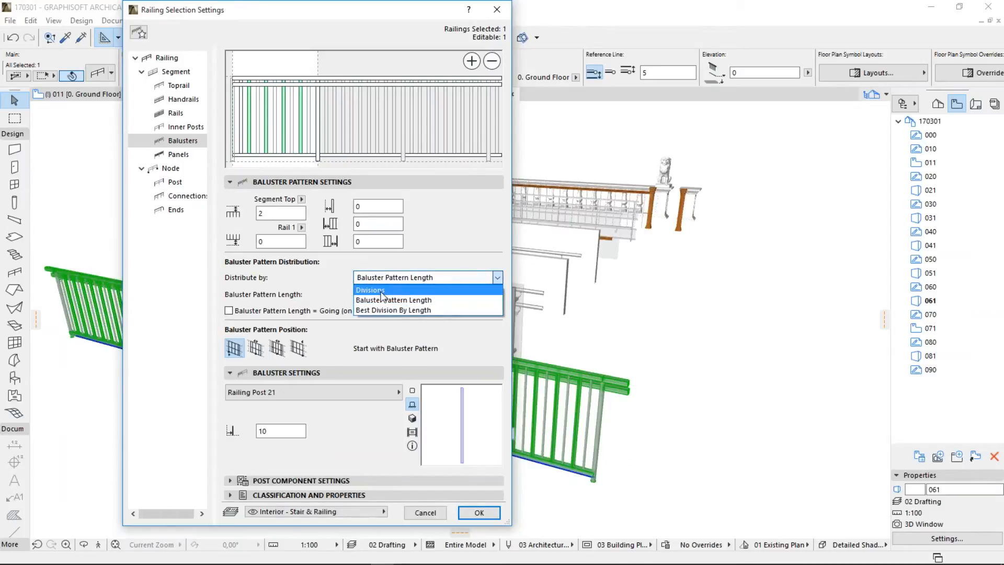
click(381, 291)
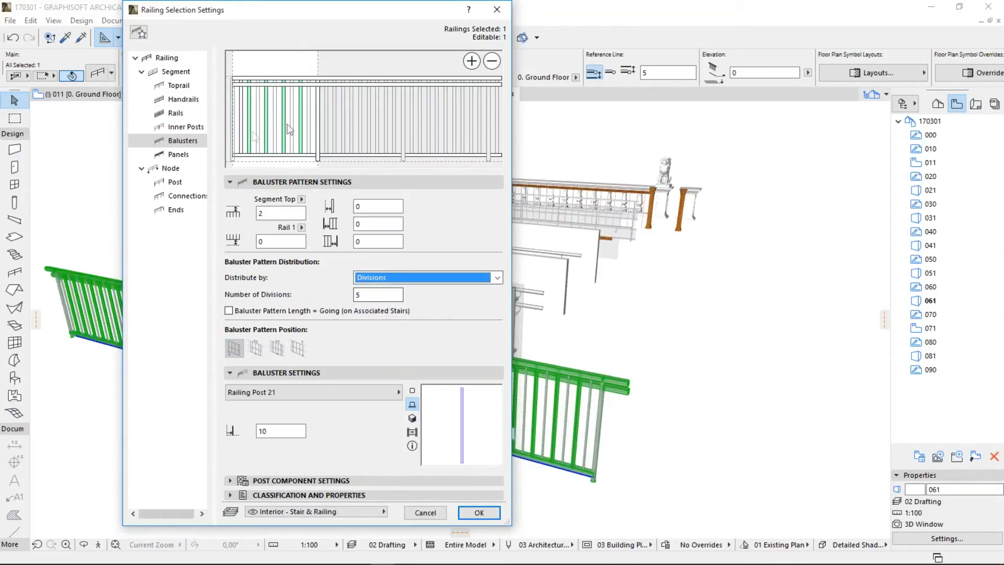
Step: Try distributing the baluster pattern in 3 divisions, and switch the distribution back to Best Division By Length
click(361, 296)
double_click(361, 296)
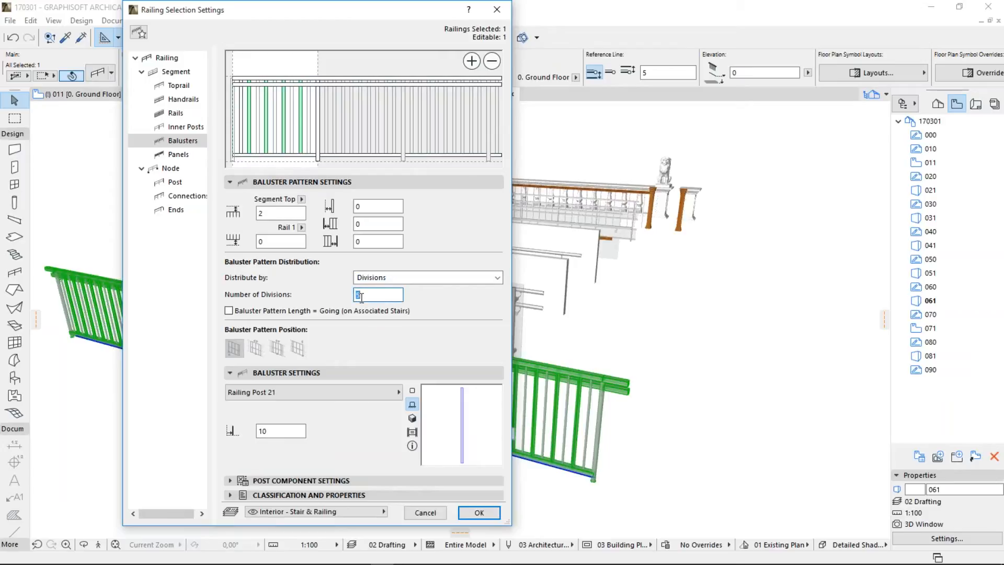
text(3)
click(382, 242)
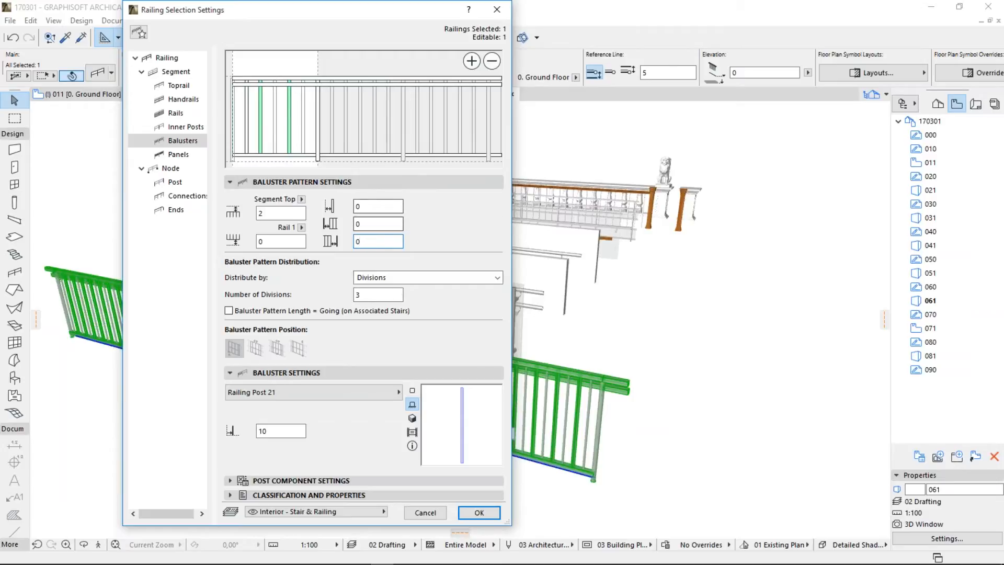
click(386, 280)
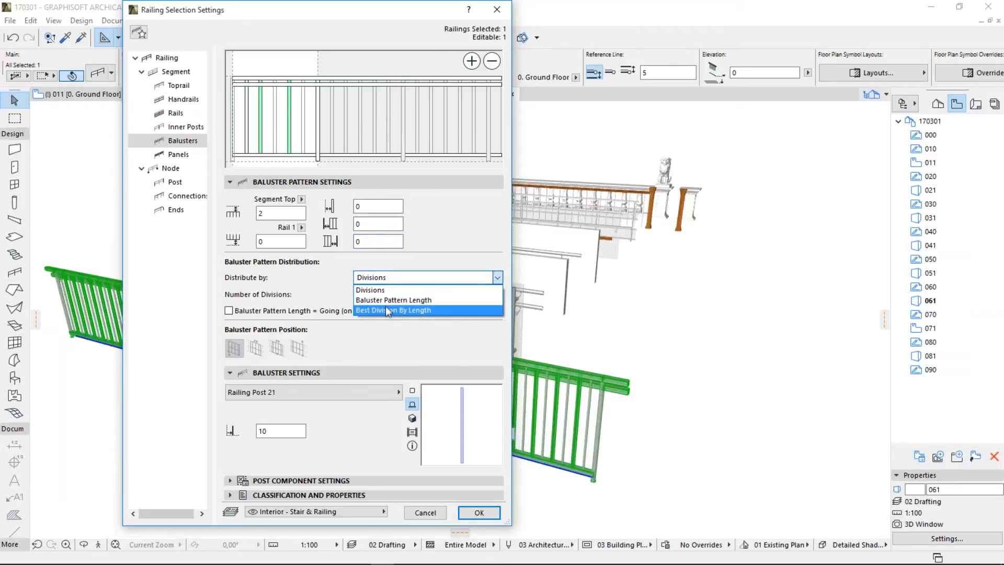
click(389, 311)
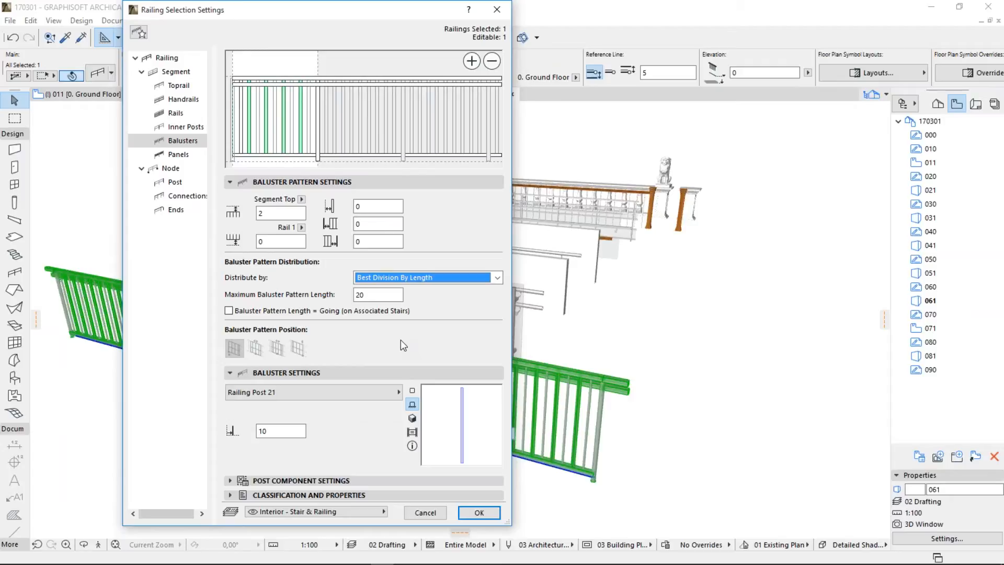
Step: Review the railing's segment pattern settings, discard the settings changes, and open view 070
click(175, 72)
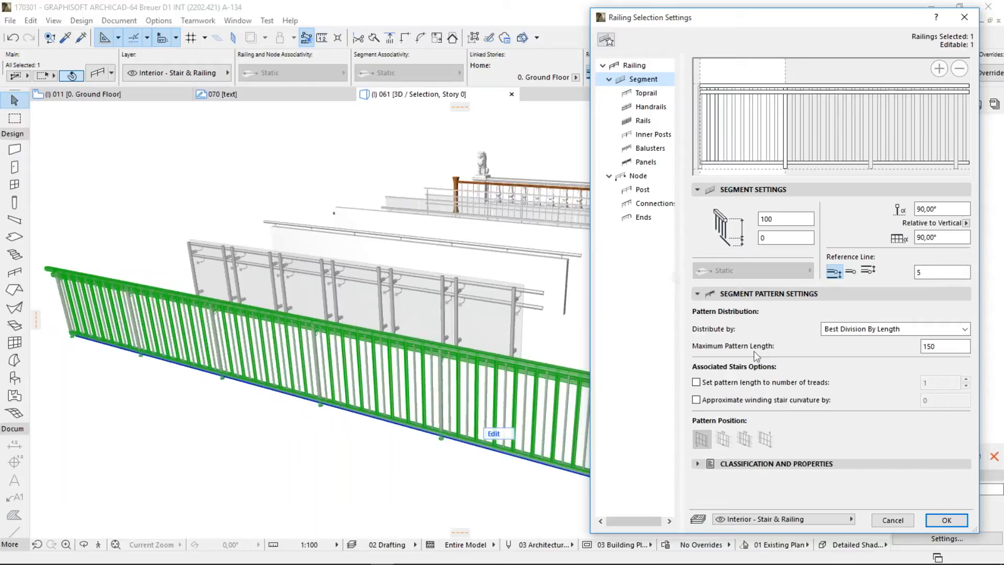
click(964, 17)
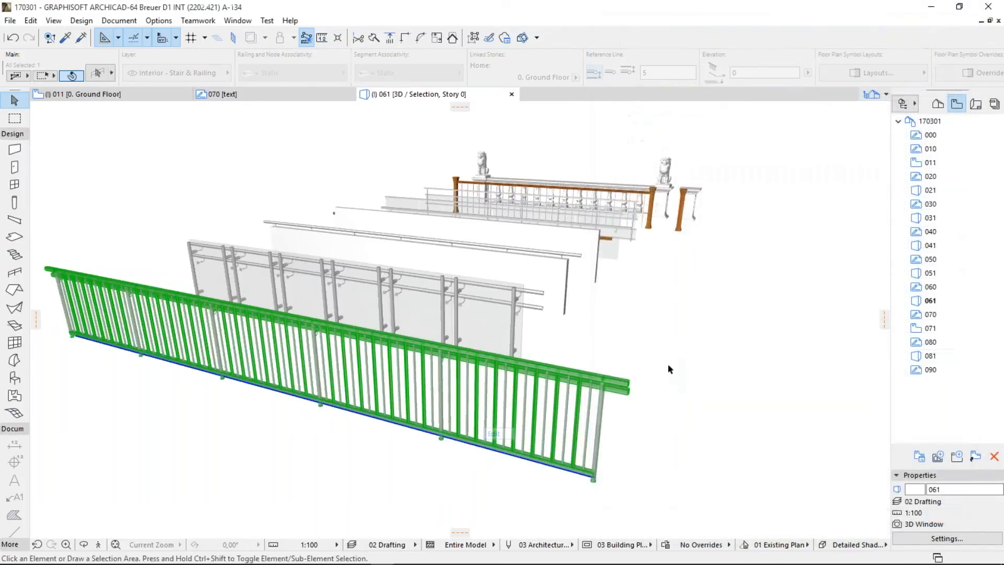
click(726, 371)
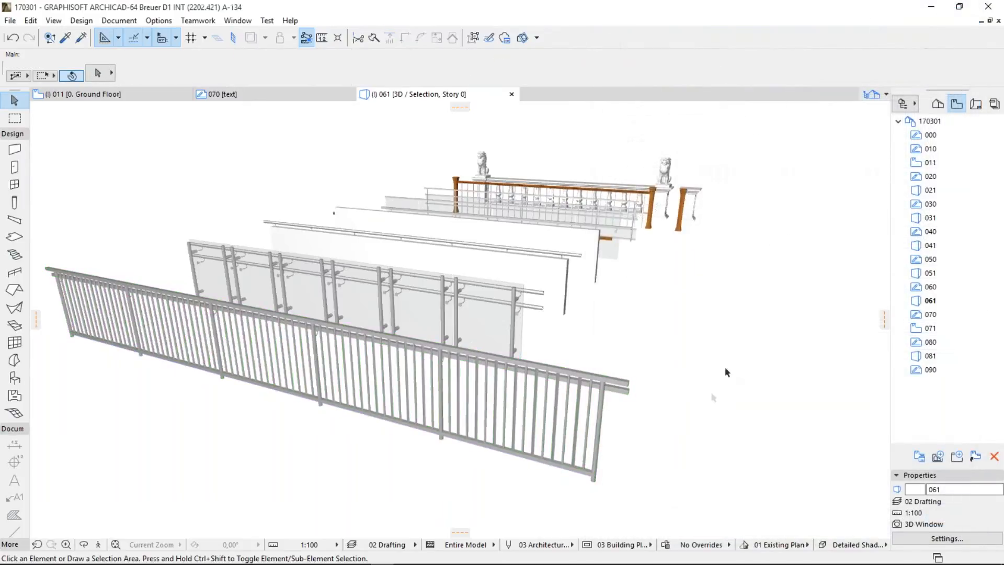
double_click(924, 315)
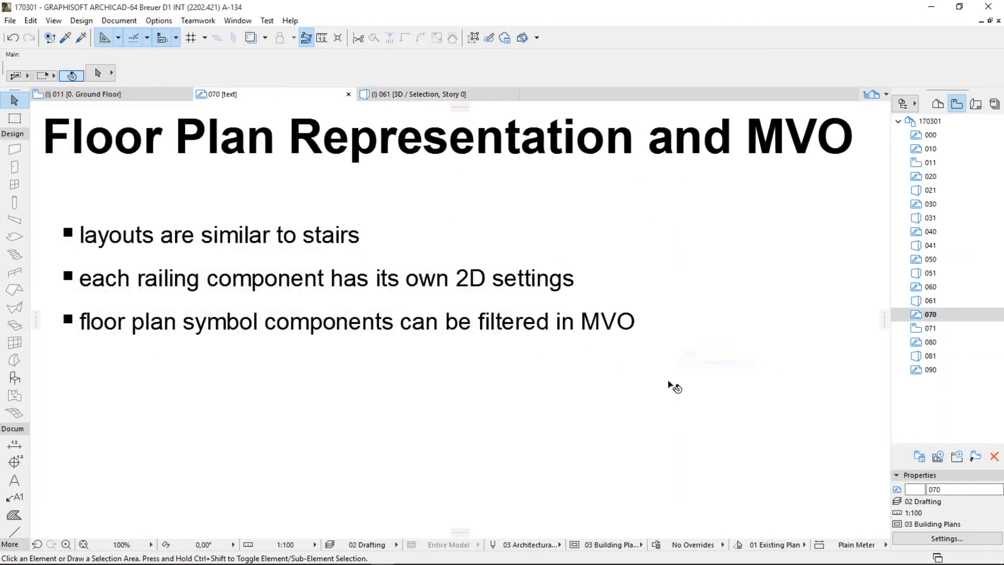
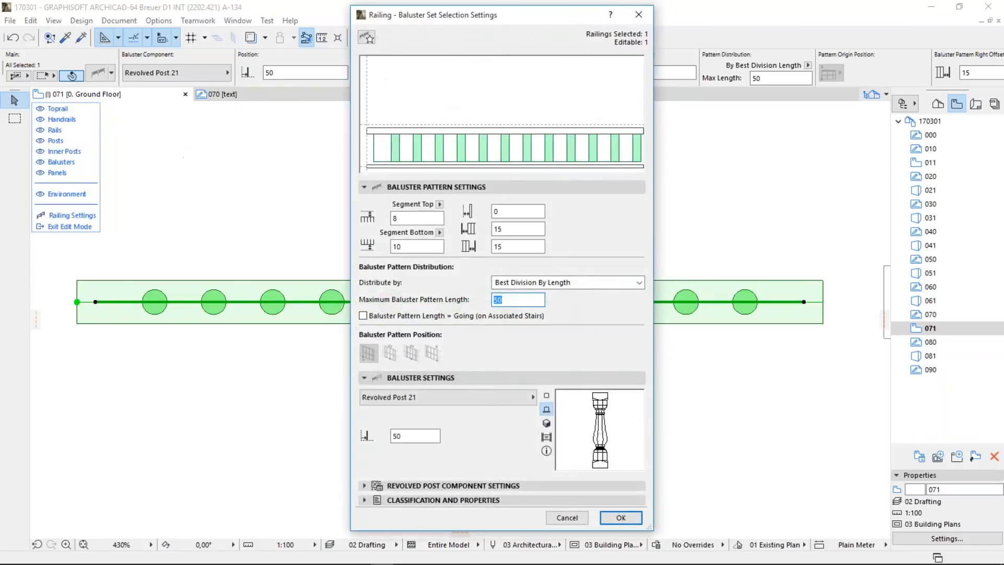
Step: Choose the double-circle symbol type in the 2D representation of the revolved balusters in floor plan 071
click(595, 485)
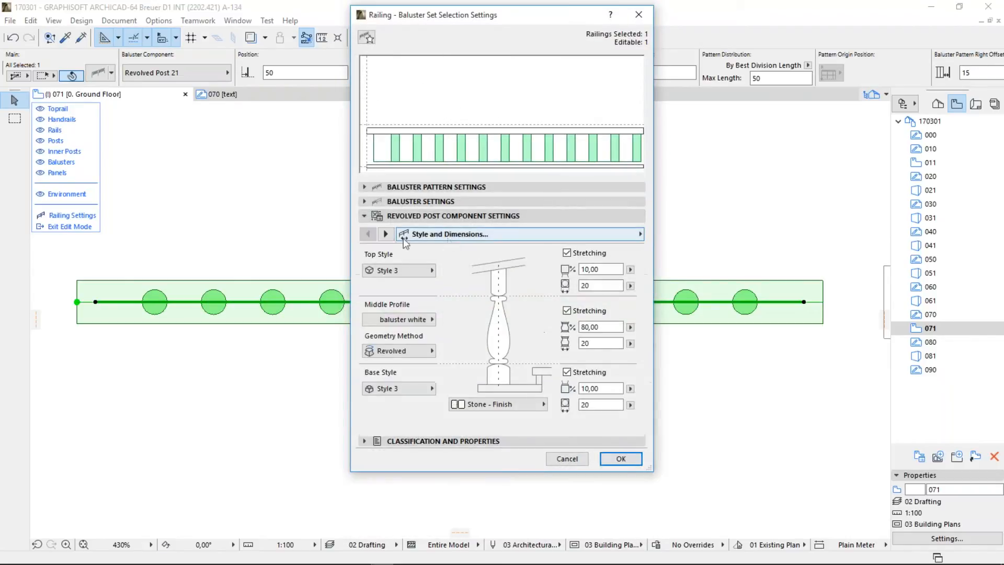
click(385, 233)
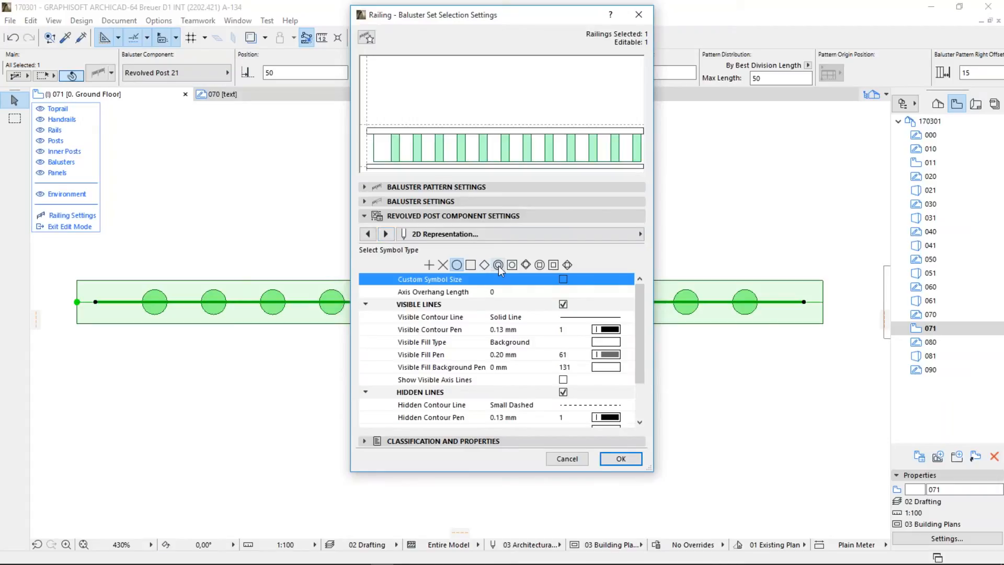
click(498, 265)
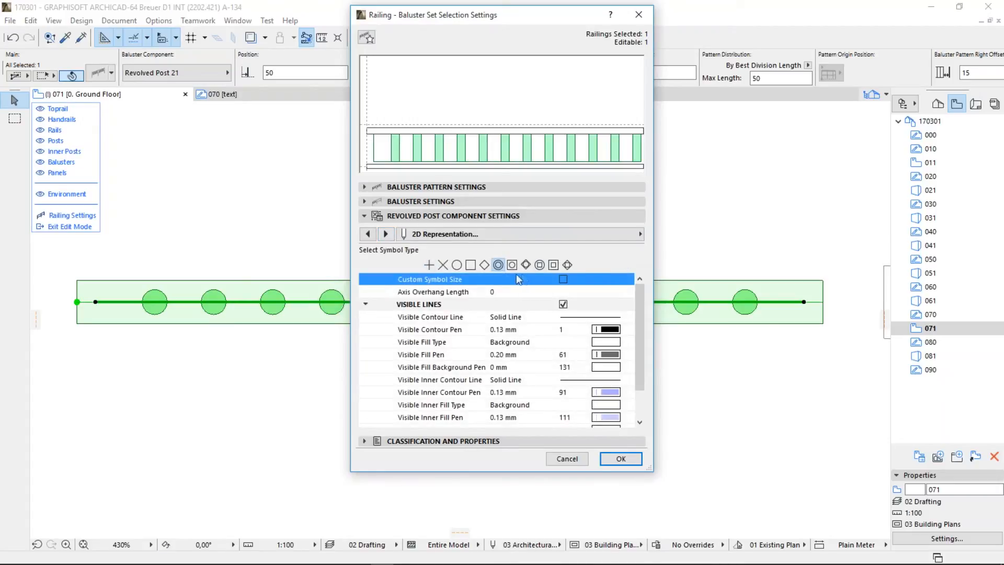
Step: Set the revolved balusters' visible inner contour pen to 1 and inner fill pen to 61, apply, and exit edit mode
click(615, 392)
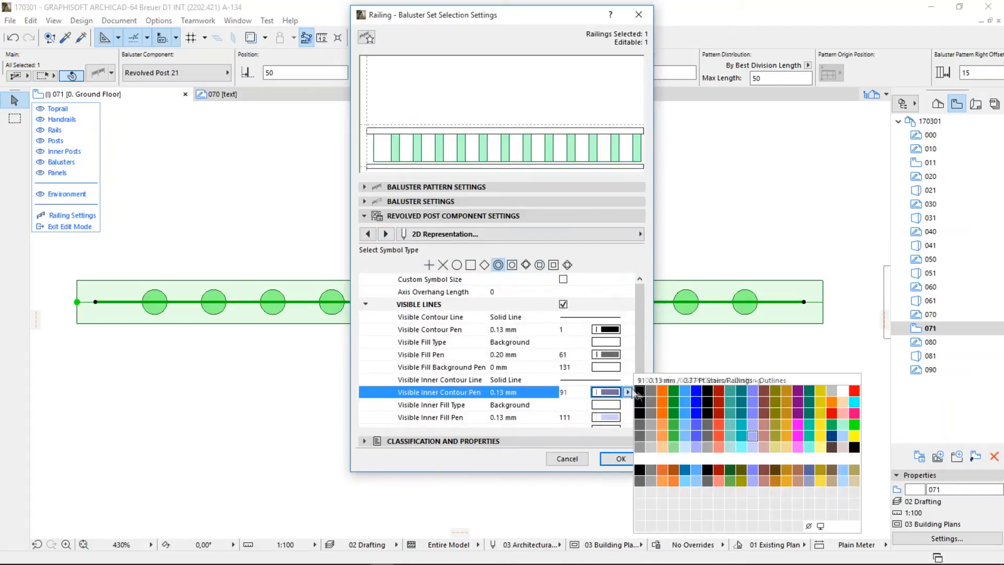
click(635, 394)
click(628, 417)
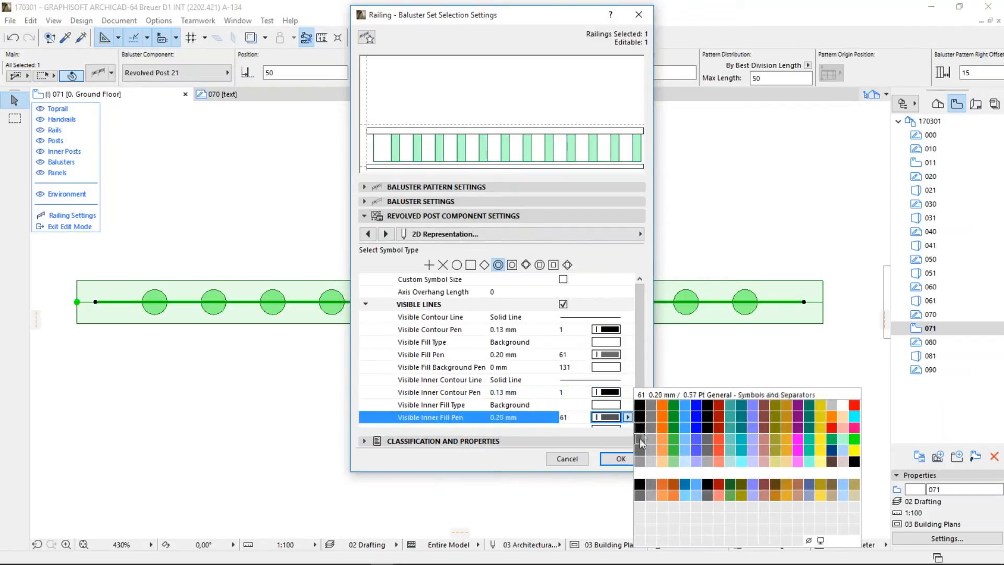
click(640, 439)
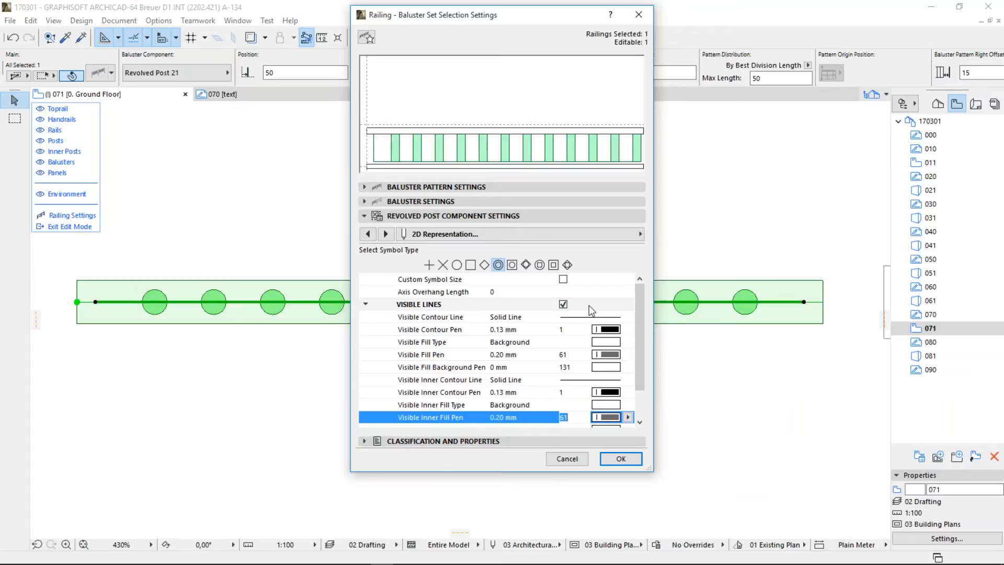
click(621, 459)
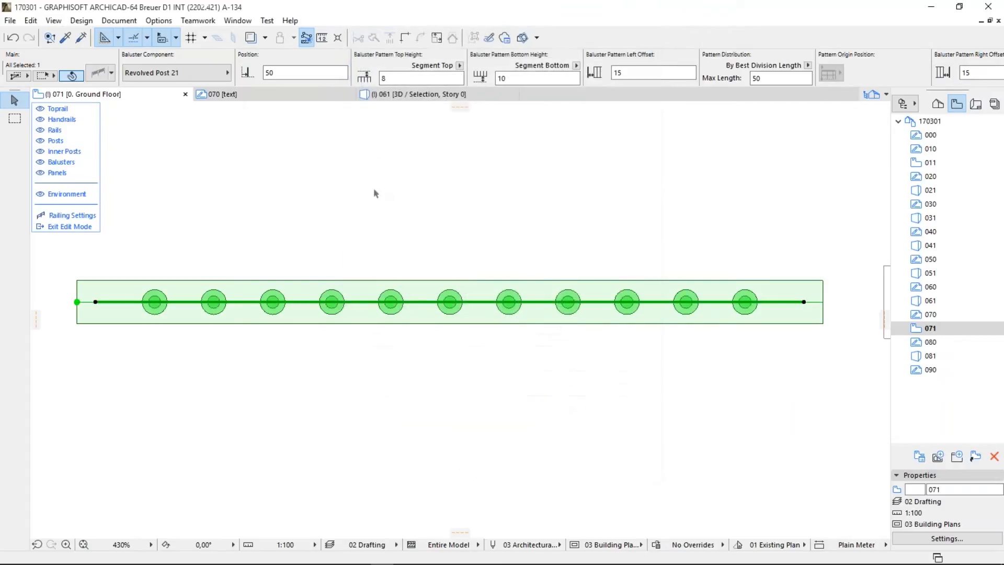
click(373, 231)
scroll(328, 381, down, 5)
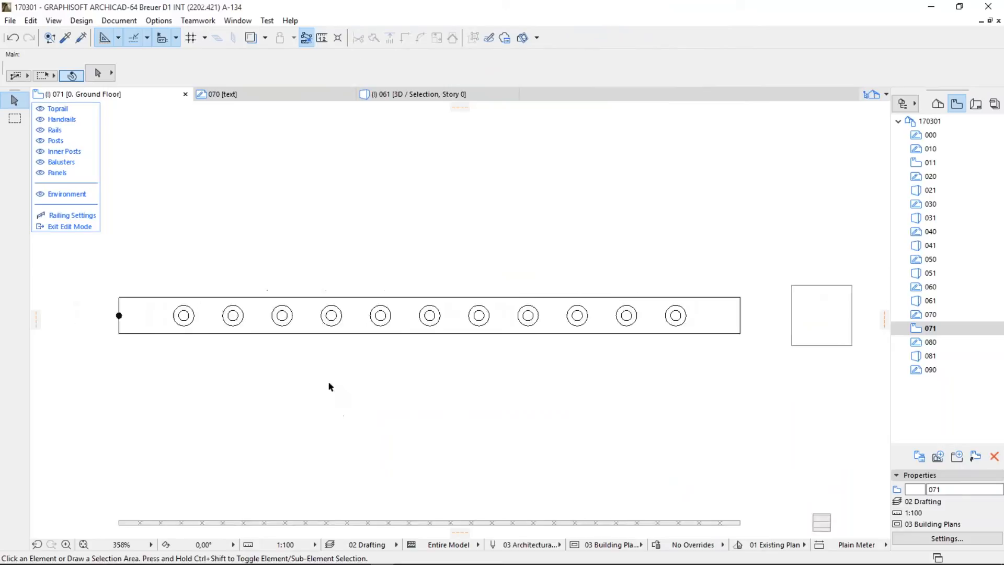
middle_drag(361, 449, 410, 222)
click(70, 226)
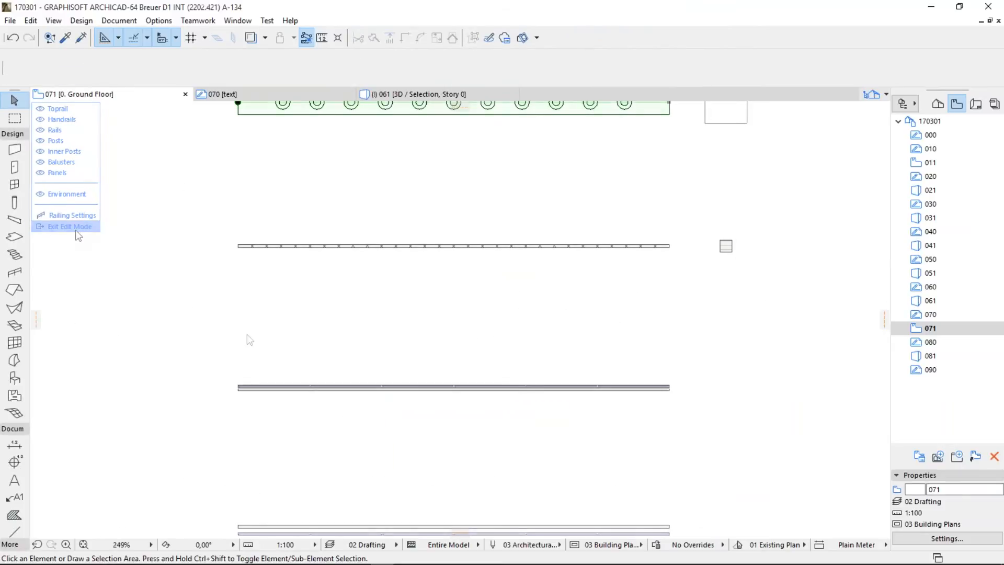
Step: Enter edit mode for the railing drawn with small cross symbols in the floor plan and select its Railing Post 21 baluster set
click(334, 318)
scroll(432, 288, up, 5)
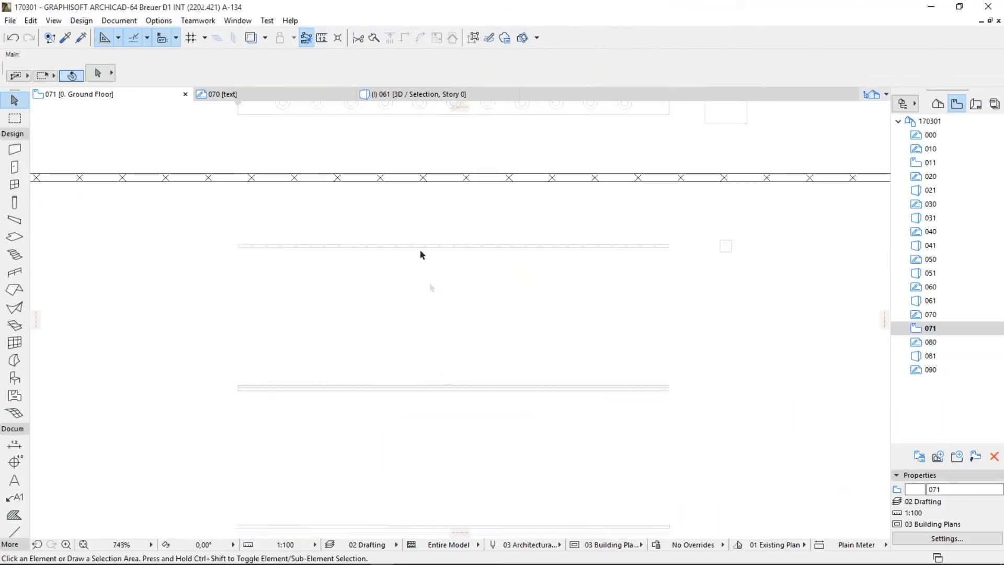
scroll(417, 246, down, 6)
middle_drag(455, 381, 448, 226)
scroll(439, 343, down, 4)
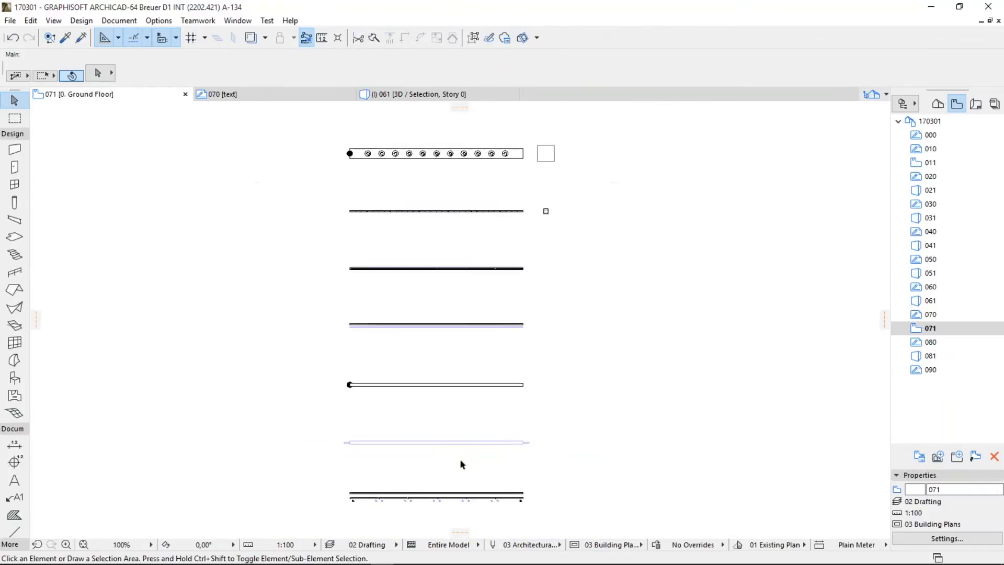
middle_drag(447, 507, 429, 384)
scroll(414, 442, up, 3)
scroll(384, 432, up, 15)
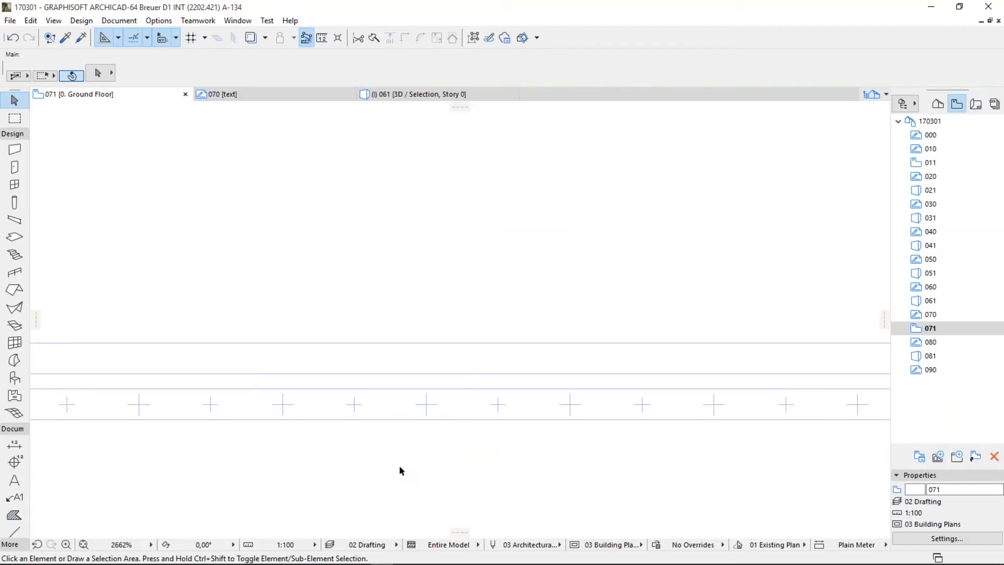
click(440, 420)
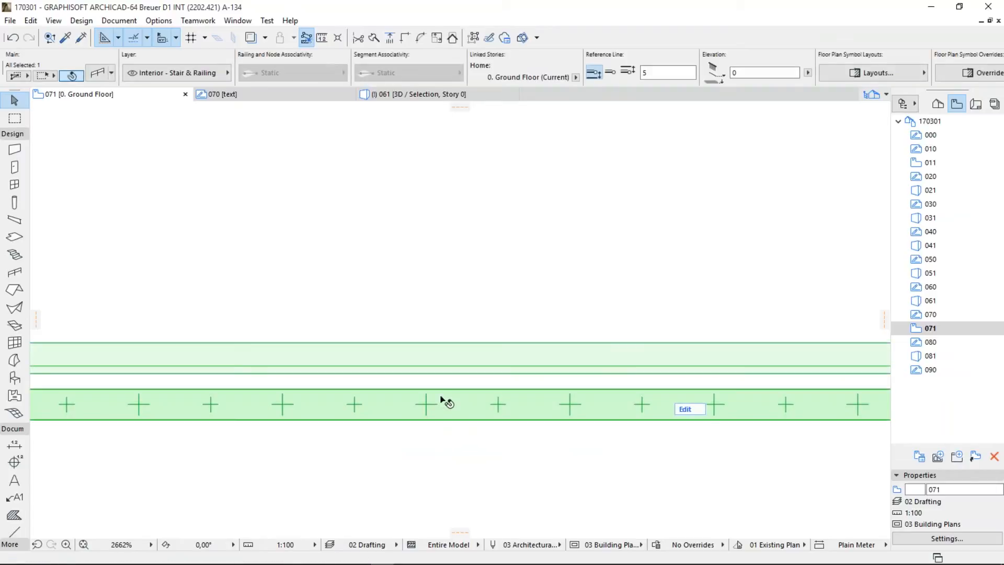
click(691, 409)
click(435, 406)
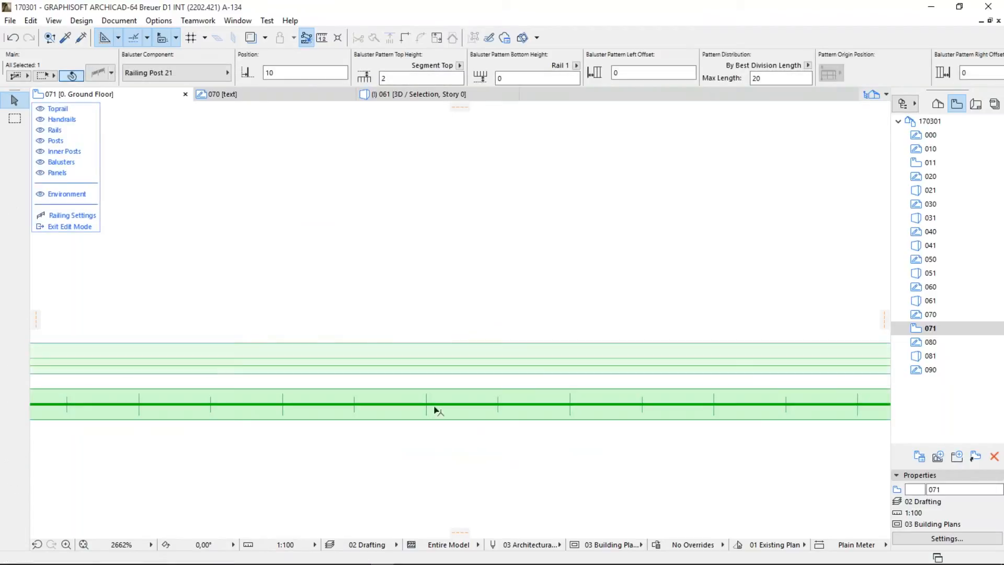
scroll(272, 230, down, 4)
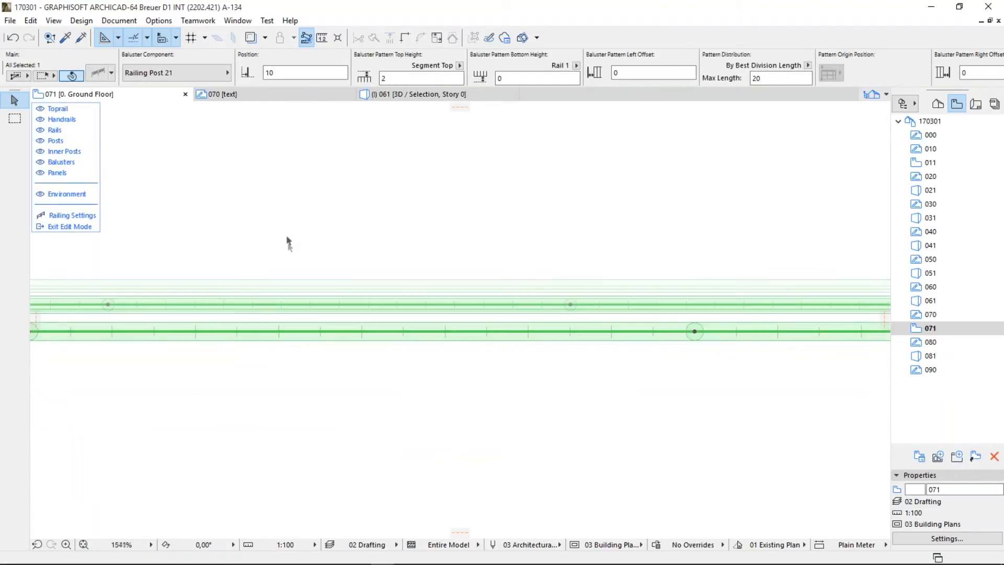
Step: In the selected balusters' 2D representation, set the visible contour pen to 1 and the visible fill pen to 61, and apply
click(99, 73)
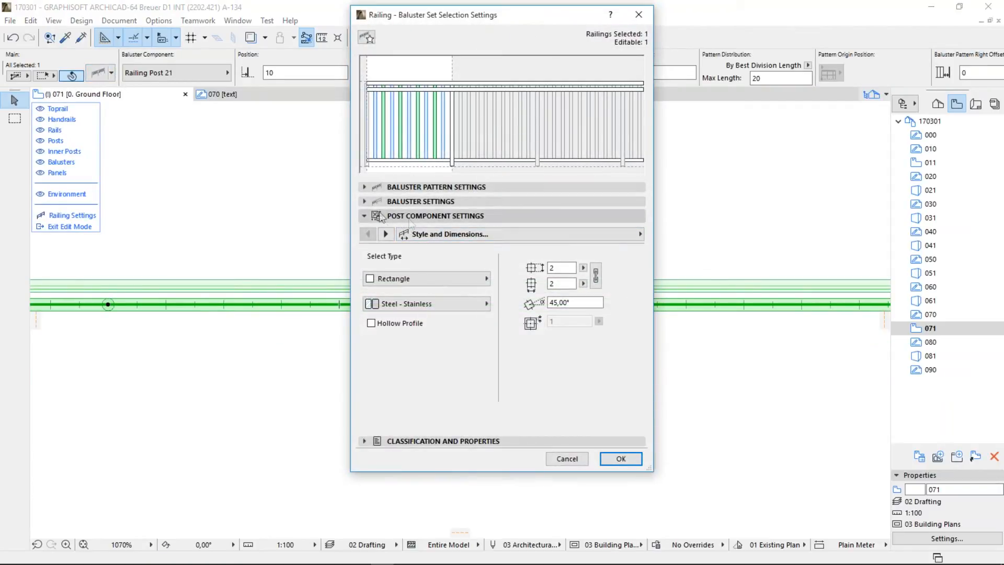
click(413, 215)
click(413, 215)
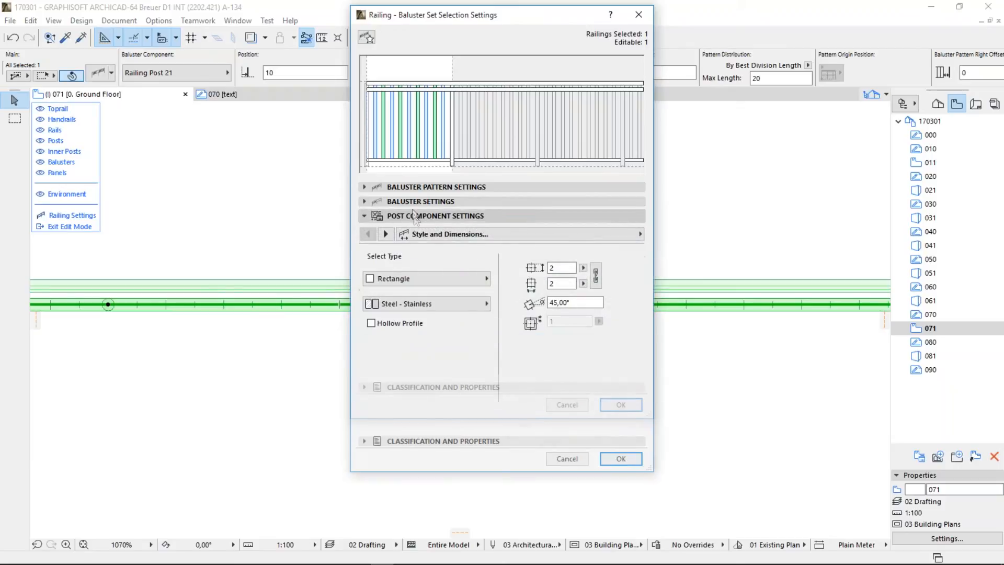
click(412, 202)
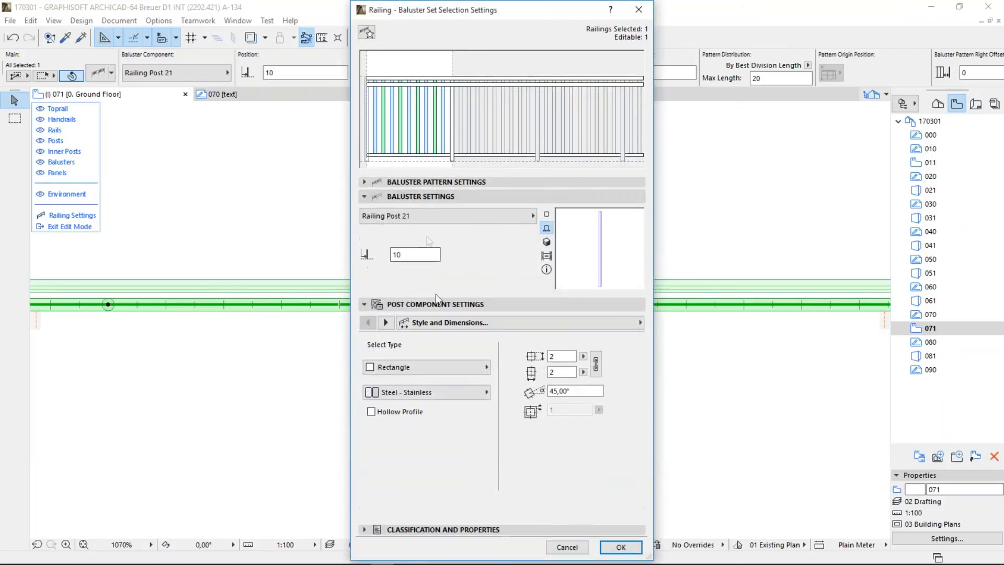
click(386, 322)
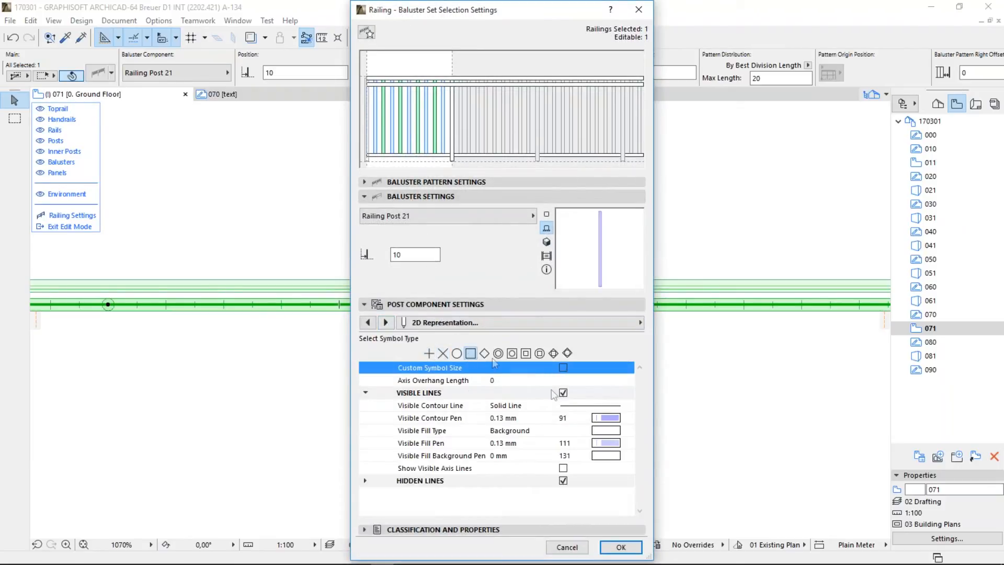
click(607, 418)
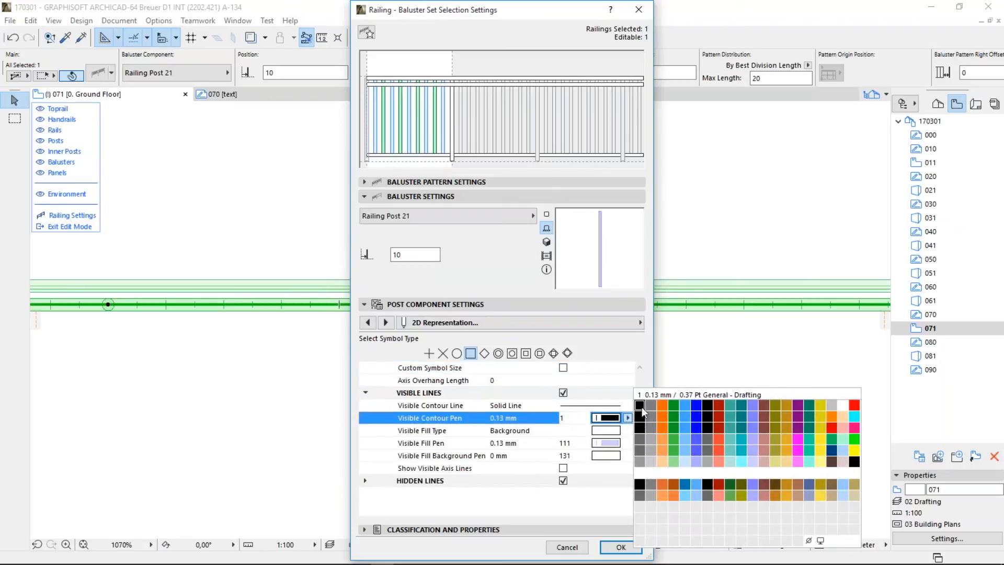
click(641, 409)
click(628, 443)
click(639, 439)
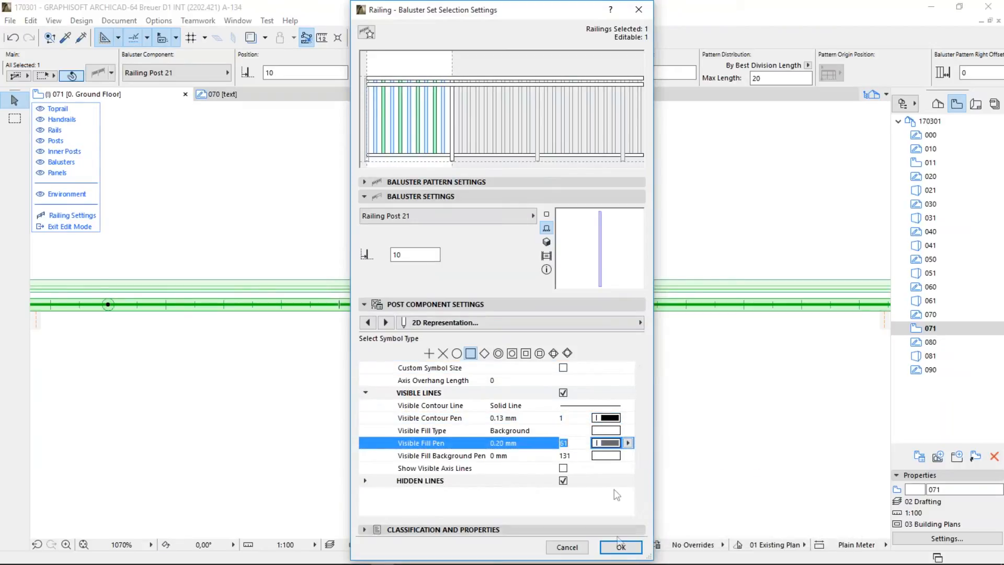
click(620, 547)
scroll(411, 250, up, 3)
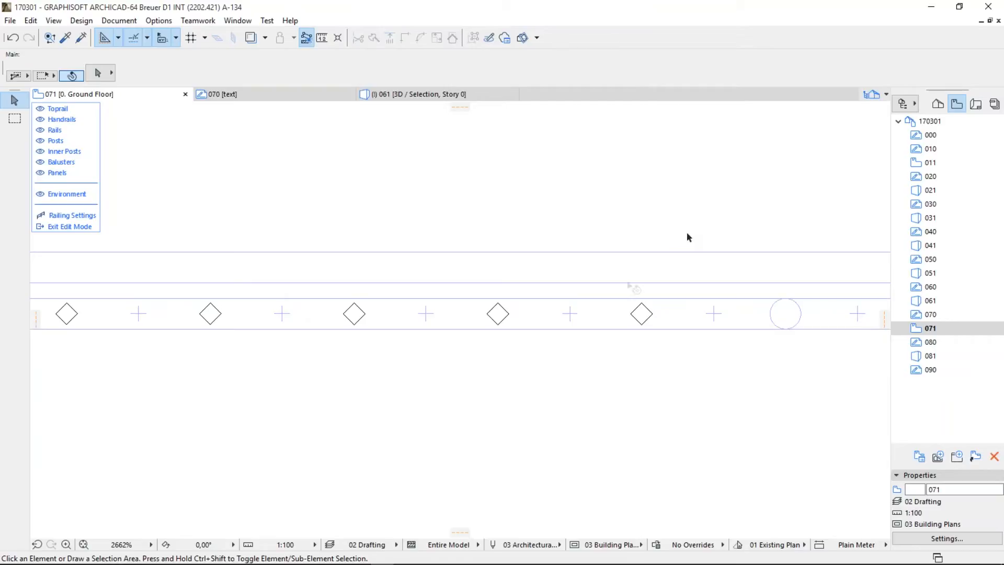
scroll(547, 214, down, 3)
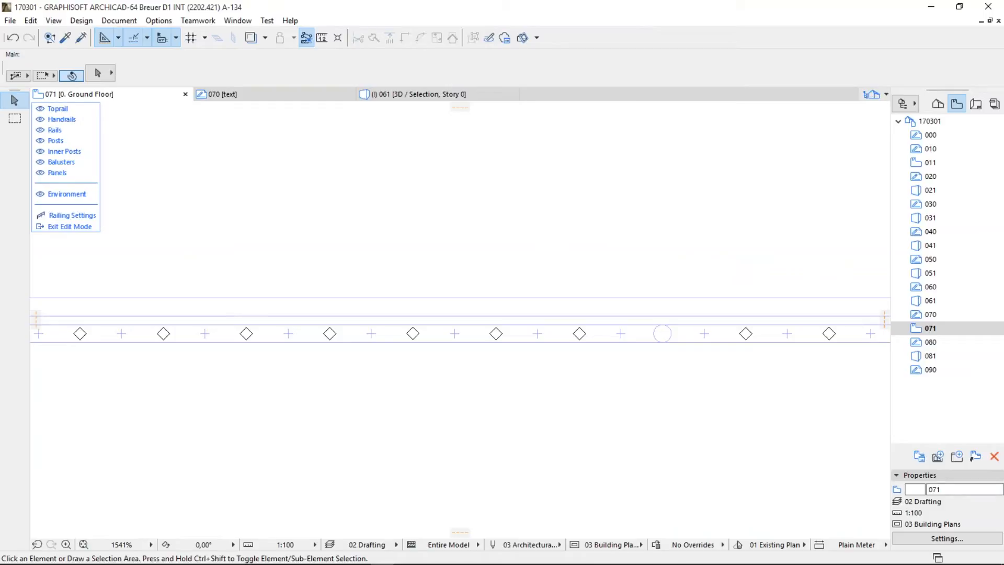
Step: Select the railing's lower rail, inspect its component settings, and close them without changes
click(471, 341)
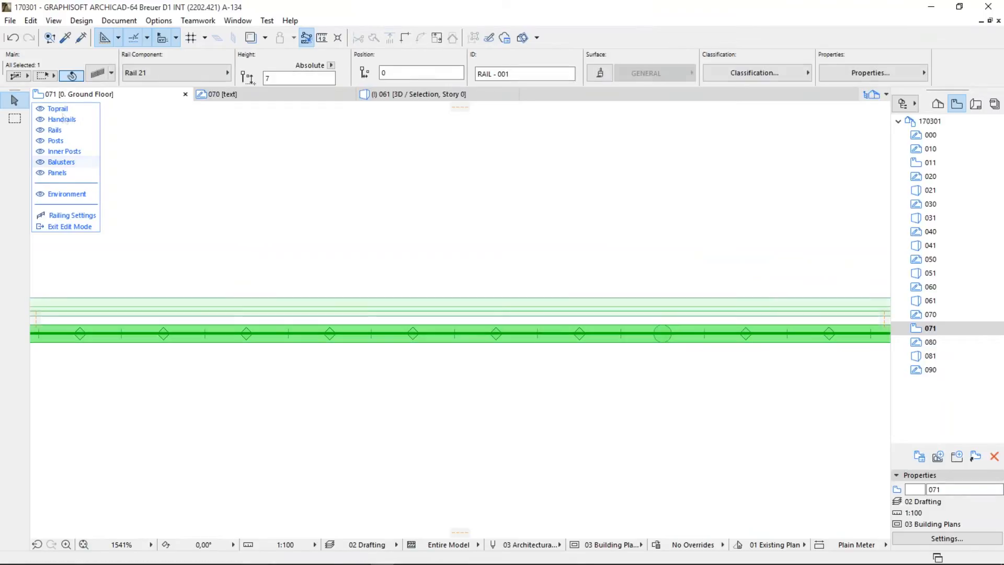
click(96, 78)
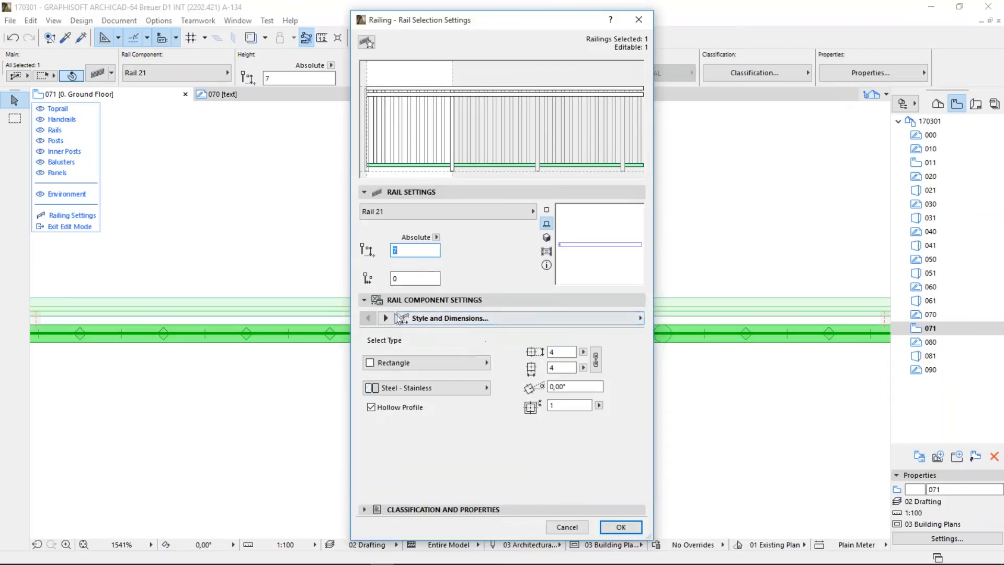
click(646, 25)
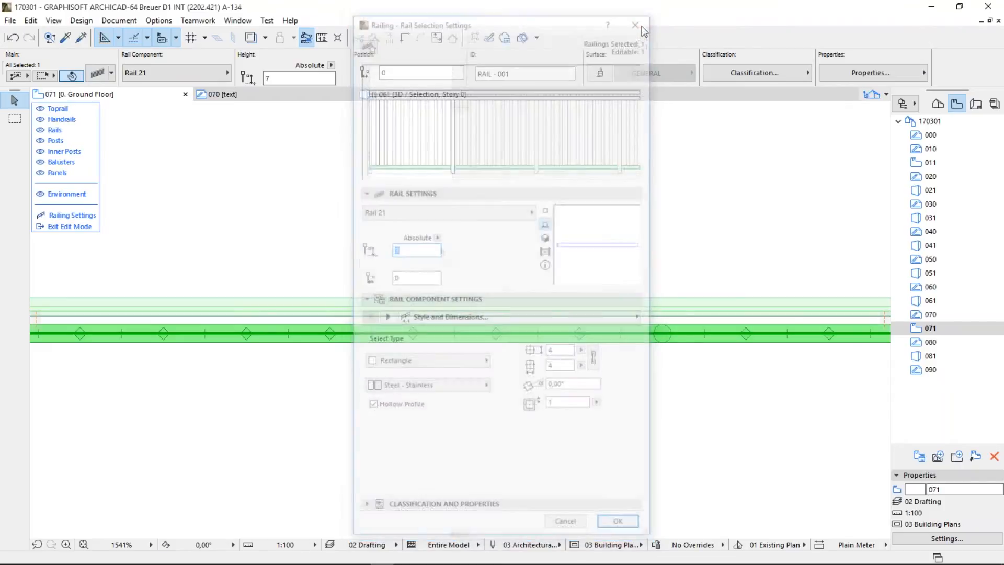
Step: Leave the railing's edit mode and examine the stair and railing display options in Model View Options without changing them
click(533, 244)
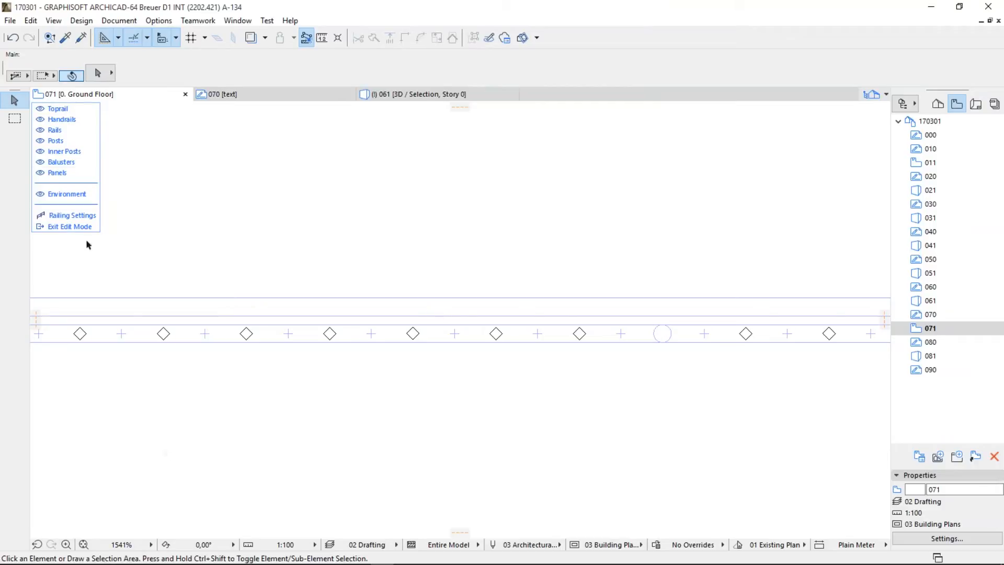
click(59, 226)
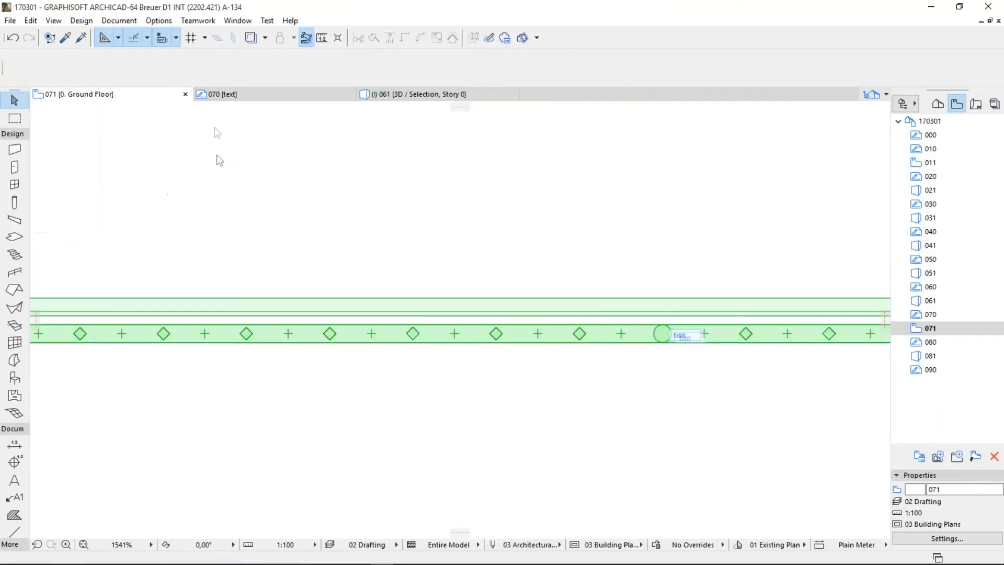
click(112, 22)
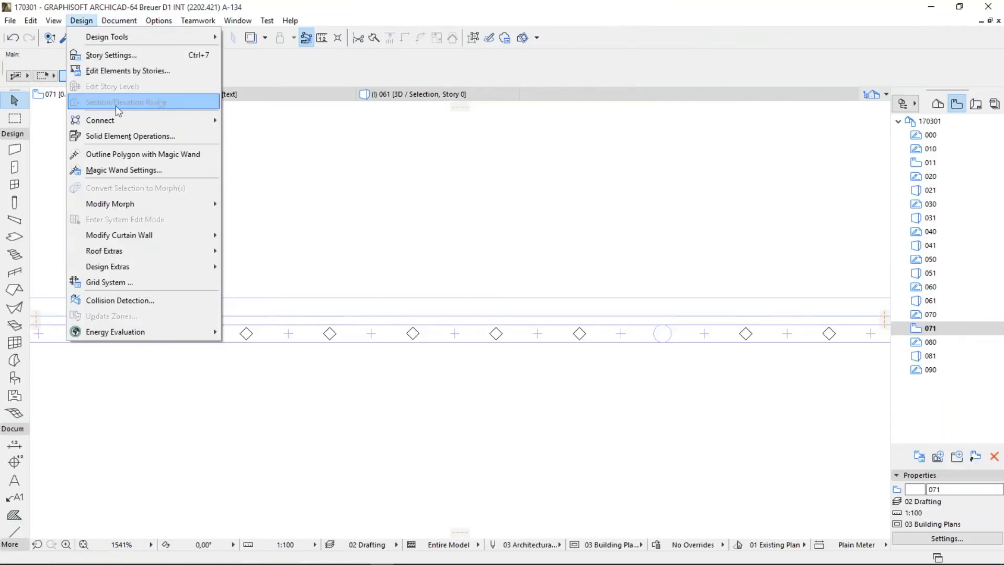
mouse_move(143, 122)
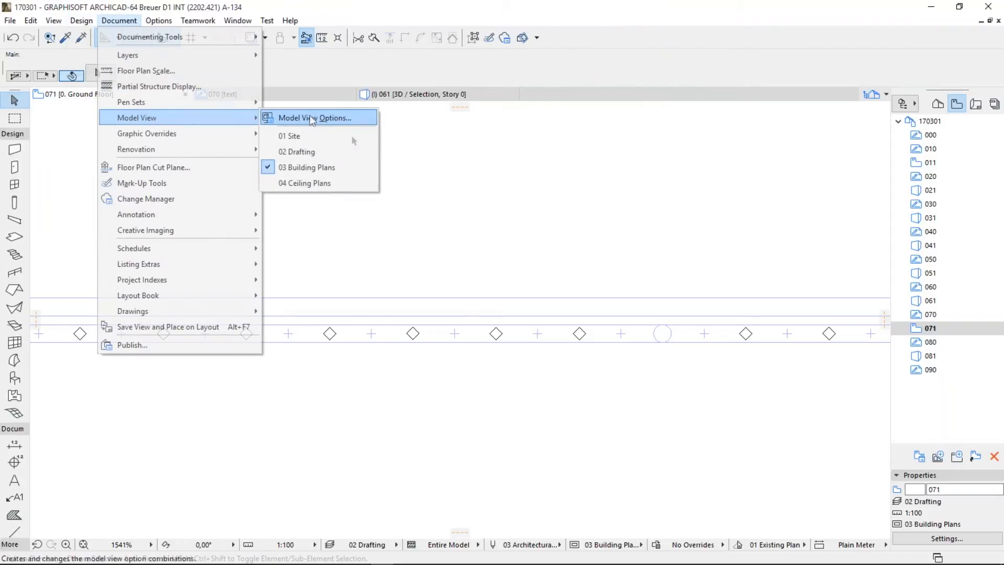
click(350, 120)
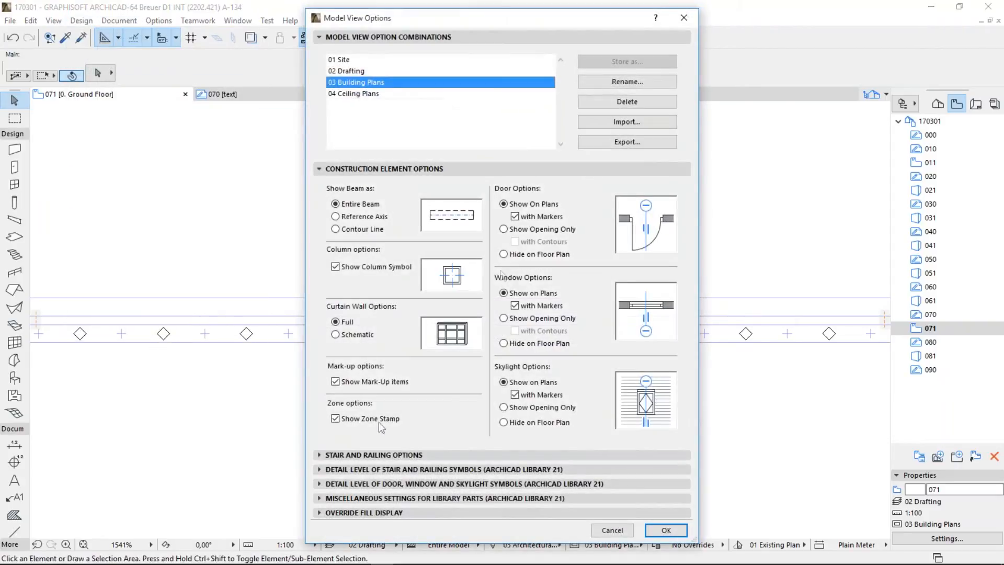
click(413, 454)
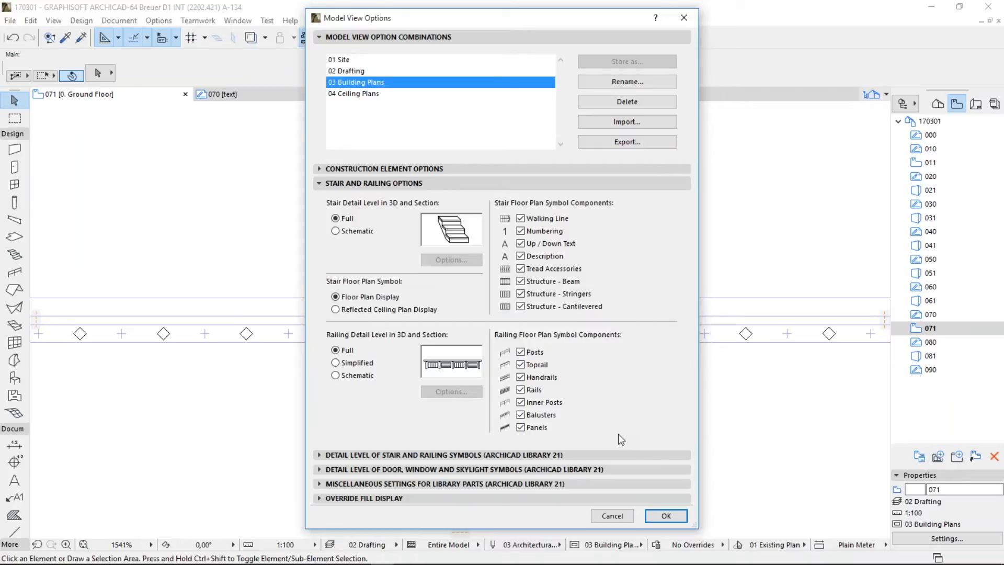
mouse_move(879, 564)
click(683, 17)
Step: Select the railing with the diamond and cross baluster symbols in the floor plan and show it in 3D
scroll(531, 221, down, 2)
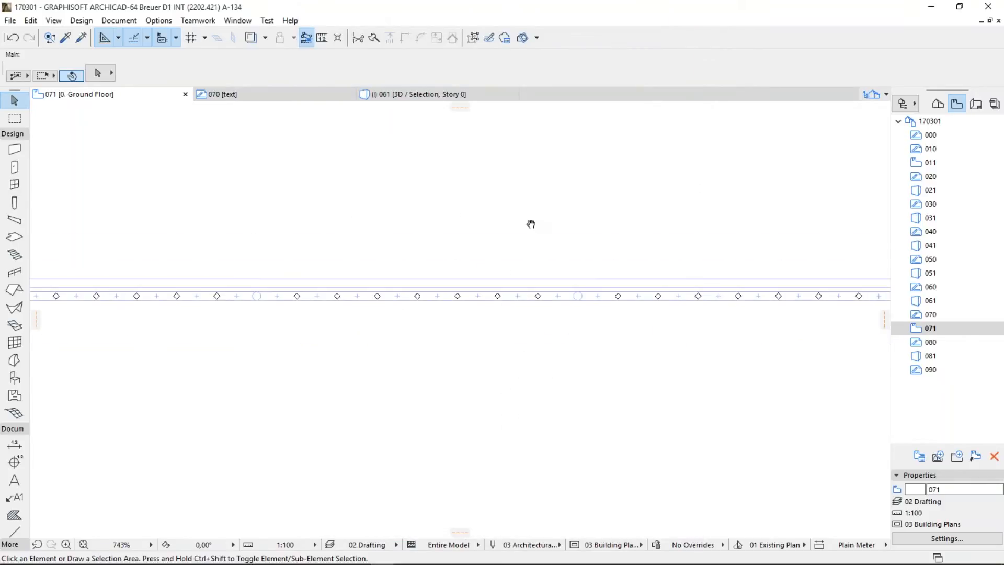
click(372, 288)
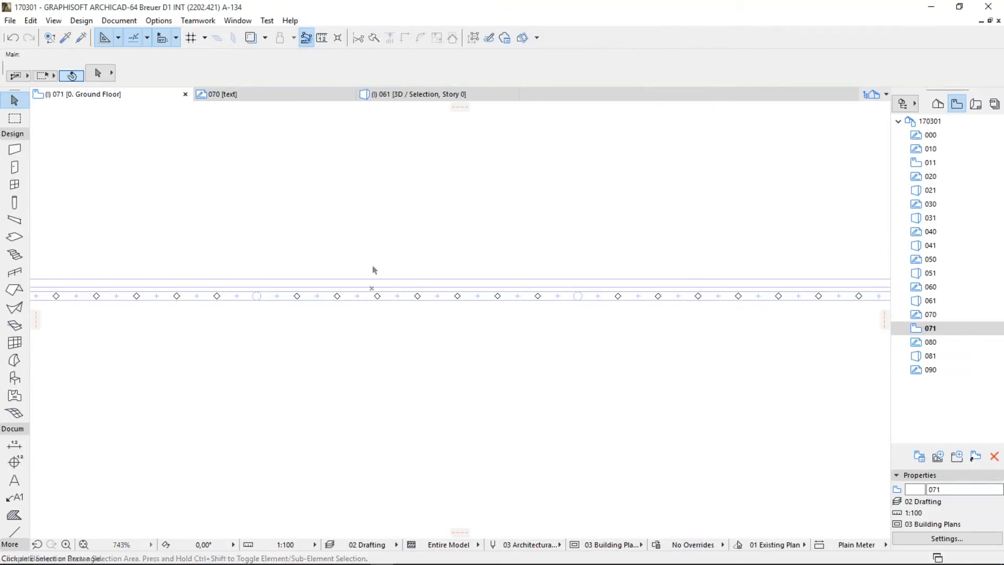
click(401, 305)
key(F5)
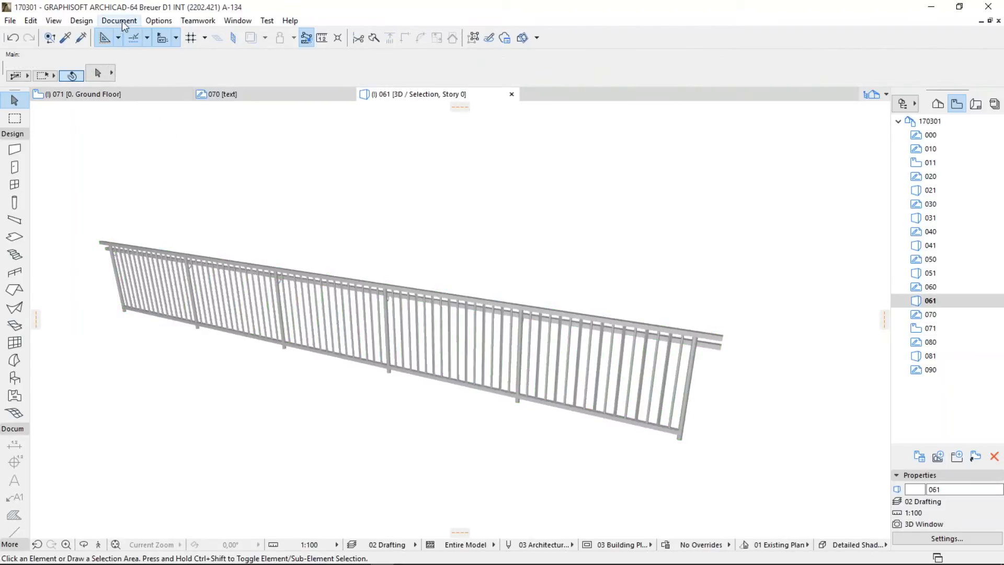
Step: In Model View Options, keep the stair detail level at Full, set the railing detail level in 3D and section to Simplified, and apply
click(123, 22)
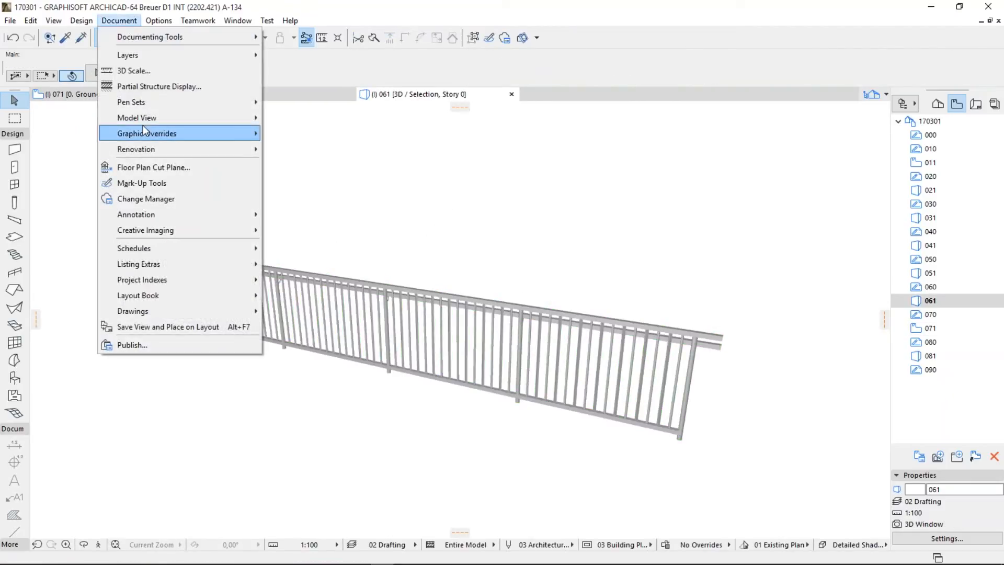
mouse_move(143, 127)
mouse_move(197, 116)
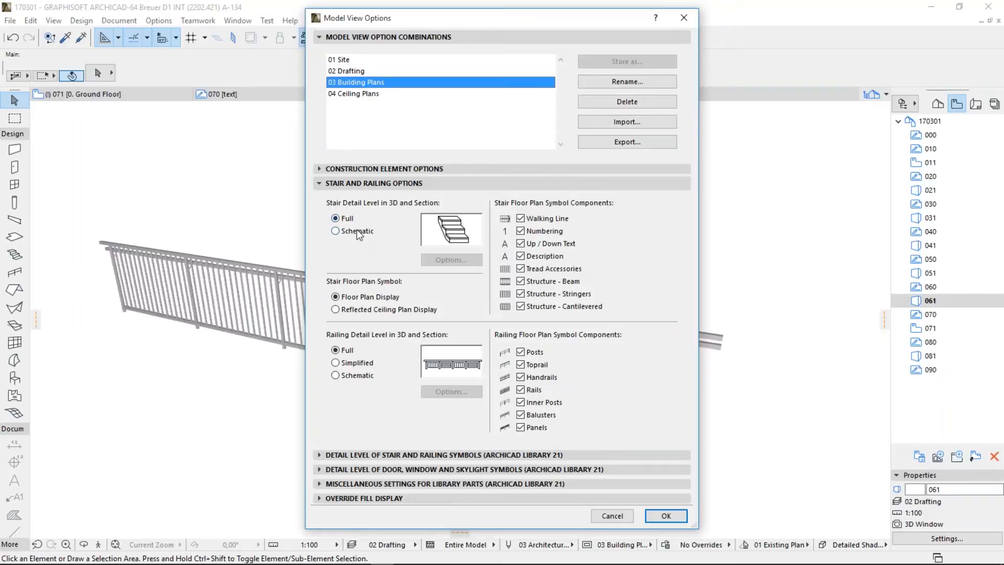
click(357, 230)
click(347, 219)
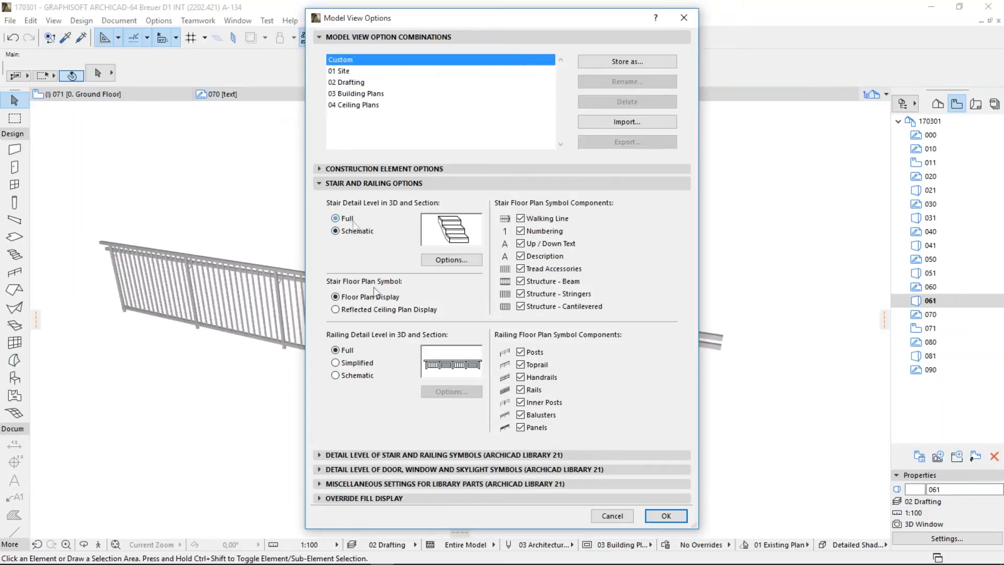
click(363, 363)
click(669, 517)
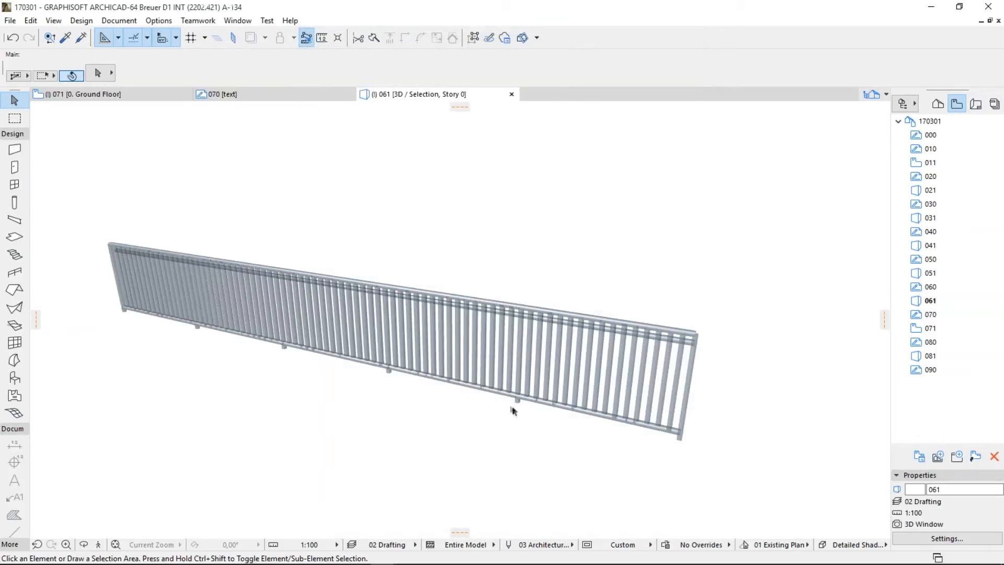
Step: Select the railing in 3D and set the railing detail level in 3D and section to Schematic in Model View Options
click(265, 270)
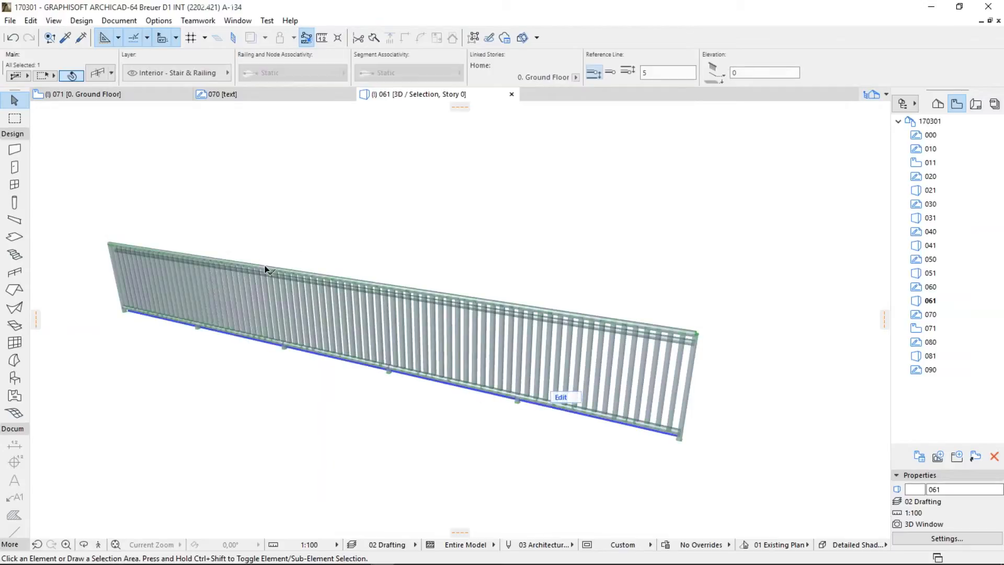
click(133, 22)
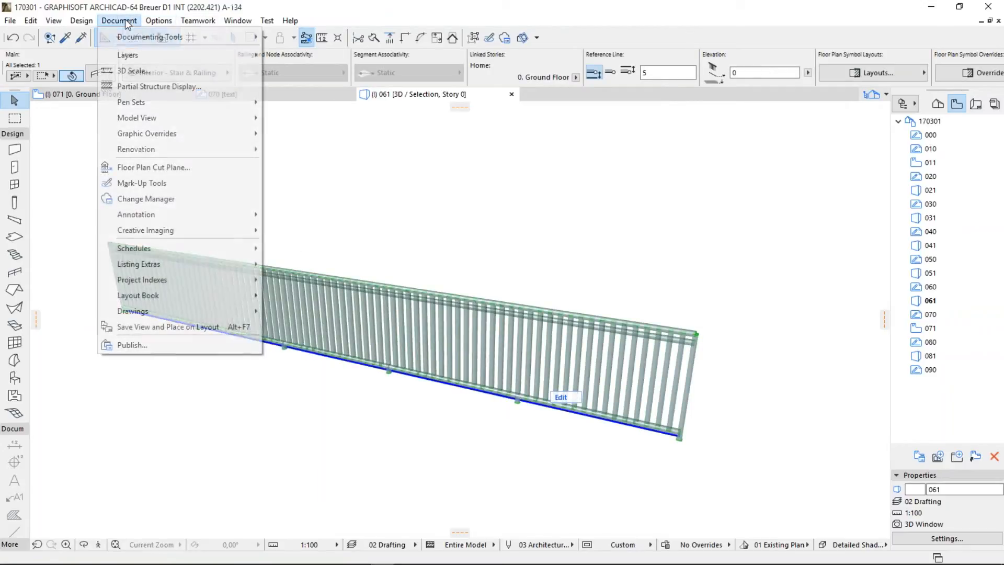
mouse_move(157, 124)
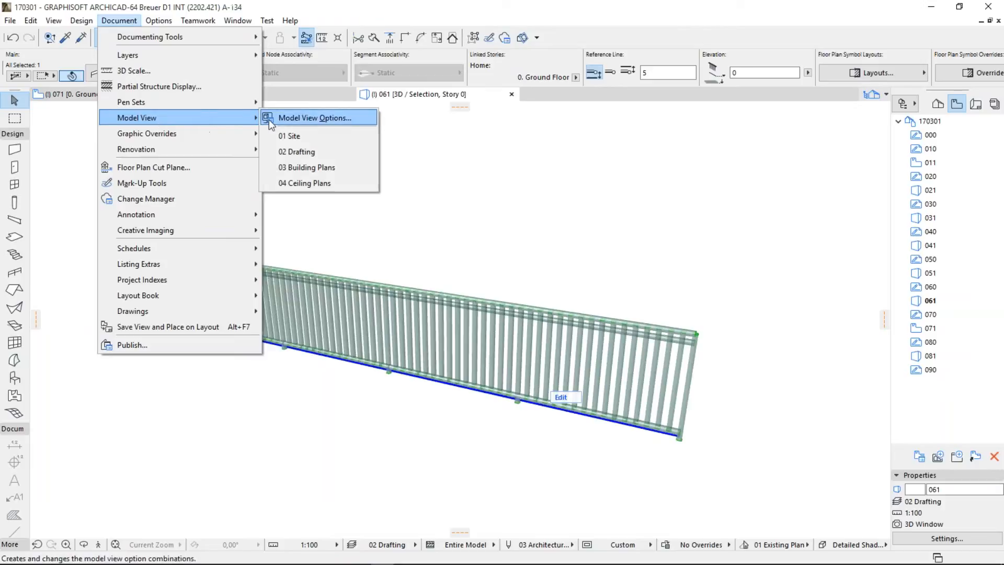
click(314, 118)
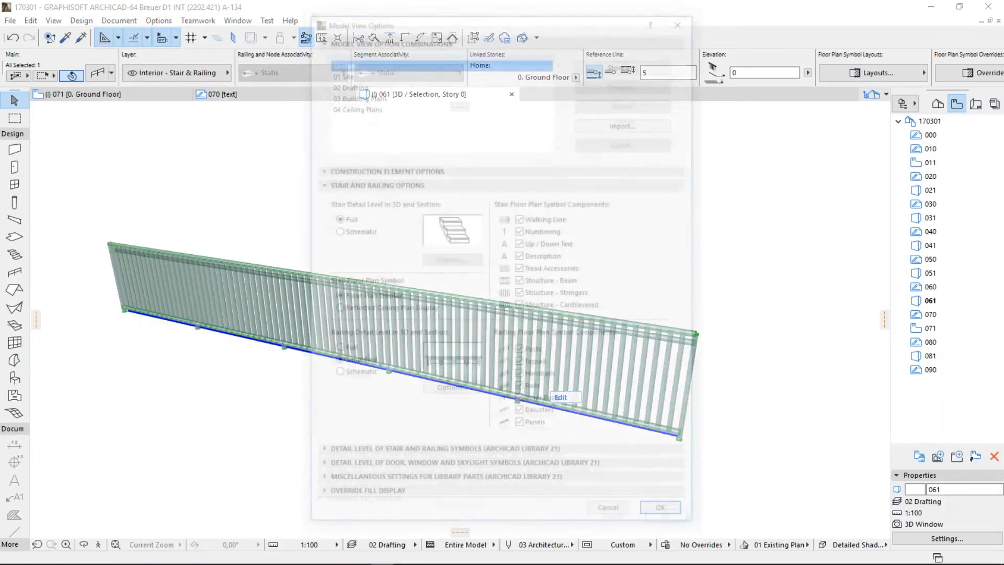
click(357, 376)
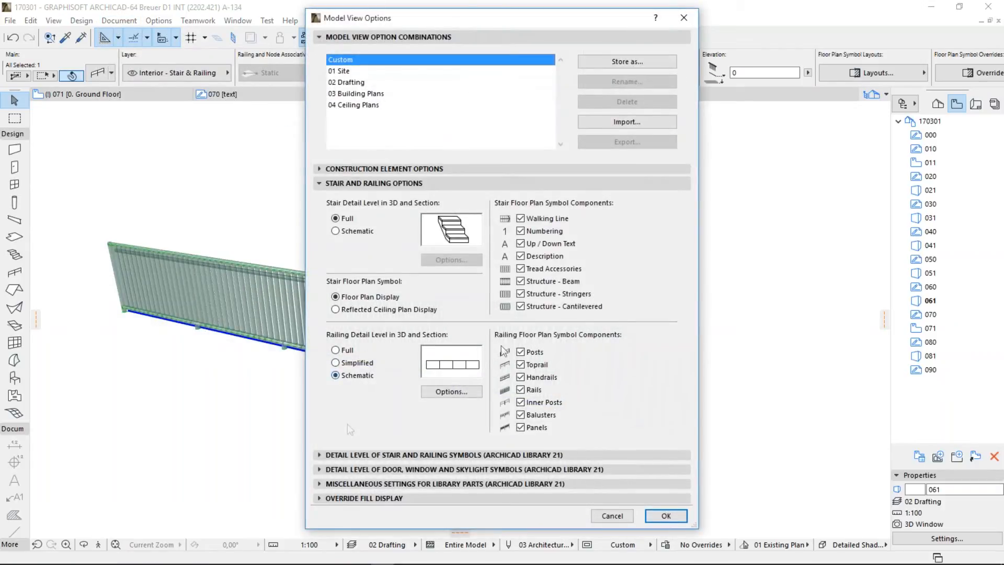
click(665, 516)
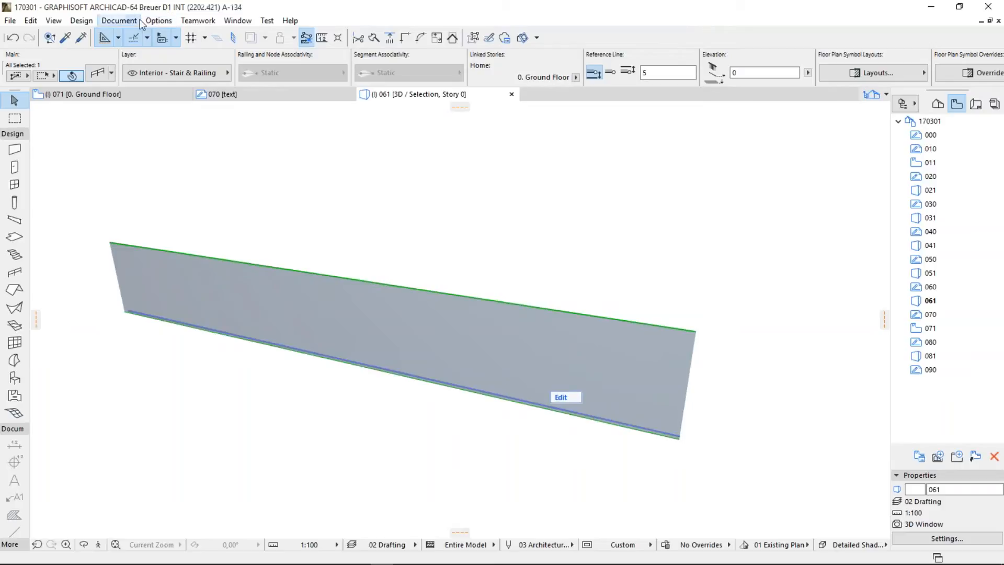
Step: Review the schematic railing's Simplified Model Options without changes and set the railing detail level in 3D and section back to Full
click(120, 21)
mouse_move(153, 120)
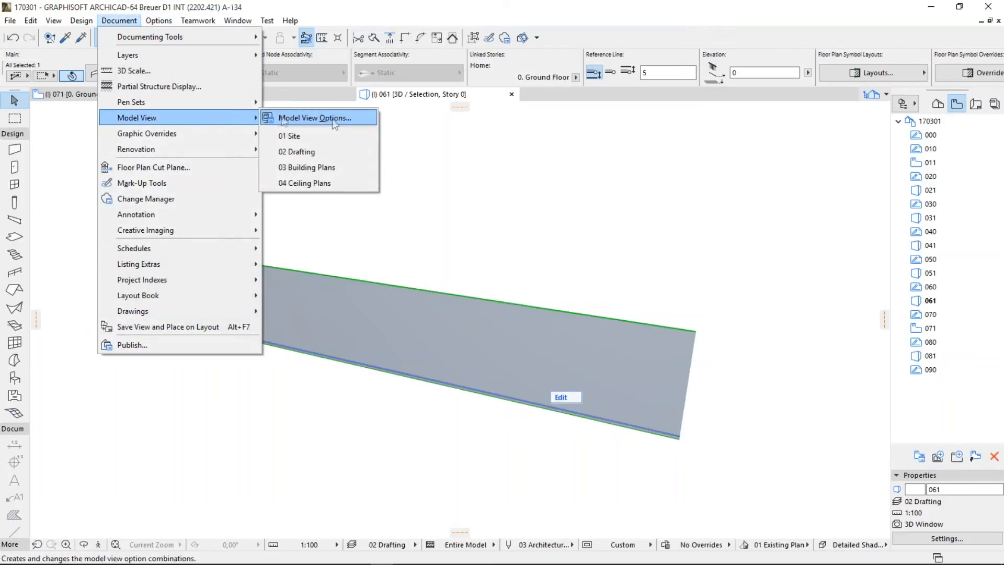
click(346, 118)
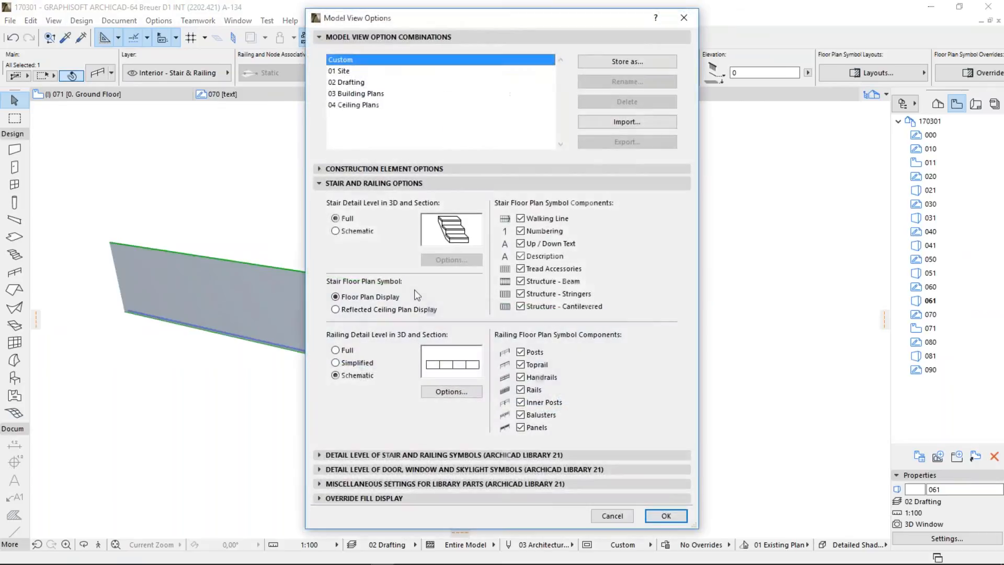
click(356, 376)
click(452, 392)
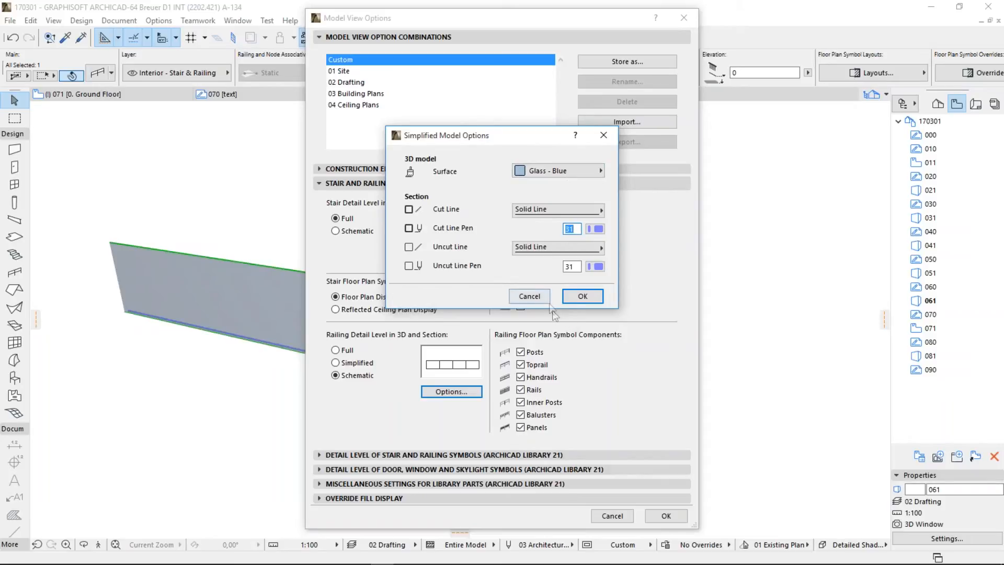
click(530, 296)
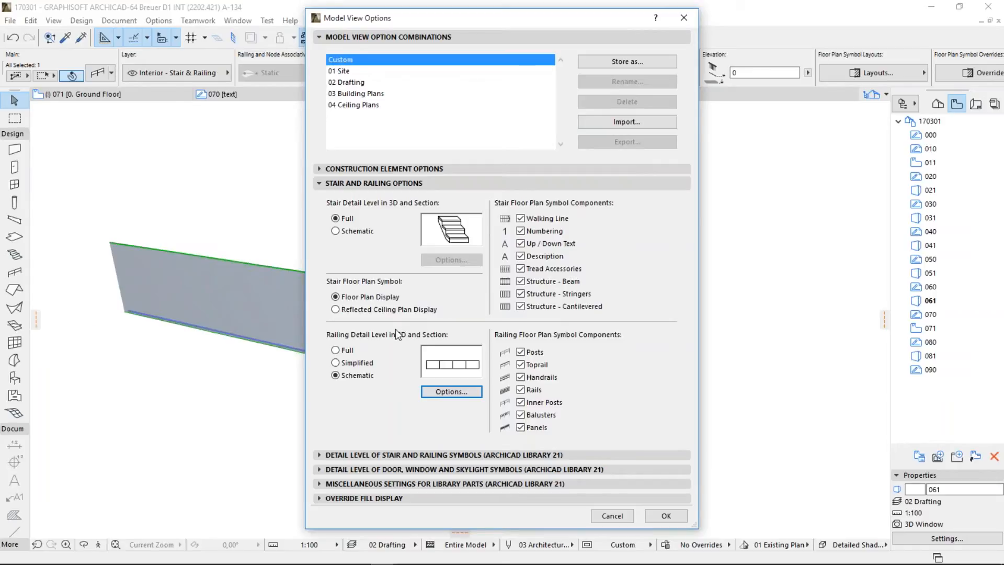
click(335, 350)
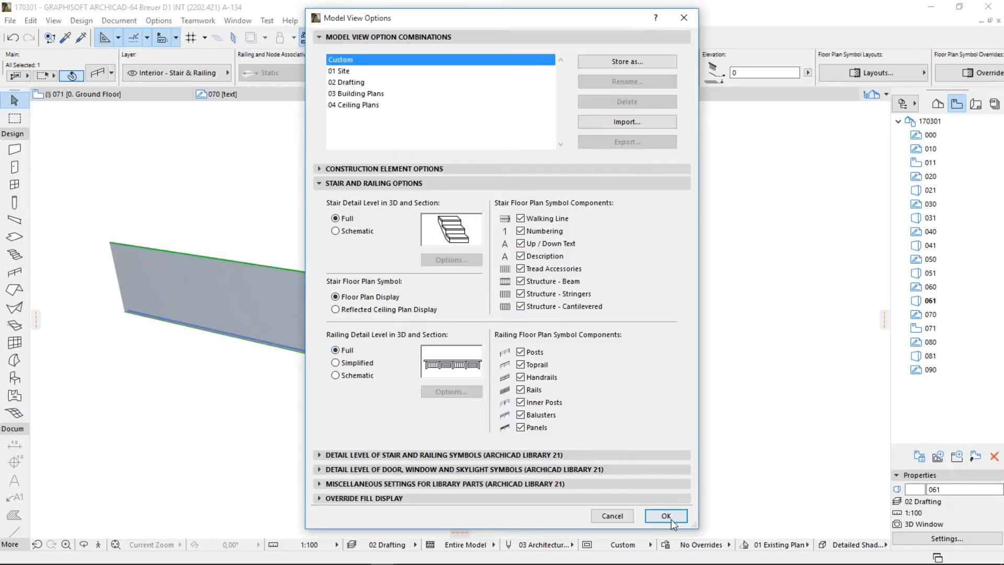
click(666, 516)
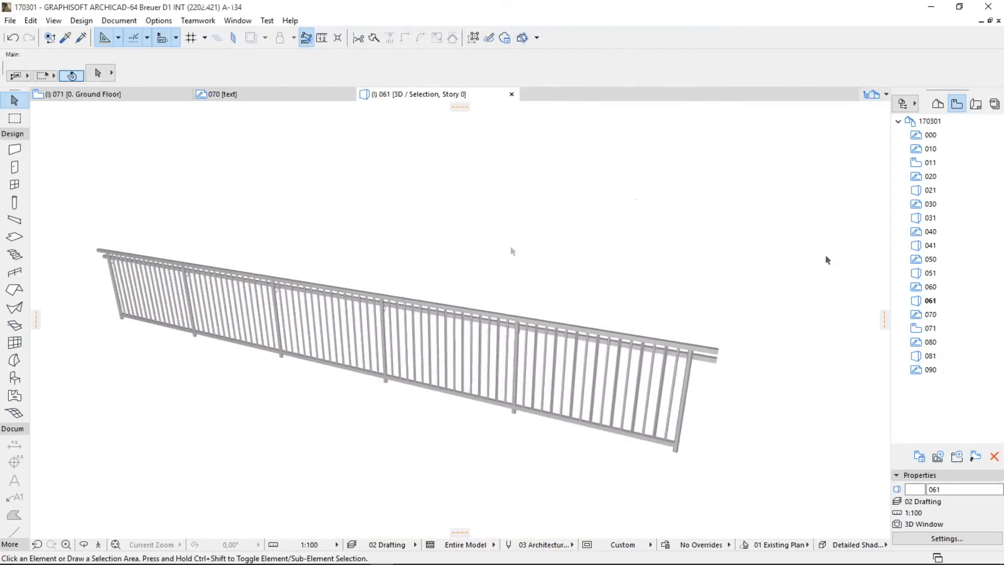
Step: Open the saved text view 070, the floor plan view 071 and the text view 080 in turn
double_click(930, 316)
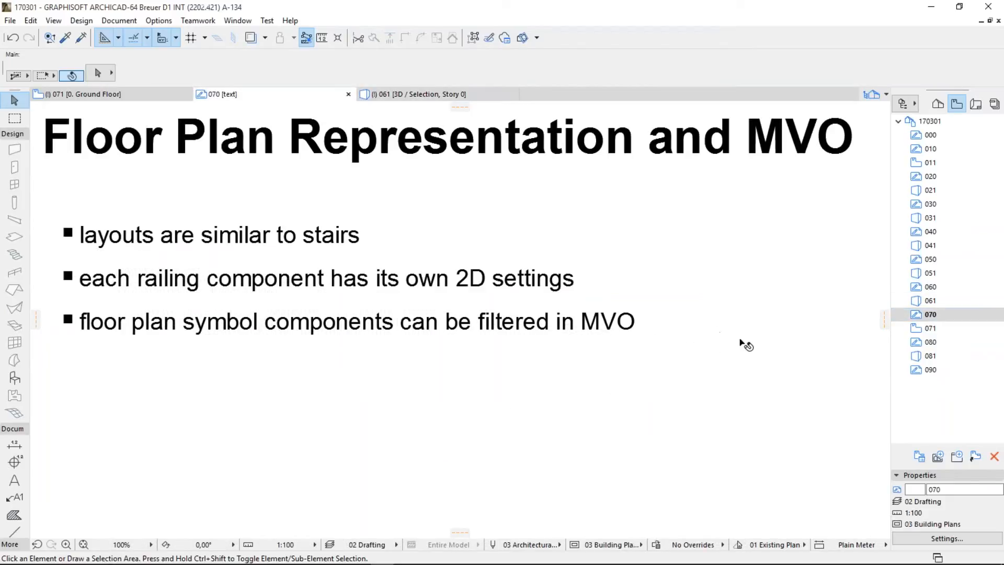
double_click(930, 328)
double_click(932, 343)
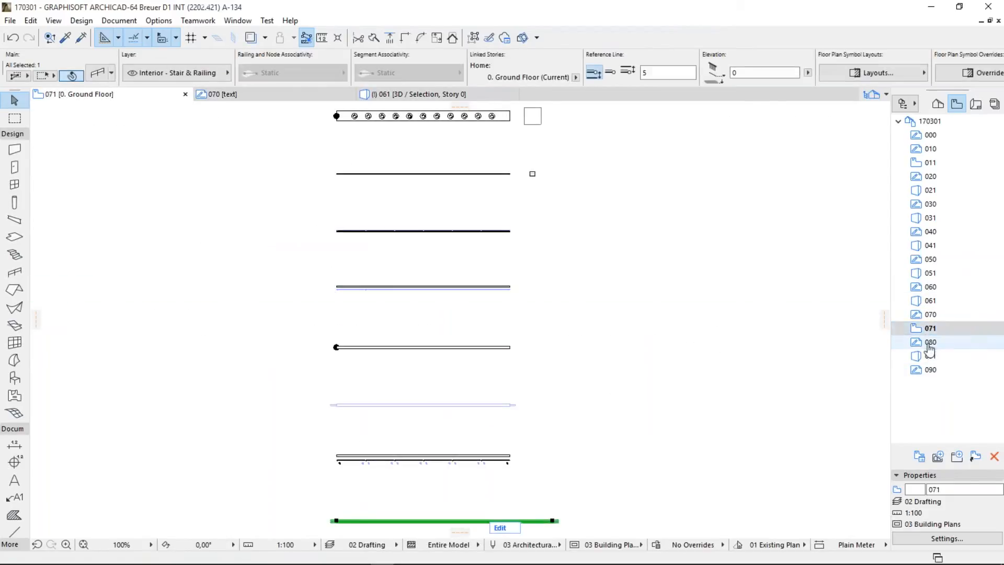
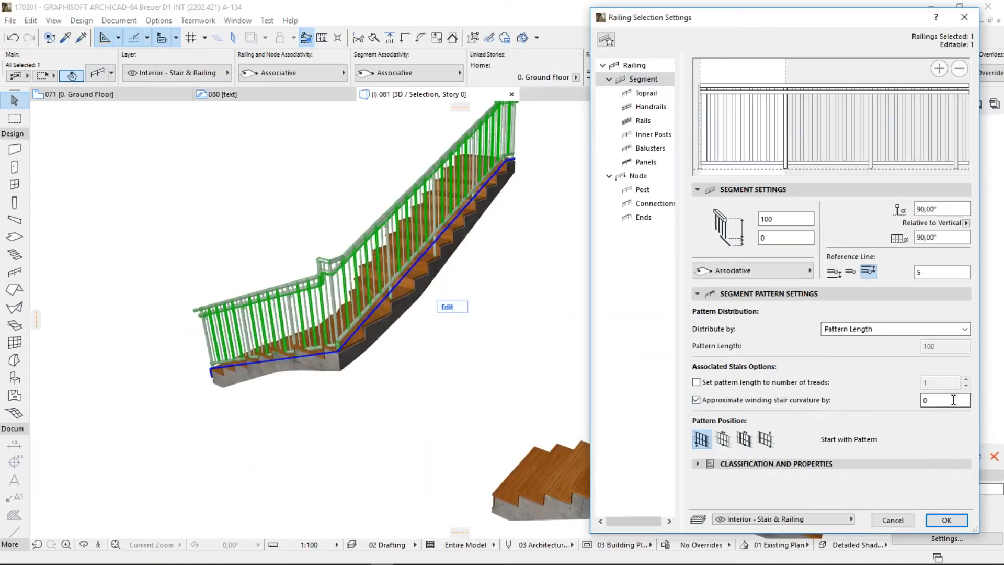
Step: Apply the stair railing settings with winding stair curvature approximated by 0, switch its reference line to the opposite side, and inspect it in 3D
click(946, 520)
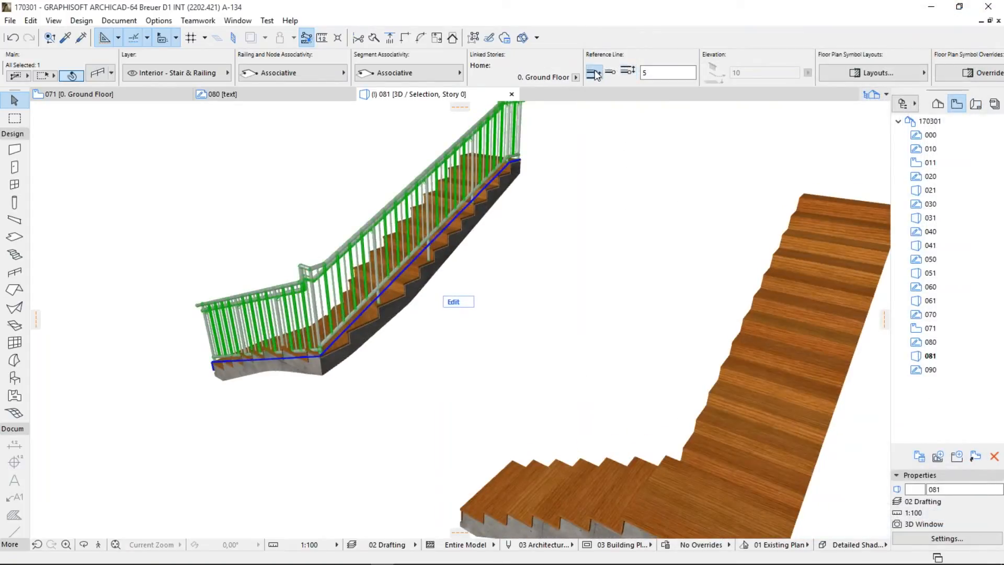
click(595, 75)
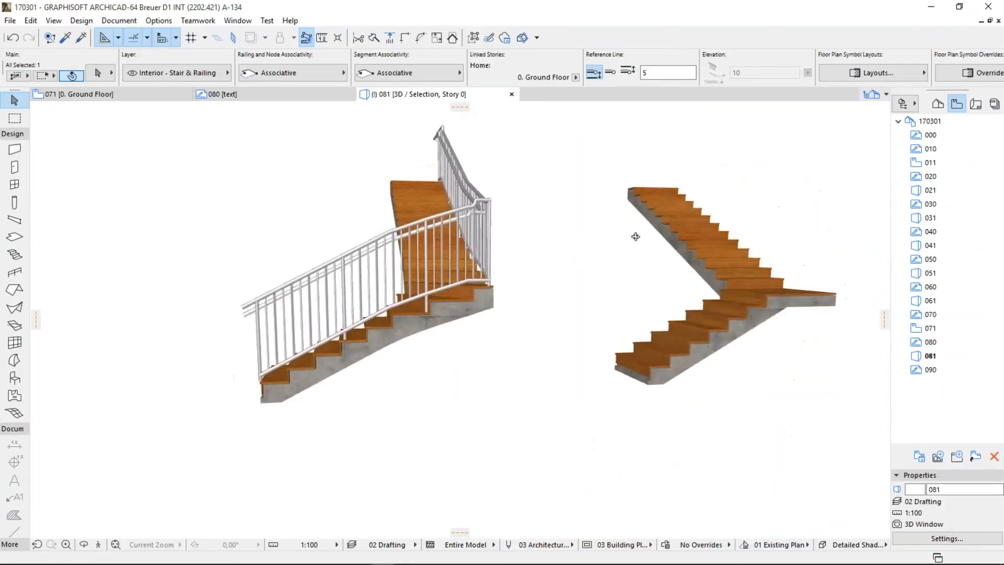
drag(635, 236, 335, 243)
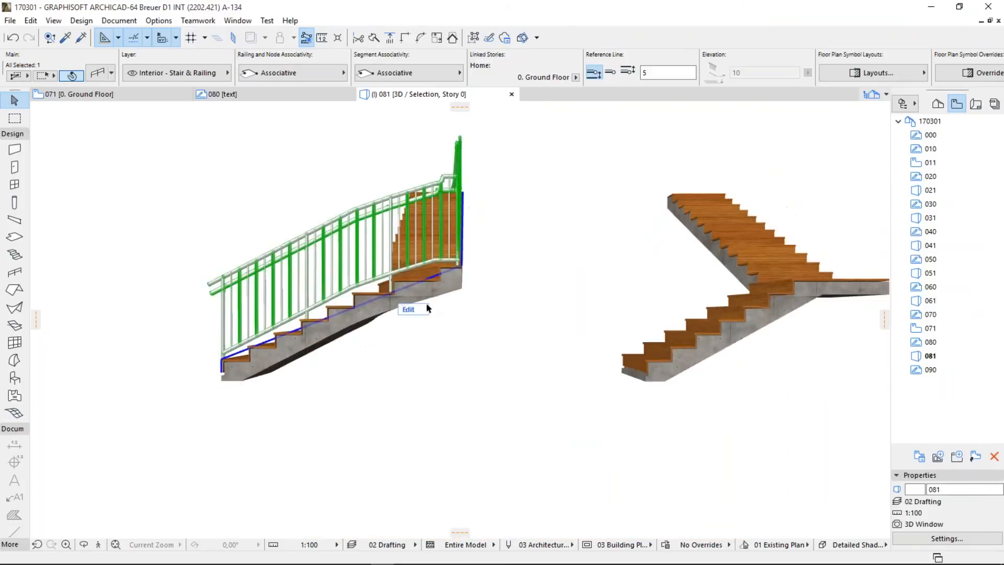
shift+middle_drag(532, 268, 315, 326)
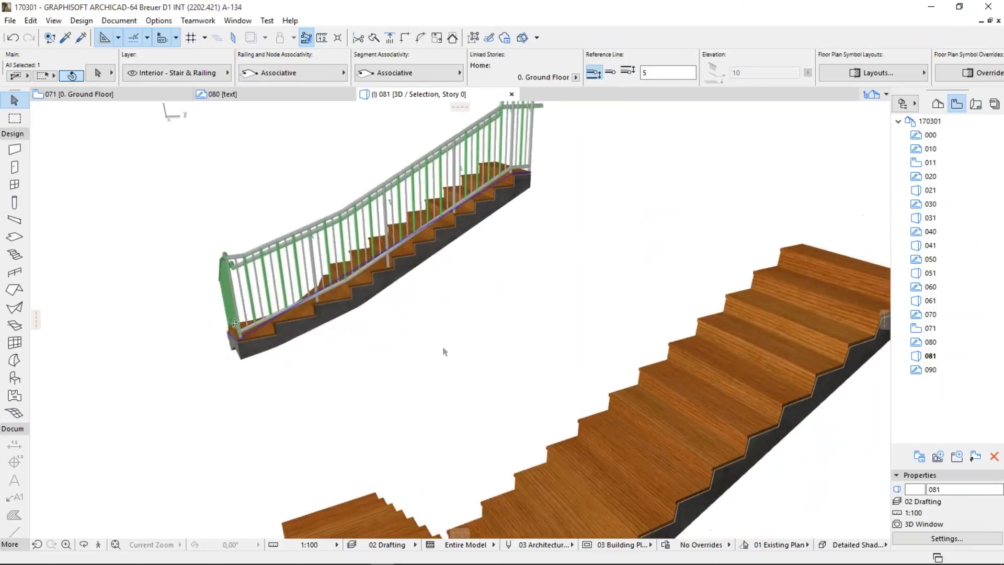
Step: Pick up the winding stair railing's settings and place an associated railing along the outer edge of the stair without a railing
shift+middle_drag(442, 347, 407, 279)
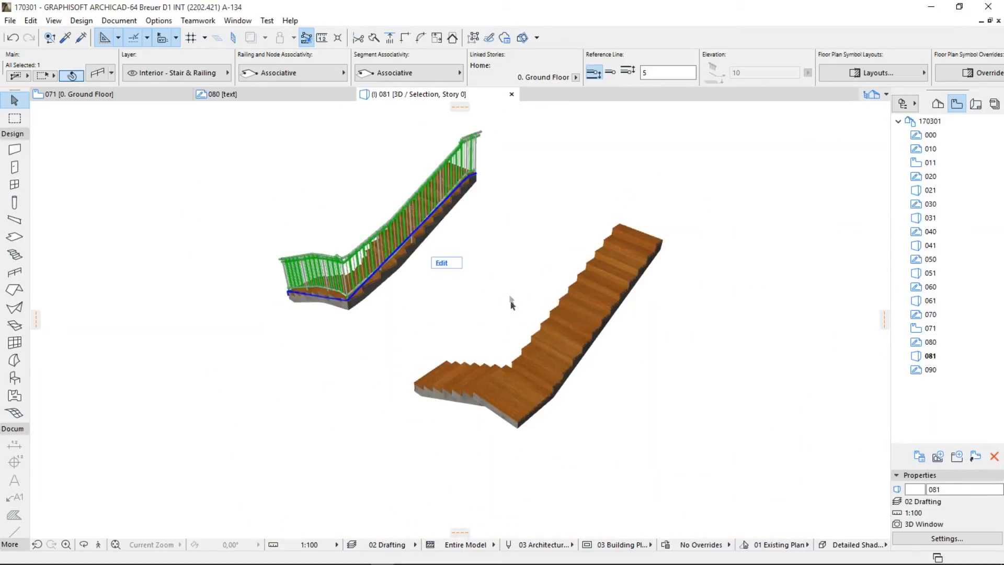
click(521, 244)
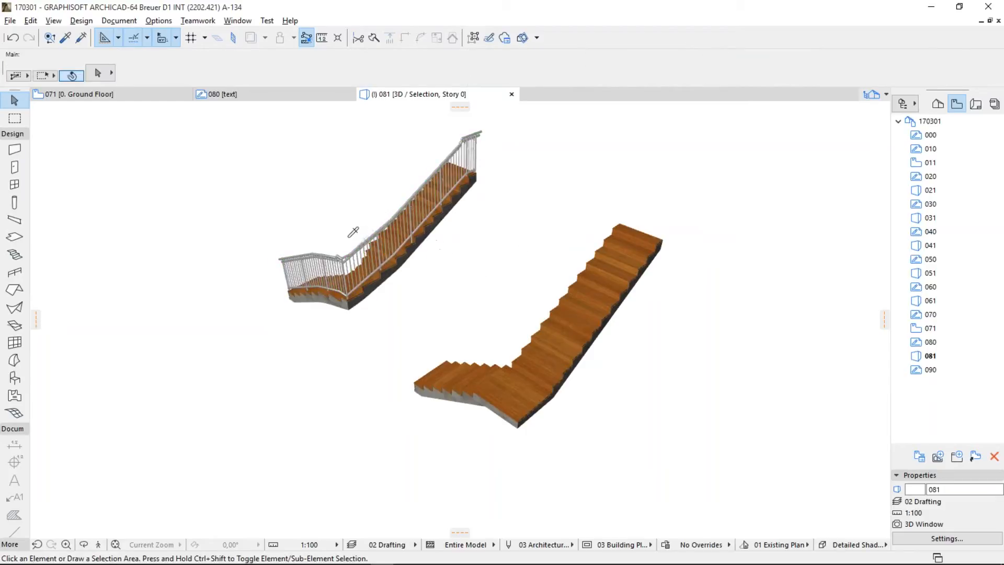
alt+click(364, 240)
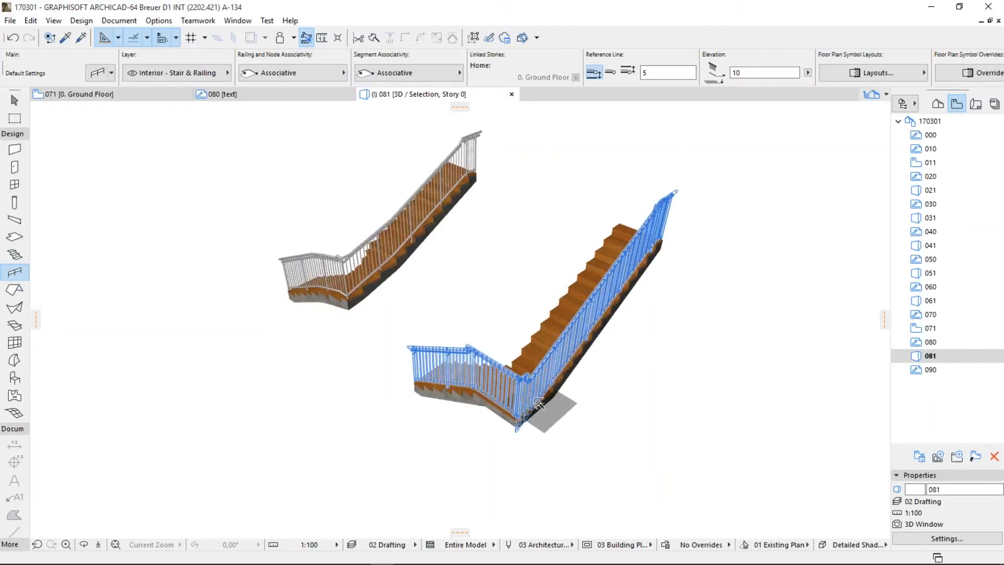
click(653, 368)
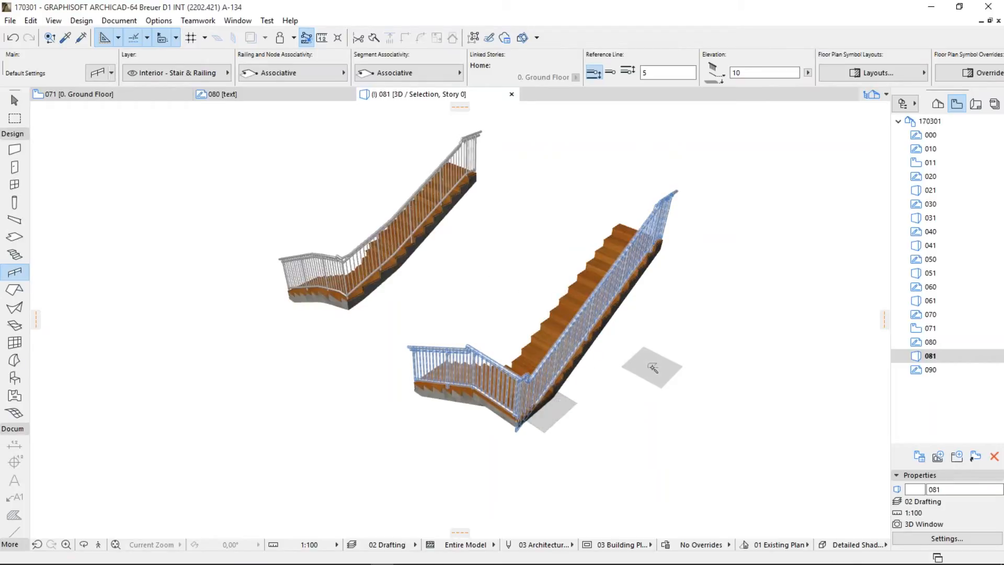
click(16, 101)
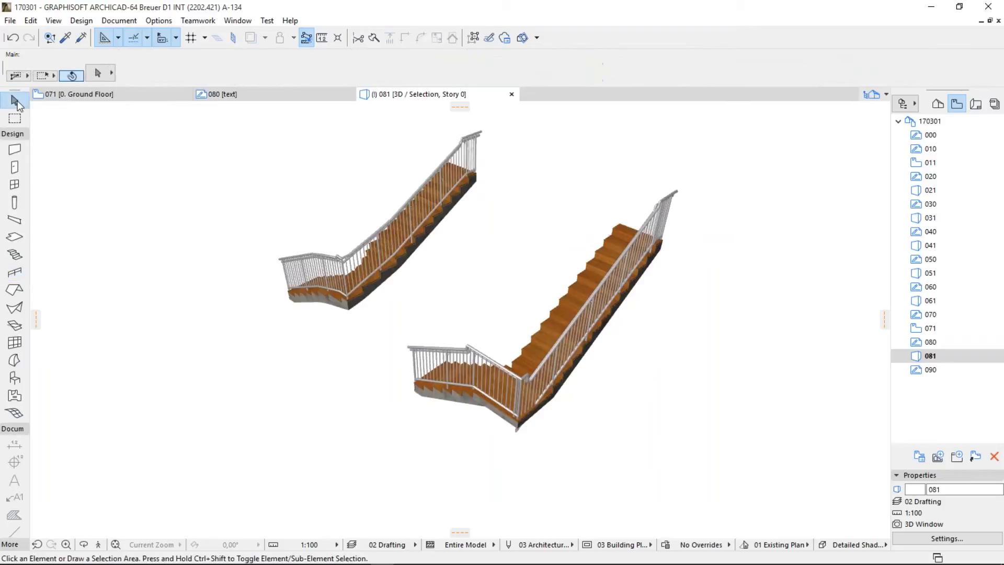
Step: Select the new railing and turn off approximating winding stair curvature in its segment settings
click(672, 209)
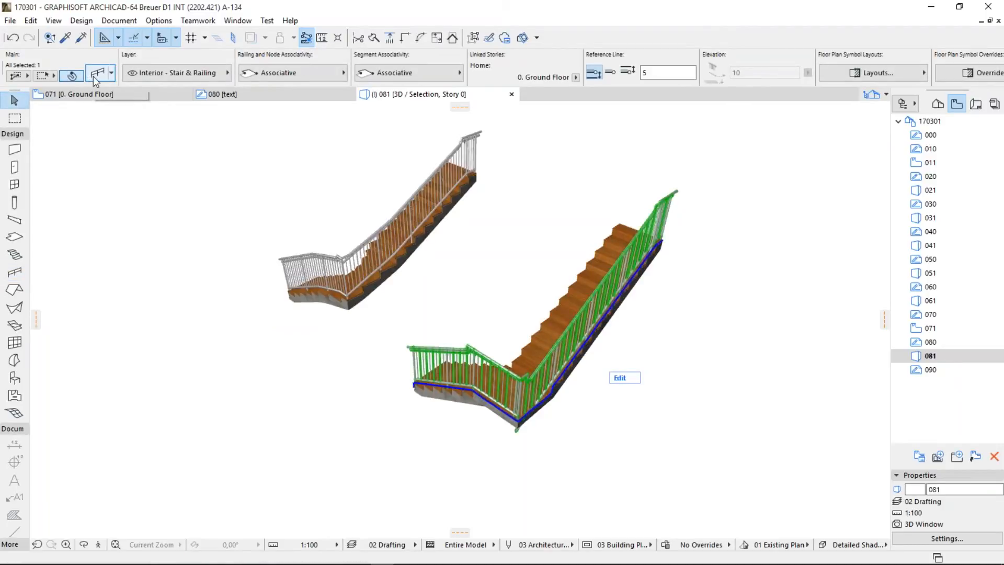
key(ctrl+t)
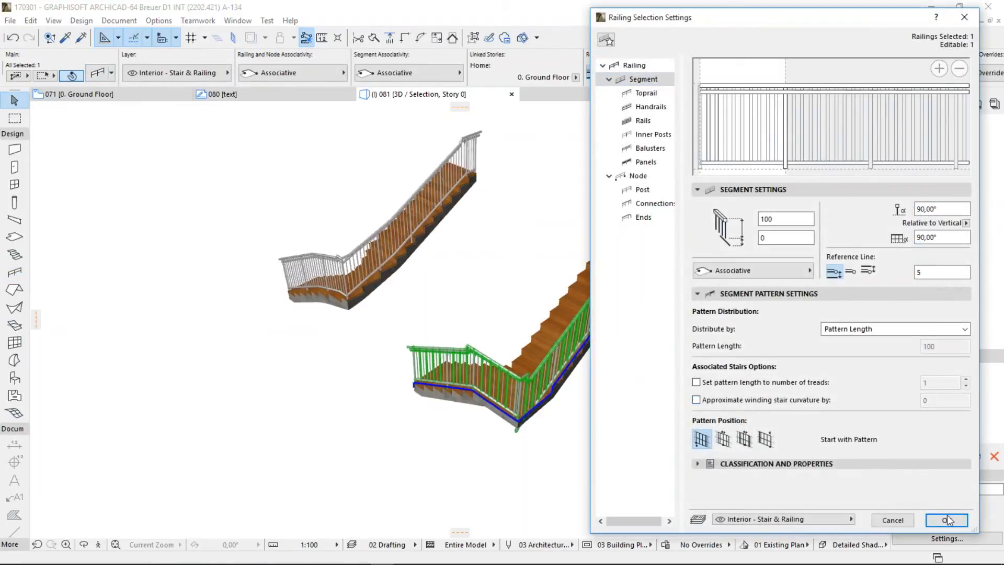
click(948, 520)
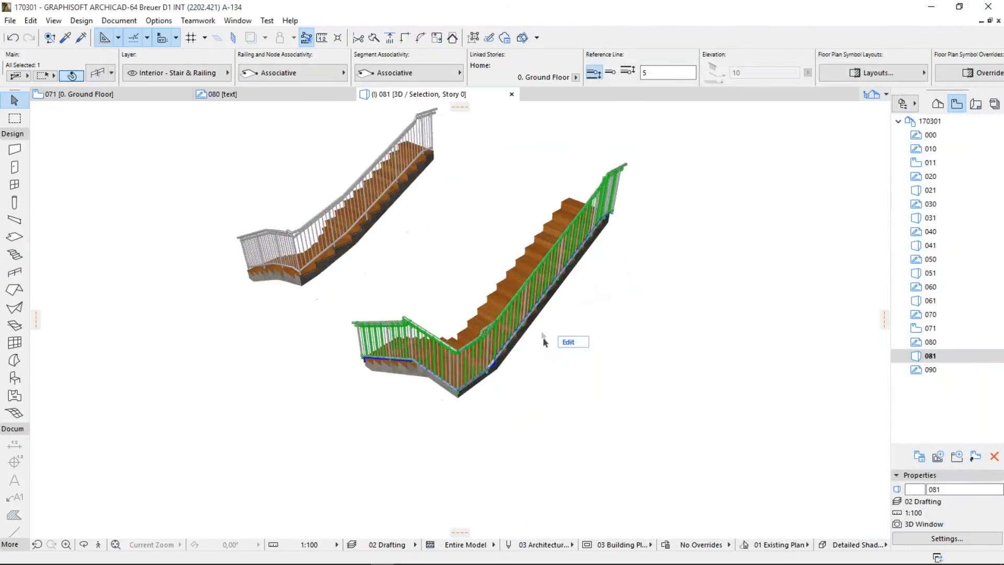
Step: Switch the new railing's reference line to the opposite side and inspect how it follows the stair around the landing
click(544, 342)
scroll(467, 348, up, 5)
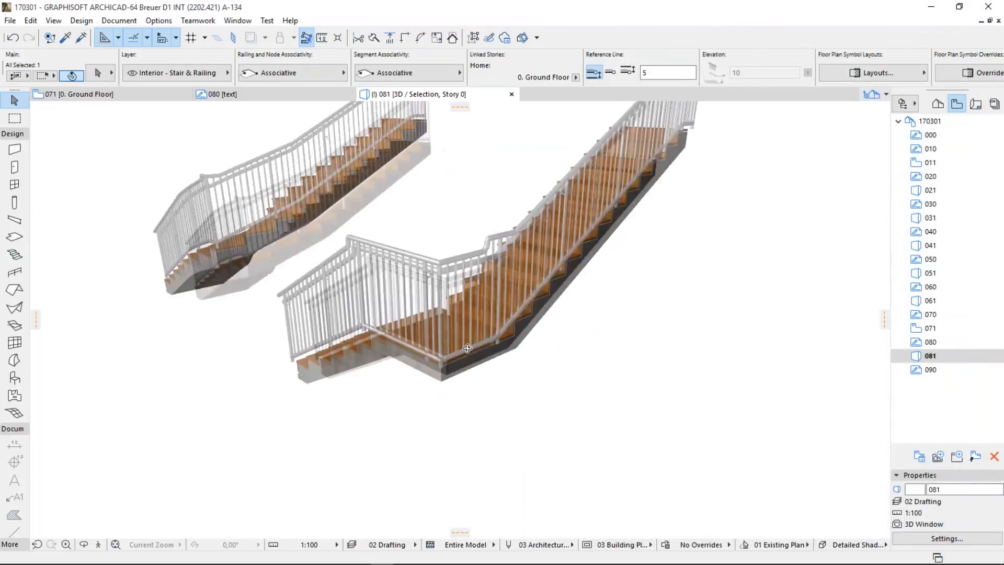
click(515, 302)
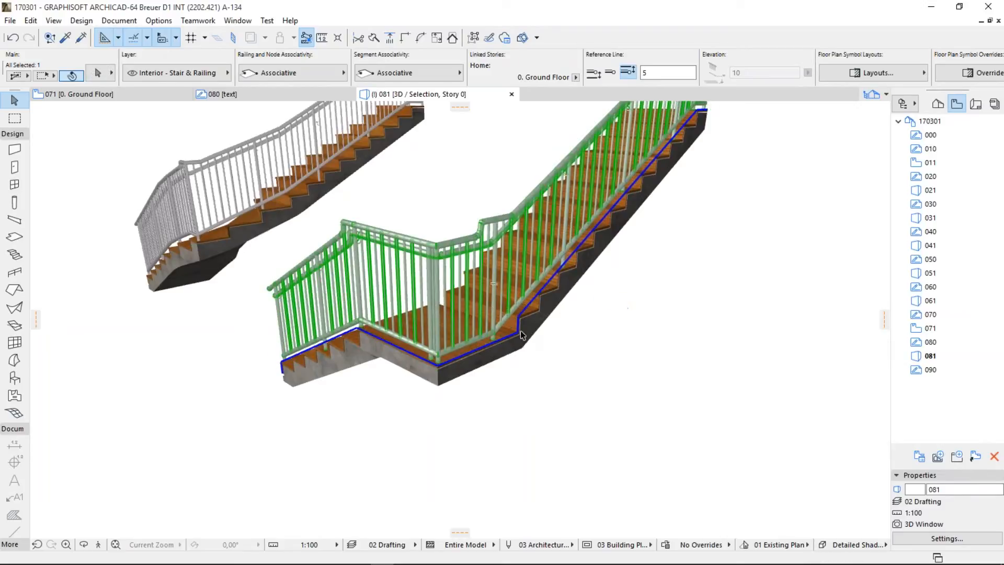
shift+middle_drag(493, 283, 469, 387)
shift+drag(469, 386, 486, 397)
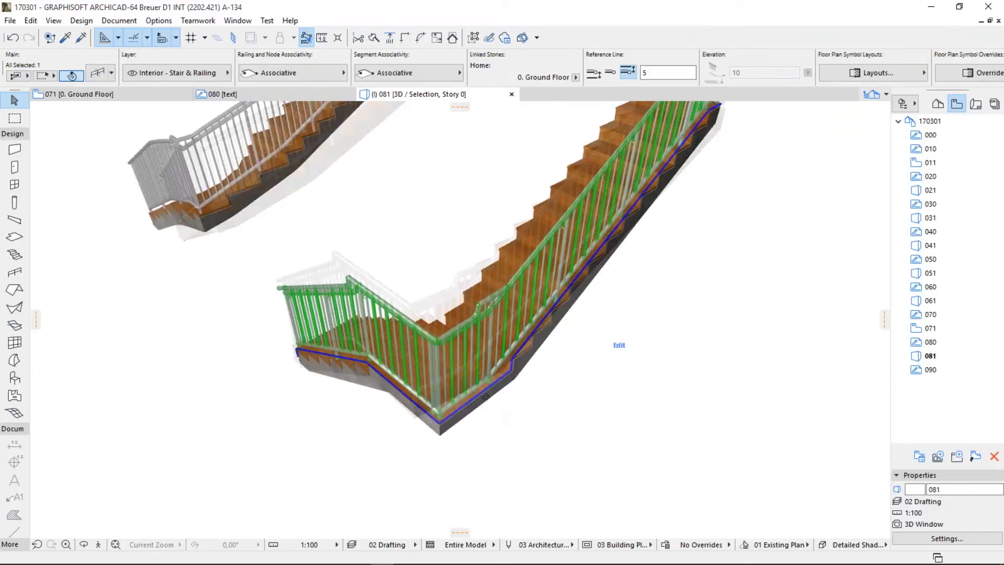
key(ctrl+t)
click(759, 164)
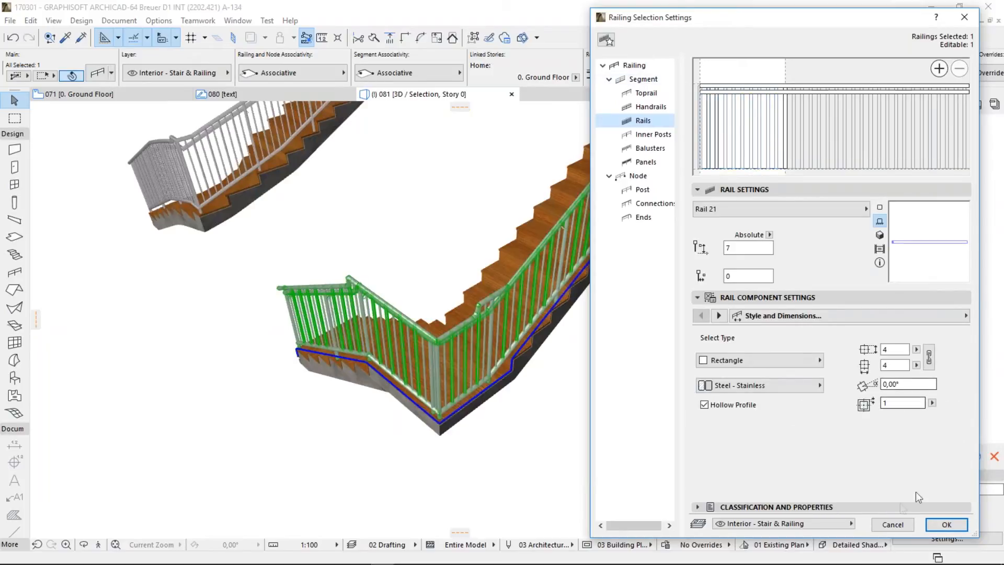
click(893, 525)
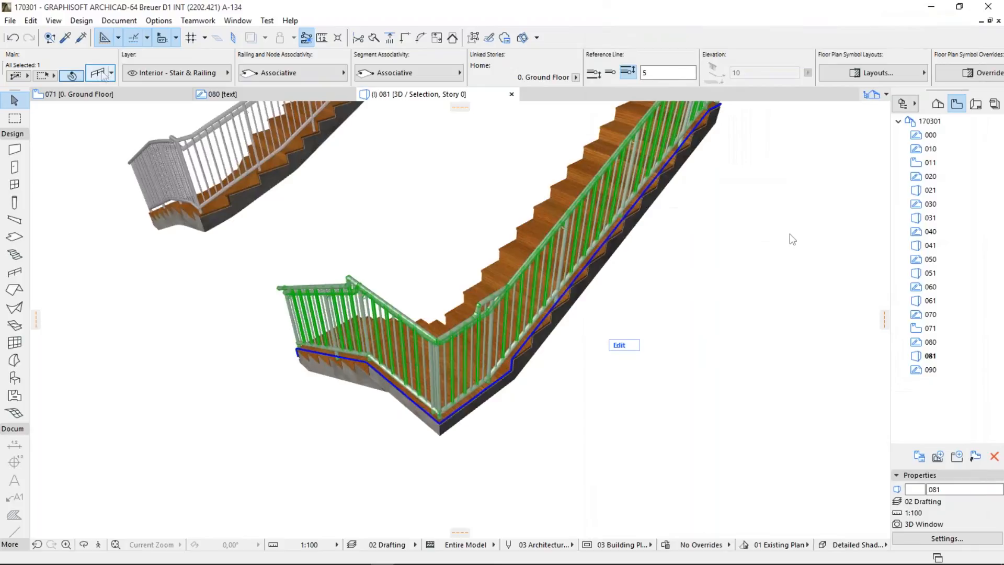
click(104, 75)
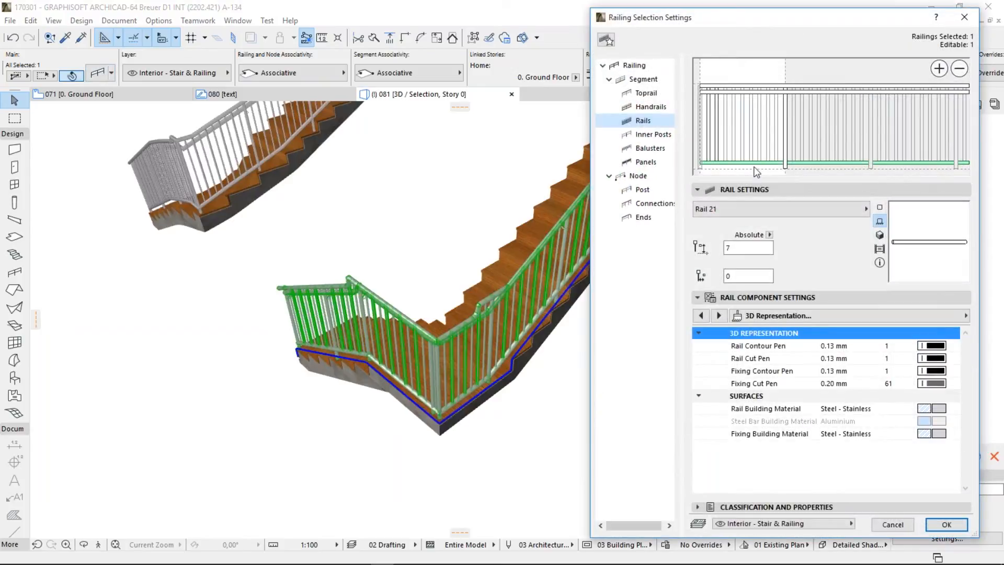
click(960, 68)
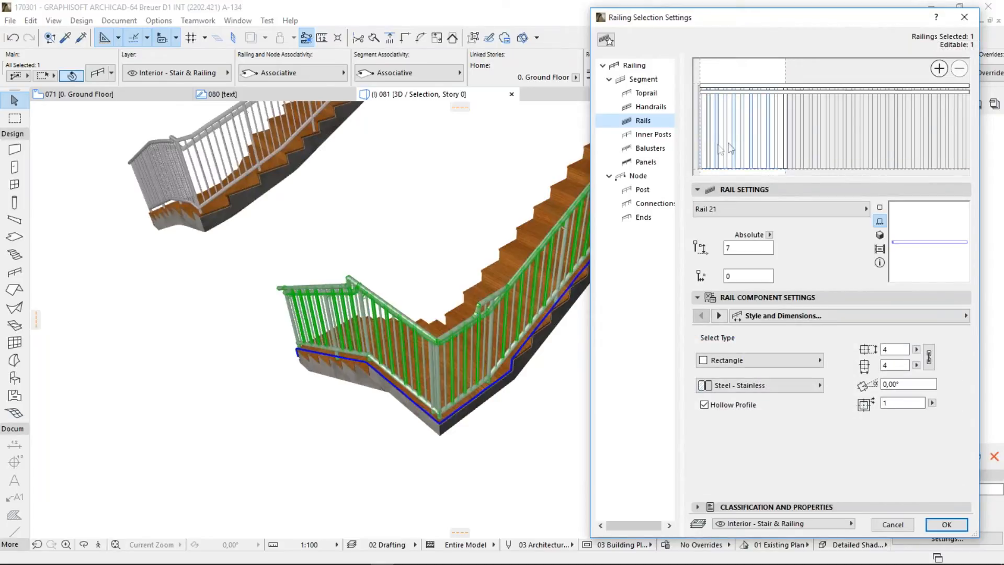
click(938, 70)
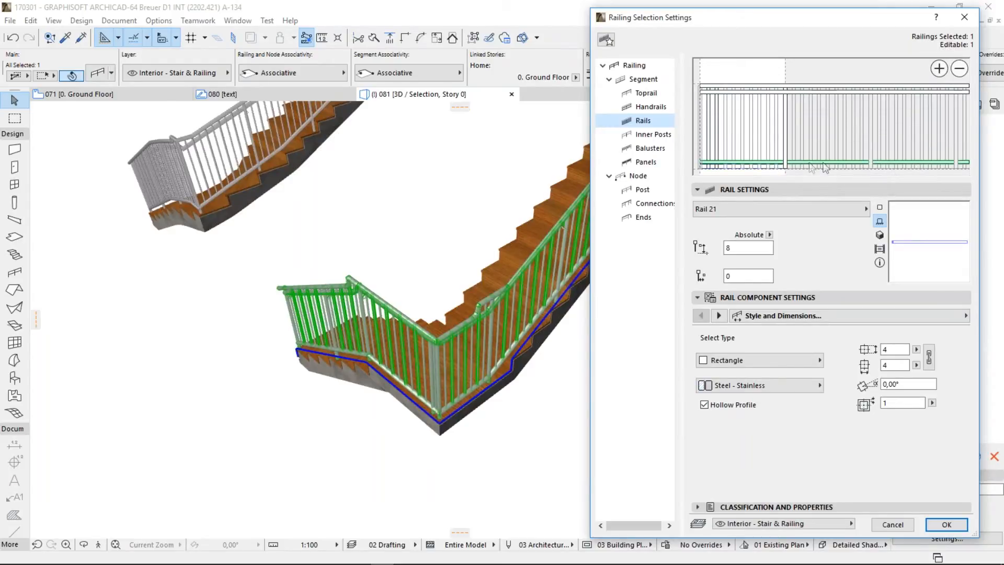
click(946, 525)
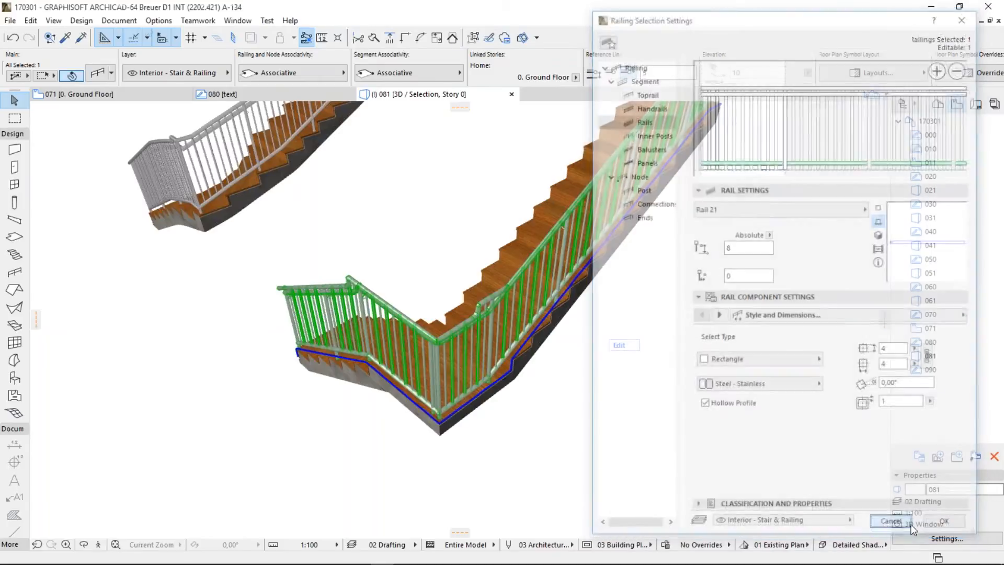
Step: Remove the railing's bottom rail and set its baluster pattern length equal to the going on associated stairs
key(ctrl+t)
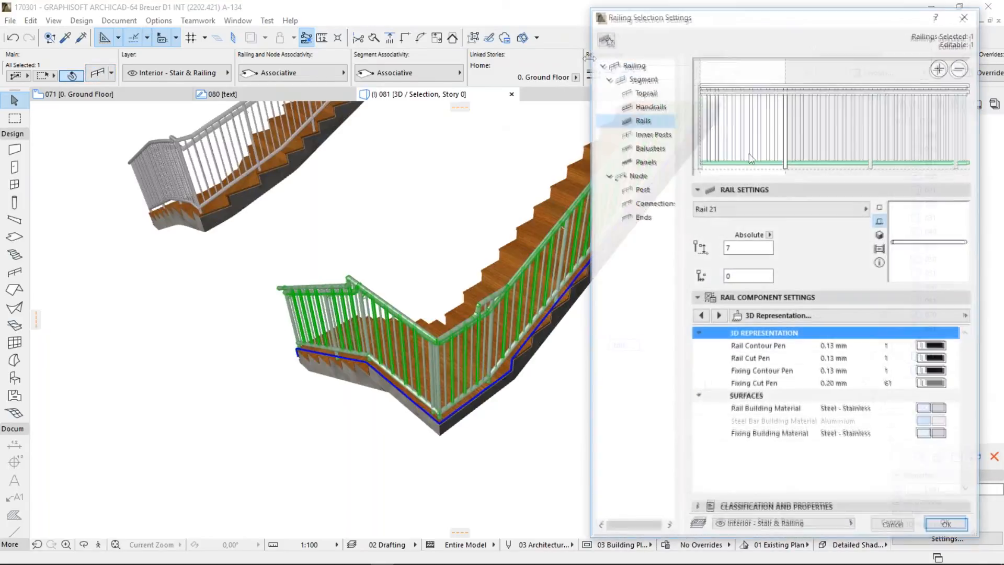
click(708, 140)
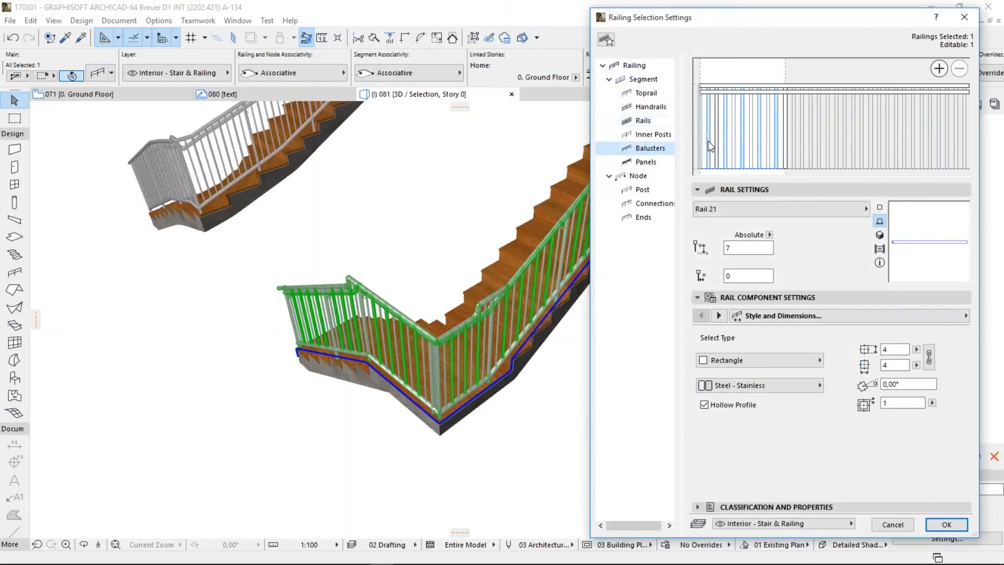
click(769, 190)
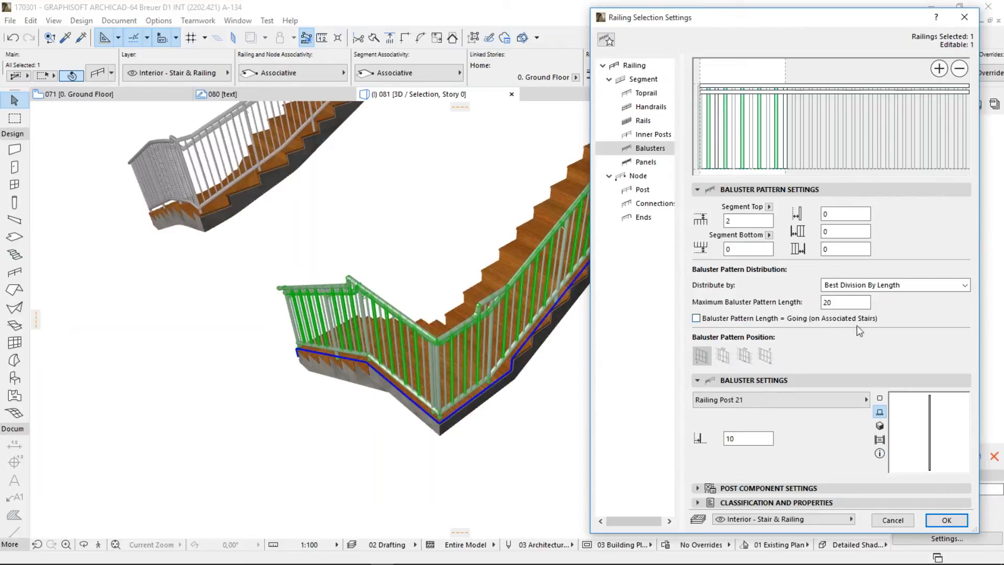
click(868, 285)
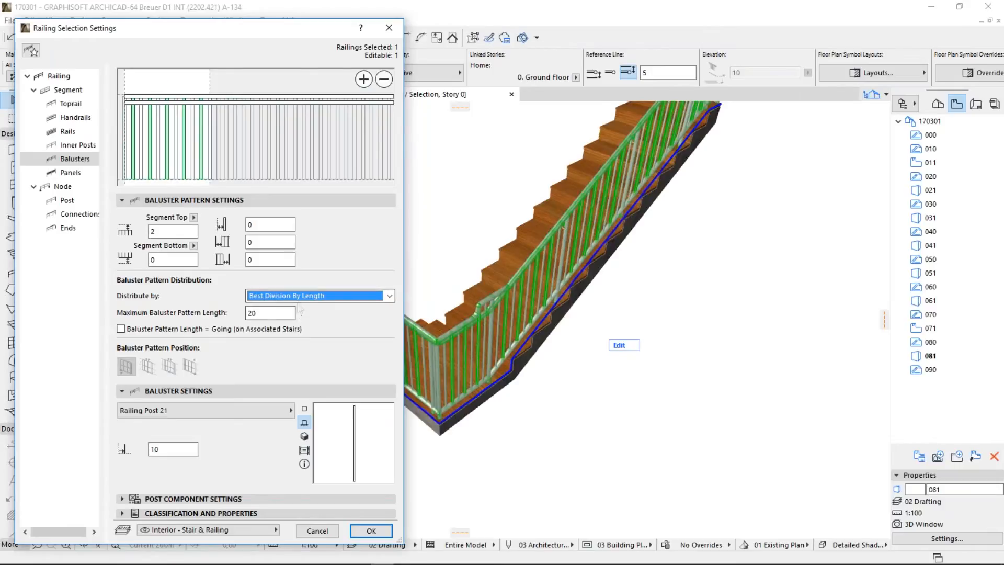
click(188, 331)
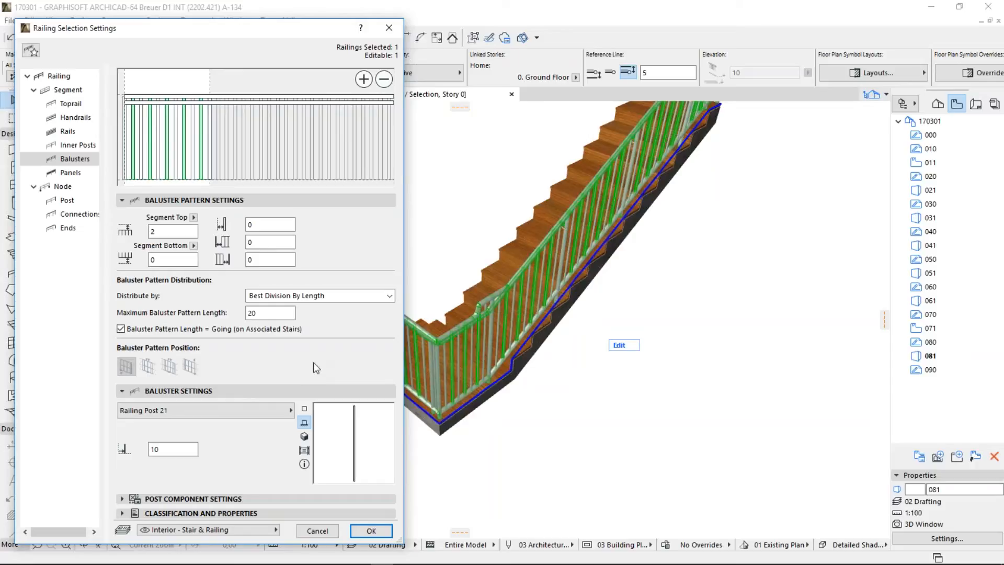
click(380, 533)
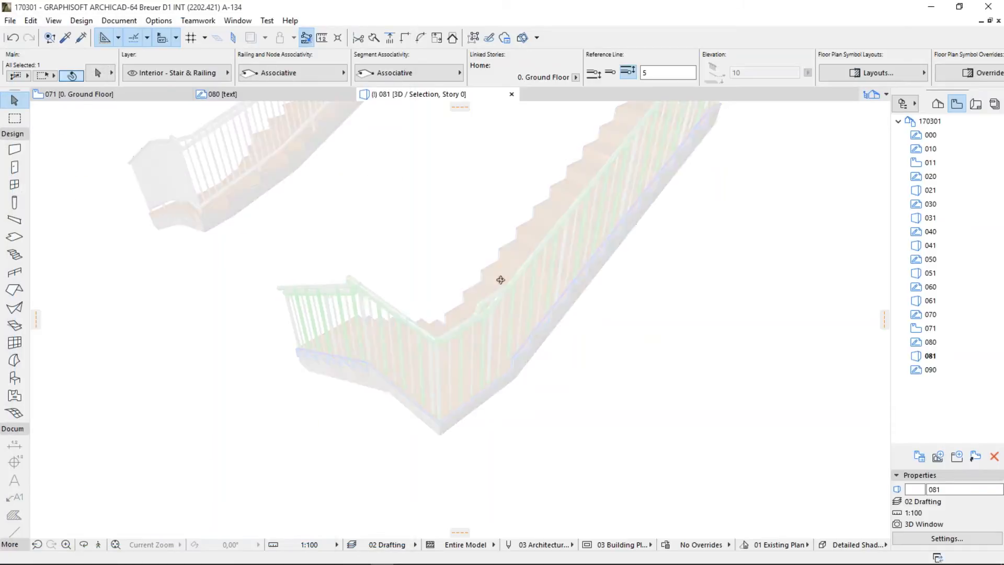
Step: Examine in 3D how the balusters of the edited railing are distributed and meet the treads
click(116, 544)
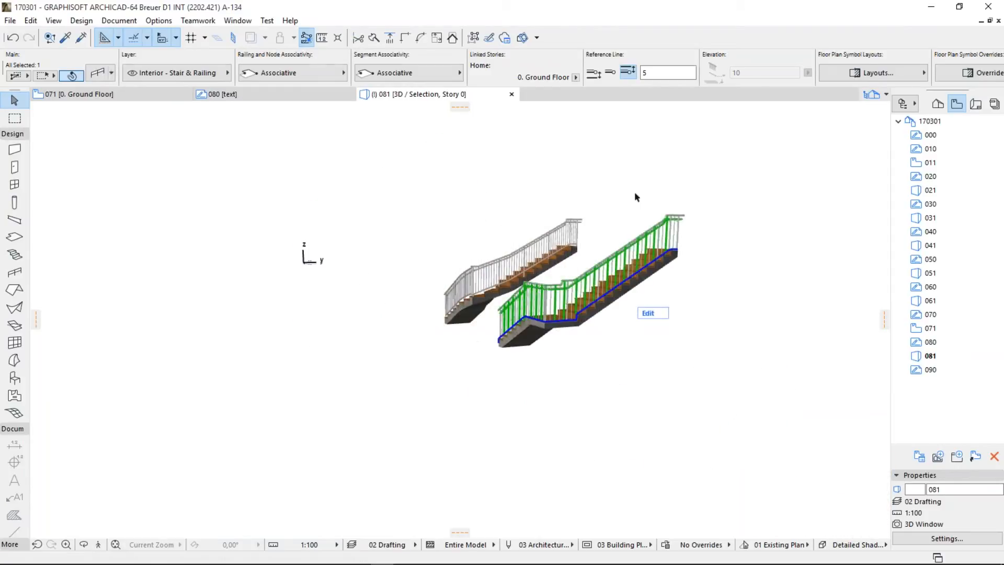
click(635, 193)
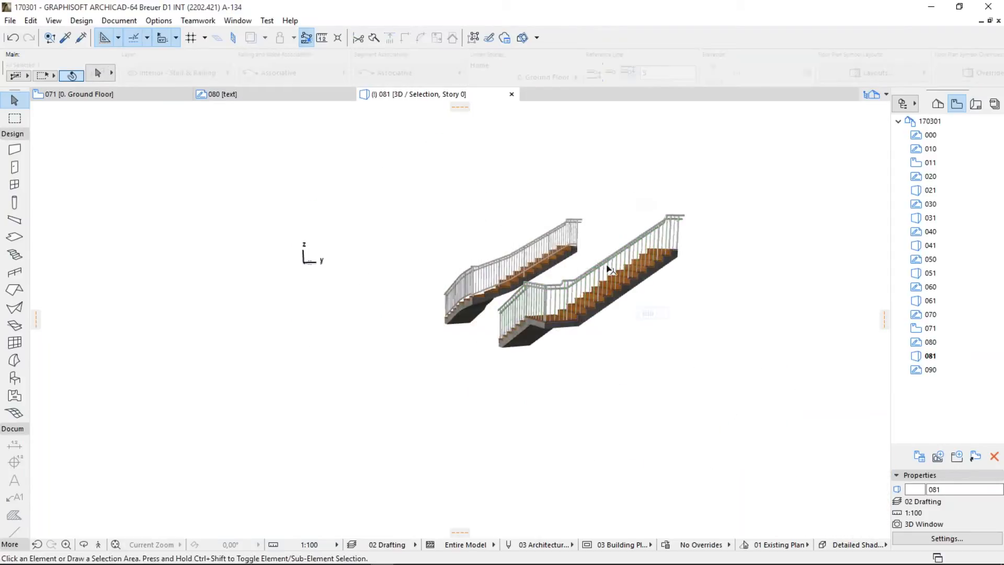
click(567, 279)
shift+middle_drag(567, 280, 650, 286)
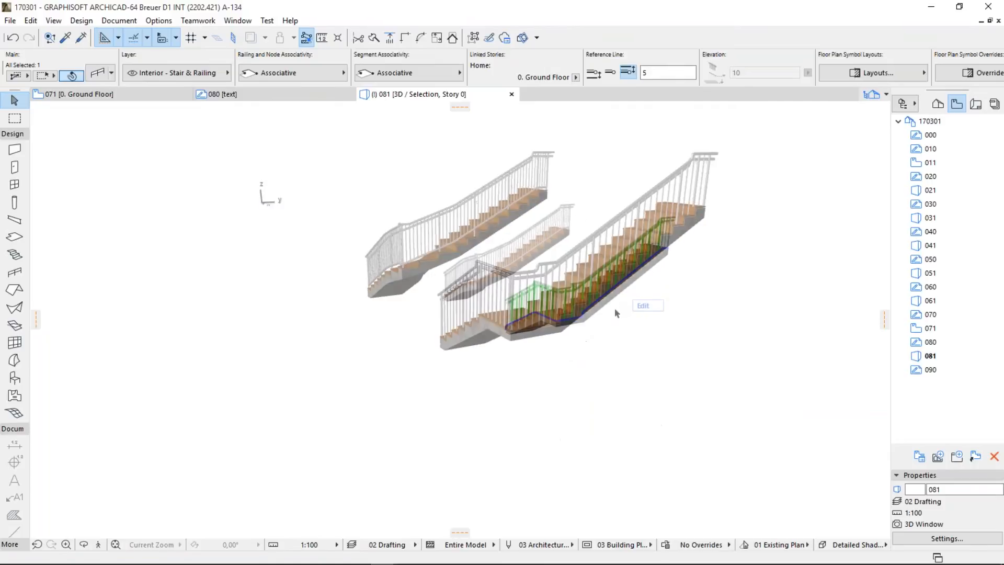
scroll(558, 299, up, 5)
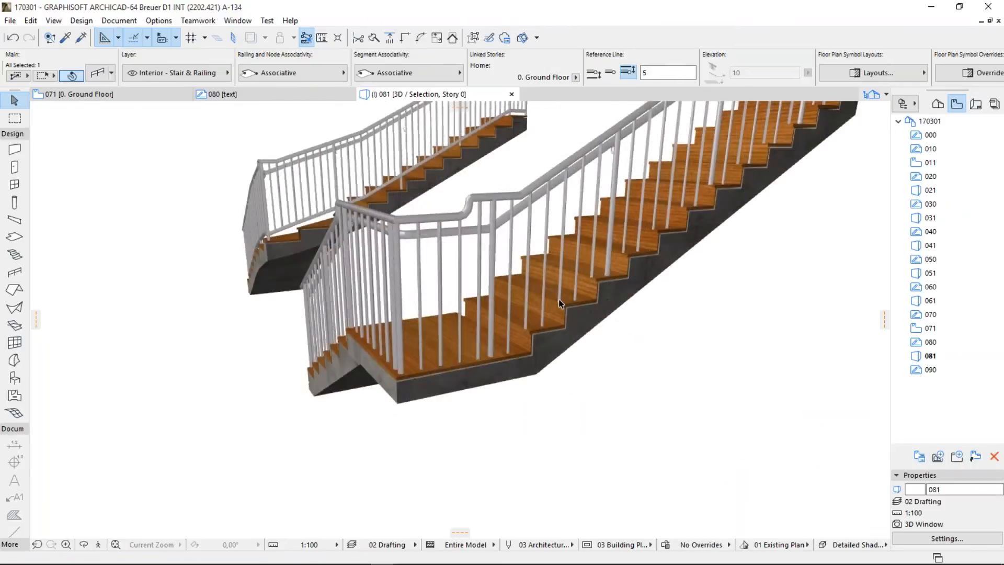
scroll(559, 299, up, 10)
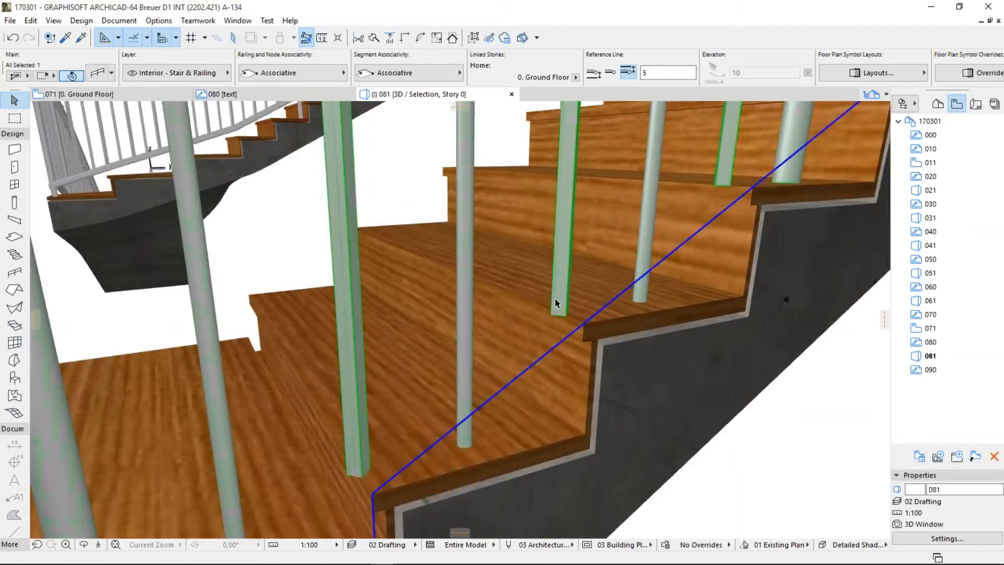
scroll(556, 302, down, 10)
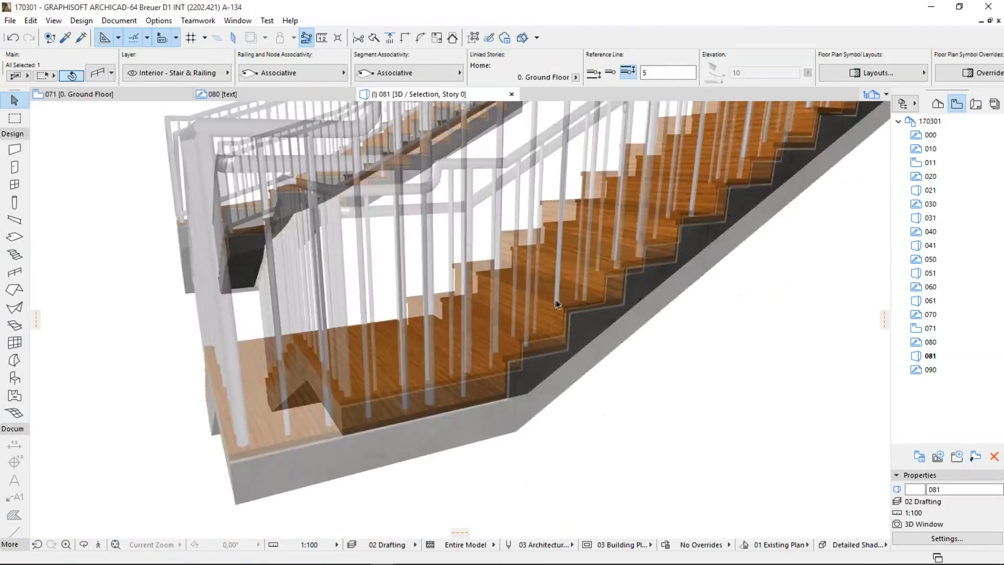
shift+middle_drag(622, 309, 642, 290)
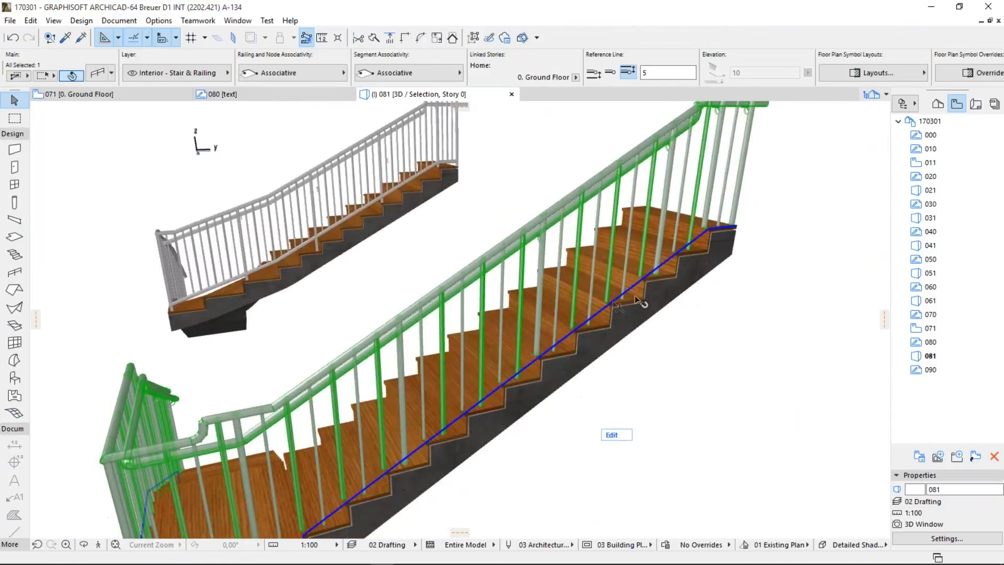
click(689, 325)
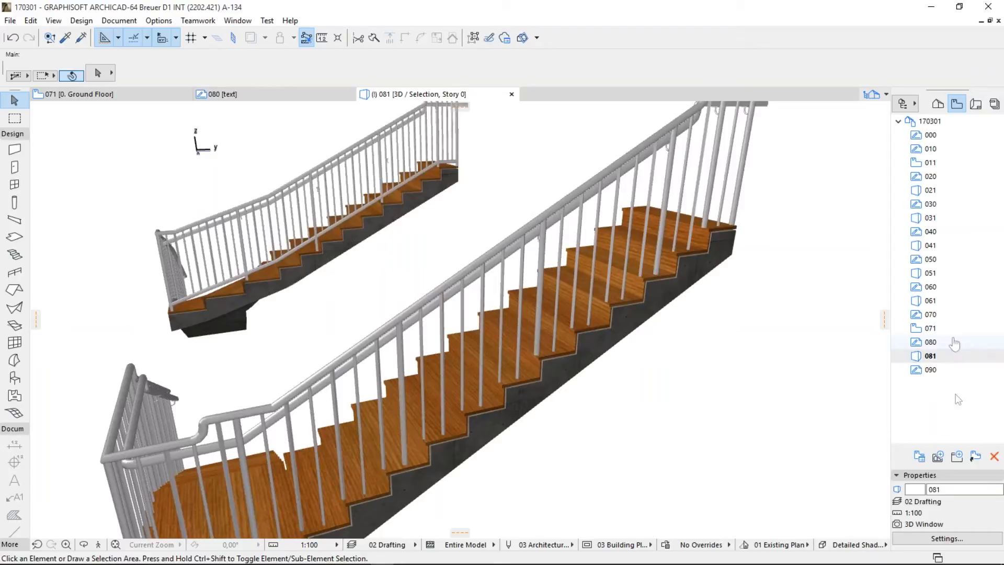
Step: Open the saved text view 090 and return to the saved 3D view 081
double_click(930, 371)
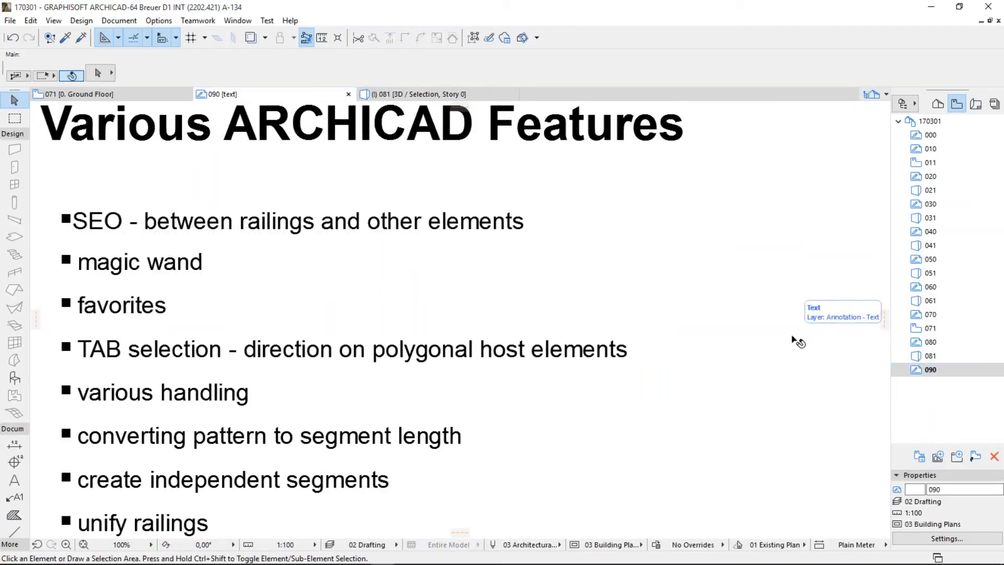
click(928, 358)
double_click(929, 358)
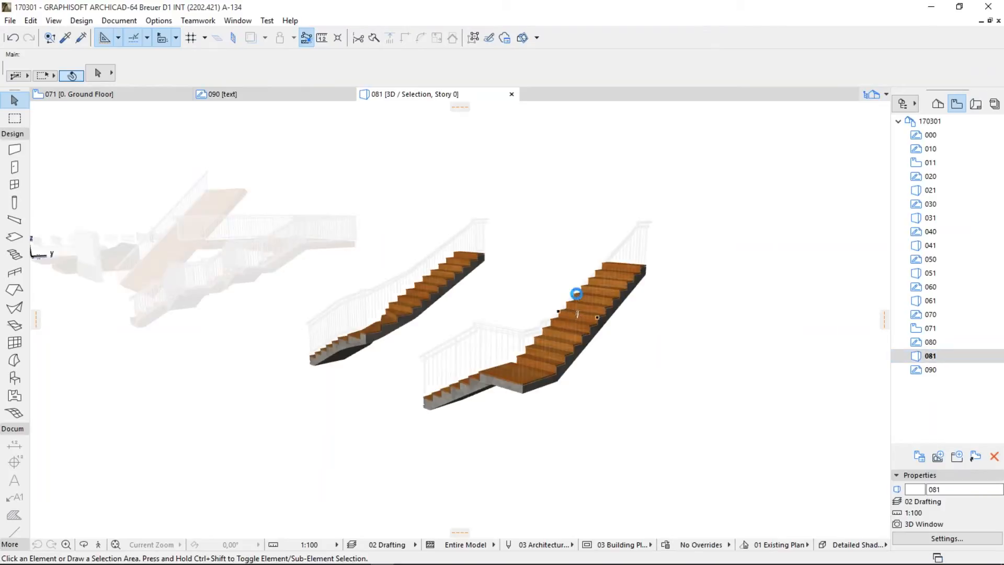
Step: Select the stair with the edited railing and show only these two elements in 3D
drag(531, 190, 693, 402)
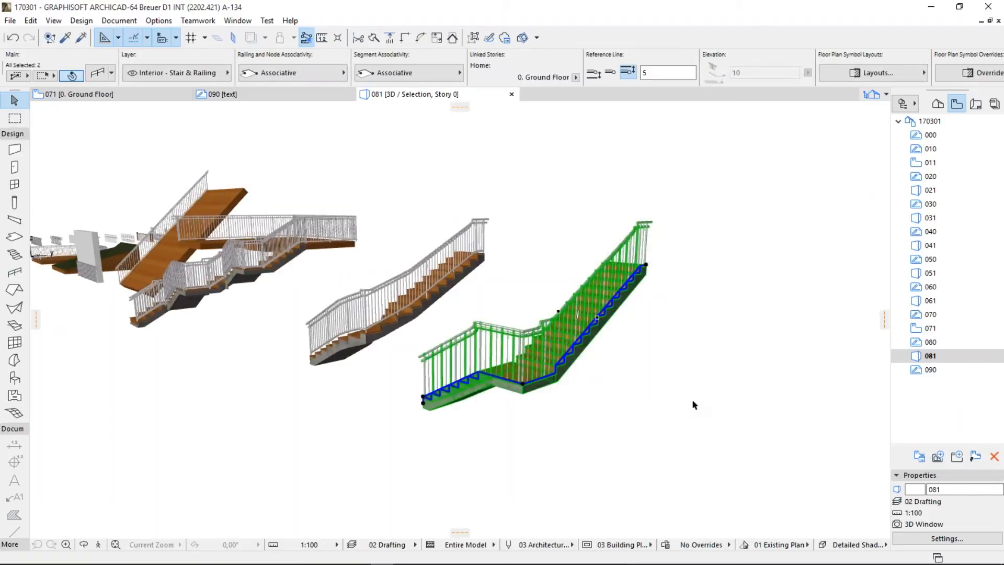
key(F5)
key(Escape)
scroll(538, 356, up, 1)
scroll(539, 360, up, 4)
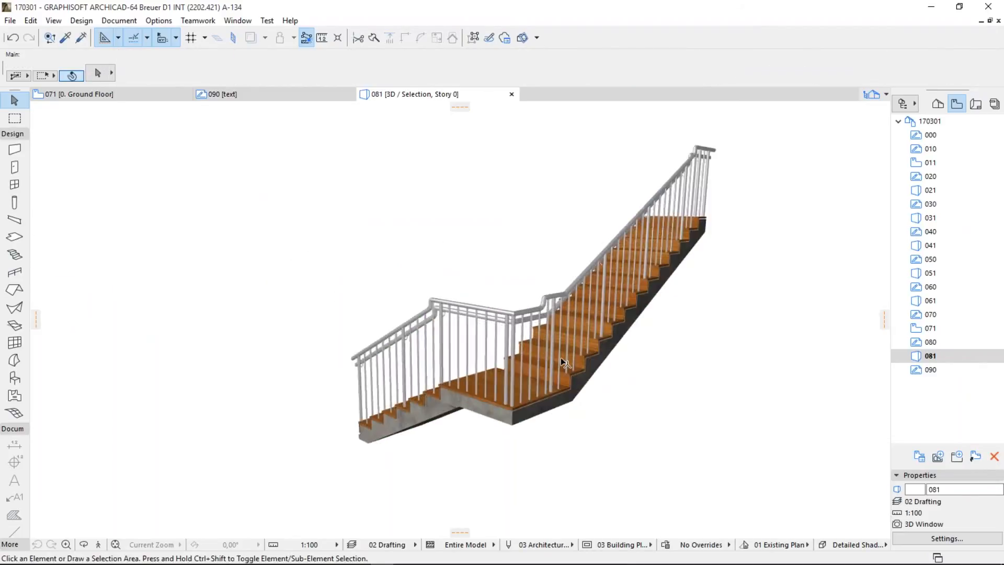
Step: Edit the stair railing and set the left offset of the upper flight's baluster pattern to 5
click(542, 340)
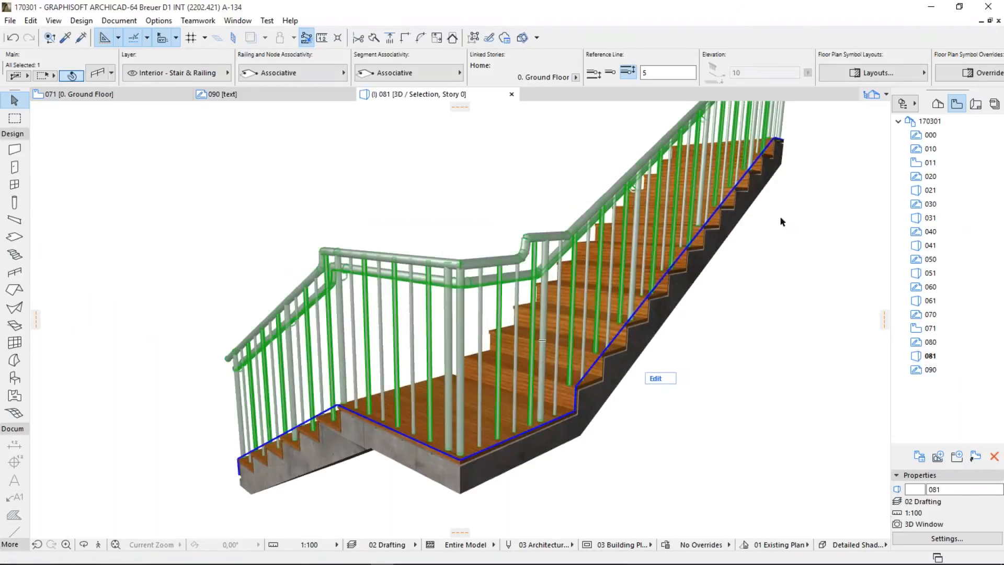
click(660, 379)
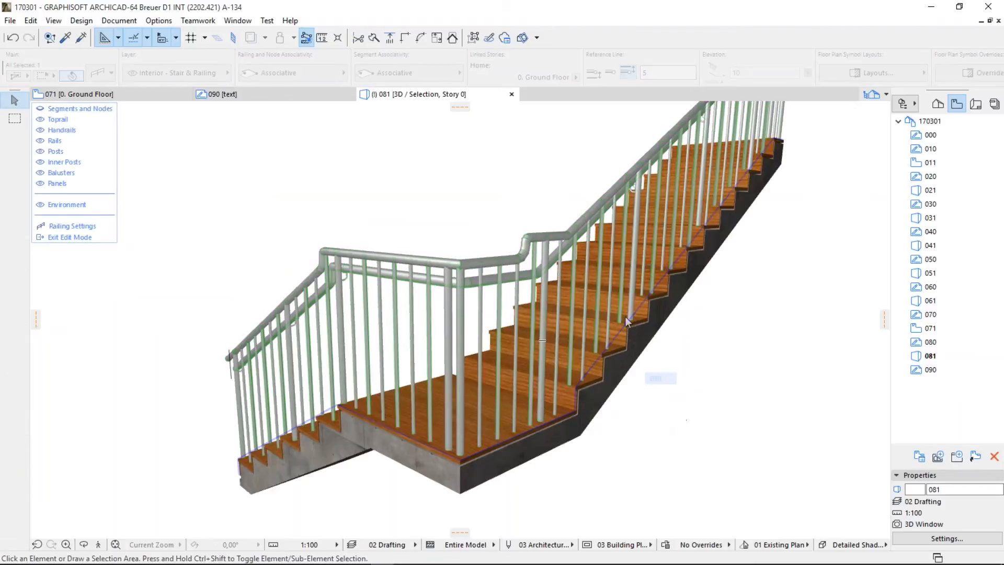
click(573, 287)
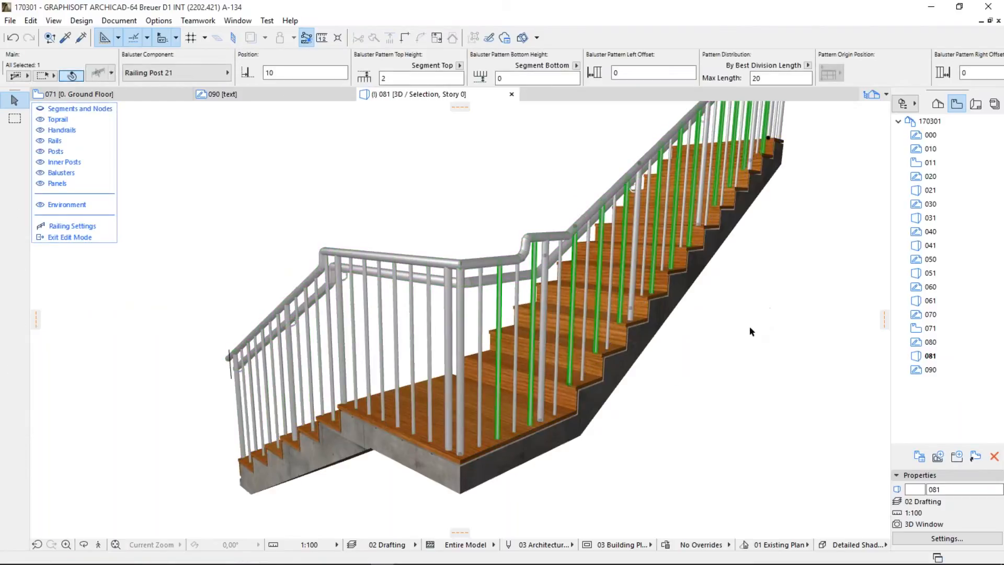
shift+middle_drag(750, 331, 726, 333)
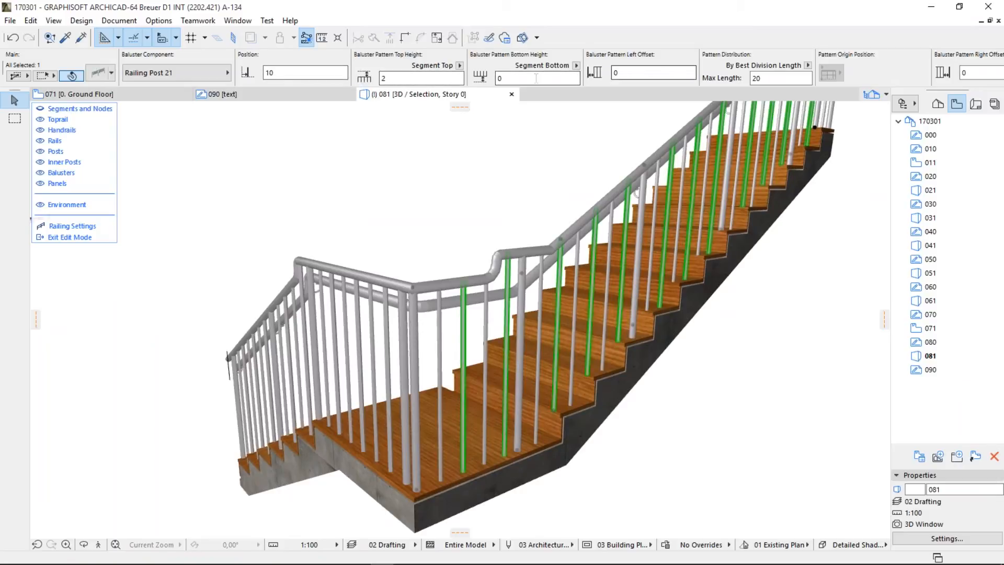
click(630, 73)
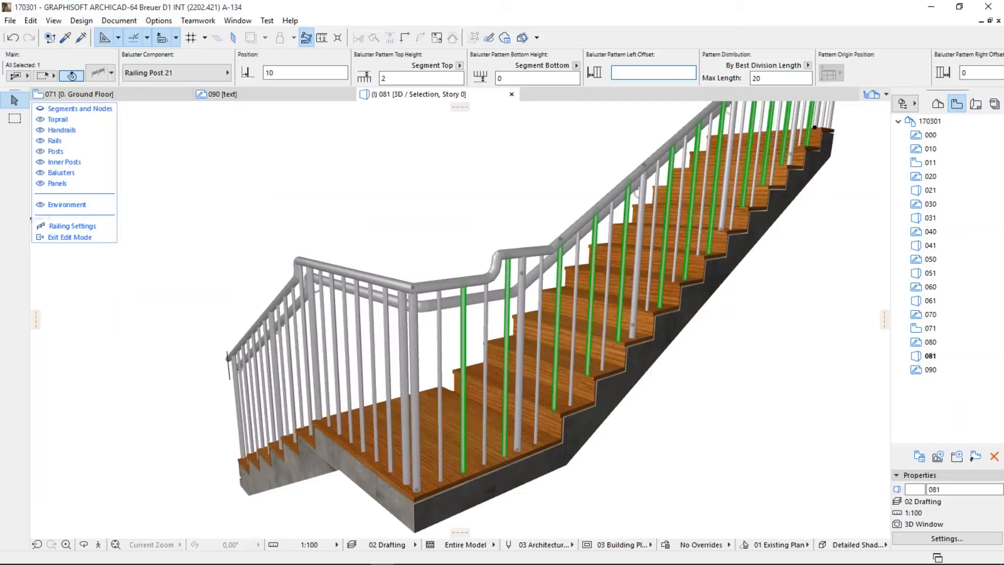
key(Return)
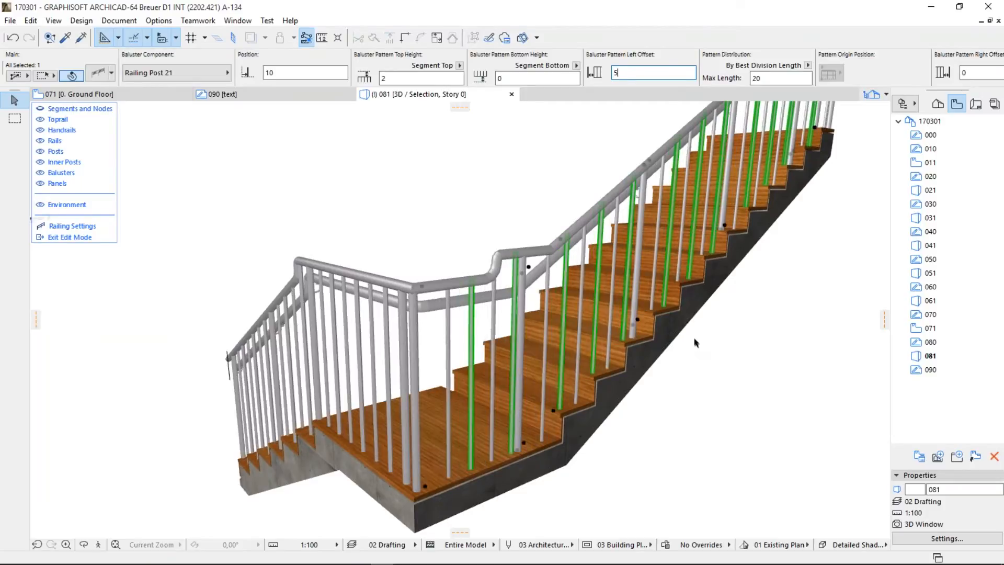
drag(675, 344, 552, 354)
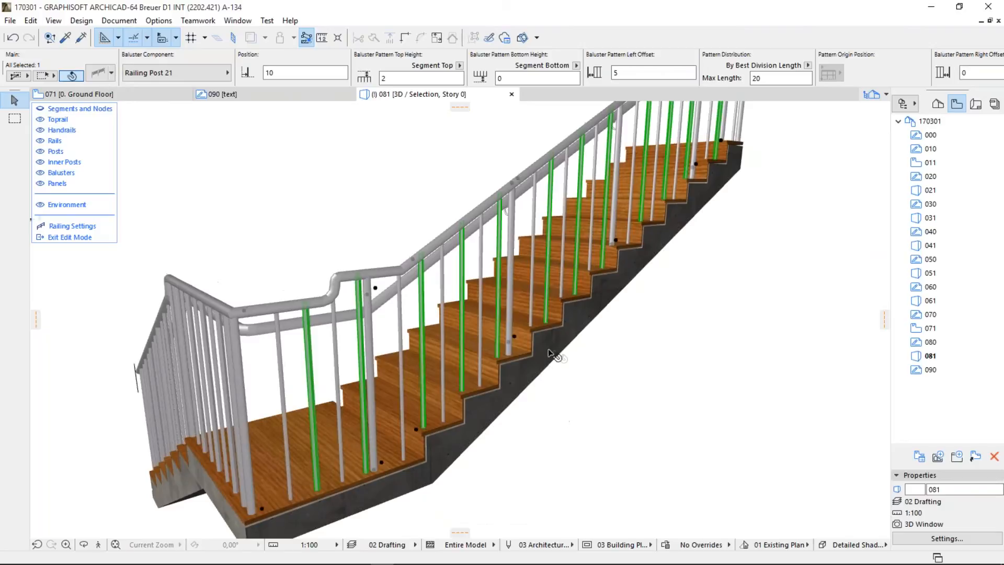
Step: Remove the inner post from the segment pattern in the settings of the whole railing
click(511, 249)
key(Escape)
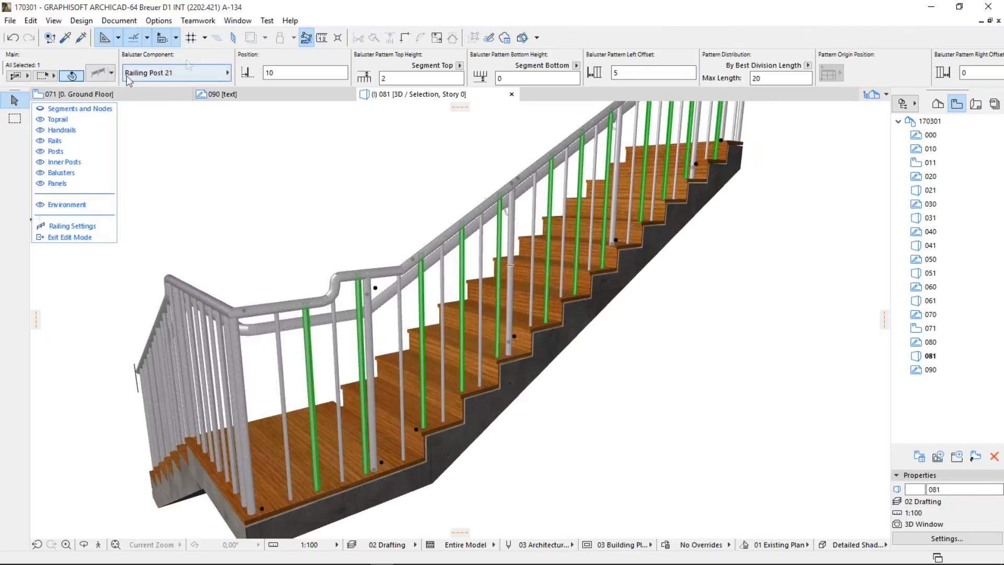
click(97, 75)
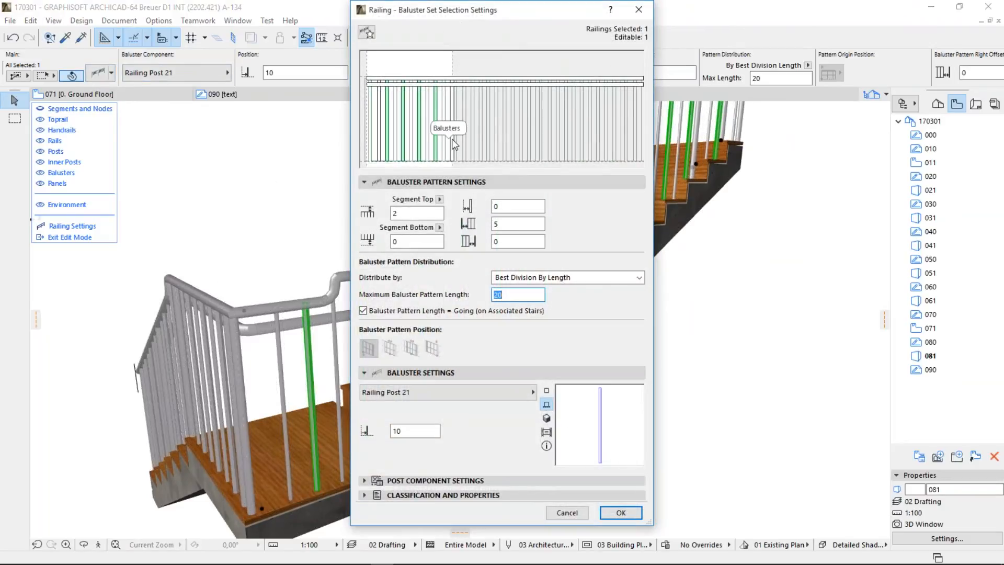
key(Escape)
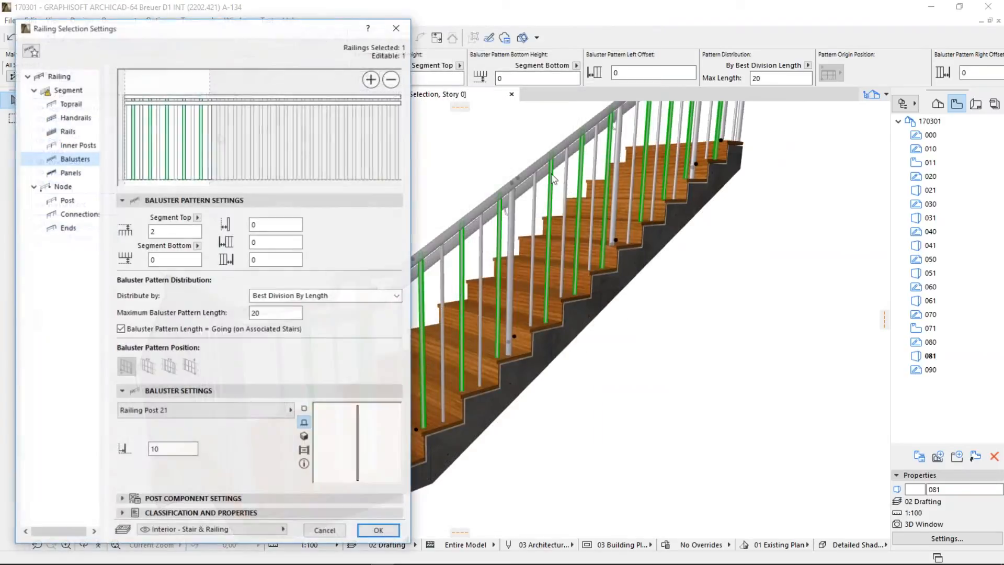
click(209, 139)
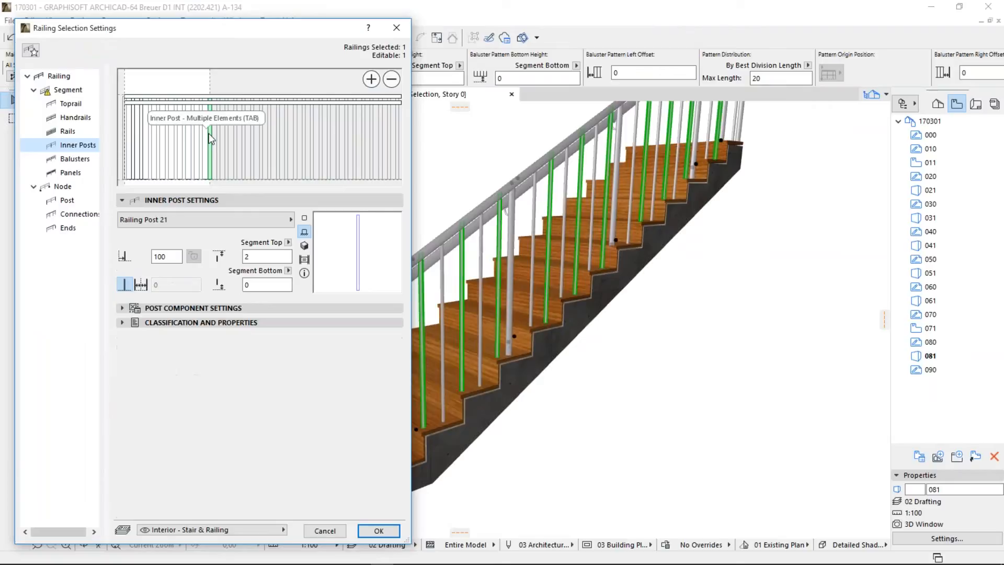
key(Tab)
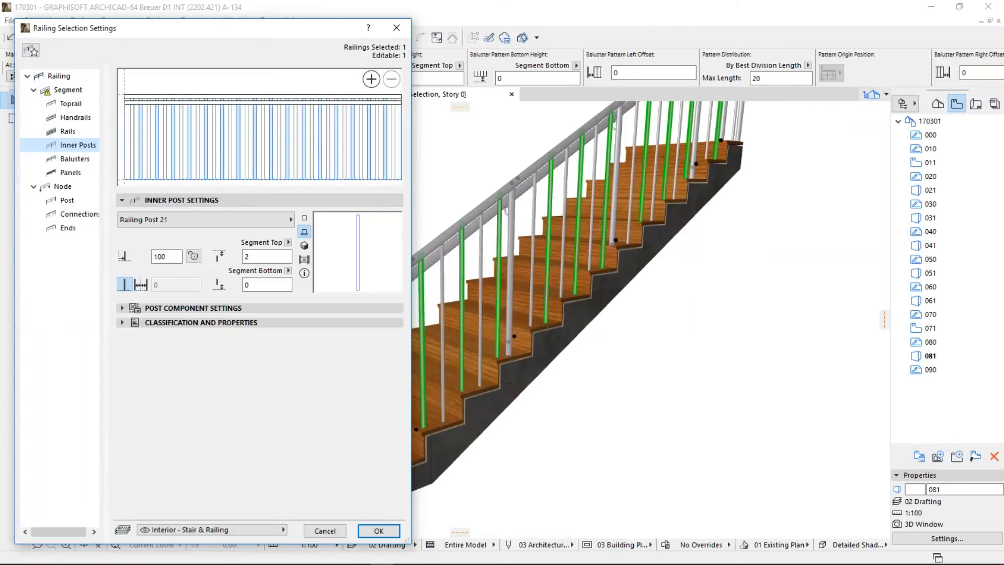
click(378, 530)
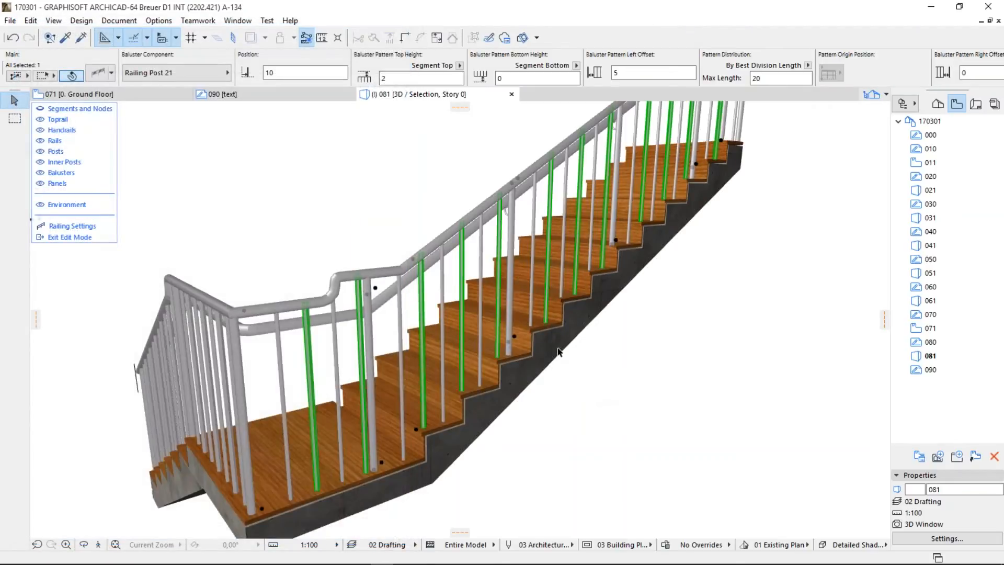
Step: Exit railing edit mode and reset the railing's custom segments in its segment settings
click(59, 236)
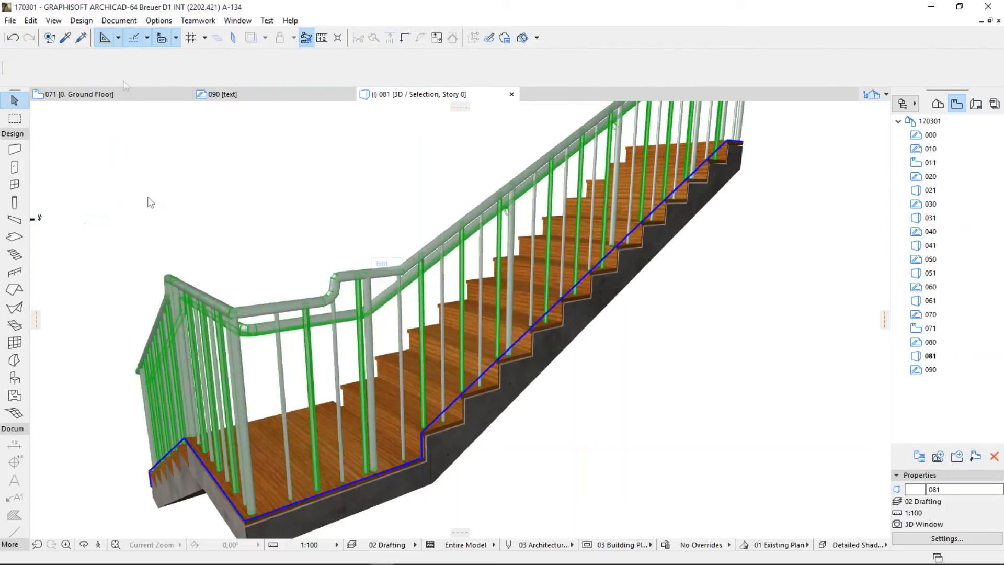
key(ctrl+t)
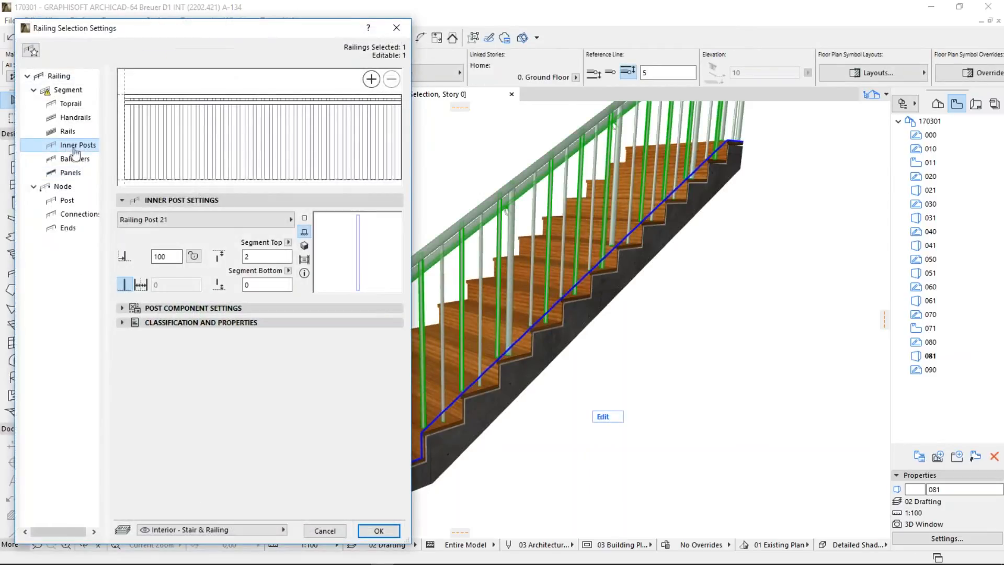
click(68, 90)
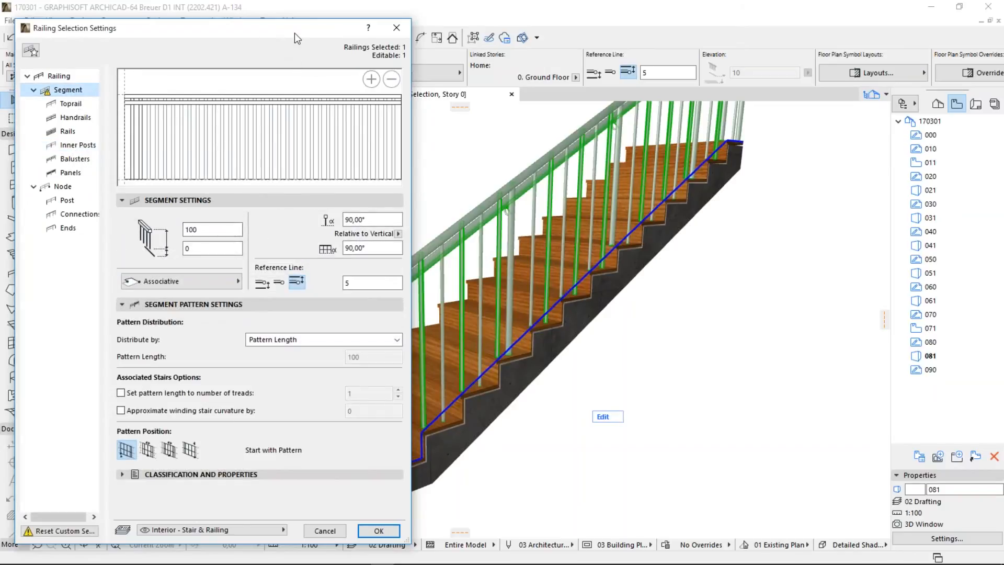
drag(294, 33, 748, 36)
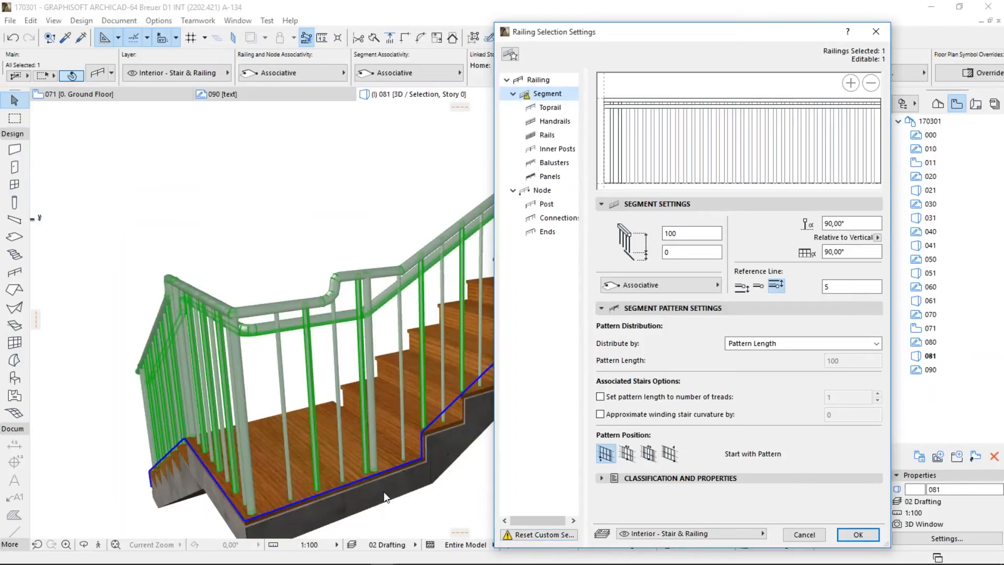
click(539, 535)
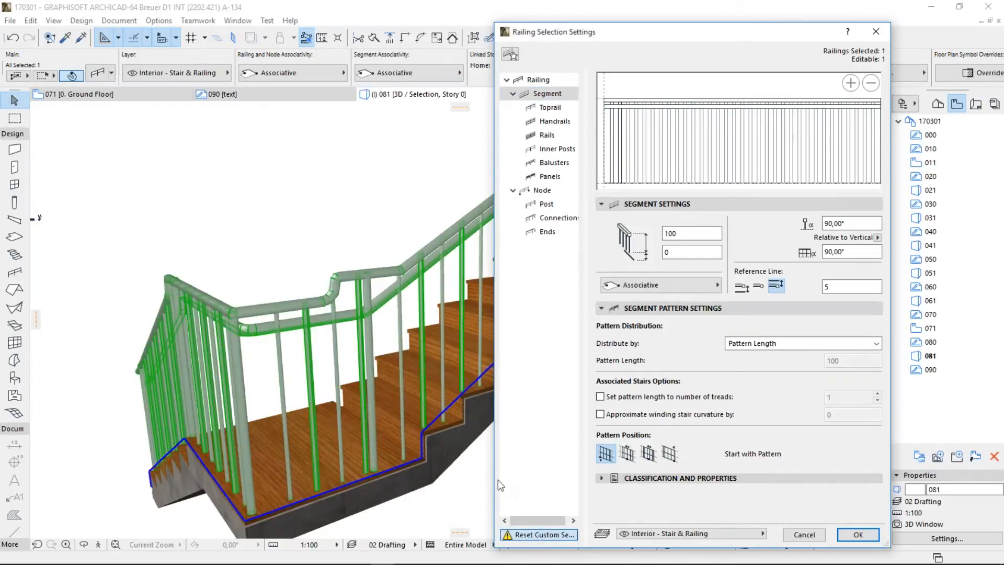
drag(490, 479, 431, 460)
drag(526, 457, 571, 457)
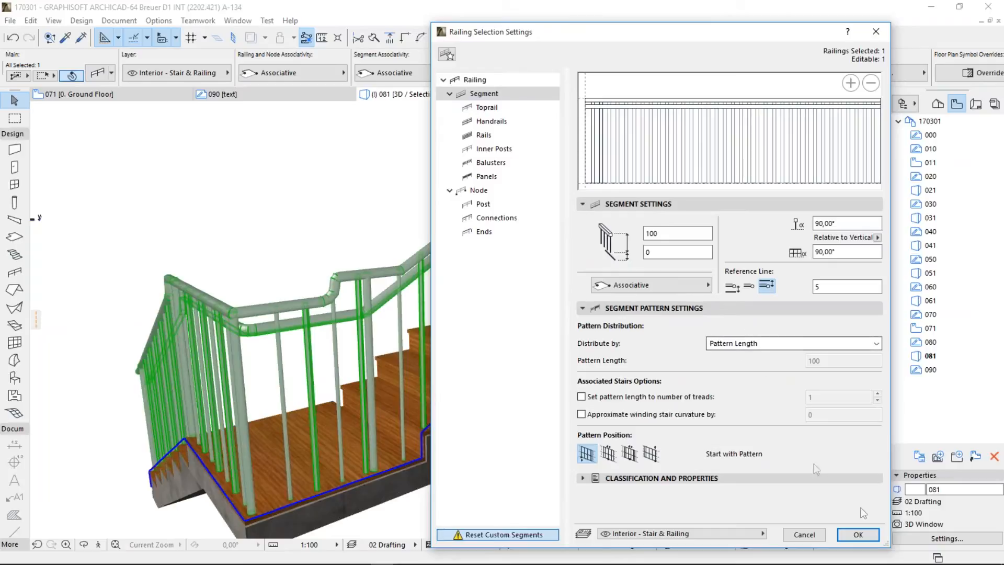
click(866, 535)
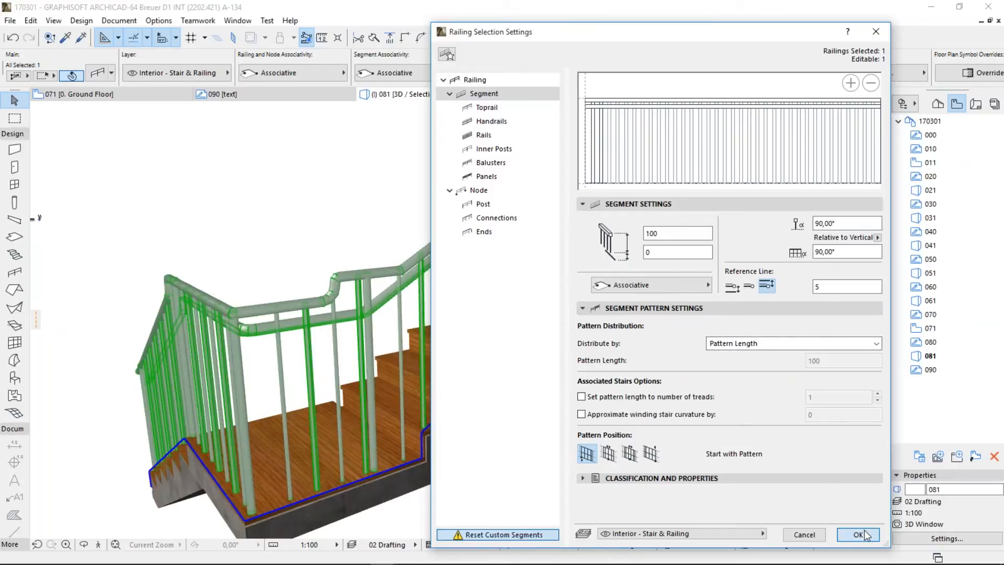
Step: Examine in 3D how the deselected railing's balusters meet the treads, and open the saved text view 090
middle_drag(661, 355, 544, 395)
click(650, 370)
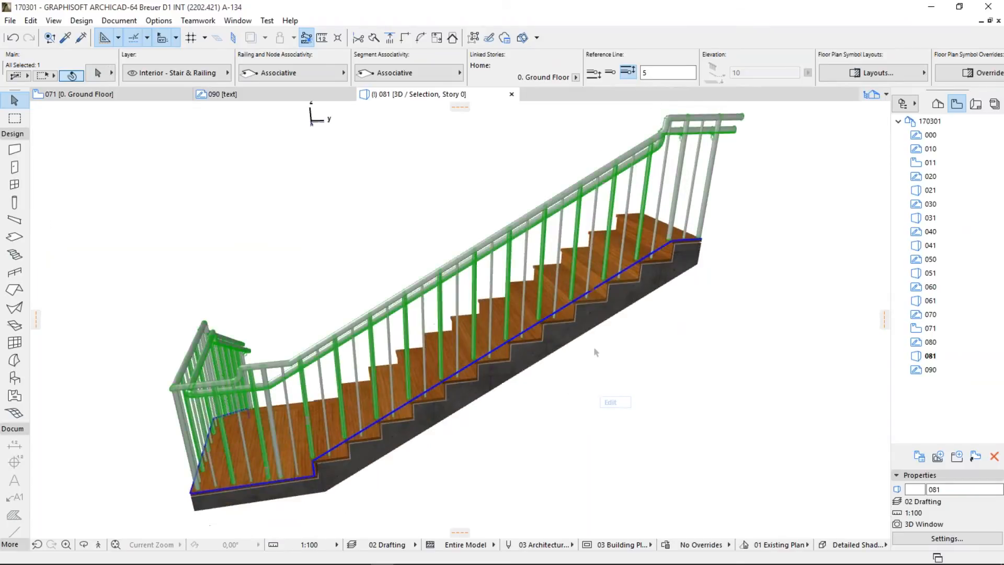
shift+middle_drag(601, 352, 641, 369)
click(630, 363)
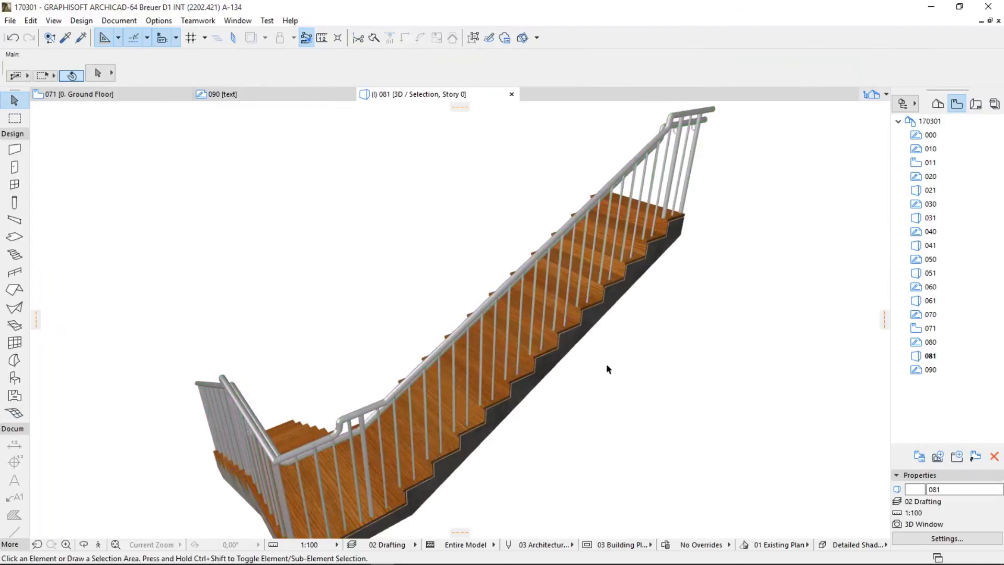
shift+middle_drag(564, 409, 634, 346)
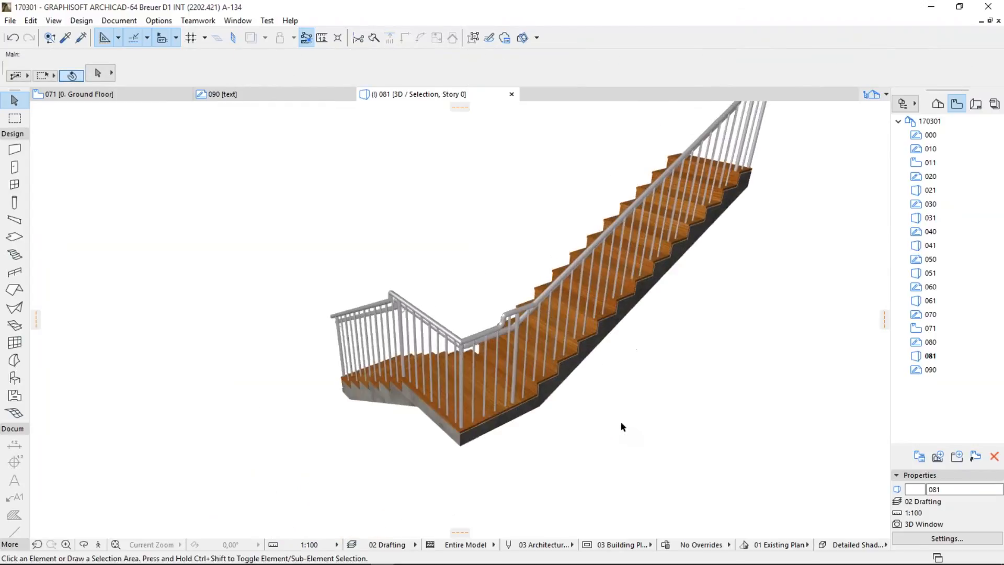
double_click(933, 371)
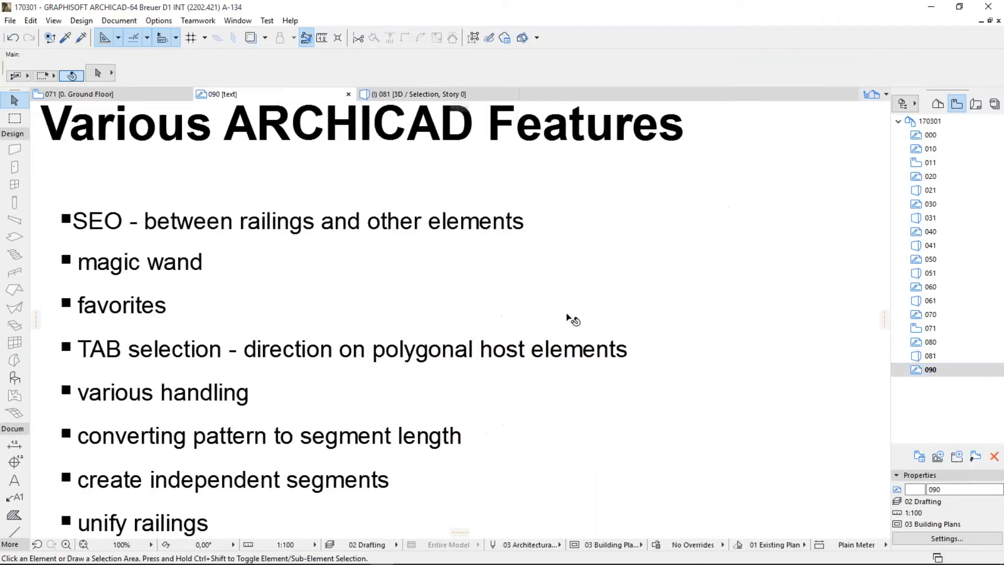
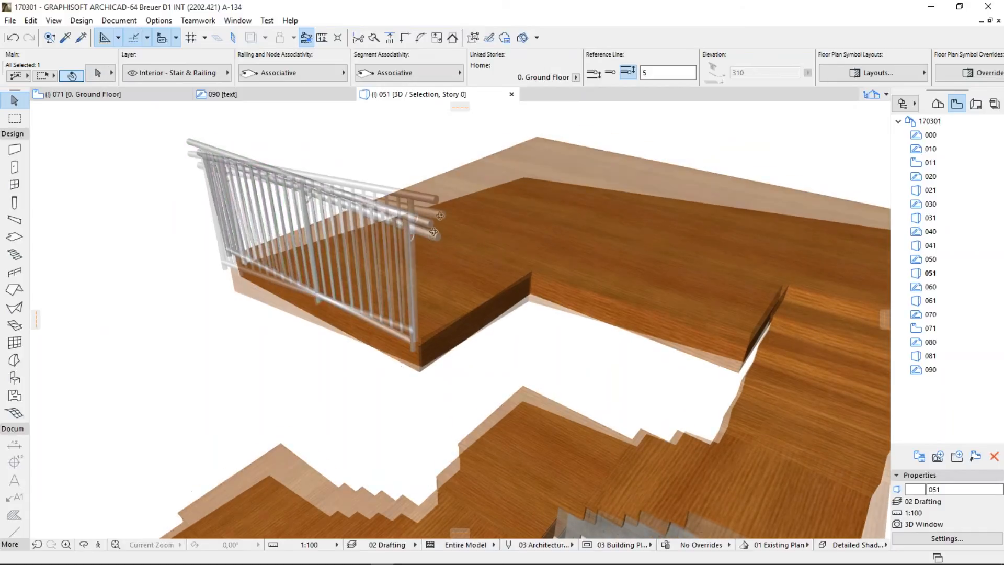
Step: Set the bottom offset of the segment to -10 for the railing on the slab edge
shift+middle_drag(434, 232, 404, 188)
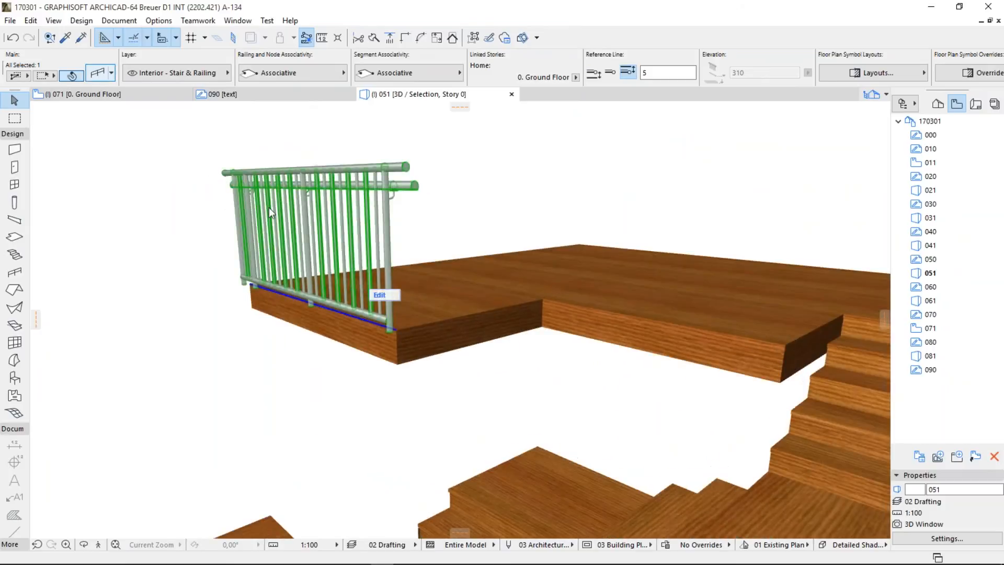
double_click(269, 207)
click(178, 96)
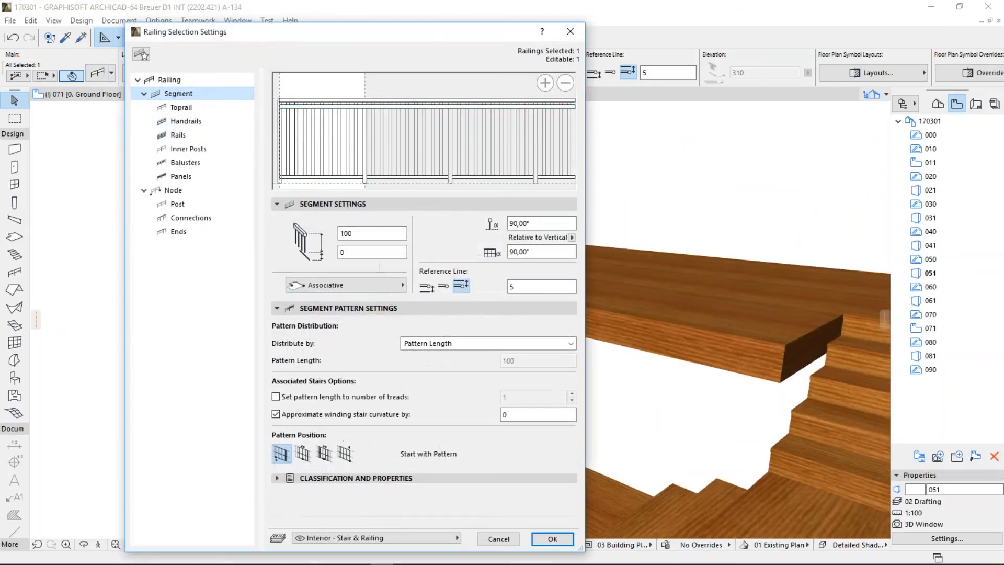
double_click(373, 253)
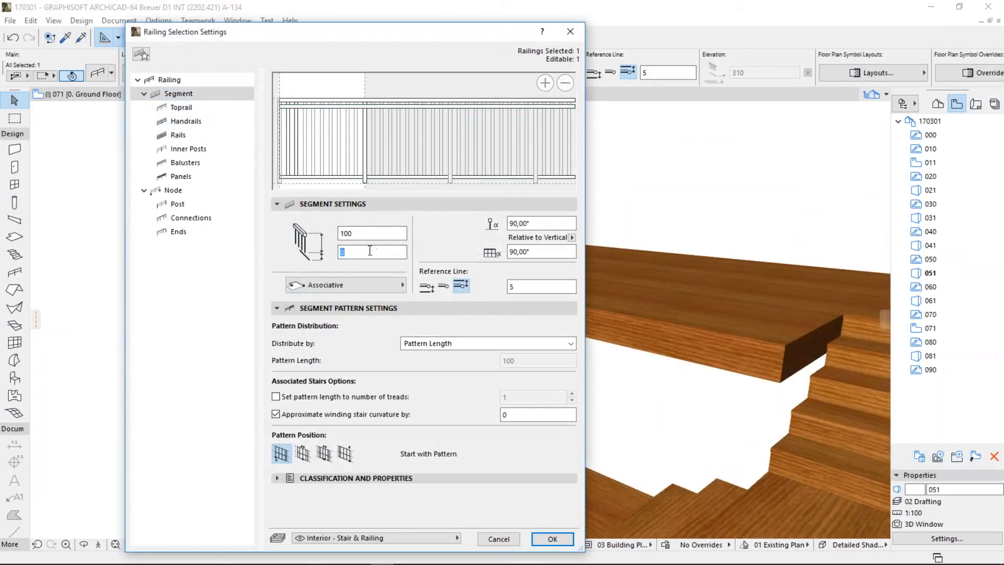
text(-10)
key(Tab)
click(553, 538)
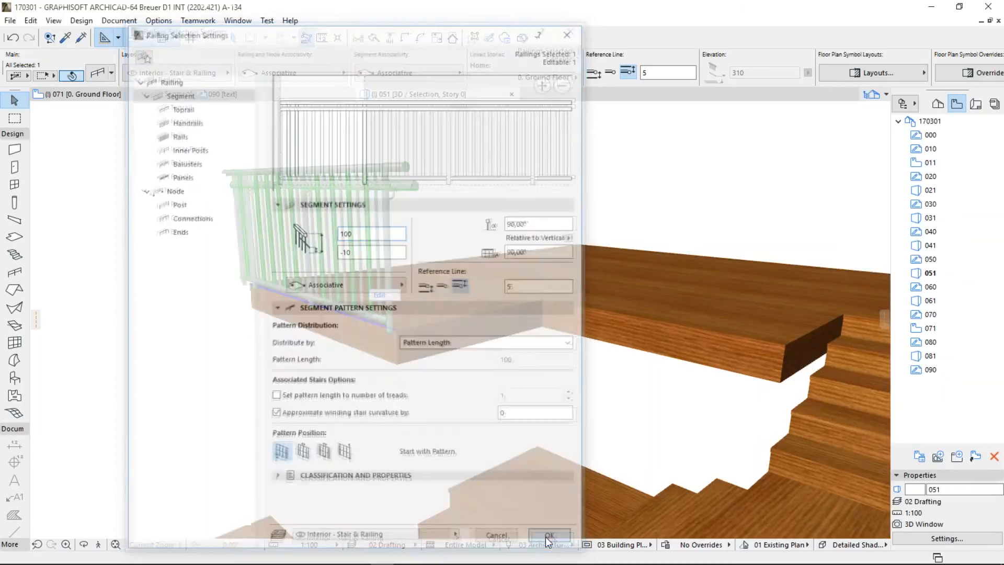
Step: Turn on Show Fixing for the inner posts of the slab-edge railing
drag(455, 302, 438, 278)
shift+middle_drag(438, 278, 505, 321)
key(ctrl+t)
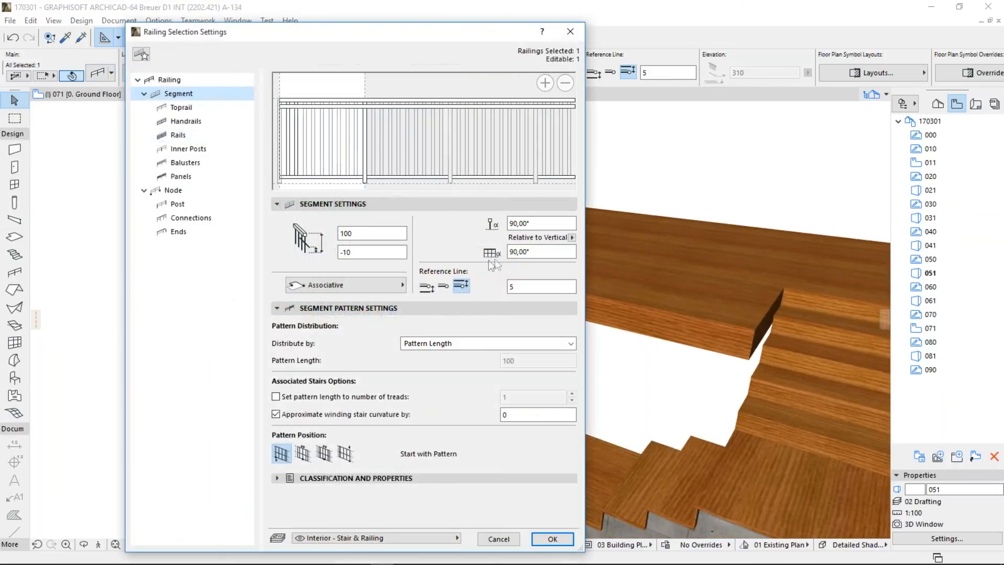
click(363, 161)
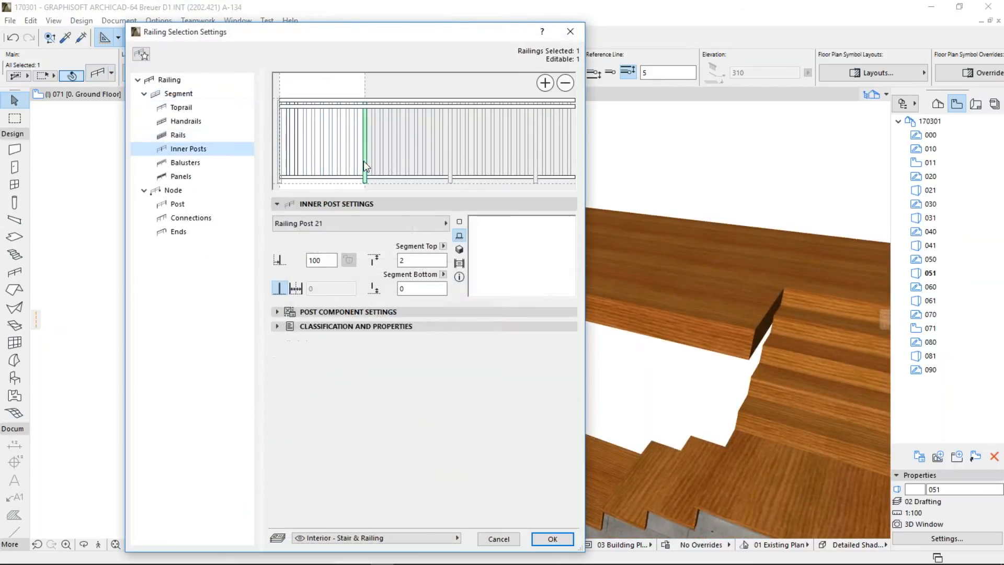
click(336, 311)
click(298, 330)
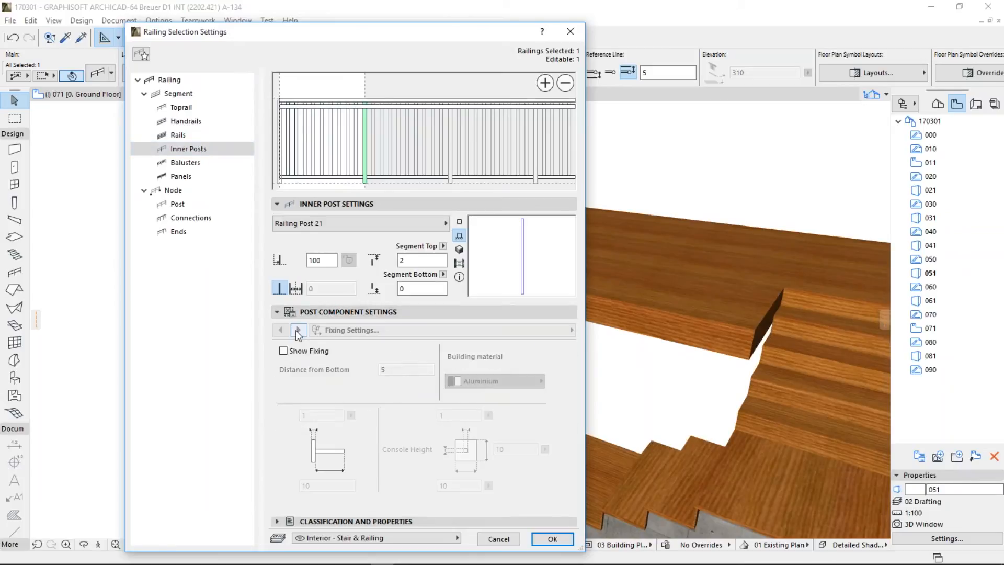
click(302, 350)
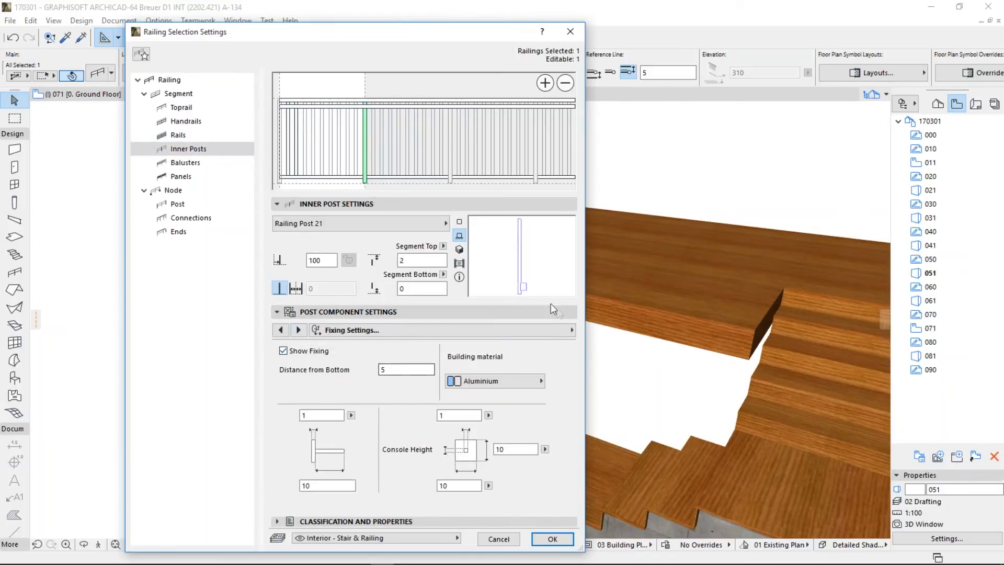
click(553, 539)
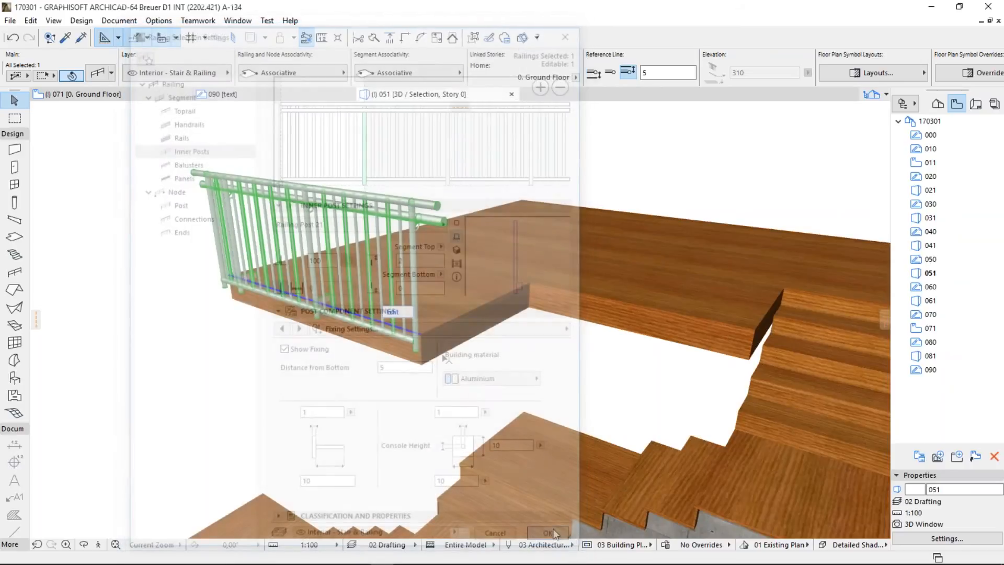
Step: Examine up close in 3D how the inner post fixings sit against the slab edge
mouse_move(456, 334)
mouse_down()
mouse_move(458, 238)
mouse_move(460, 250)
mouse_move(314, 329)
mouse_move(189, 377)
mouse_up()
shift+middle_drag(189, 378, 193, 369)
scroll(362, 309, up, 5)
middle_drag(321, 320, 399, 329)
scroll(362, 305, down, 1)
scroll(362, 305, up, 2)
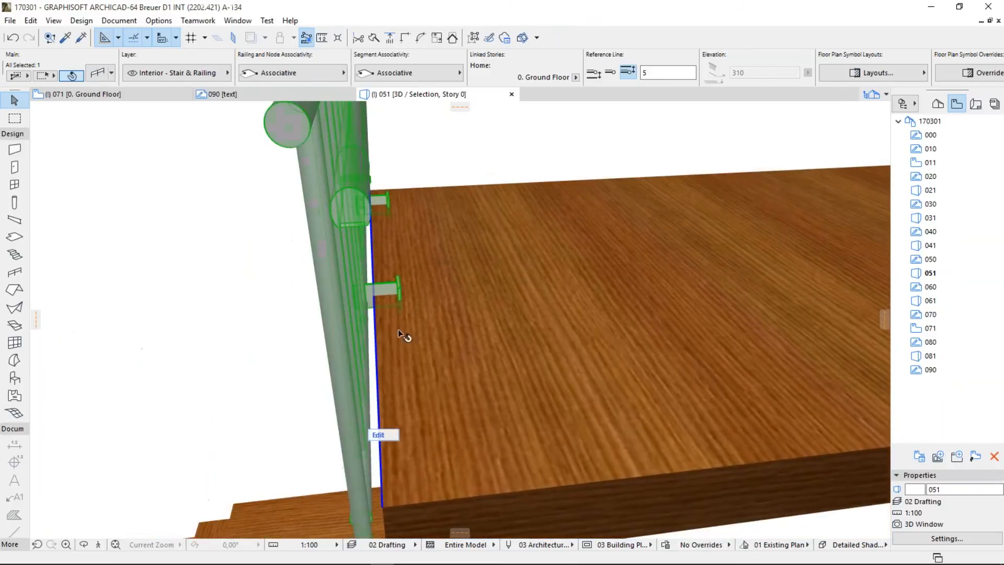
Step: Shorten the console of the slab-edge railing's inner post fixings, trying a length of 5 before settling on 1
click(107, 74)
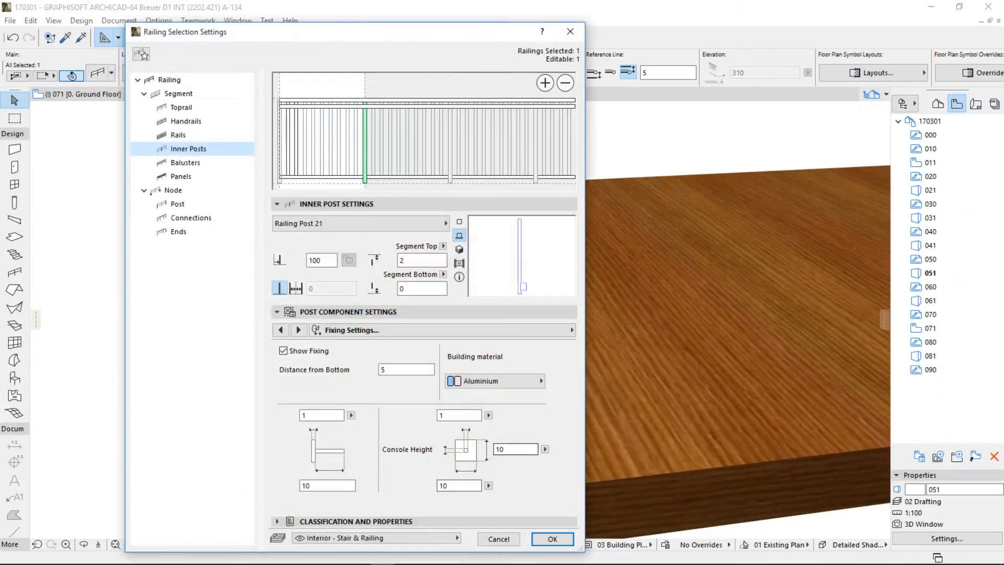
double_click(331, 484)
text(5)
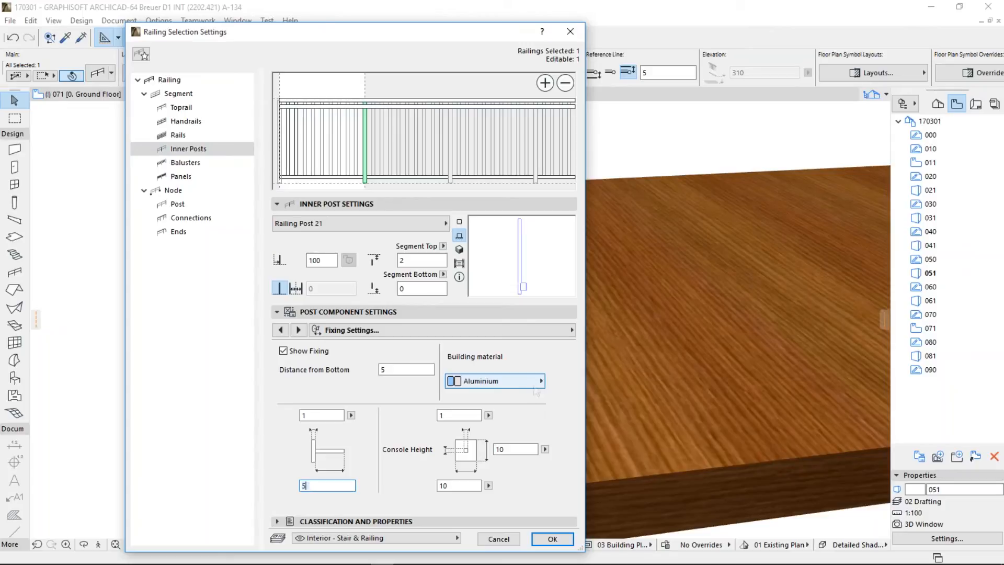
click(552, 539)
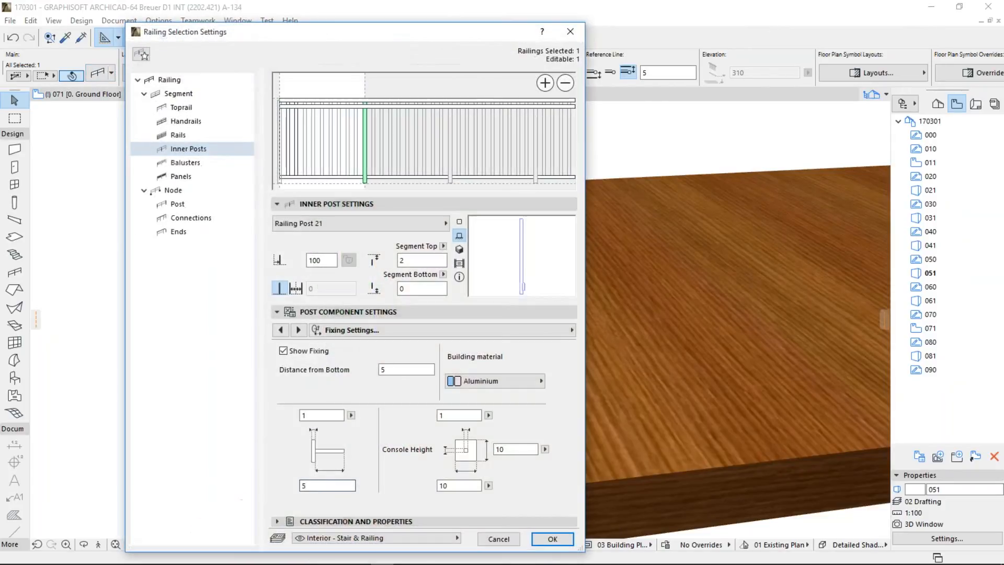
double_click(328, 486)
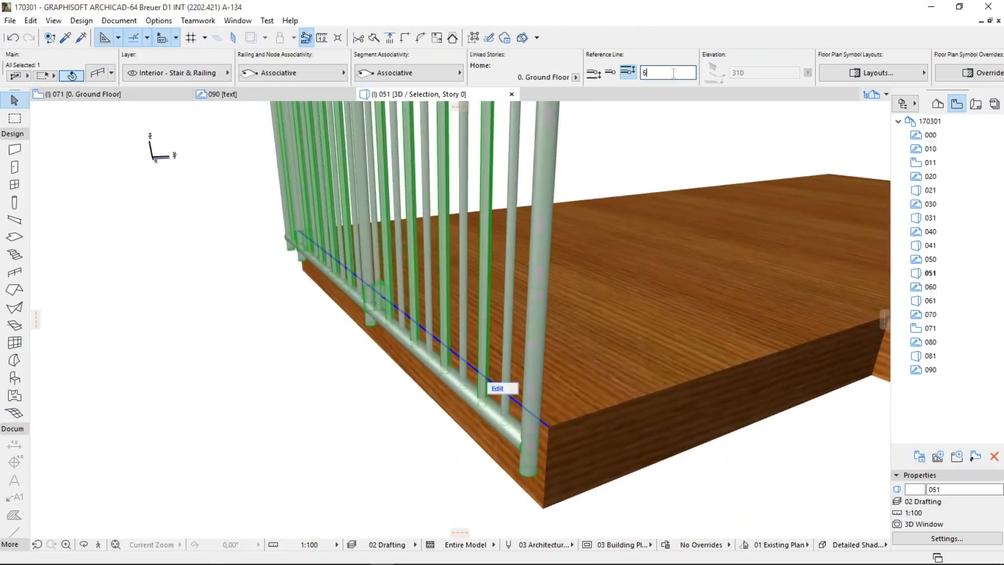
Step: Set the reference line offset of the railing on the slab edge to 6
double_click(664, 73)
text(6)
shift+middle_drag(589, 202, 548, 175)
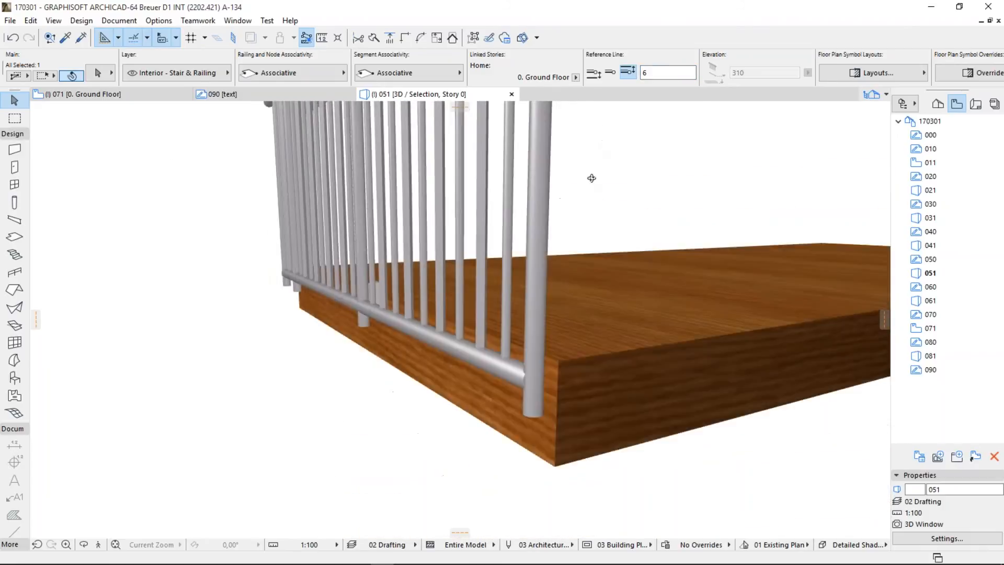
shift+middle_drag(589, 174, 489, 315)
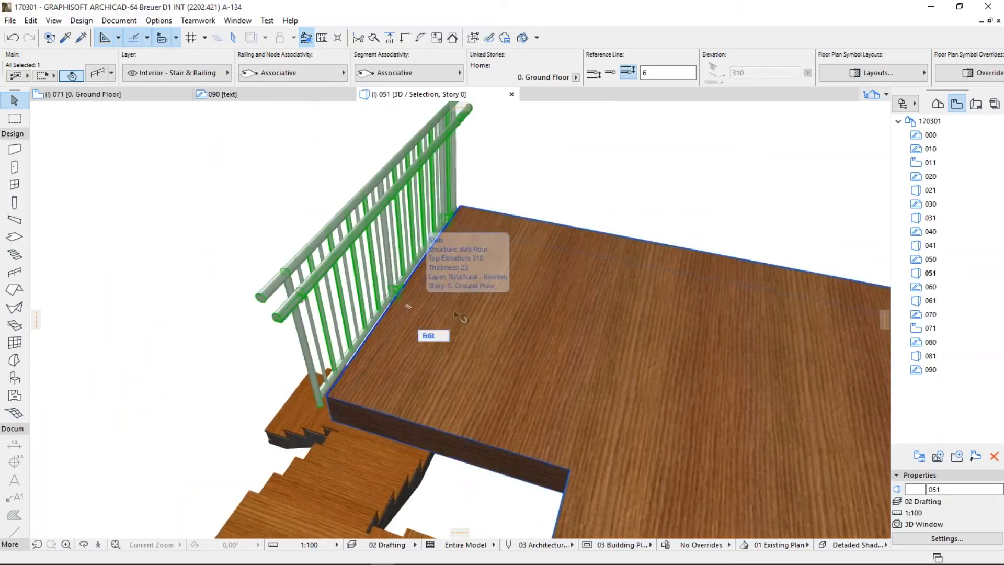
shift+middle_drag(424, 312, 562, 295)
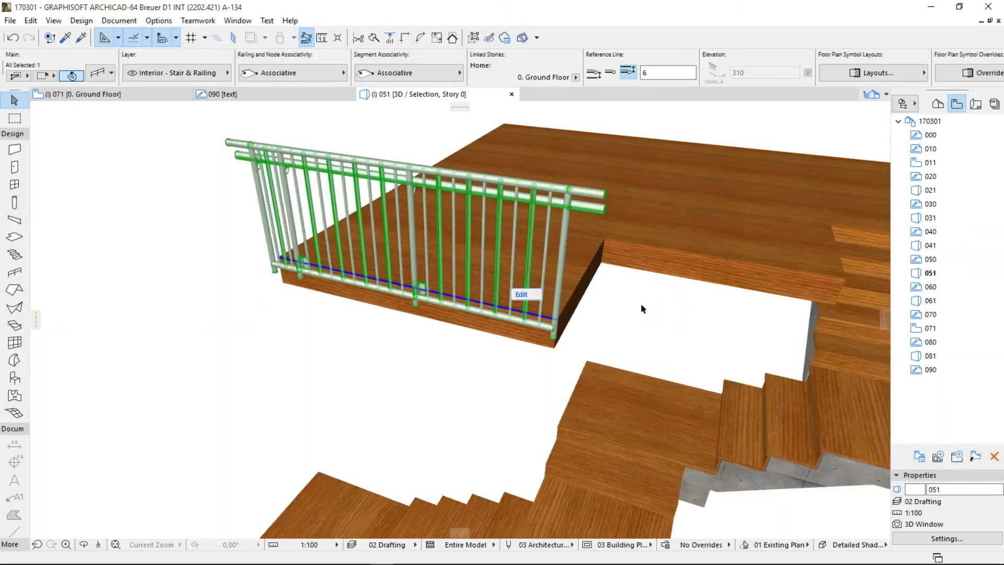
Step: Deselect the slab-edge railing and pick up its parameters as the defaults for new railings
click(243, 303)
scroll(258, 503, down, 5)
middle_drag(258, 503, 314, 327)
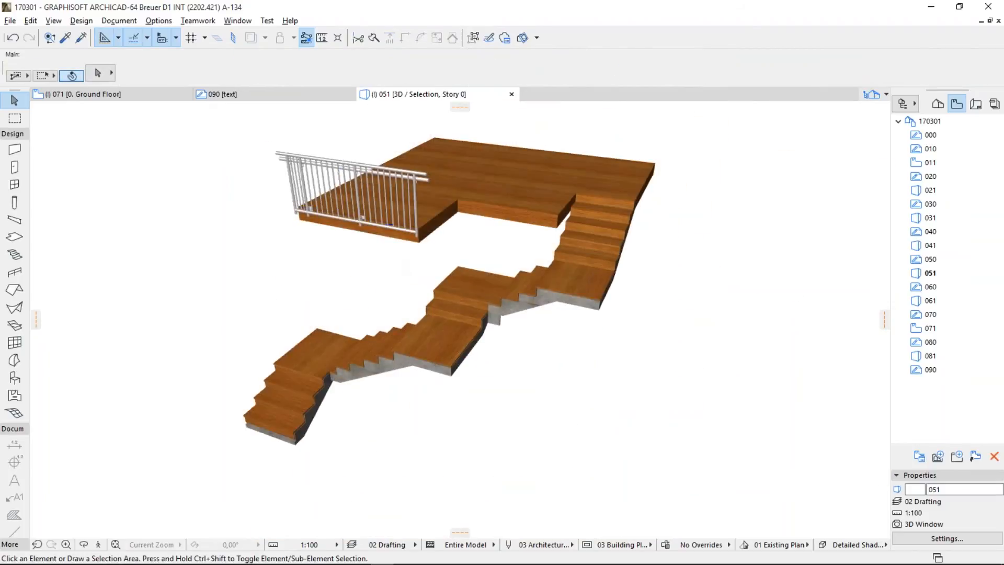
alt+click(340, 171)
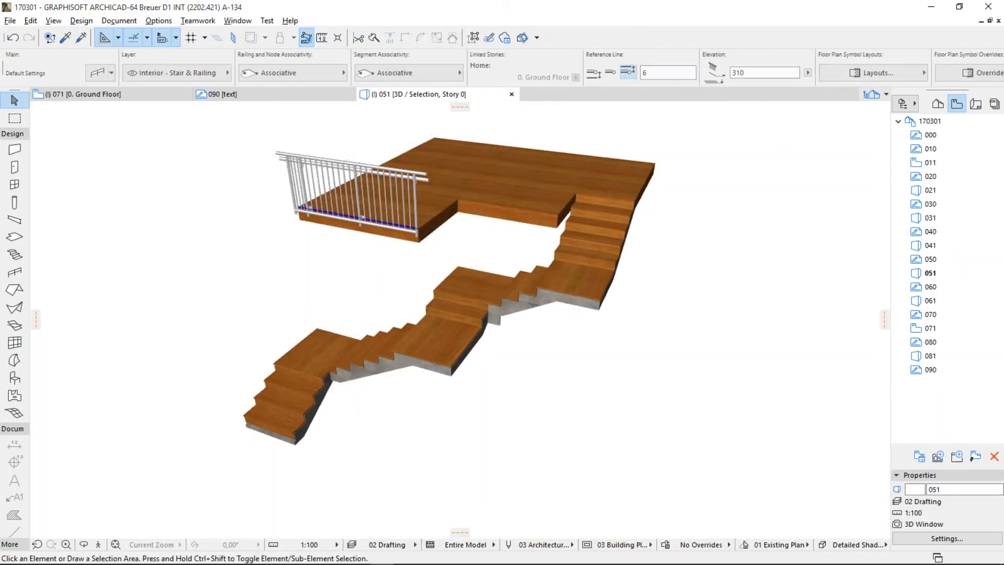
Step: Create an associative railing along the stair's outer side by picking the lowest flight's edge, and undo it
click(309, 407)
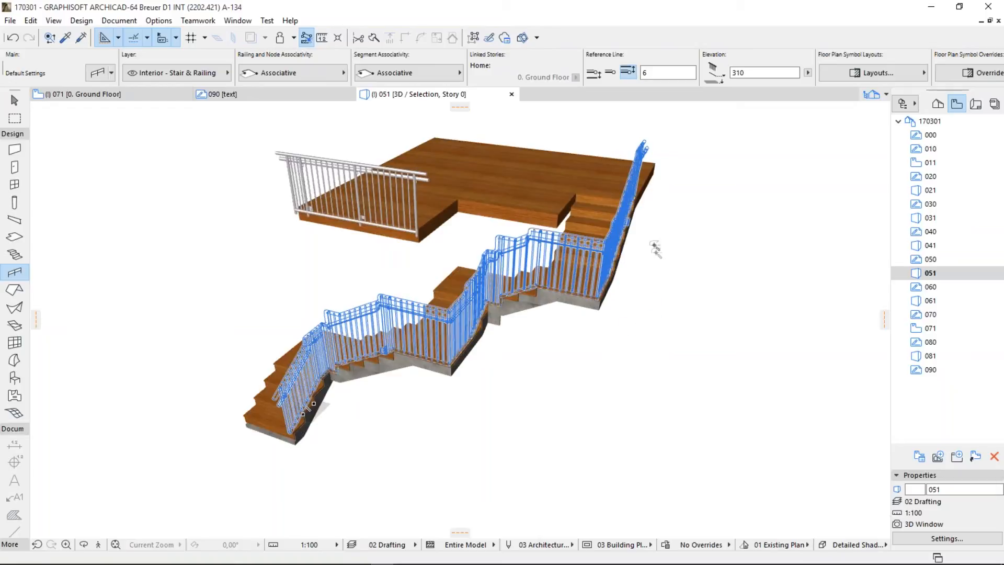
key(Escape)
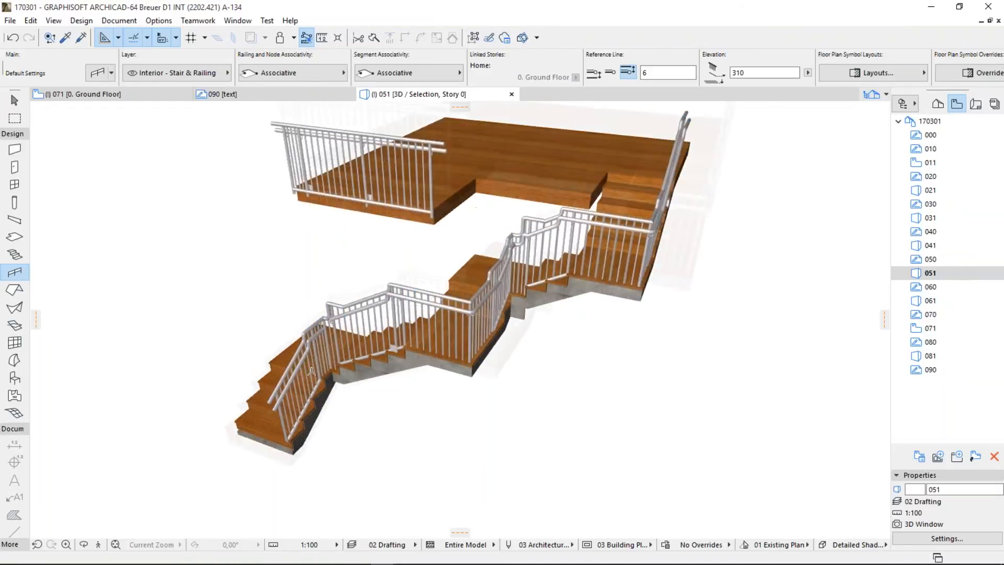
scroll(296, 392, up, 6)
scroll(337, 388, down, 6)
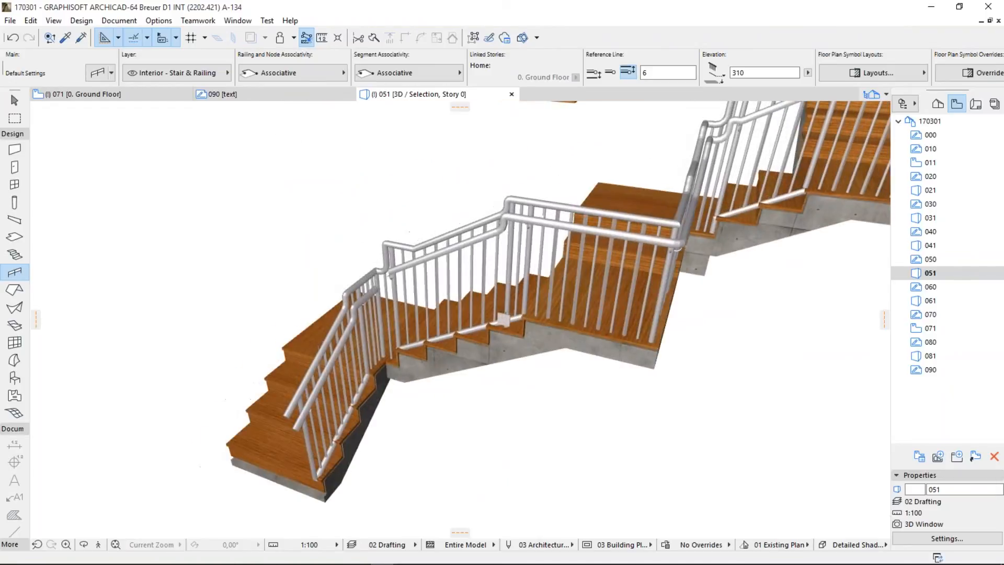
key(ctrl+z)
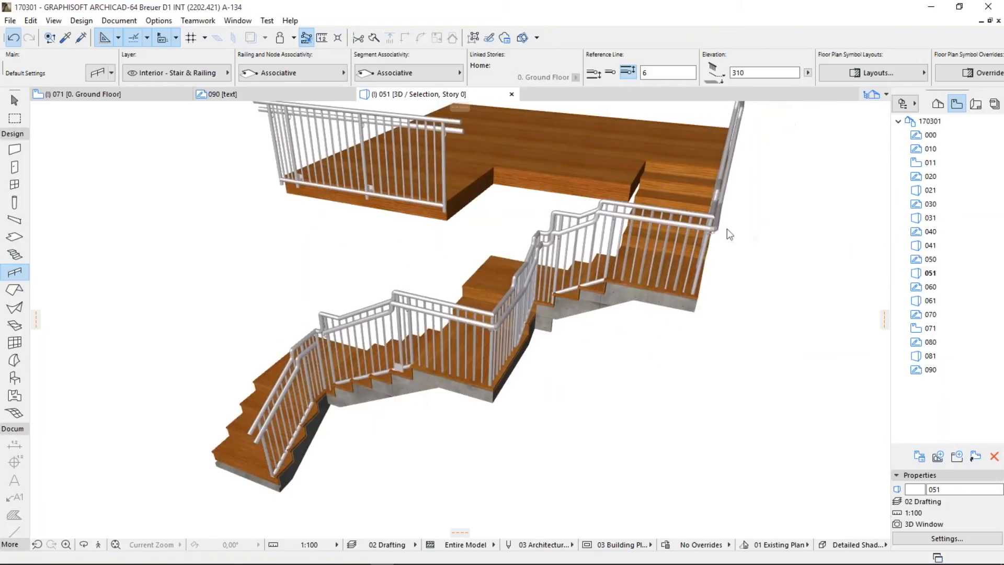
key(ctrl+z)
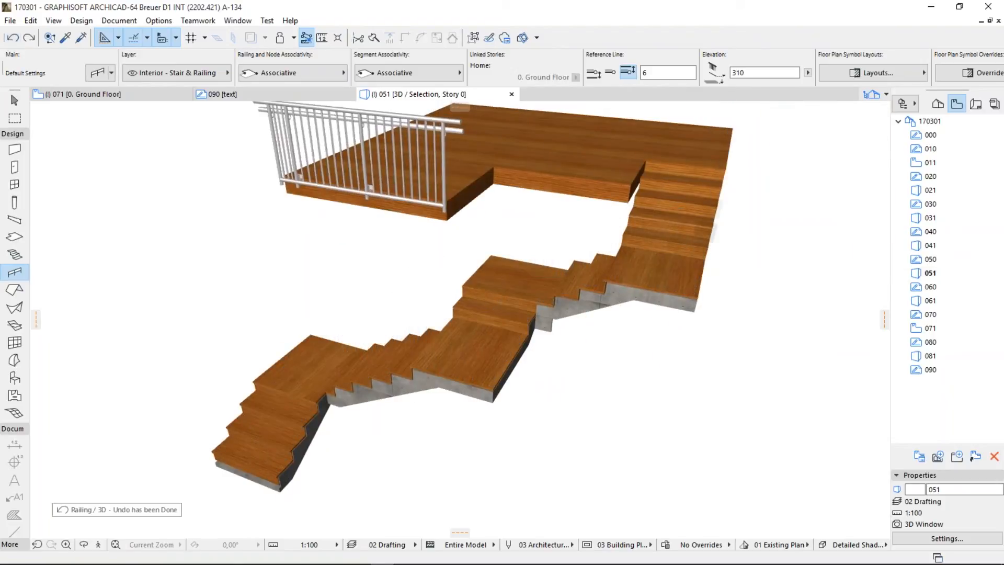
Step: Create the stair railing again by picking the uppermost flight's edge, inspect it from another angle, and undo it
click(724, 184)
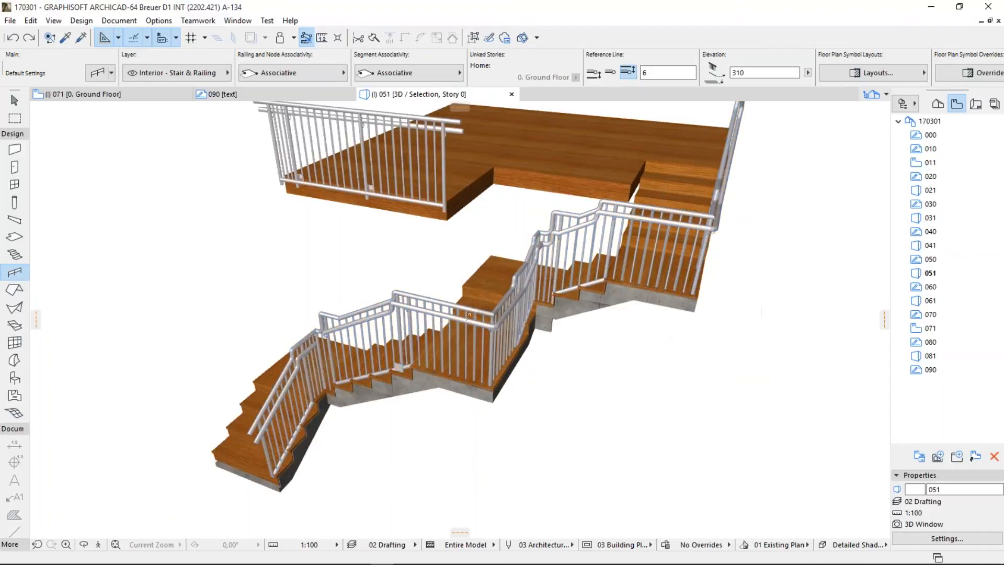
shift+middle_drag(590, 350, 403, 260)
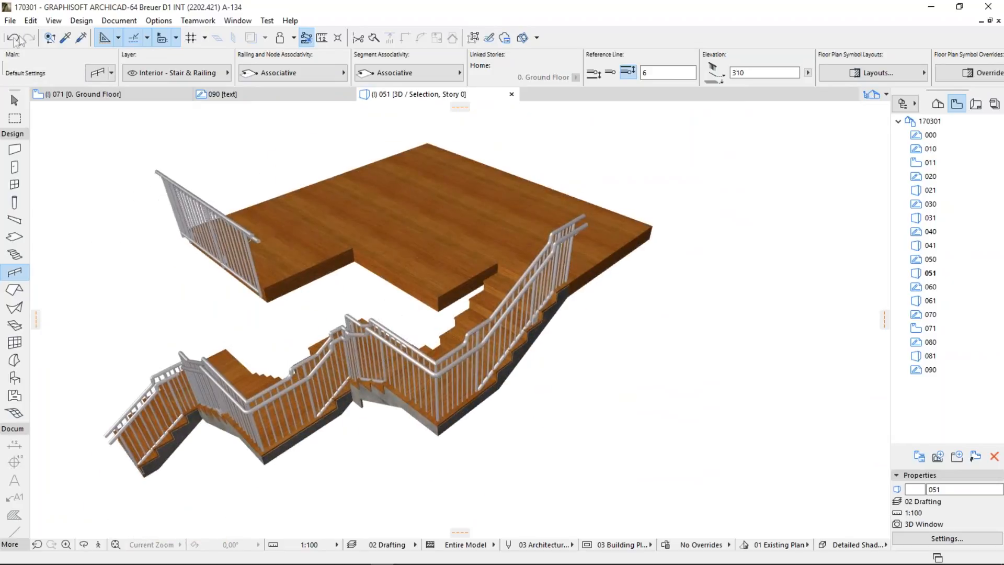
key(ctrl+z)
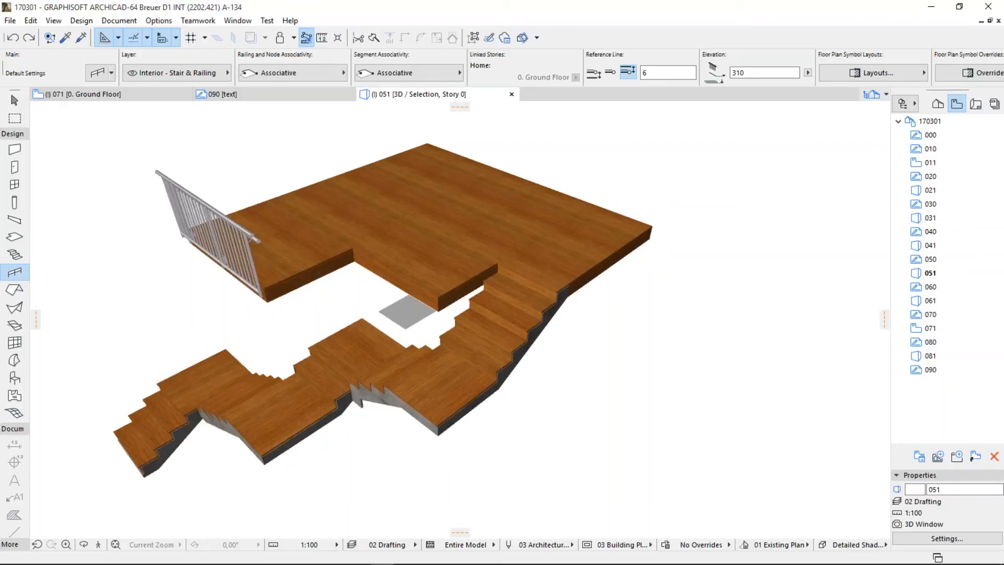
Step: Try Revolved Post 21 as the baluster component in the railing default settings
click(97, 73)
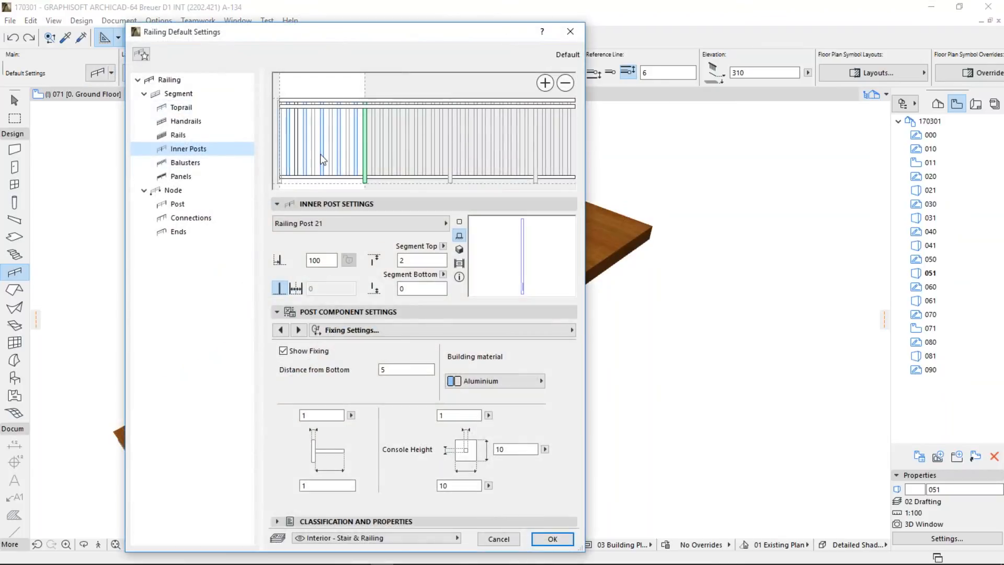
click(313, 154)
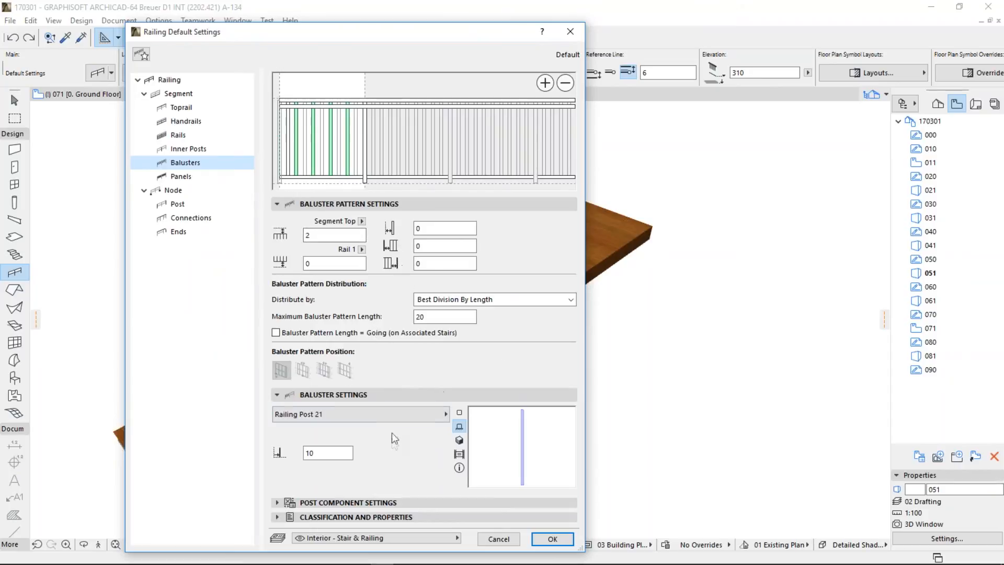
click(390, 395)
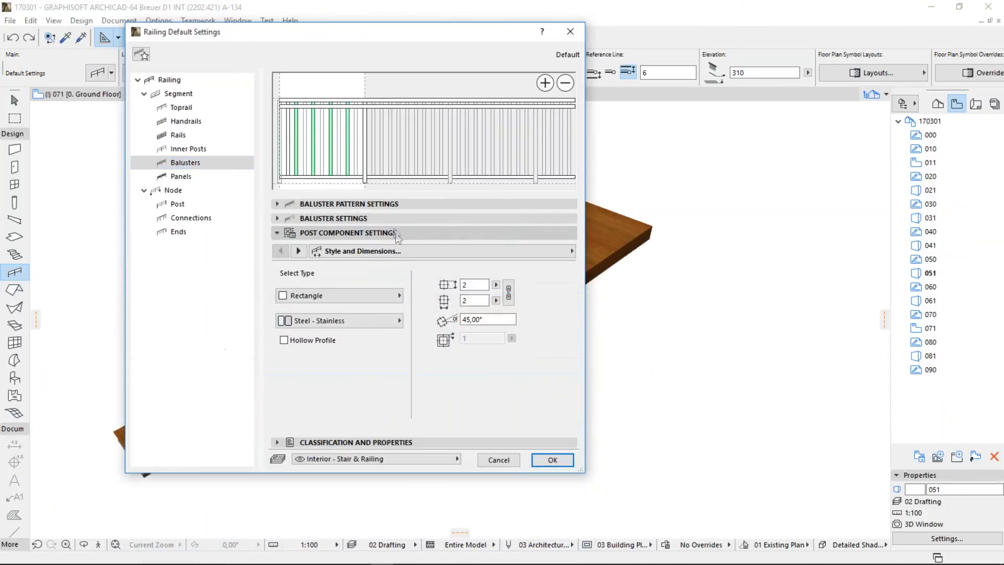
click(392, 220)
click(401, 230)
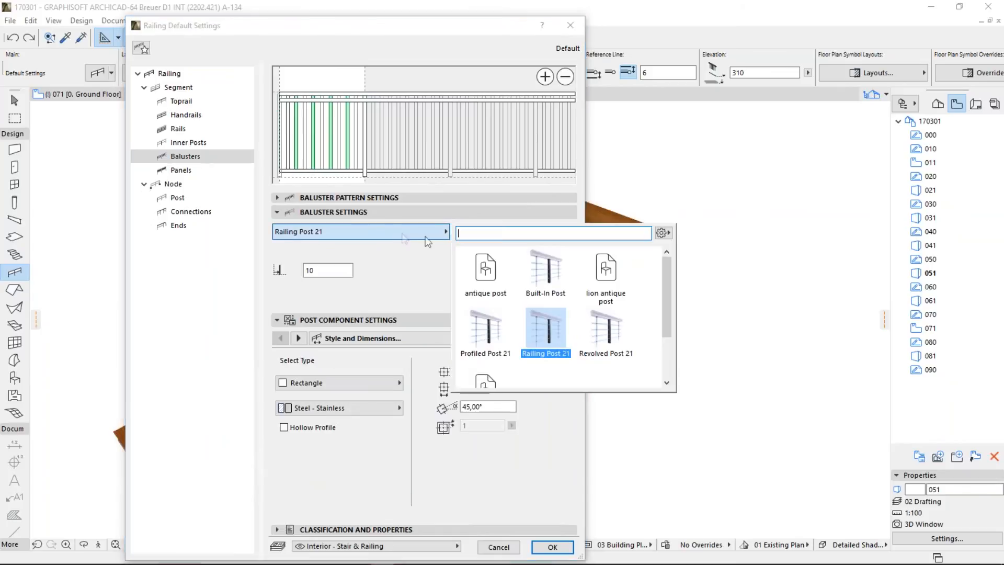
double_click(606, 331)
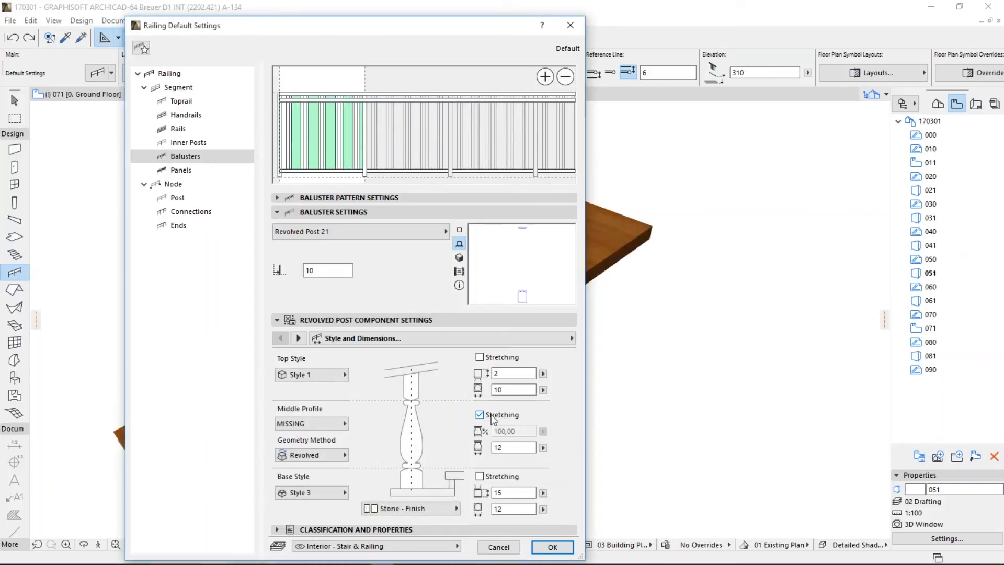
Step: Try Profiled Post 21 with the baluster white profile for the default balusters, and discard the railing default settings
click(407, 235)
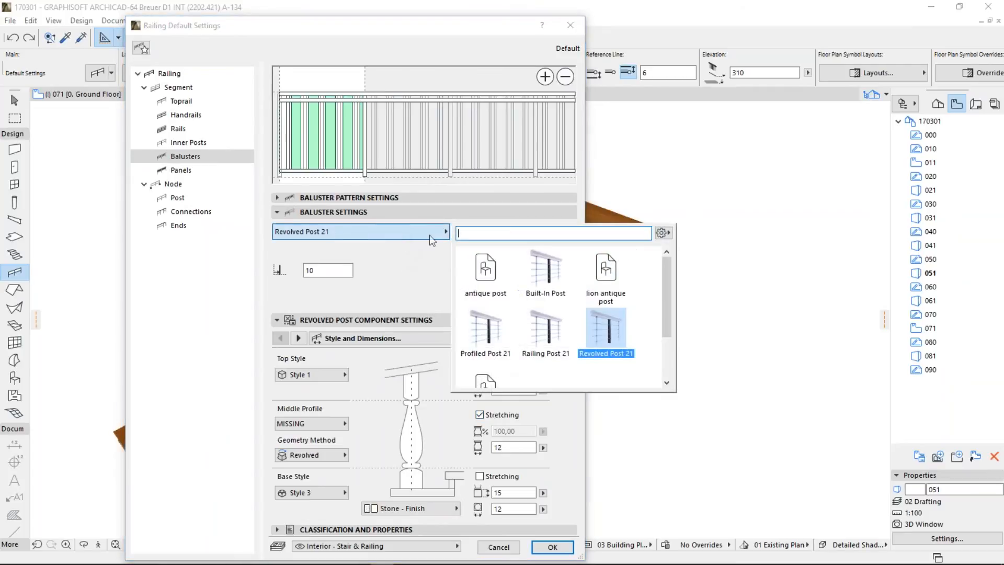
double_click(485, 331)
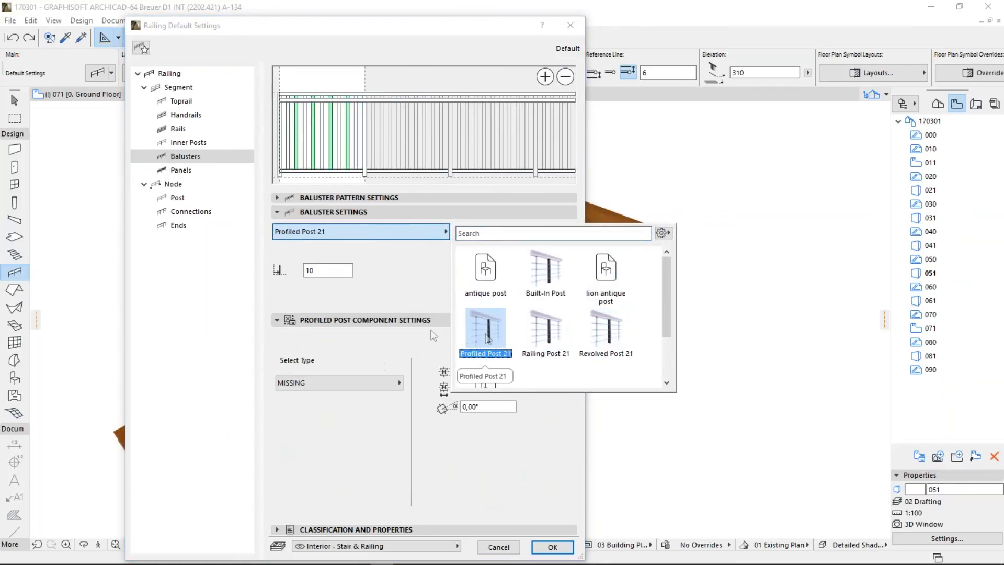
click(380, 387)
click(460, 459)
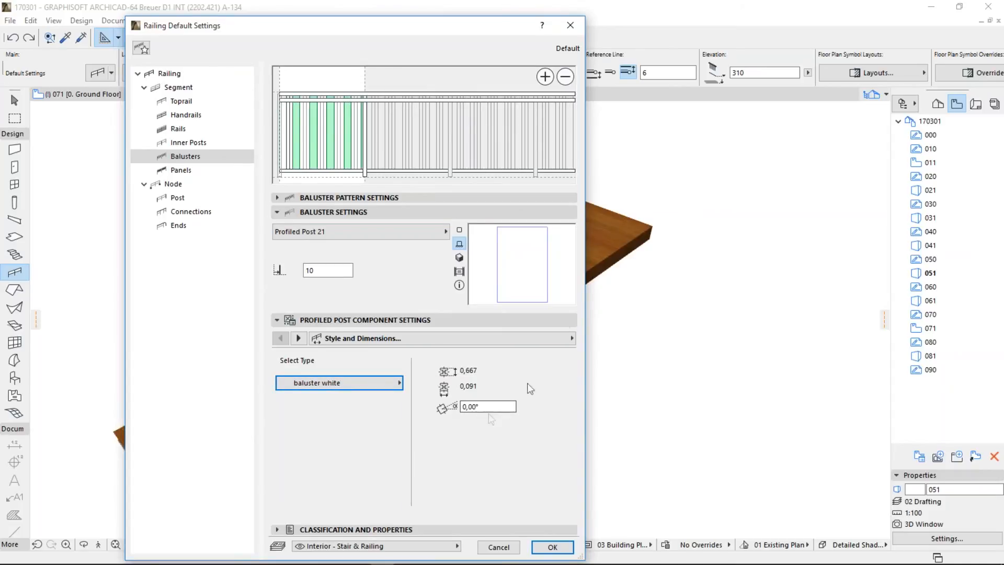
click(570, 28)
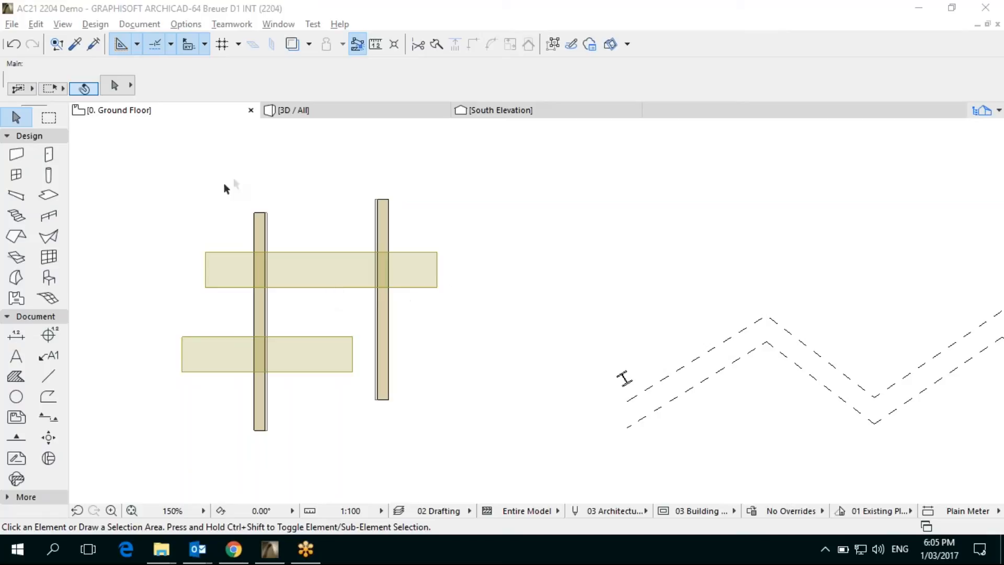
Step: Open Collision Detection for the AC21 2204 Demo ground floor plan and look over the criteria sets available for Group 1
click(118, 10)
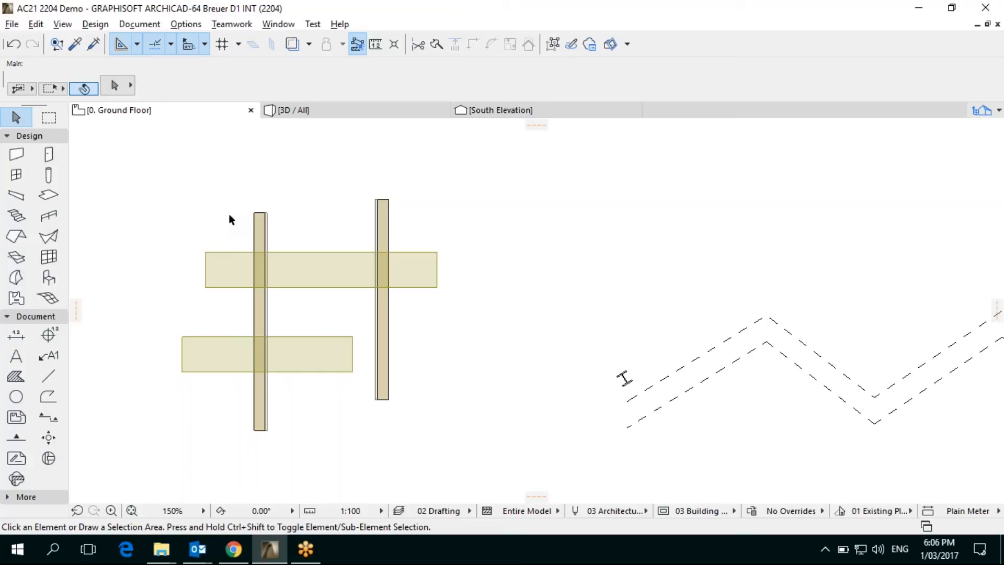
click(95, 25)
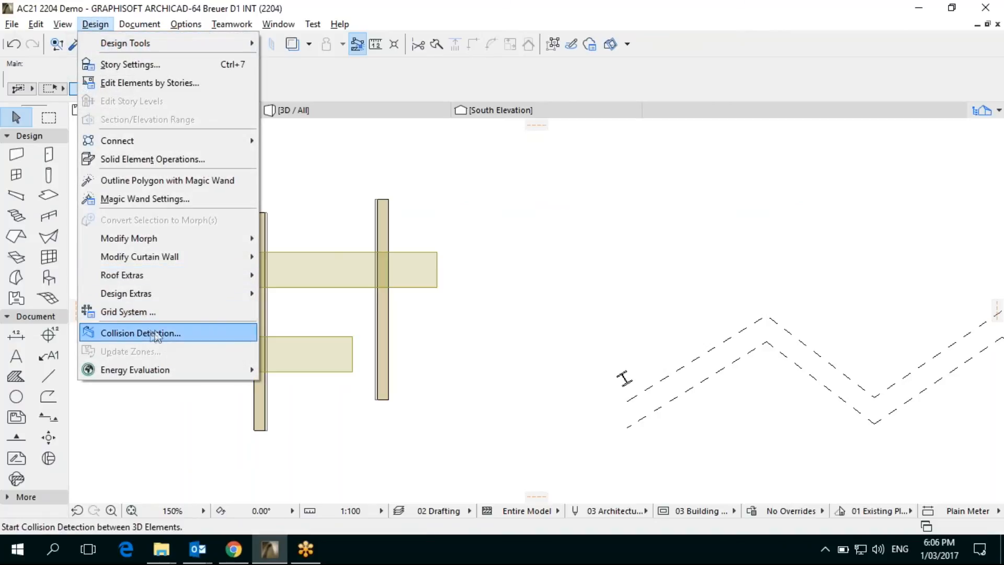
click(124, 332)
drag(488, 79, 502, 99)
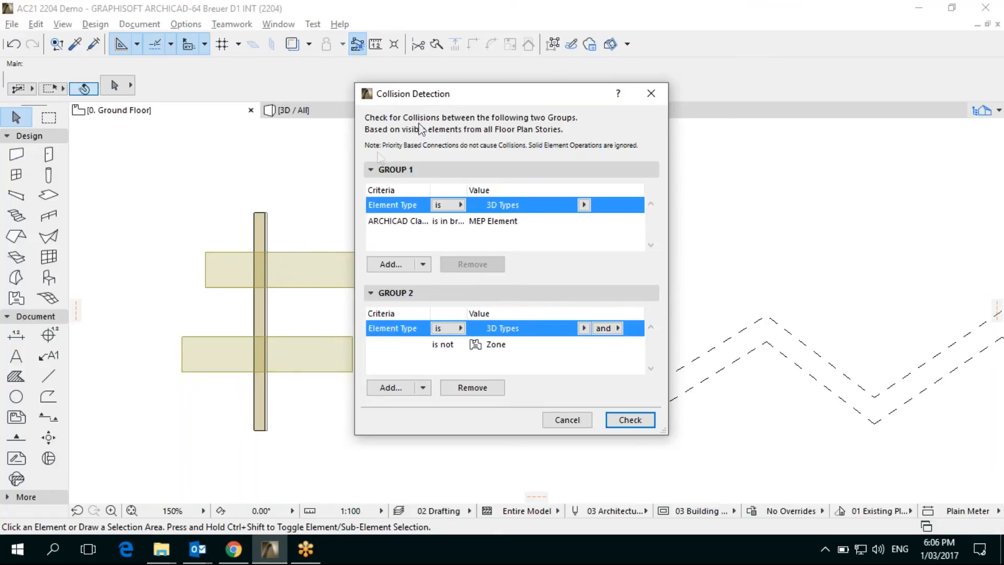
drag(466, 94, 447, 130)
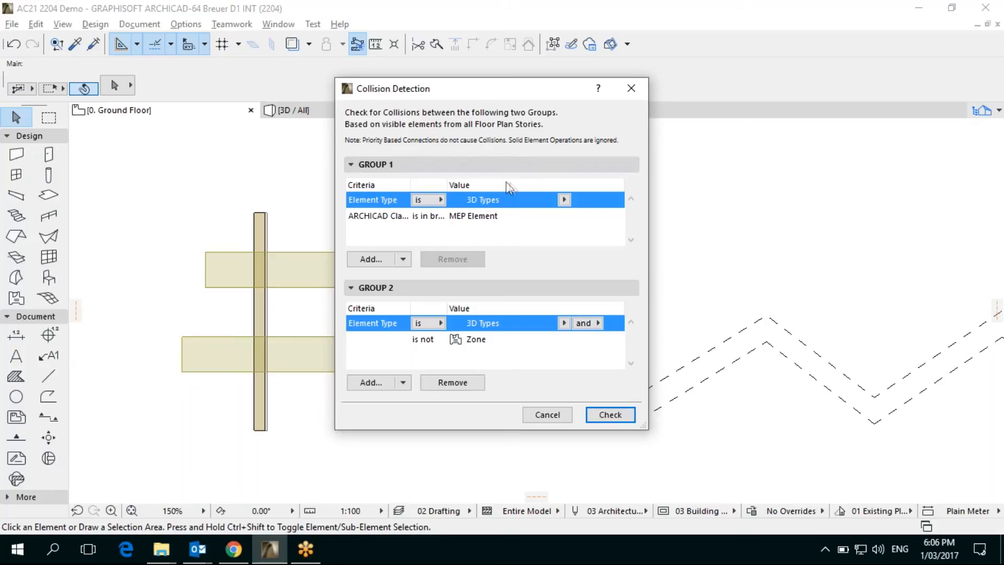
click(403, 259)
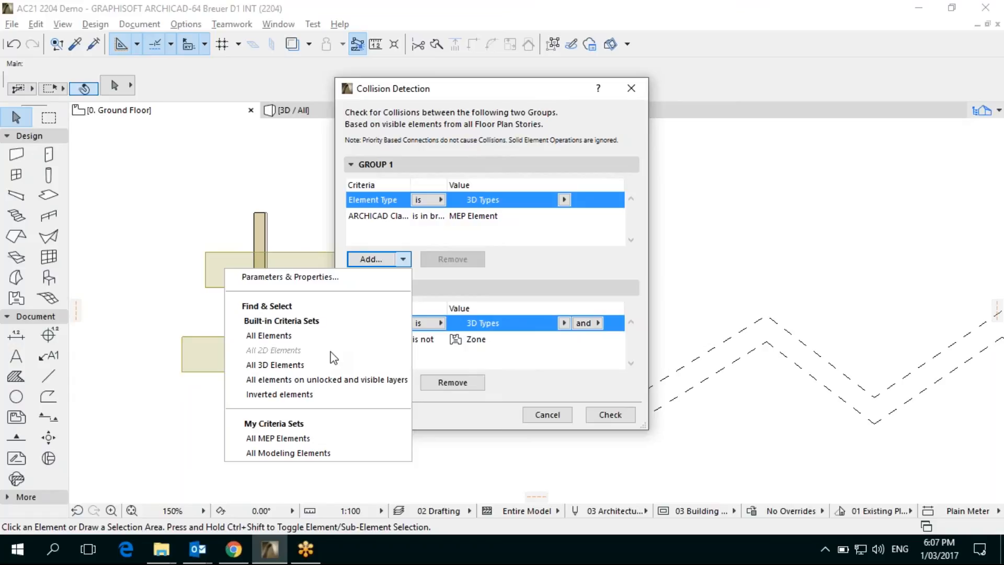
click(538, 268)
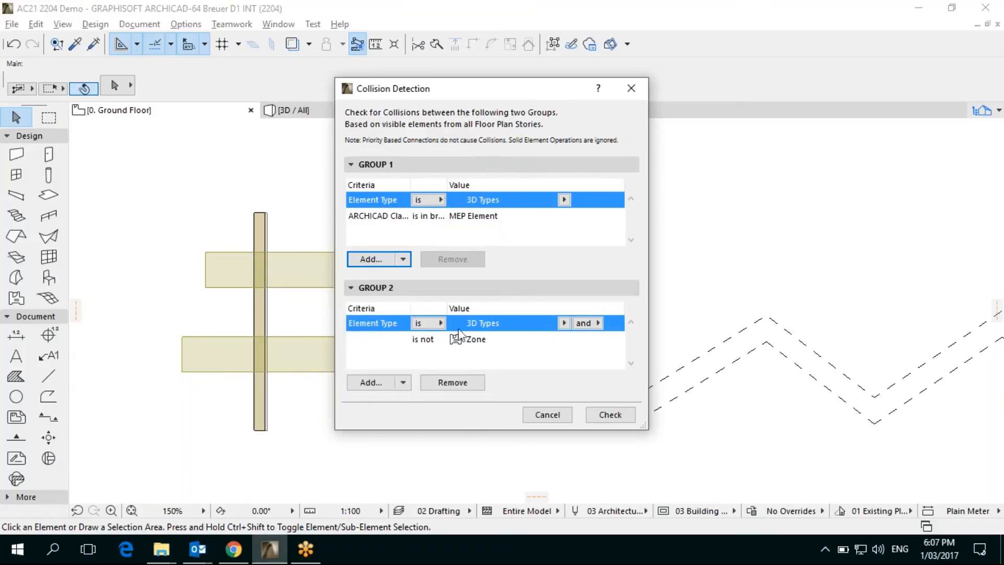
Step: Run the collision check of MEP elements against 3D element types except zones, and continue to the mark-up entries
click(611, 415)
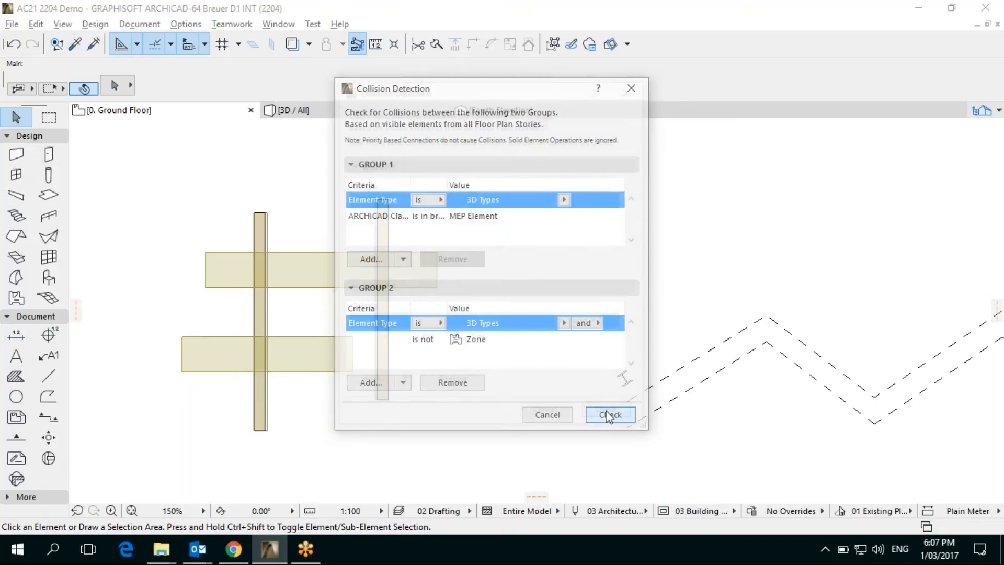
drag(494, 177, 543, 172)
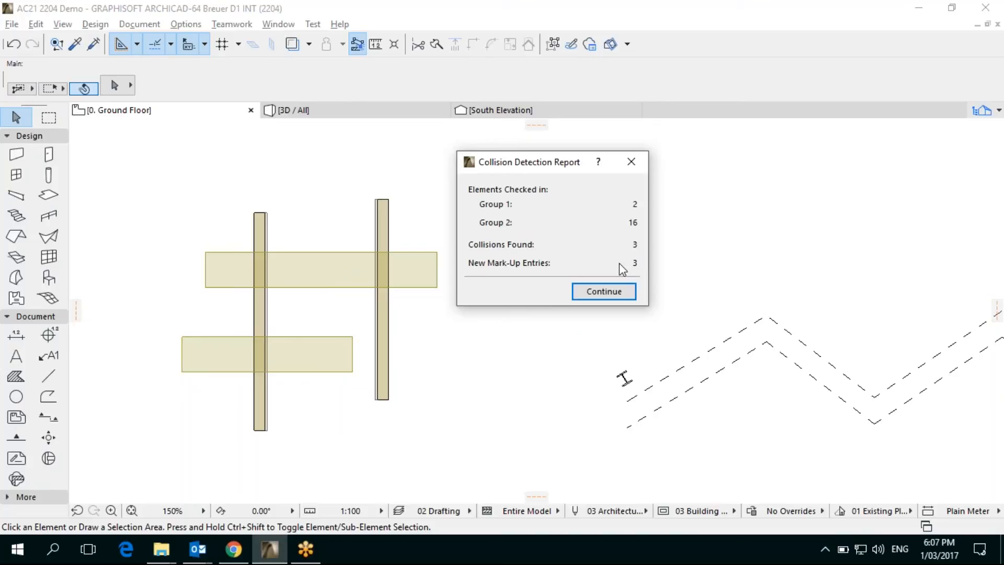
click(629, 293)
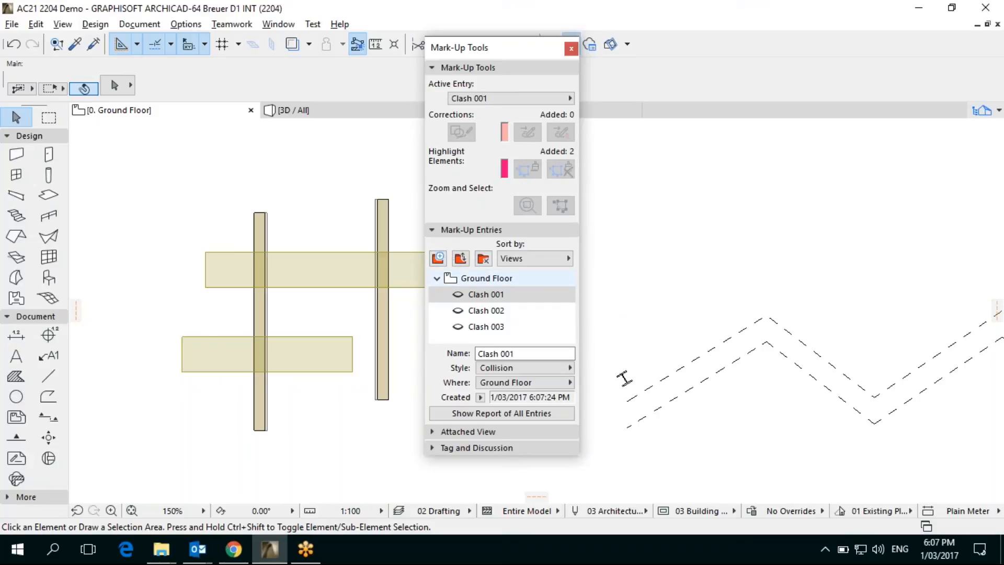
Step: Show and hide the highlights of Clash 001, Clash 002 and Clash 003 in the floor plan to inspect each collision
click(490, 296)
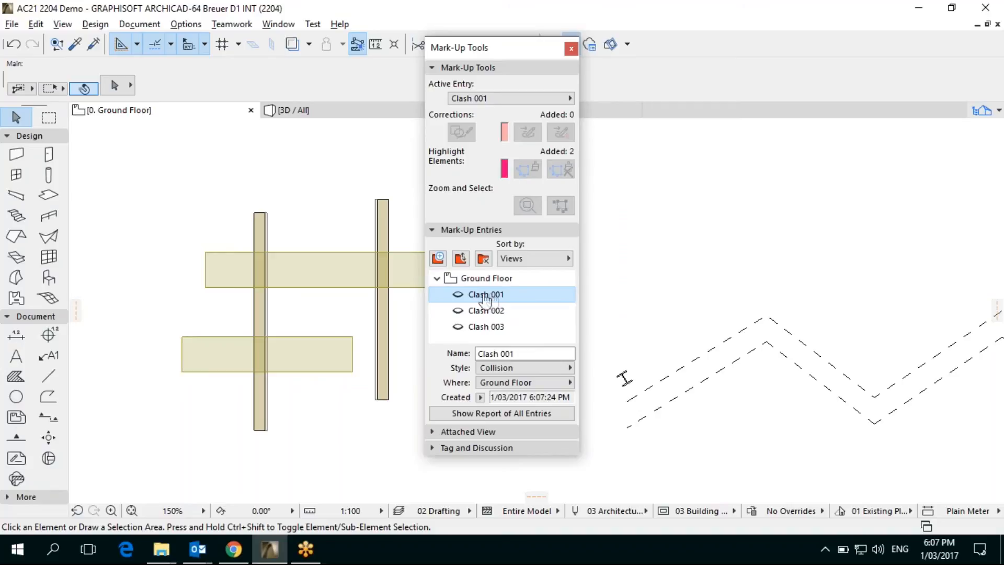
click(458, 294)
click(459, 311)
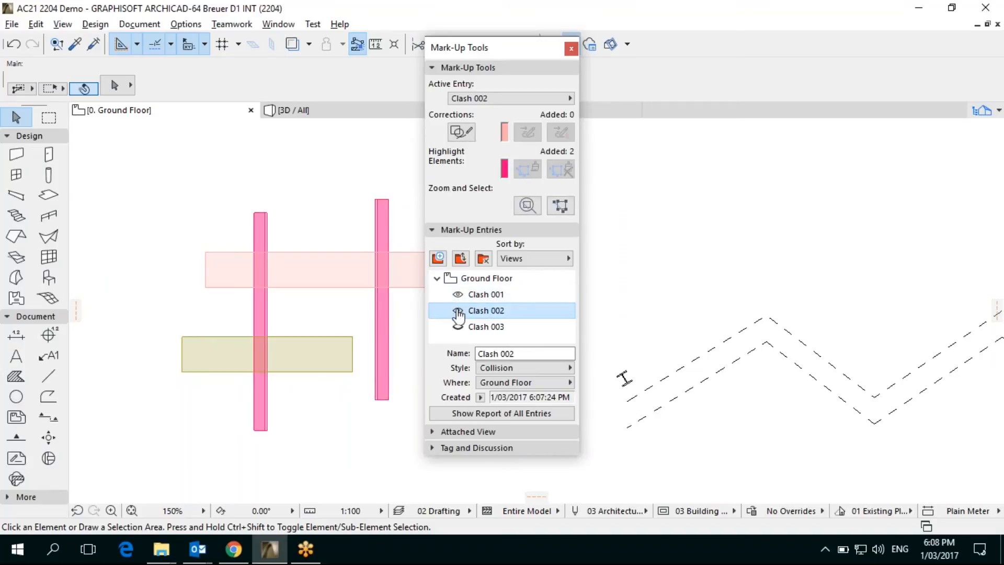
click(458, 326)
click(458, 311)
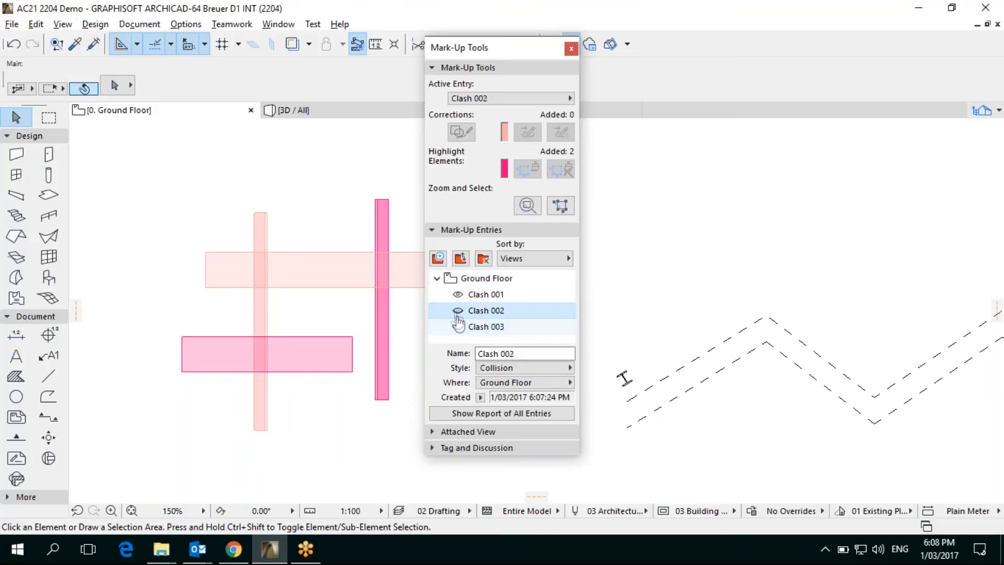
click(459, 327)
click(459, 295)
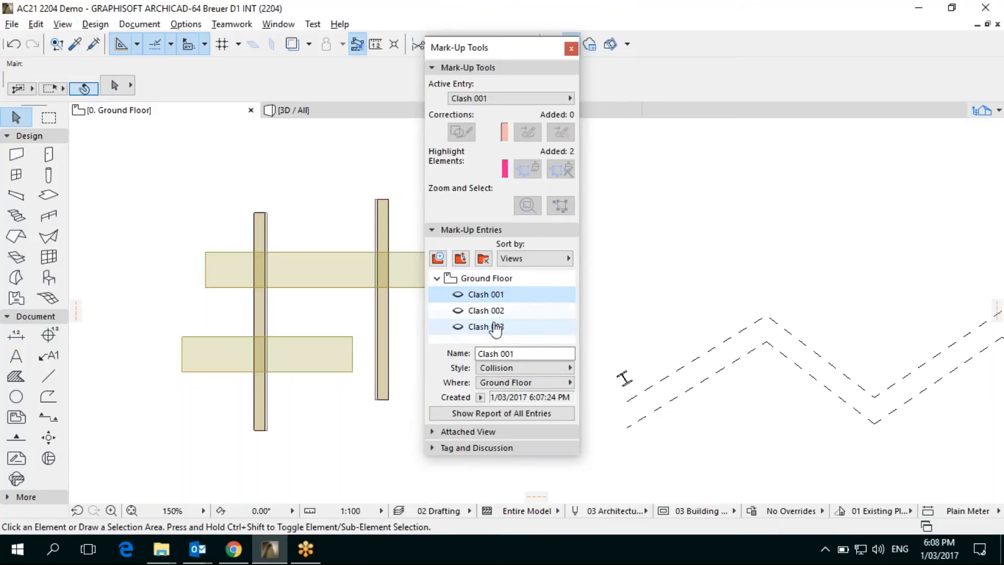
Step: Delete all three Ground Floor clash entries and close the mark-up tools
drag(487, 329, 486, 278)
click(483, 258)
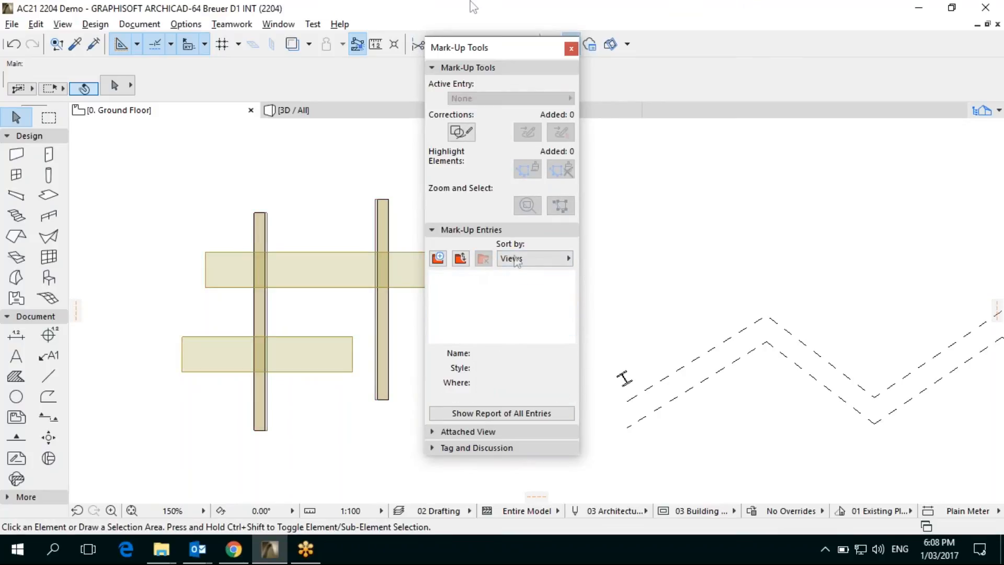
click(571, 49)
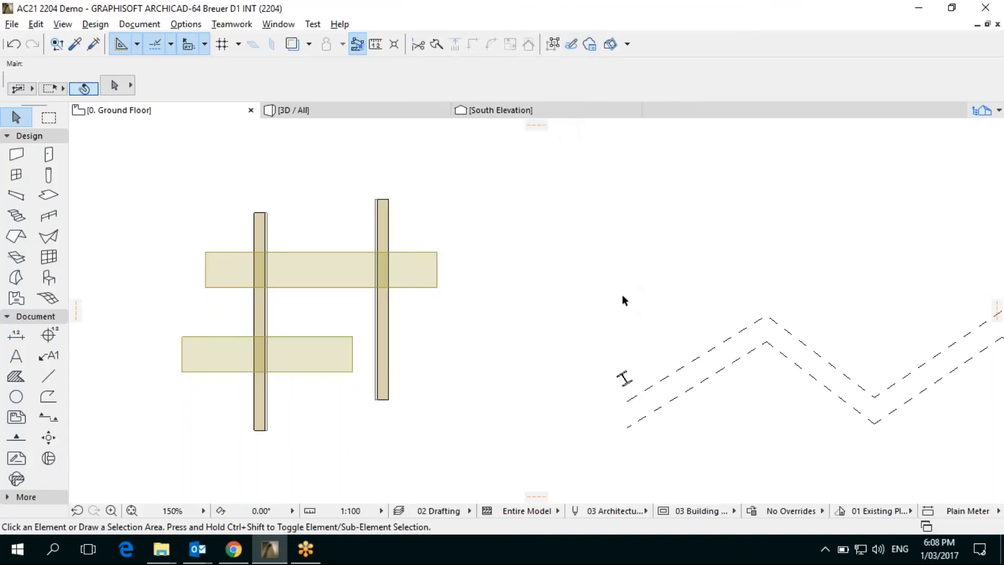
Step: Examine the two dashed zigzag polylines beside the I-section column by selecting each one, and clear the selection
scroll(623, 280, right, 5)
scroll(473, 262, right, 2)
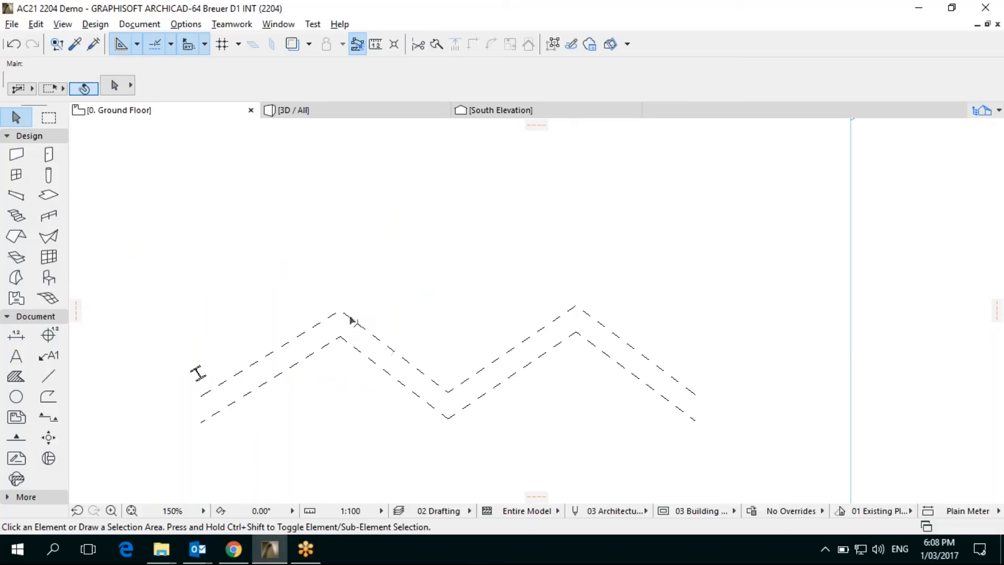
scroll(351, 327, up, 3)
scroll(351, 326, up, 2)
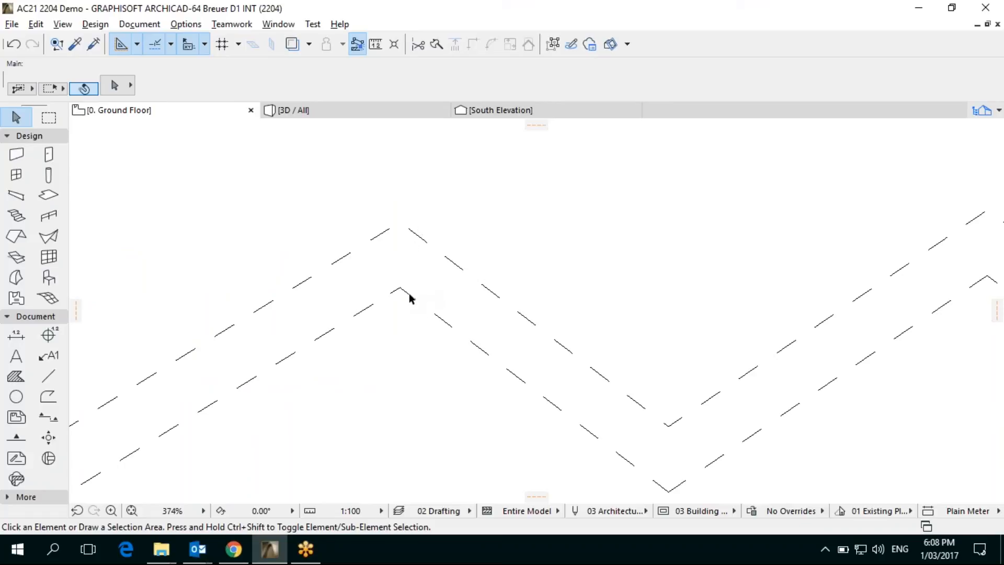
click(408, 296)
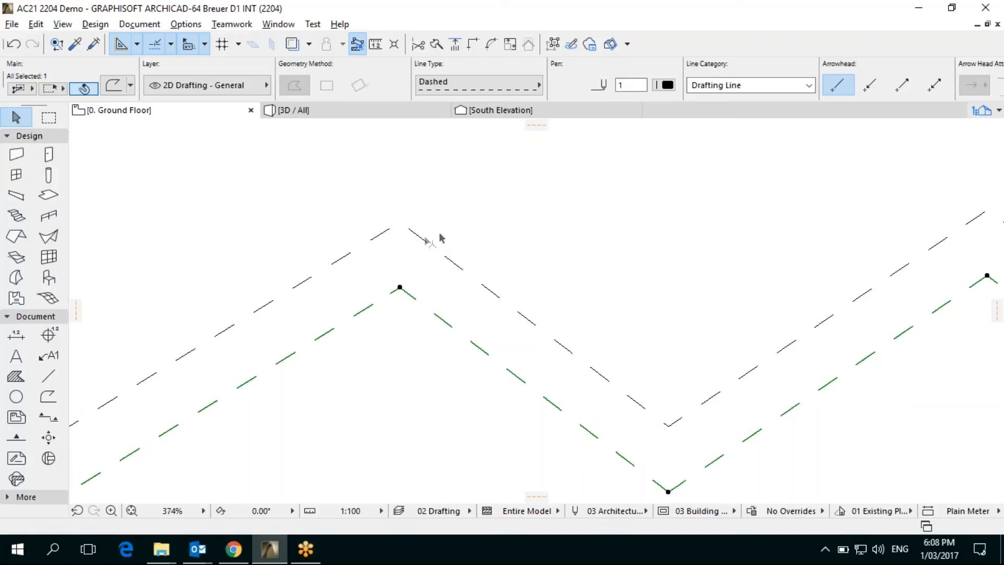
click(421, 240)
scroll(373, 253, down, 1)
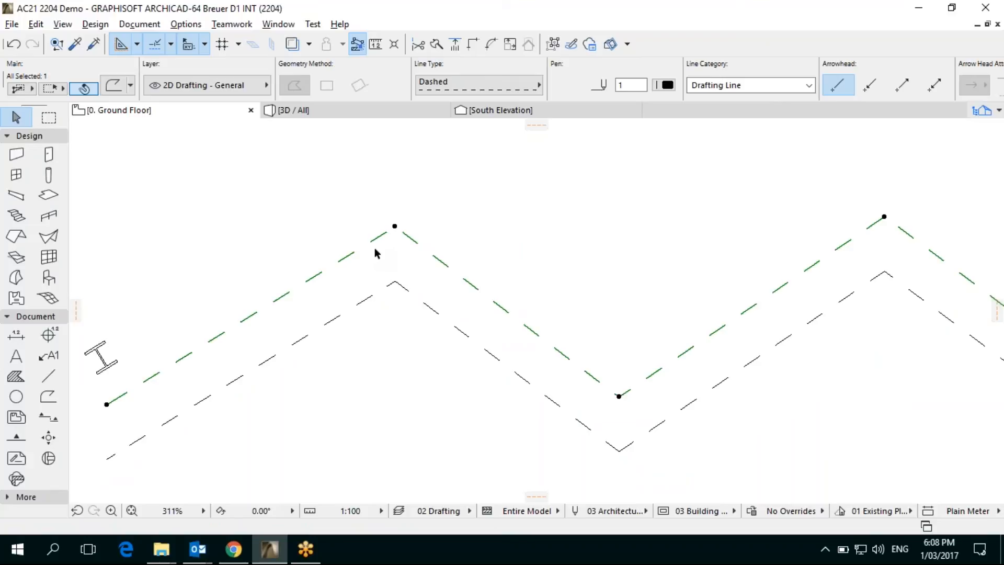
click(413, 294)
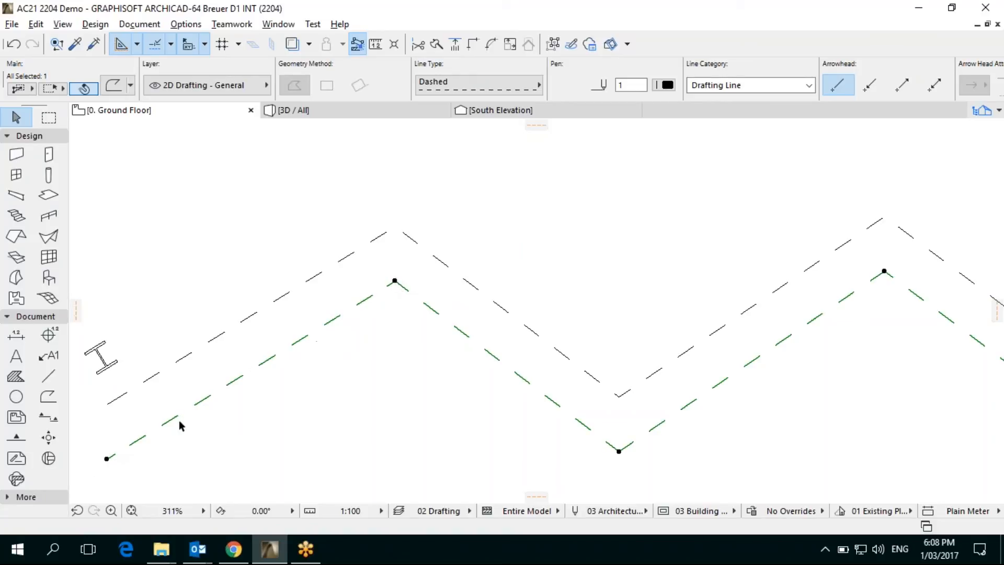
click(277, 409)
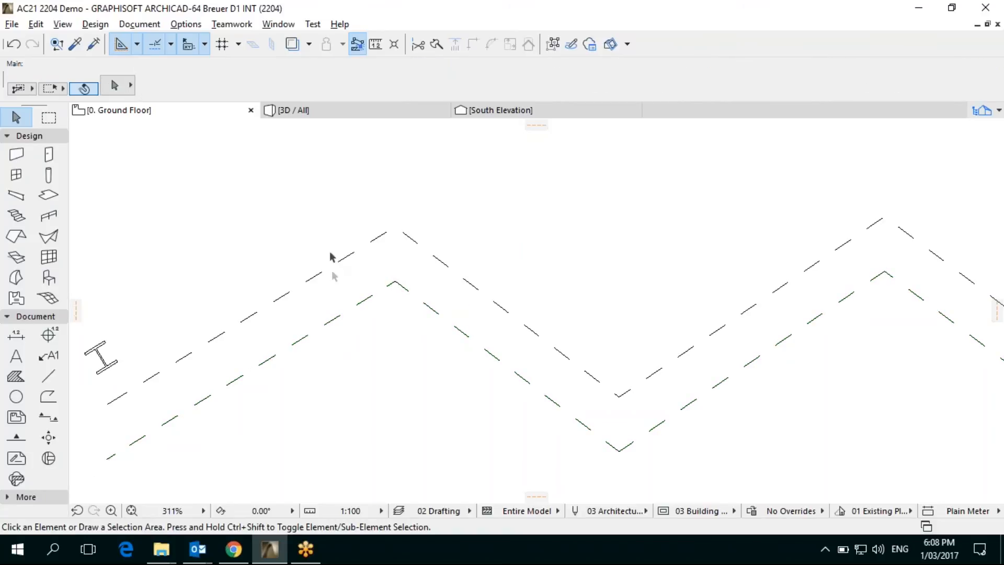
Step: Check the vertex style of the upper dashed polyline in its selection settings, leaving them unchanged, and deselect it
click(251, 315)
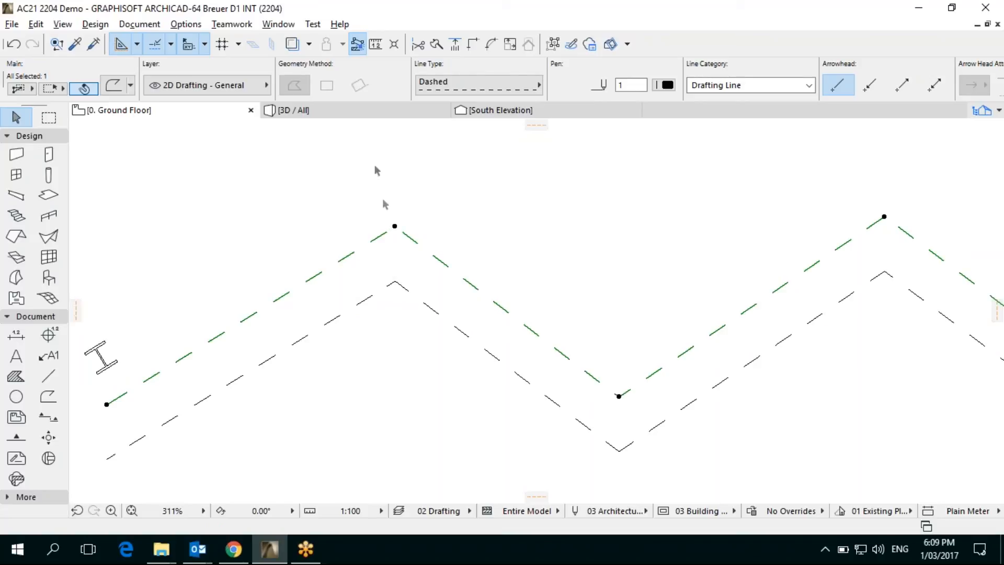
key(ctrl+t)
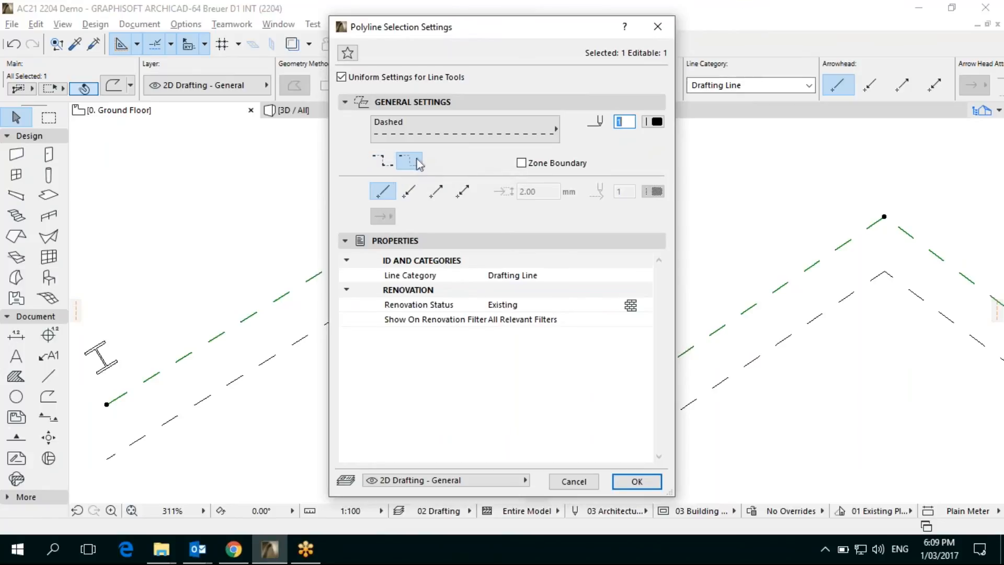
click(578, 485)
click(419, 441)
Step: Set up a Drag multiplication of the I-section column using Increment and Spread, with rotation of copies set to None
scroll(419, 194, down, 3)
middle_drag(418, 200, 252, 337)
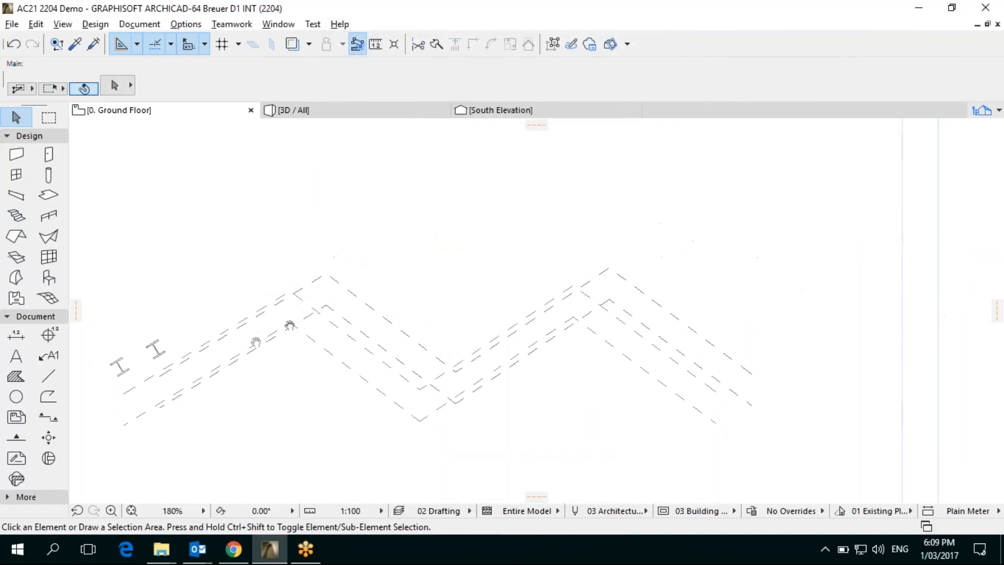
click(120, 366)
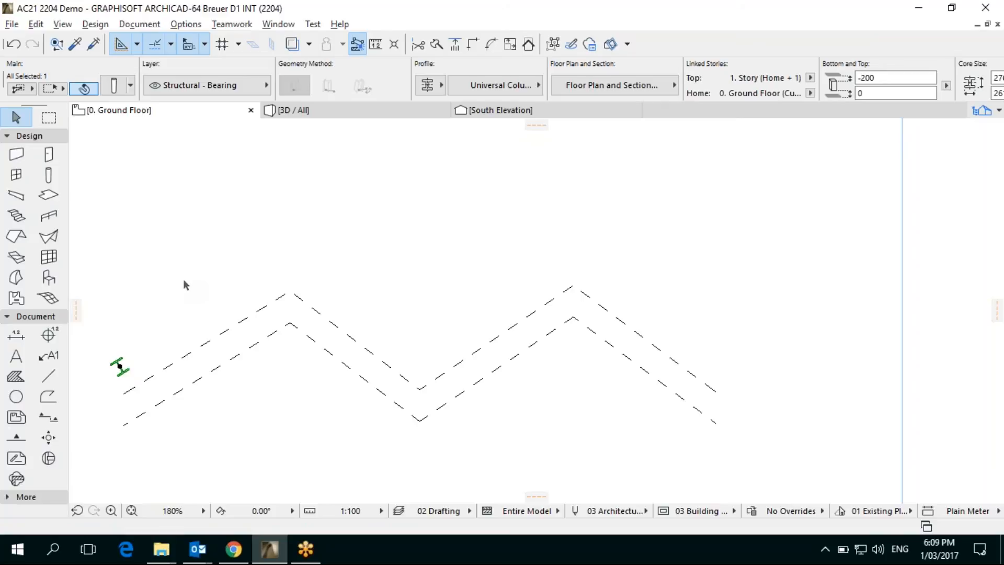
key(ctrl+u)
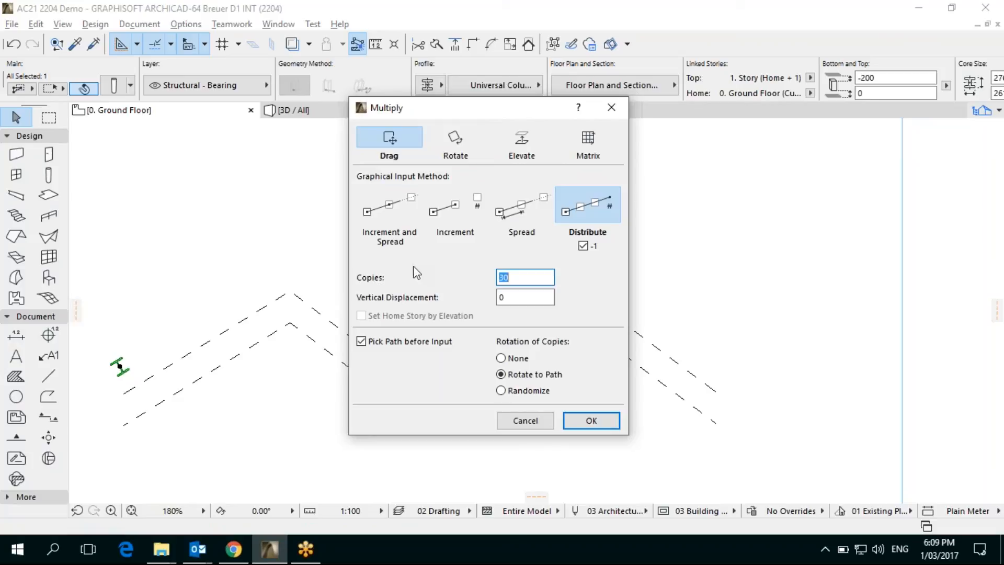
click(392, 212)
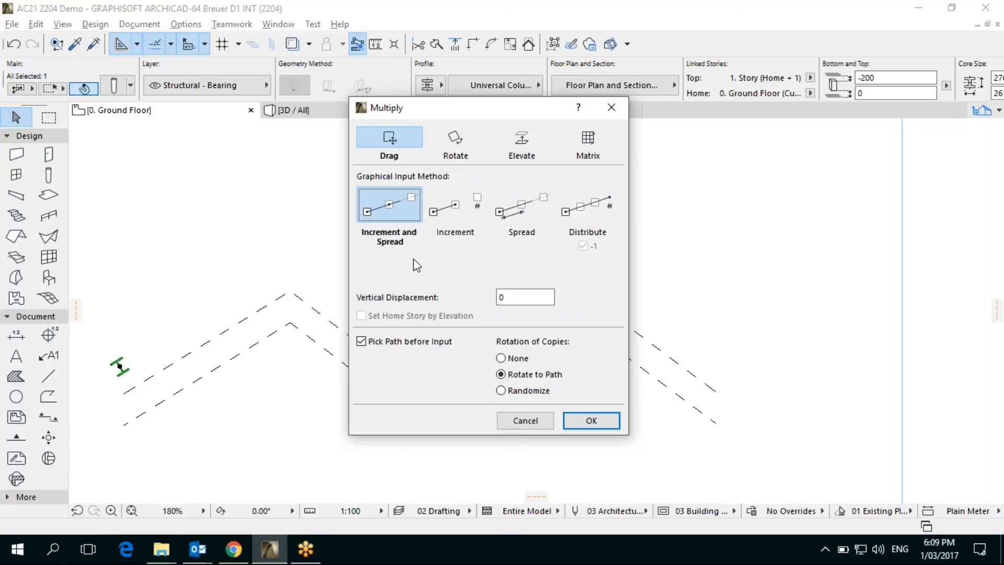
click(477, 222)
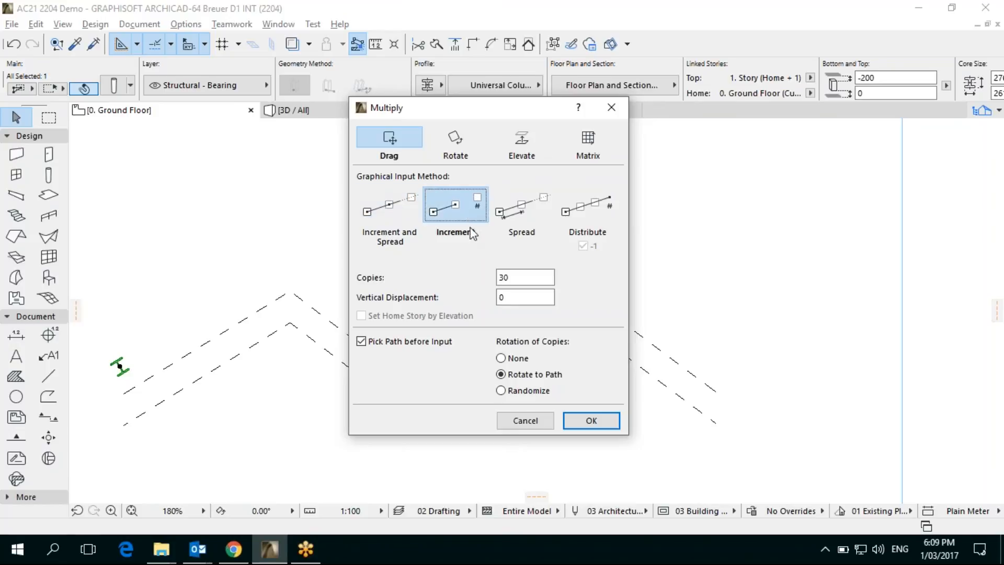
click(377, 213)
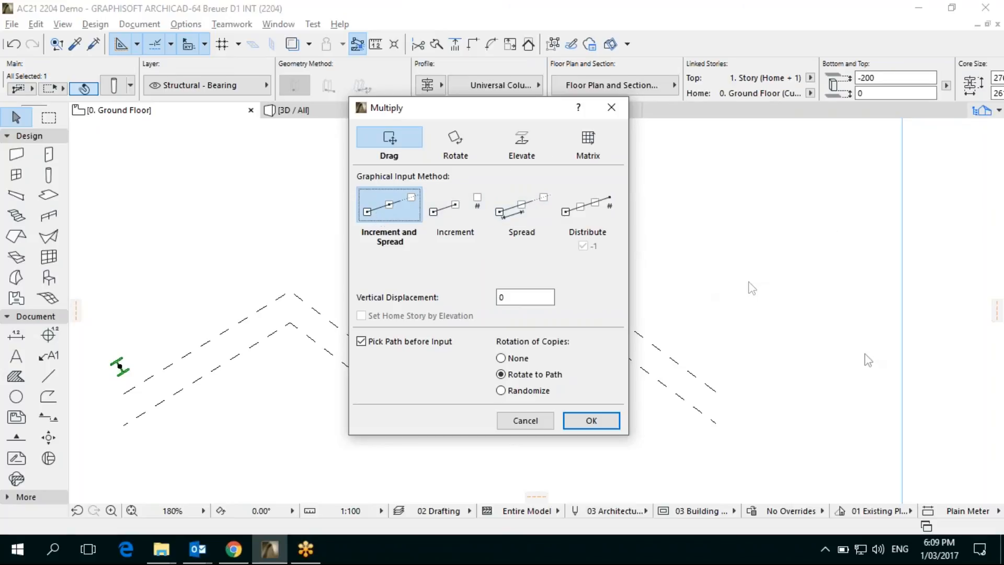
click(931, 467)
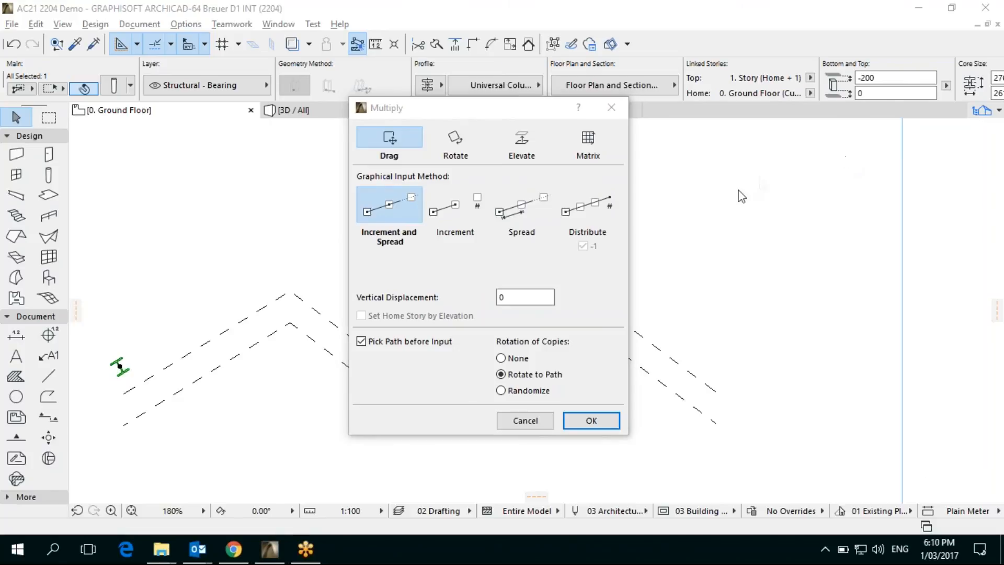
click(416, 296)
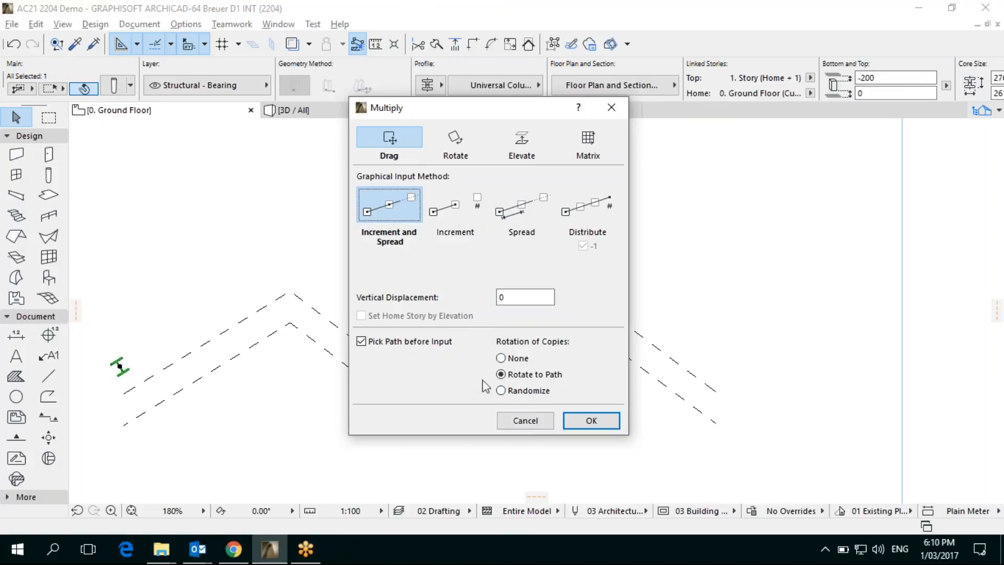
click(509, 359)
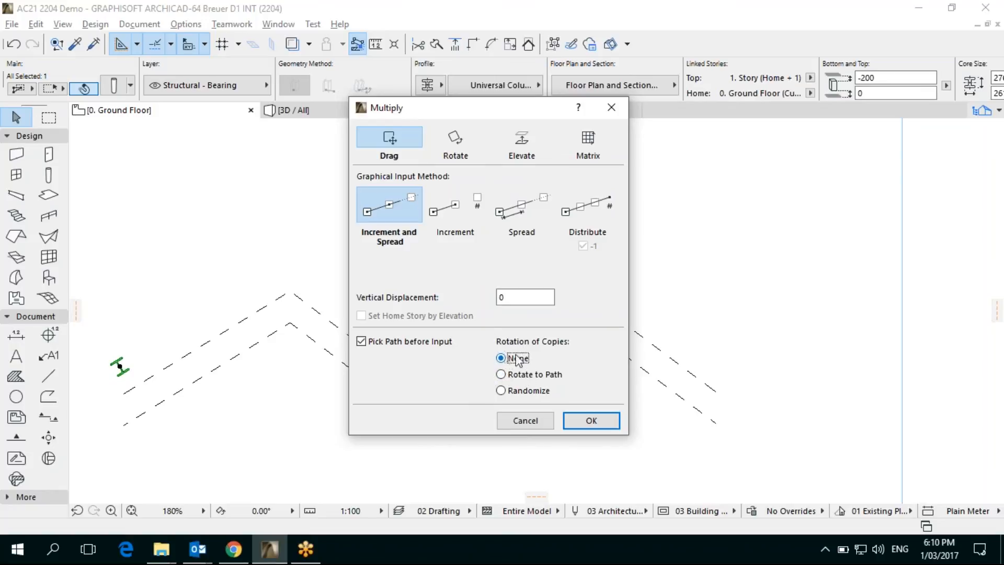
click(609, 425)
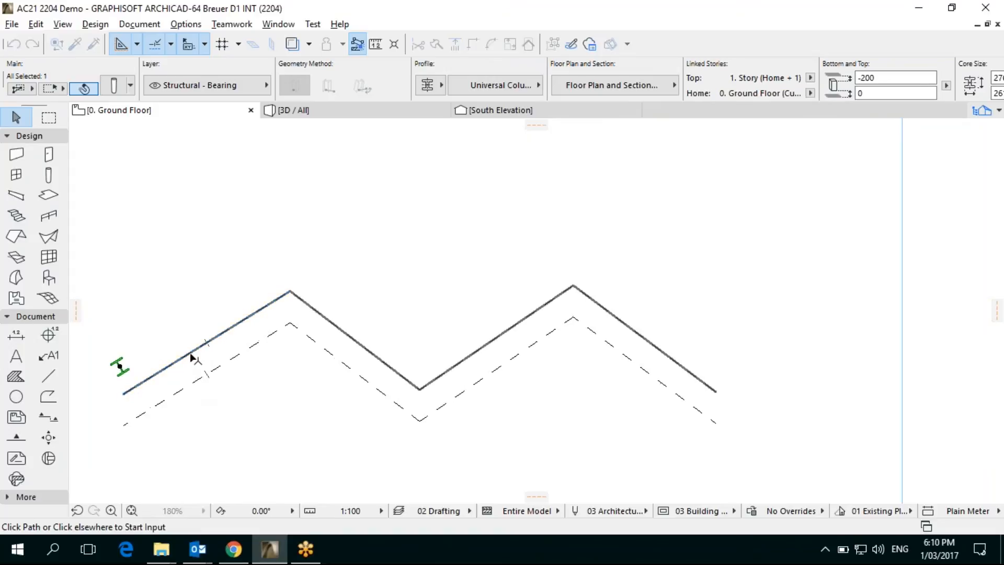
Step: Preview column copies along the upper dashed polyline's path over a distance of about 15310, with the spacing set to 1500
click(191, 357)
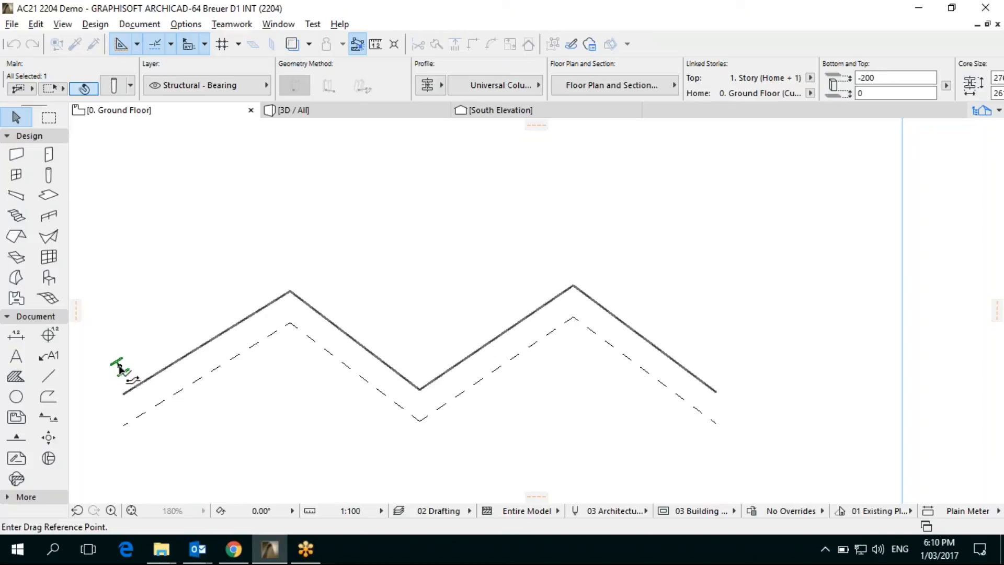
click(135, 354)
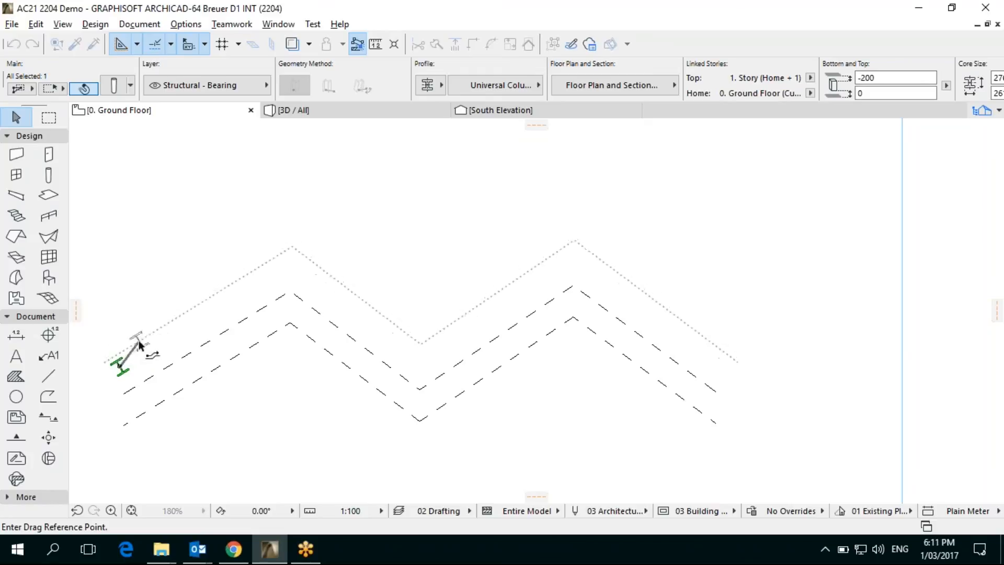
click(126, 367)
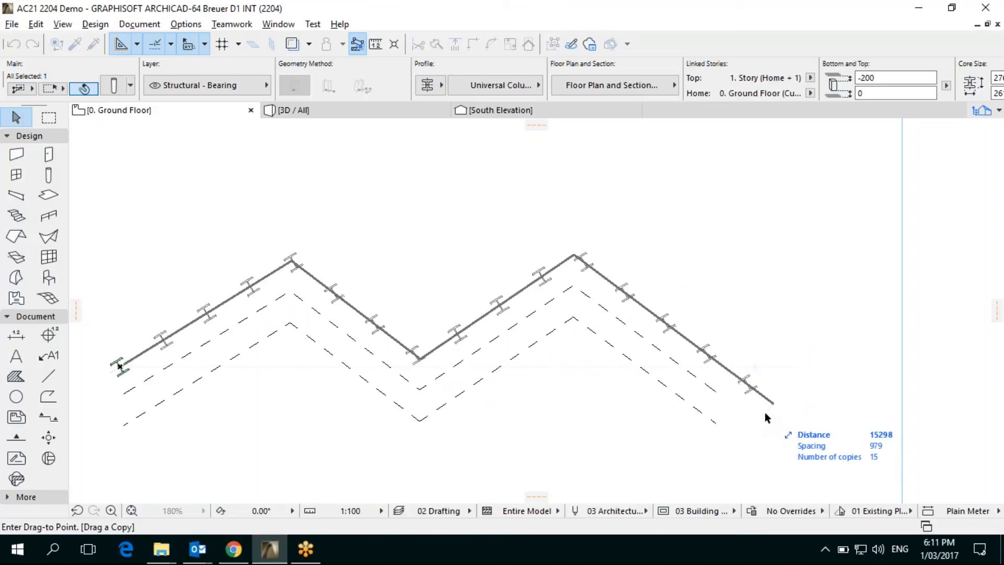
key(Tab)
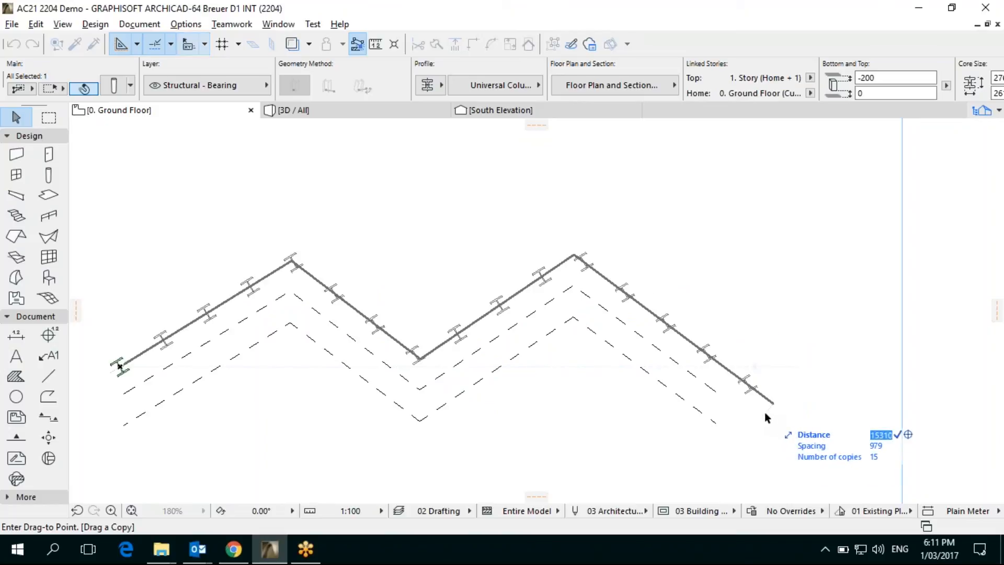
click(880, 445)
text(1)
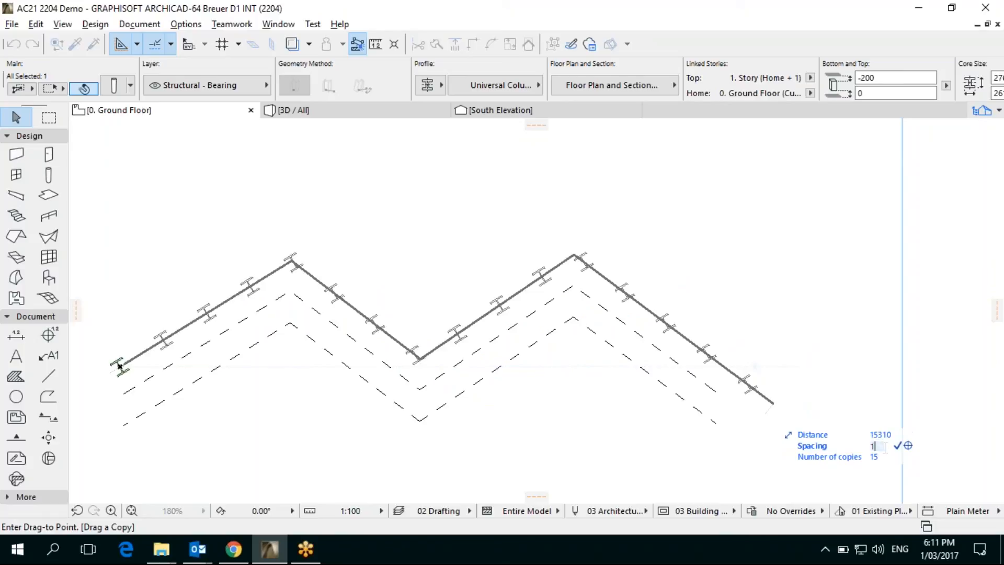
text(500)
key(Return)
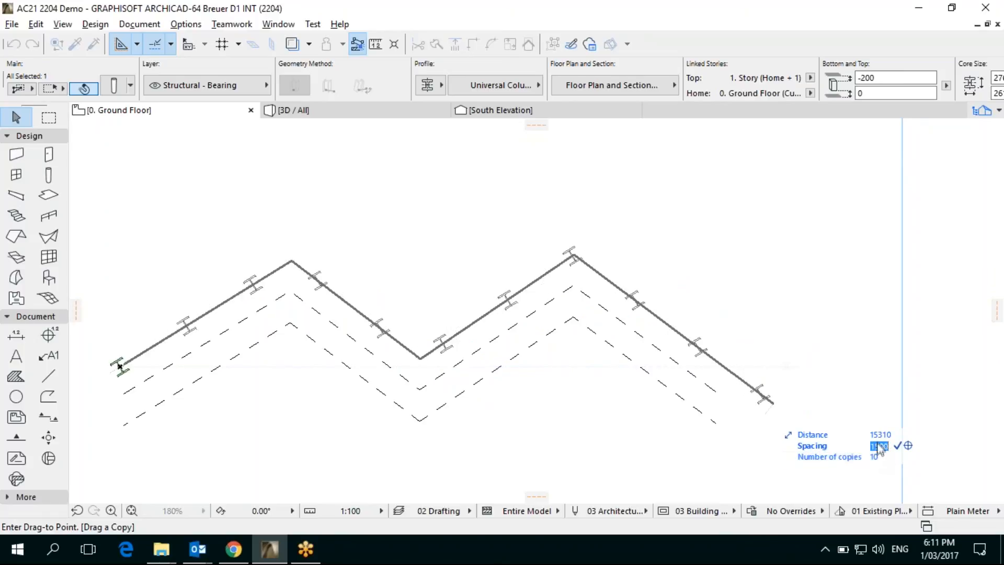
Step: Set the spacing to 700, place the column copies along the path, and undo the multiplication
text(7)
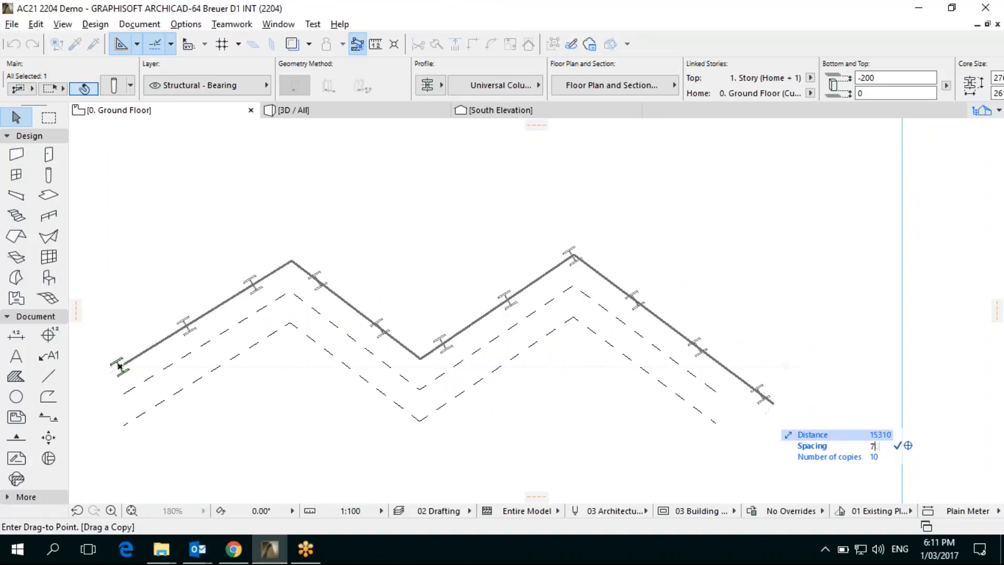
text(00)
key(Return)
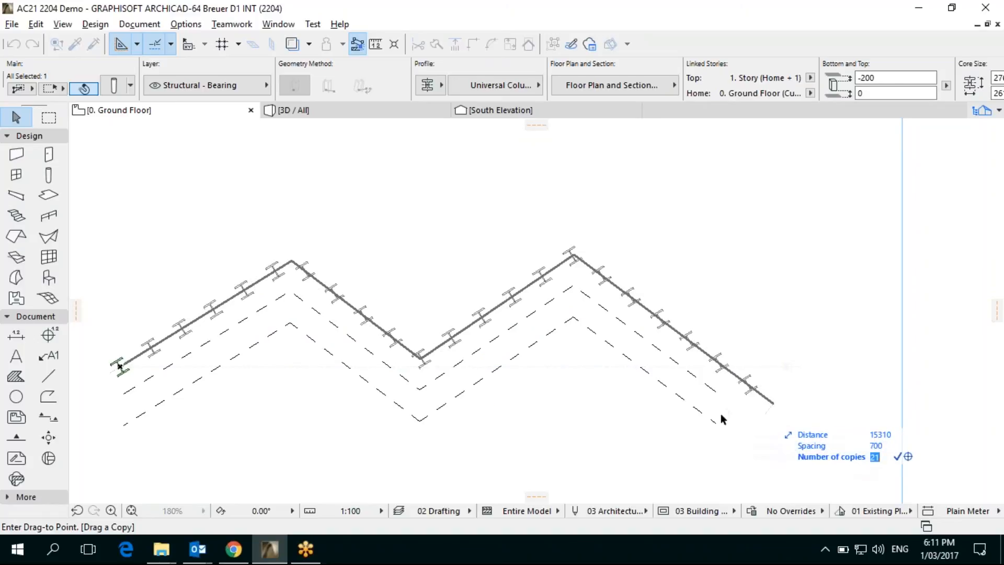
click(754, 394)
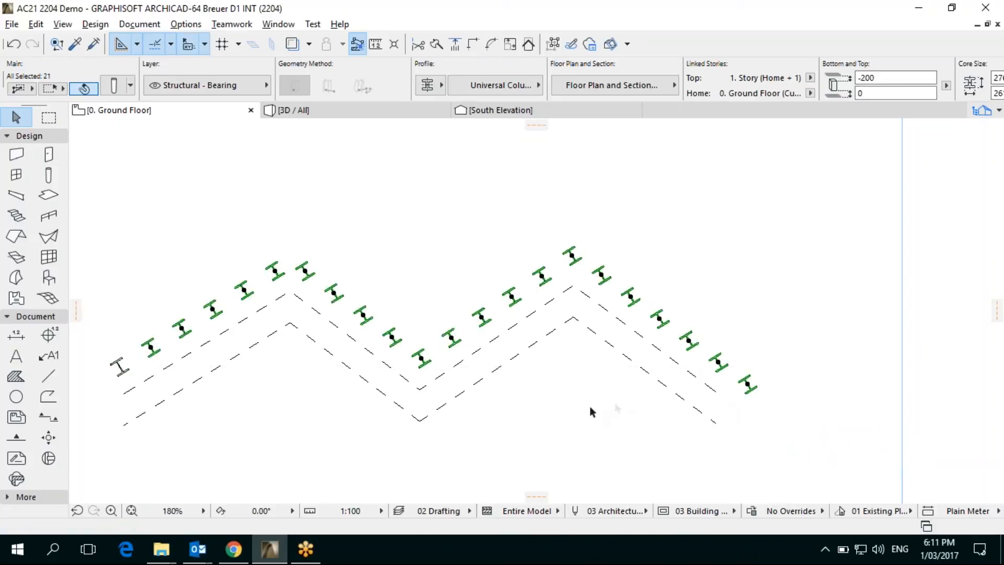
key(ctrl+z)
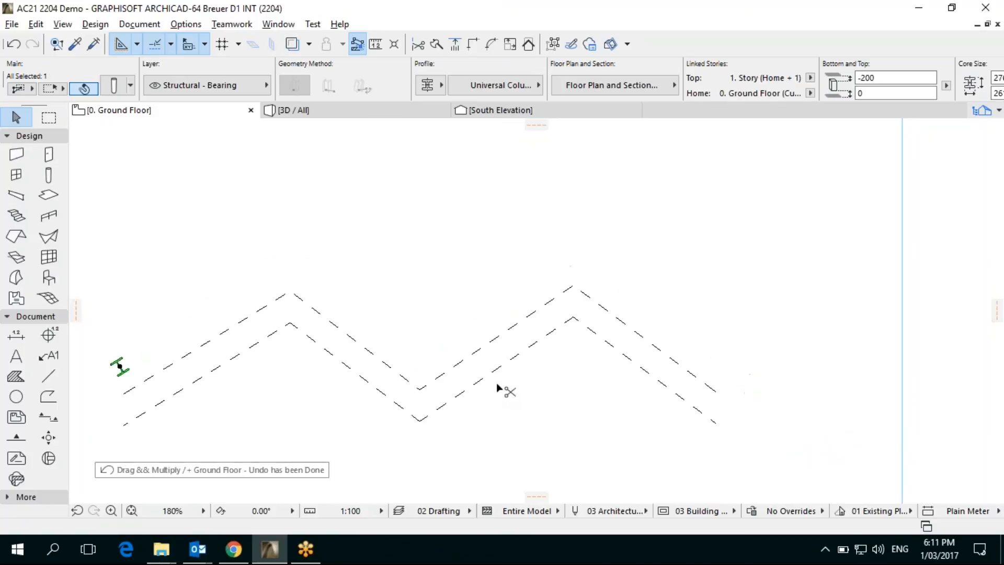
Step: Multiply the I-section column along the upper dashed polyline's path with Rotate to Path at about 841 spacing, and undo the multiplication
key(ctrl+u)
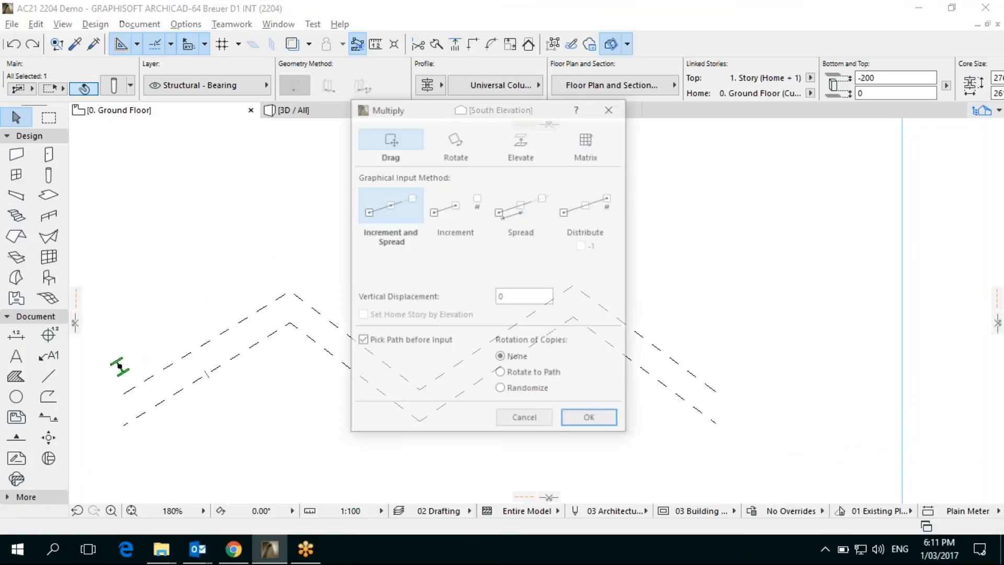
click(530, 374)
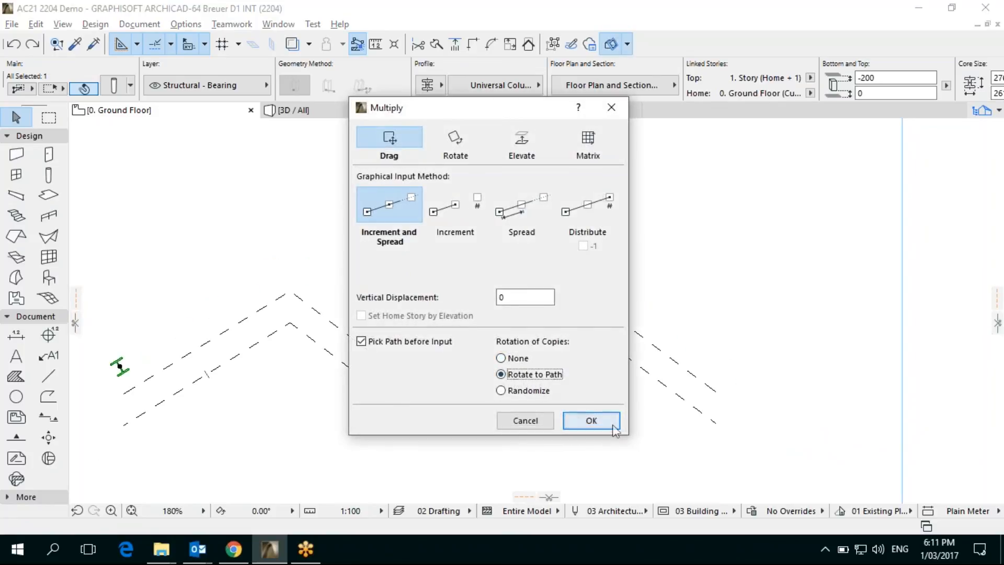
click(589, 421)
click(214, 361)
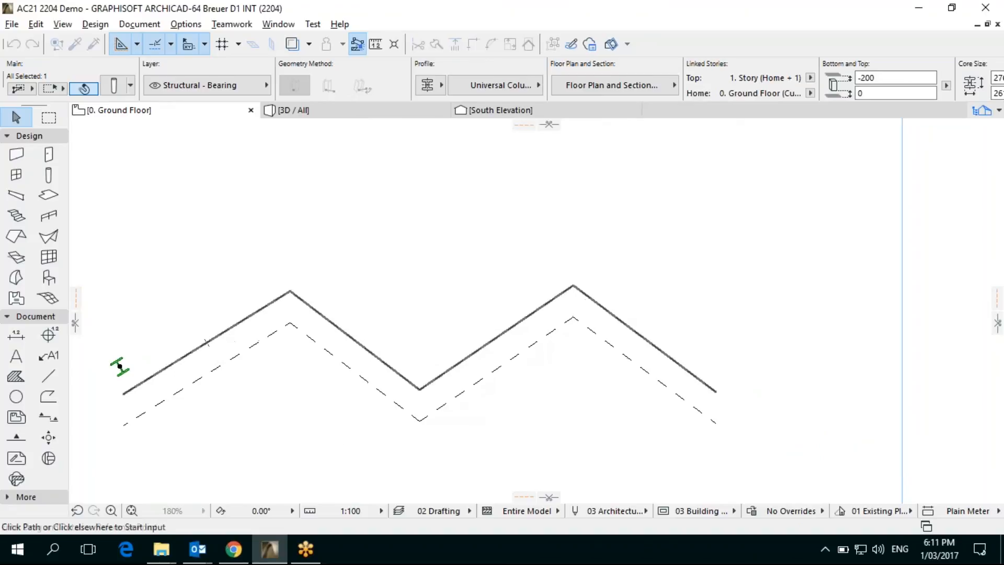
click(120, 367)
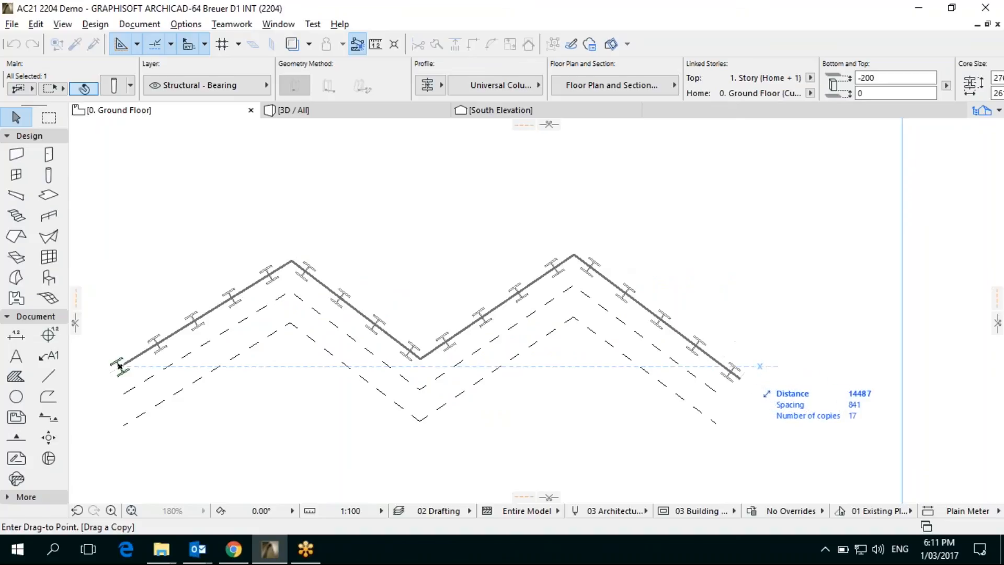
click(774, 434)
click(622, 419)
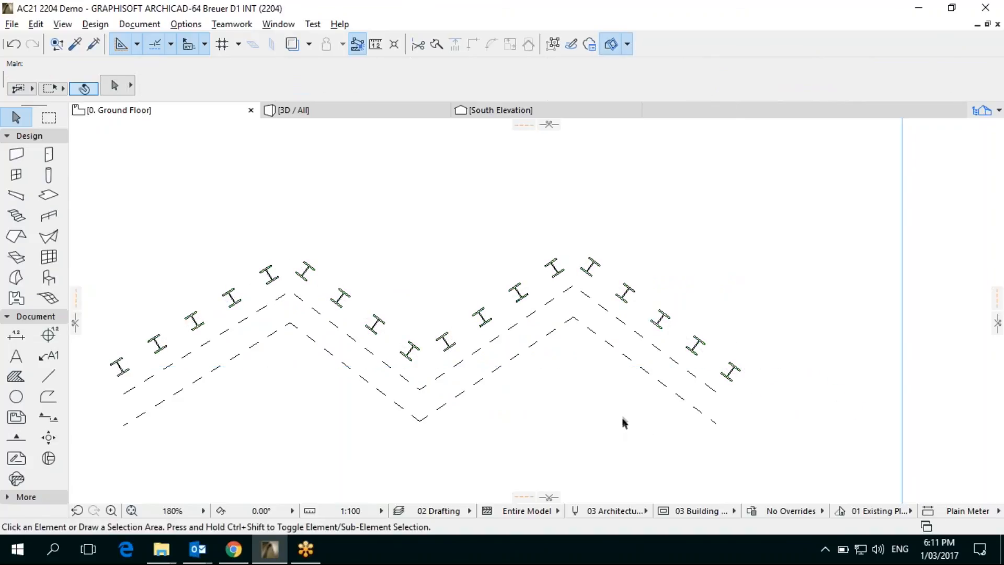
key(ctrl+z)
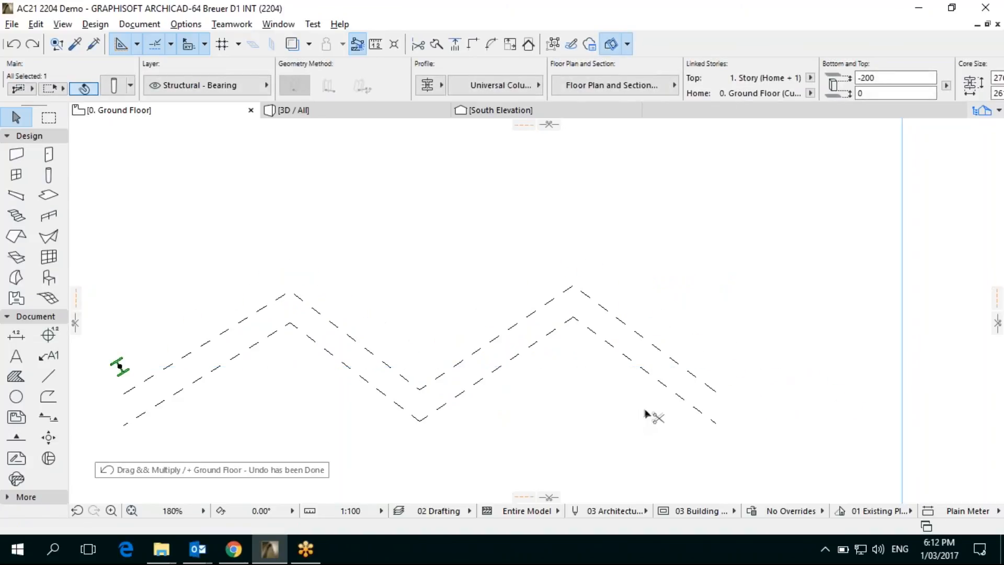
Step: Multiply the I-section column along the upper dashed polyline's path with Randomize rotation, placing 15 copies at about 960 spacing
key(ctrl+u)
click(529, 390)
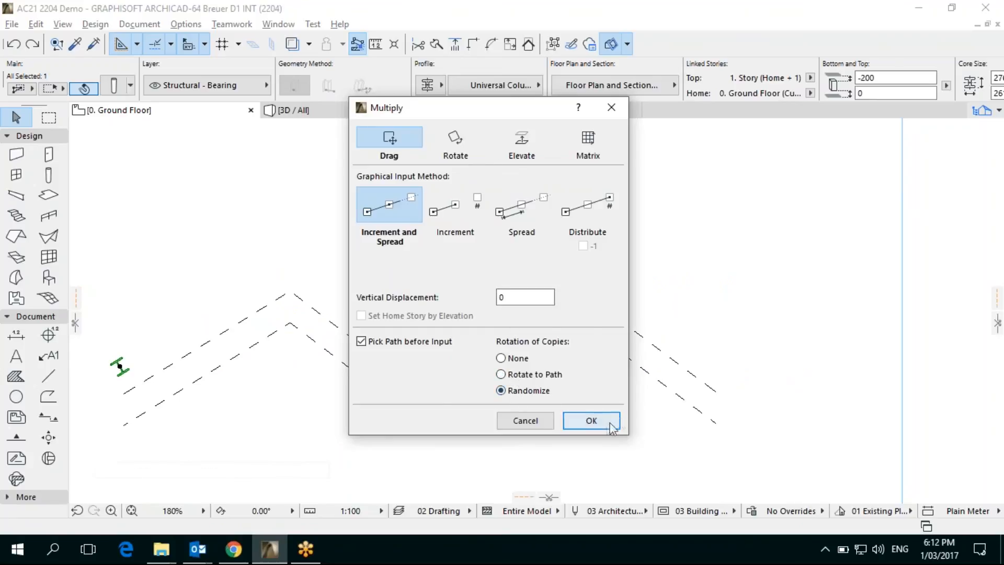
click(590, 420)
click(206, 342)
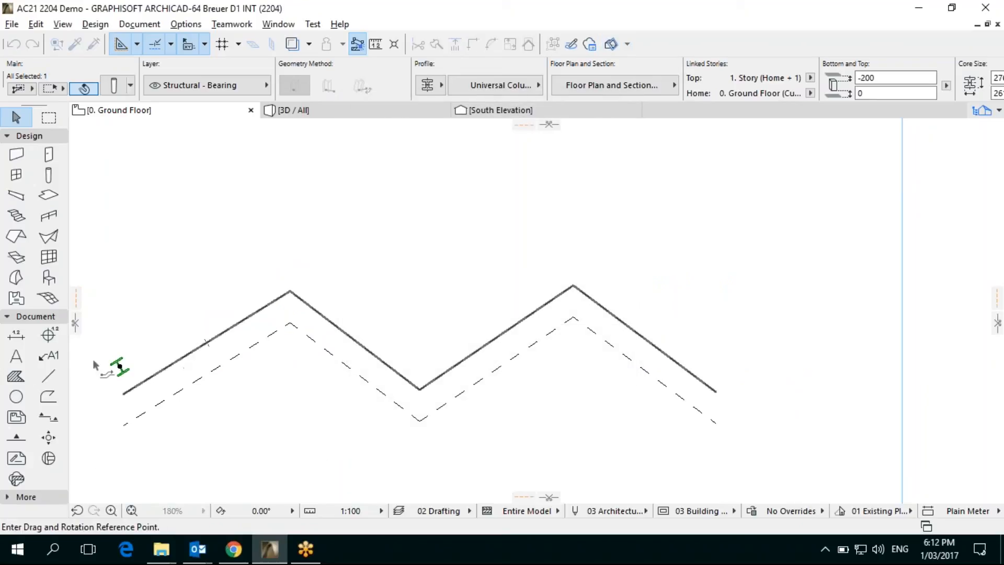
click(120, 367)
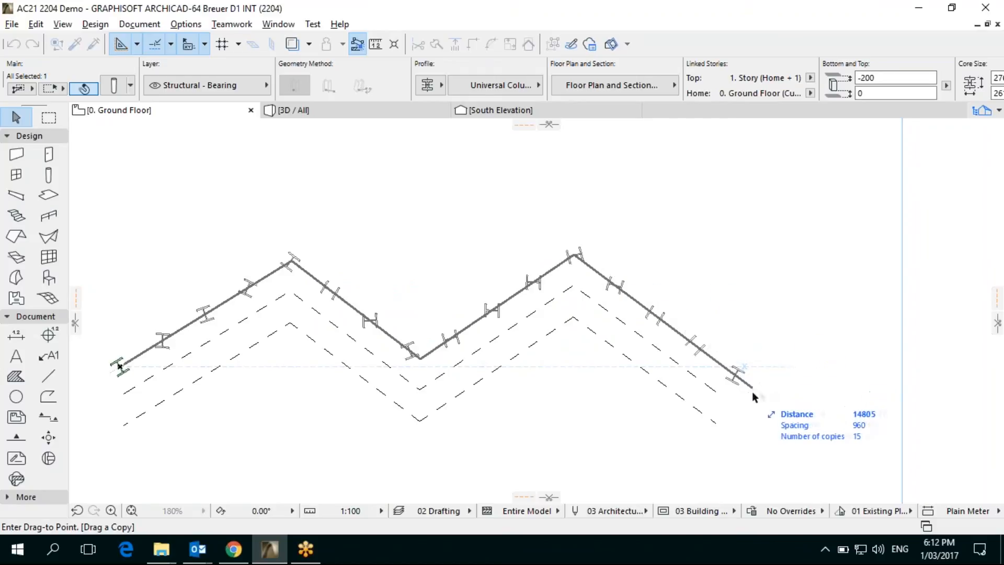
click(766, 389)
click(537, 377)
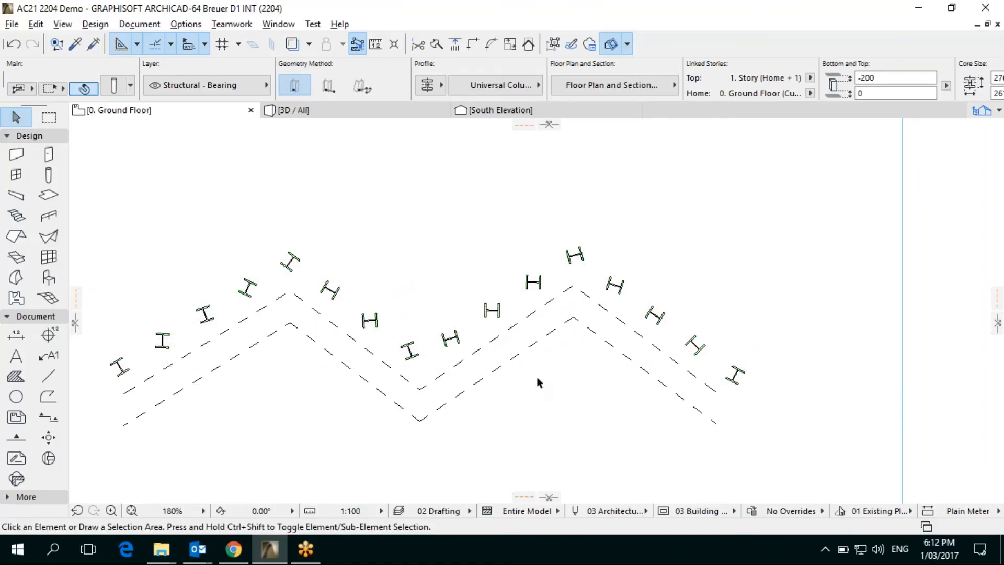
Step: Select both square columns beside the building and set up a Drag multiplication using Distribute with the -1 option and Rotate to Path
scroll(572, 350, down, 3)
scroll(580, 350, down, 1)
middle_drag(581, 350, 282, 218)
click(309, 398)
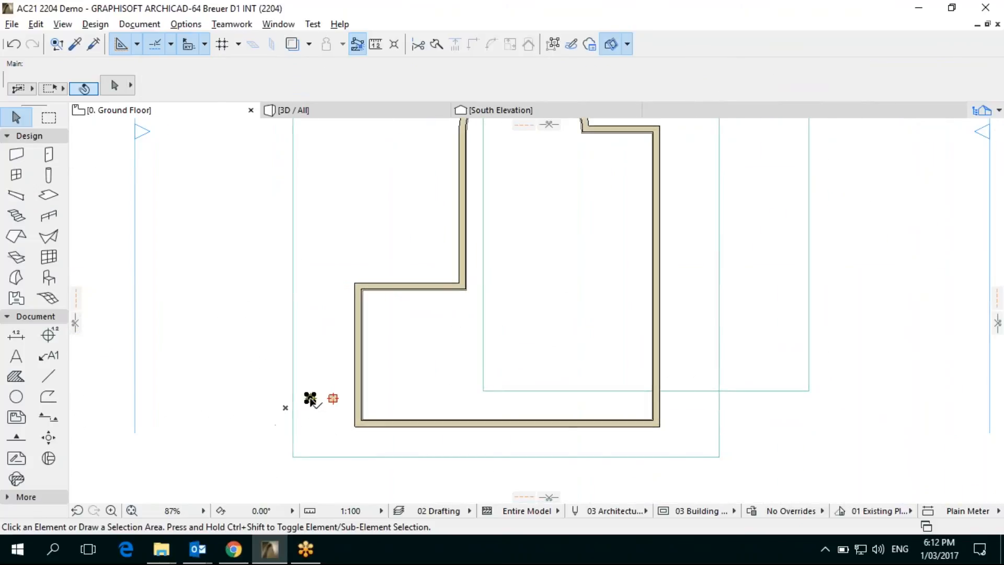
shift+click(333, 399)
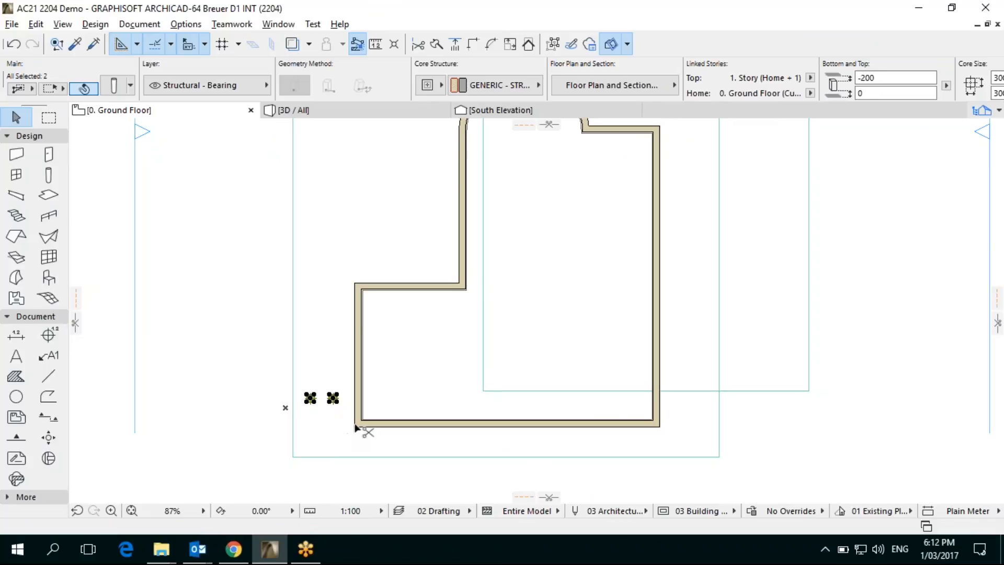
key(ctrl+u)
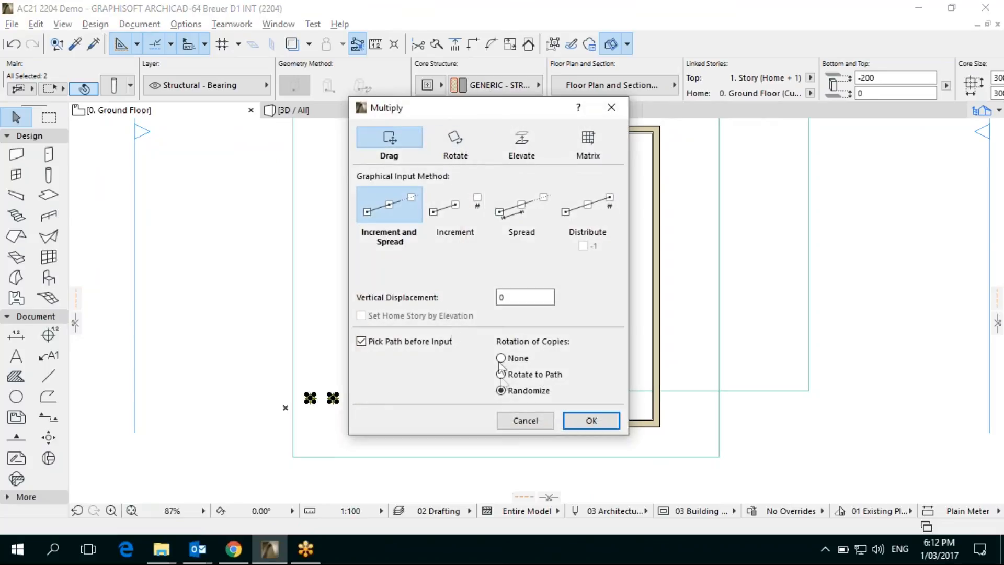
click(569, 191)
click(583, 246)
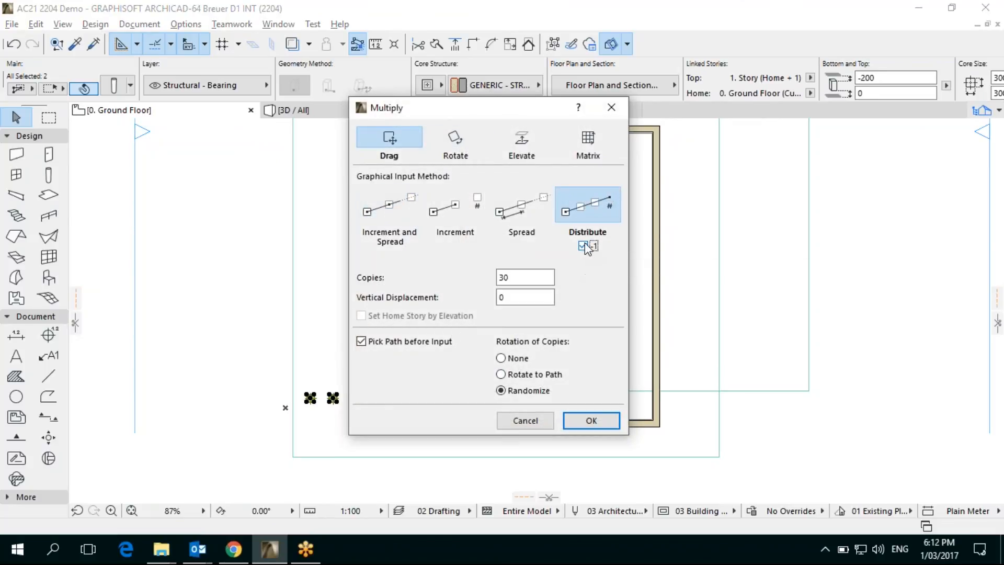
click(517, 375)
click(605, 420)
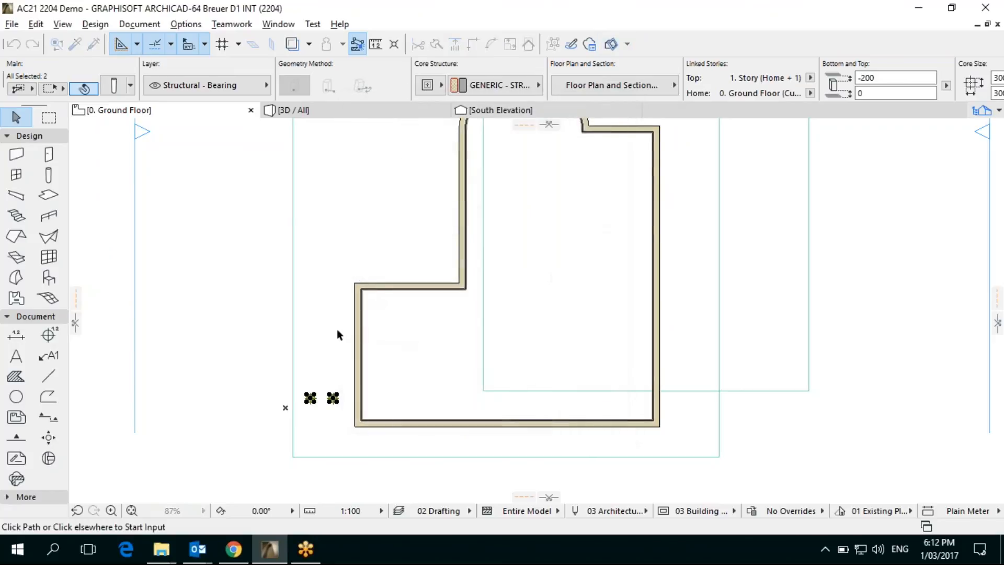
Step: Pick the building's wall outline as the path and the edge of the square column nearer the wall as the reference point
scroll(350, 331, down, 3)
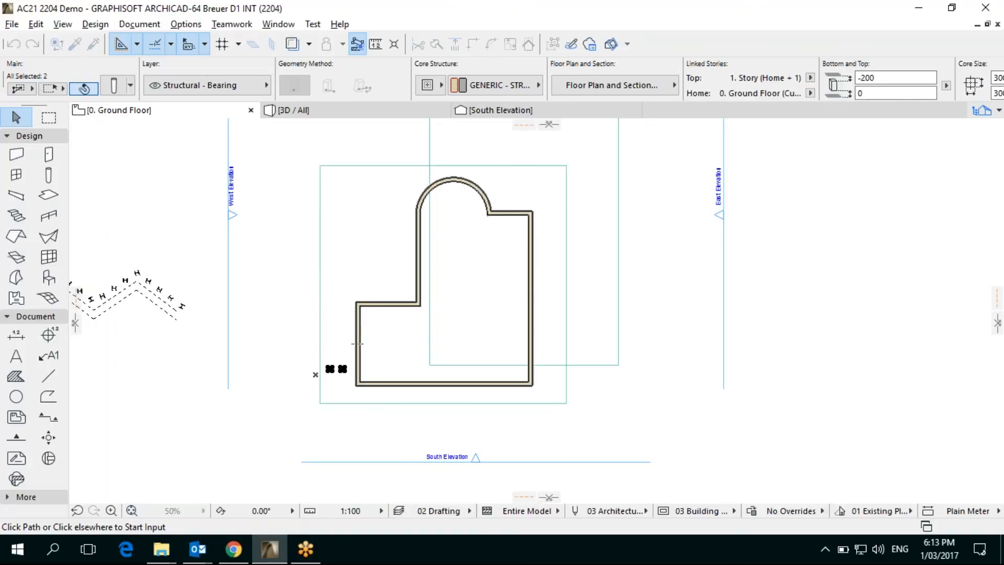
key(ctrl+d)
scroll(358, 345, up, 4)
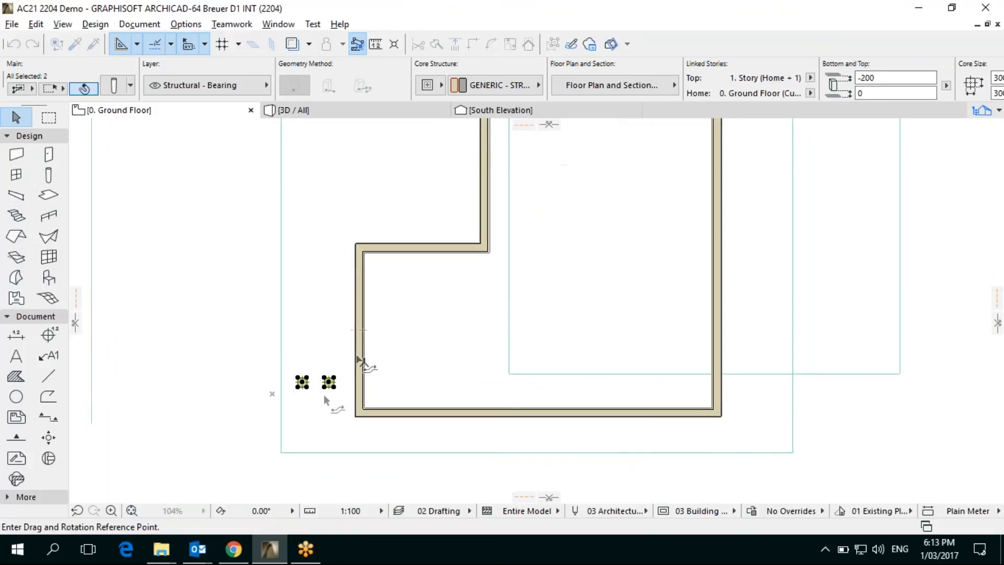
scroll(333, 381, up, 5)
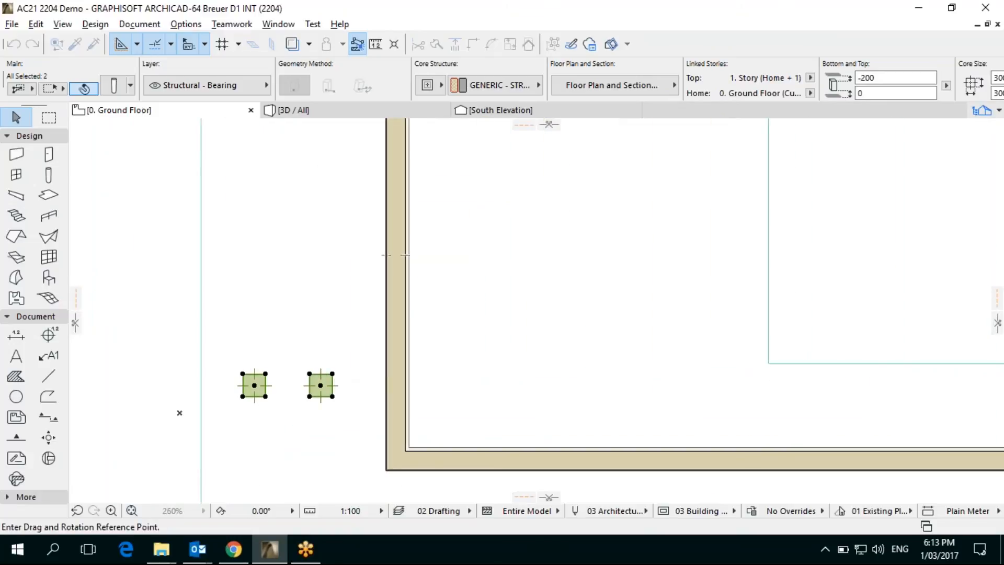
click(333, 388)
scroll(361, 220, down, 5)
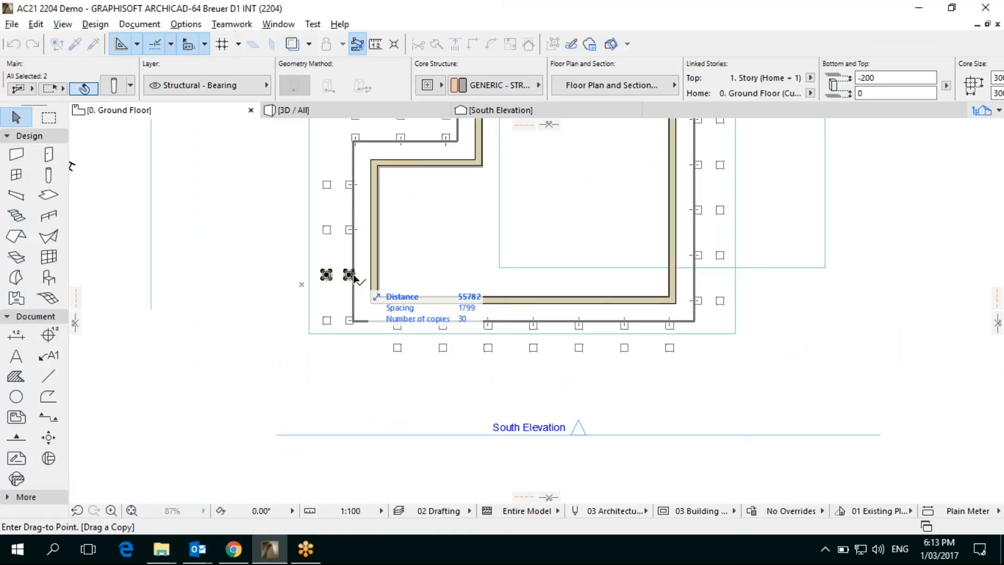
Step: Preview 25 and 40 copies, set the number of copies to 10, and distribute the column pair around the building over a distance of 55932
key(Tab)
key(Tab)
key(Tab)
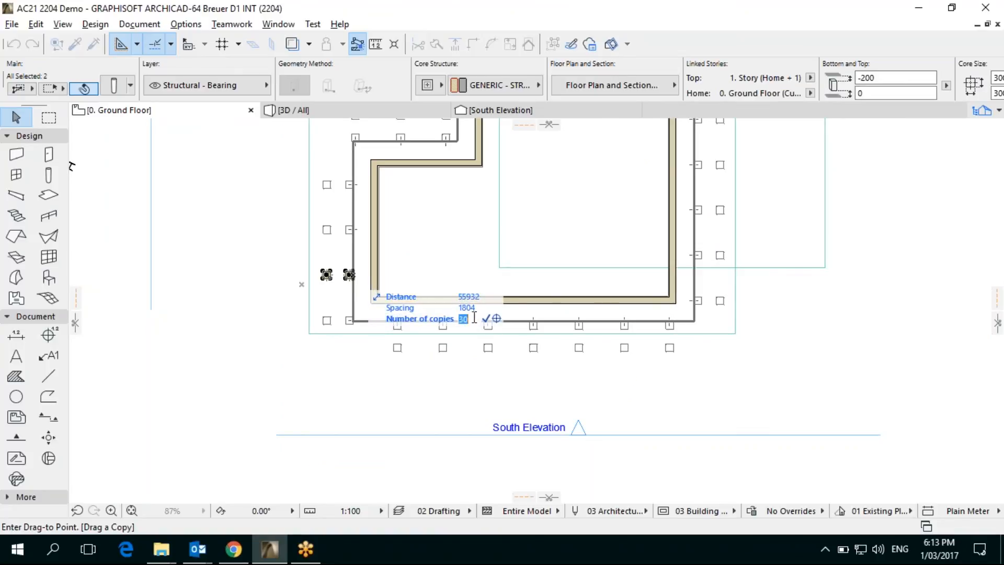
text(25)
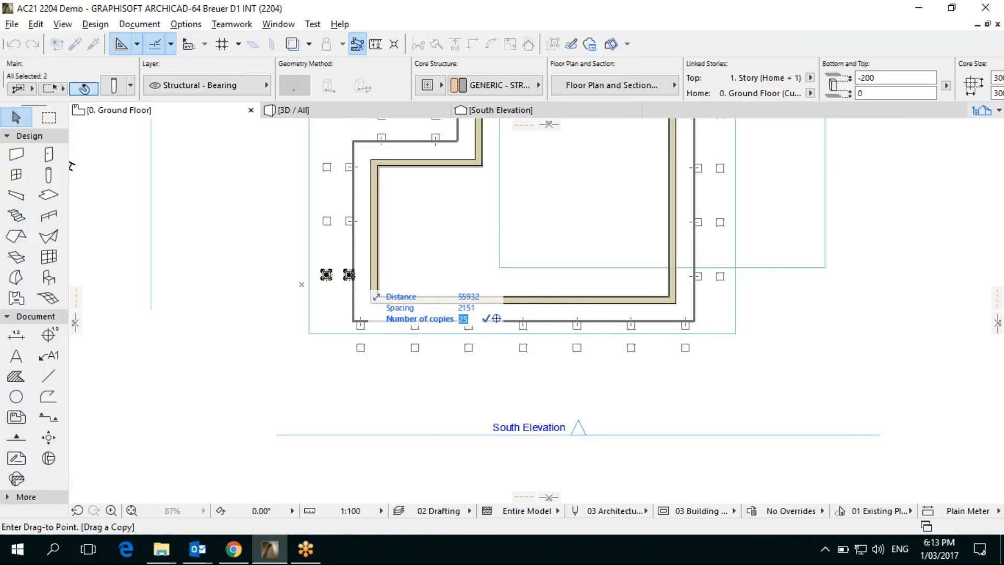
text(40)
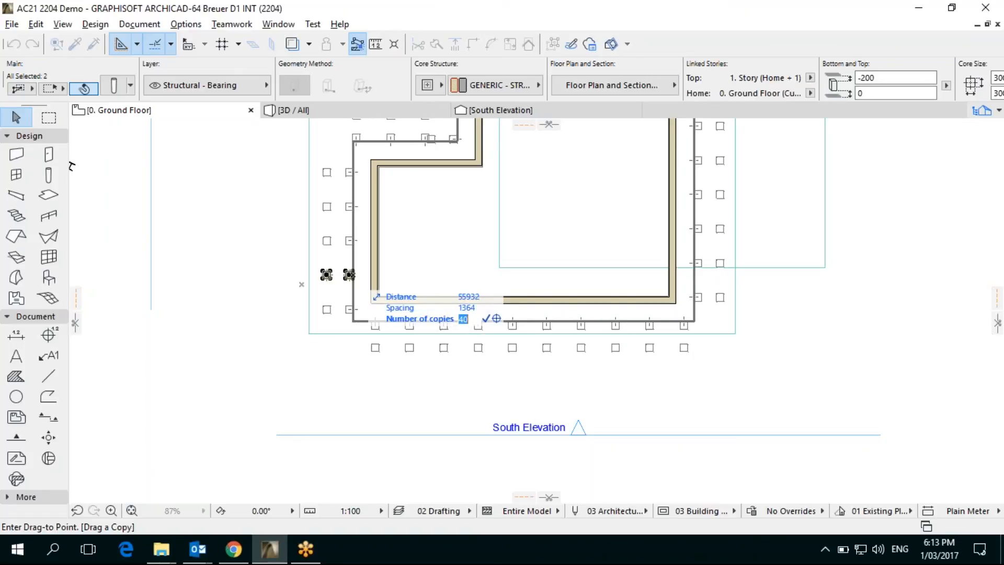
text(10)
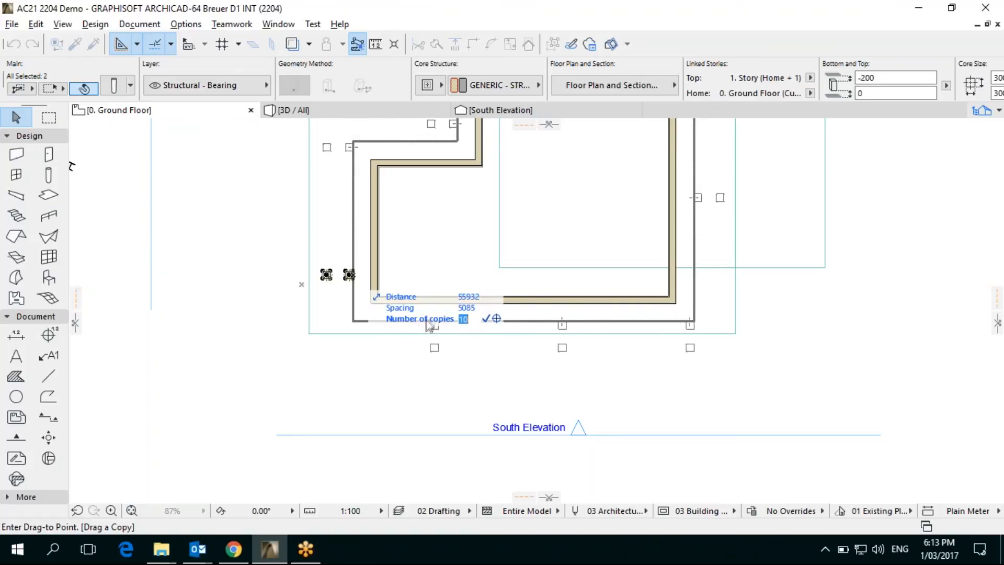
key(Return)
scroll(386, 366, down, 1)
scroll(385, 361, down, 3)
middle_drag(386, 390, 386, 432)
click(358, 259)
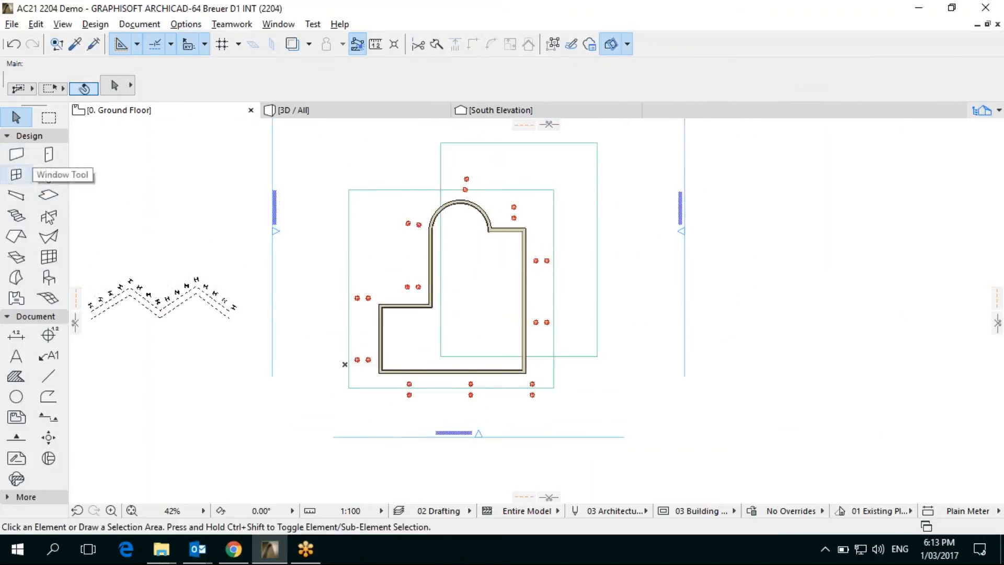
Step: Generate a multi-plane roof from the building's wall outline with the Roof tool, and view the model in 3D
click(48, 195)
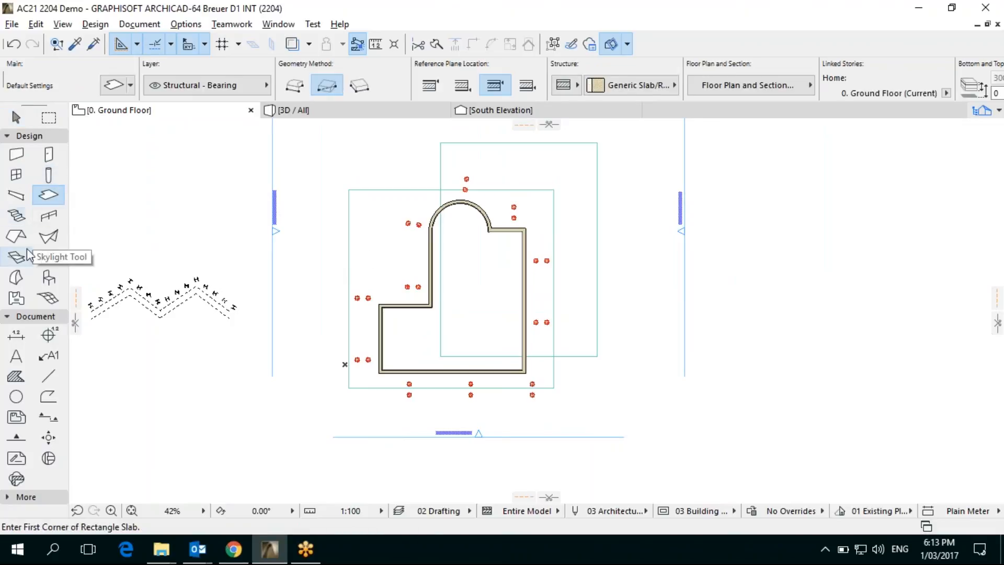
click(16, 237)
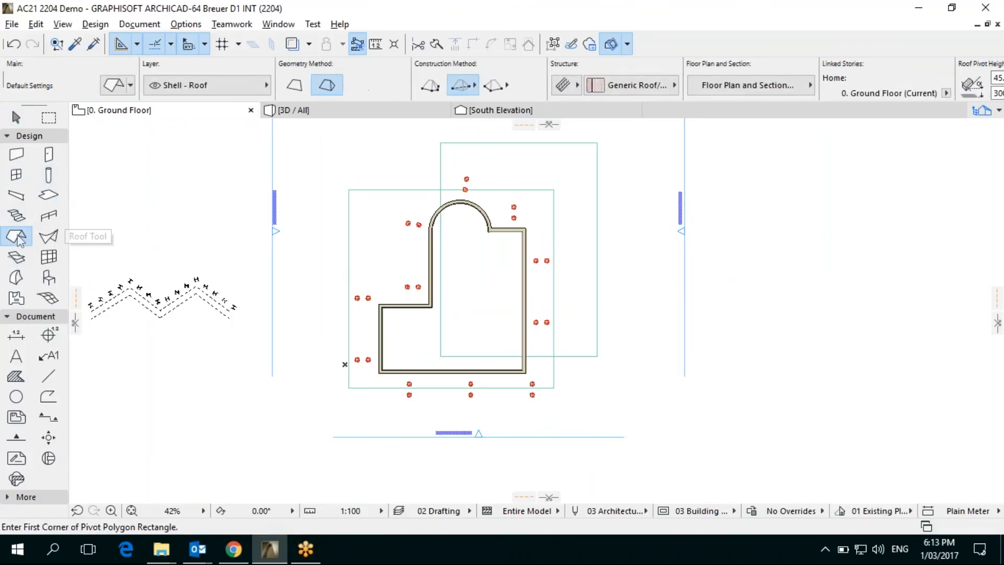
click(482, 244)
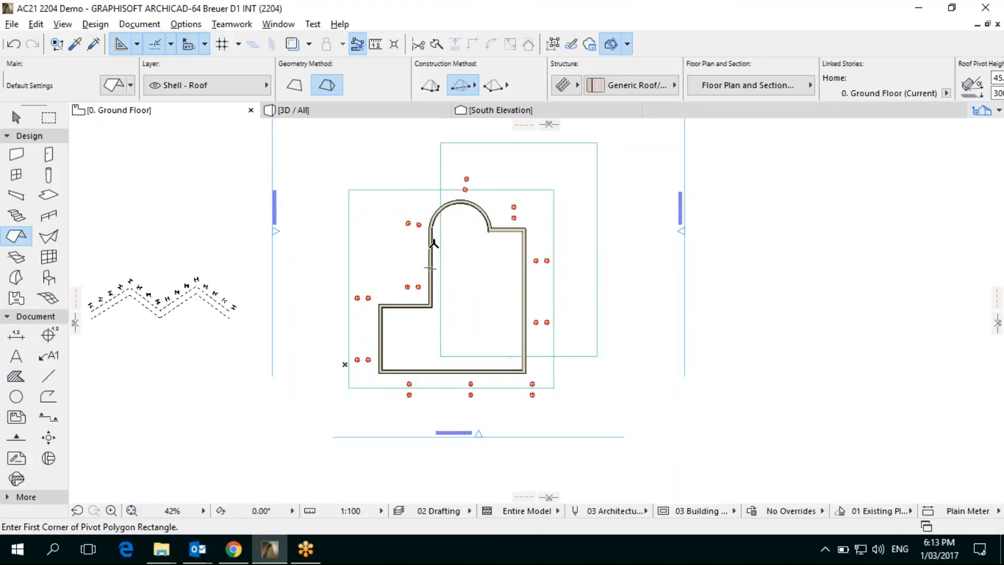
click(431, 244)
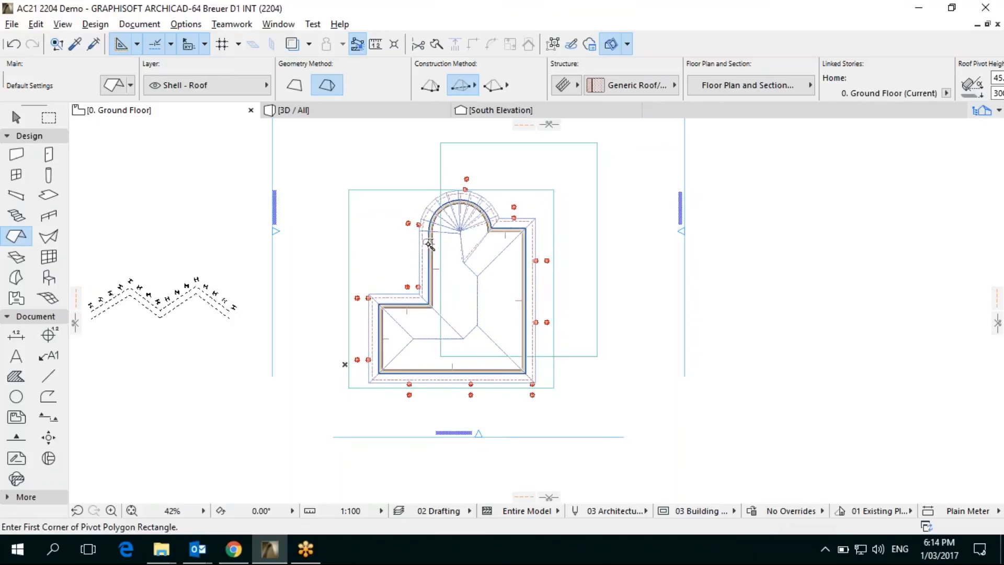
scroll(353, 270, down, 1)
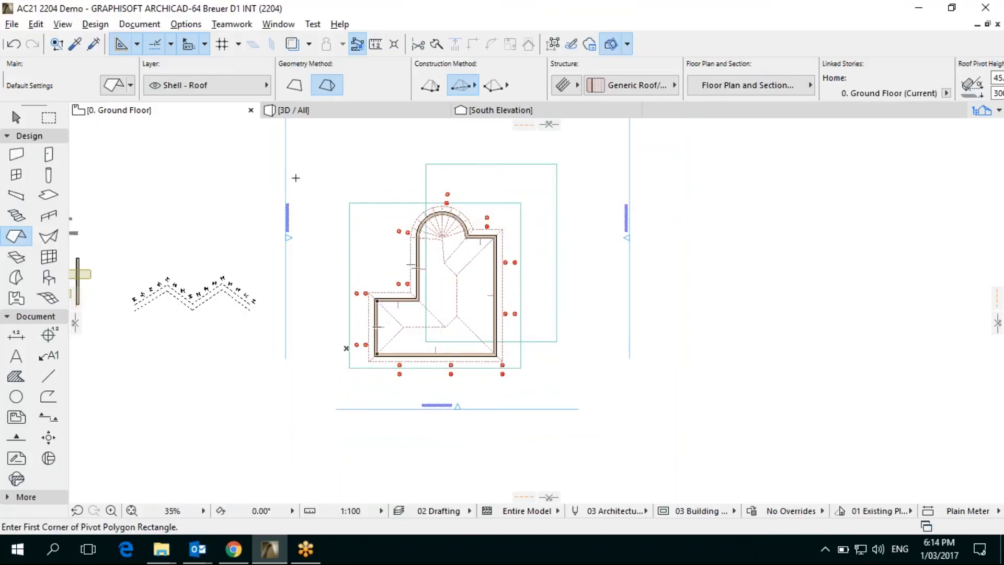
click(364, 110)
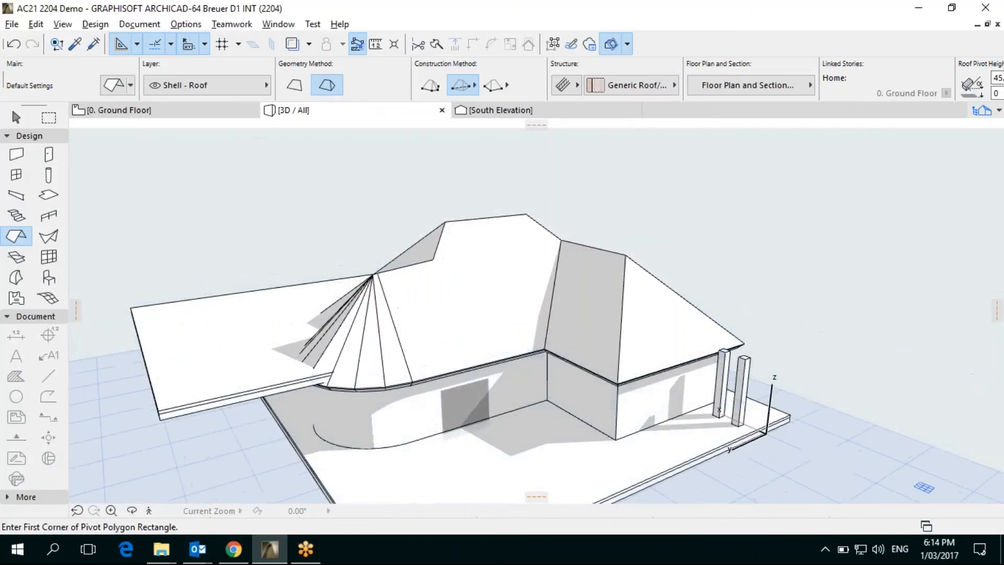
middle_drag(450, 280, 433, 251)
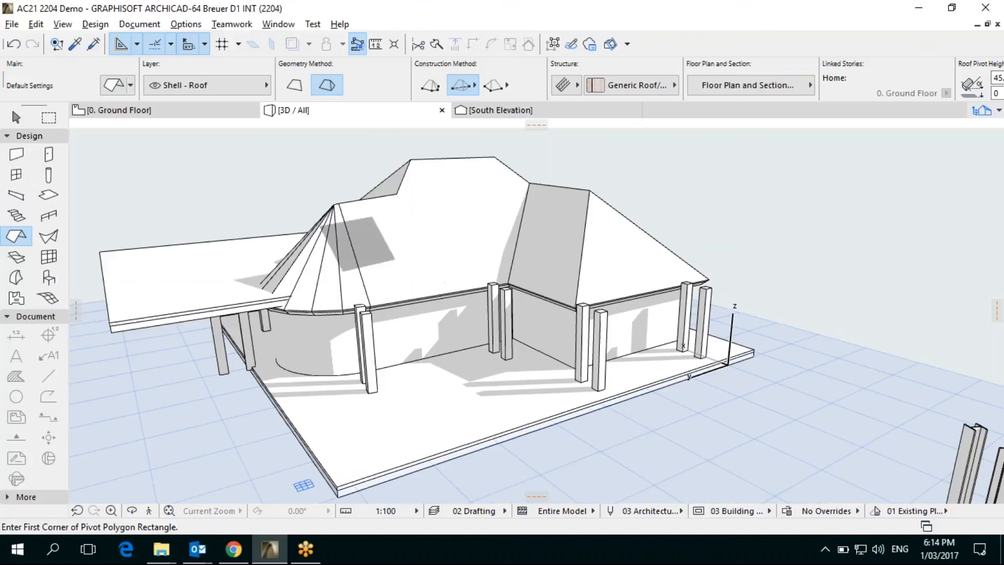
Step: Examine the White Model 3D style's monochrome settings and surface colour choices, and close the dialogs without changes
right_click(283, 152)
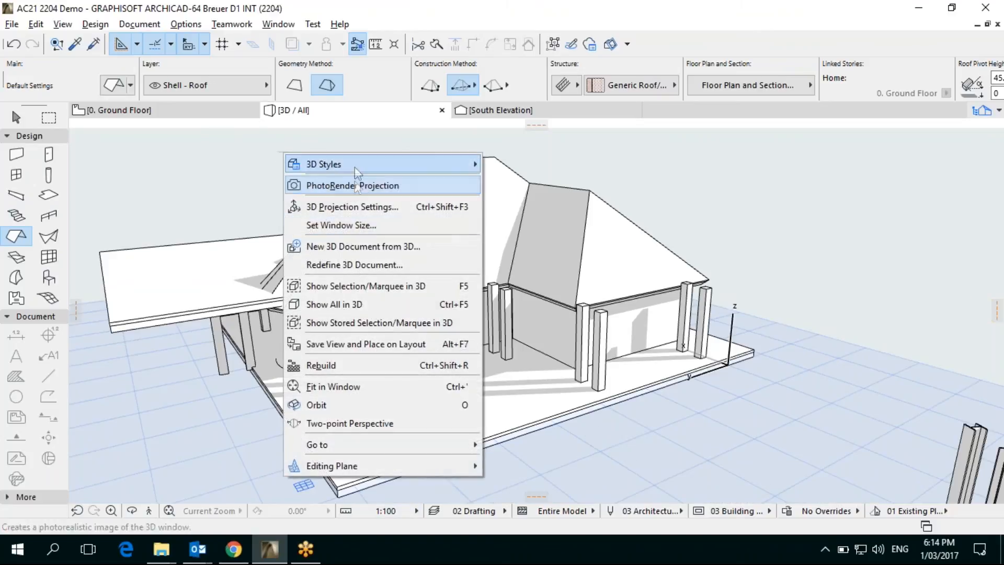
mouse_move(357, 163)
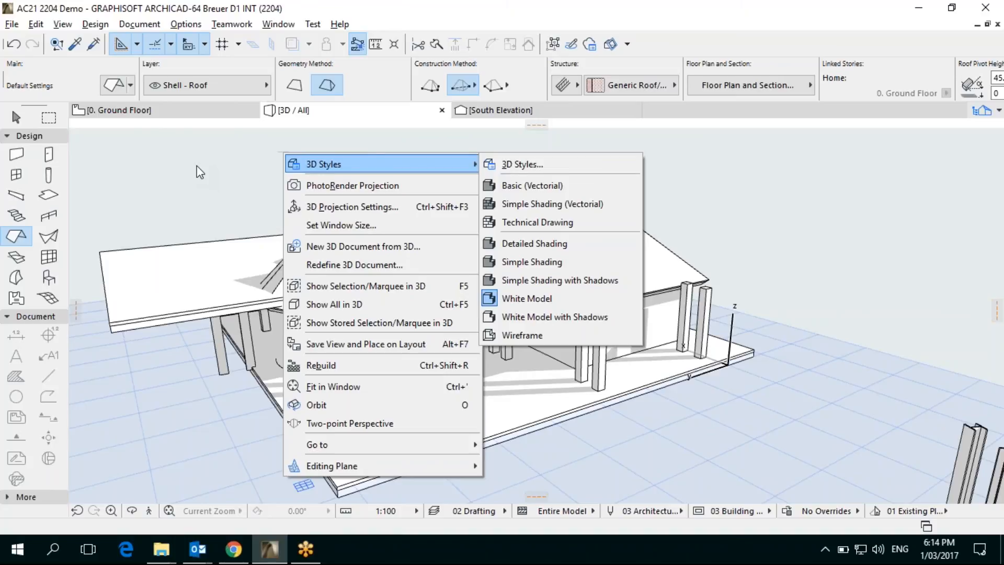
click(523, 164)
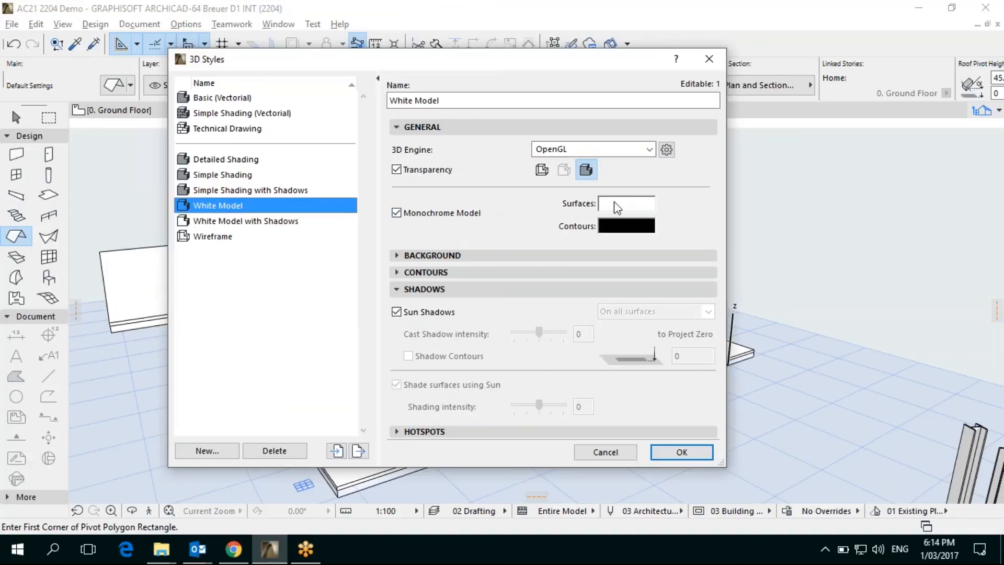
click(622, 205)
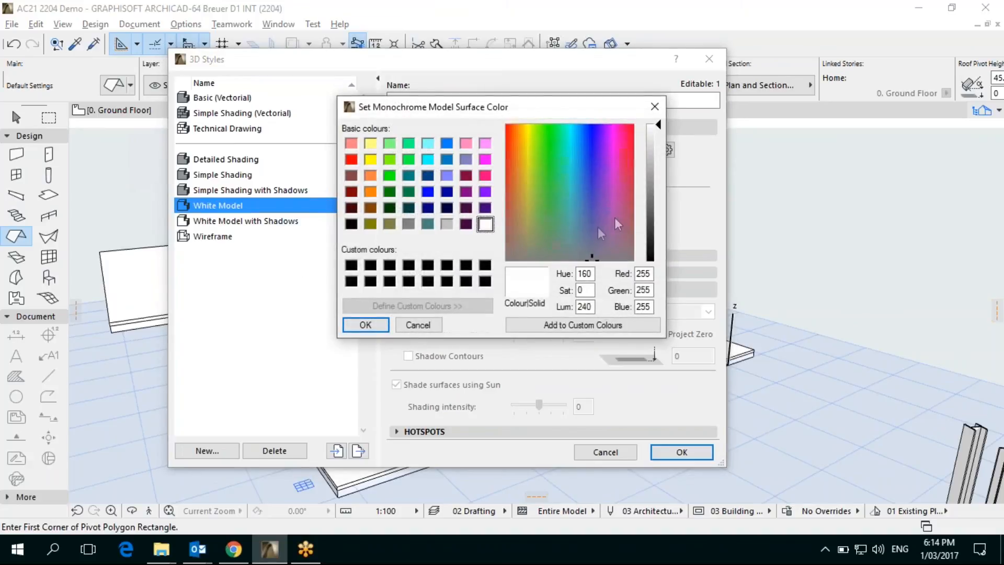
click(421, 326)
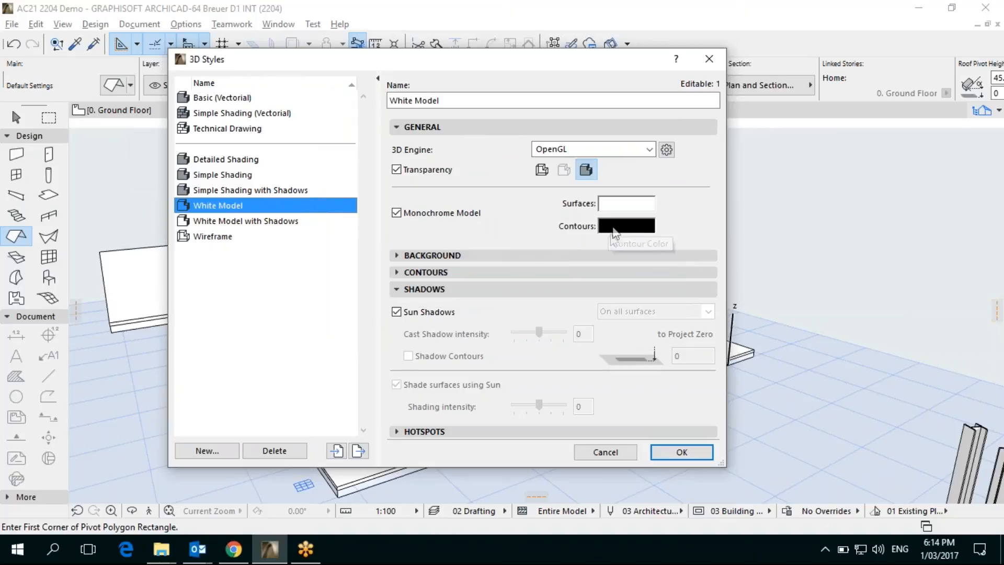
click(605, 452)
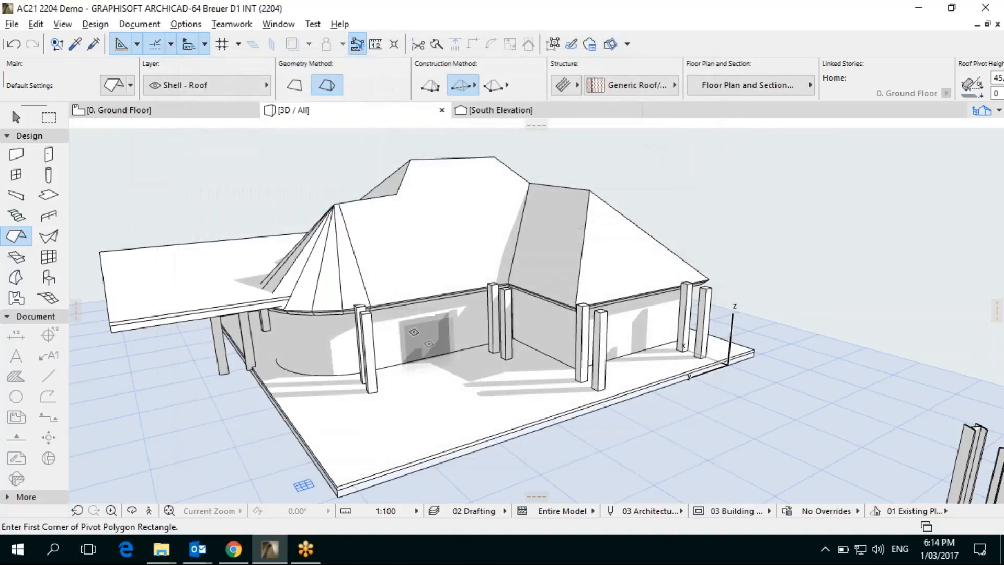
mouse_move(368, 350)
shift+middle_down()
mouse_move(488, 363)
mouse_move(449, 361)
mouse_move(448, 301)
mouse_move(460, 409)
mouse_move(425, 365)
shift+middle_up()
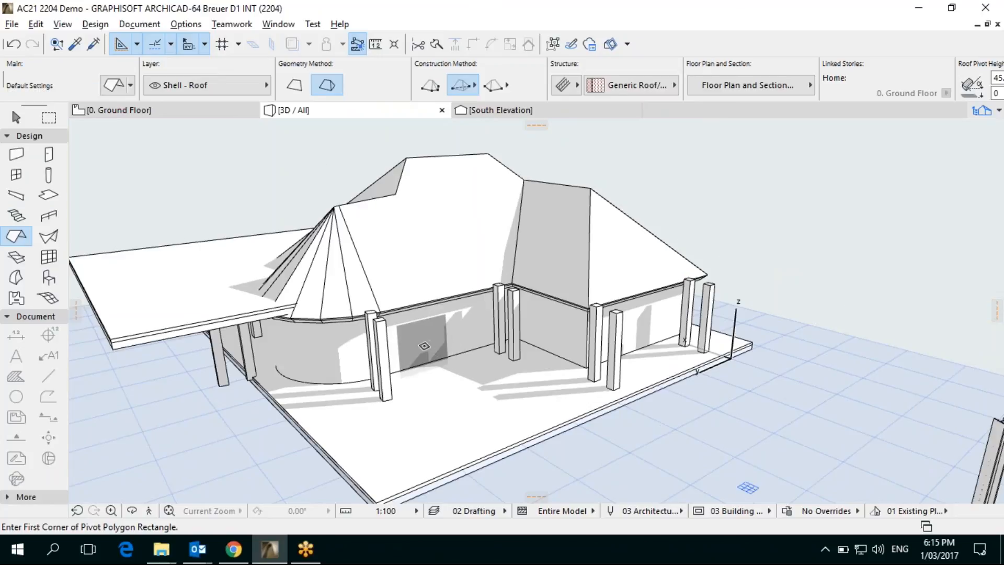
key(shift)
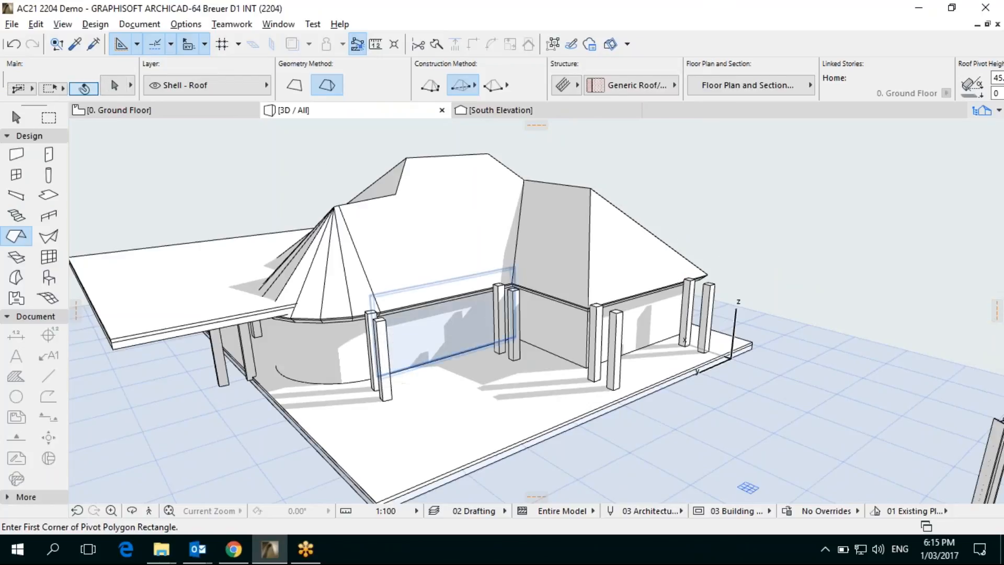
shift+middle_drag(461, 362, 424, 362)
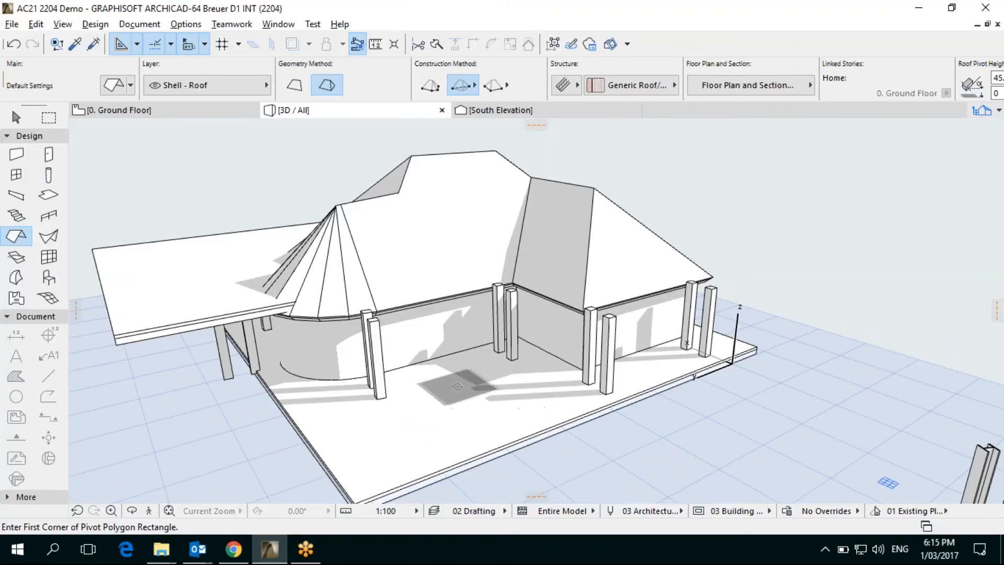
shift+middle_drag(476, 400, 497, 399)
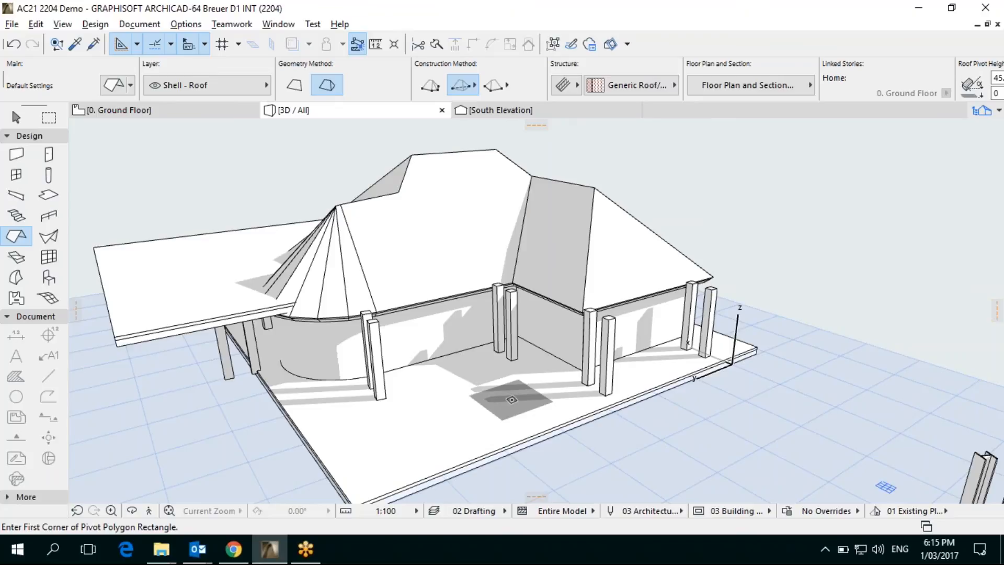
Step: Compare the contour and shadow settings of the Simple Shading (Vectorial) and Simple Shading 3D styles
right_click(313, 108)
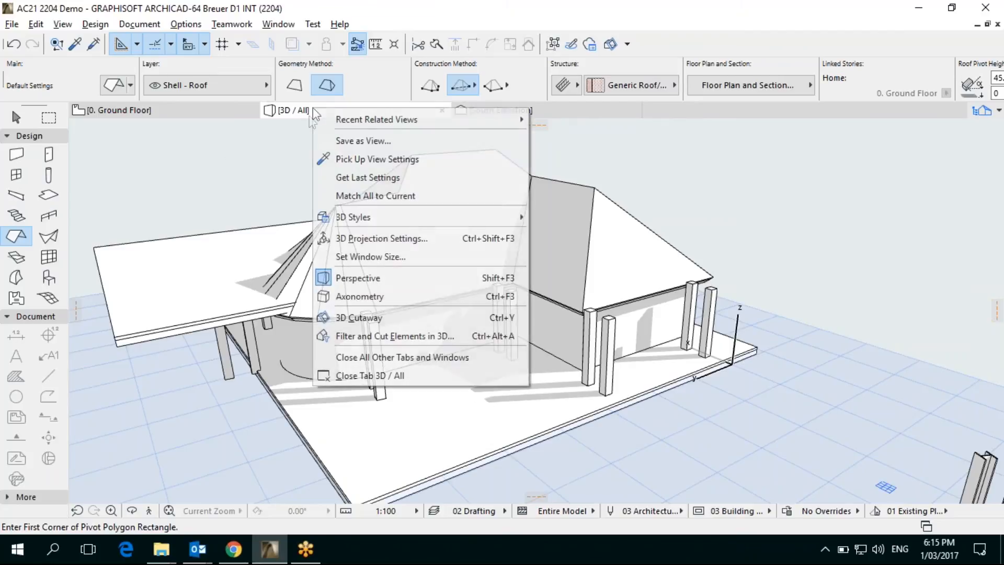
mouse_move(416, 217)
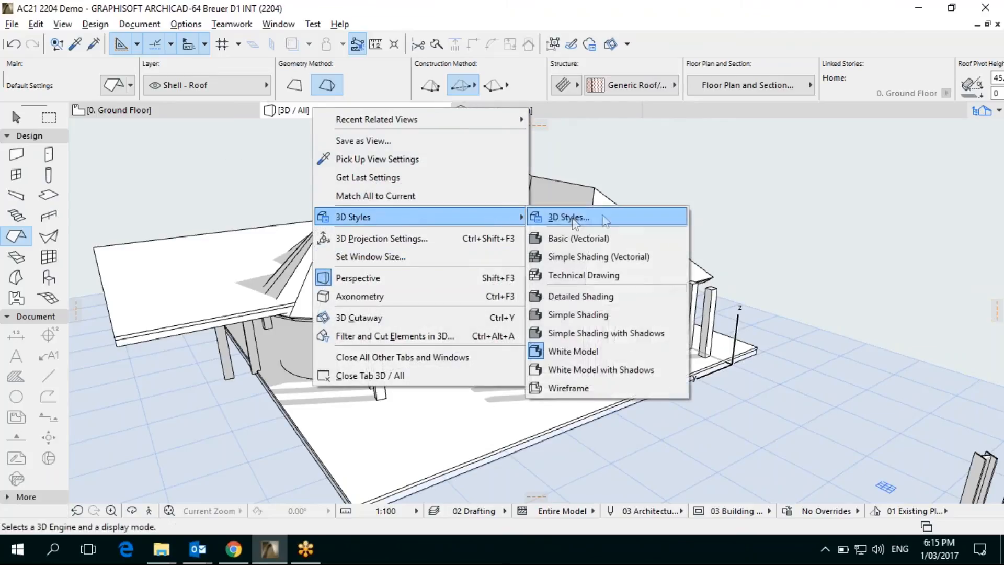
click(605, 218)
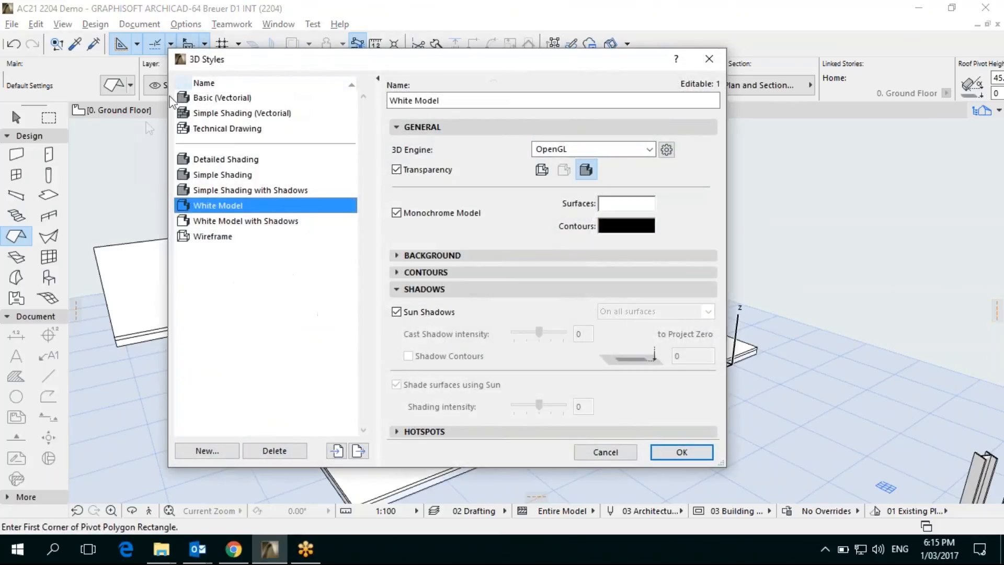
click(277, 112)
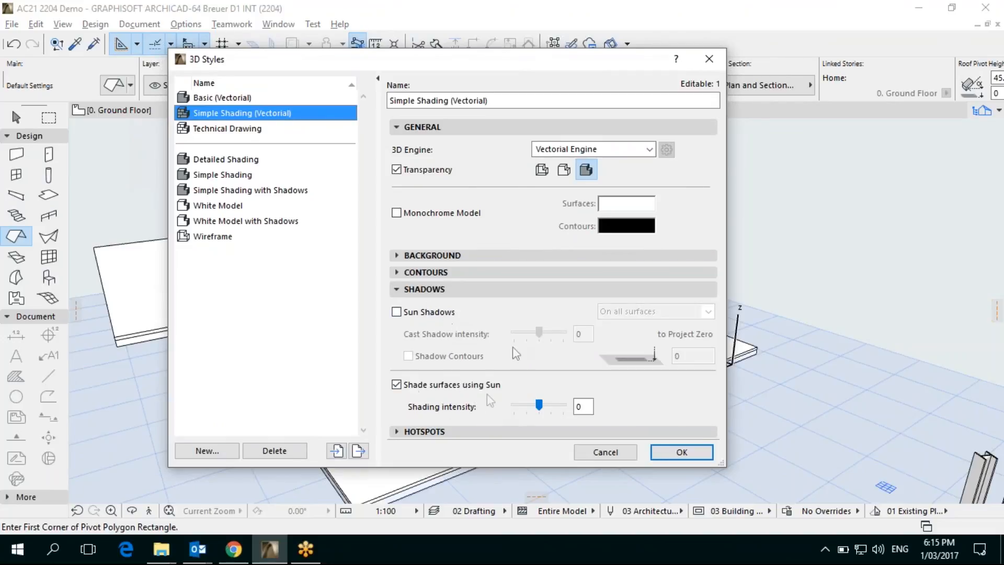
click(444, 275)
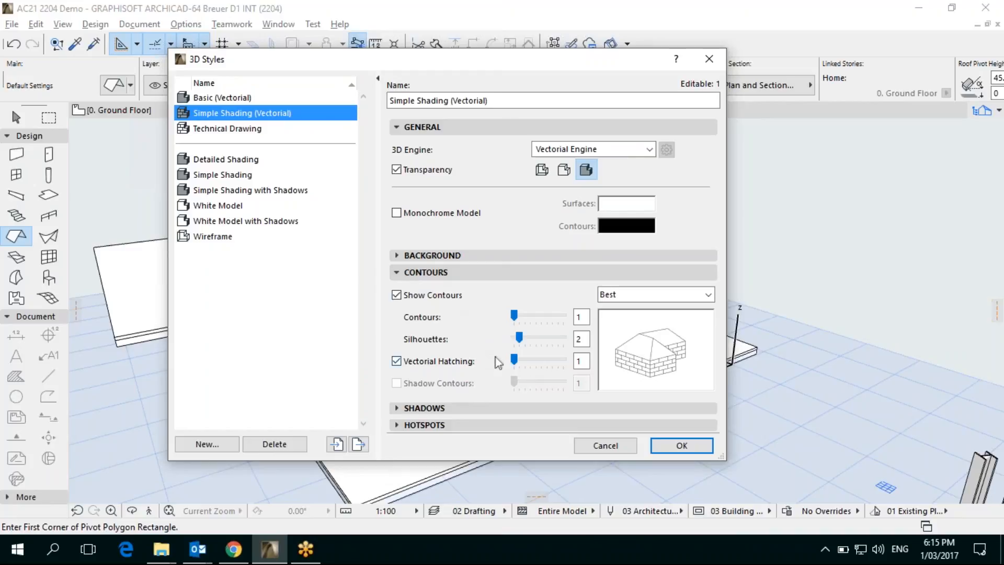
click(236, 179)
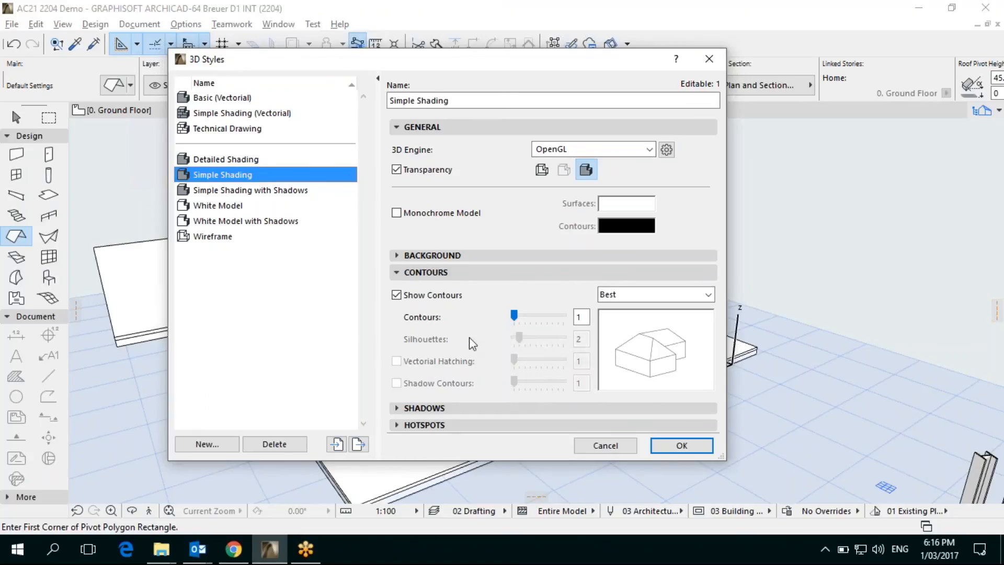
click(484, 410)
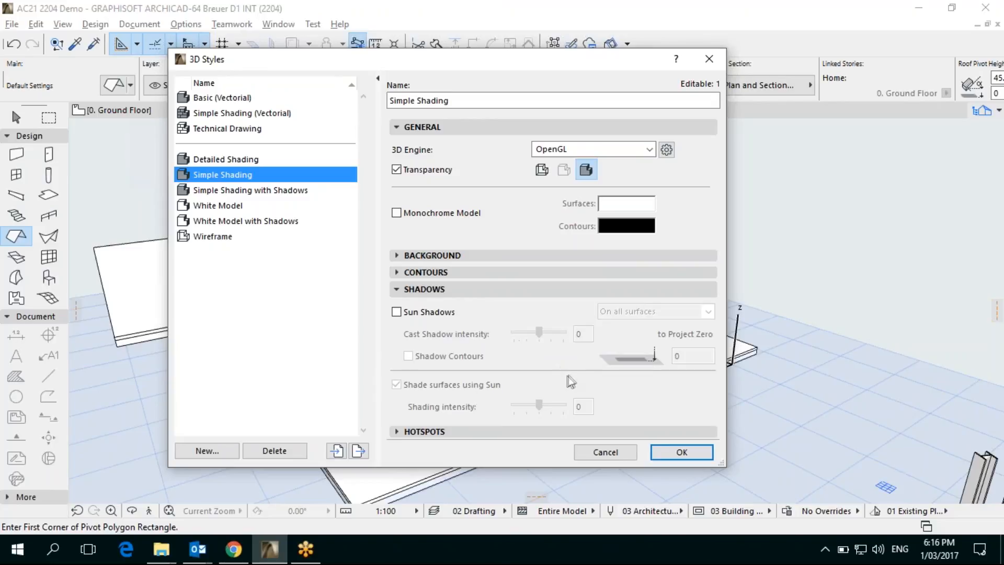
Step: Review the OpenGL engine options of the Simple Shading style and leave the 3D Styles settings without changes
click(667, 149)
drag(467, 186, 517, 169)
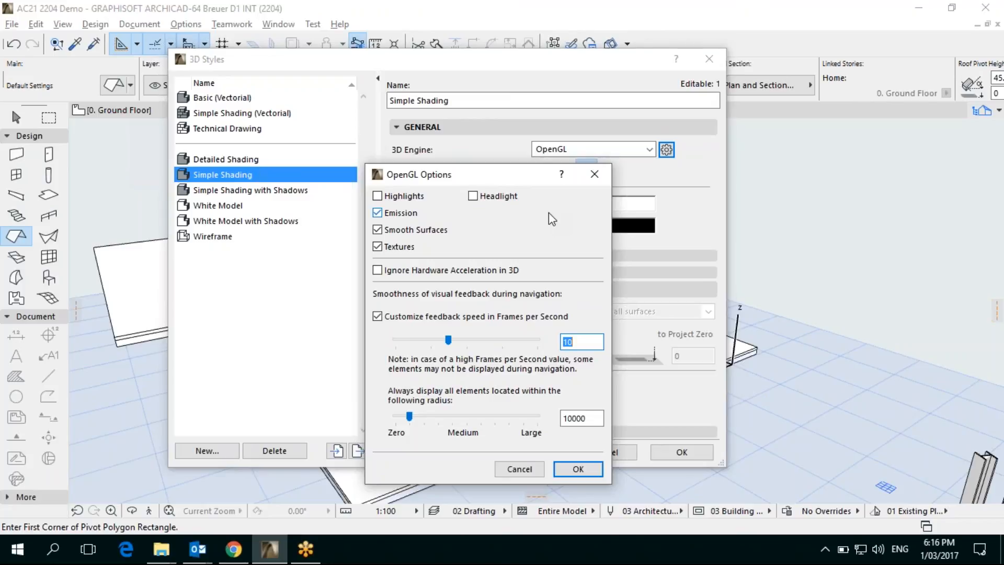
click(517, 470)
click(607, 453)
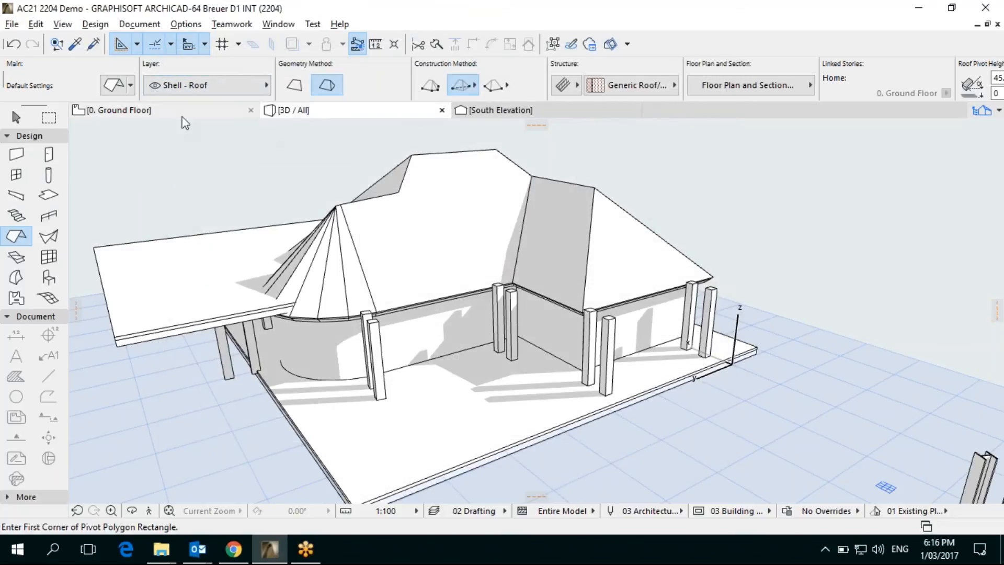
Step: Switch to the Ground Floor plan, open Element Transfer Settings, and examine the Exclude ID / Layer set
click(184, 111)
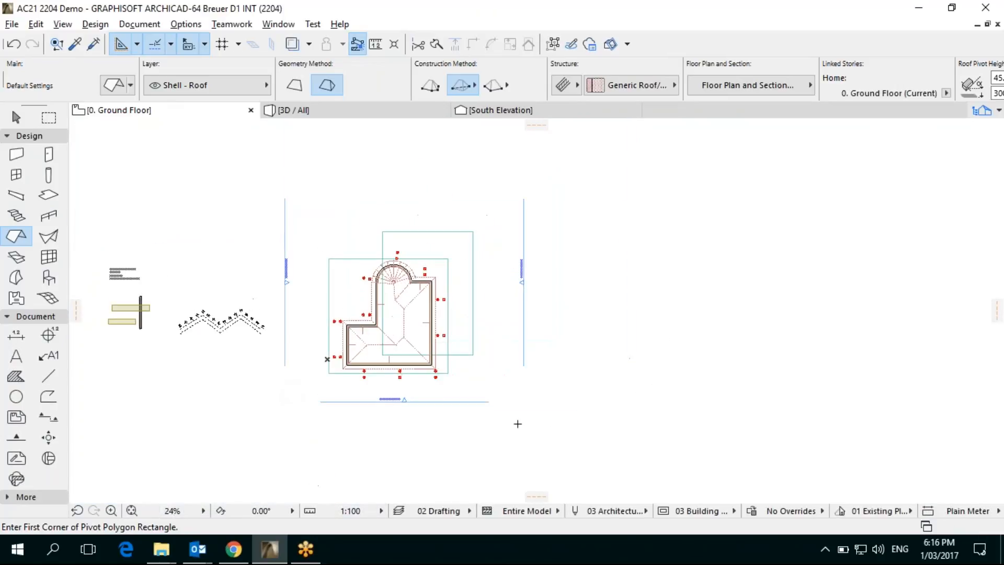
click(100, 26)
mouse_move(53, 26)
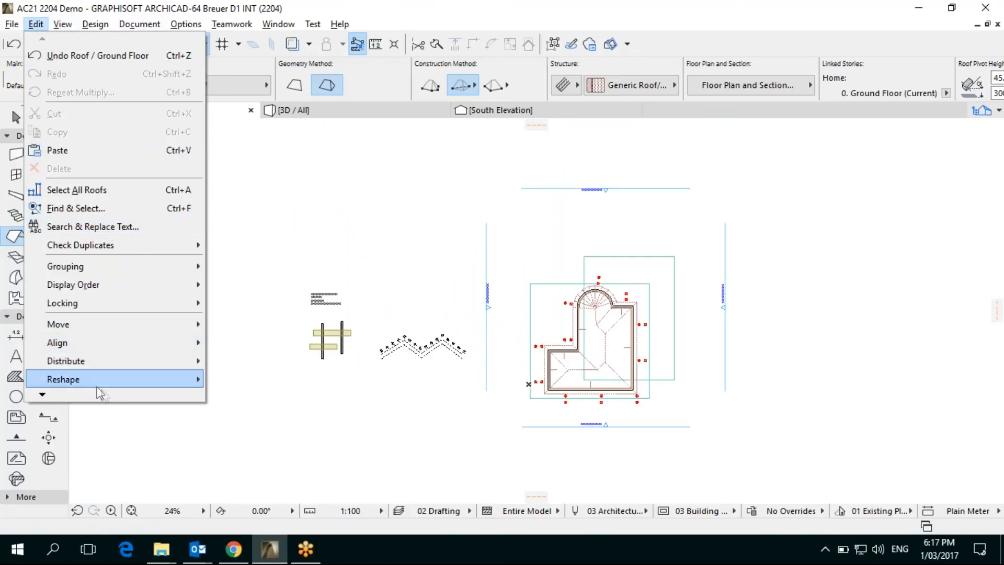
mouse_move(68, 394)
mouse_move(100, 343)
click(269, 420)
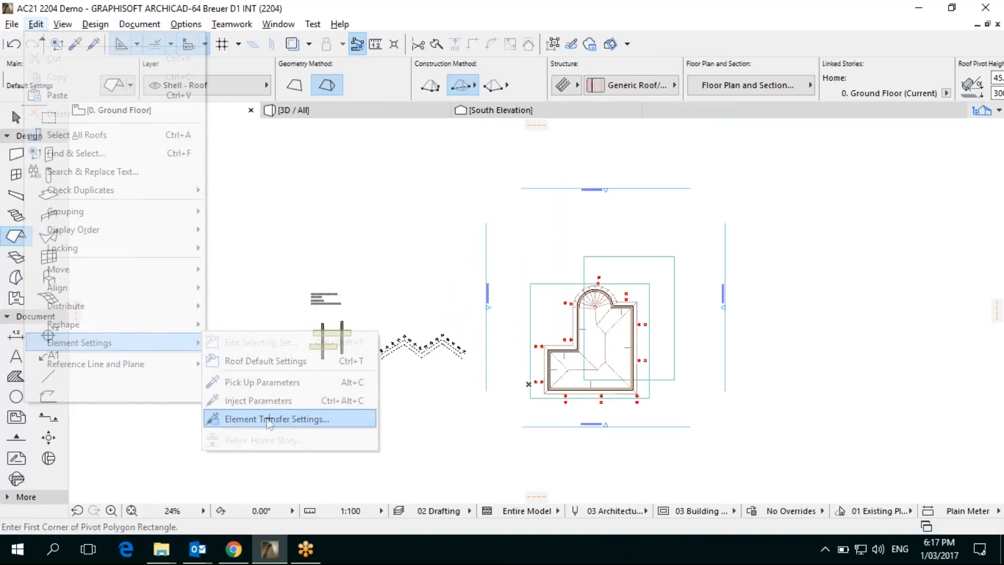
drag(590, 82, 536, 79)
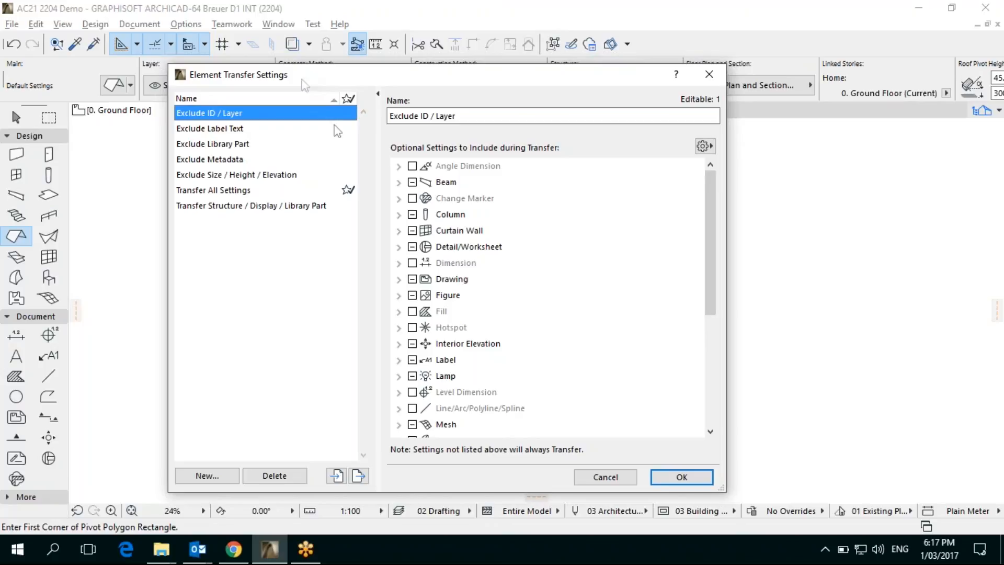
click(342, 142)
click(260, 114)
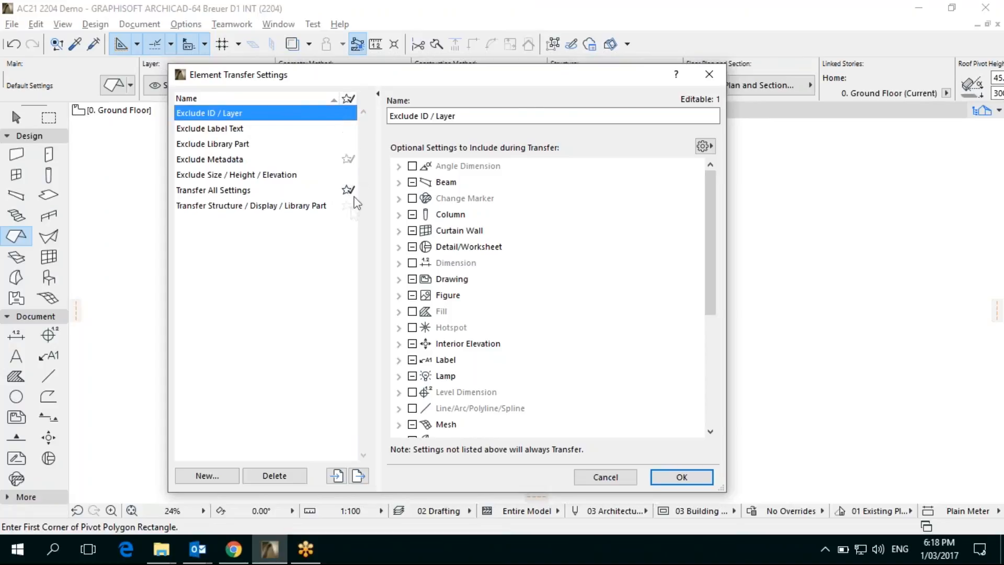
Step: Examine the Window/Door options of the Transfer All Settings set, including Size, All Other Settings, and Classification and Custom Properties
click(253, 190)
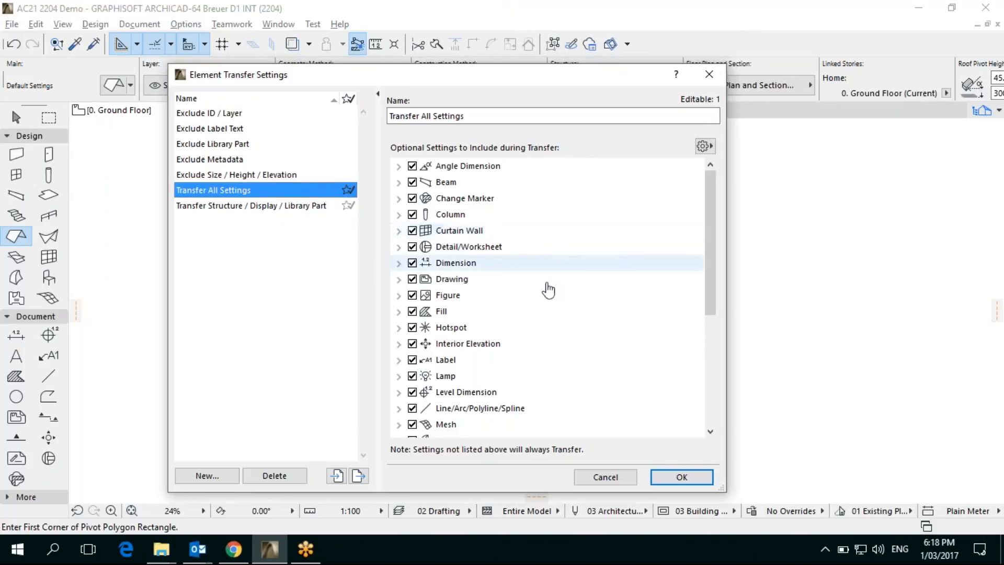
scroll(538, 277, down, 5)
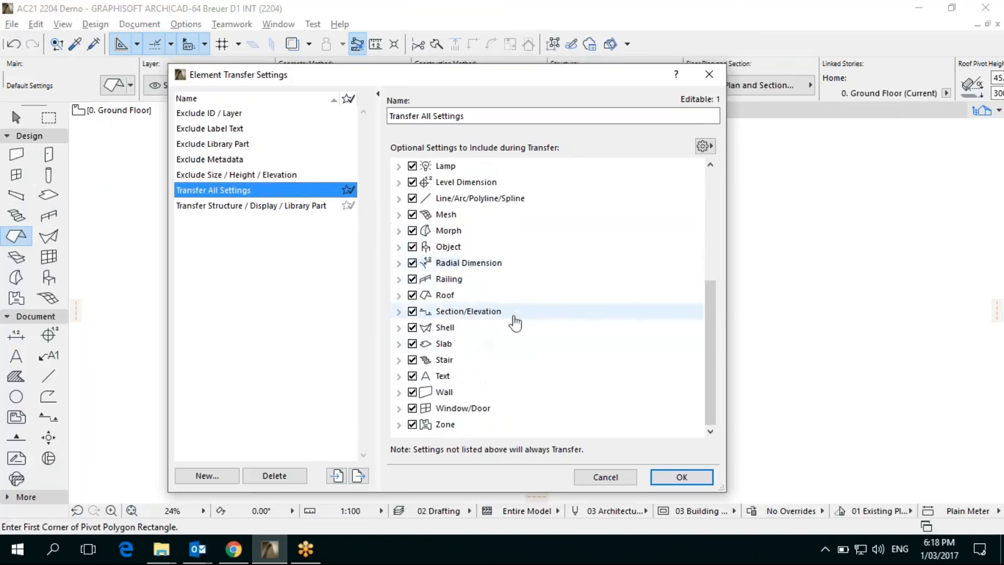
click(398, 409)
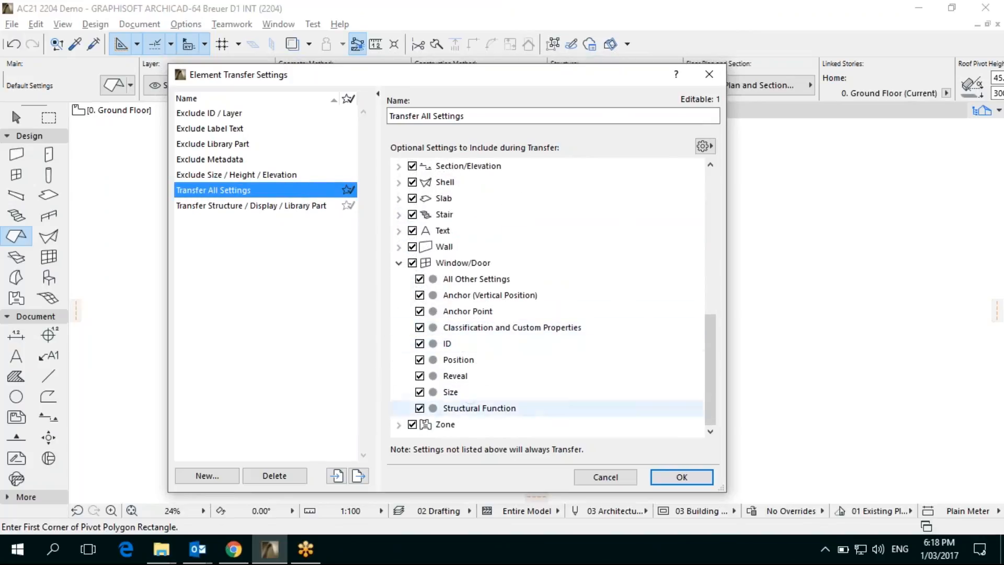
click(471, 393)
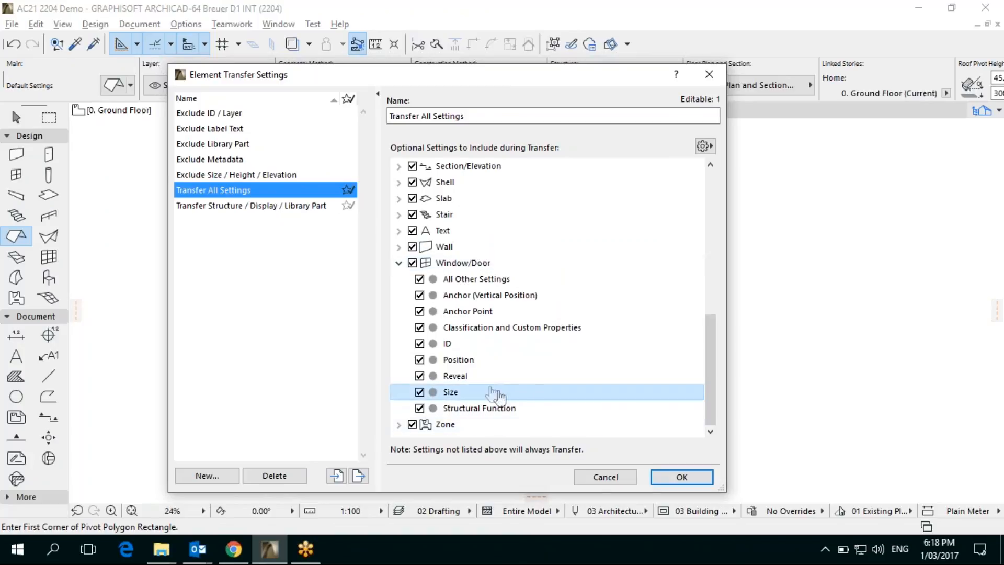
click(502, 279)
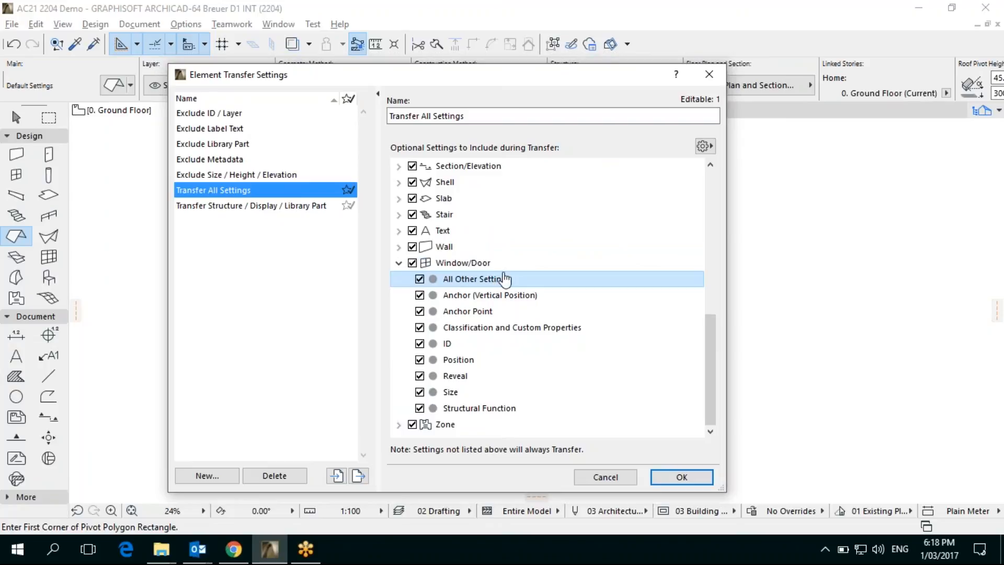
click(472, 329)
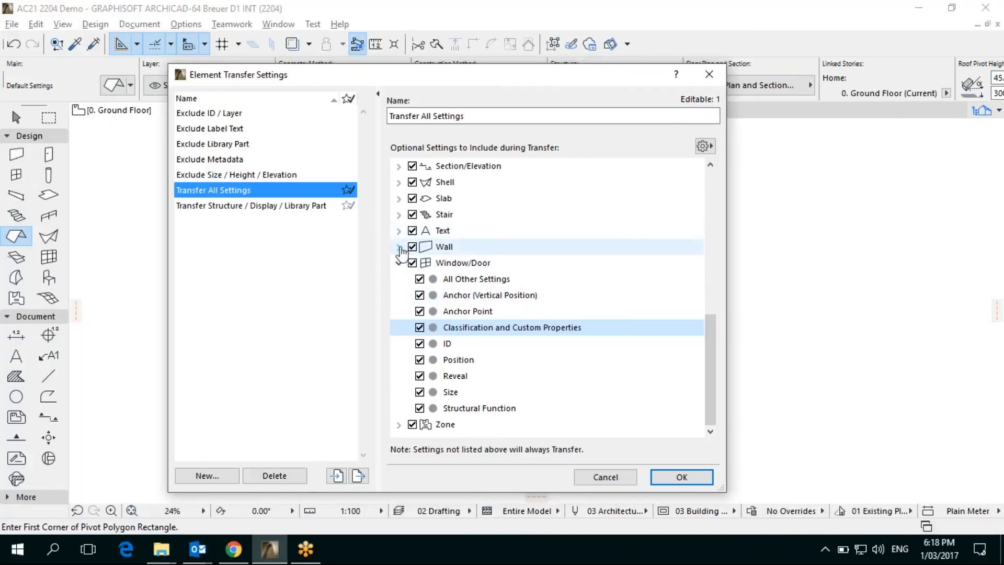
Step: Examine the Object options of the Transfer All Settings set, including Rotation, and close Element Transfer Settings without changes
scroll(415, 209, up, 2)
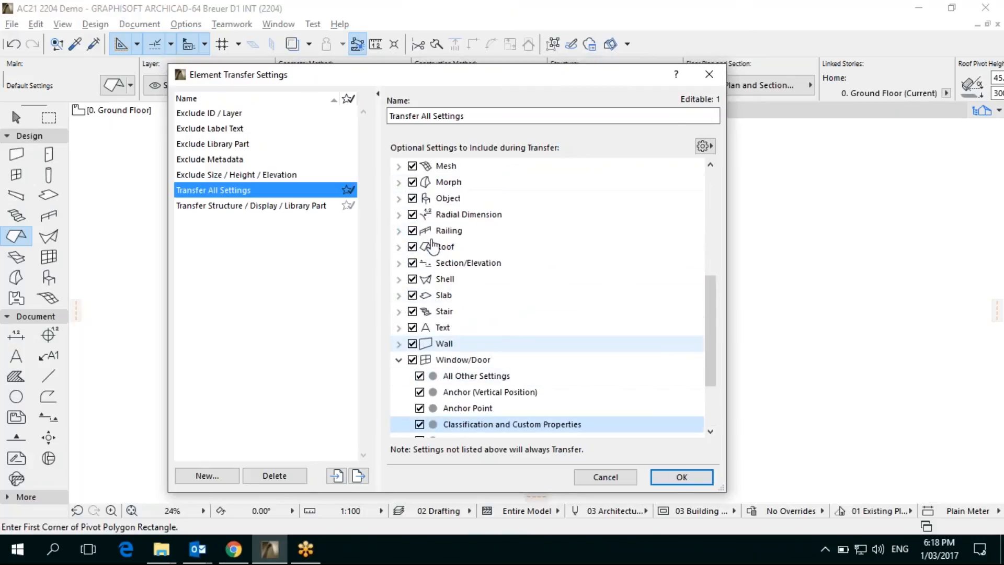
click(399, 199)
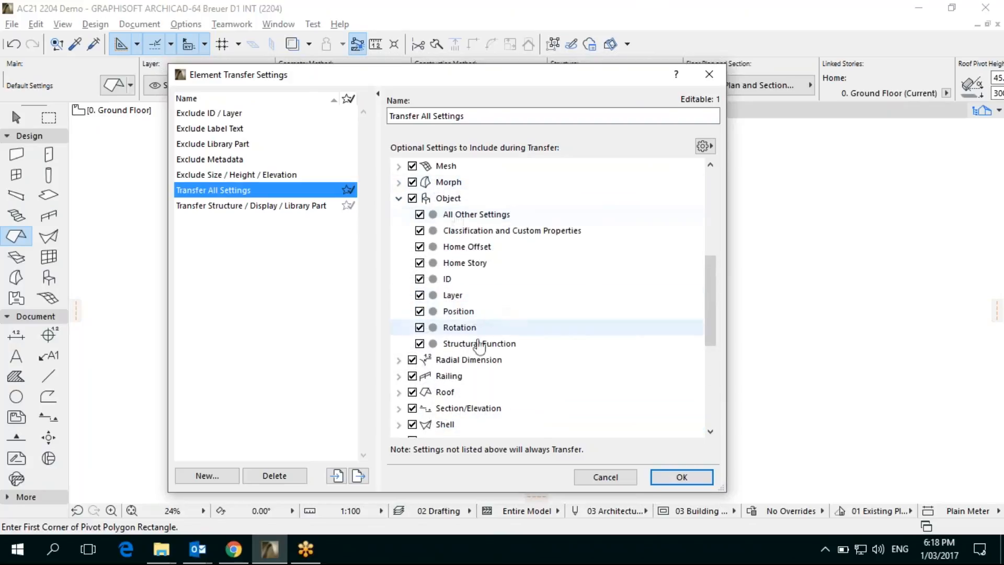
click(474, 328)
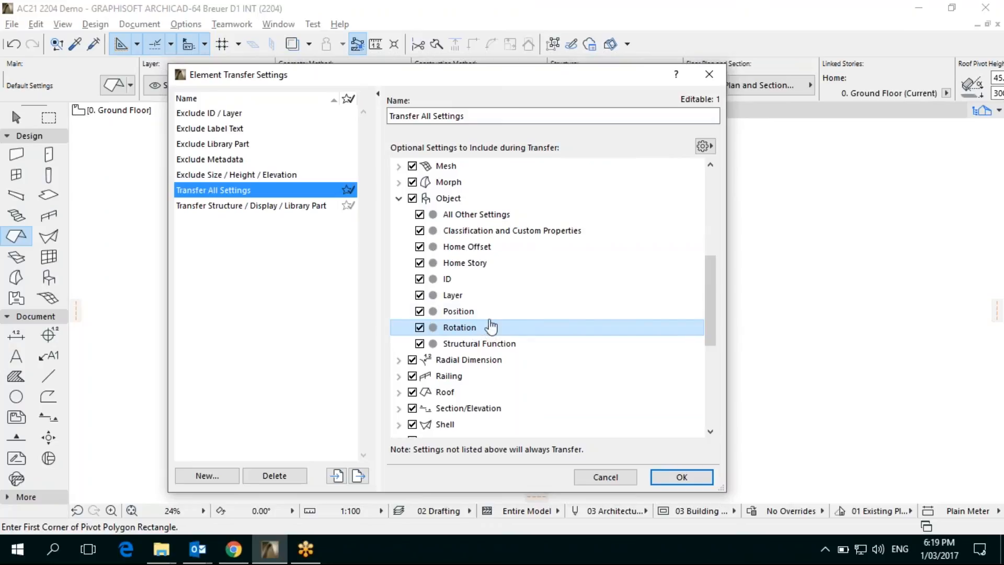
scroll(527, 237, up, 2)
scroll(528, 238, down, 2)
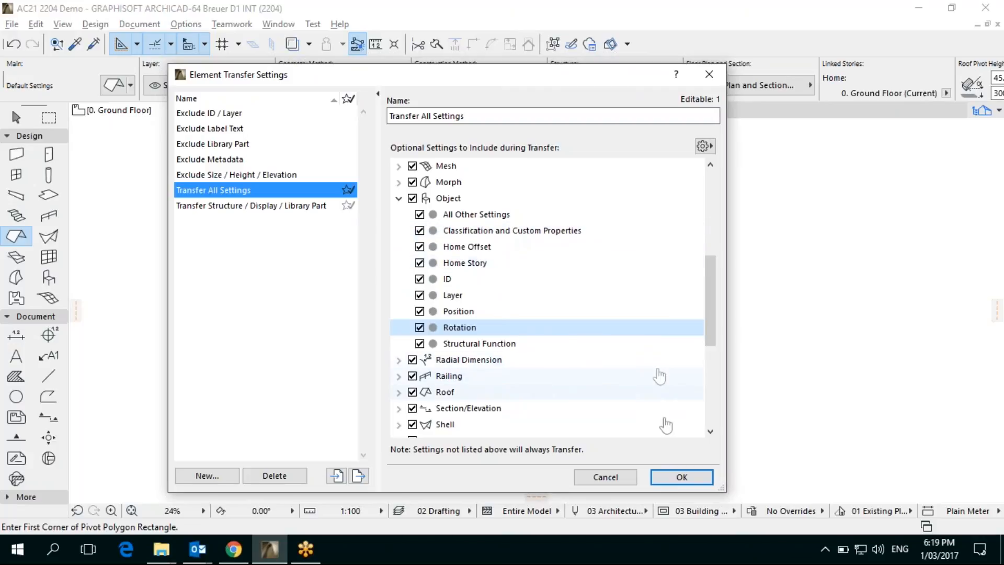
click(605, 476)
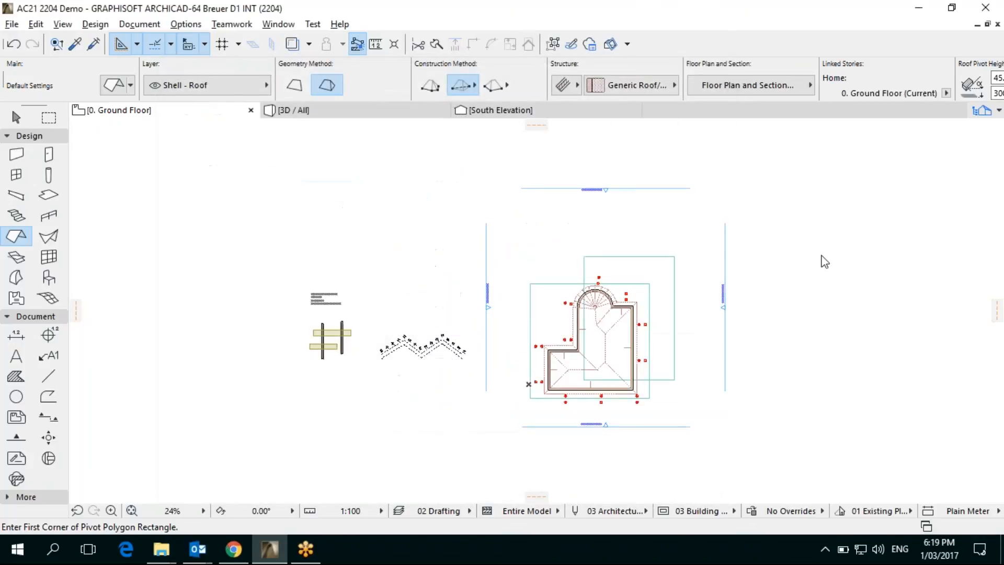
Step: Place a copy of the steel column at the zigzag row's first peak in the empty area directly above it
scroll(403, 334, up, 2)
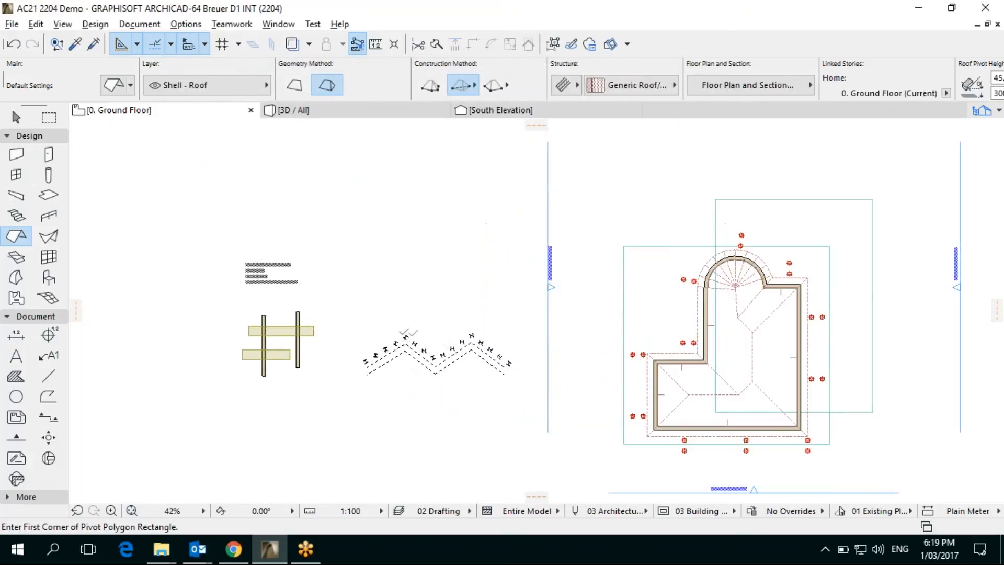
shift+click(406, 338)
scroll(410, 337, up, 5)
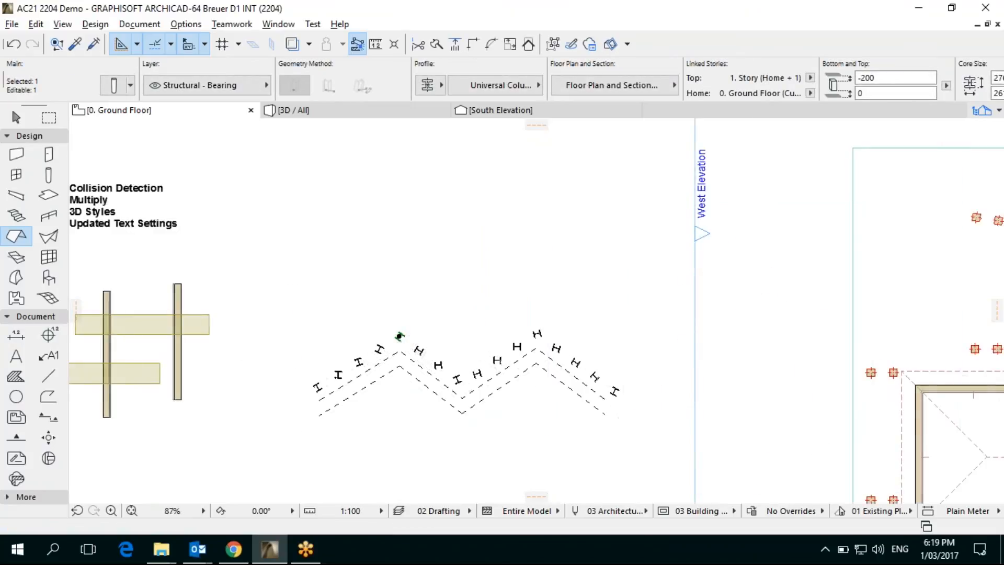
key(ctrl+d)
click(397, 337)
click(397, 258)
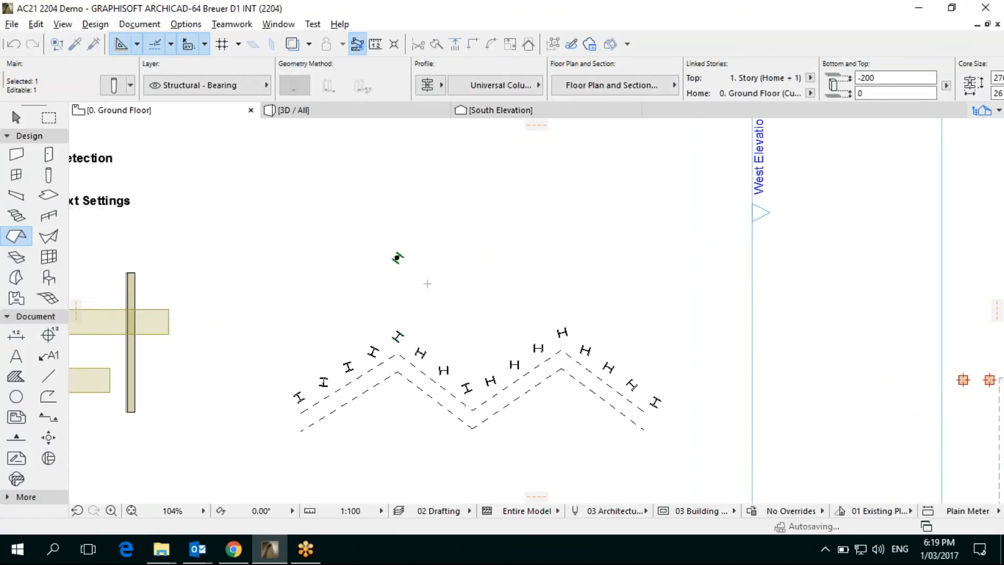
key(Escape)
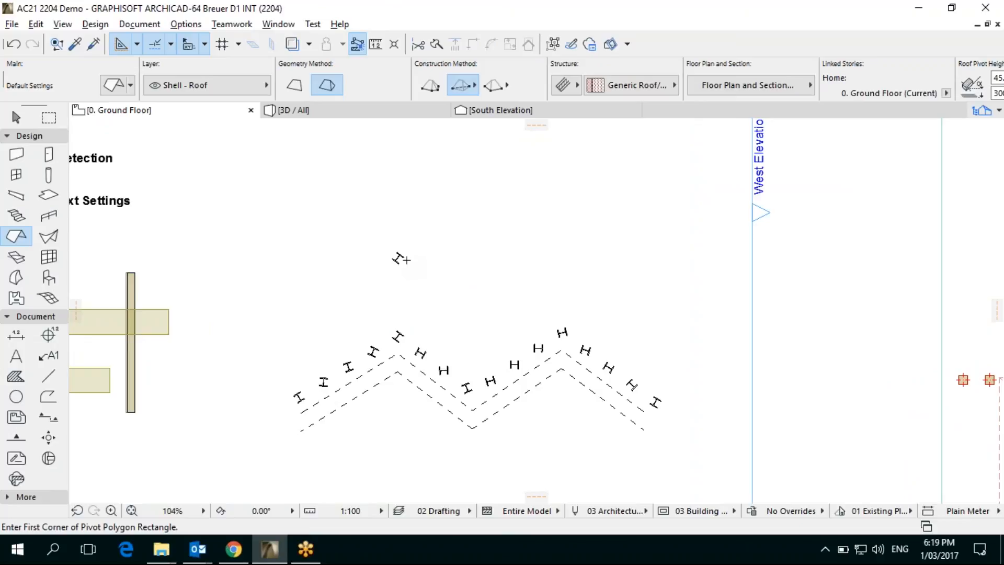
Step: Examine the Apply Transfer Settings sets offered by the Column - Rectangular favorite for the copied column, and remove the copy without applying one
key(ctrl+alt)
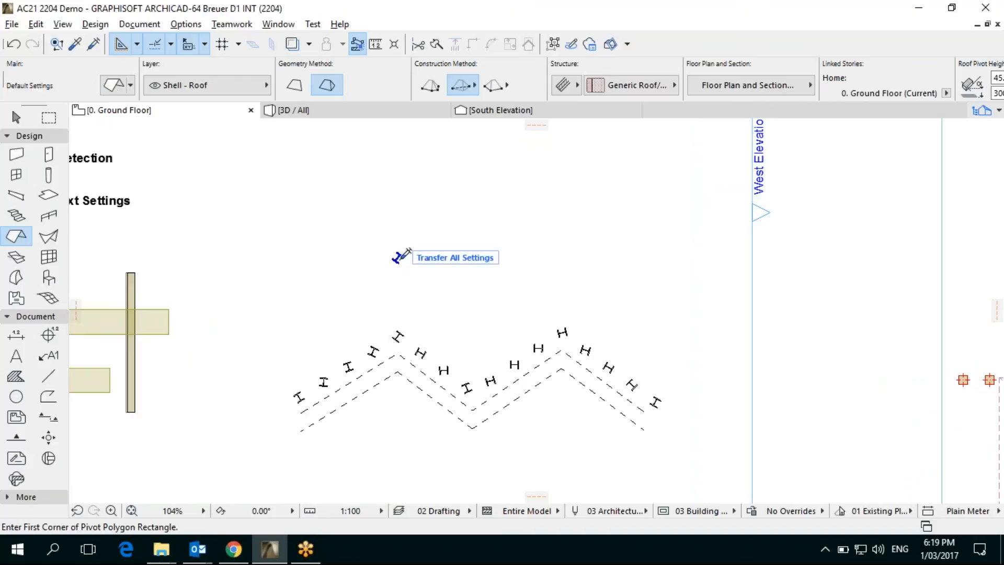
mouse_move(429, 261)
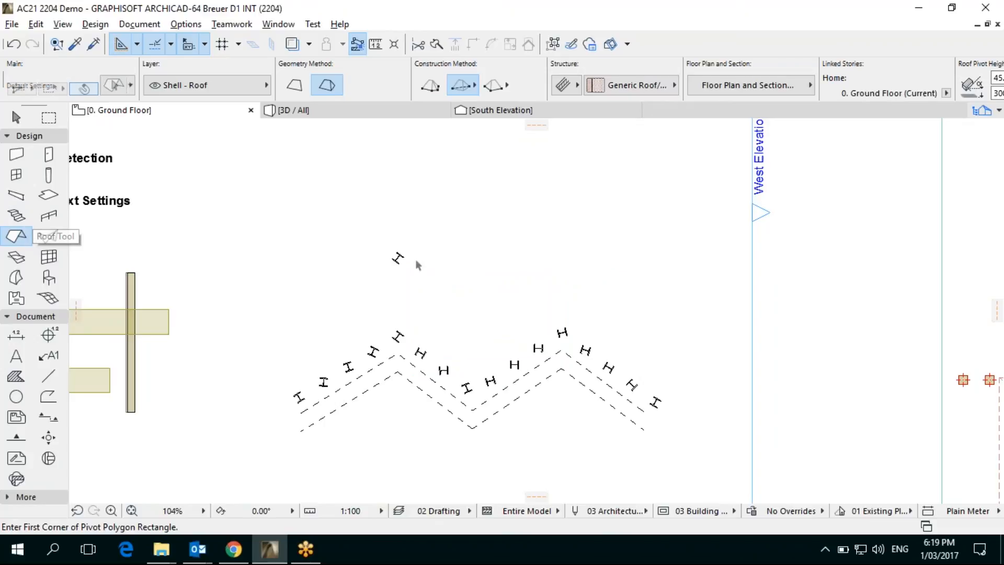
shift+click(397, 258)
click(129, 87)
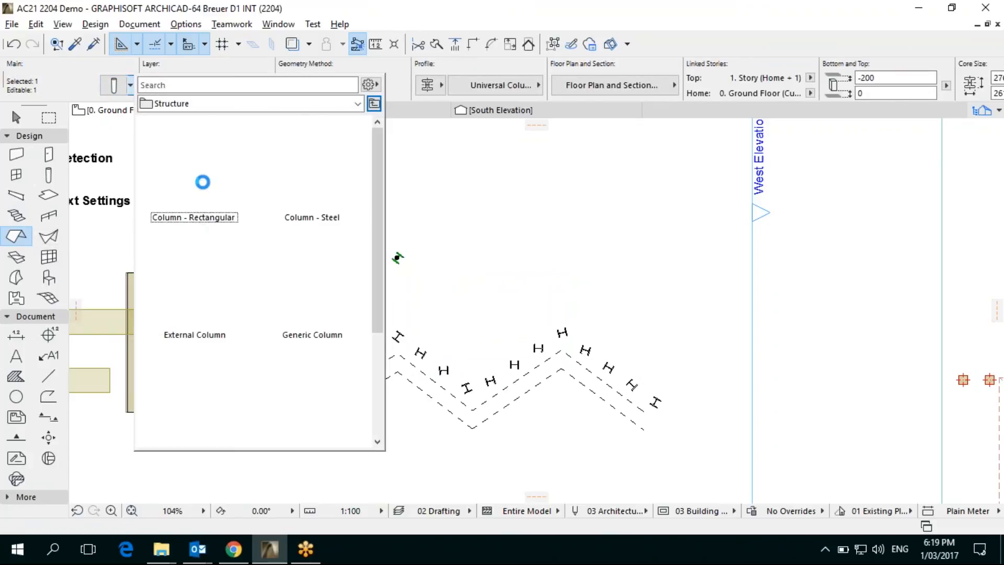
right_click(195, 168)
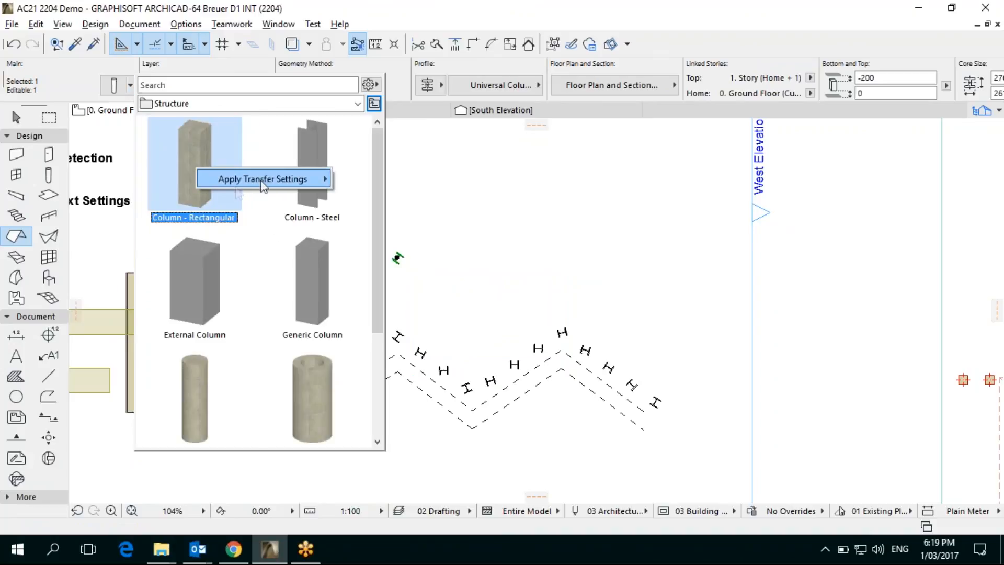
mouse_move(262, 180)
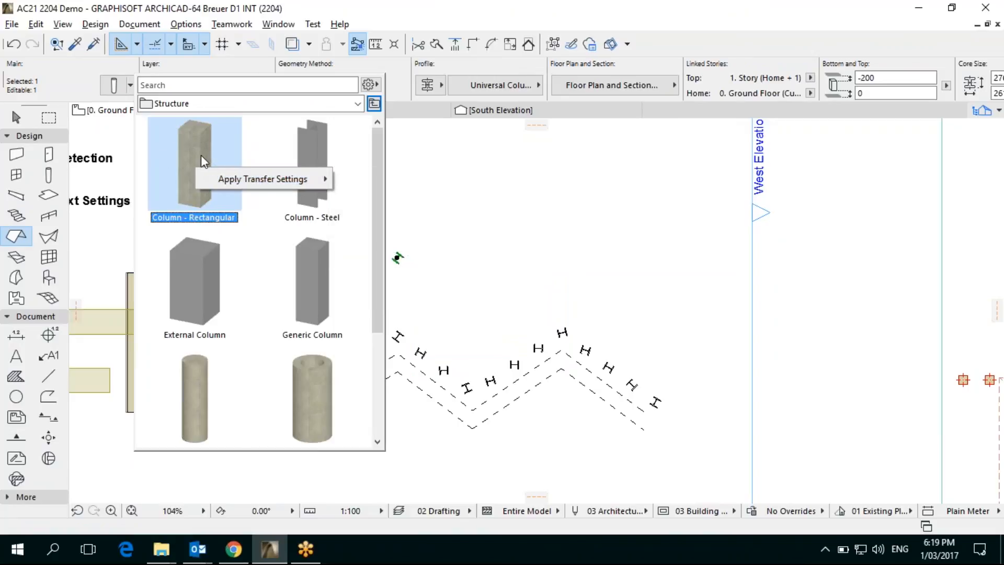
mouse_move(282, 177)
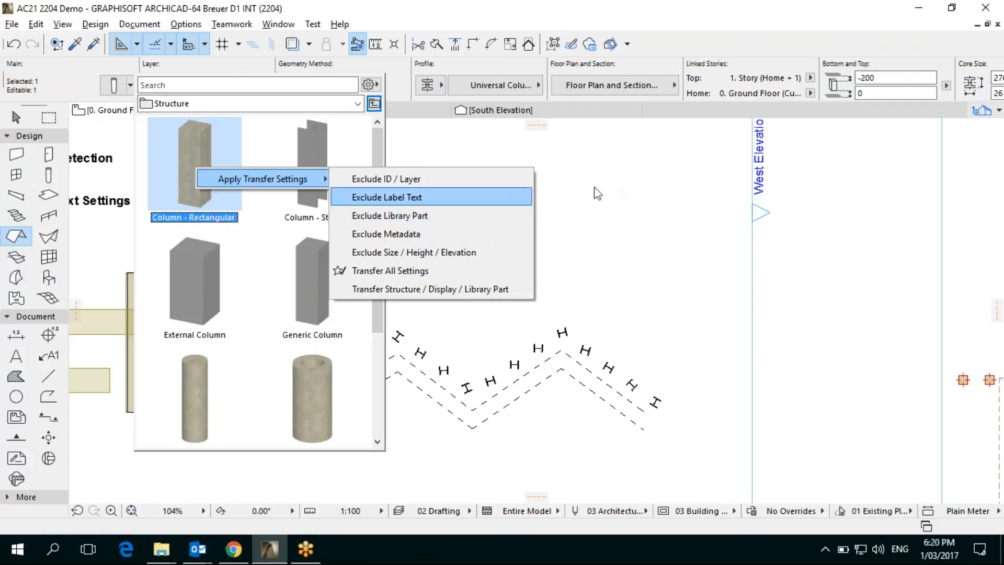
click(630, 205)
click(575, 225)
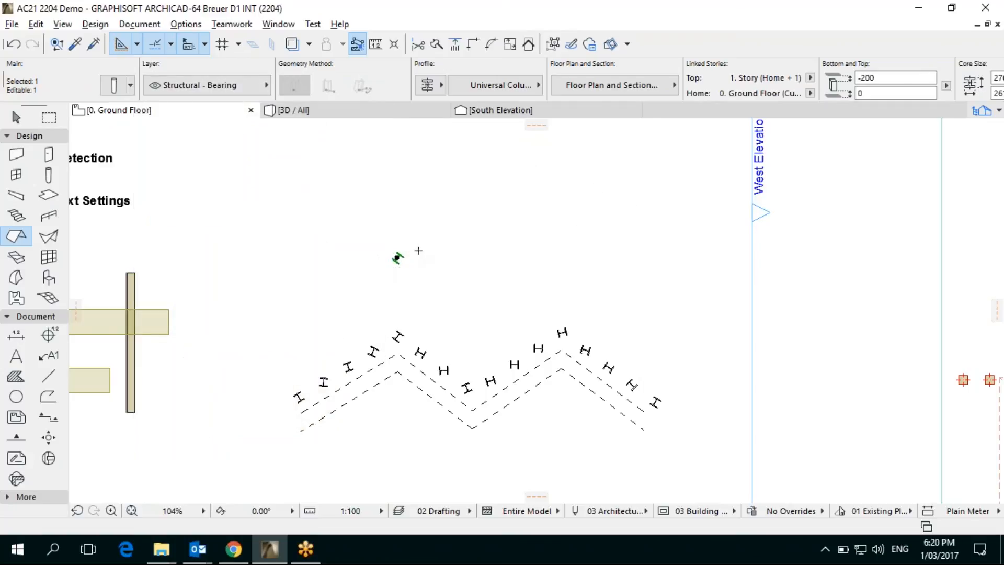
key(Escape)
Step: Examine the Text Style and Text Block Formatting options in the Text tool's default settings and close them unchanged
scroll(329, 314, down, 5)
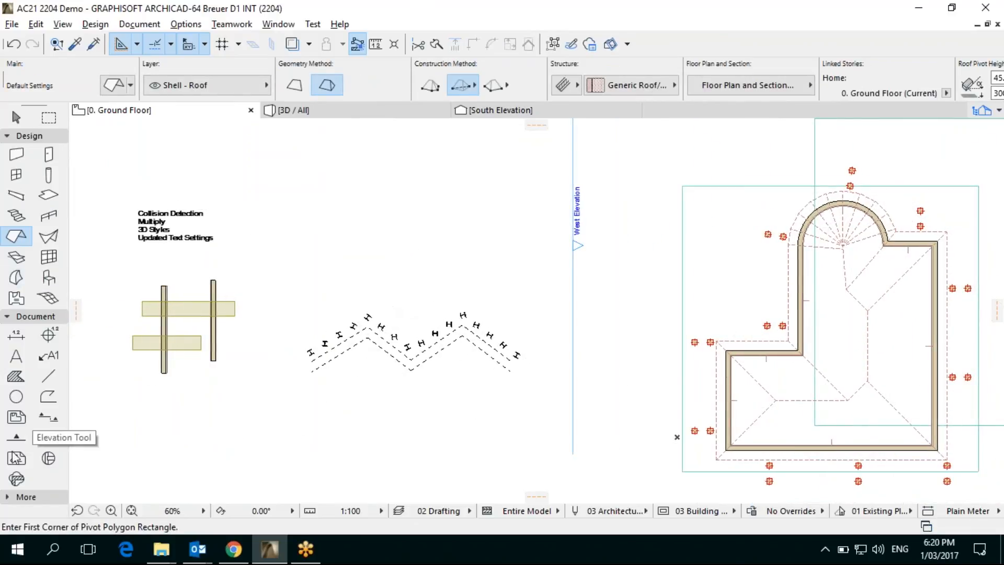
click(18, 356)
double_click(18, 355)
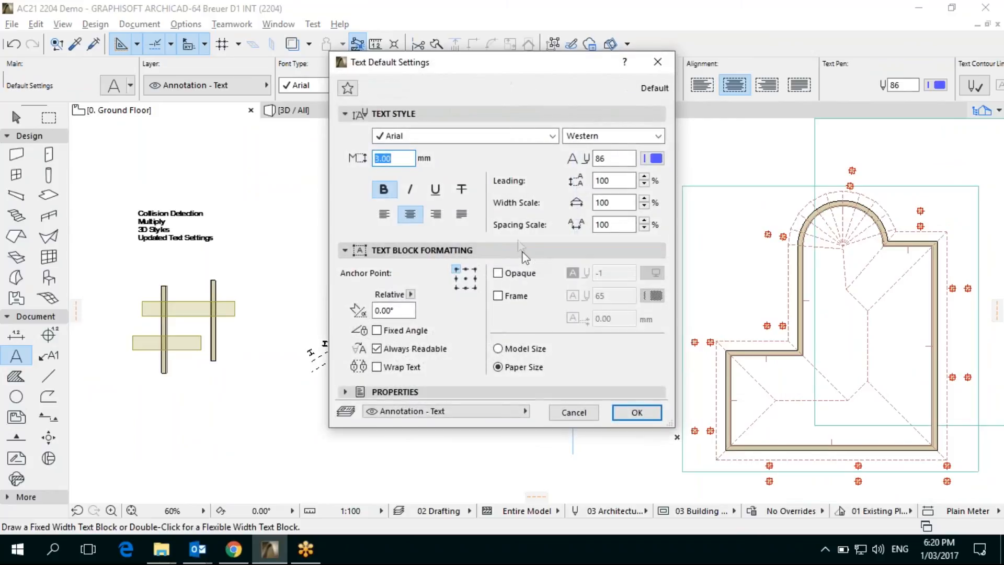
drag(501, 68, 413, 95)
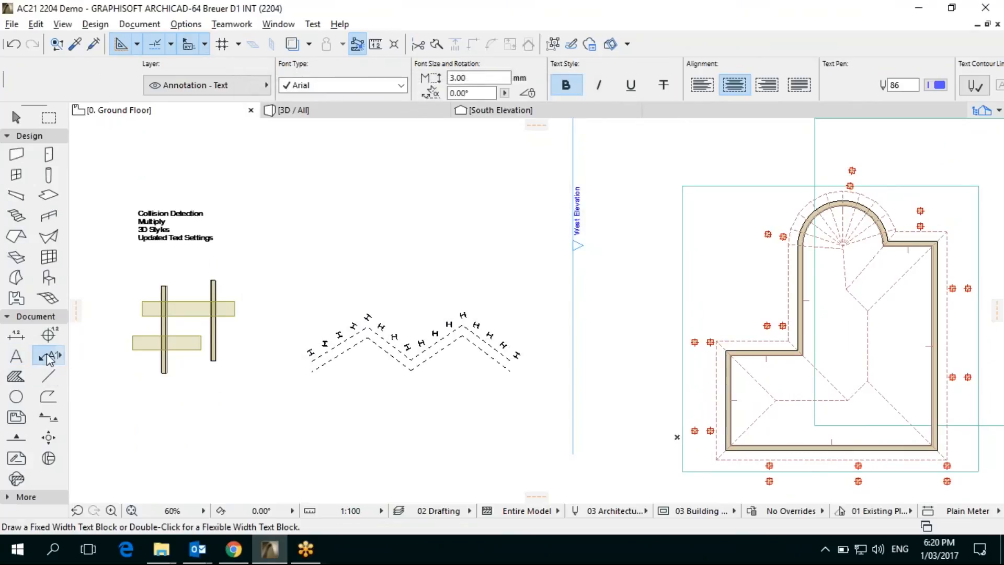
Step: Examine the text style favorites available in the Label tool's default settings and cancel without changes
double_click(49, 355)
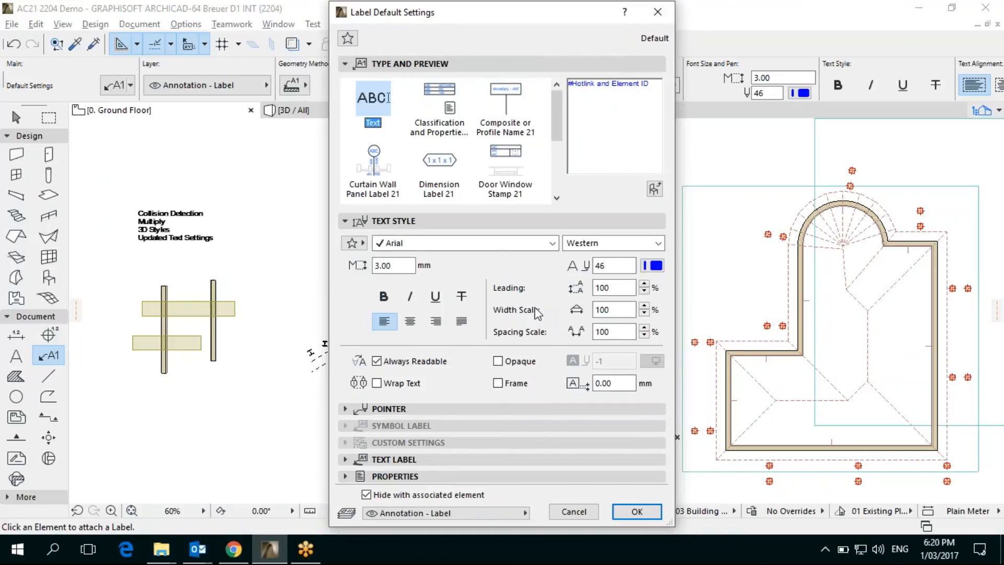
click(354, 243)
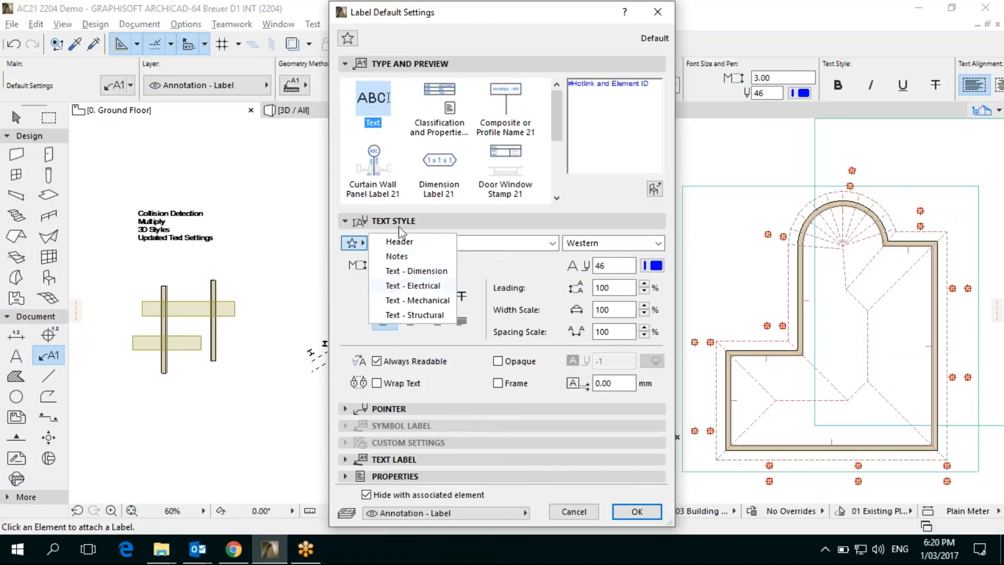
click(349, 288)
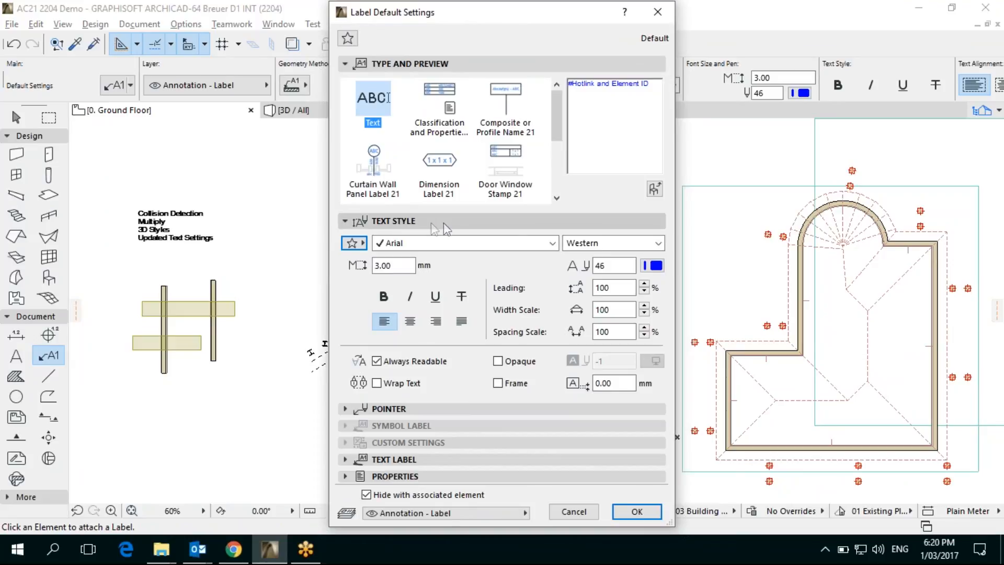
click(362, 242)
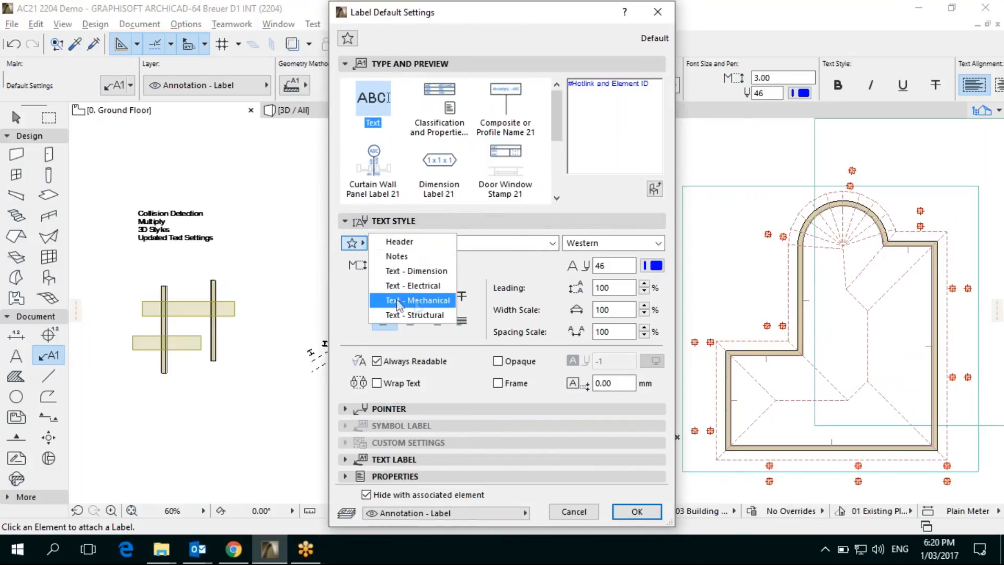
click(347, 267)
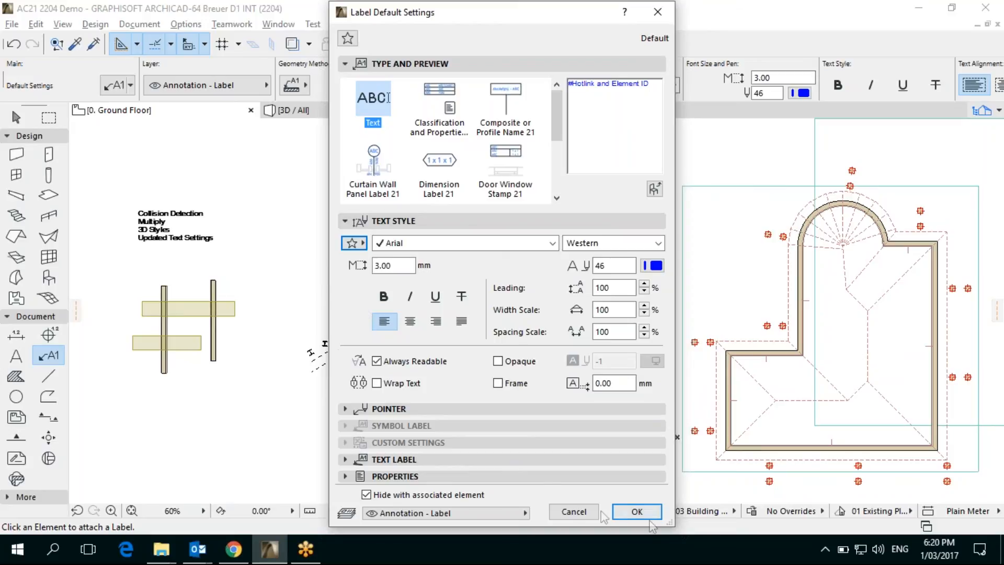
click(574, 511)
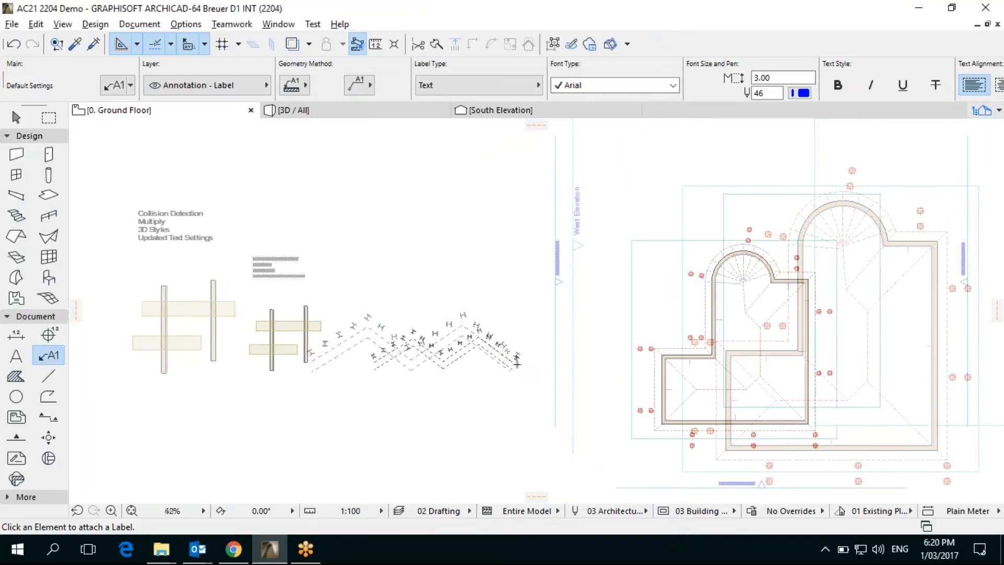
scroll(516, 364, down, 1)
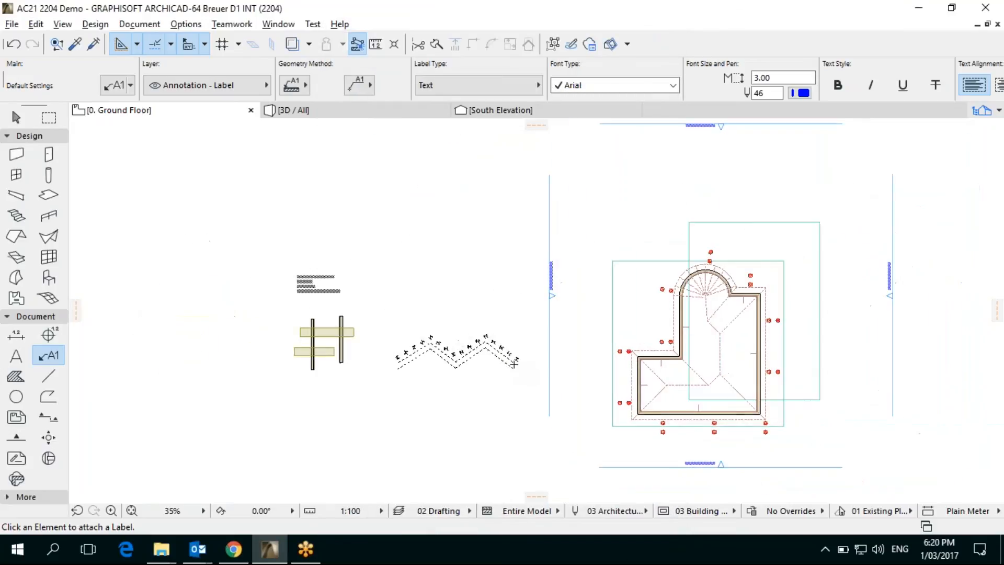
middle_drag(517, 363, 345, 387)
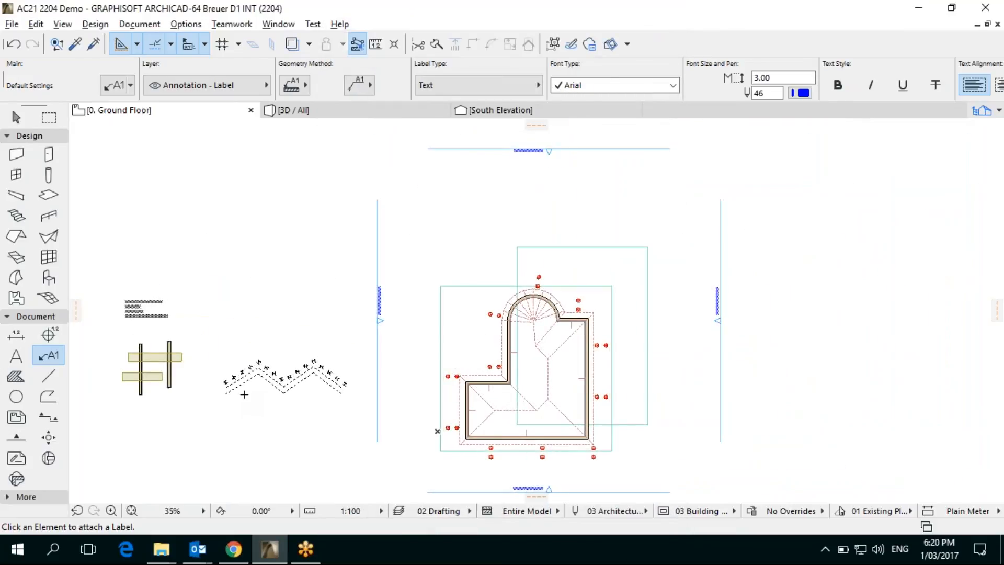